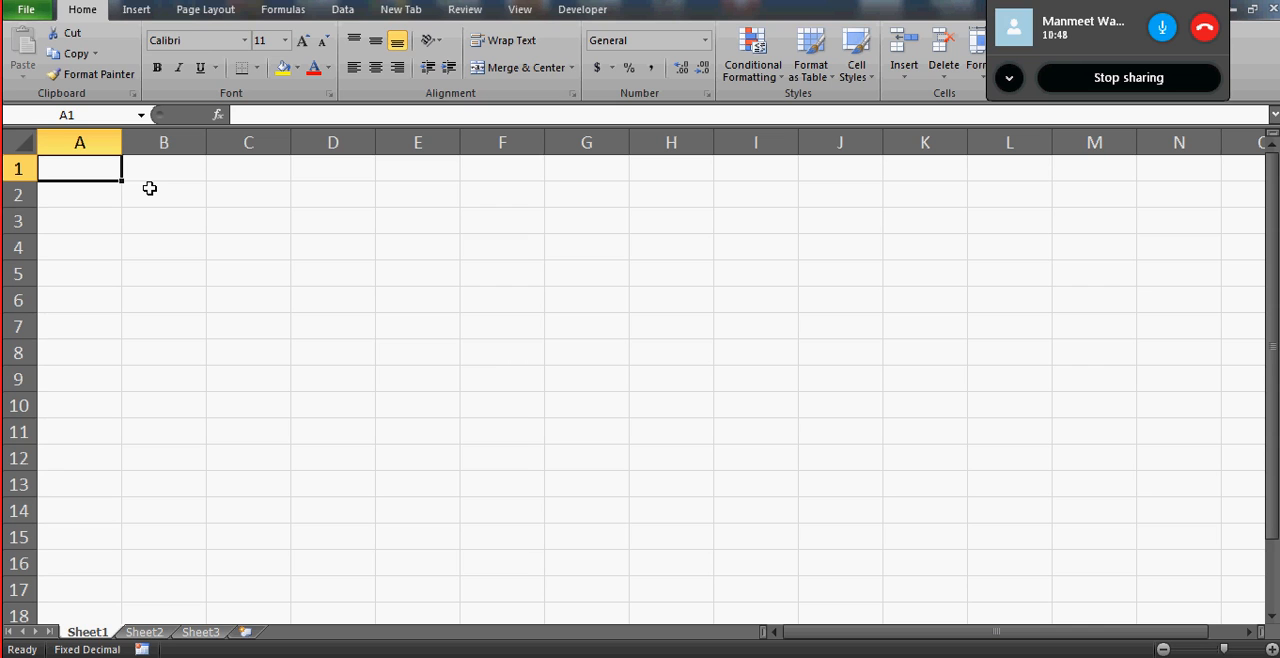
- Enter the years 2013, 2010, 2007, 2003 and 2000 down column D in cells D2 to D6
left_click(254, 182)
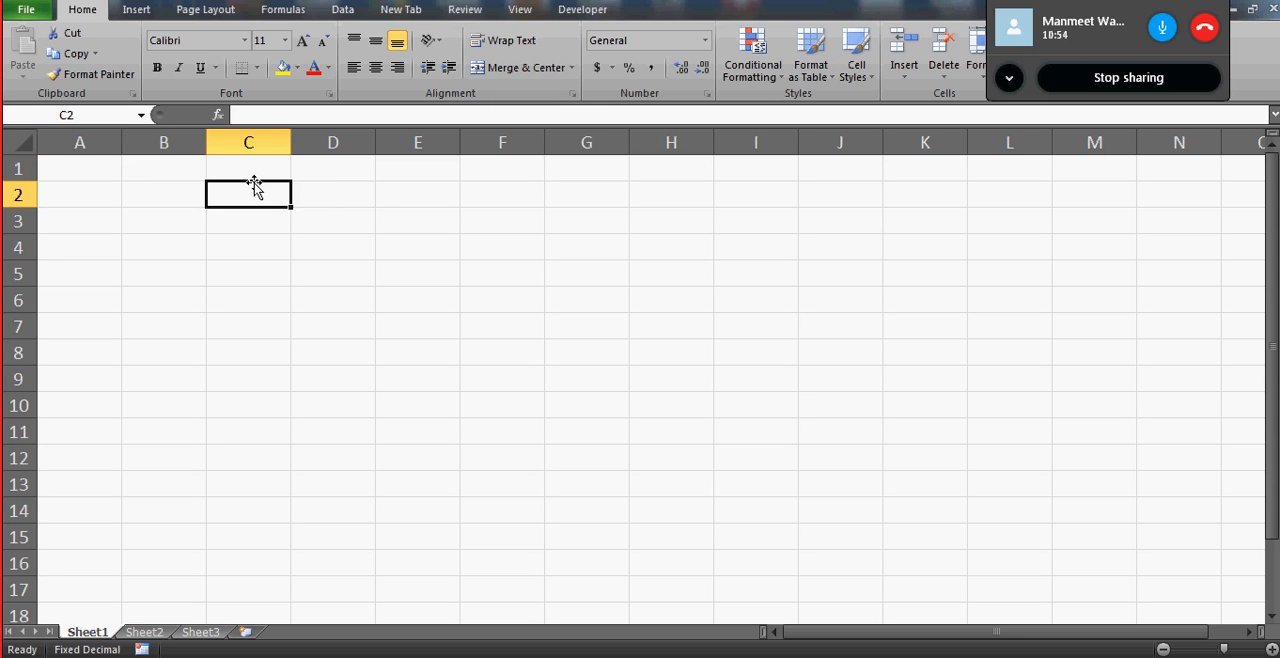
left_click(340, 207)
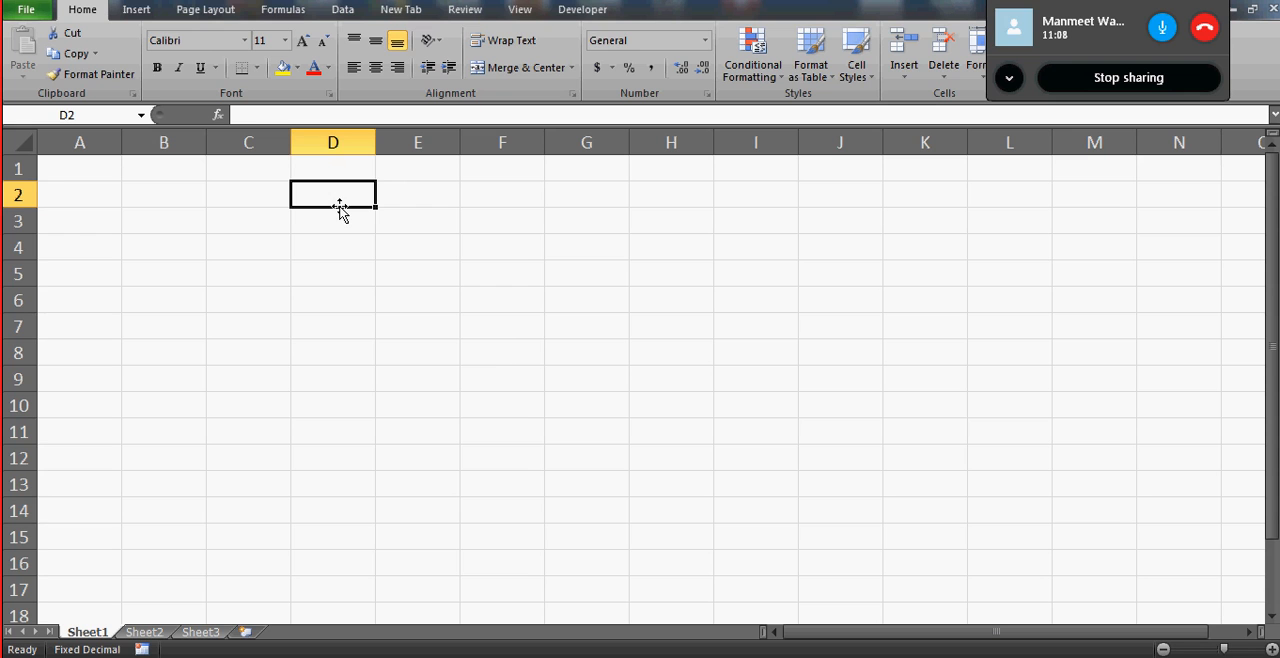
type("2013")
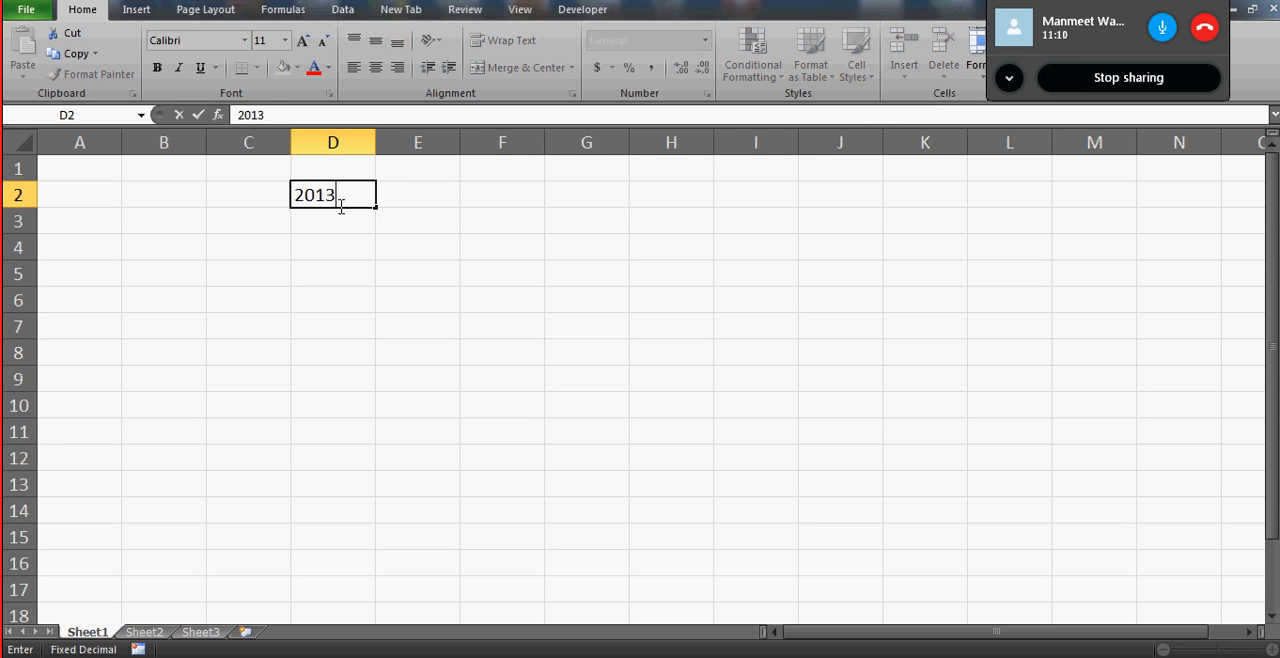
key("Return")
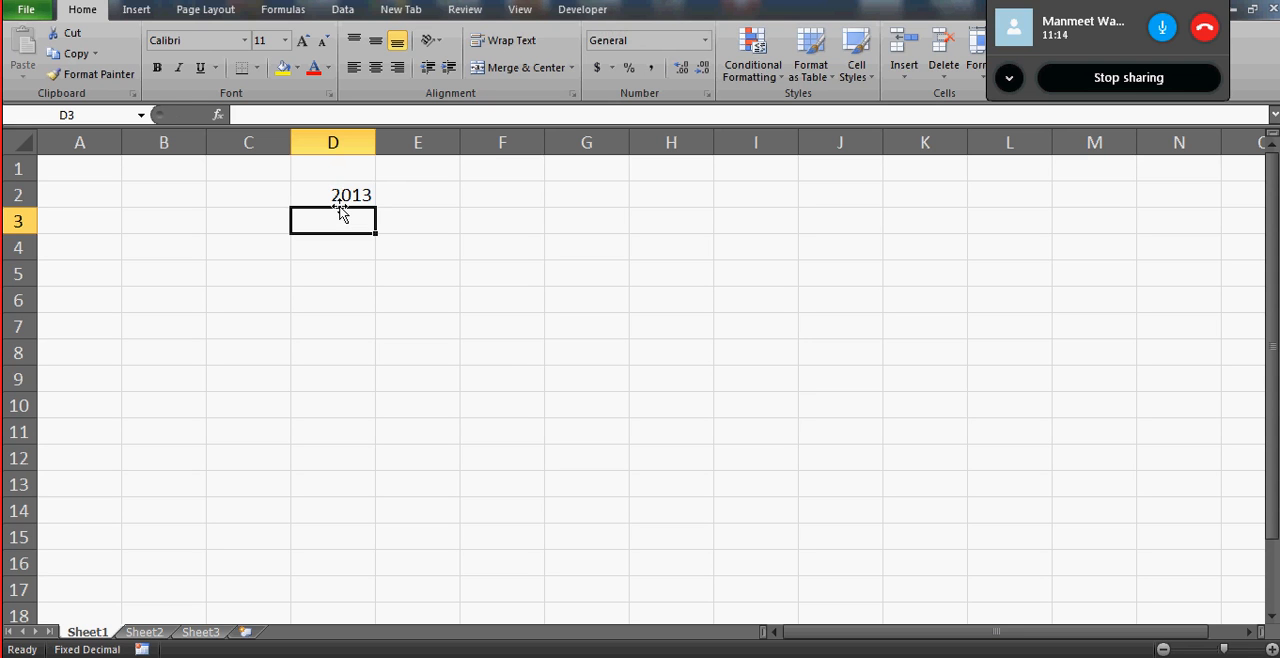
type("2010")
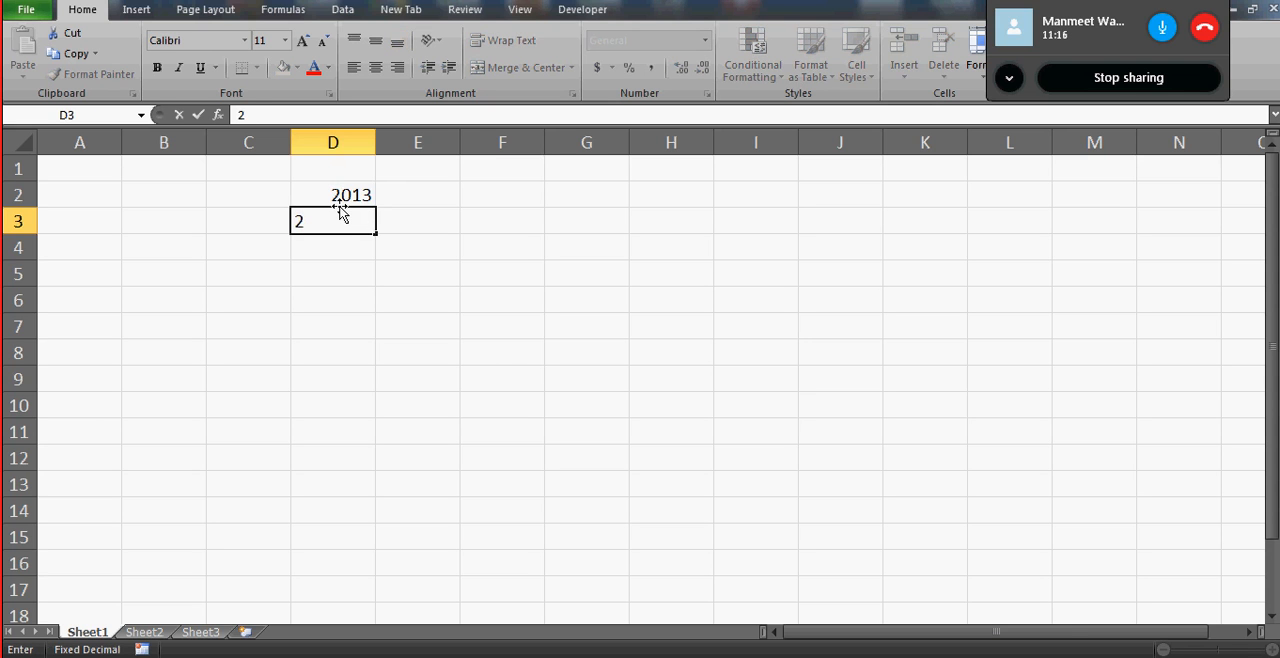
key("Return")
type("2007")
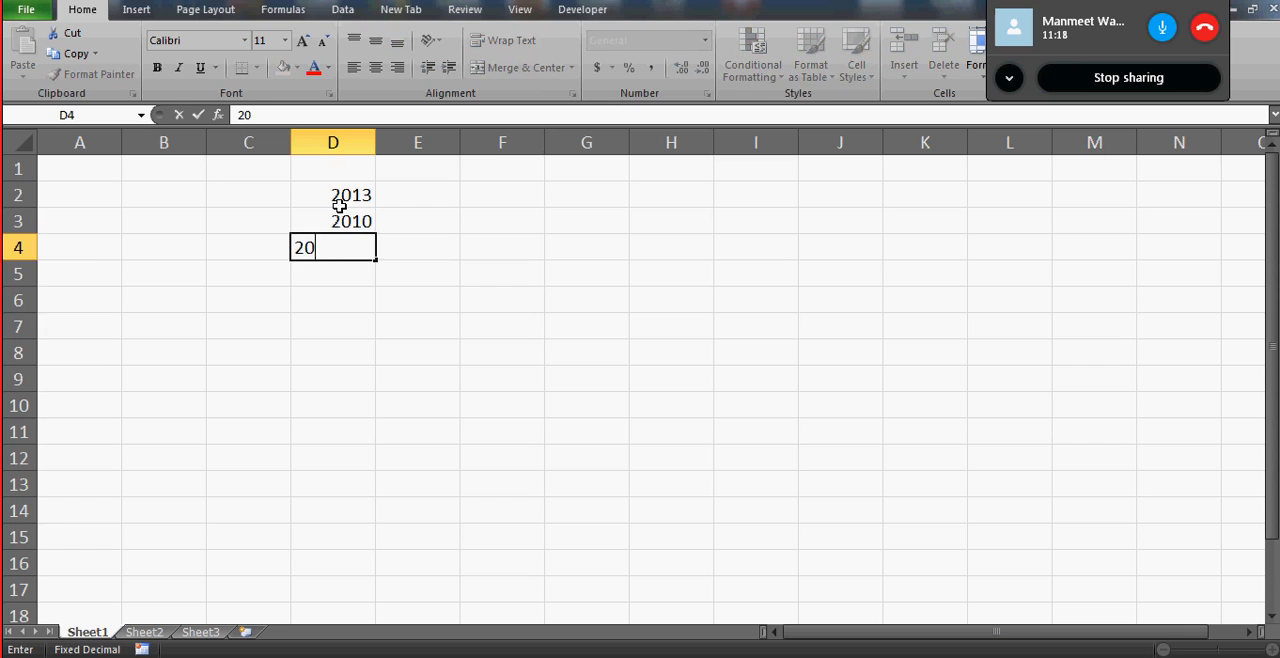
key("Return")
type("2003")
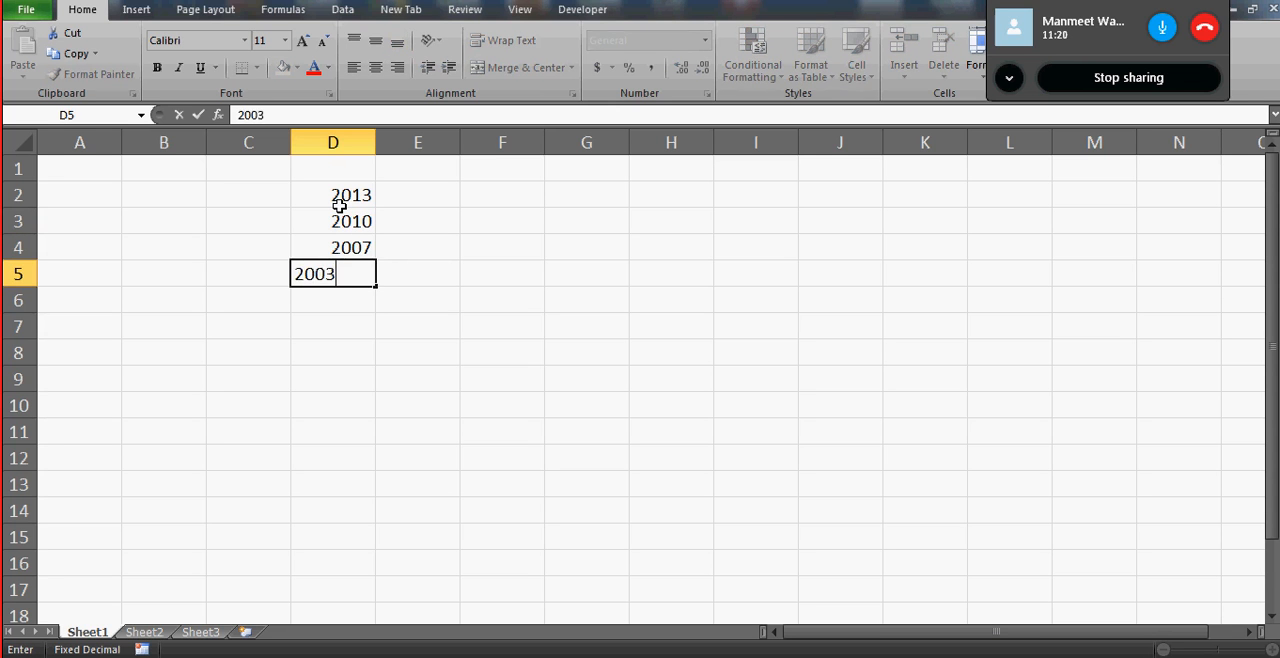
key("Return")
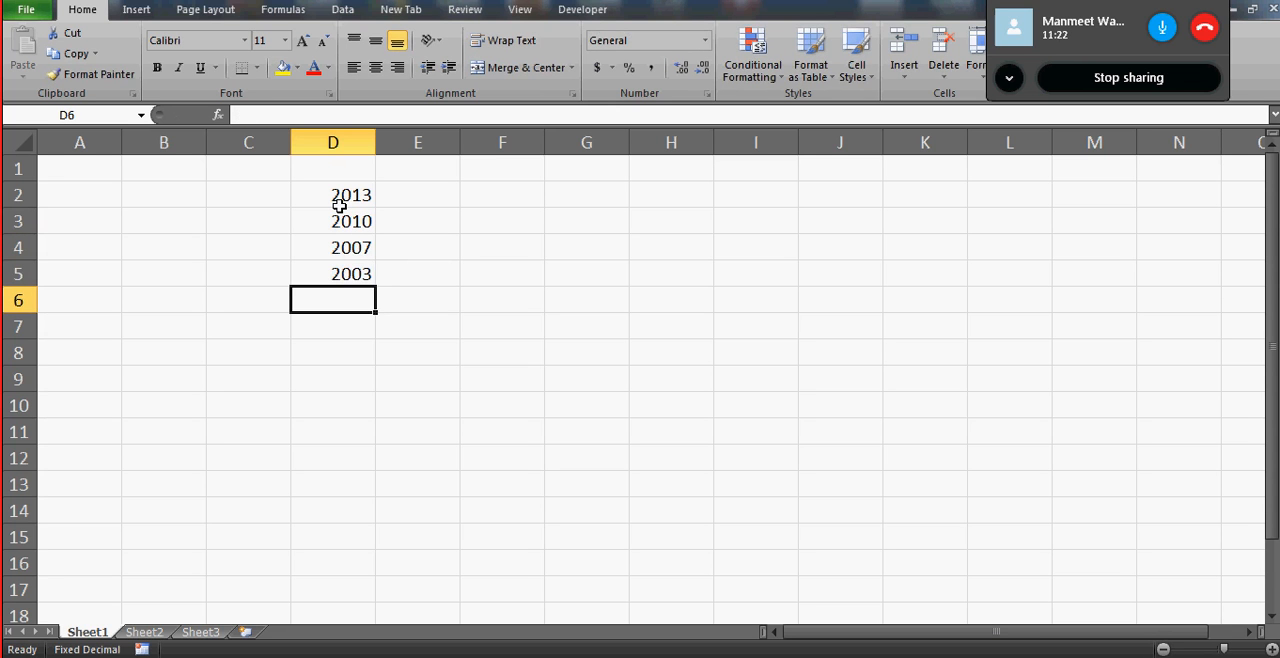
type("2000")
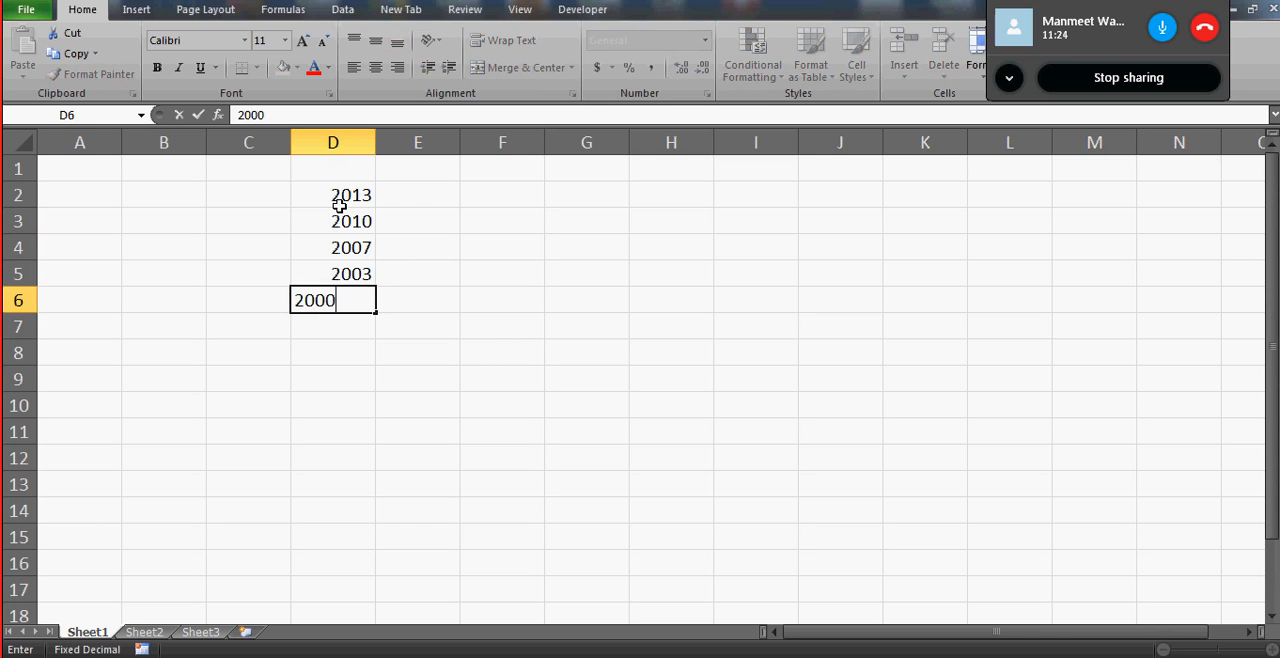
key("Return")
type("1999")
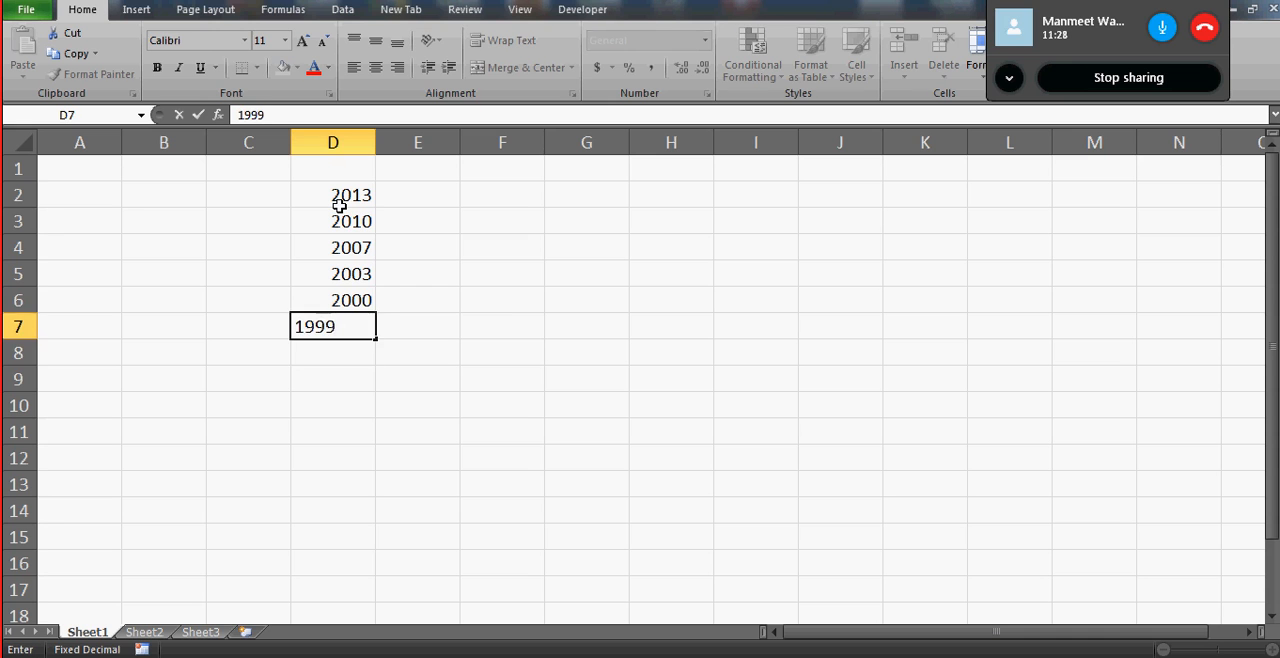
key("Return")
key("Up")
key("Delete")
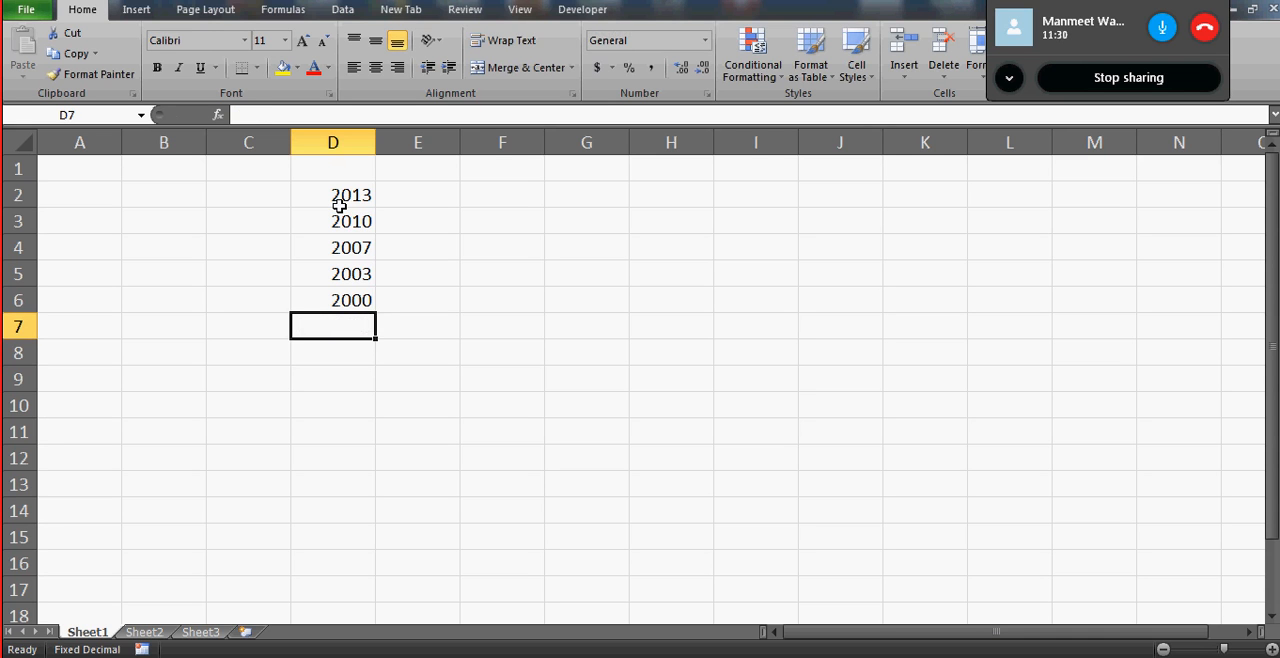
- Select the list of years in D2:D6, ending with only the first year's cell selected
left_click(336, 186)
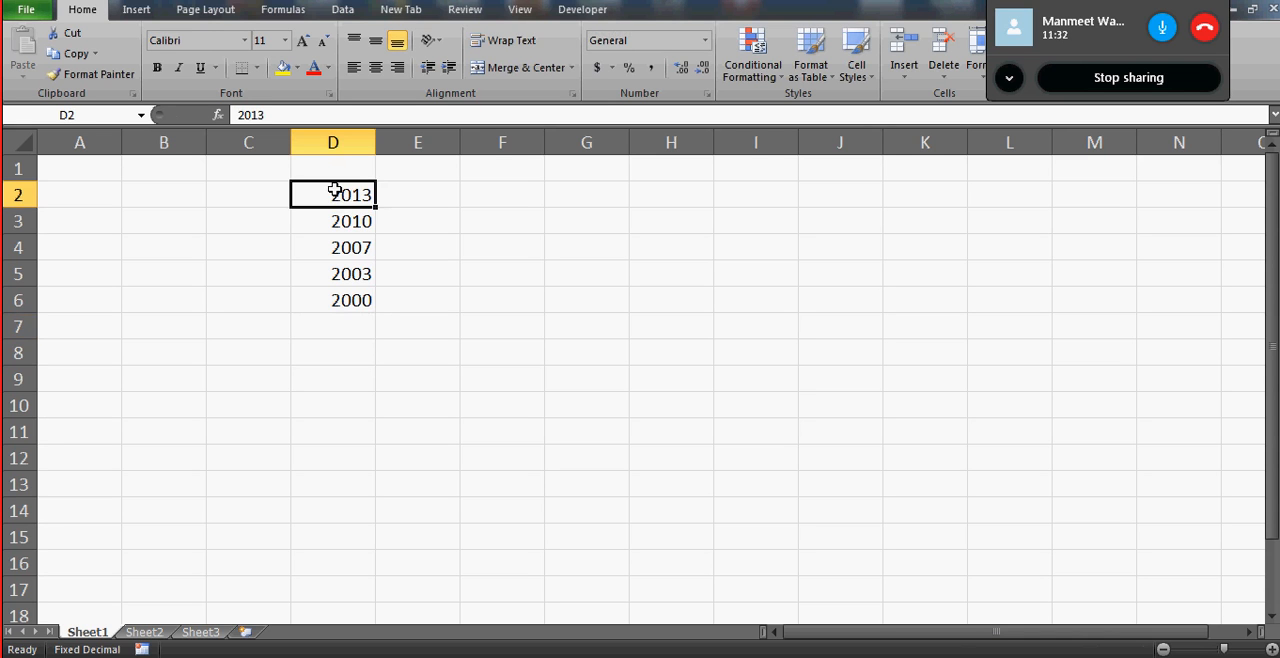
key("shift+Down")
key("shift+Down")
key("shift+Down")
key("shift+Down")
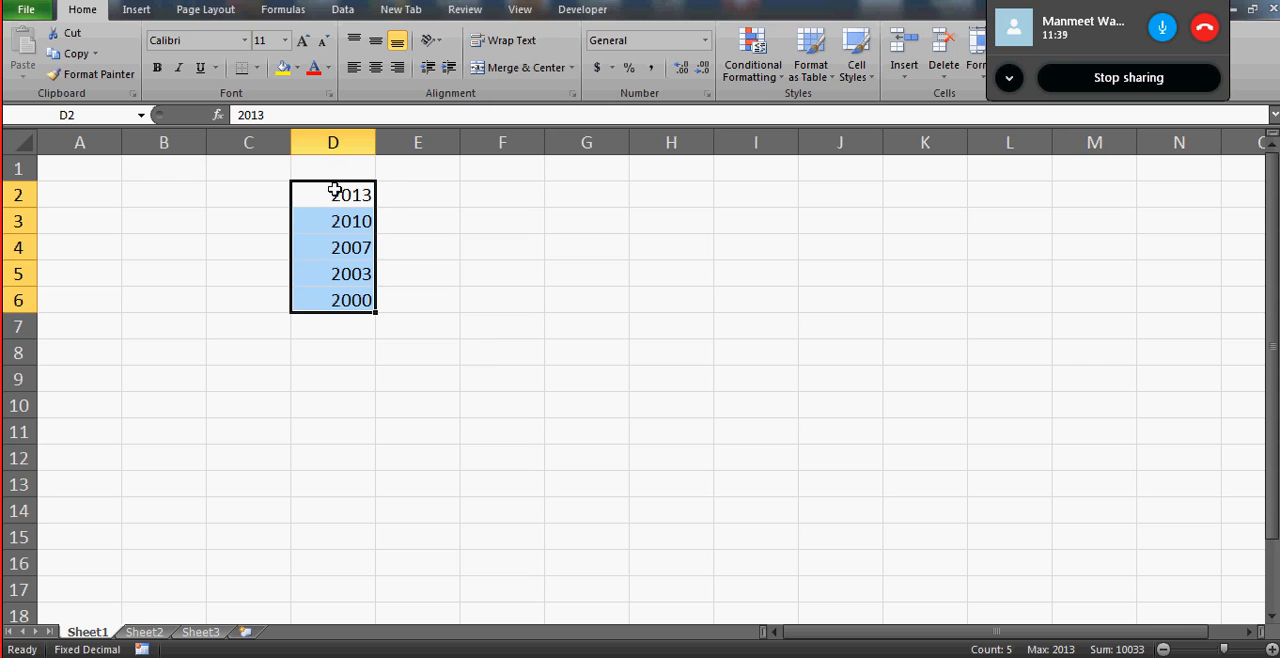
left_click(350, 200)
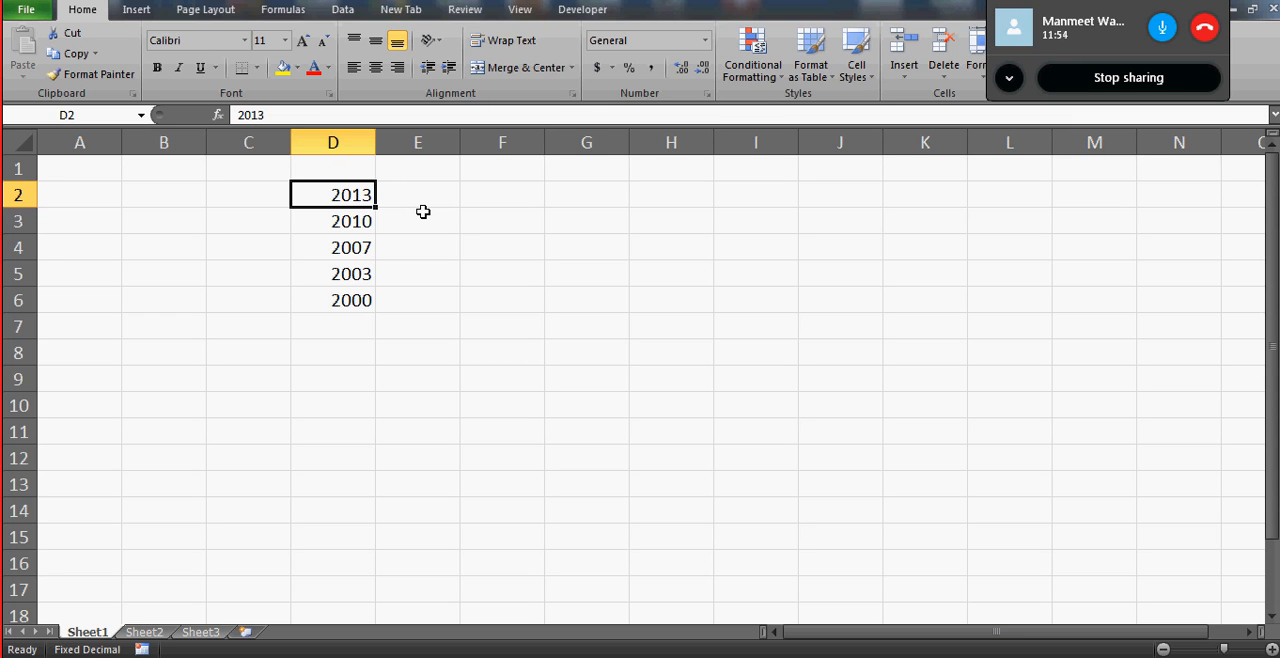
key("Down")
key("Down")
key("Down")
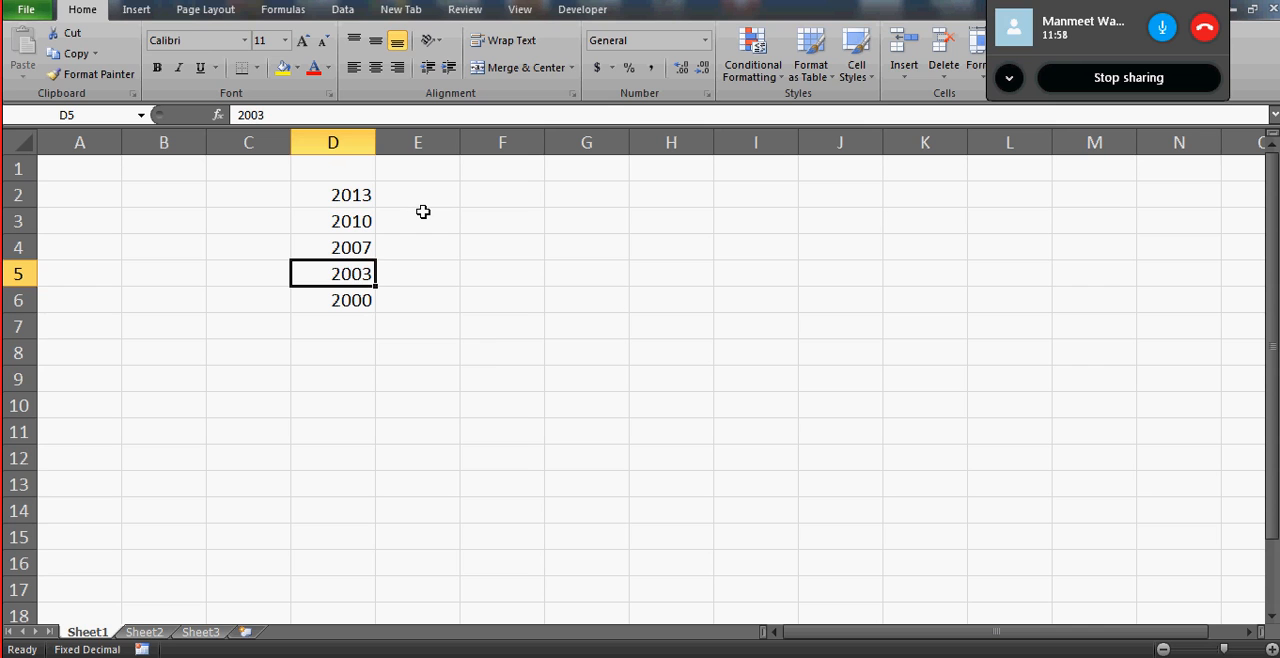
key("Right")
key("Left")
key("Right")
key("Right")
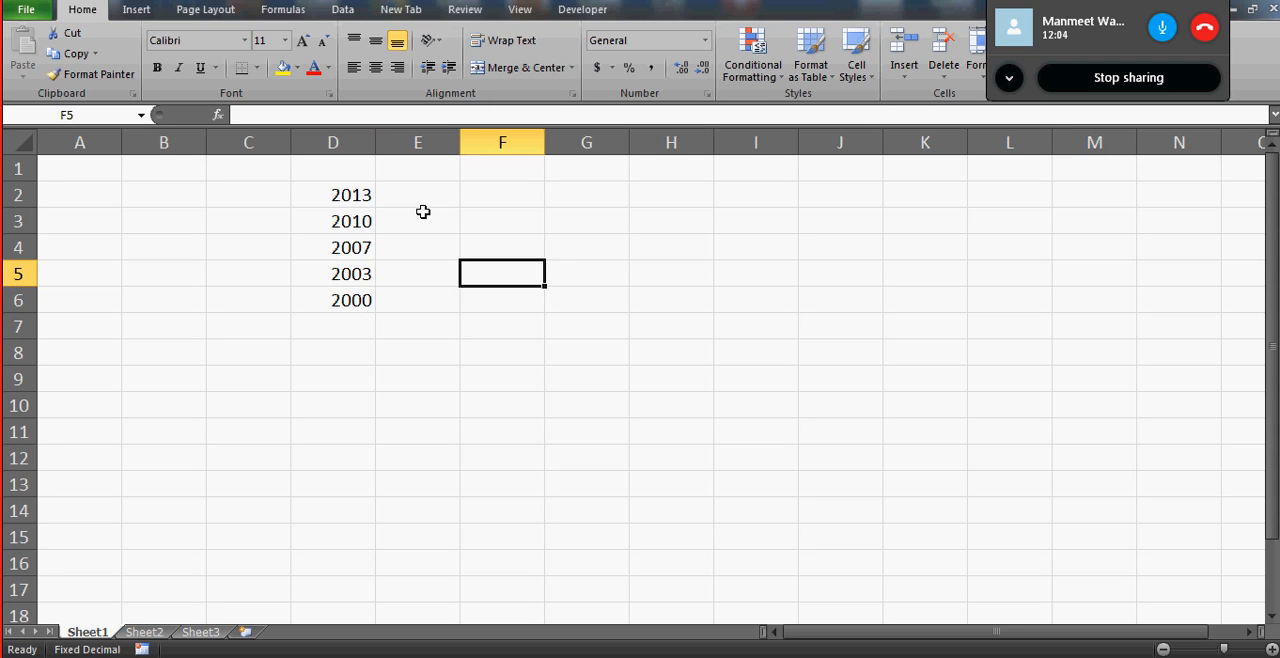
key("Left")
key("Left")
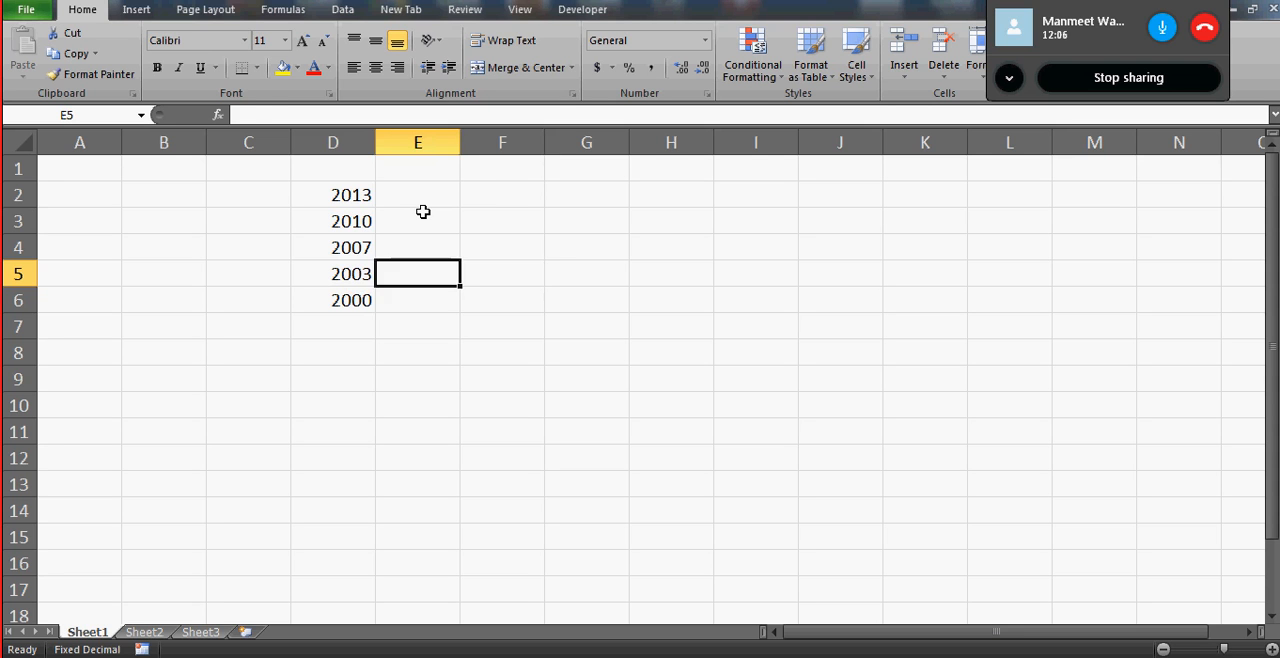
key("Right")
key("Left")
key("Right")
key("Right")
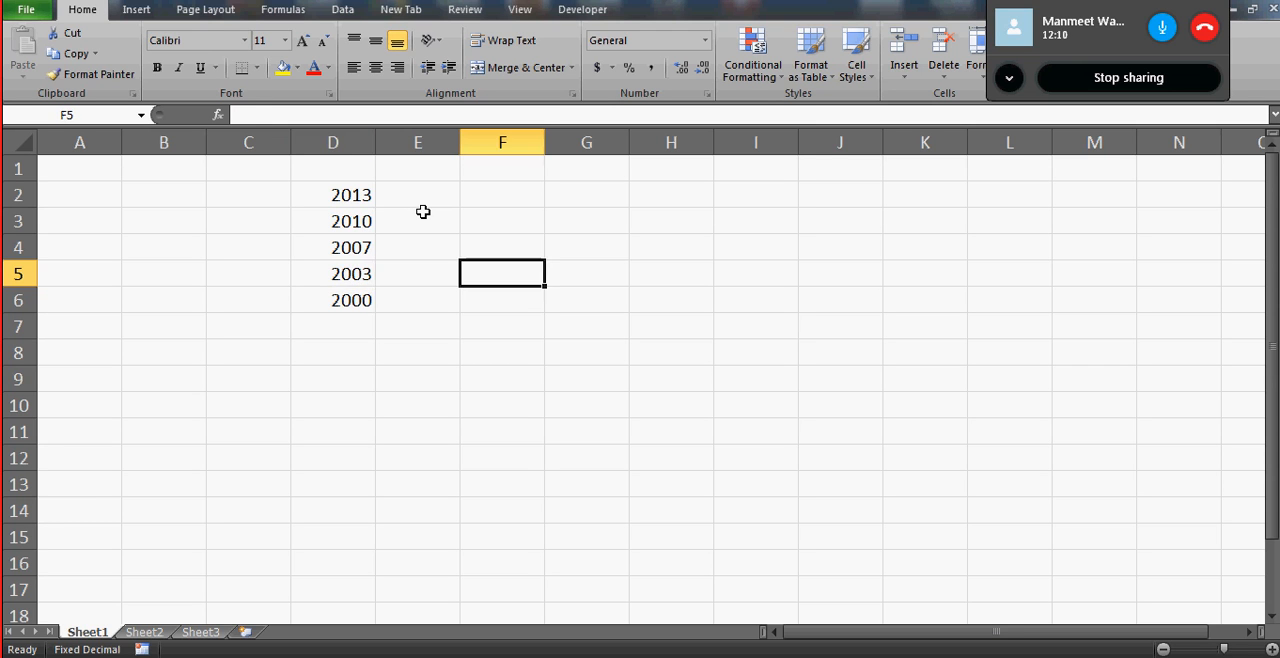
key("Left")
key("Left")
key("shift+Down")
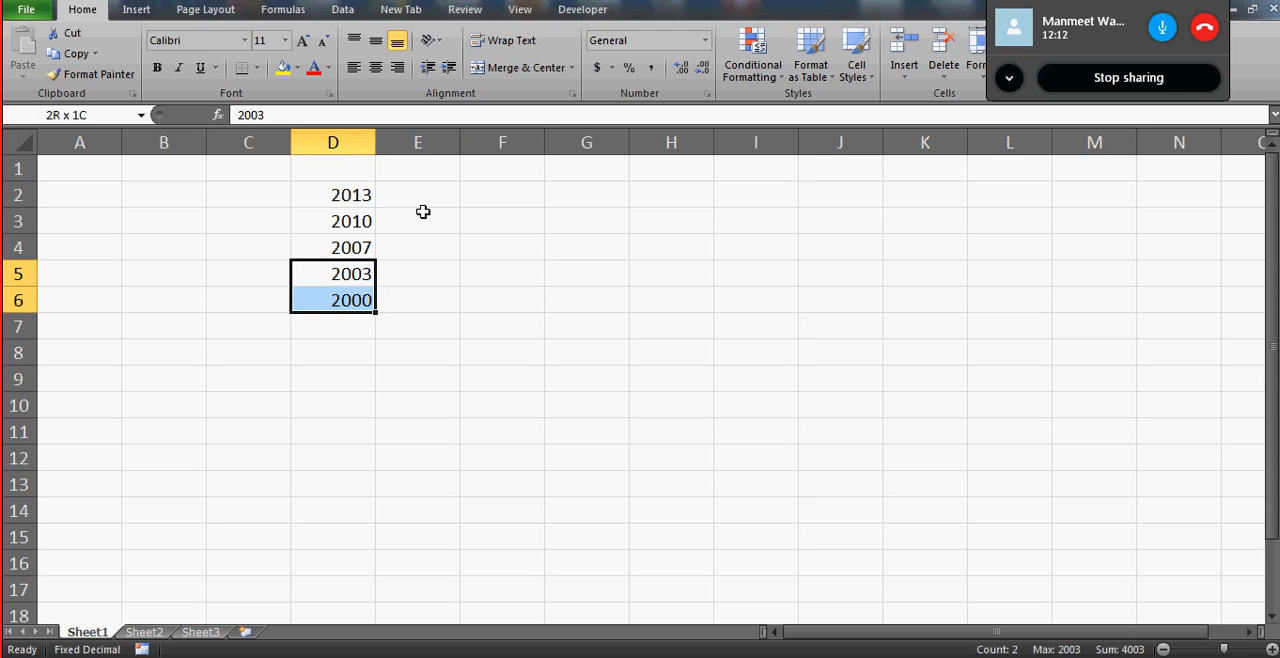
key("Down")
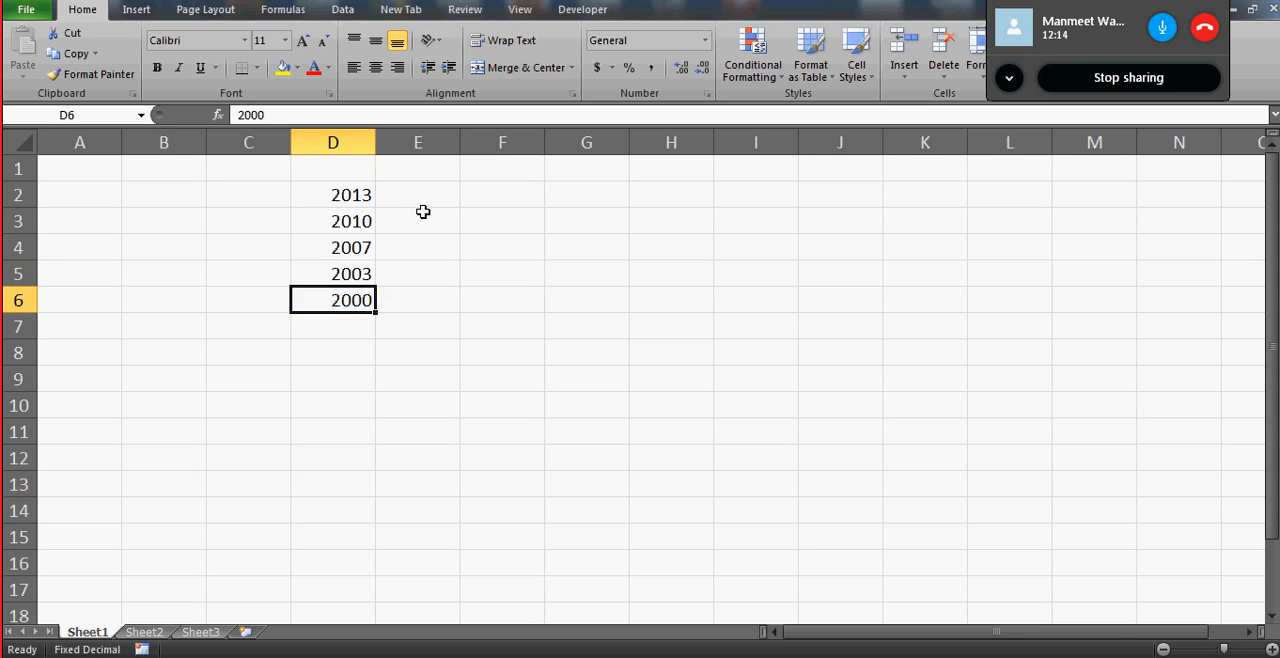
key("Up")
key("Up")
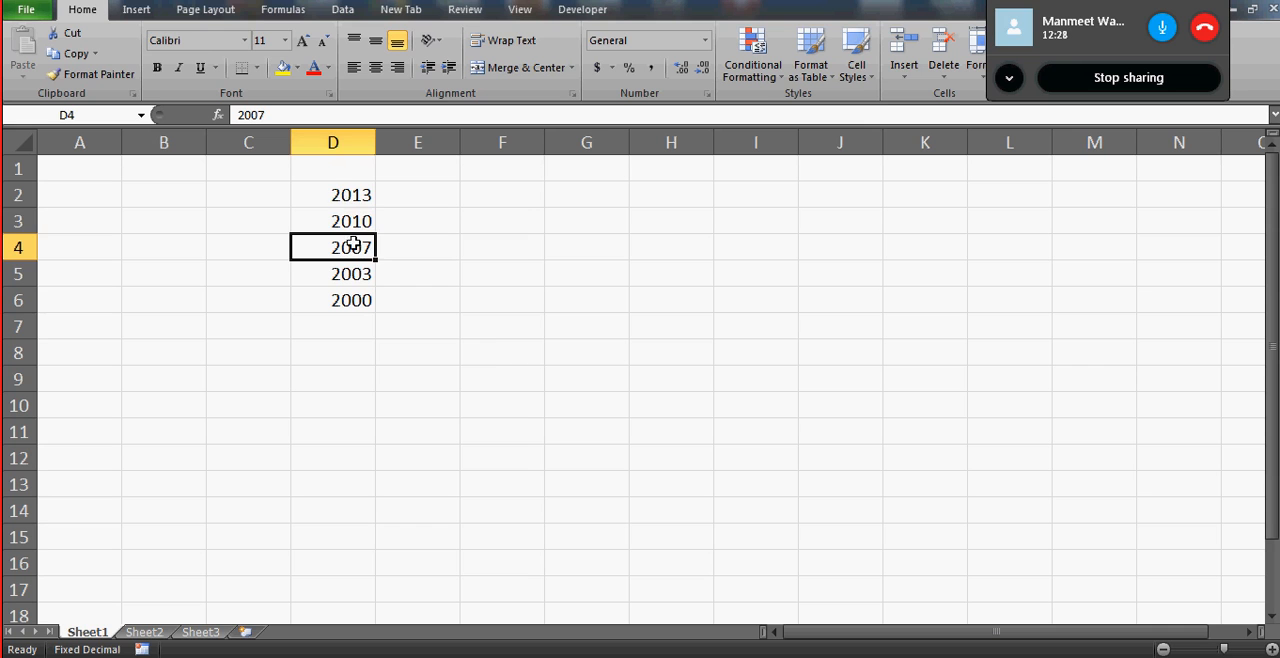
- Select the first three years in the list, cells D2:D4
left_click(347, 197)
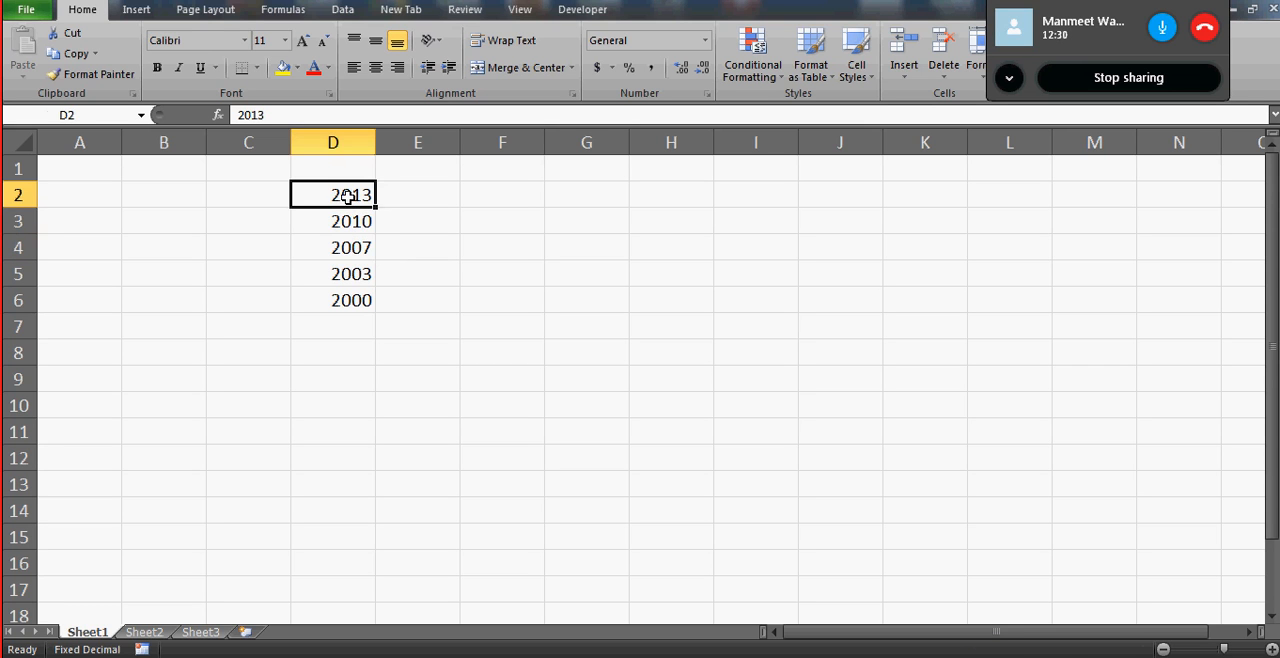
key("shift+Down")
key("shift+Down")
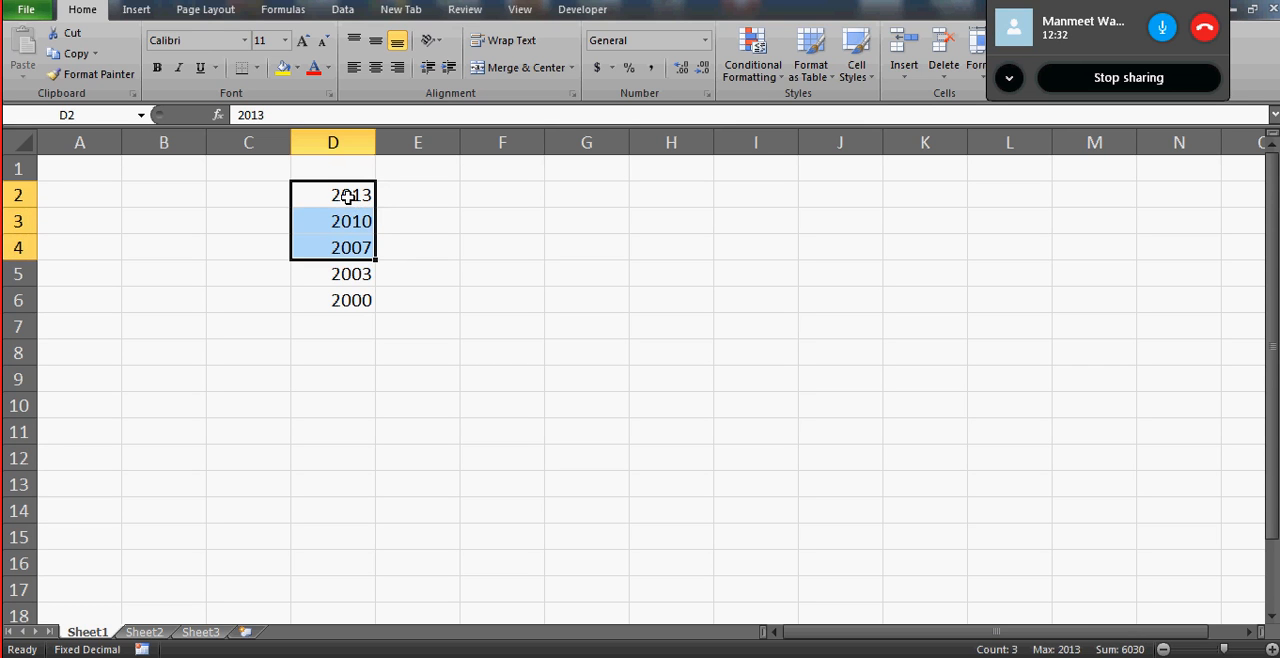
left_click(362, 283)
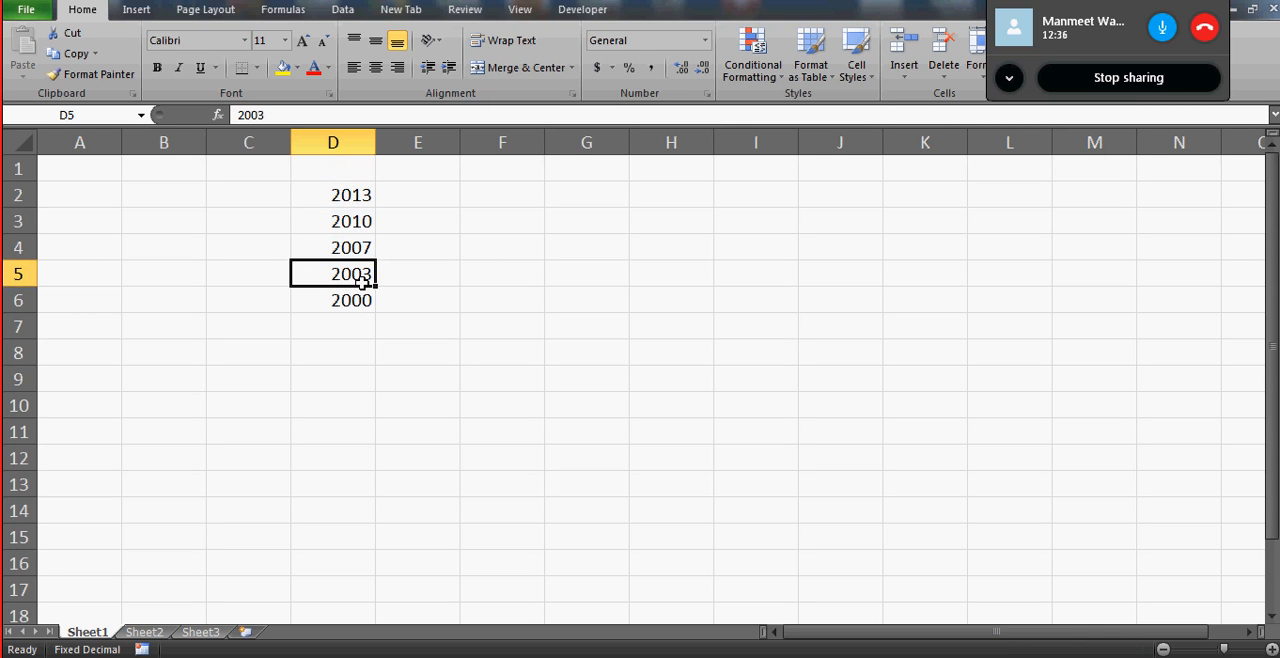
left_click(140, 12)
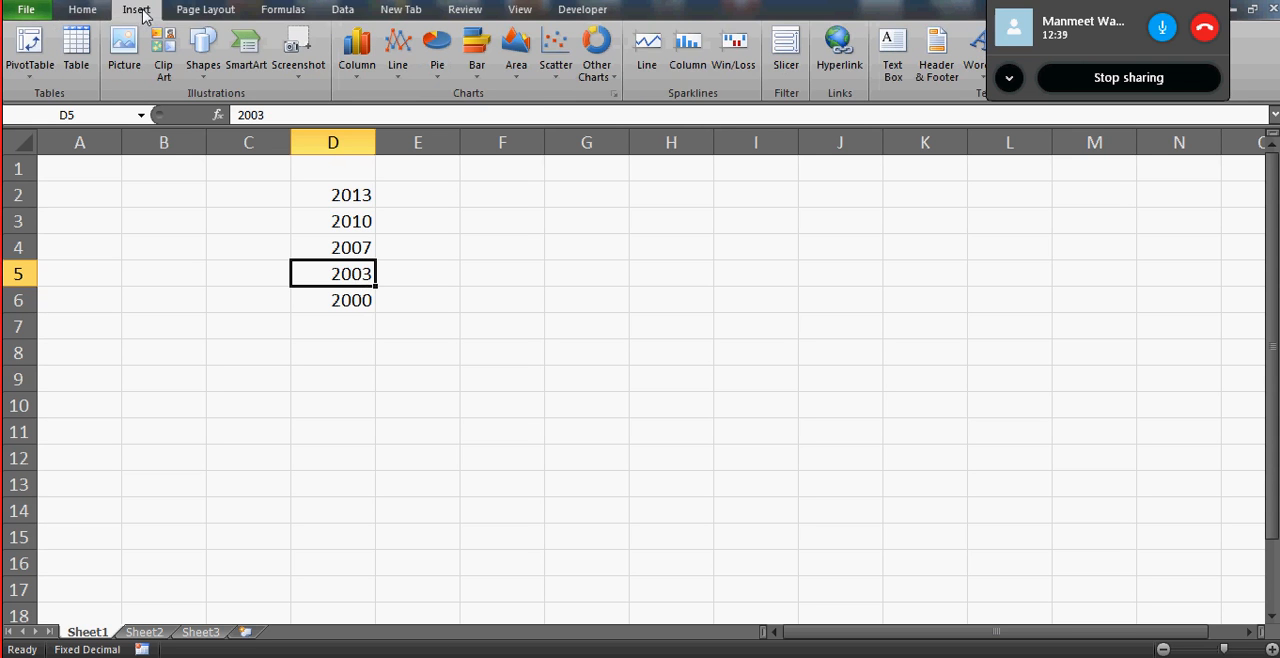
left_click(210, 12)
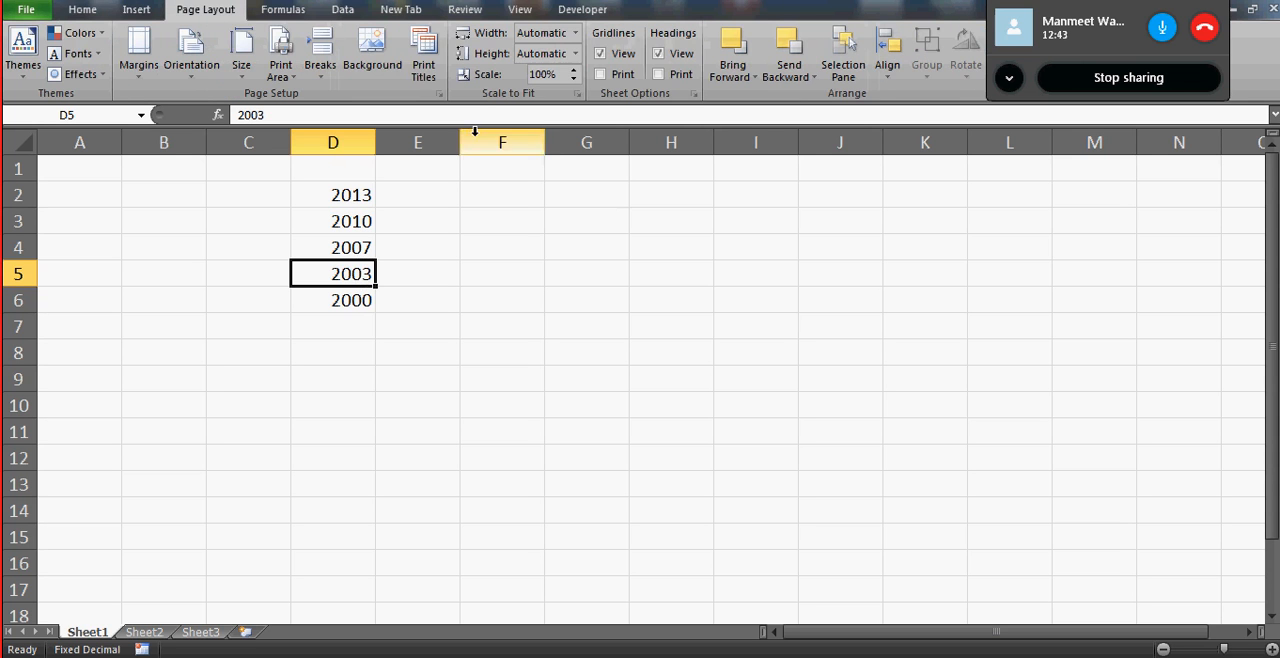
left_click(559, 190)
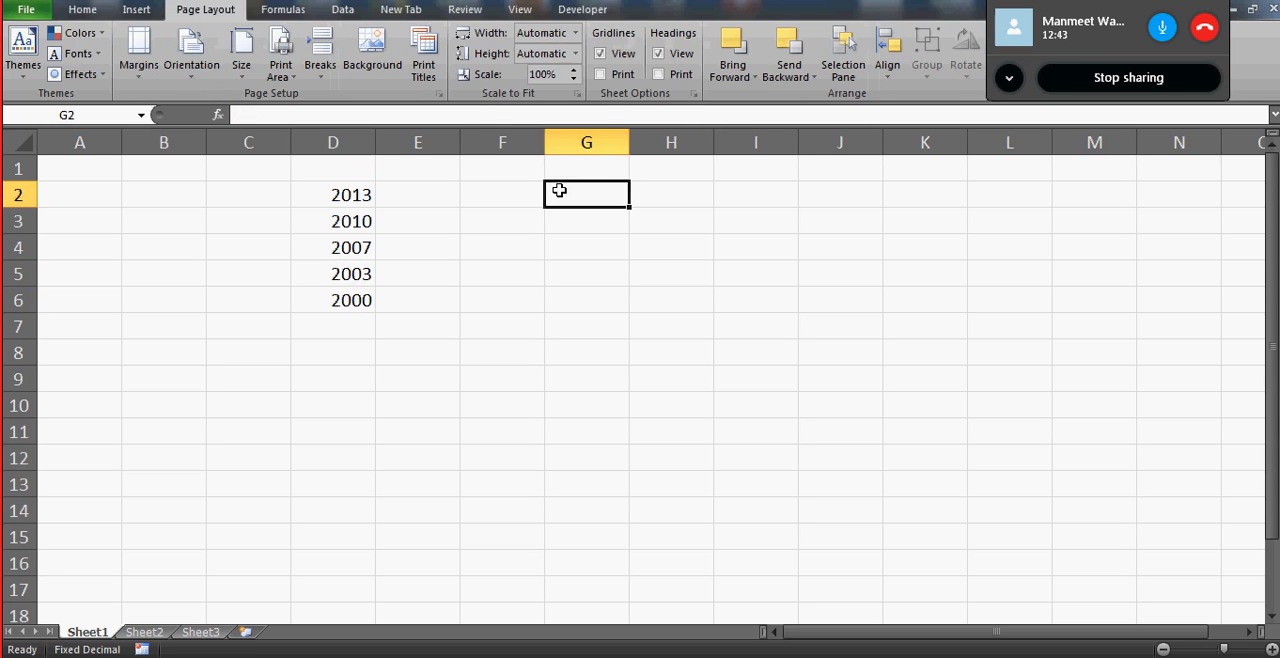
left_click(367, 268)
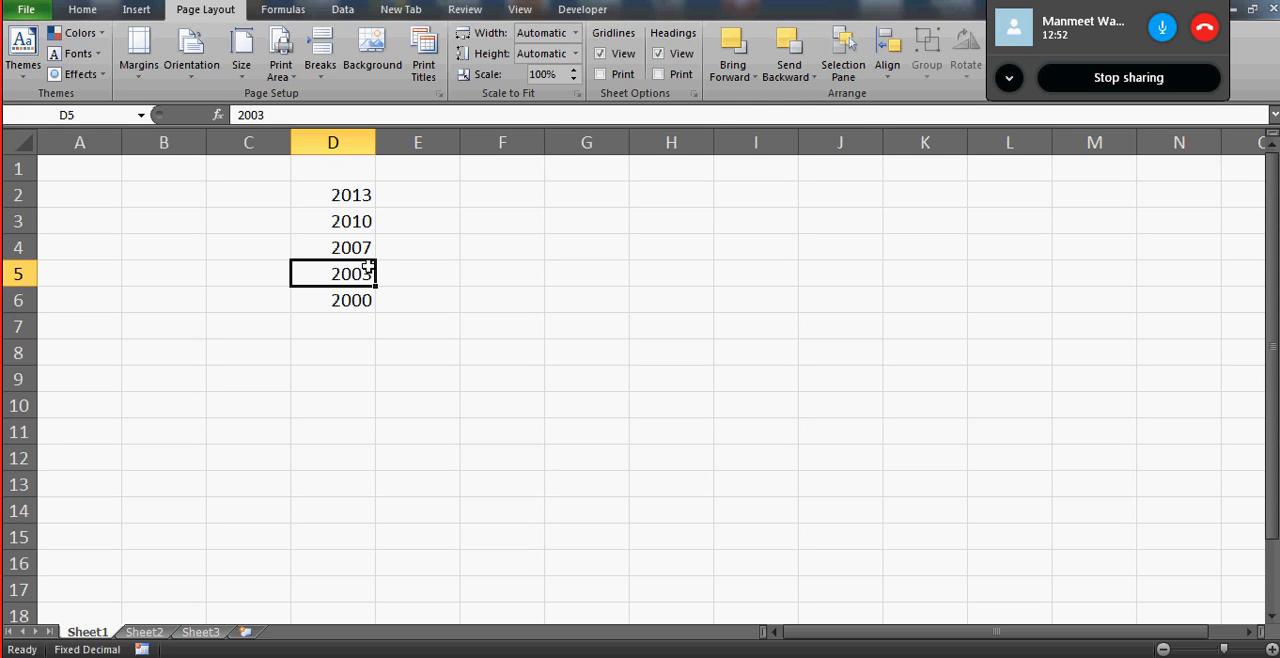
key("Up")
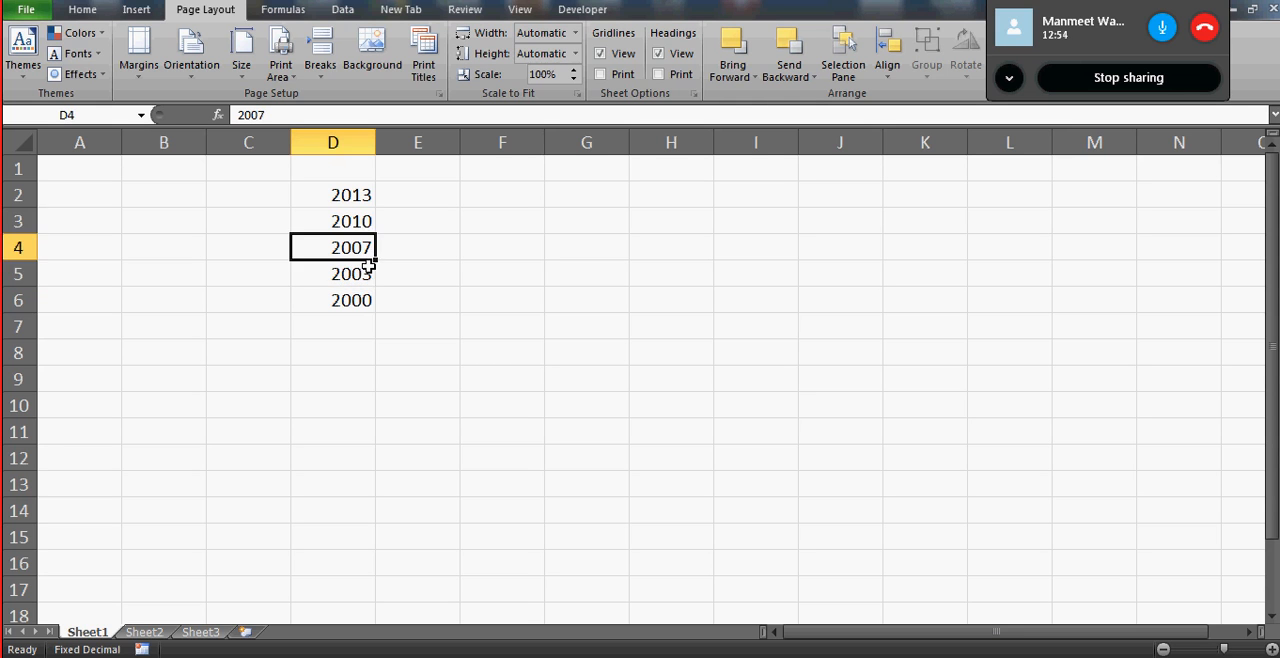
key("Up")
key("Up")
key("Down")
key("Down")
key("Down")
key("Down")
- Clear all the years from cells D2:D6
key("Up")
key("Up")
key("Up")
key("Up")
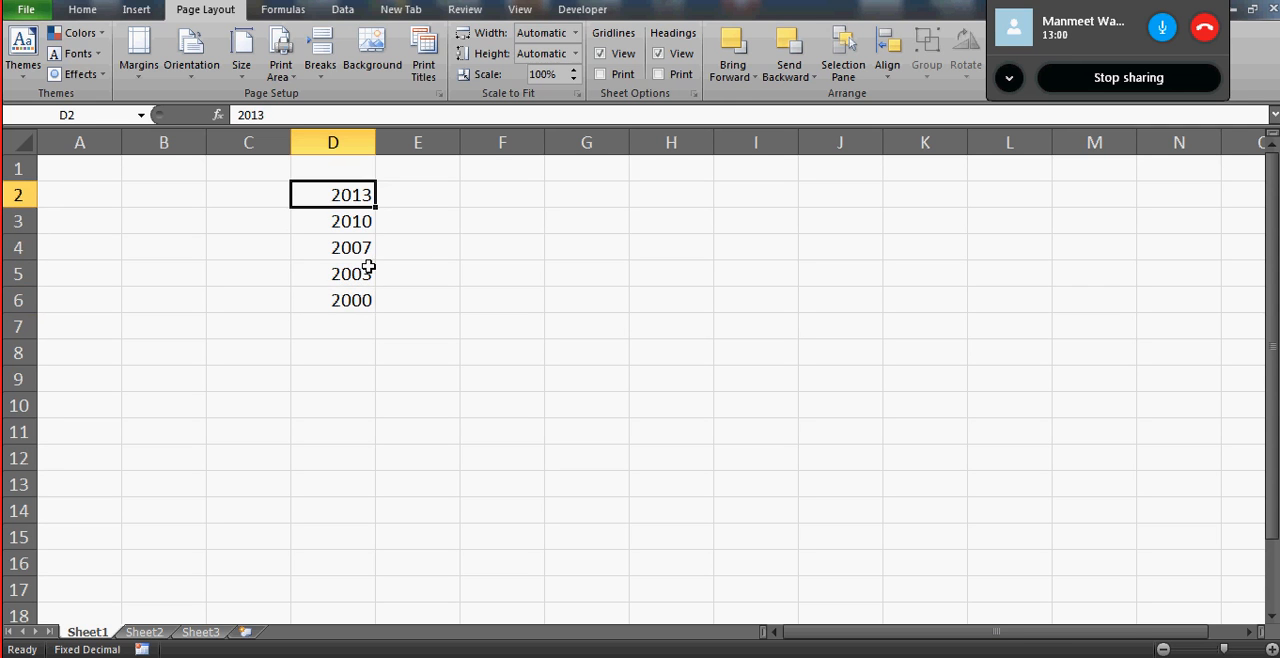
key("ctrl+shift+Down")
key("Delete")
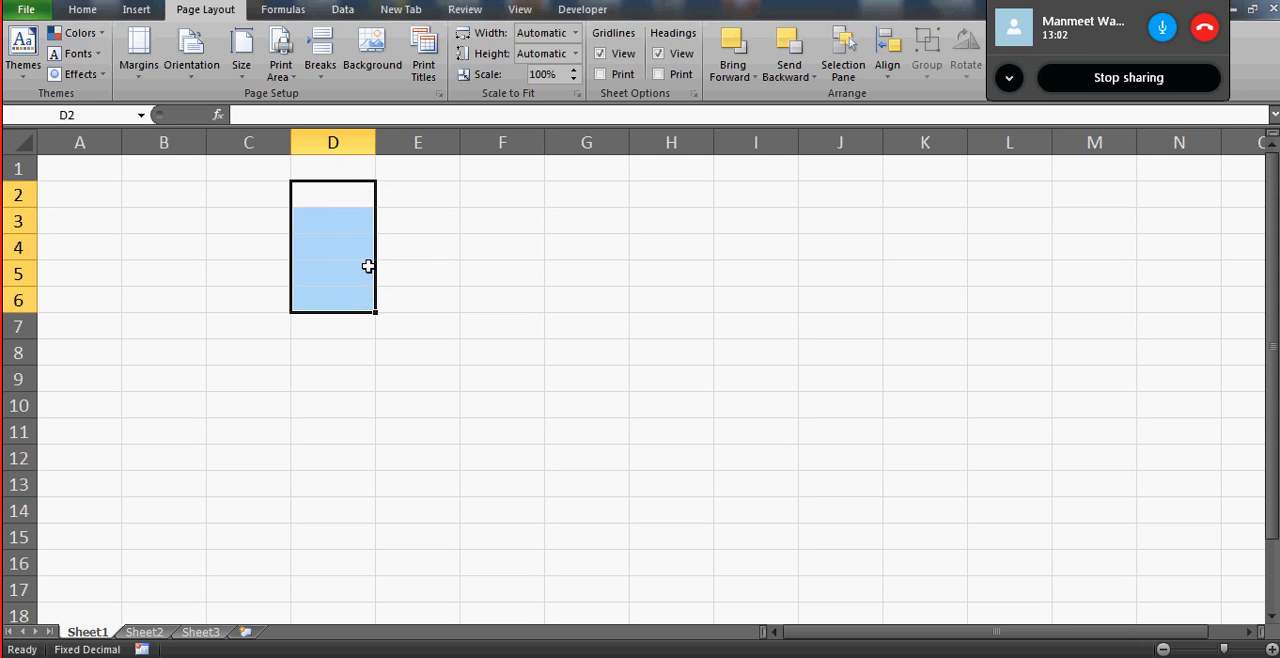
key("Left")
key("Left")
key("Right")
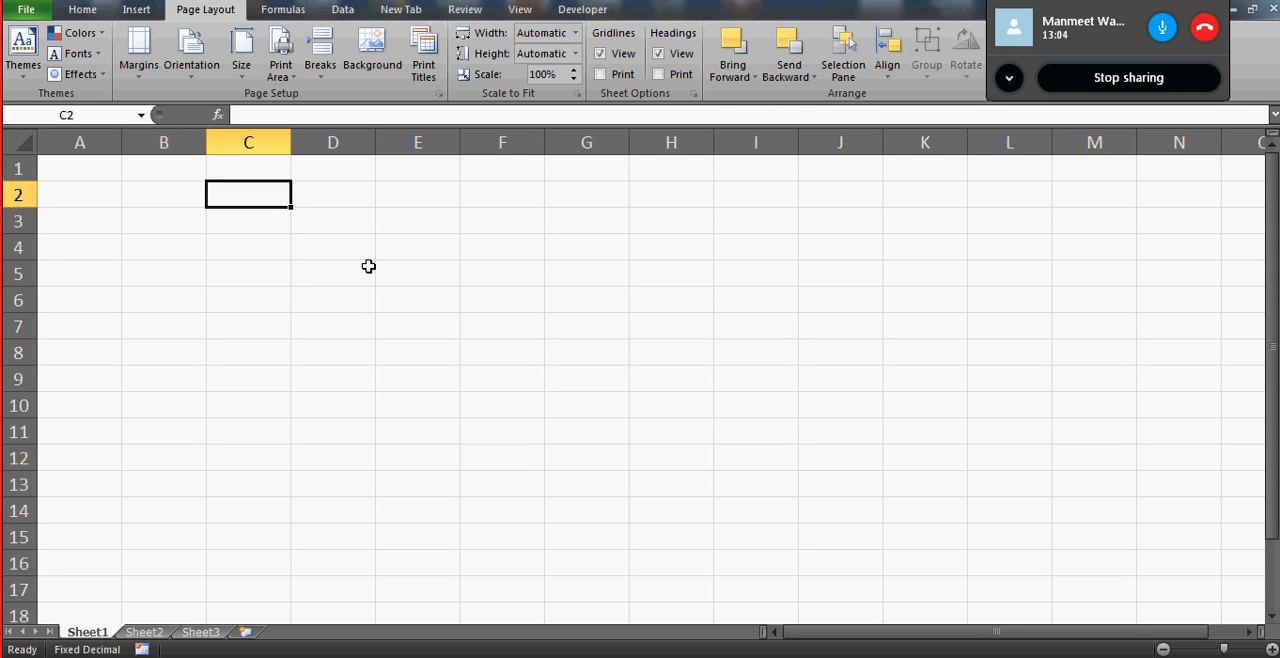
key("Right")
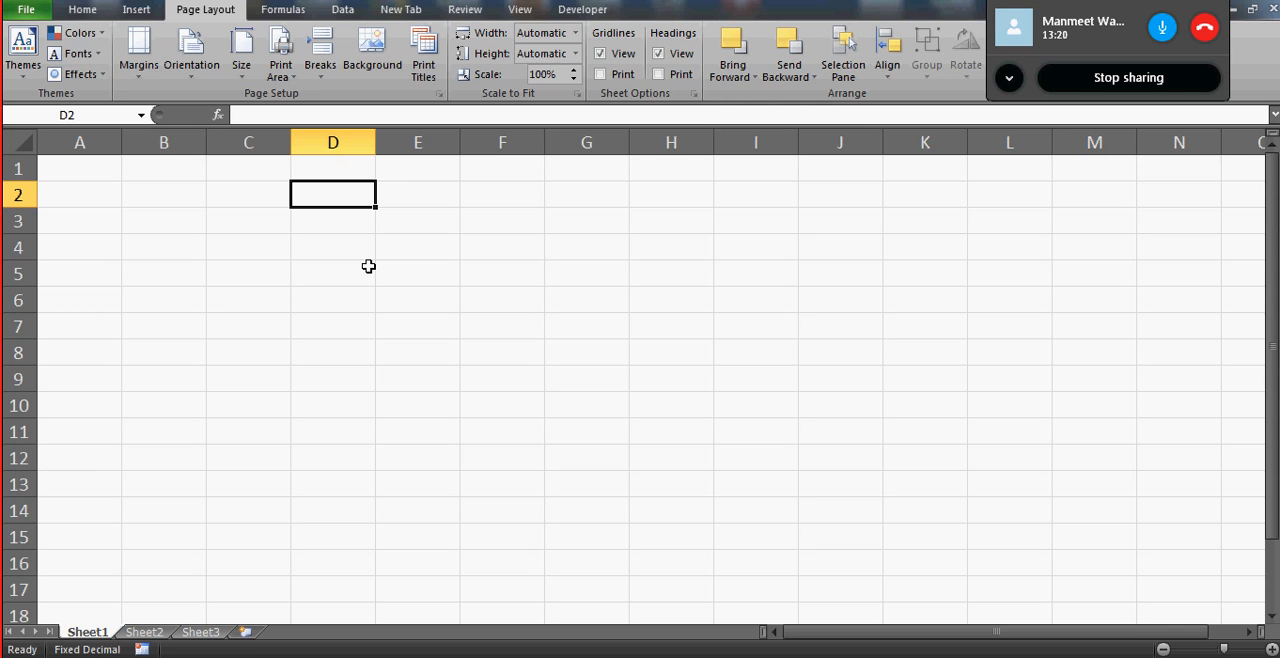
left_click(99, 12)
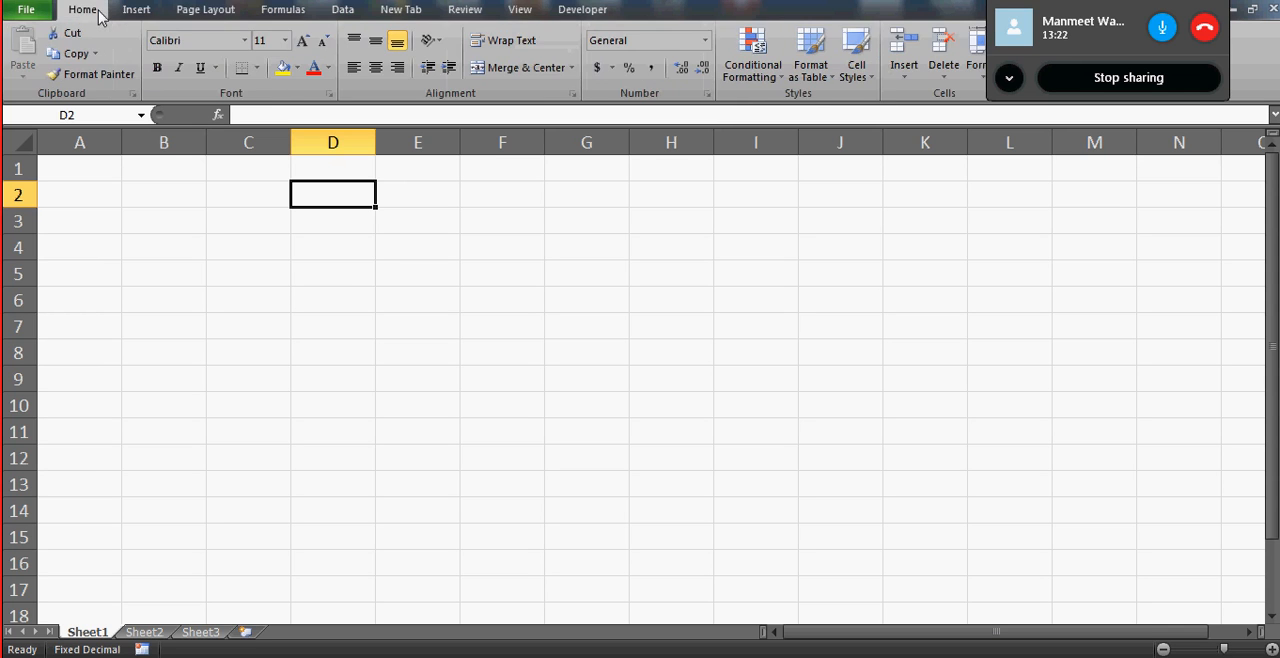
left_click(186, 203)
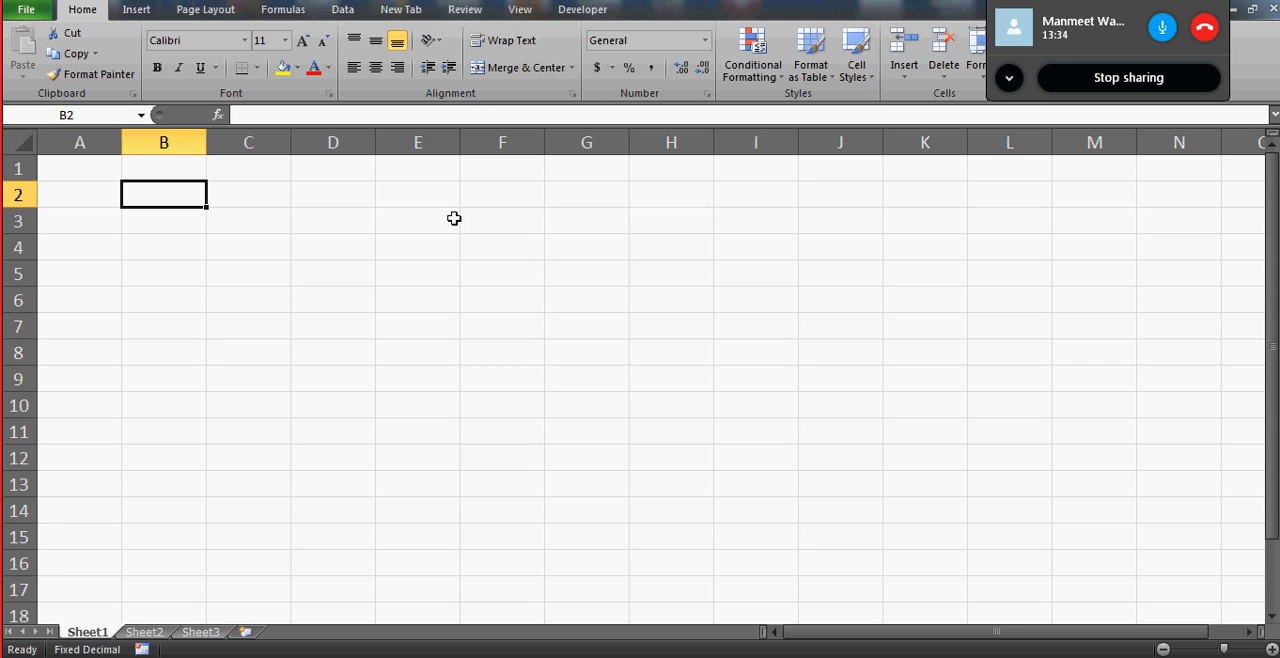
- Look through the ribbon's command sets from File to Developer, revisiting Home, Page Layout, Formulas, New Tab and Insert
left_click(35, 14)
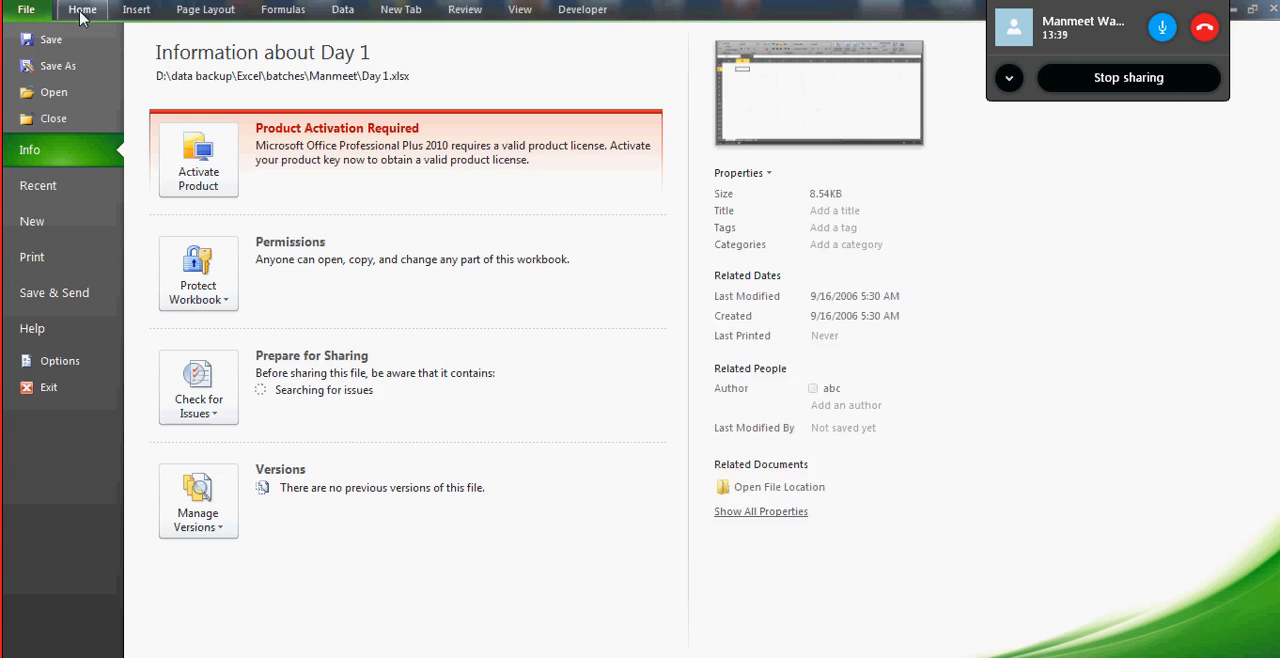
left_click(82, 10)
left_click(137, 12)
left_click(207, 12)
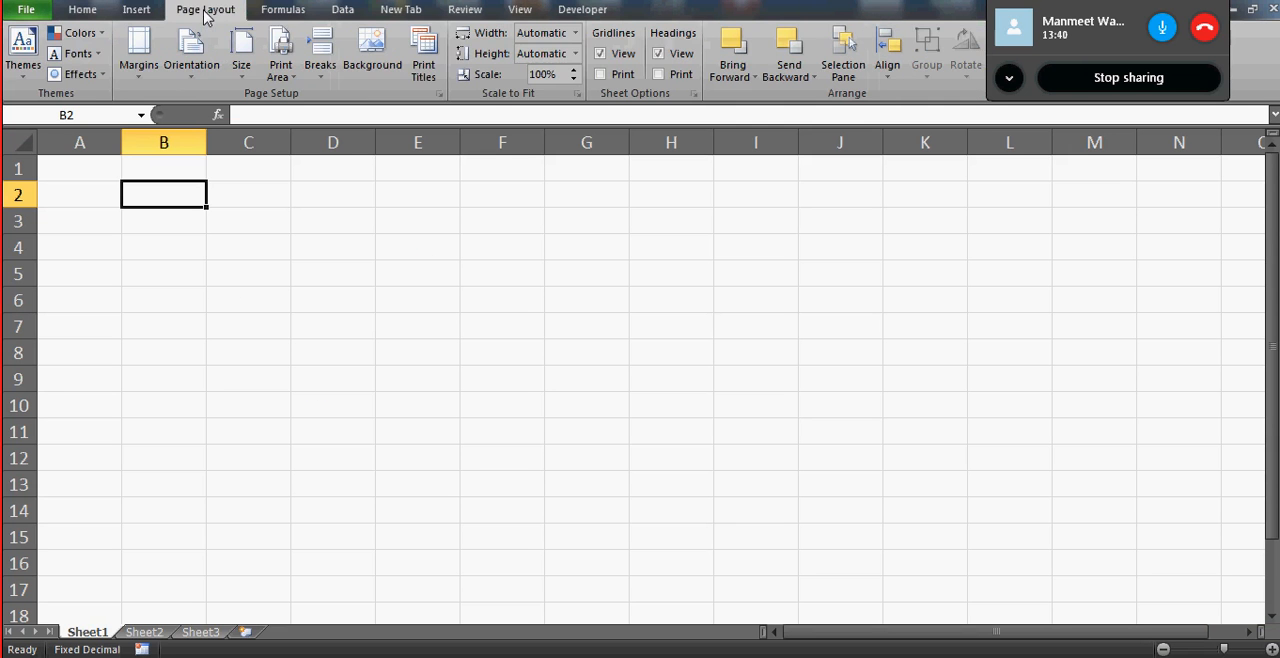
left_click(300, 14)
left_click(343, 12)
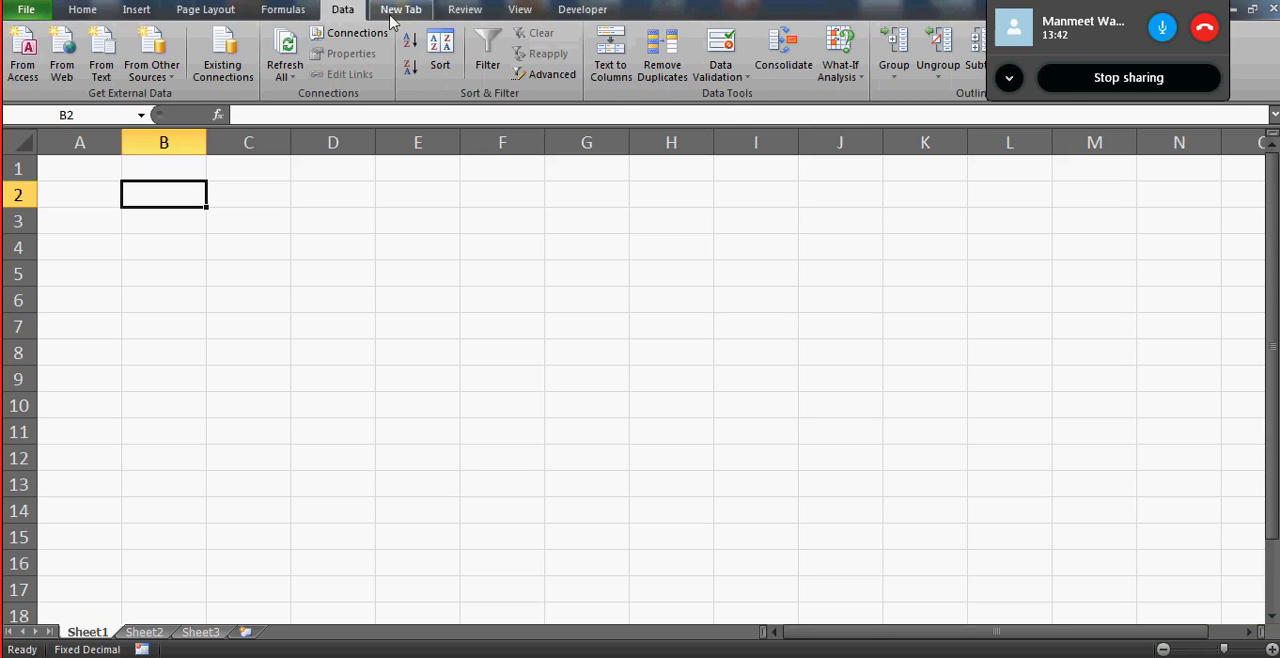
left_click(404, 14)
left_click(470, 14)
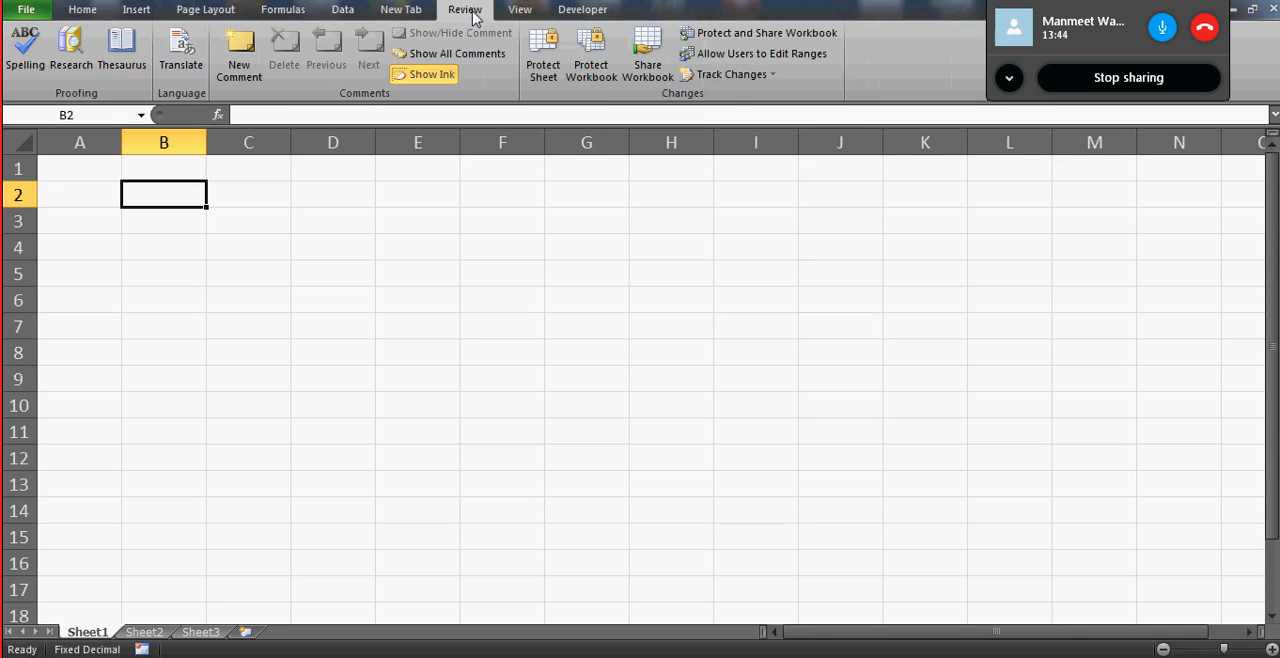
left_click(520, 14)
left_click(583, 12)
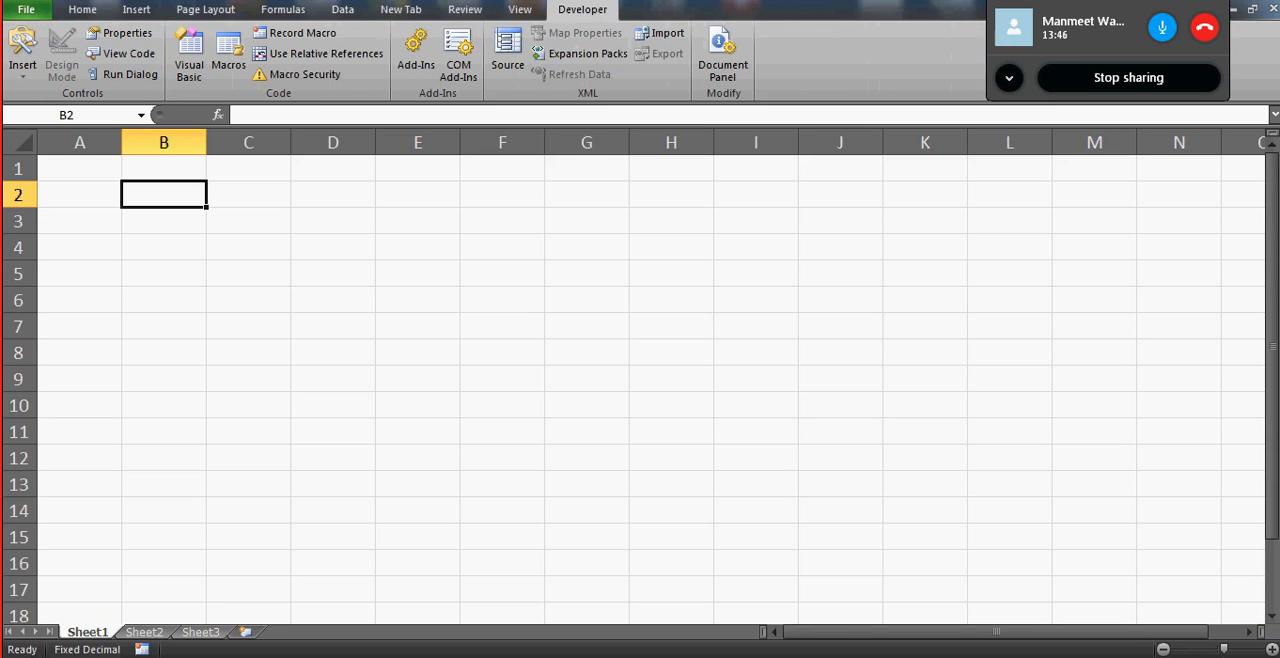
left_click(82, 10)
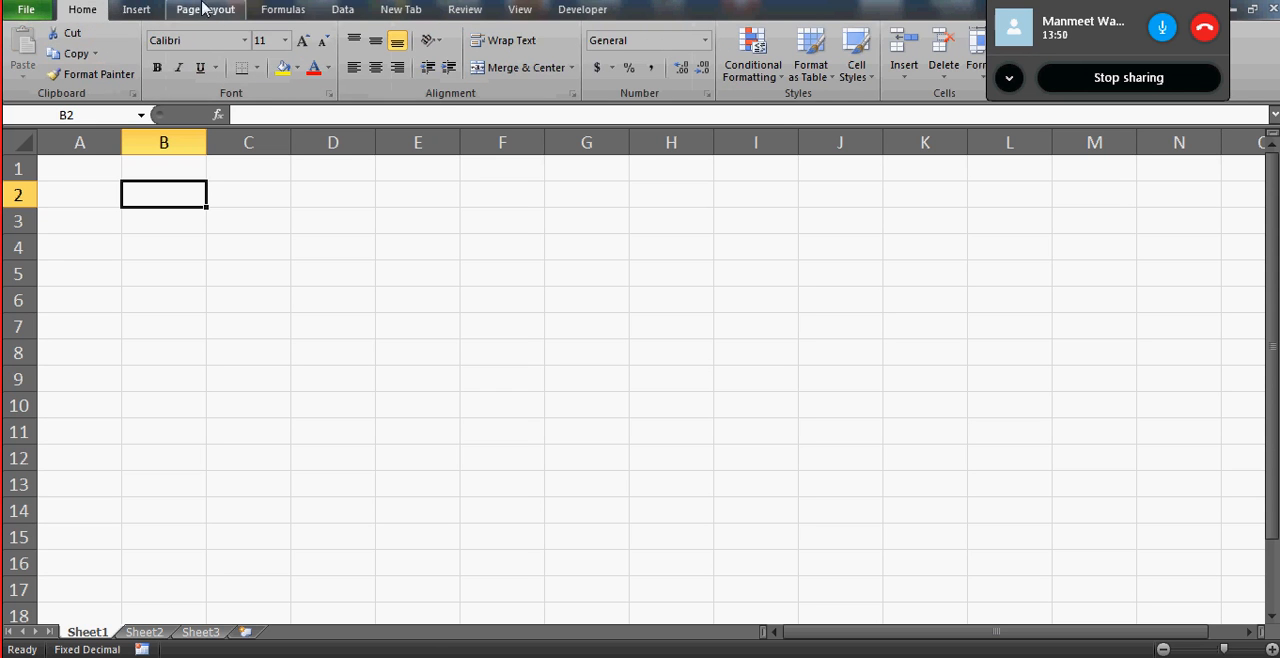
left_click(205, 10)
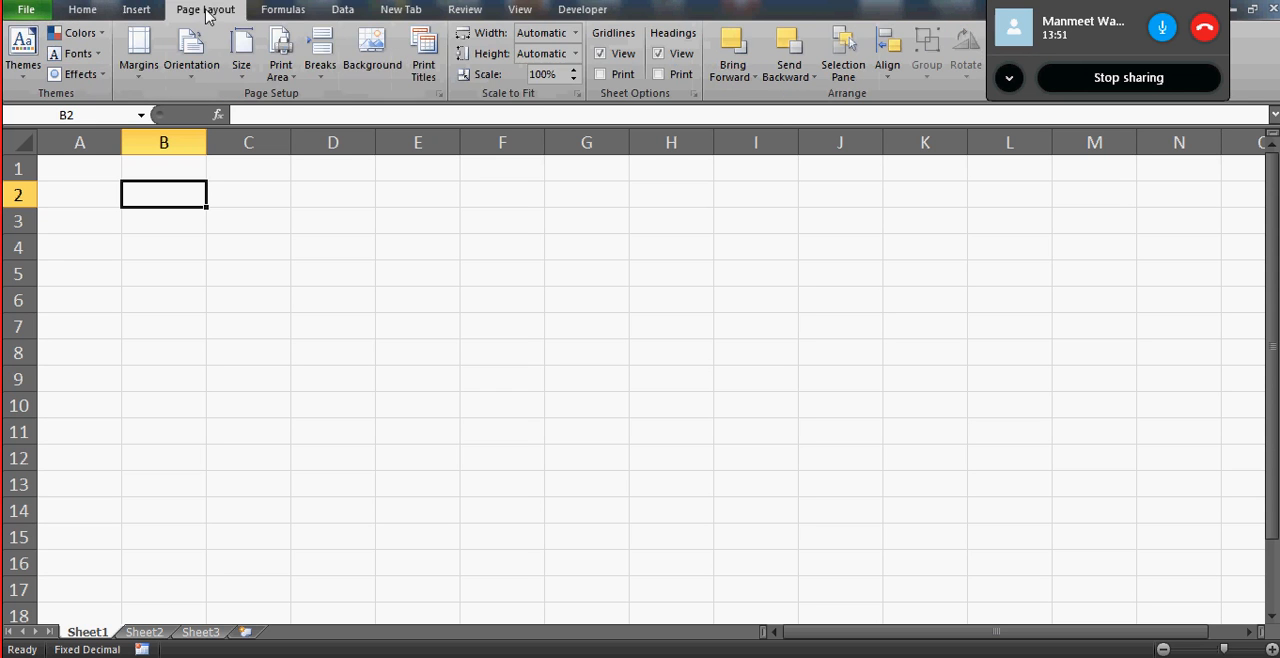
left_click(290, 12)
left_click(395, 10)
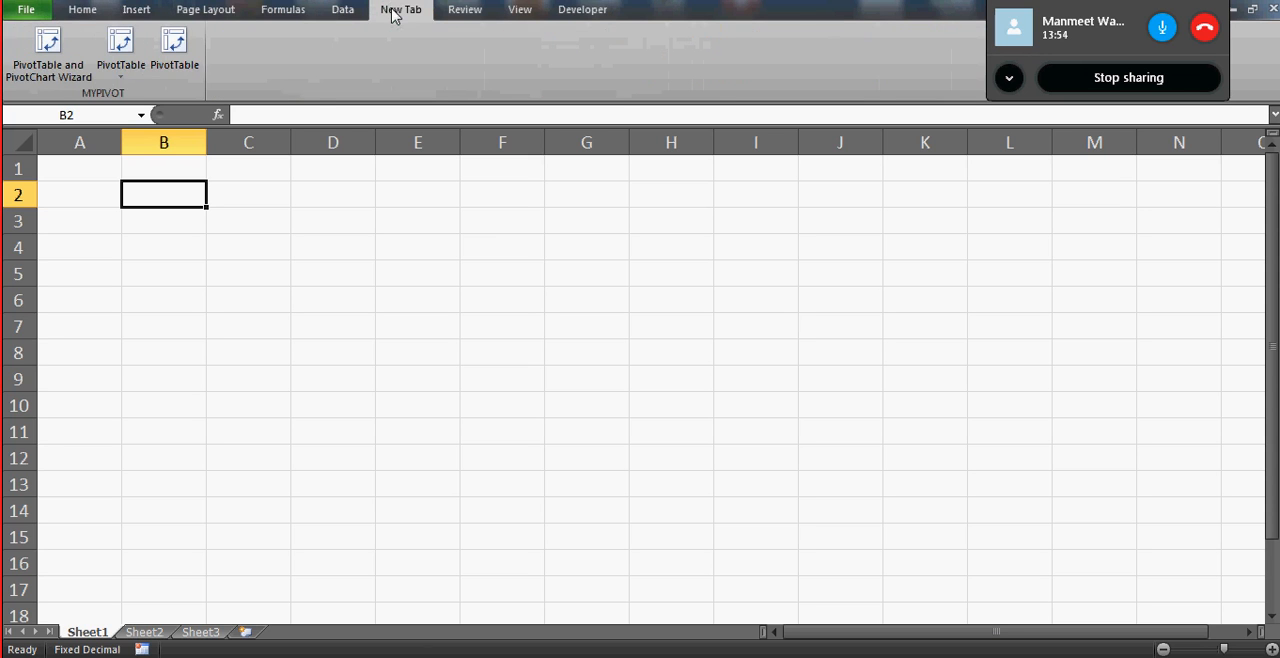
left_click(127, 11)
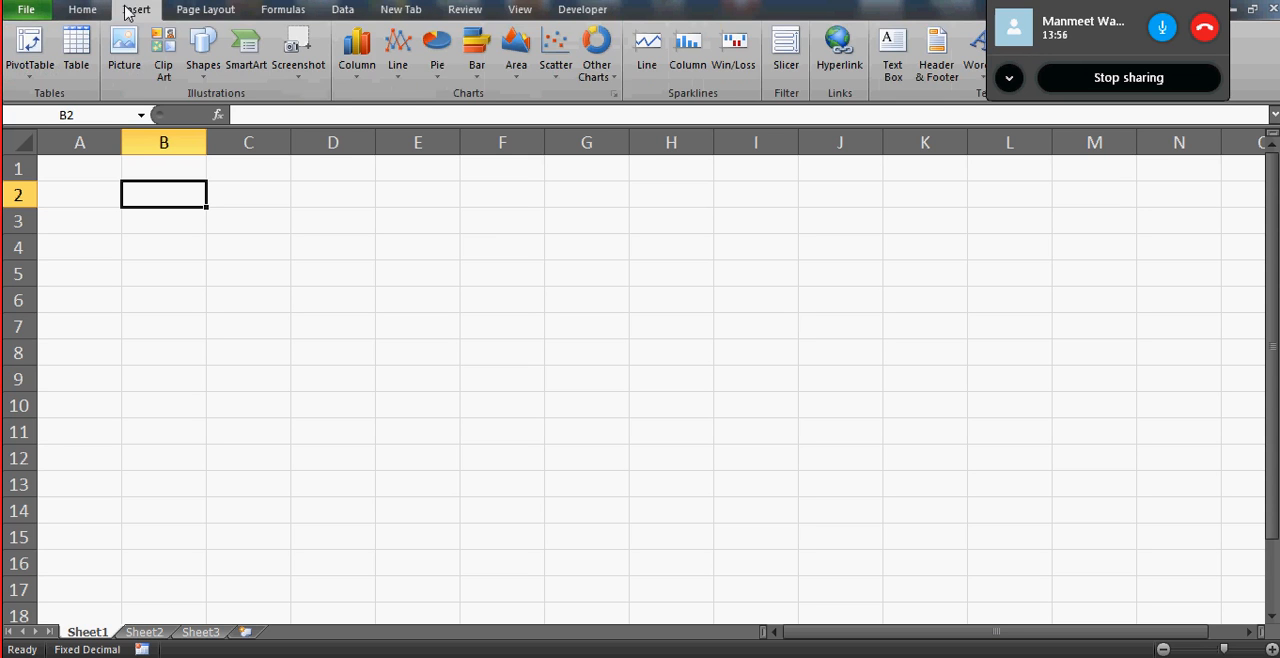
- Collapse the ribbon and restore it, ending with the Home commands displayed
double_click(136, 12)
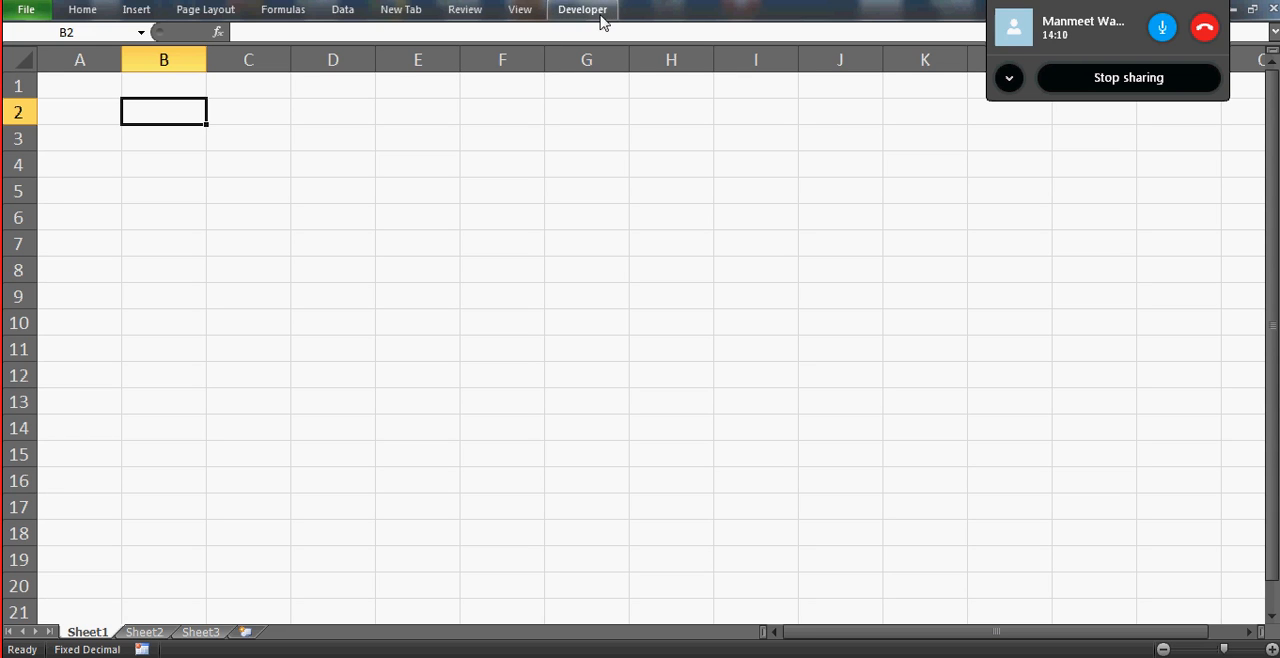
left_click(137, 10)
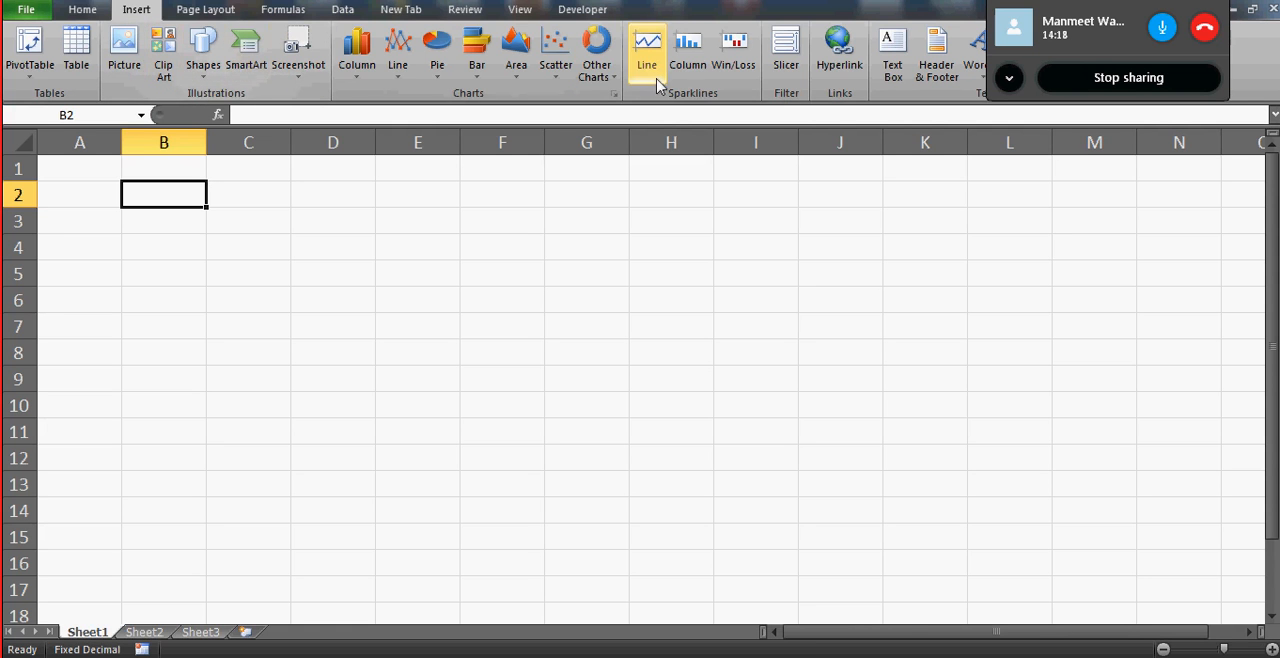
left_click(83, 12)
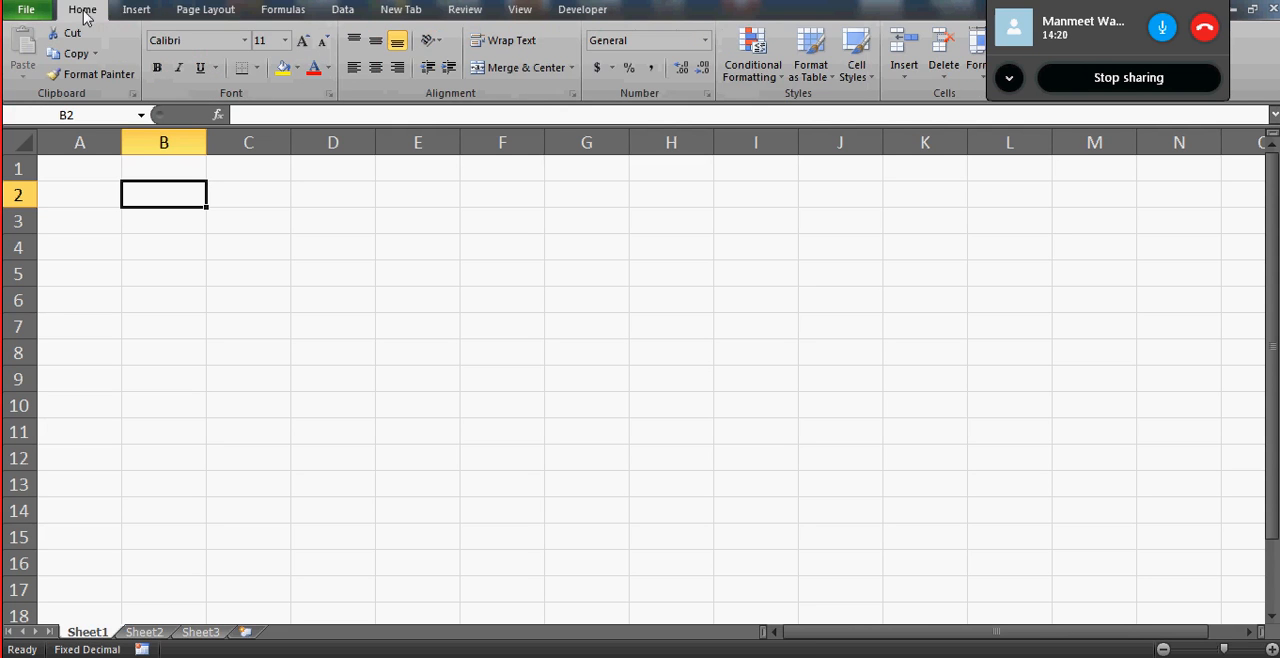
- Fill cell G4 with the standard light green colour
left_click(335, 201)
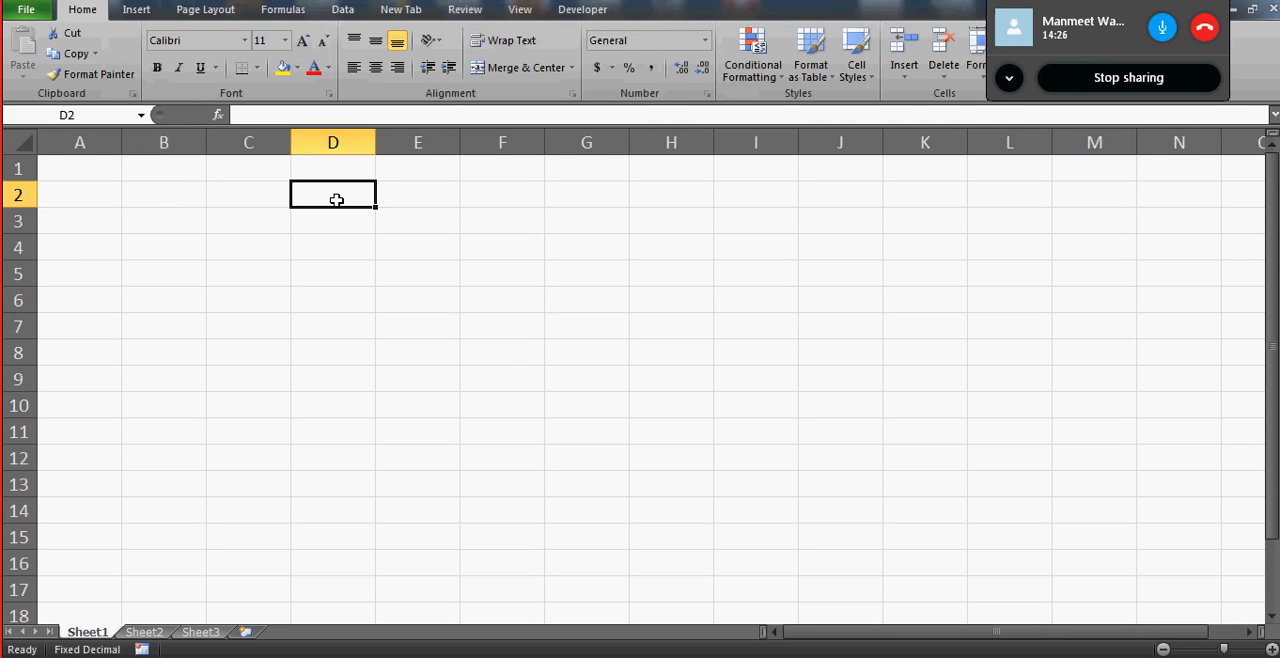
left_click(625, 238)
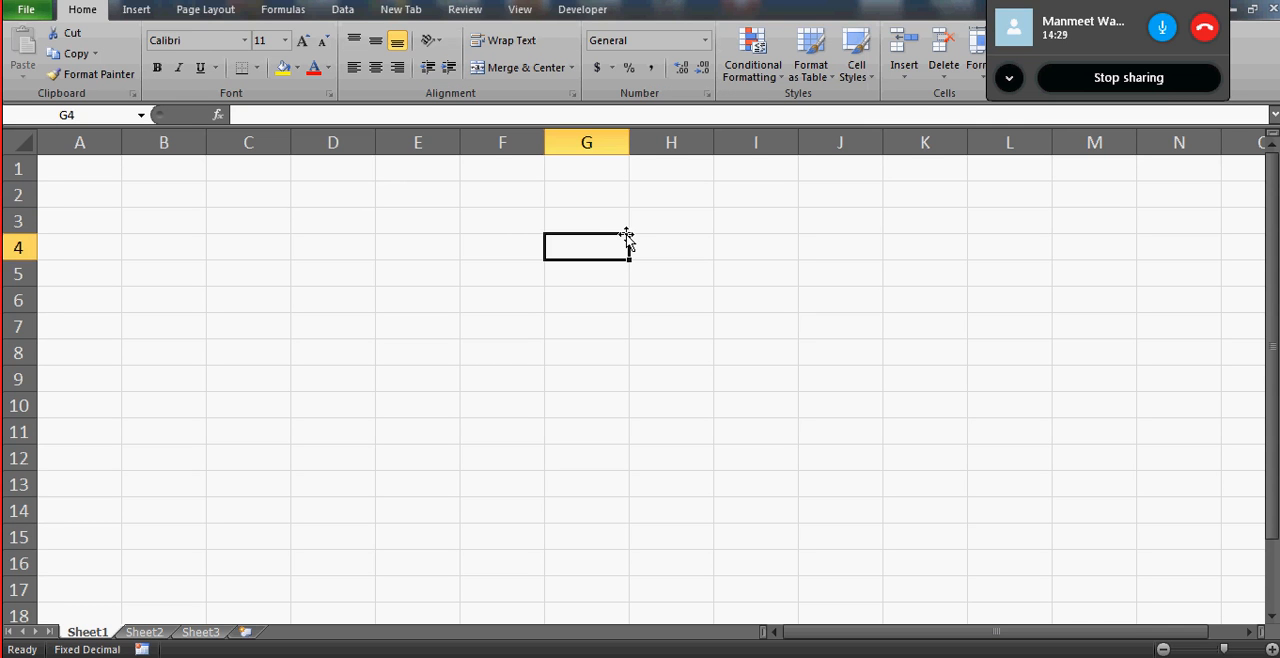
left_click(299, 68)
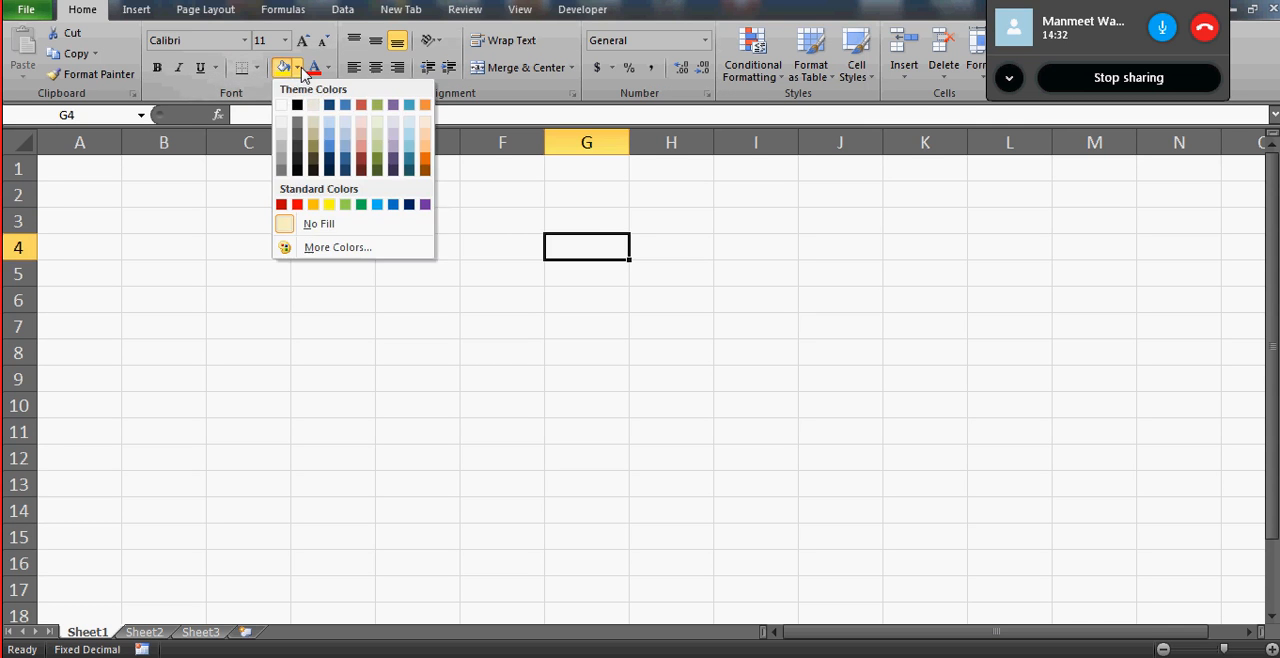
left_click(345, 206)
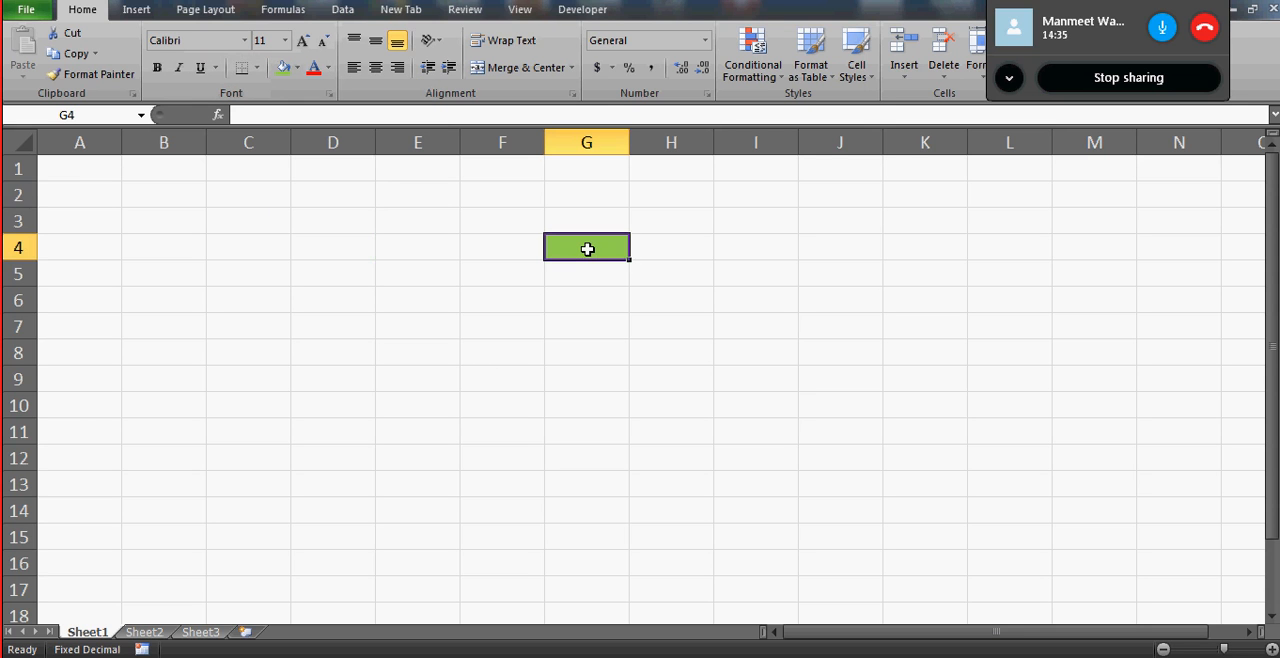
- Enter "hello" in cell G4 and set its font colour to the dark blue theme colour
type("hello")
key("Return")
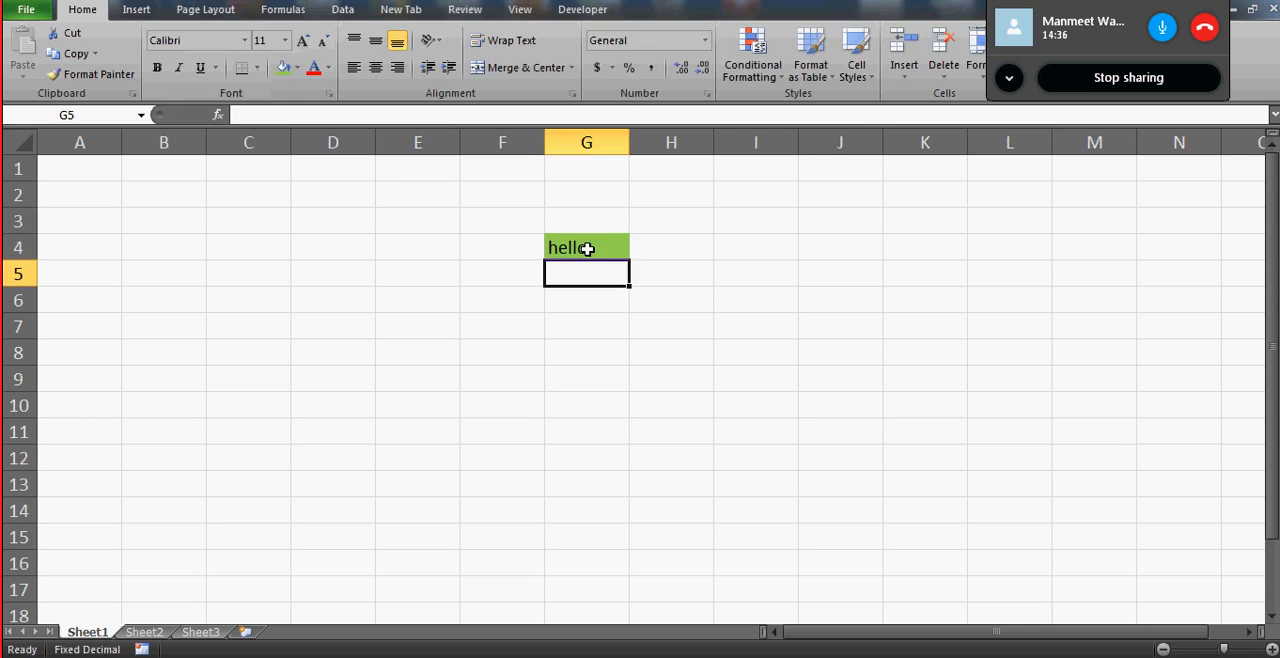
left_click(587, 249)
left_click(329, 67)
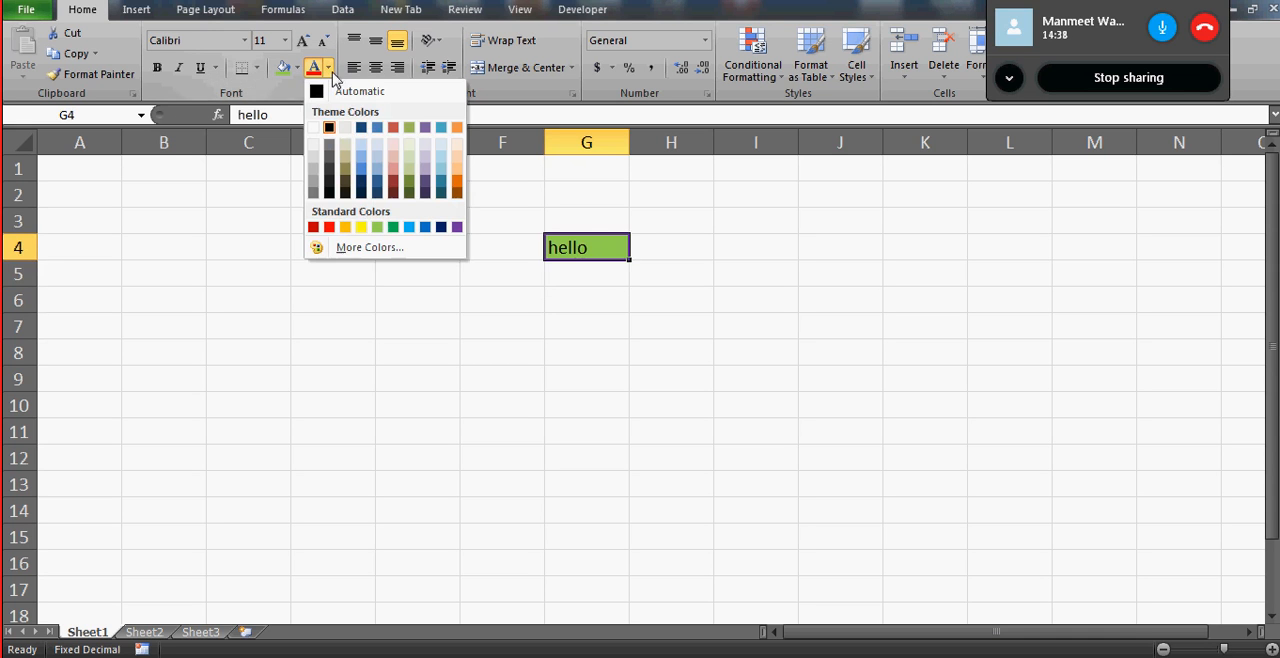
left_click(362, 128)
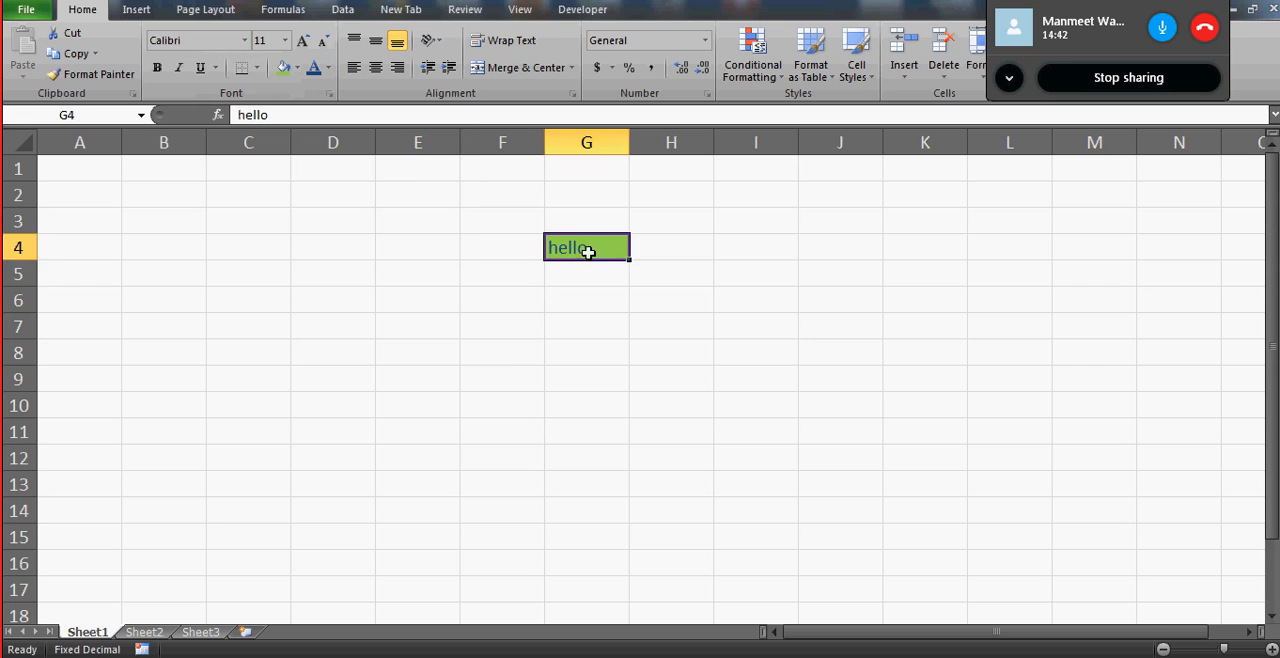
- Change the fill of the "hello" cell G4 to the light tan theme colour
left_click(515, 263)
left_click(600, 240)
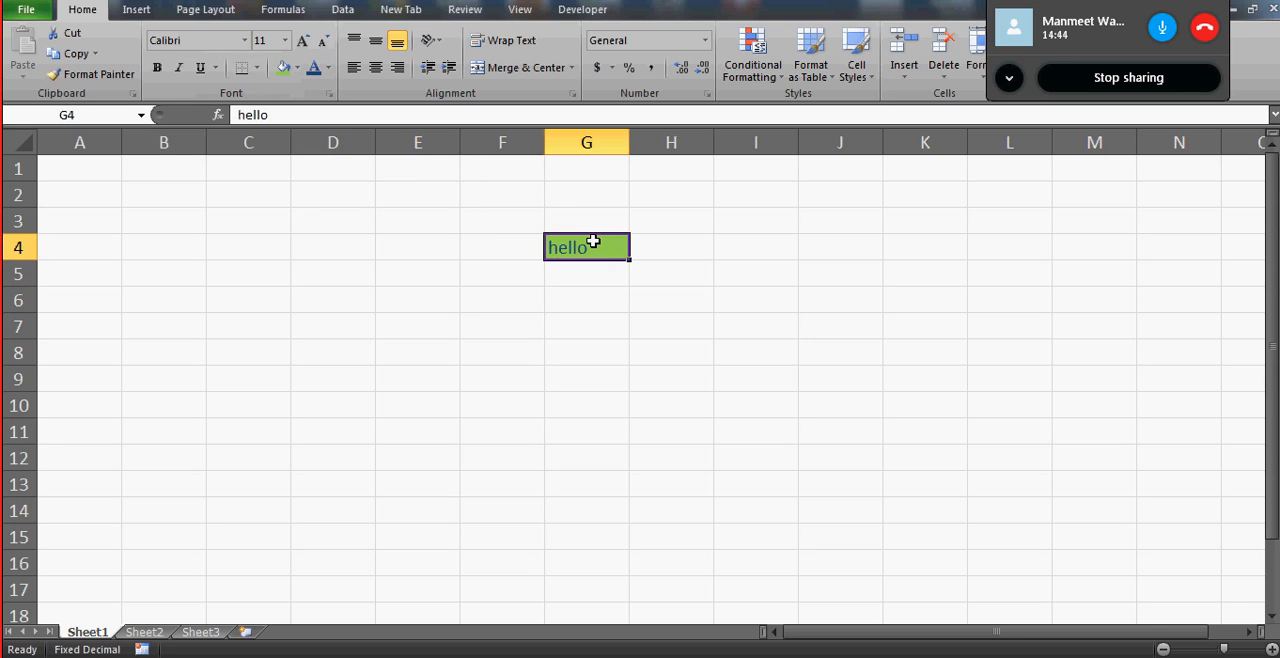
left_click(299, 72)
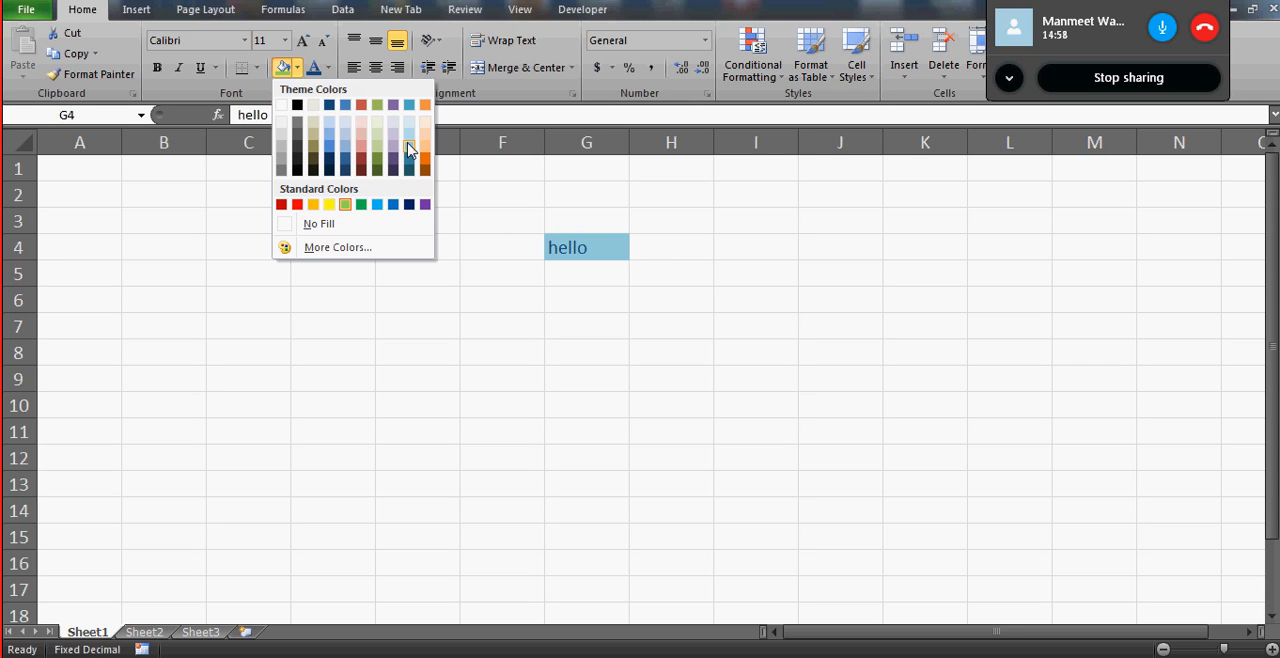
left_click(315, 106)
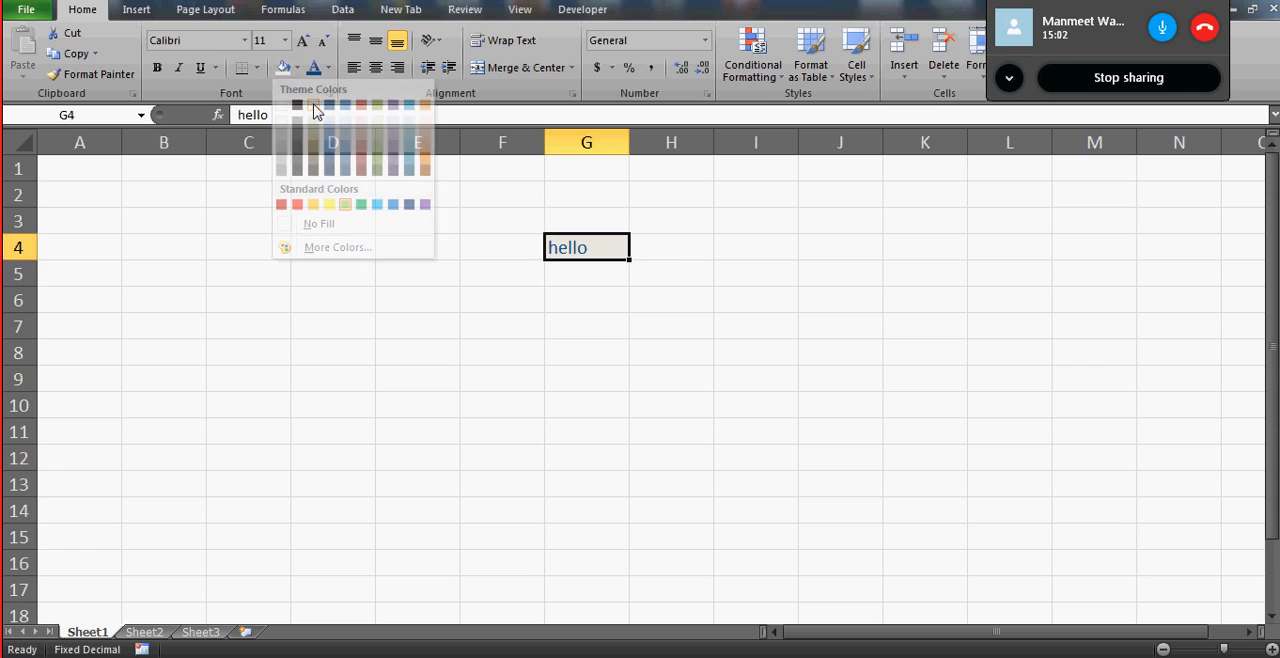
left_click(330, 143)
left_click_drag(560, 248, 706, 303)
key("Left")
key("Right")
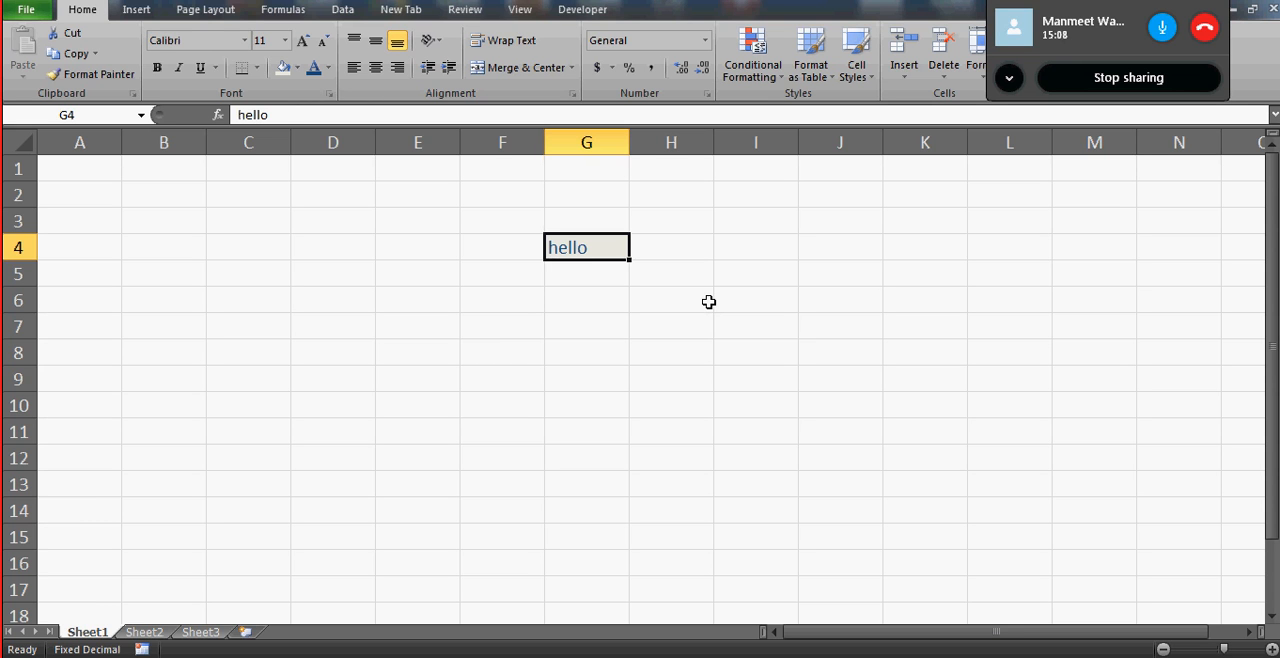
- Set the fill of cell G4 to a lighter shade of the dark blue theme colour and select cell E4
left_click(297, 68)
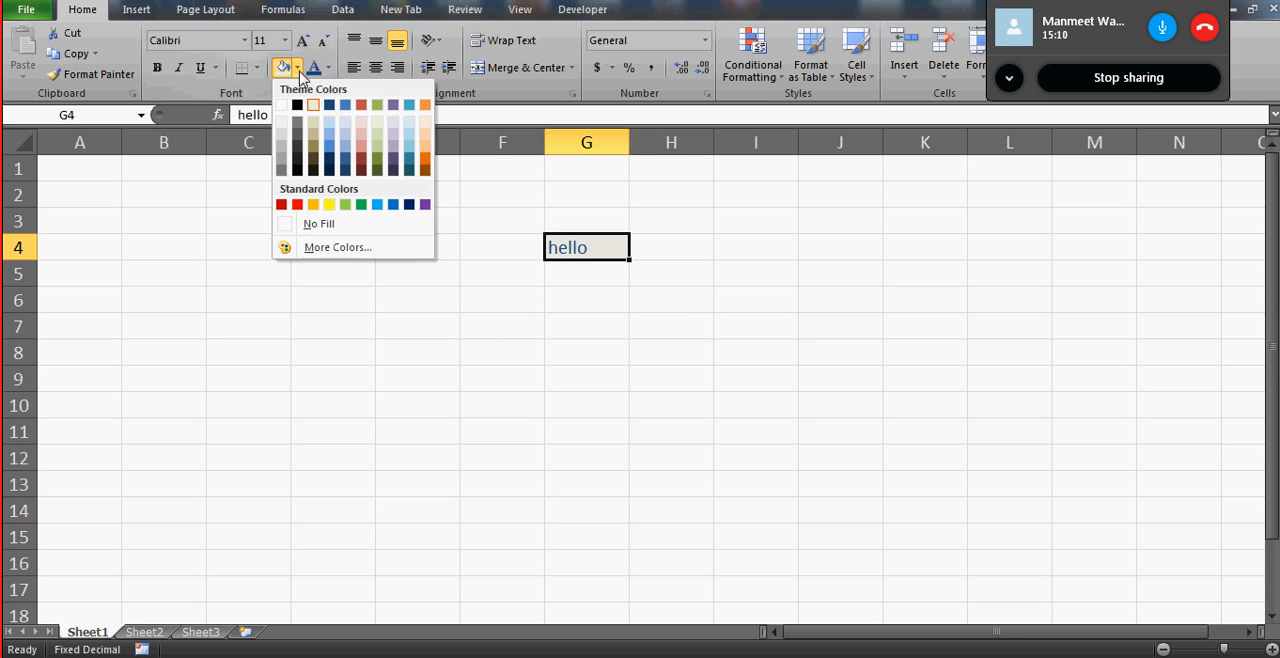
left_click(312, 124)
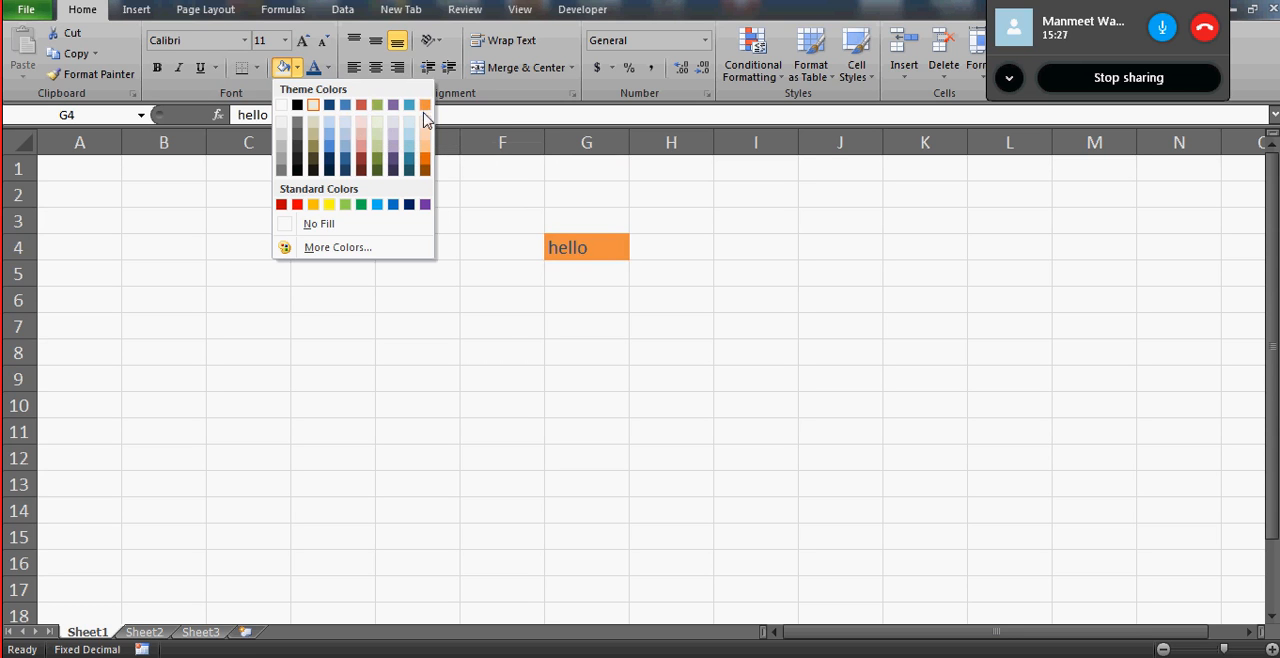
left_click(329, 128)
left_click(389, 237)
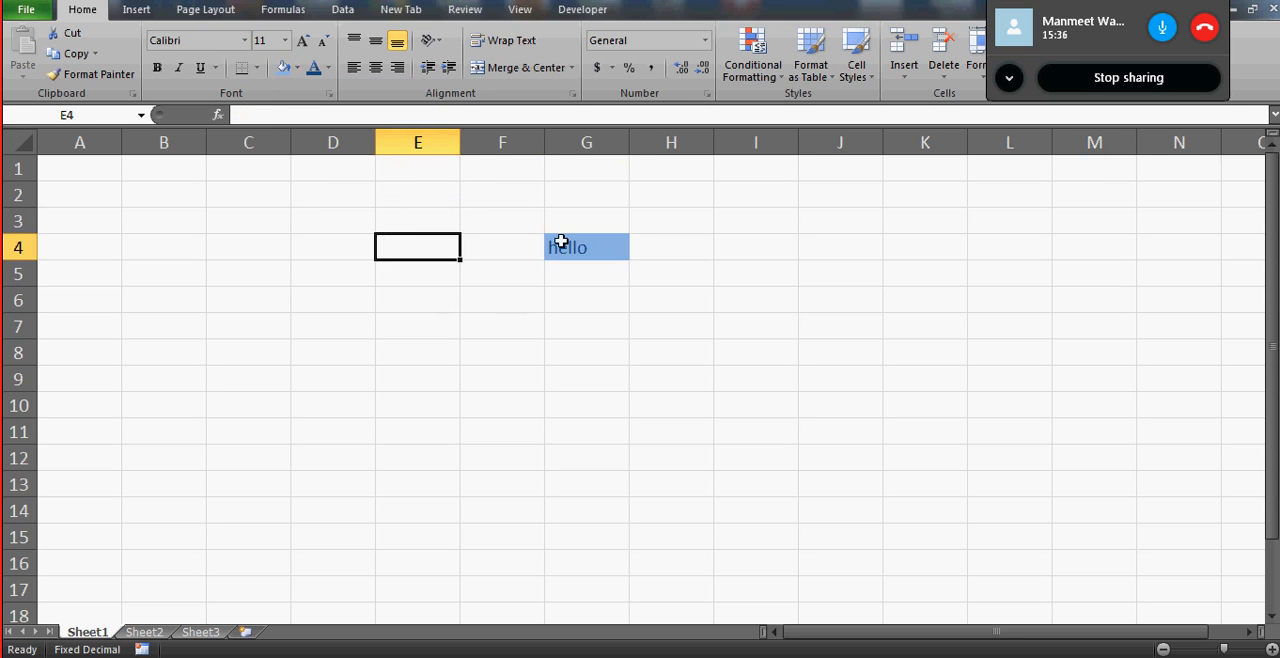
- Select cells G4, F4 and G5 in turn and move the active cell along row 5 to A5
left_click(590, 253)
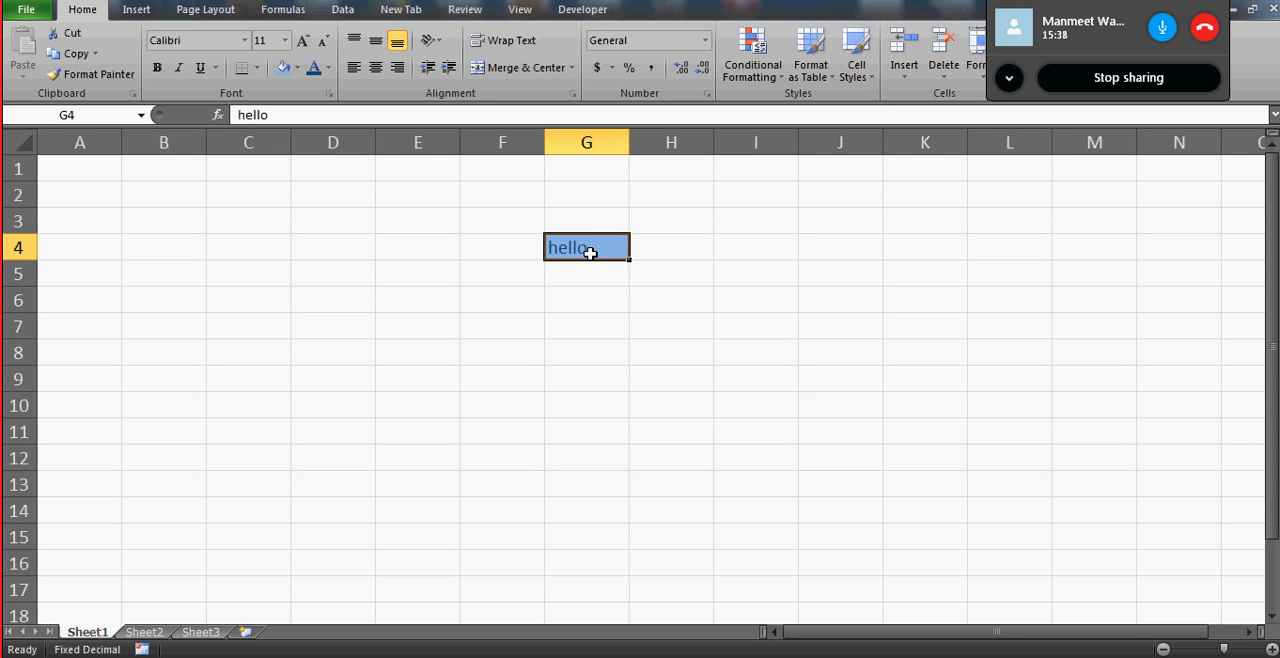
left_click(513, 250)
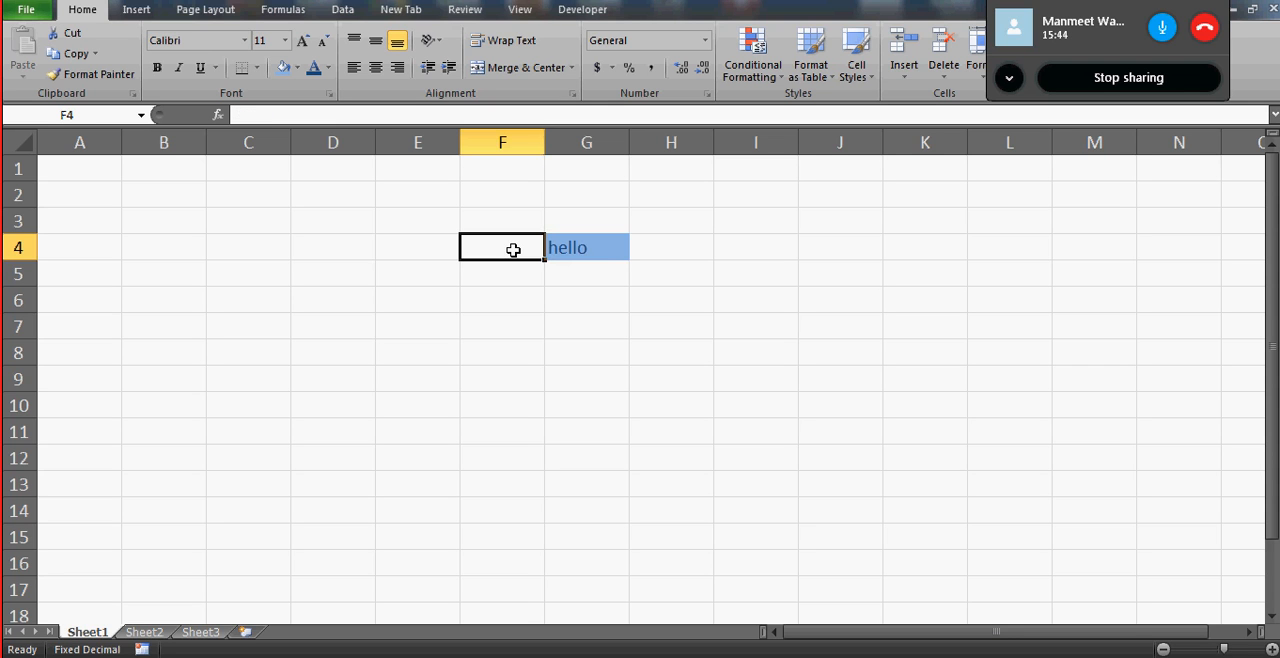
left_click(607, 265)
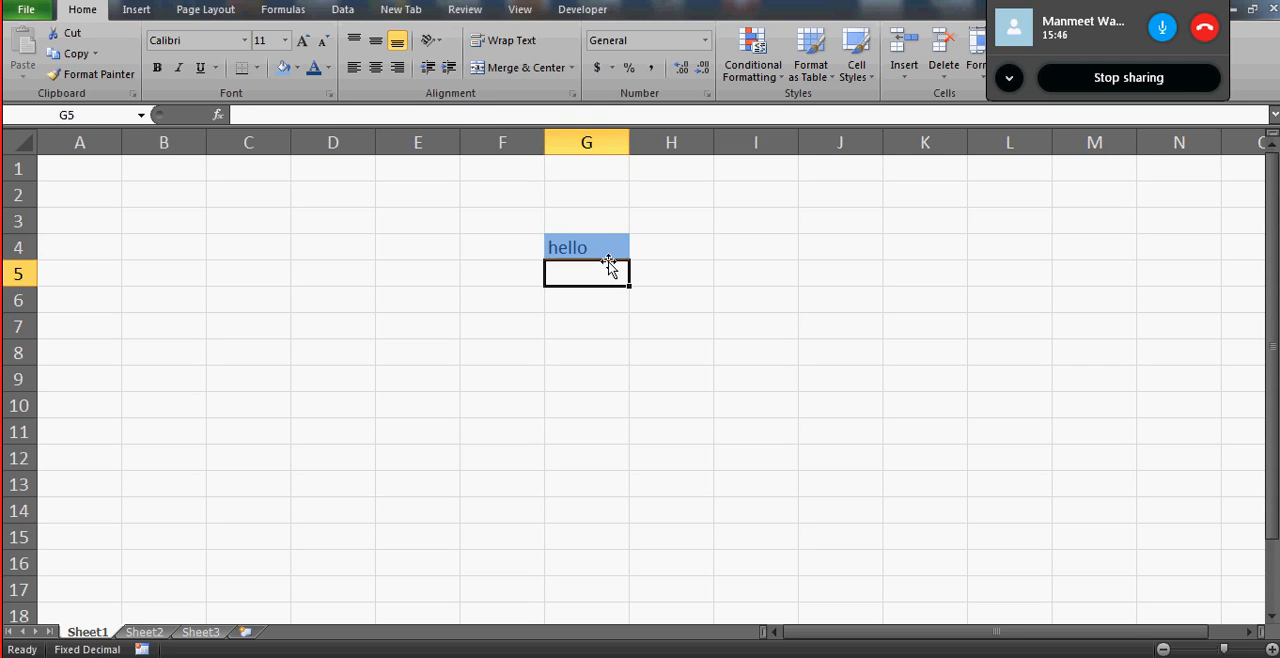
key("Left")
key("Left")
key("Left")
key("Left")
key("Left")
key("Left")
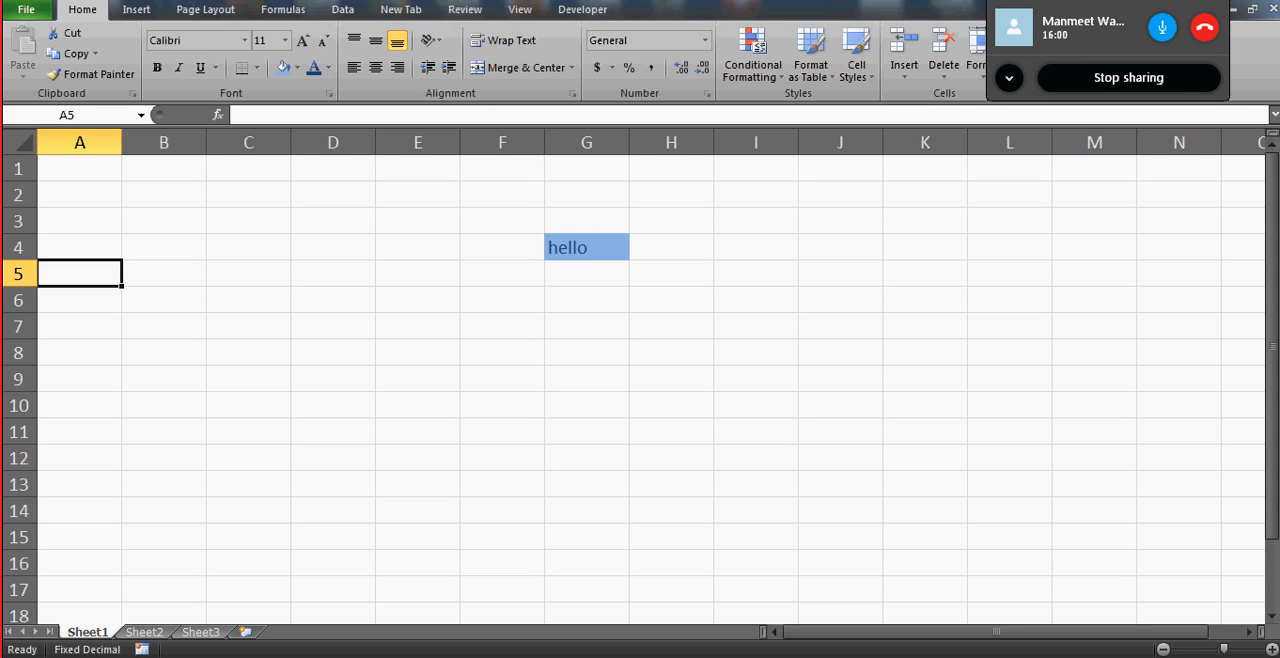
- Look over the Formulas and Insert command sets, ending with the Page Layout commands displayed
left_click(285, 14)
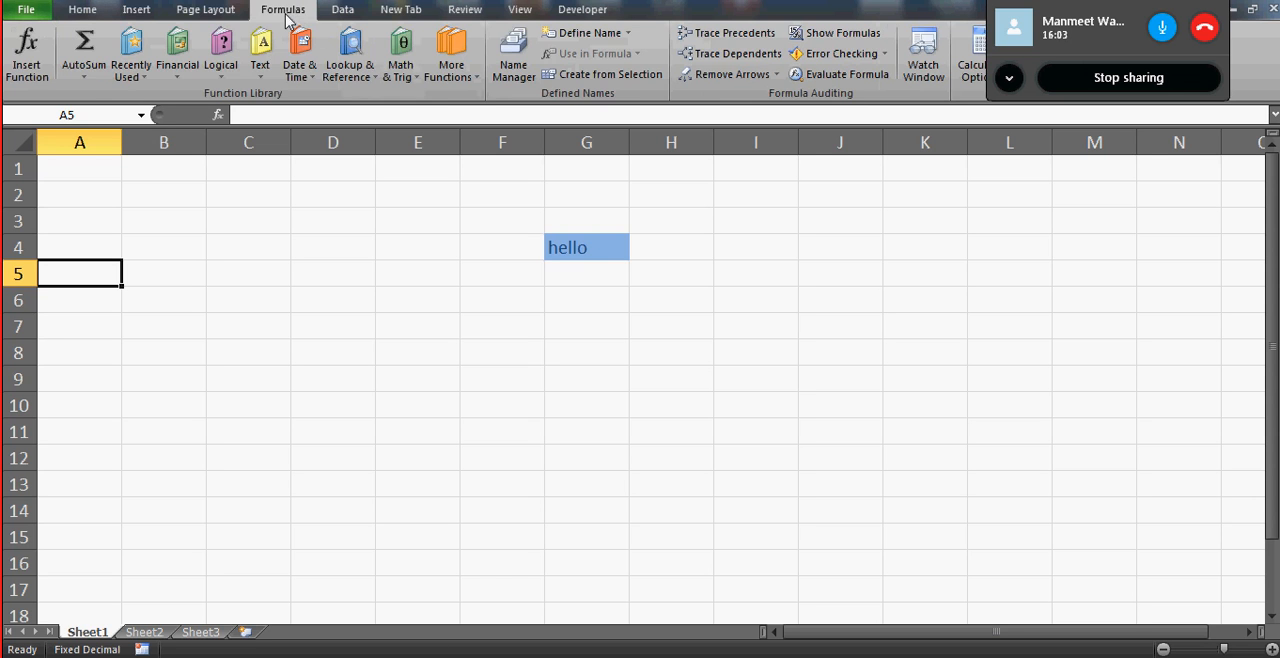
left_click(214, 10)
left_click(137, 10)
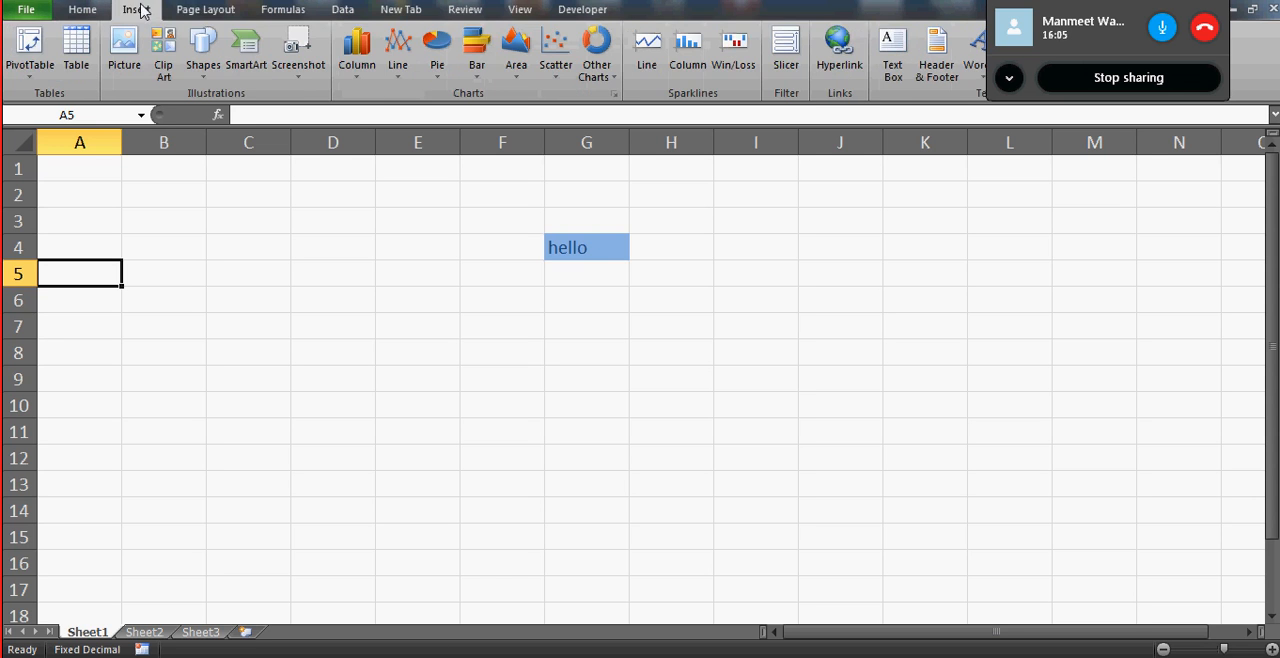
left_click(214, 10)
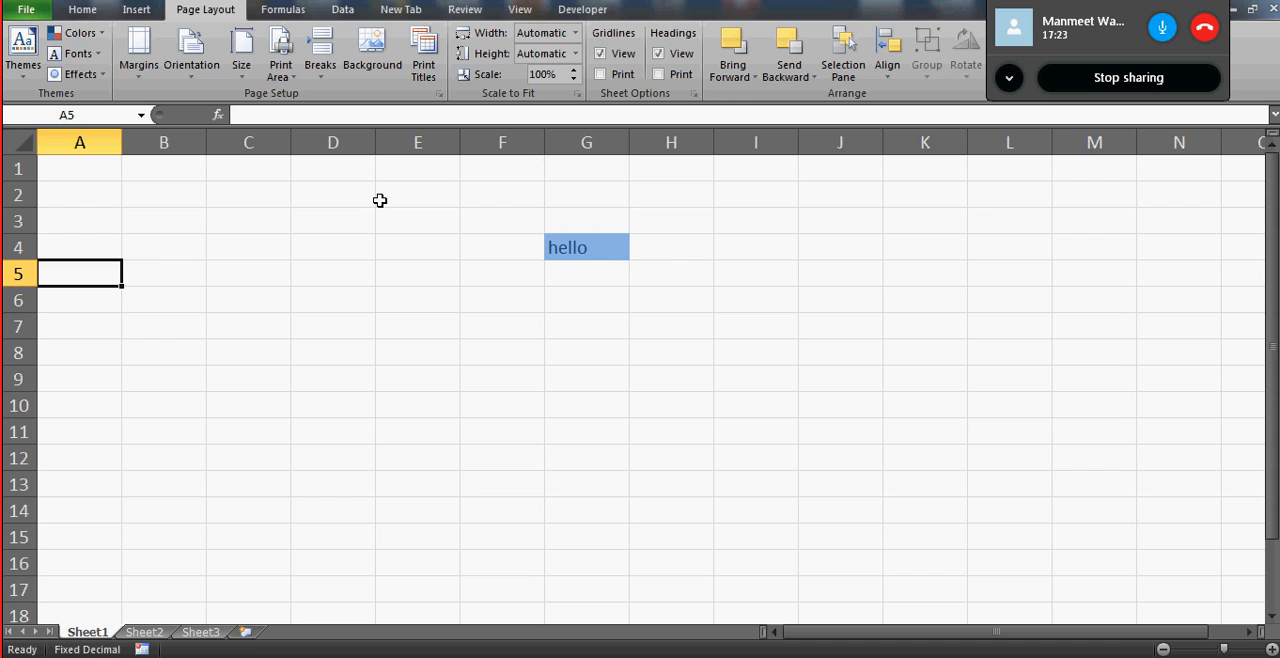
- Jump to the last cell of column A and select the whole row 1048575
key("ctrl+Down")
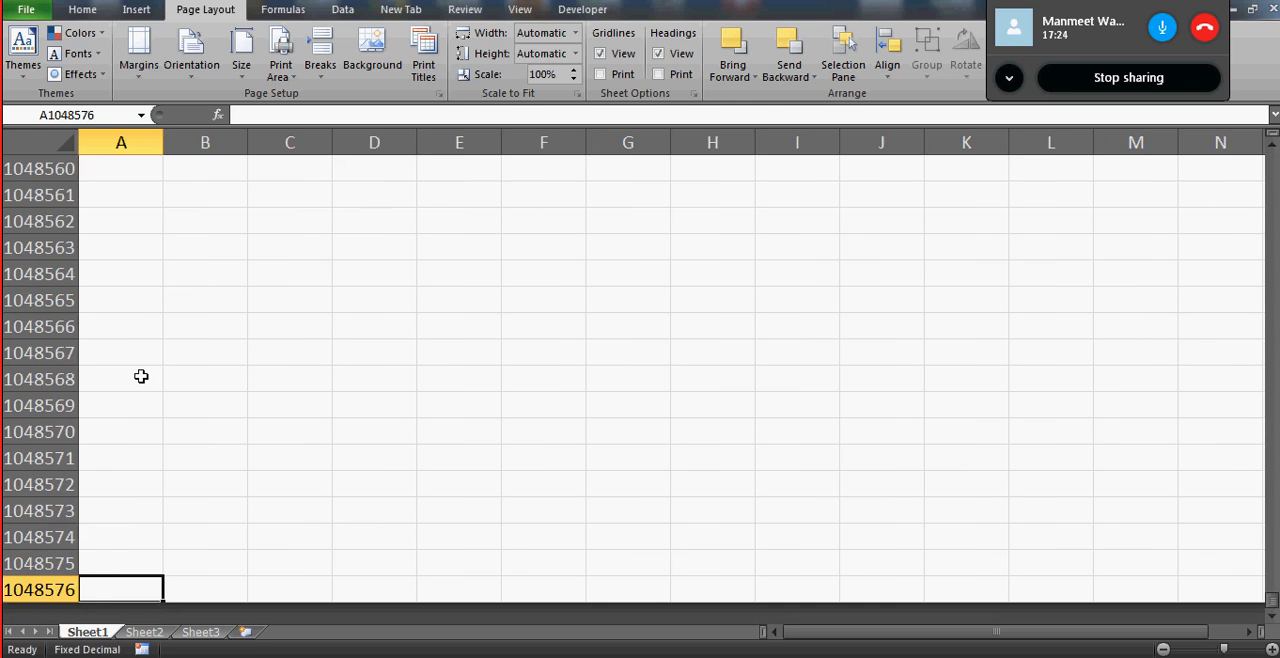
left_click(40, 564)
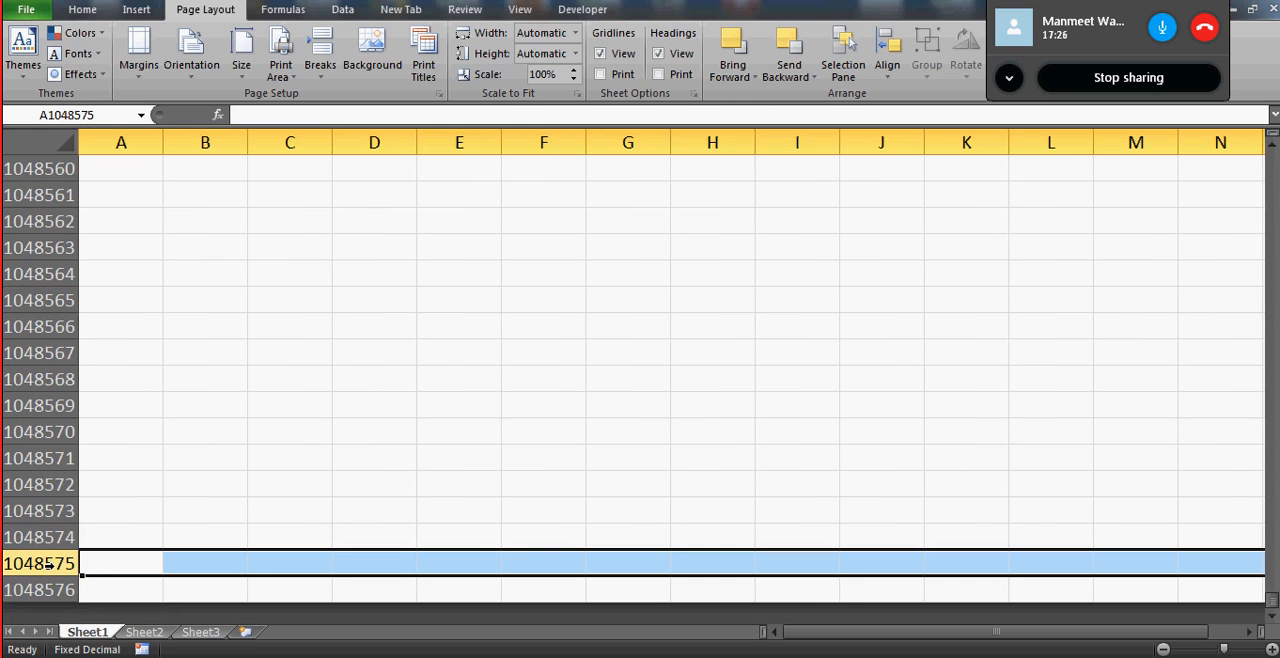
- Return to cell A1, jump to the last cell of column A again and select cell A1048574
key("shift+Down")
key("Up")
key("Up")
key("ctrl+Up")
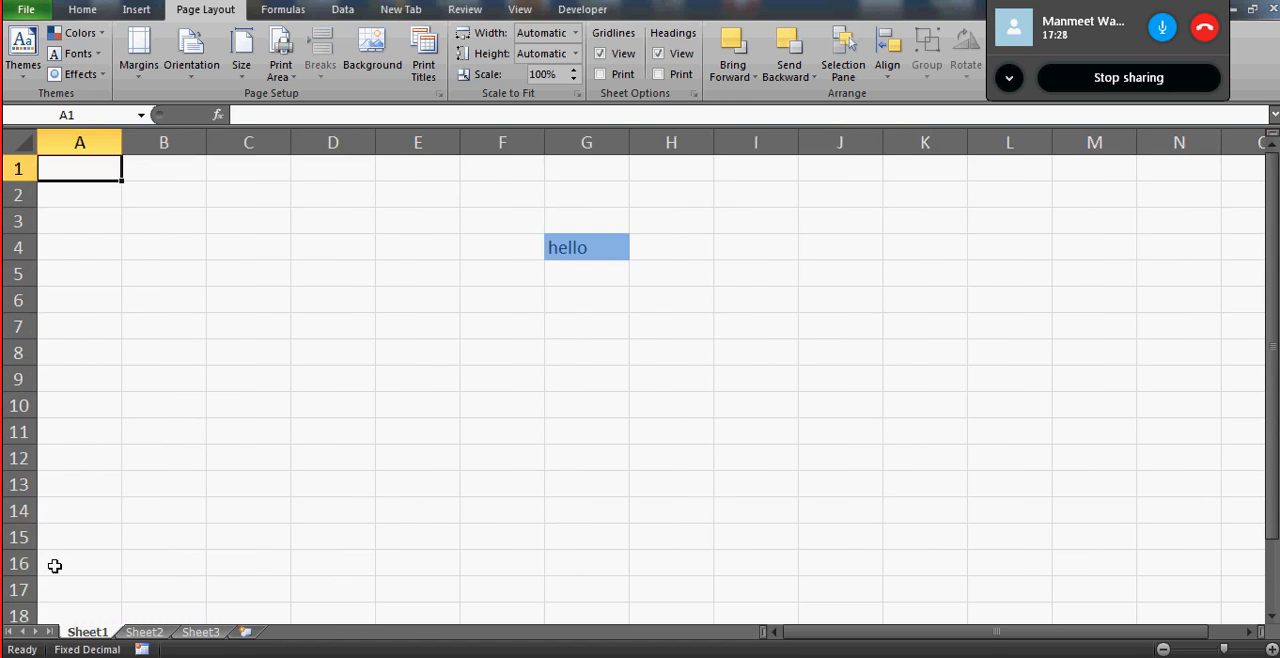
key("ctrl+Down")
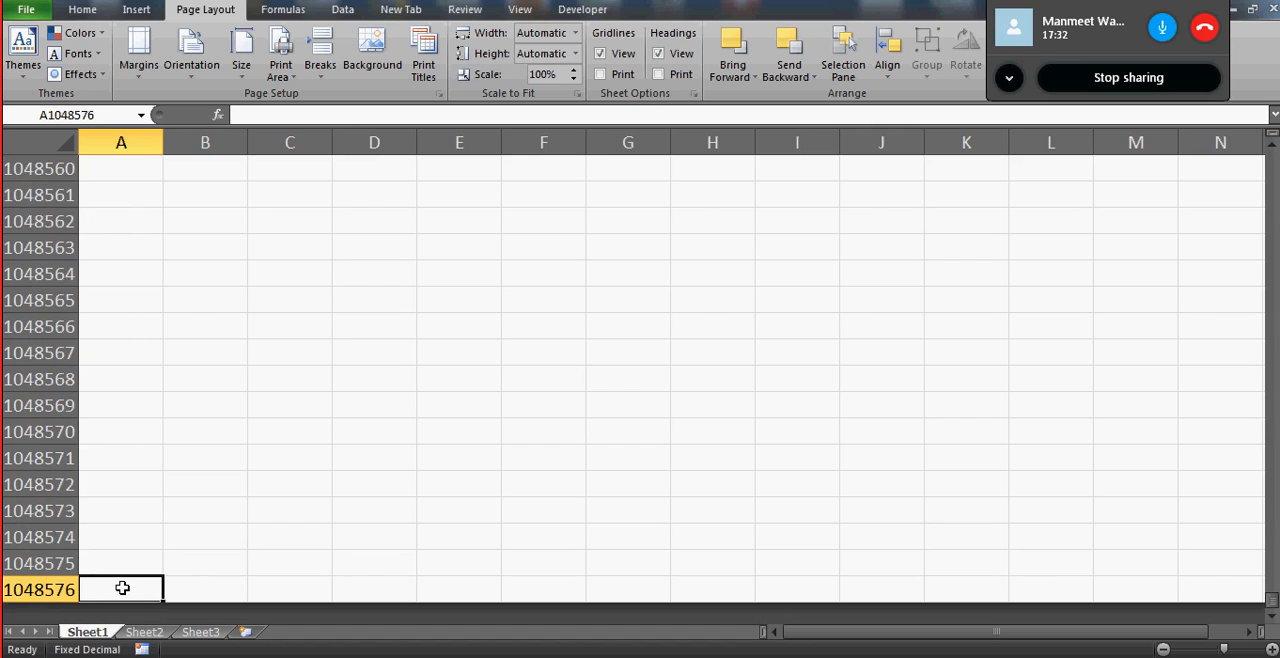
left_click(122, 525)
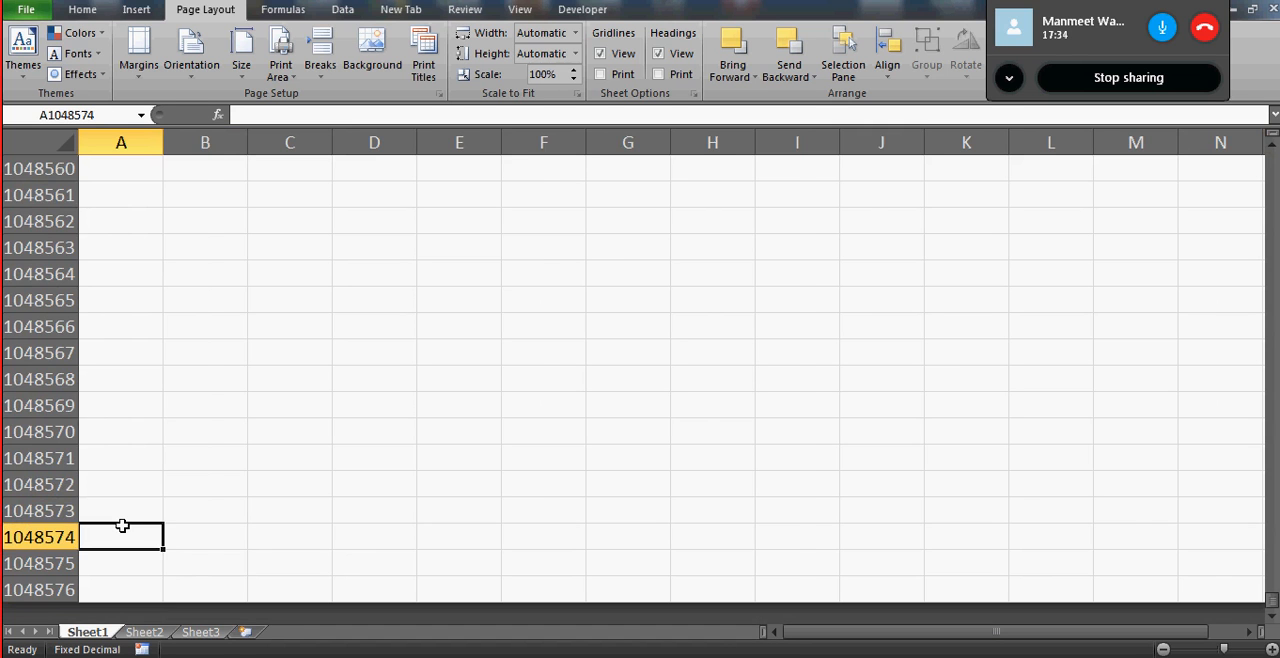
- Go to the top of column A, jump to the last column of row 1 and return to cell A1
key("ctrl+Up")
key("ctrl+Right")
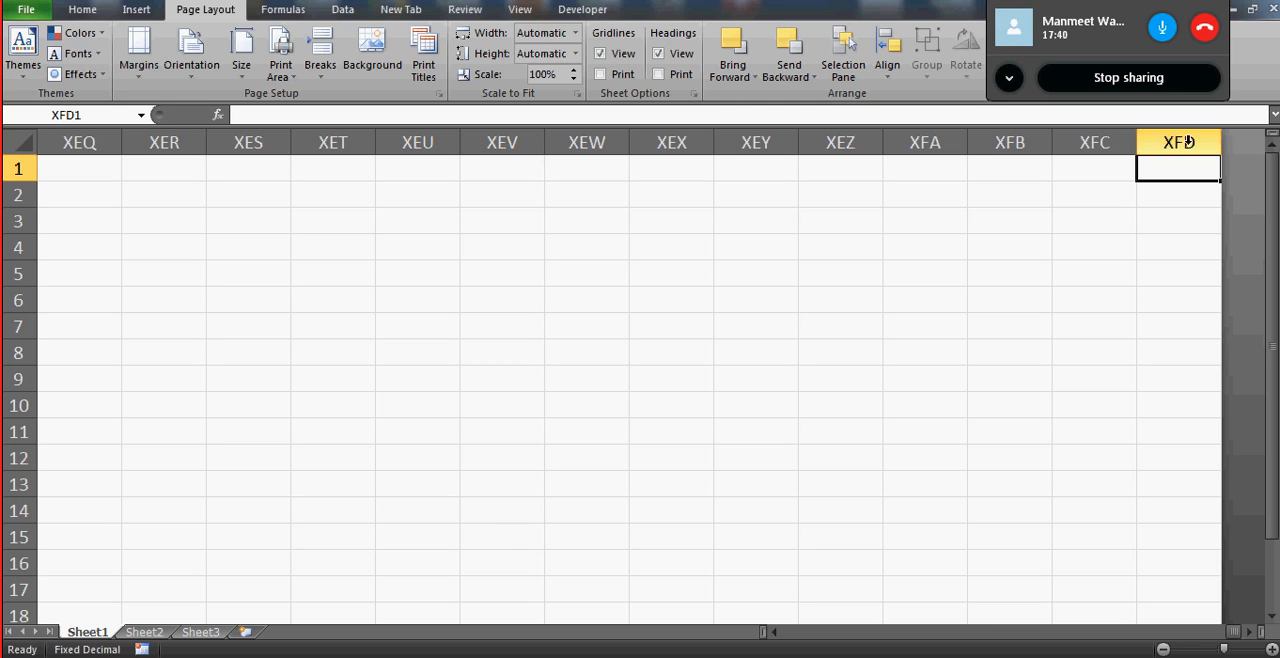
left_click(1121, 160)
key("ctrl+Left")
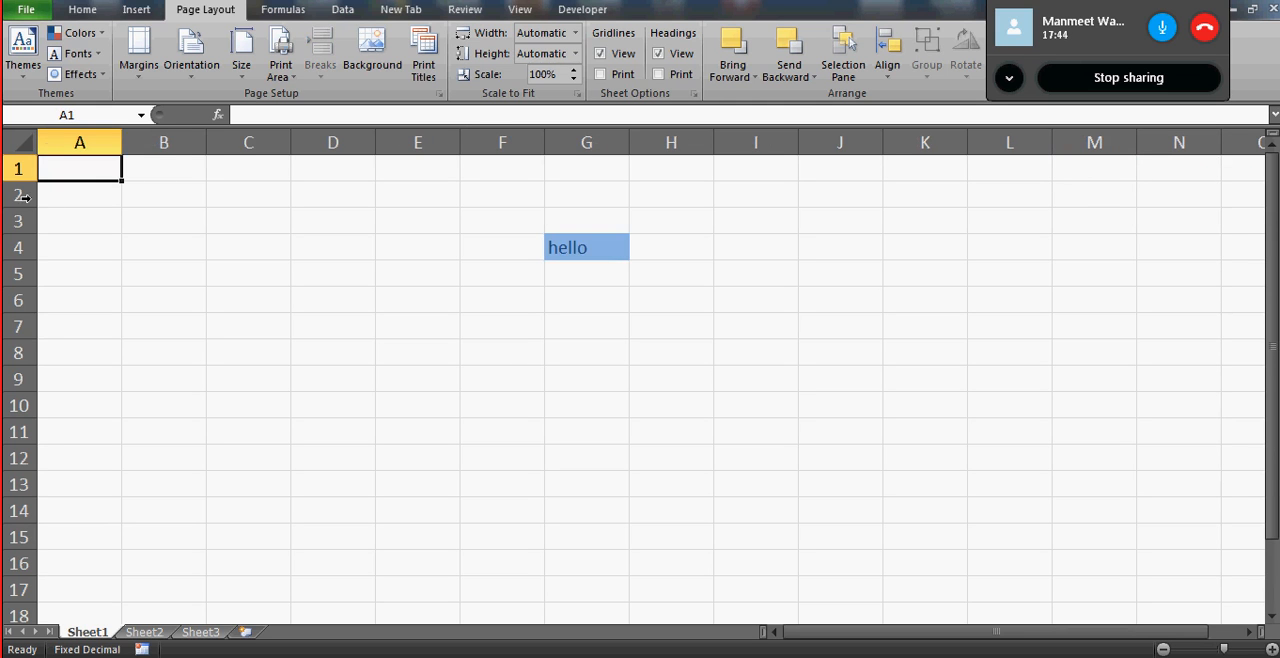
- Select each whole column from A through H one after another
left_click(81, 142)
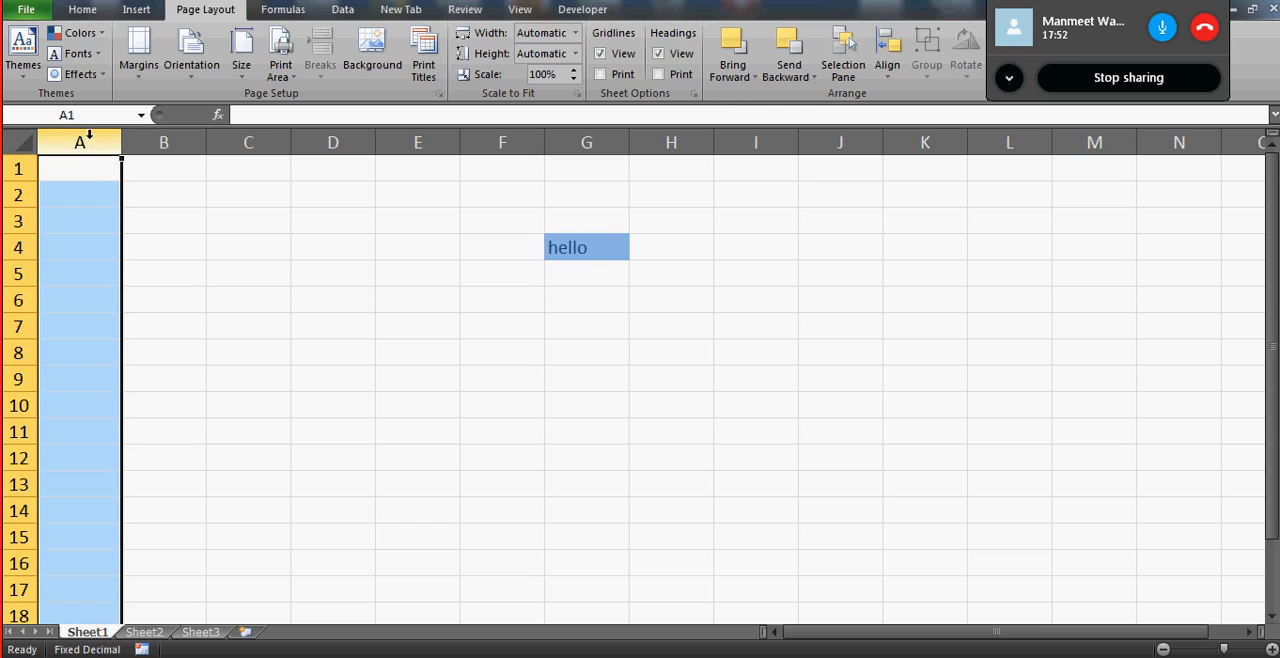
left_click(84, 140)
left_click(166, 142)
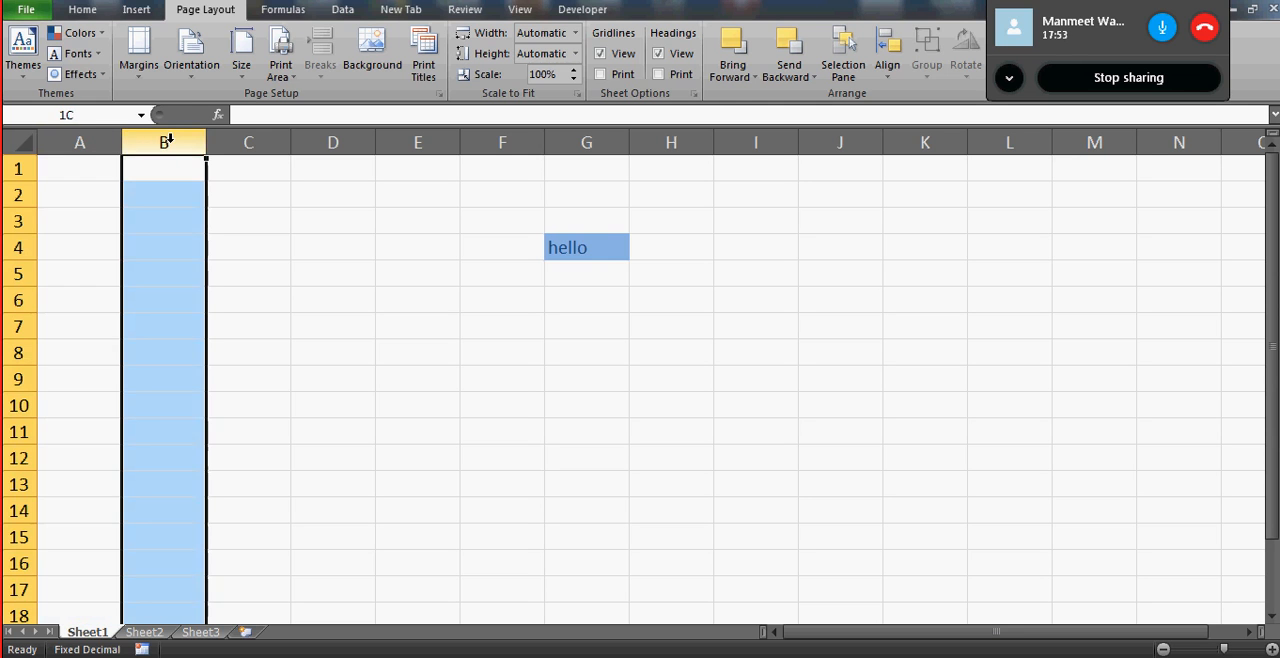
left_click(245, 142)
left_click(333, 142)
left_click(419, 142)
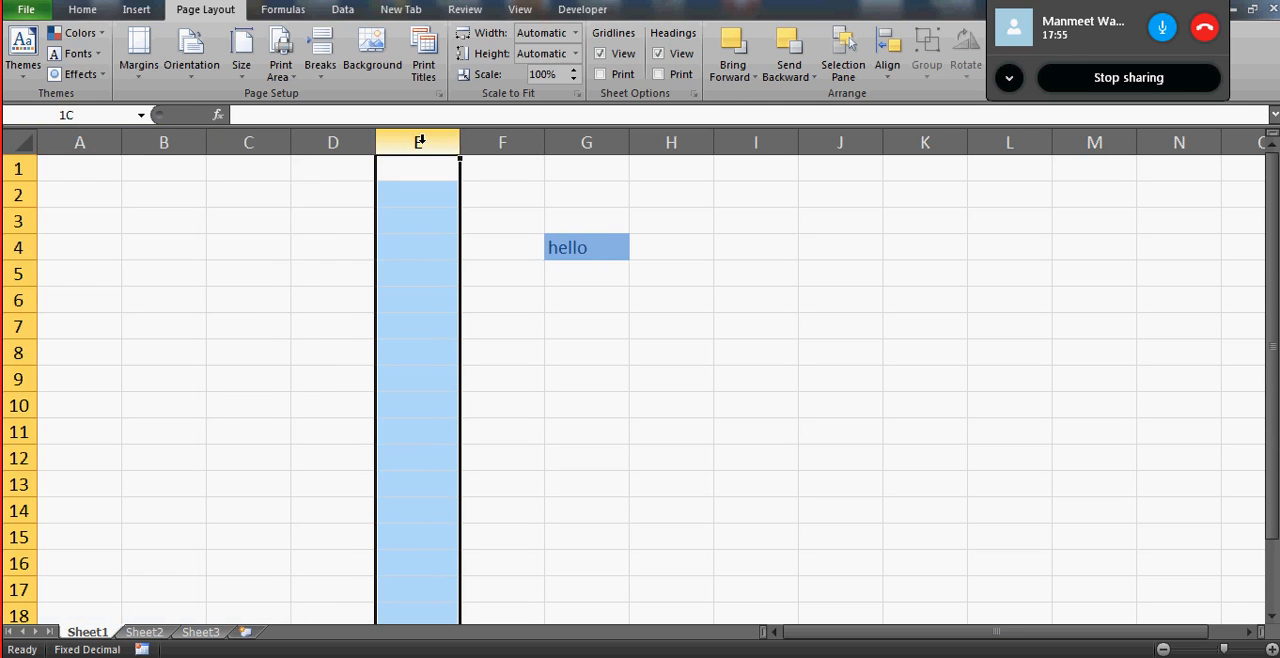
left_click(502, 142)
left_click(588, 142)
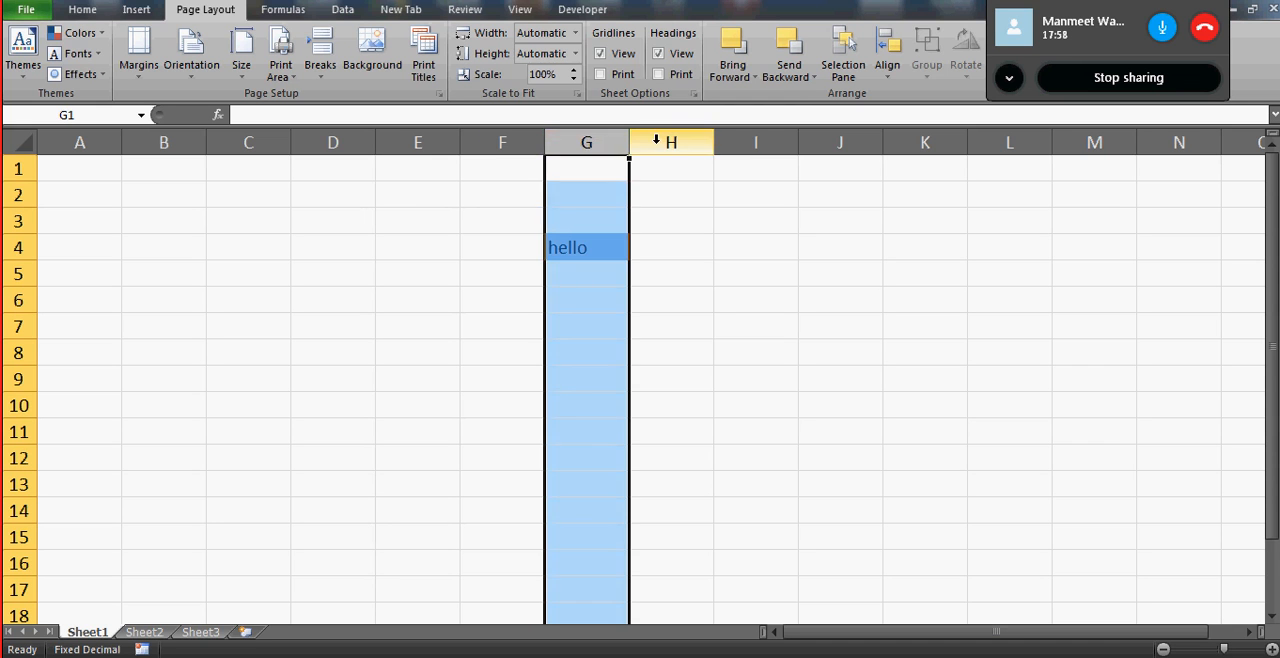
left_click(664, 142)
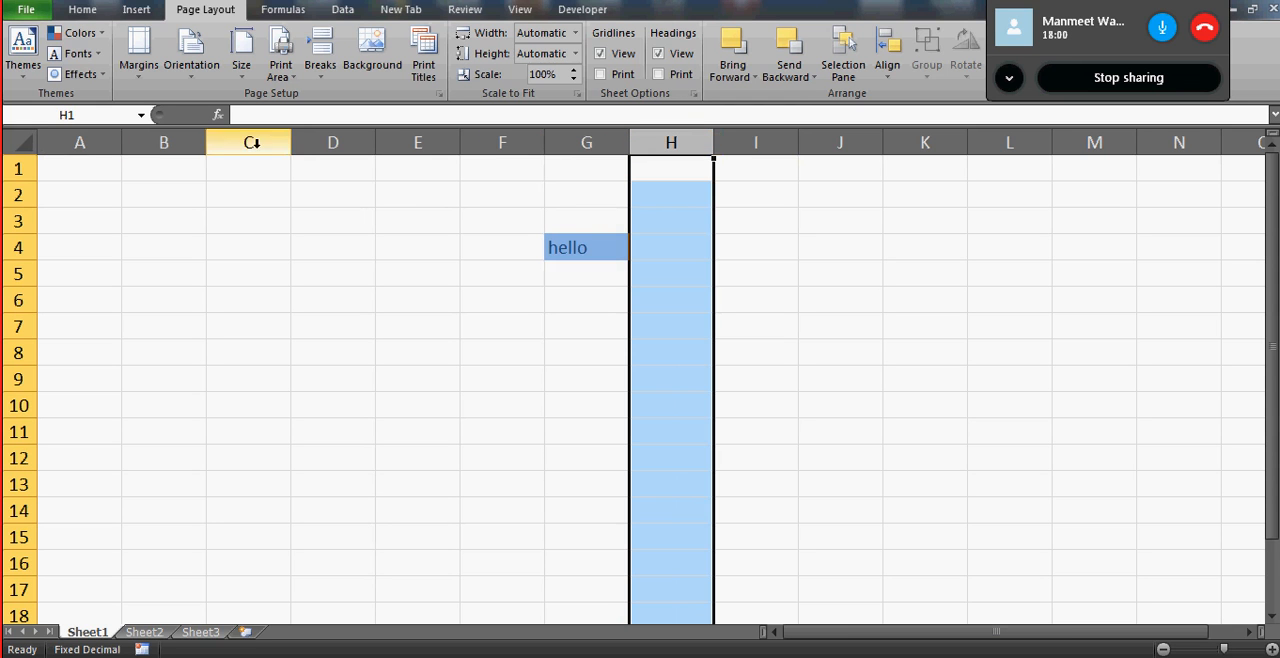
- Select columns A through O together as one block
left_click(79, 142)
left_click_drag(79, 142, 660, 142)
key("shift+Right")
key("shift+Right")
key("shift+Right")
key("shift+Right")
key("shift+Right")
key("shift+Right")
key("shift+Right")
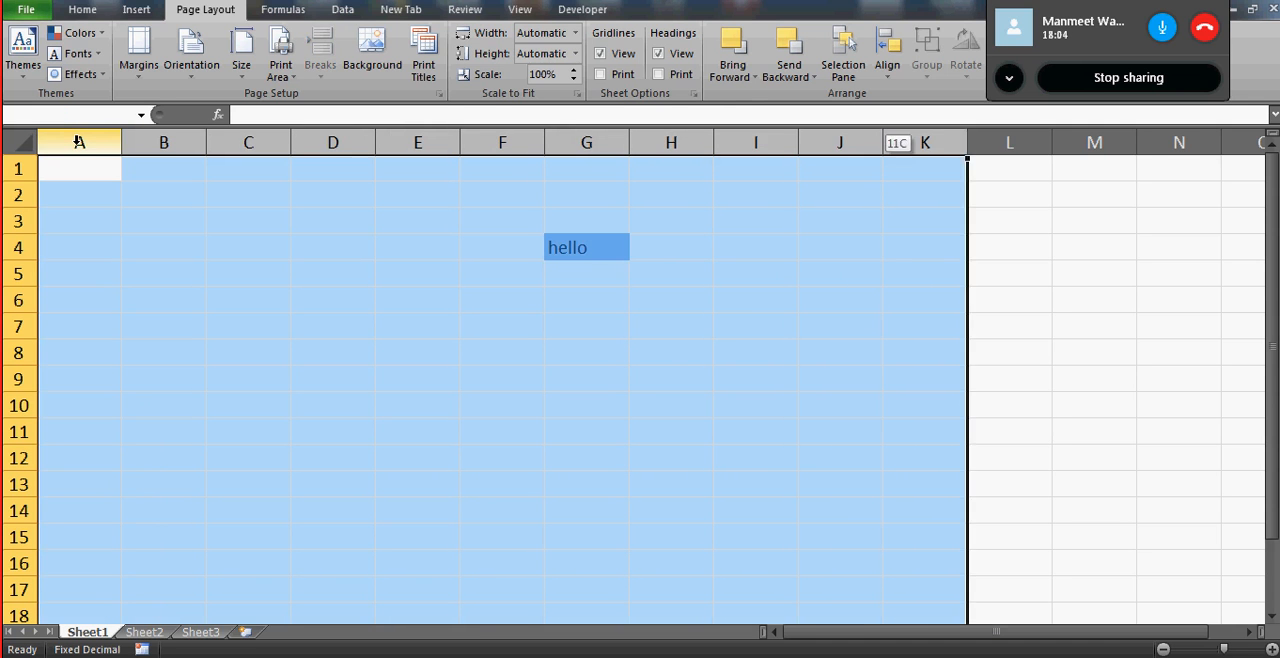
- Select the whole row 1 and extend the row selection downward beyond row 23
left_click(20, 168)
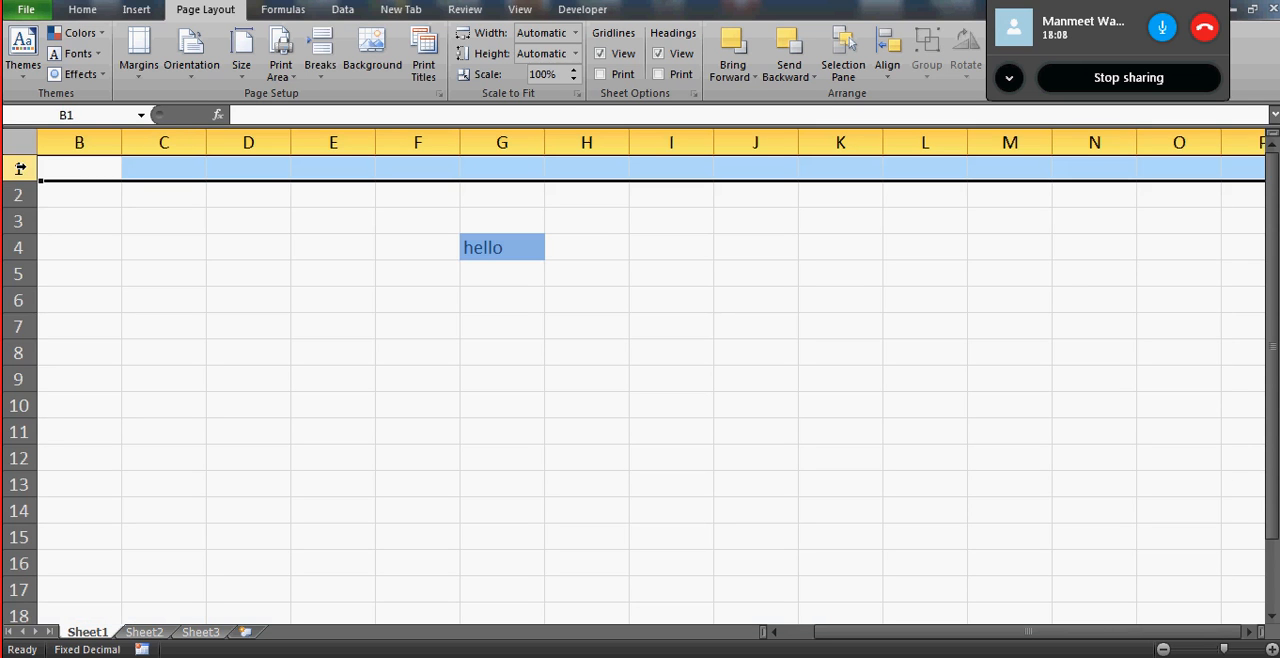
left_click_drag(20, 168, 20, 612)
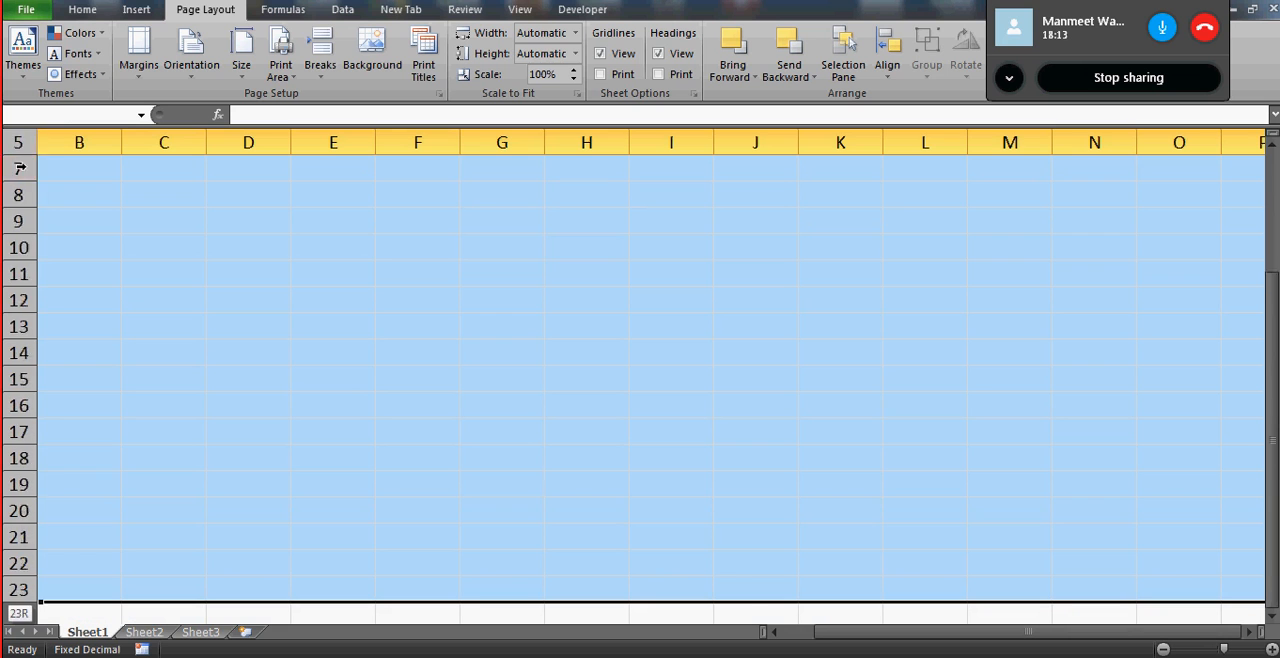
key("shift+Down")
key("shift+Down")
key("shift+Down")
key("shift+Down")
key("shift+Down")
key("shift+Down")
key("shift+Down")
key("shift+Down")
key("shift+Down")
key("shift+Down")
- Collapse the row selection to a single cell and move the active cell to A1
key("Up")
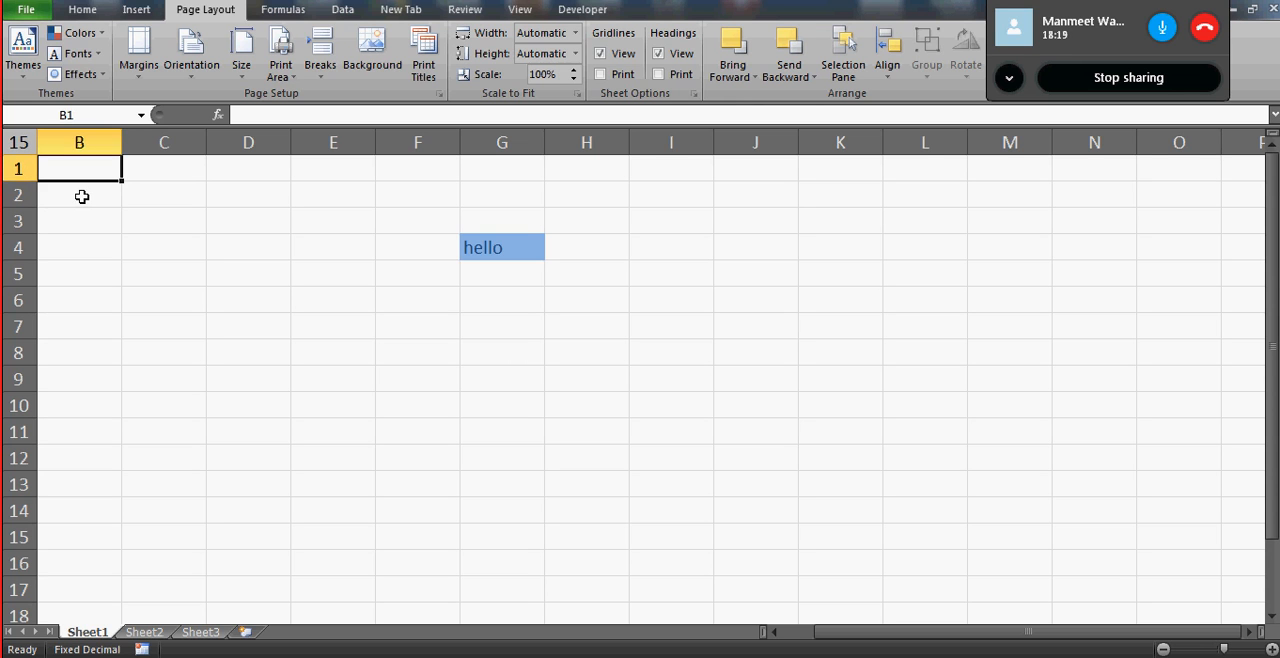
key("Right")
key("Left")
key("Left")
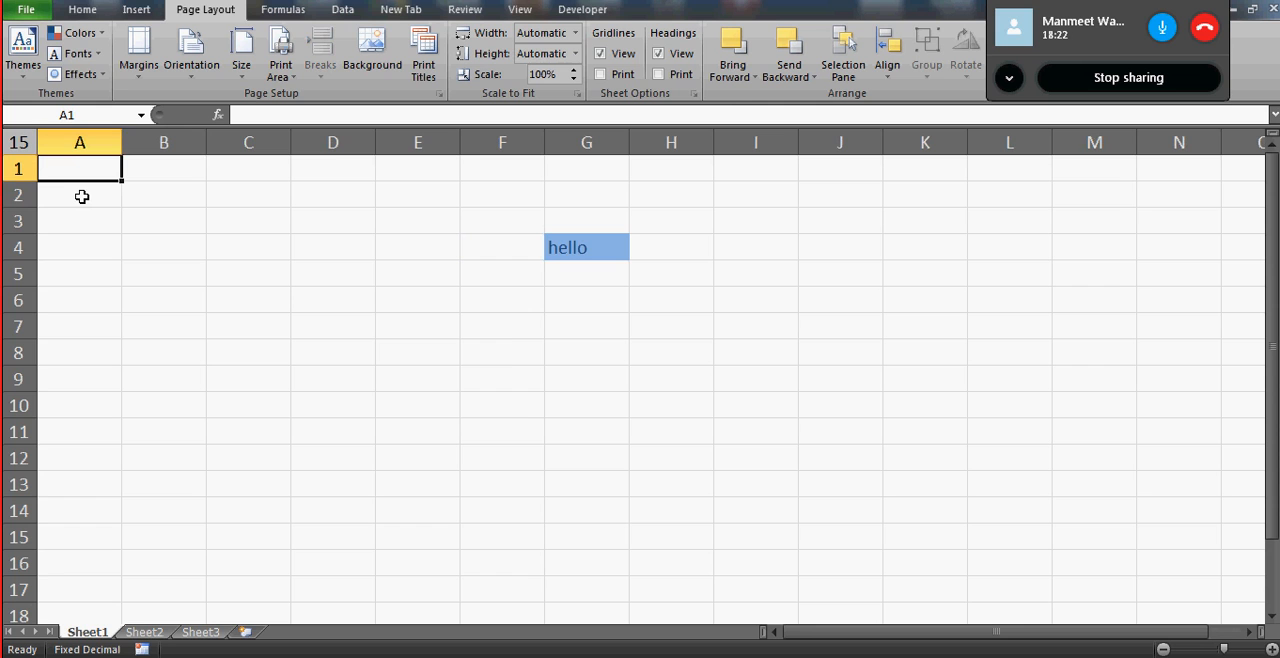
- Select column A, extend the selection to the entire worksheet, and reselect cell A1 alone
left_click(94, 135)
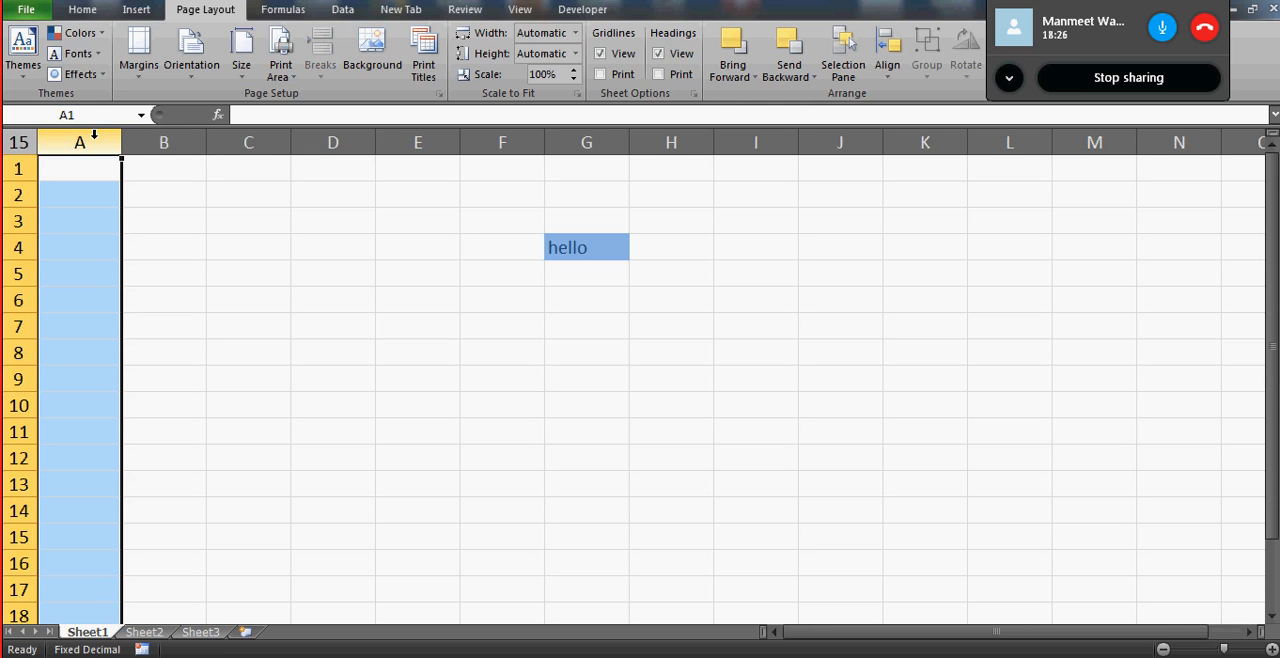
key("ctrl+a")
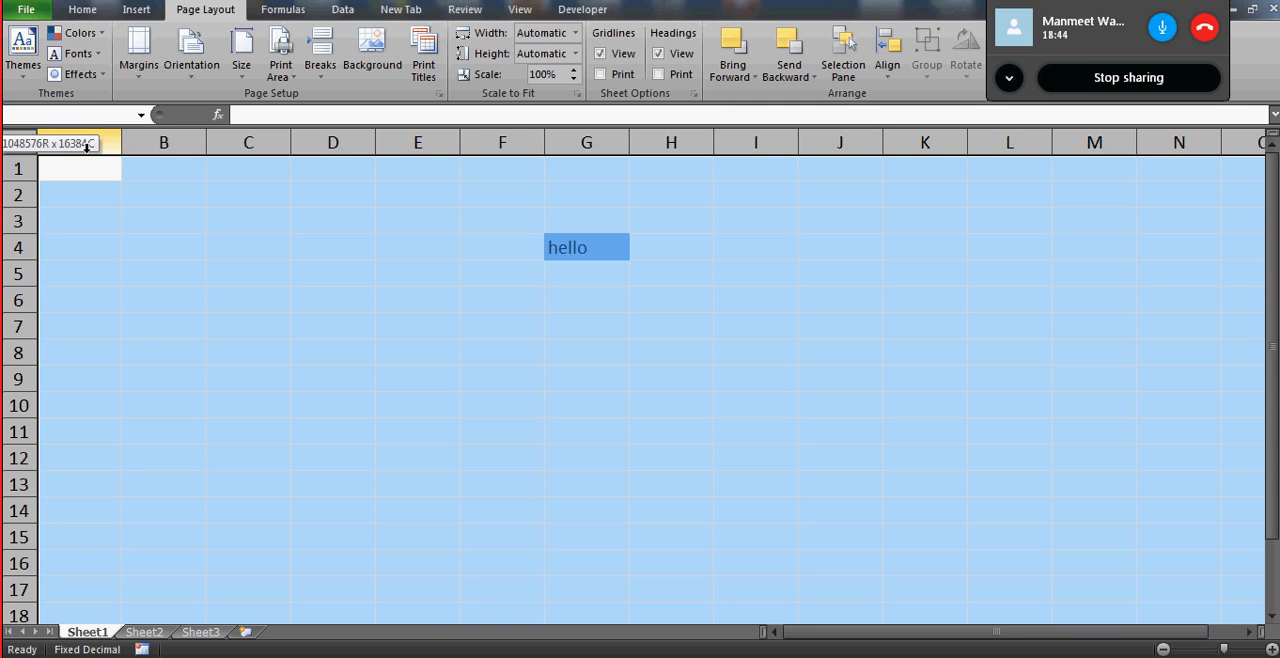
left_click_drag(86, 146, 94, 160)
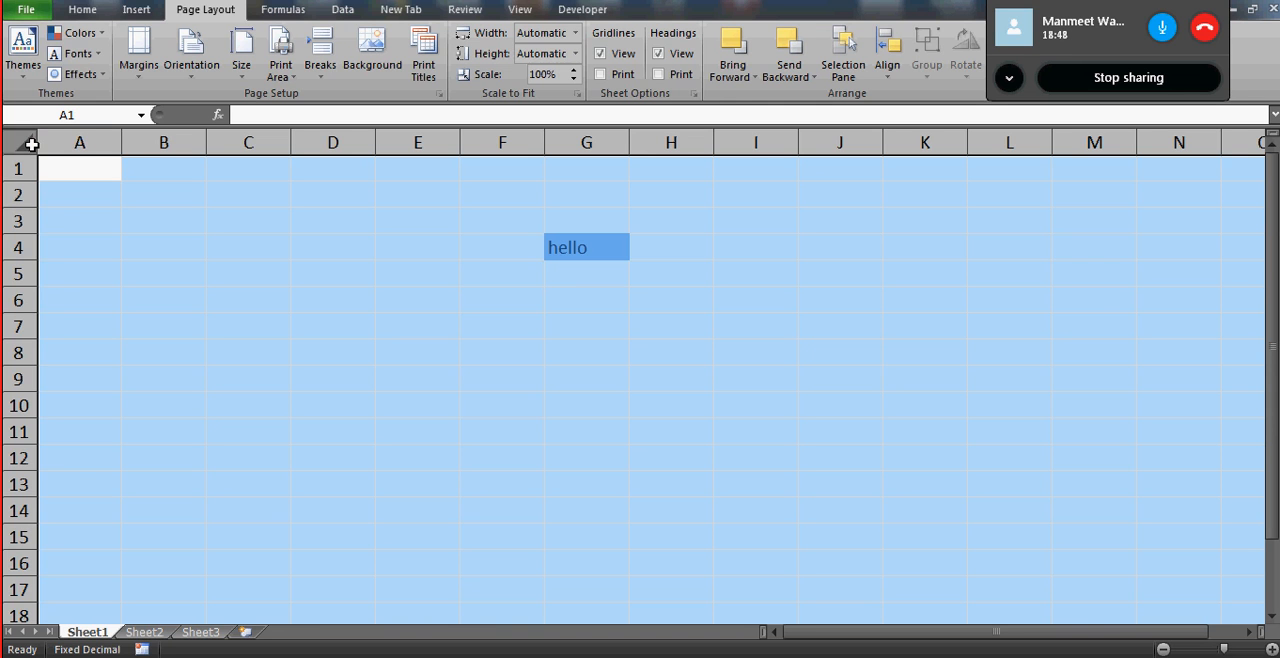
mouse_move(31, 143)
left_mouse_down()
mouse_move(72, 157)
mouse_move(8, 145)
mouse_move(43, 147)
mouse_move(34, 160)
mouse_move(16, 156)
mouse_move(45, 147)
left_mouse_up()
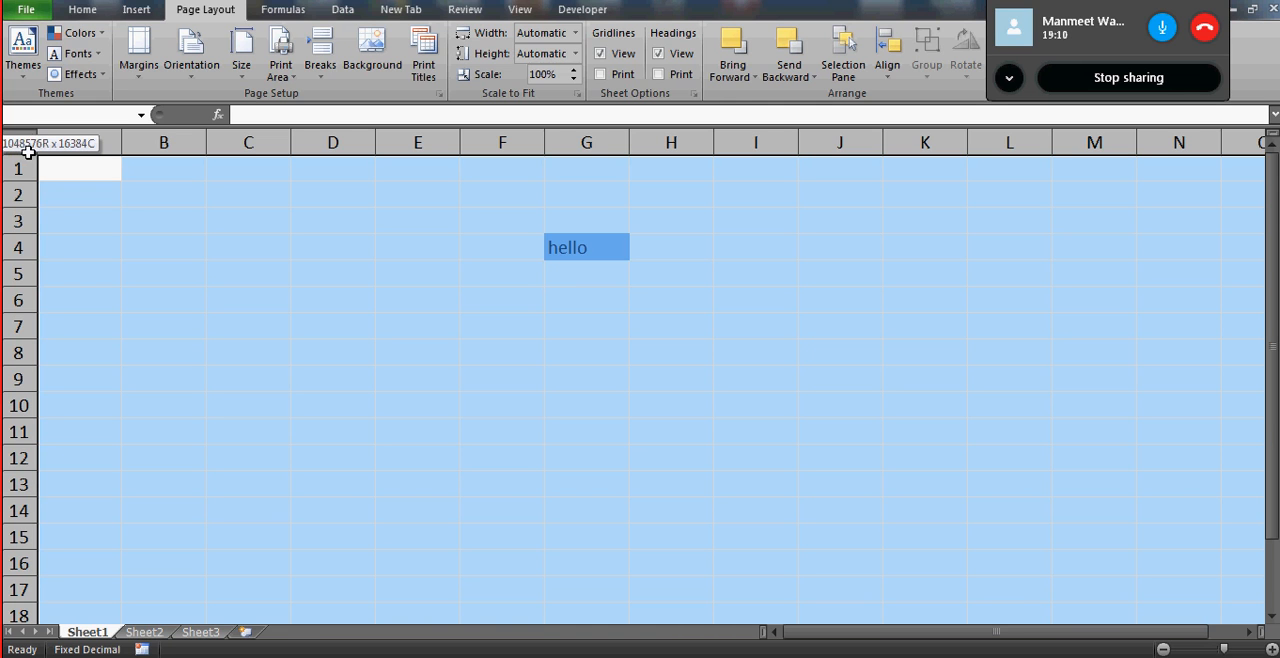
left_click(88, 167)
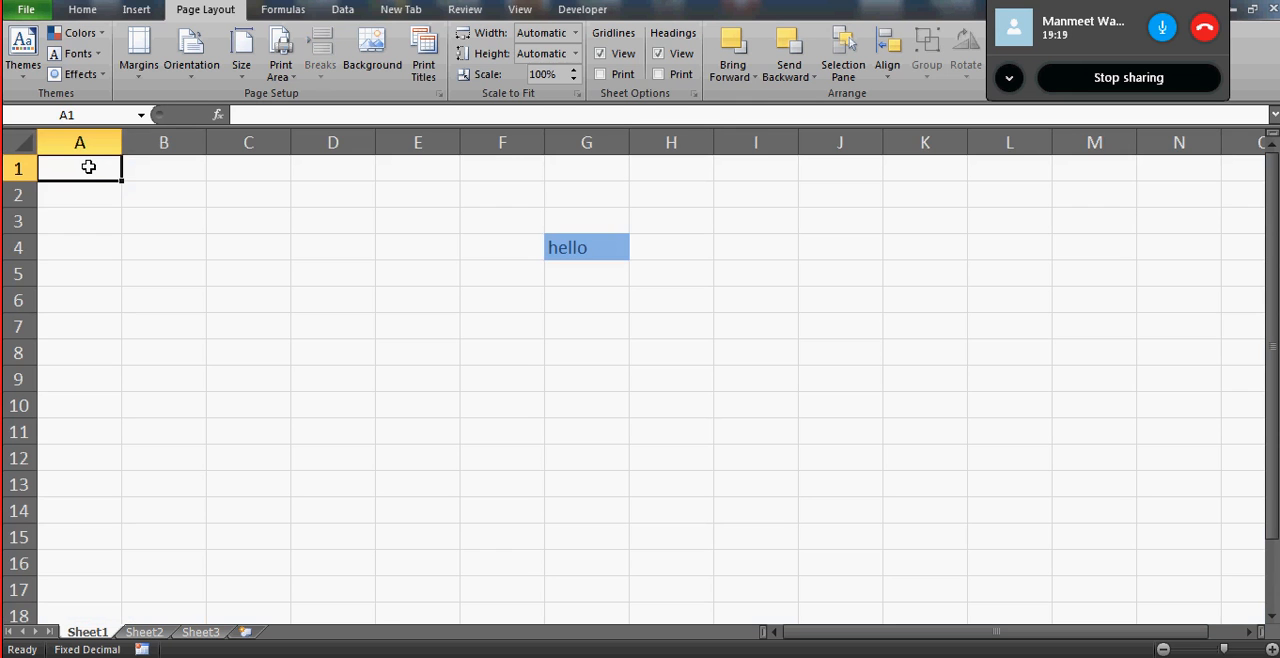
- Jump to the last column of row 1 and the last row of column A, returning to cell A1
key("ctrl+Right")
key("ctrl+Left")
key("ctrl+Down")
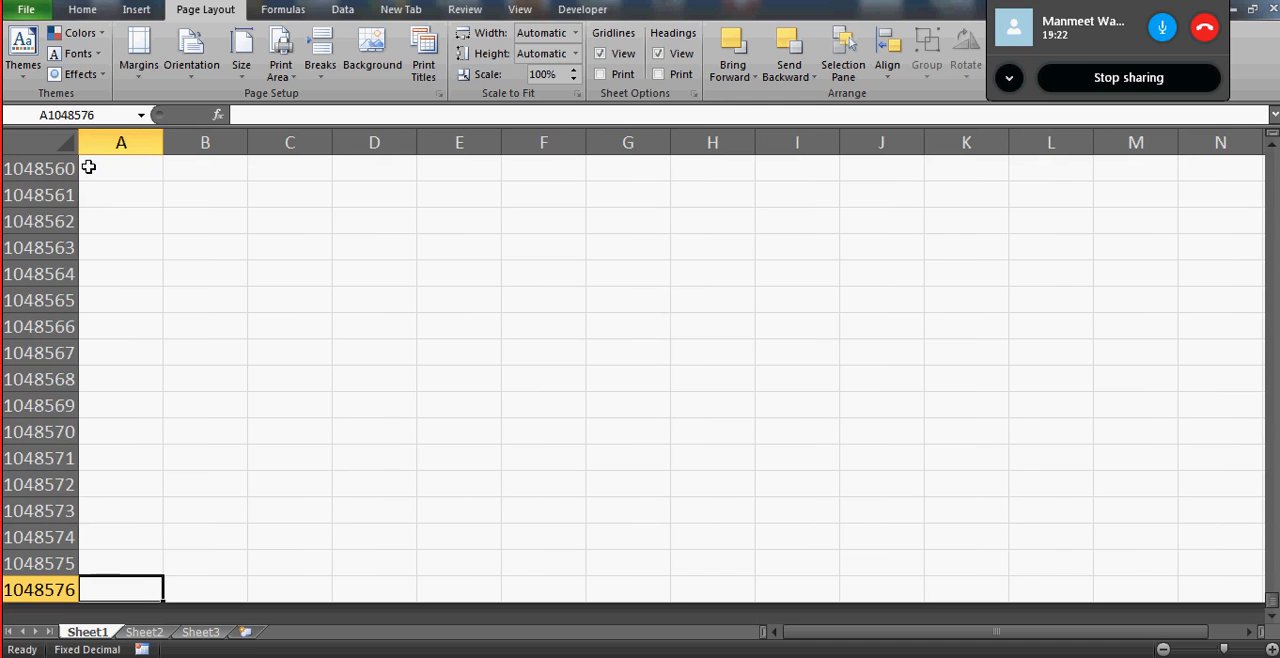
key("ctrl+Home")
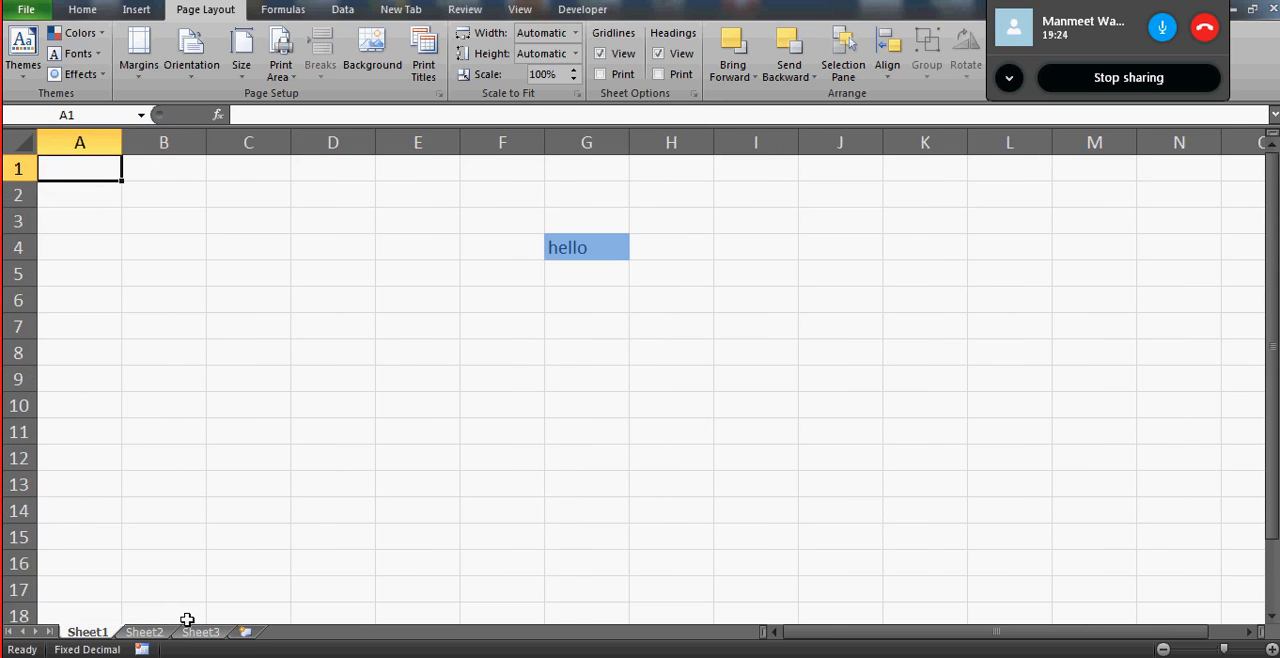
- Show Sheet2 and Sheet3, and add four new worksheets after Sheet3
left_click(145, 633)
left_click(200, 633)
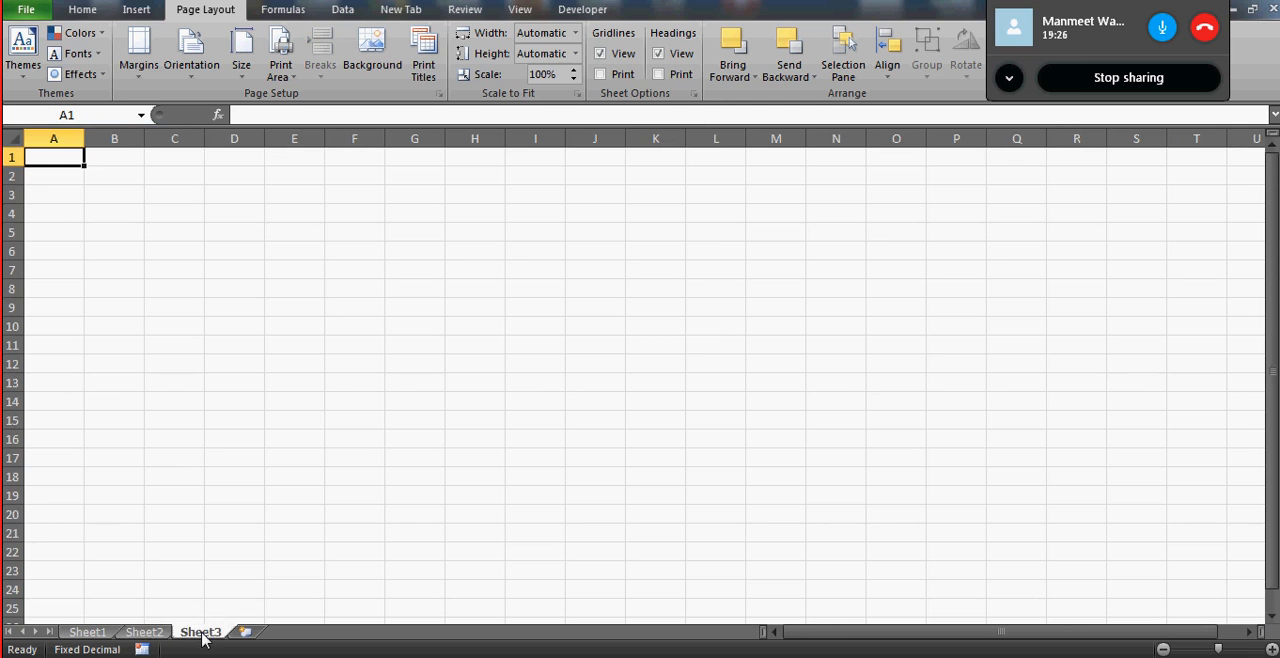
left_click(246, 633)
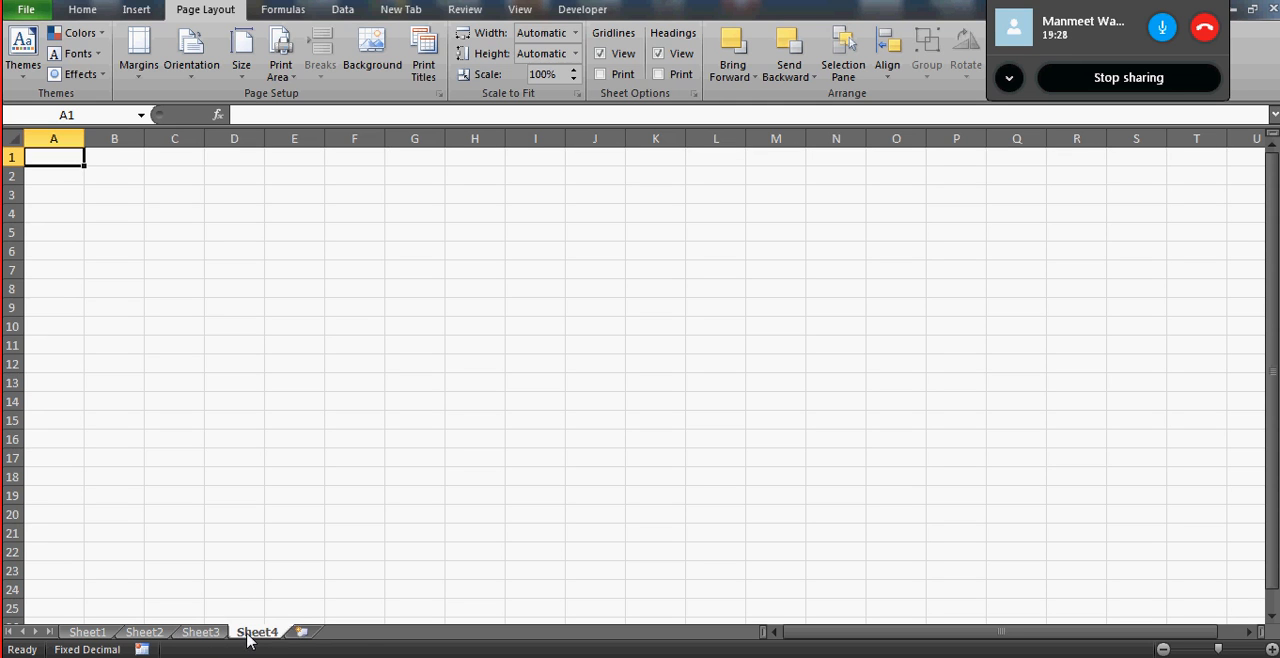
left_click(302, 633)
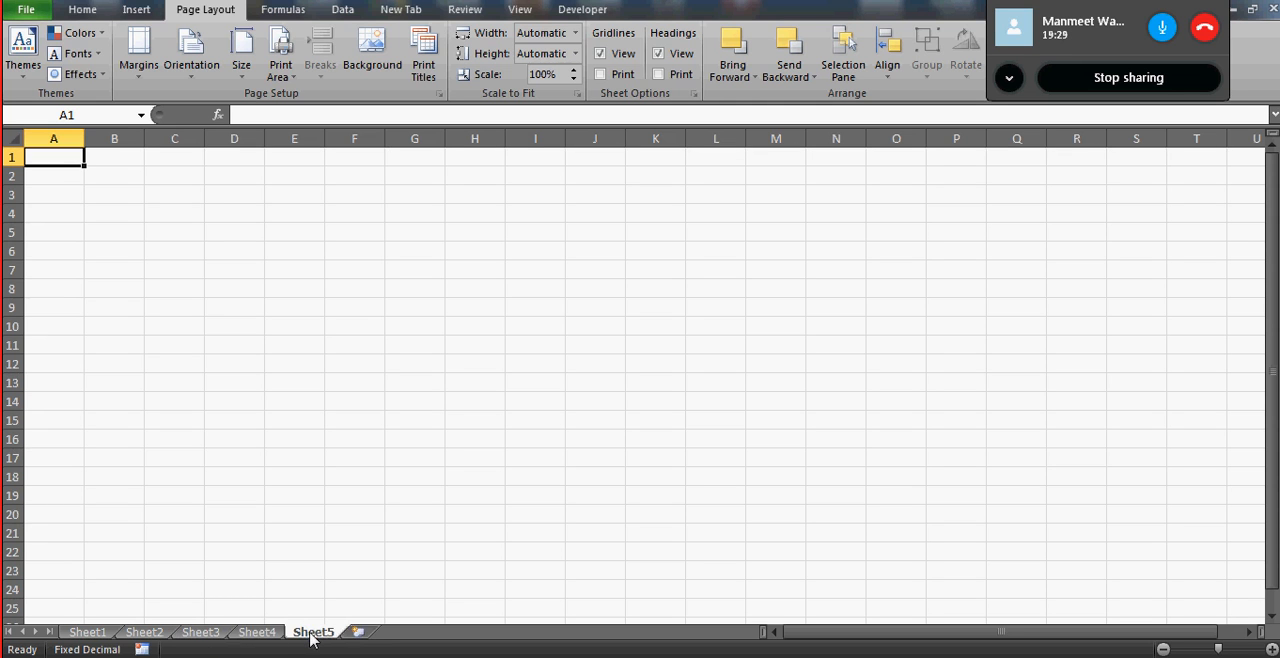
left_click(362, 633)
left_click(415, 634)
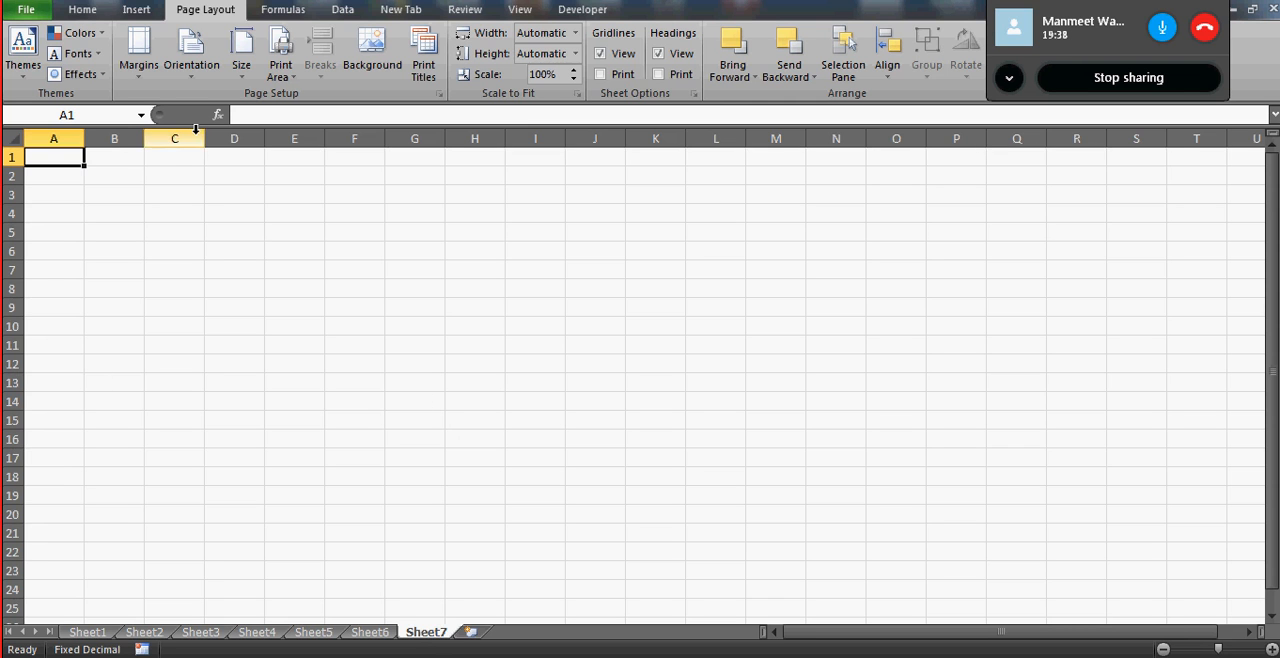
- Enter the text "Shift+F11" in cell A1 of Sheet1
left_click(87, 632)
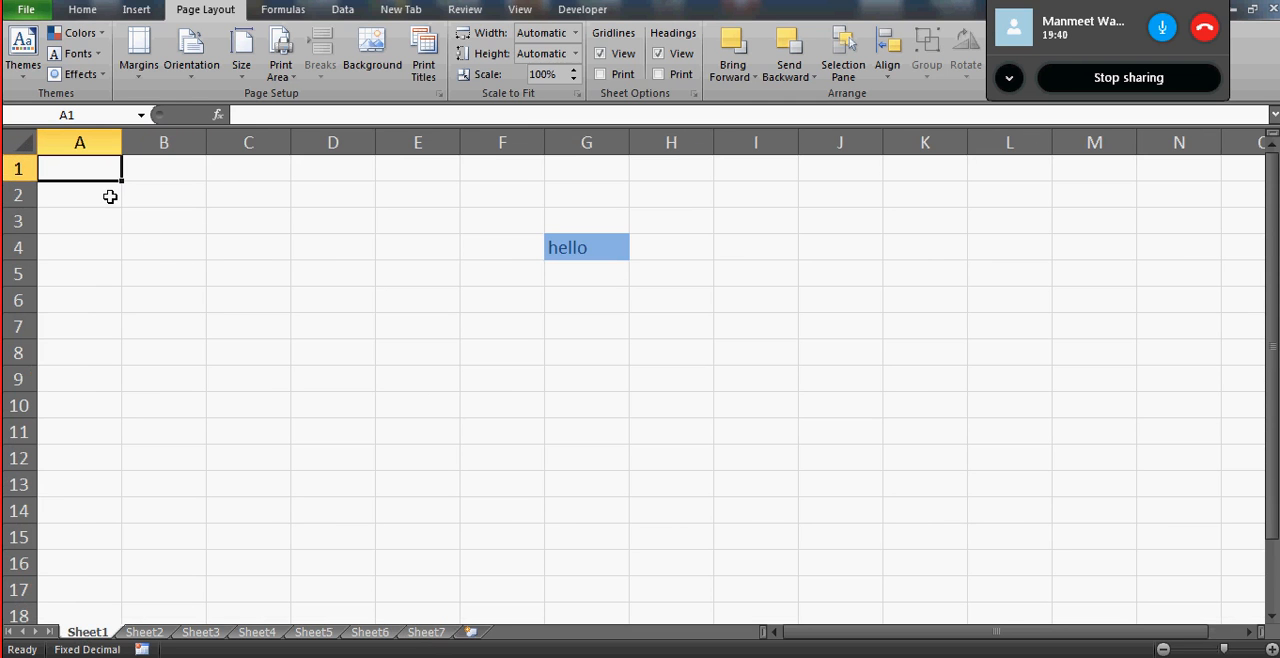
type("sh")
key("BackSpace")
key("BackSpace")
key("Caps_Lock")
type("S")
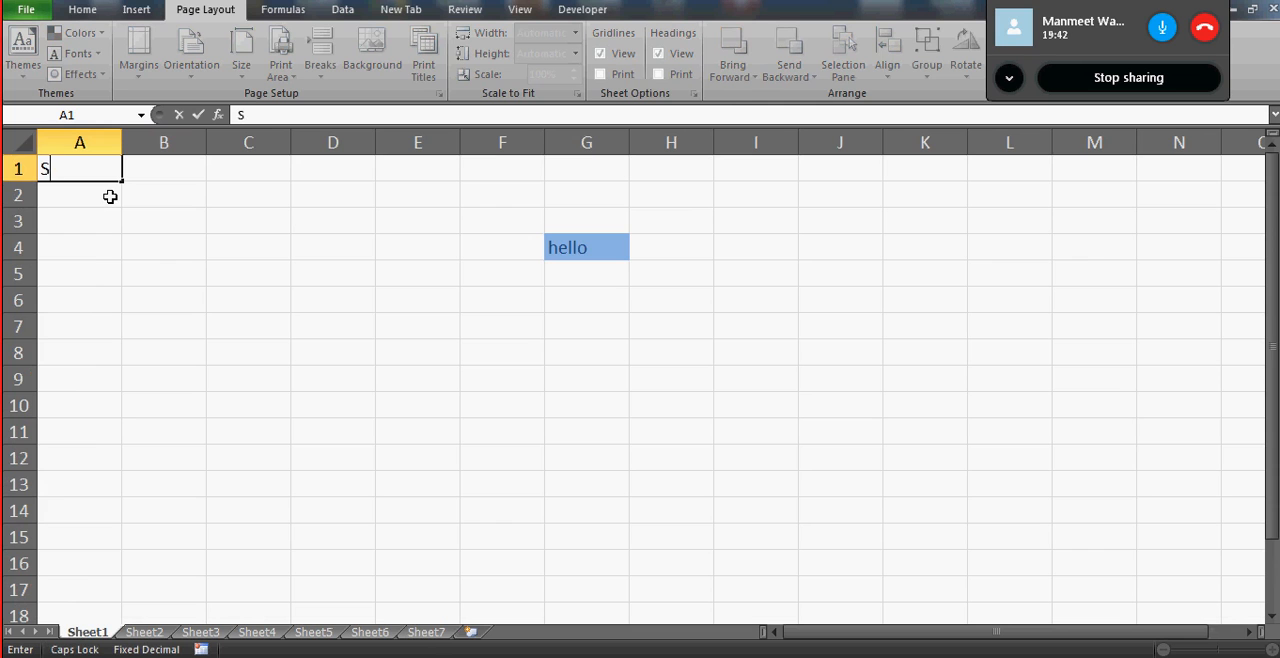
type("H")
key("BackSpace")
key("Caps_Lock")
type("hift")
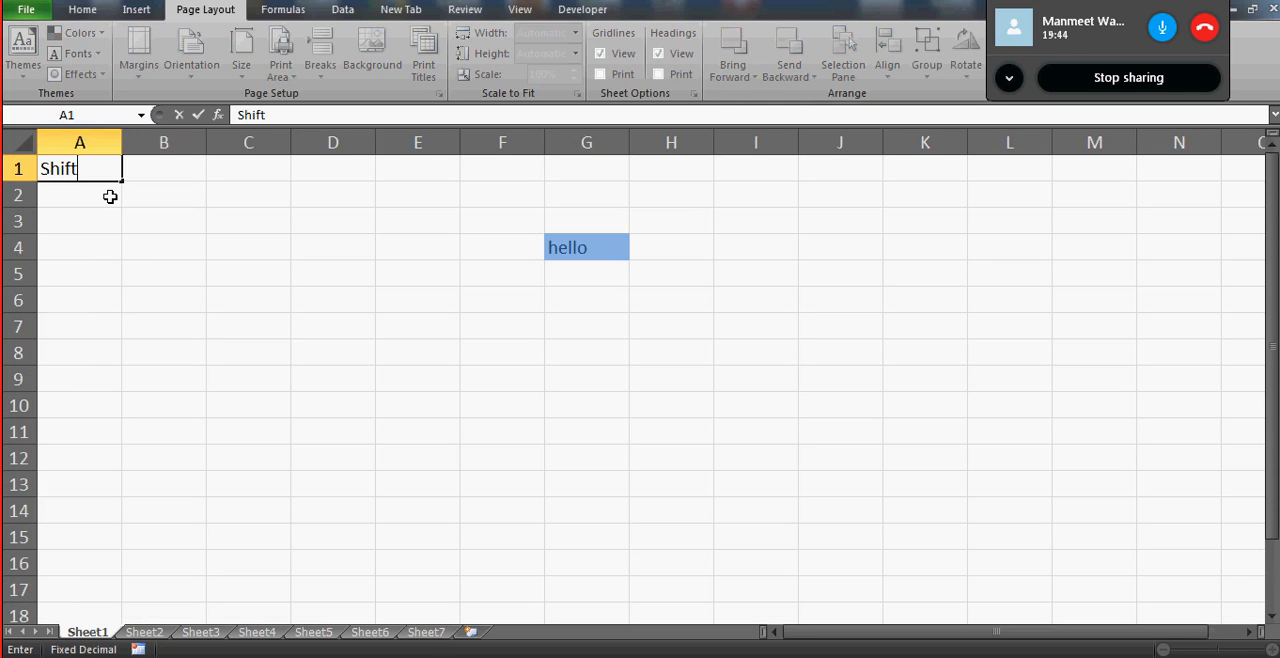
type("+")
key("Caps_Lock")
type("F11")
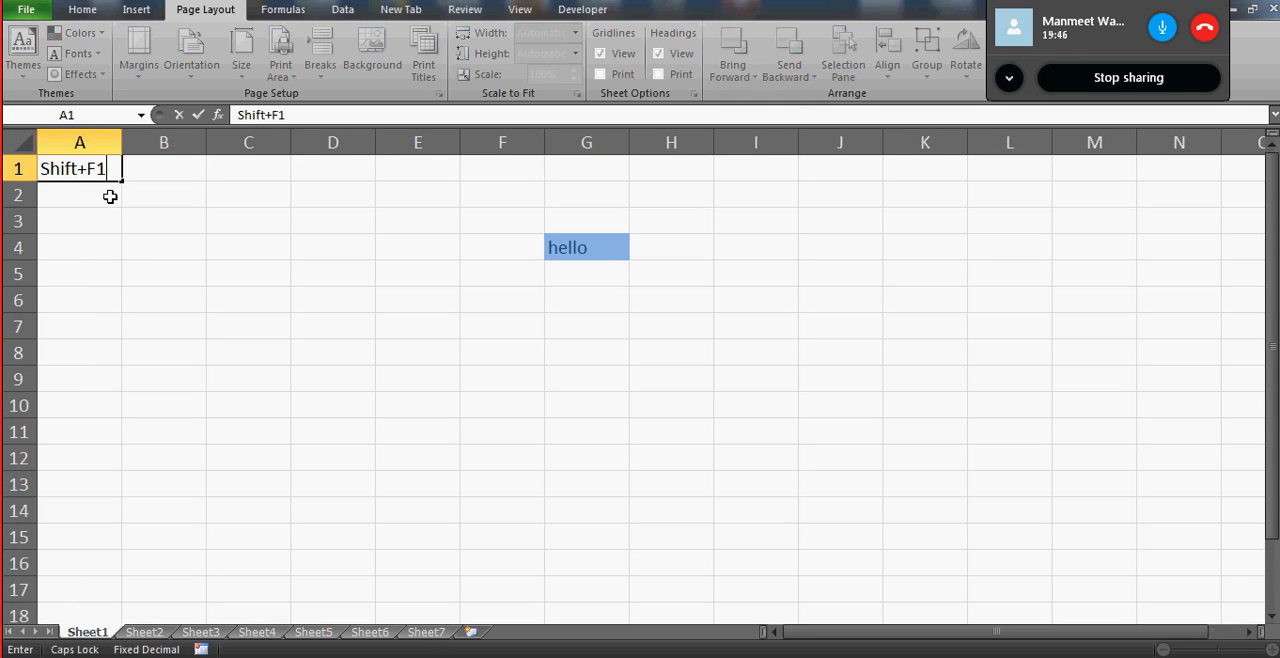
key("Return")
- Select cells B1, A1 and B2 in turn, revisit A1 and end on B2
left_click(170, 177)
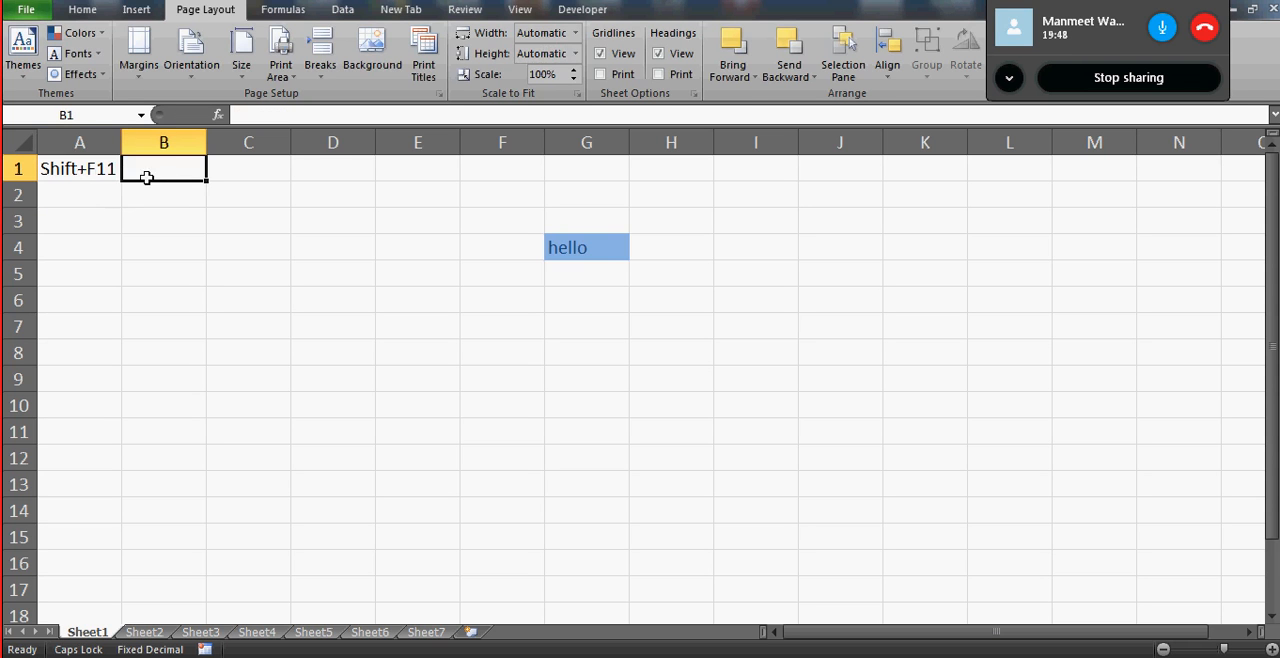
left_click(103, 170)
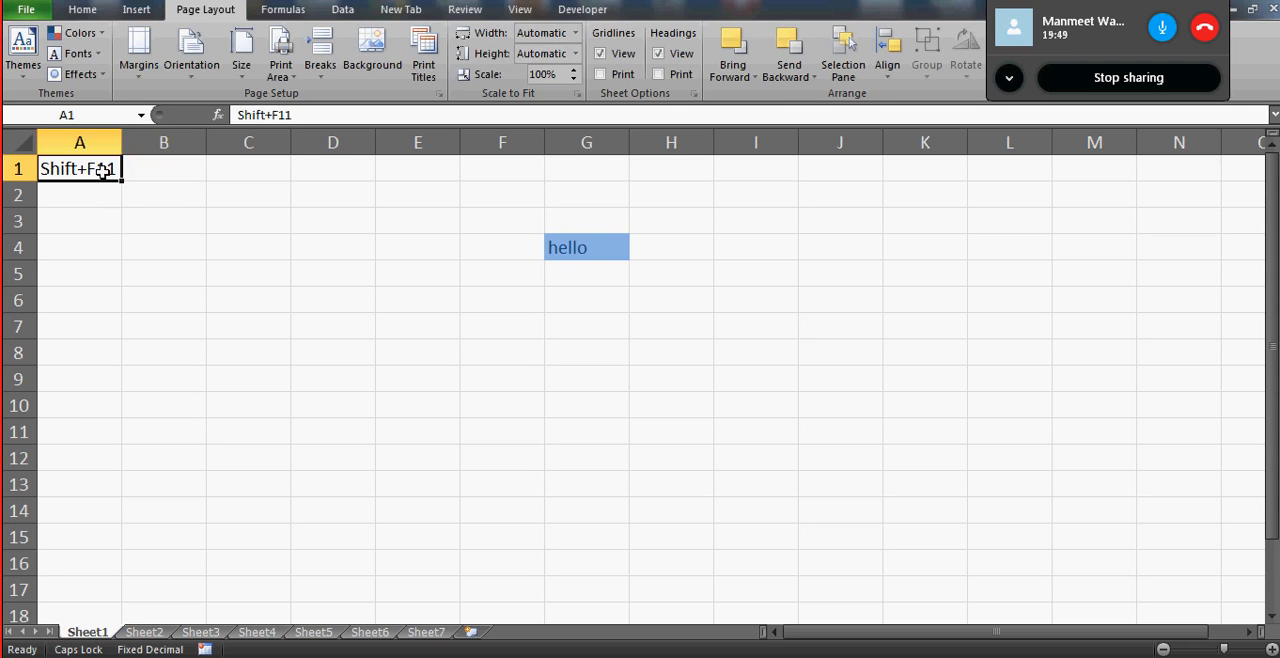
left_click(201, 194)
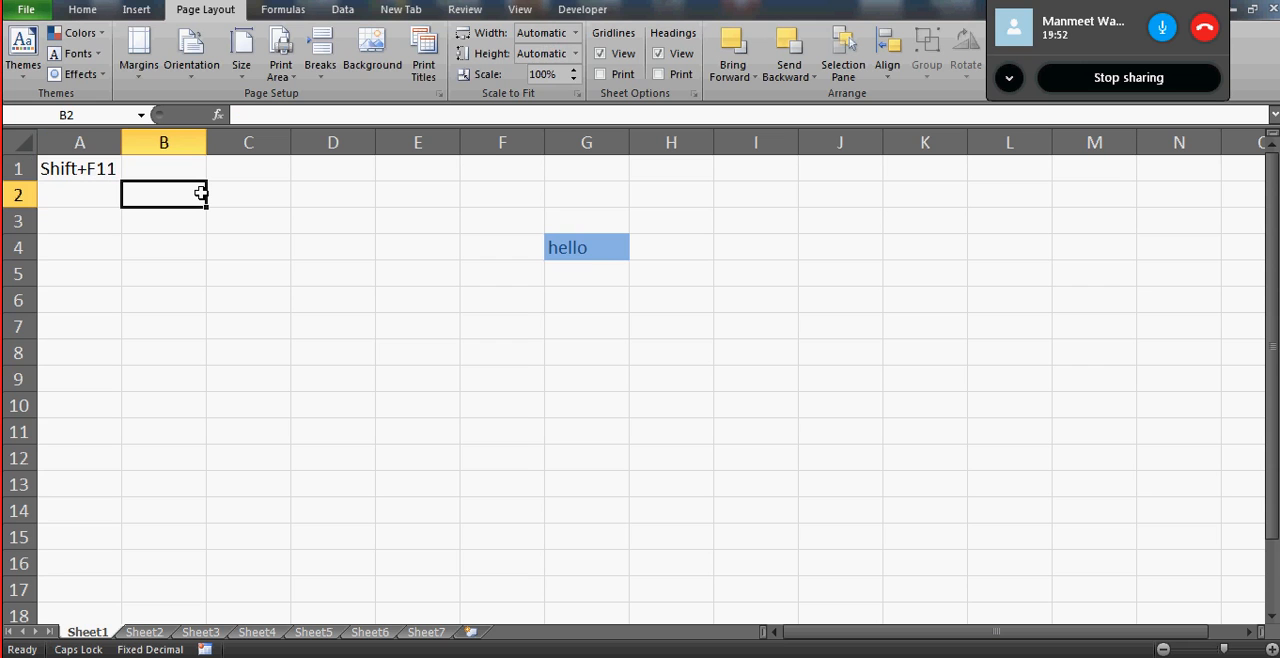
left_click(81, 168)
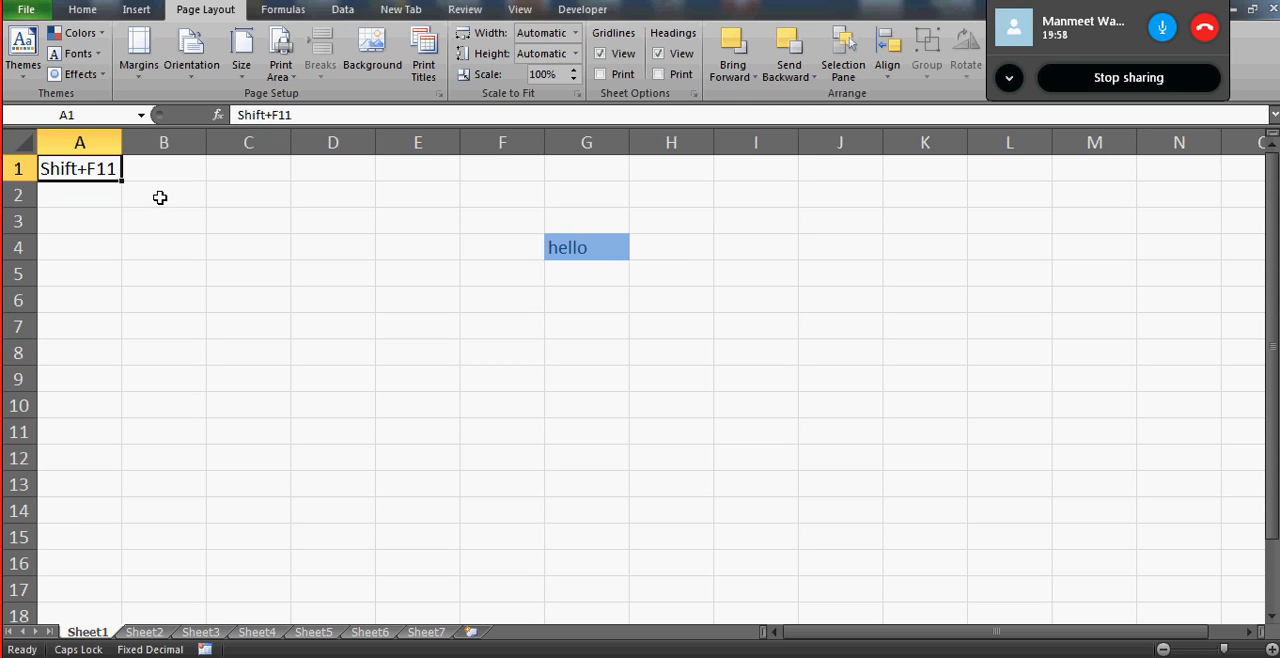
left_click(163, 201)
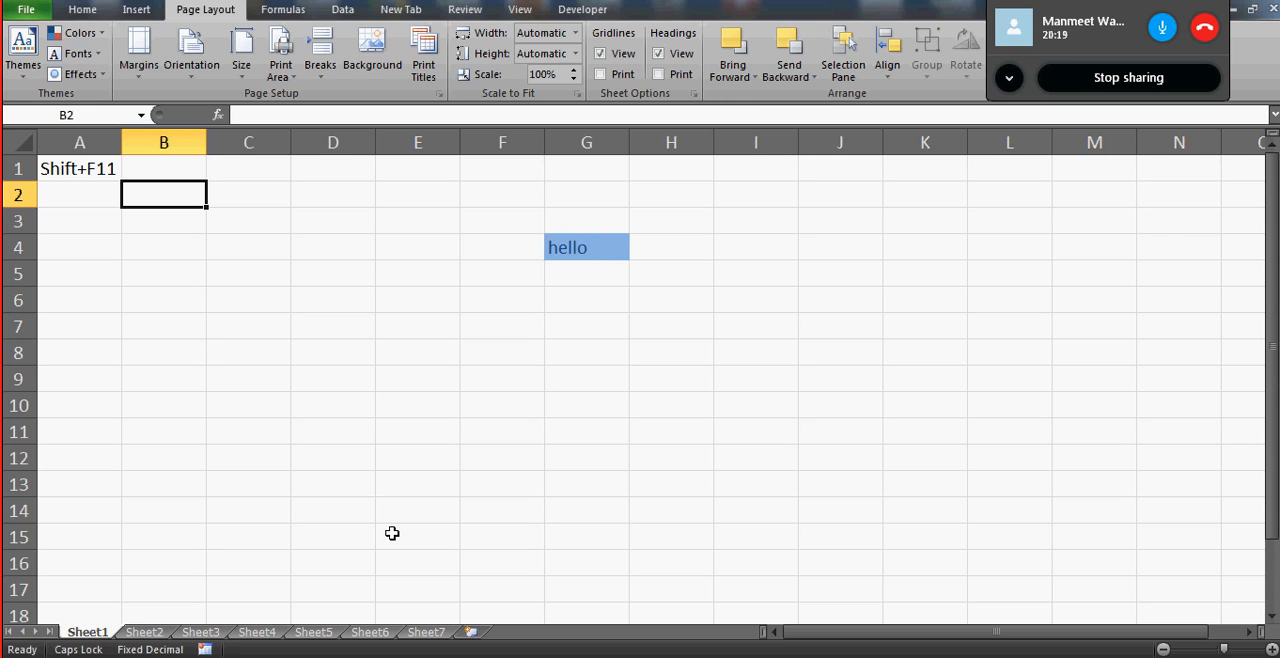
- Insert four new worksheets, one after another, in front of Sheet7
left_click(420, 632)
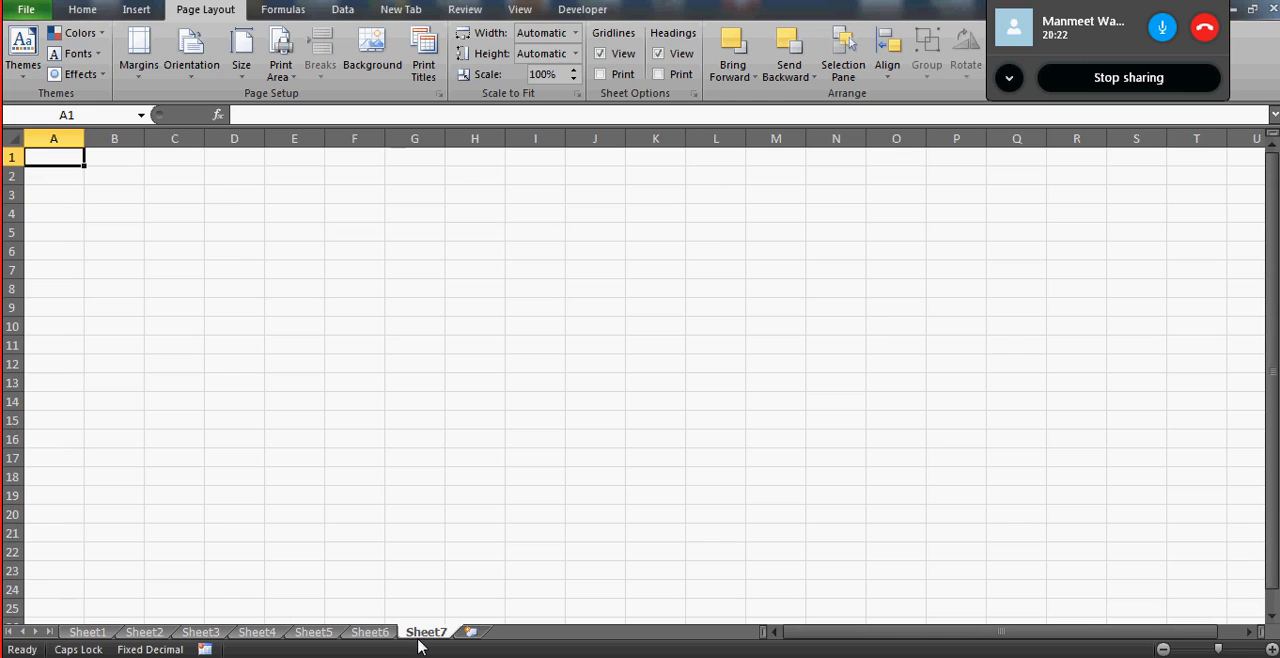
key("shift+F11")
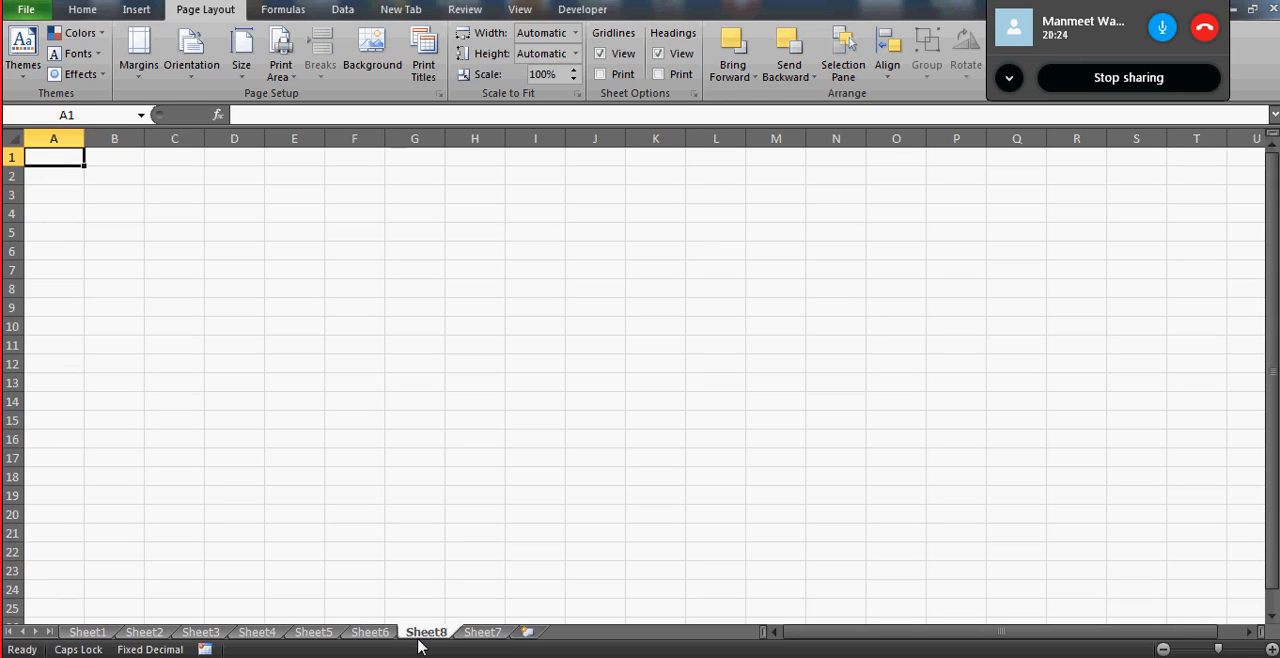
key("shift+F11")
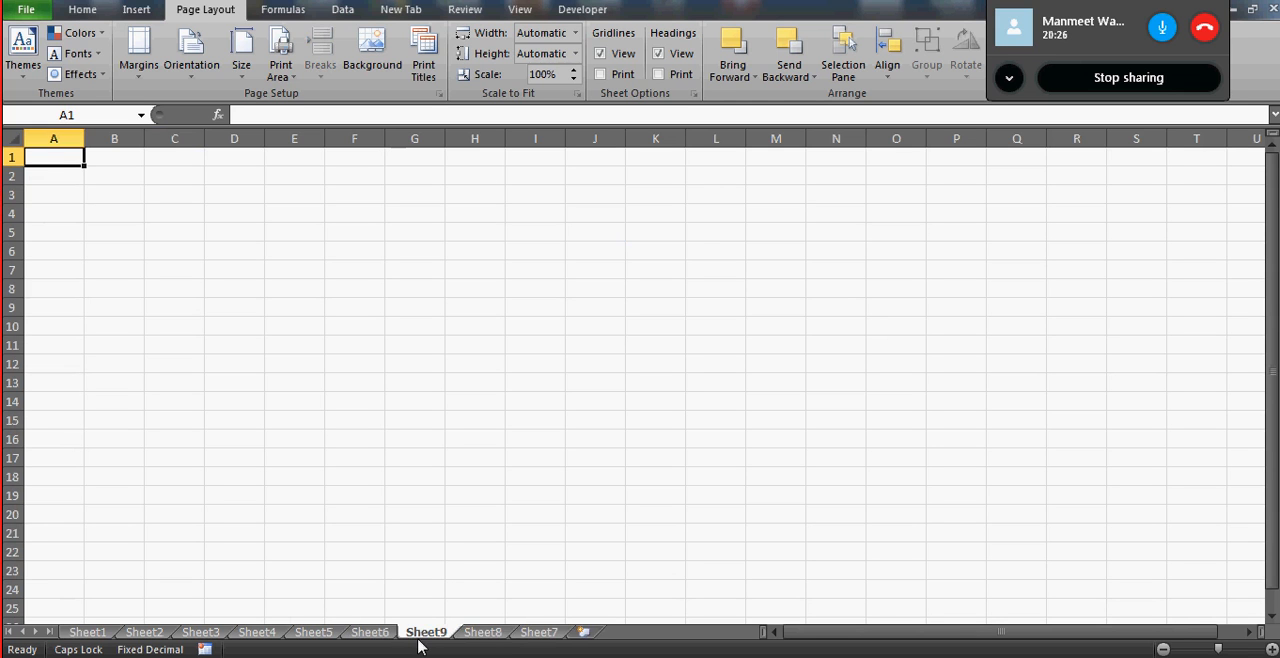
key("shift+F11")
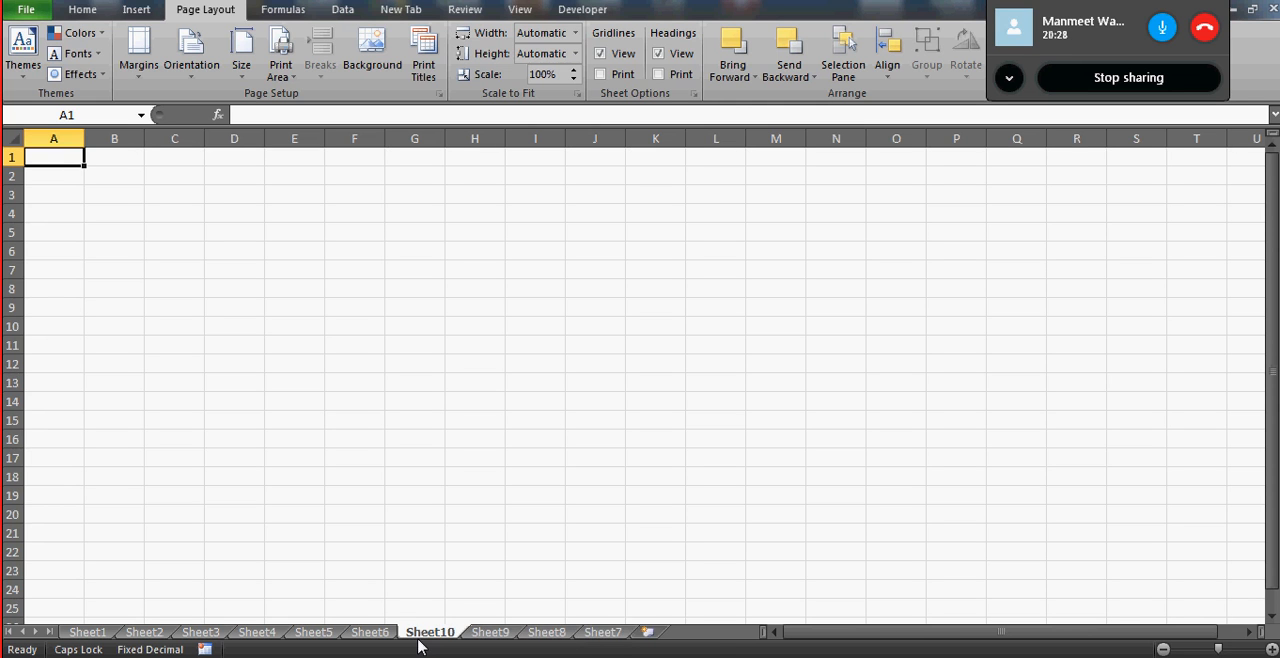
key("shift+F11")
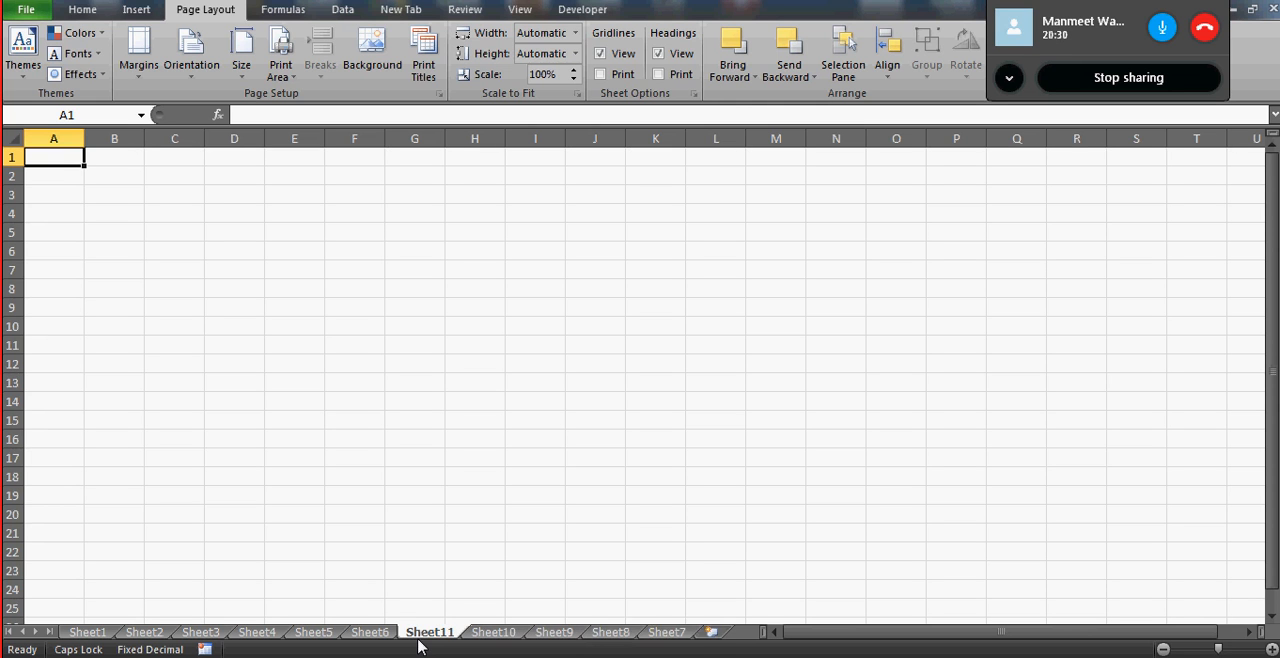
- View Sheet1 and then Sheet10 to compare the old and newly added worksheets
left_click(88, 632)
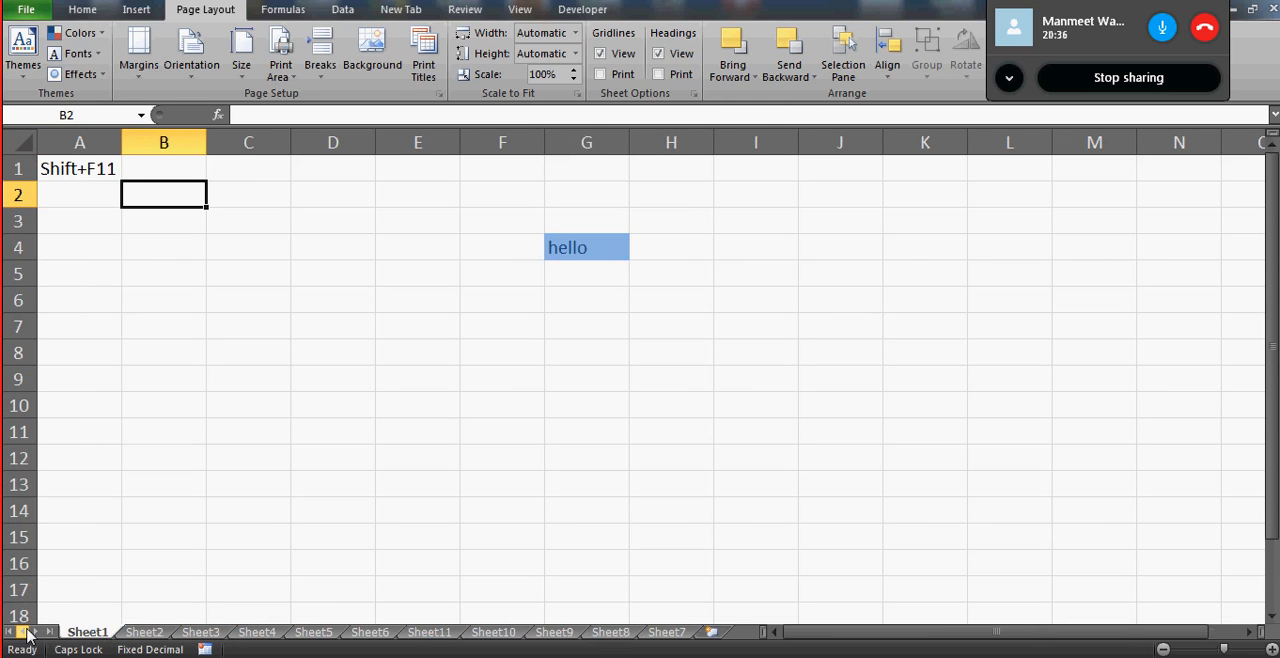
left_click(145, 632)
left_click(110, 636)
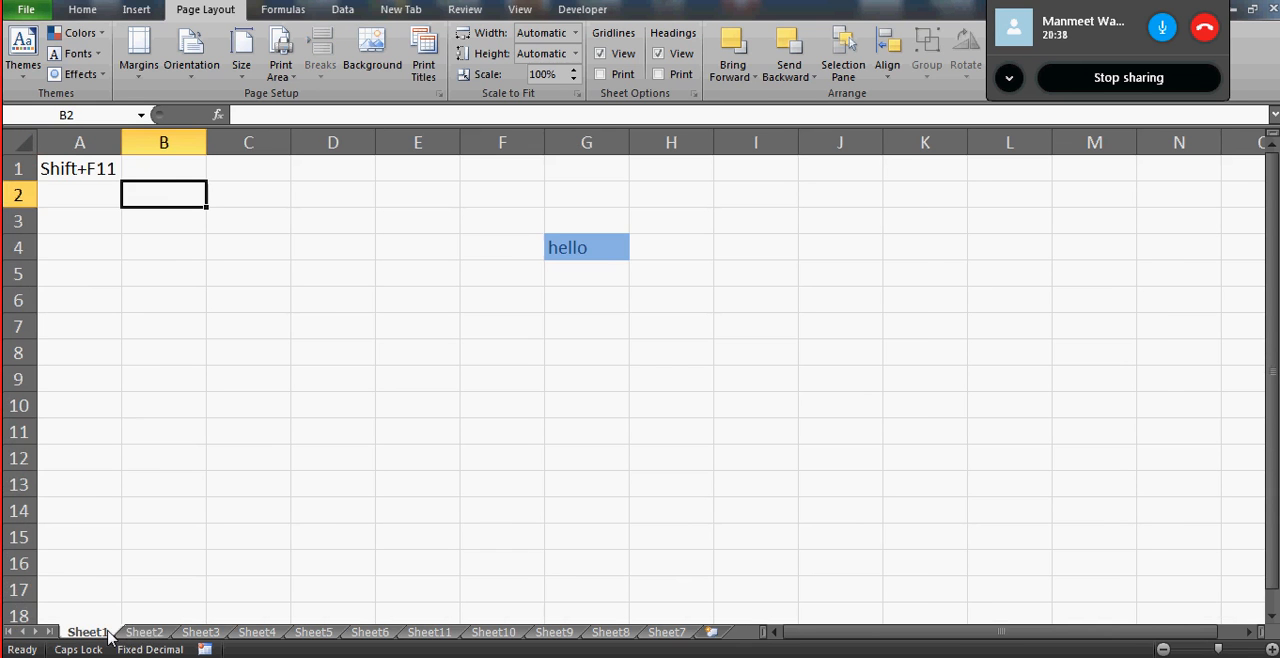
left_click(489, 633)
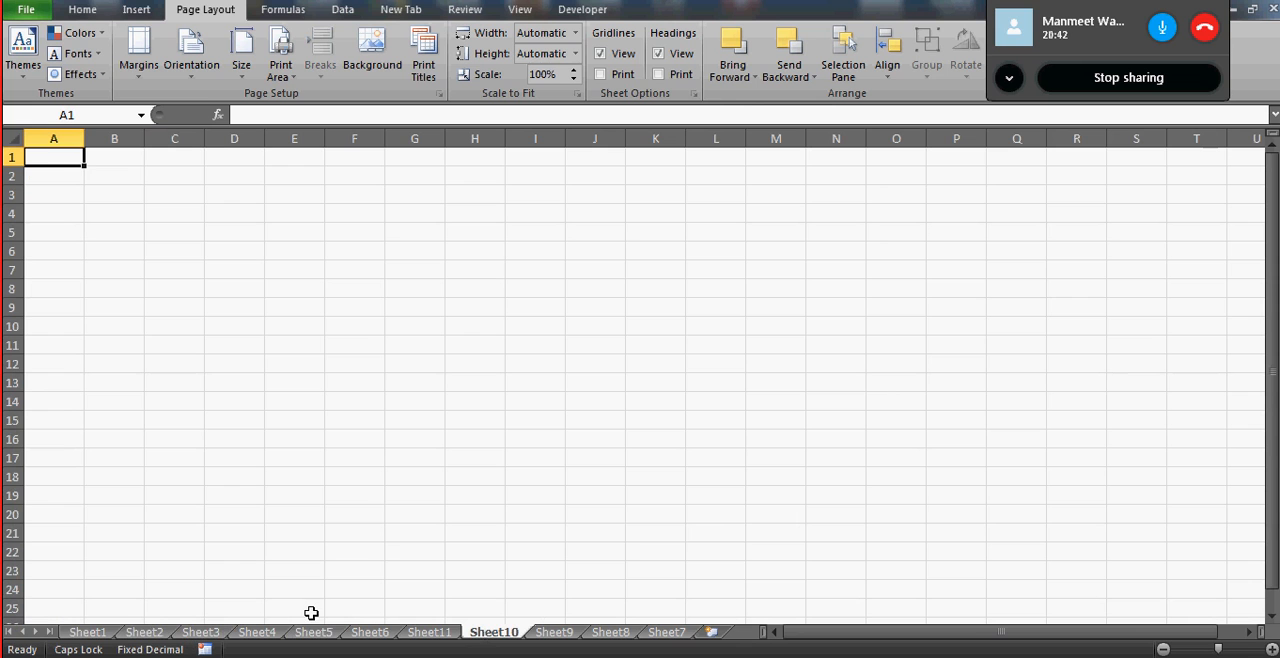
- Return to cell A1 of Sheet1 and insert 21 new worksheets in front of Sheet1
left_click(95, 630)
left_click(72, 168)
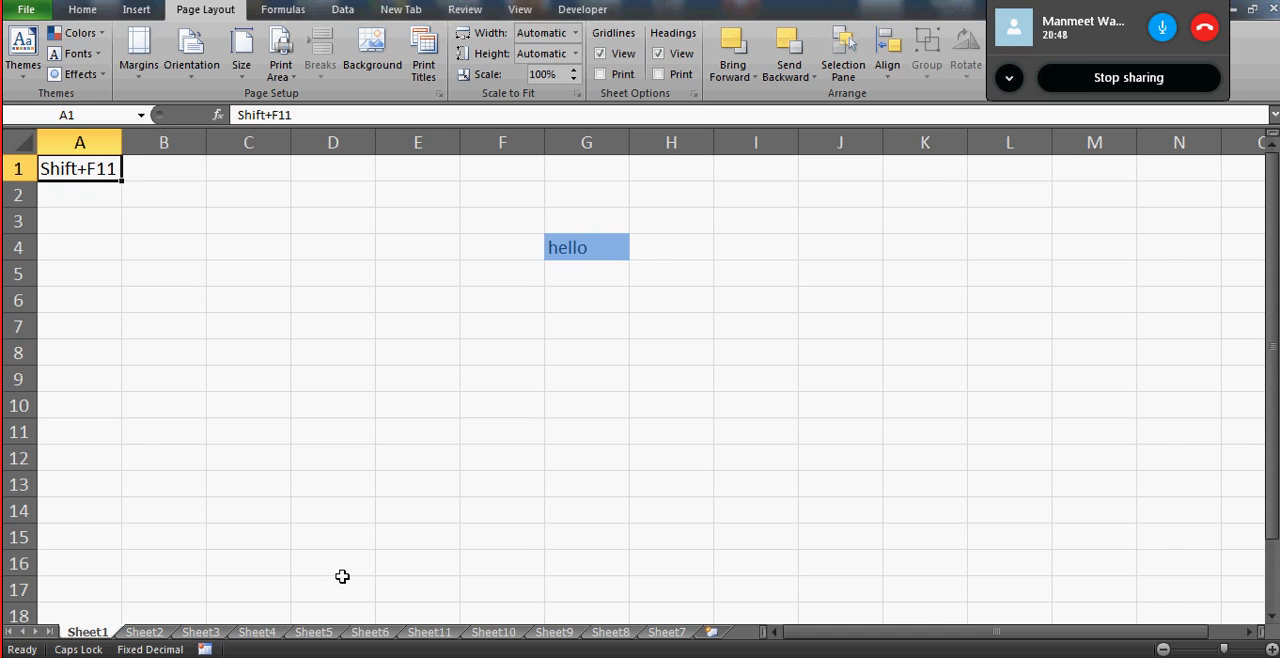
key("shift+F11")
key("shift+F11")
key("shift+F11")
key("shift+F11")
key("shift+F11")
key("shift+F11")
key("shift+F11")
key("shift+F11")
key("shift+F11")
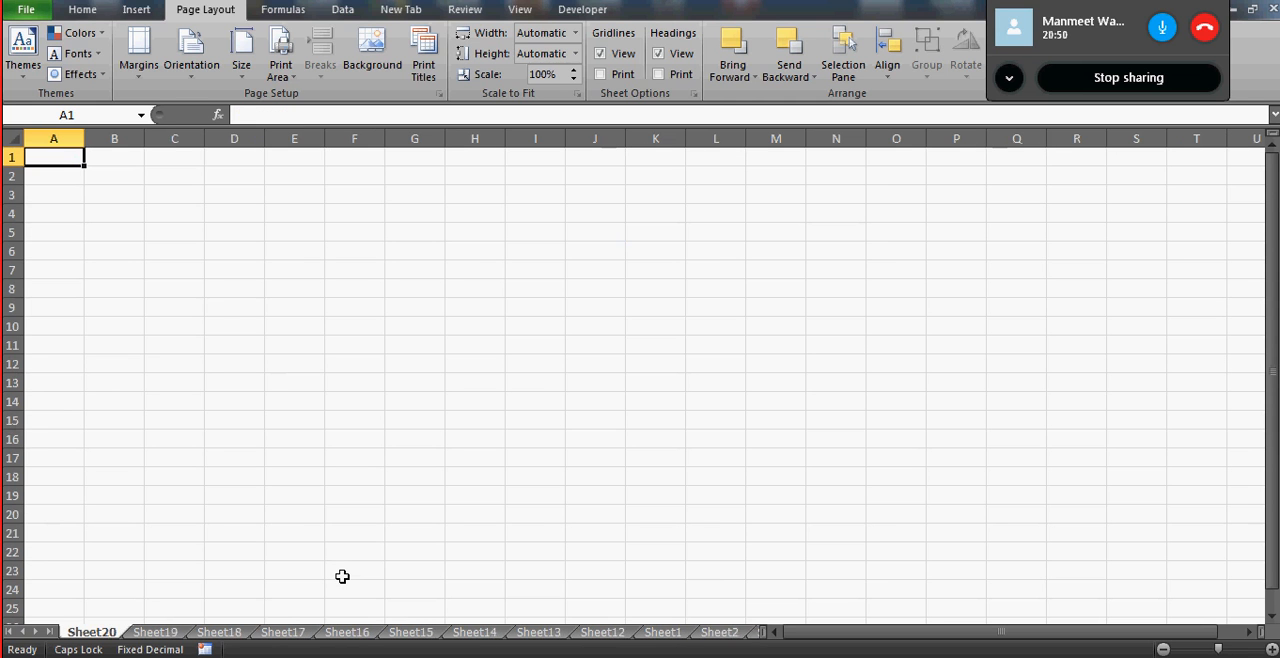
key("shift+F11")
key("shift+F11")
key("shift+F11")
key("shift+F11")
key("shift+F11")
key("shift+F11")
key("shift+F11")
key("shift+F11")
key("shift+F11")
key("shift+F11")
key("shift+F11")
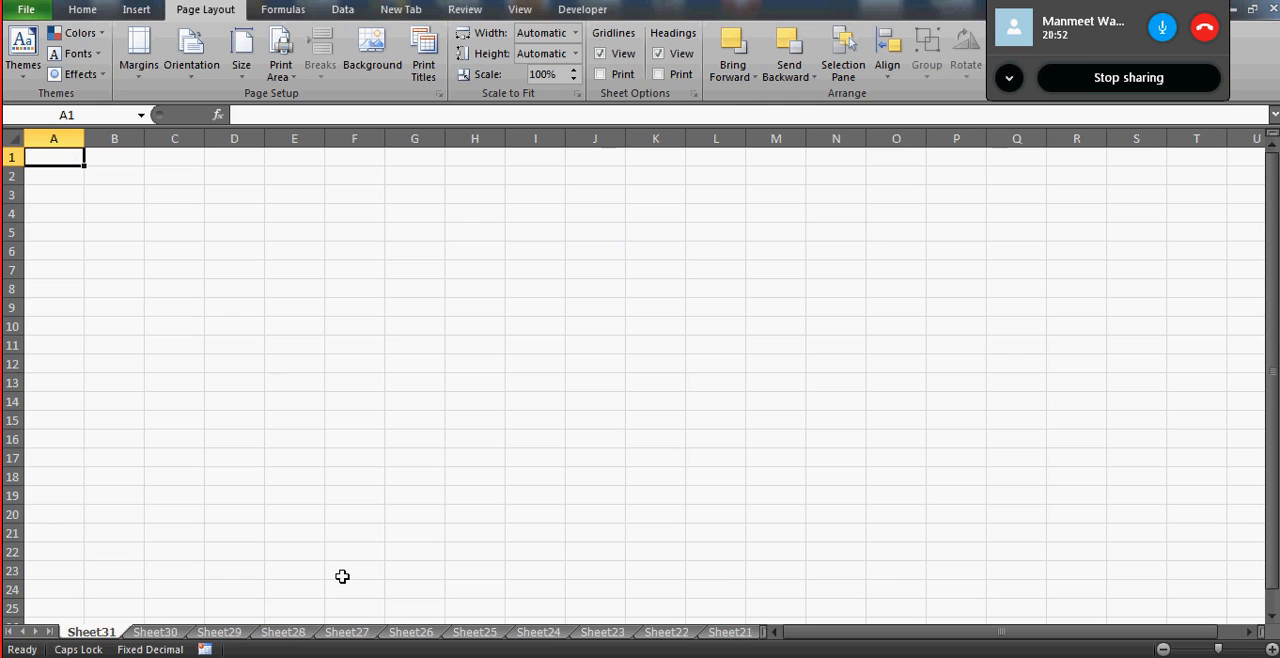
key("shift+F11")
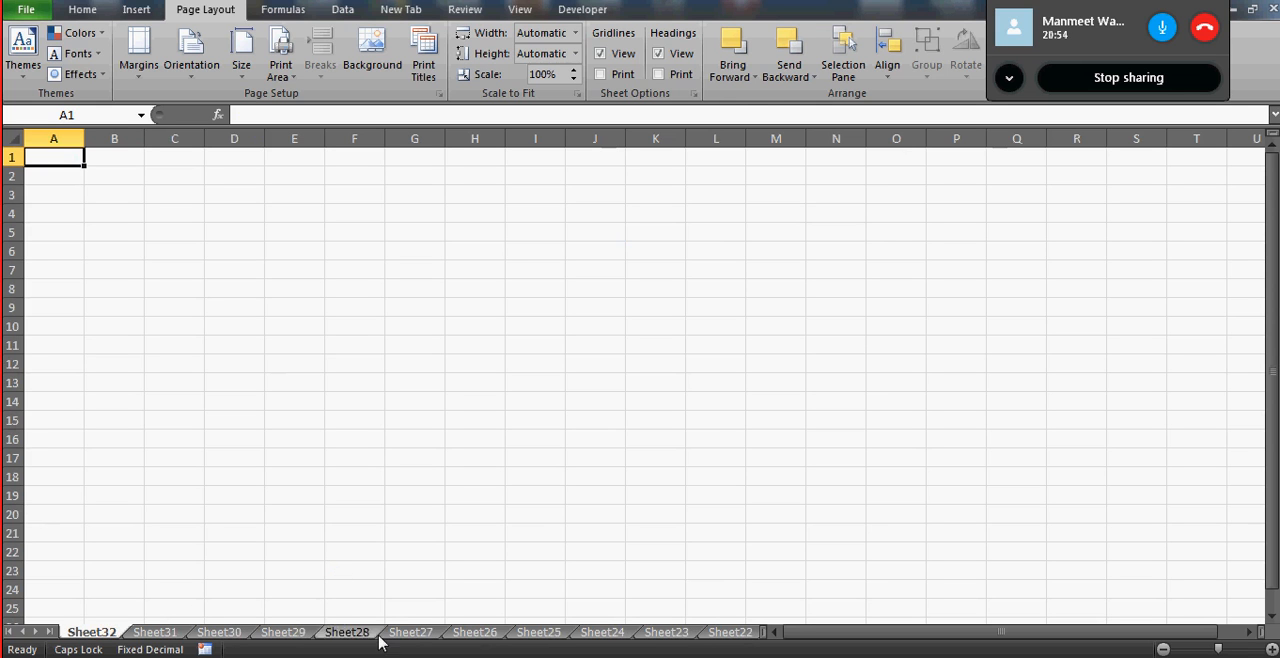
- Widen the area listing the sheet names, and delete Sheet32, Sheet31 and Sheet30 one at a time
left_click_drag(888, 632, 911, 649)
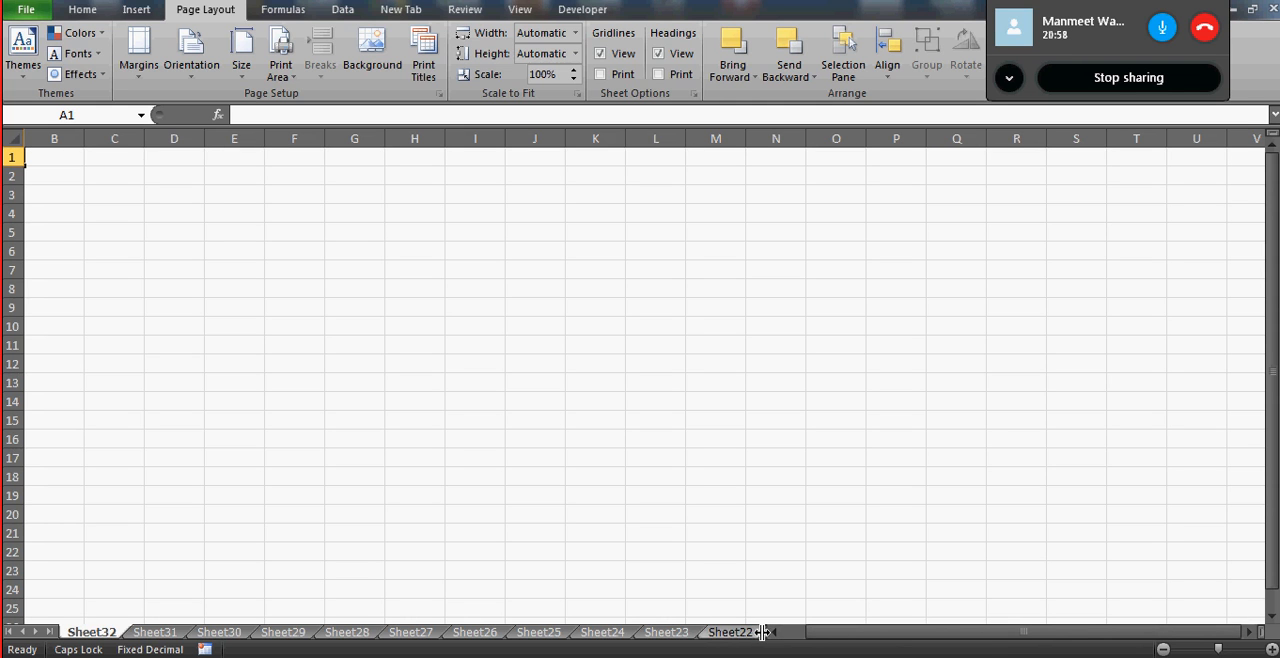
left_click_drag(762, 632, 977, 633)
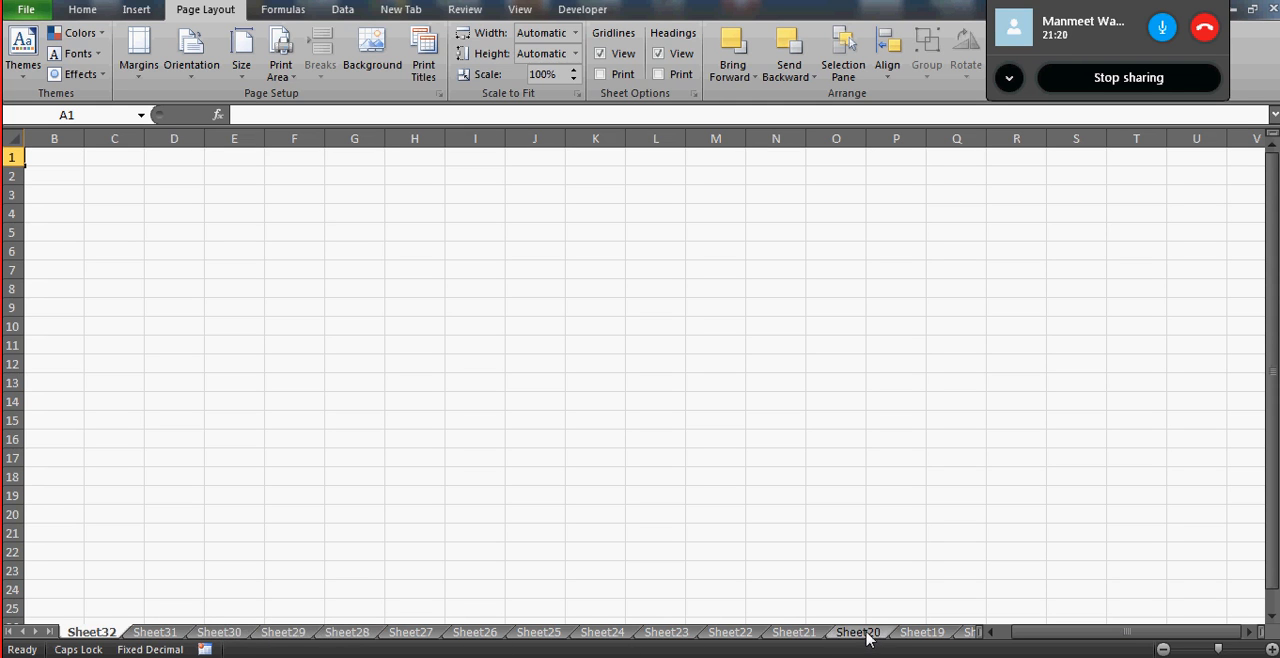
right_click(97, 636)
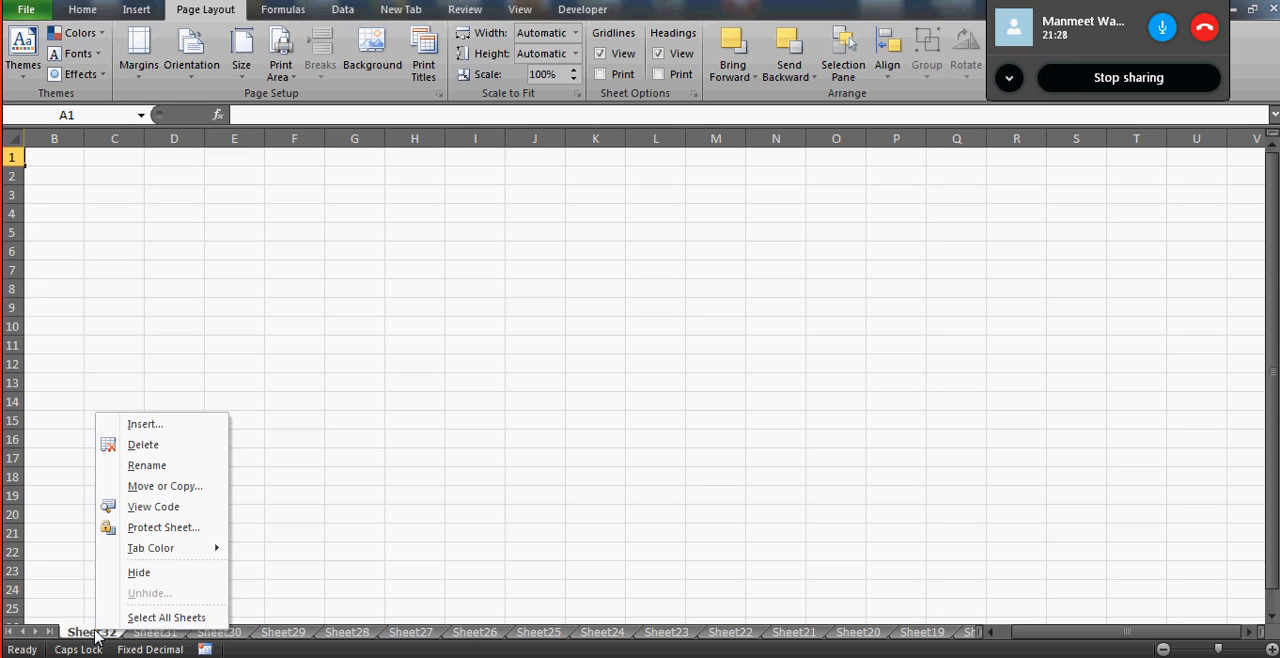
left_click(145, 445)
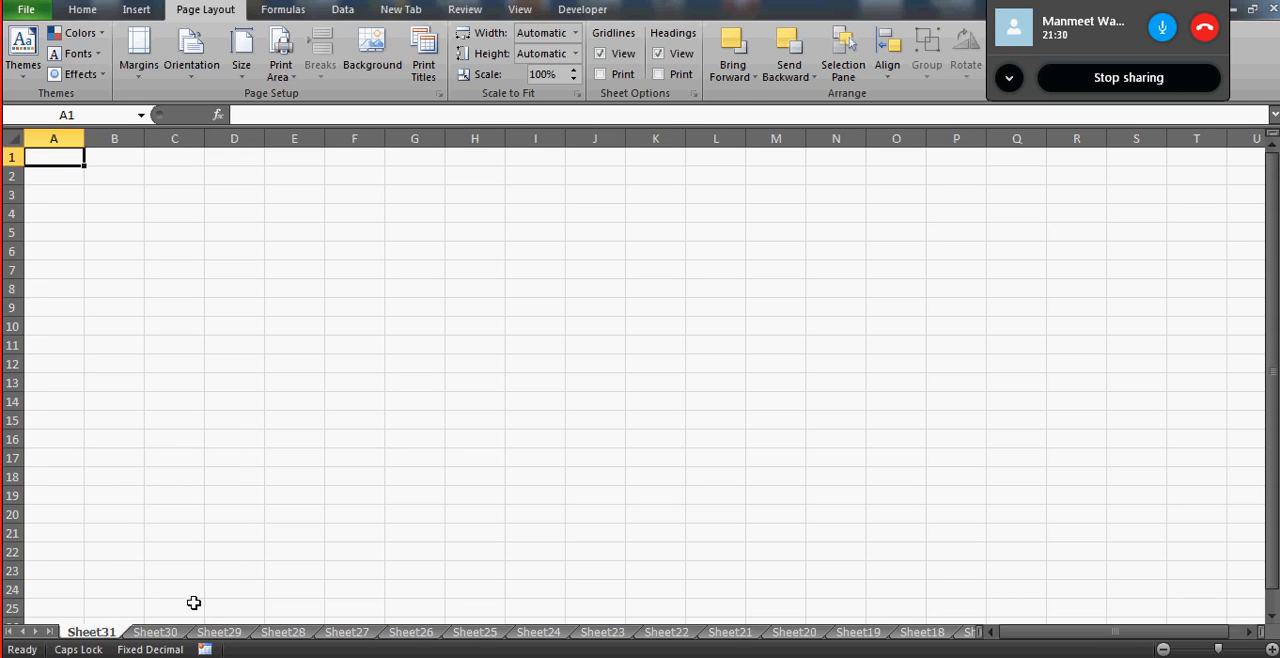
right_click(104, 633)
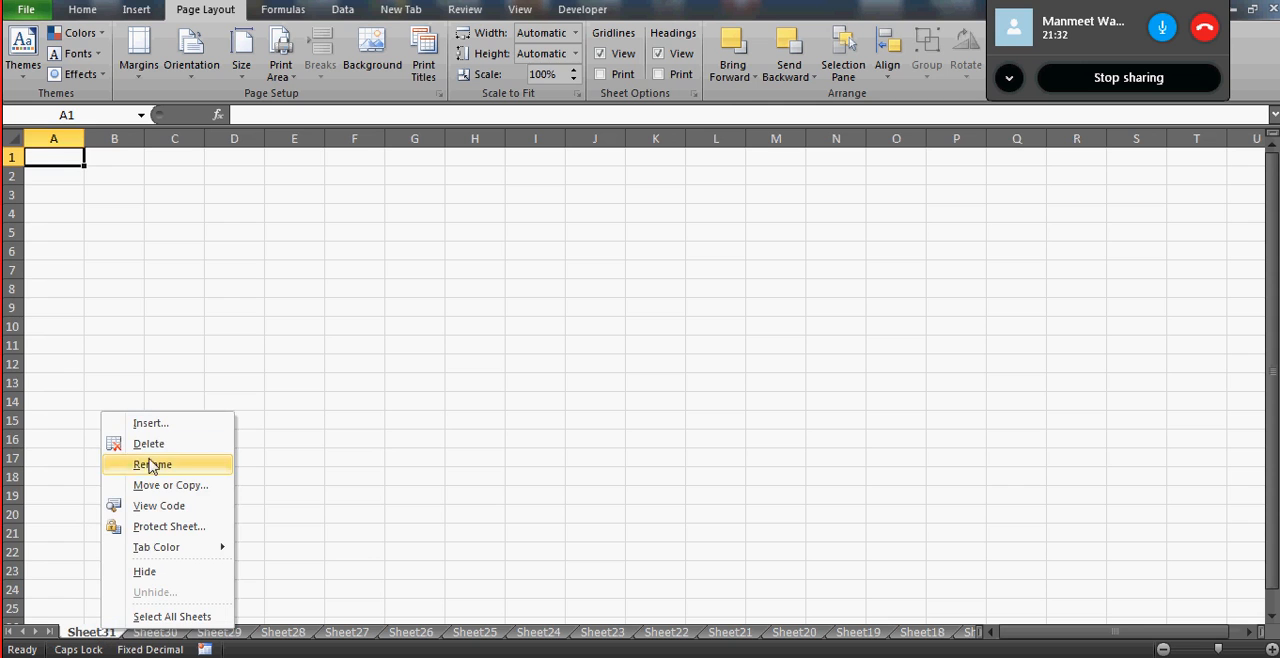
left_click(160, 445)
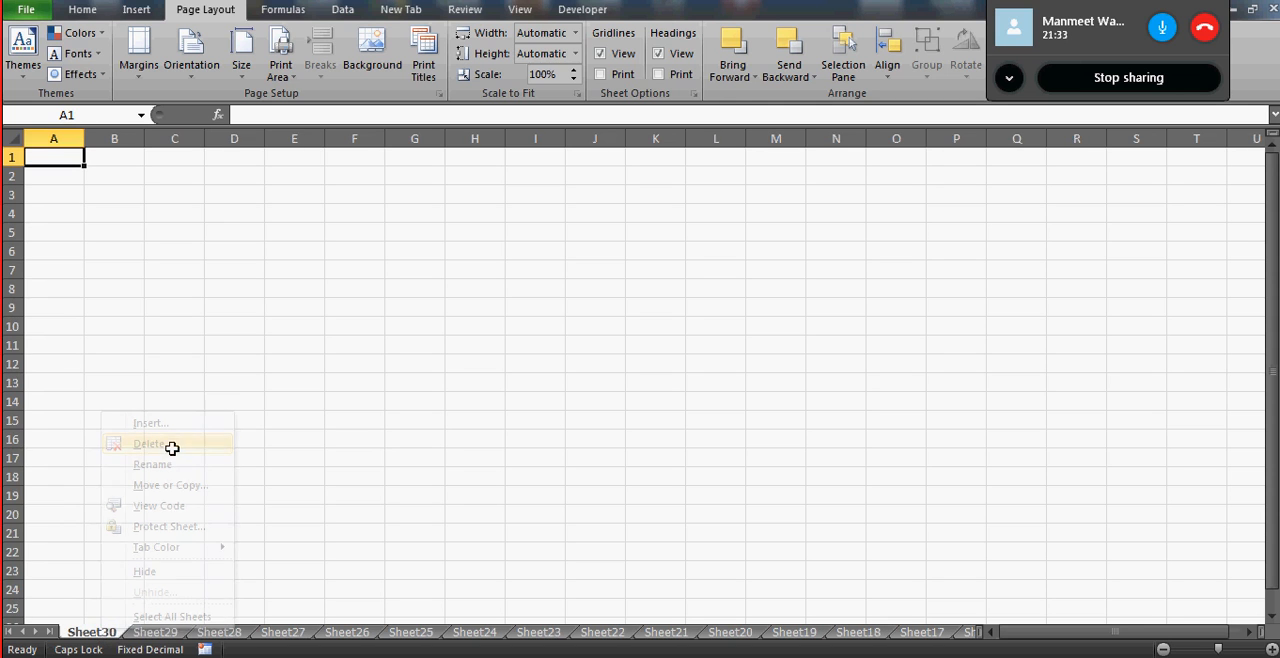
right_click(97, 634)
left_click(145, 447)
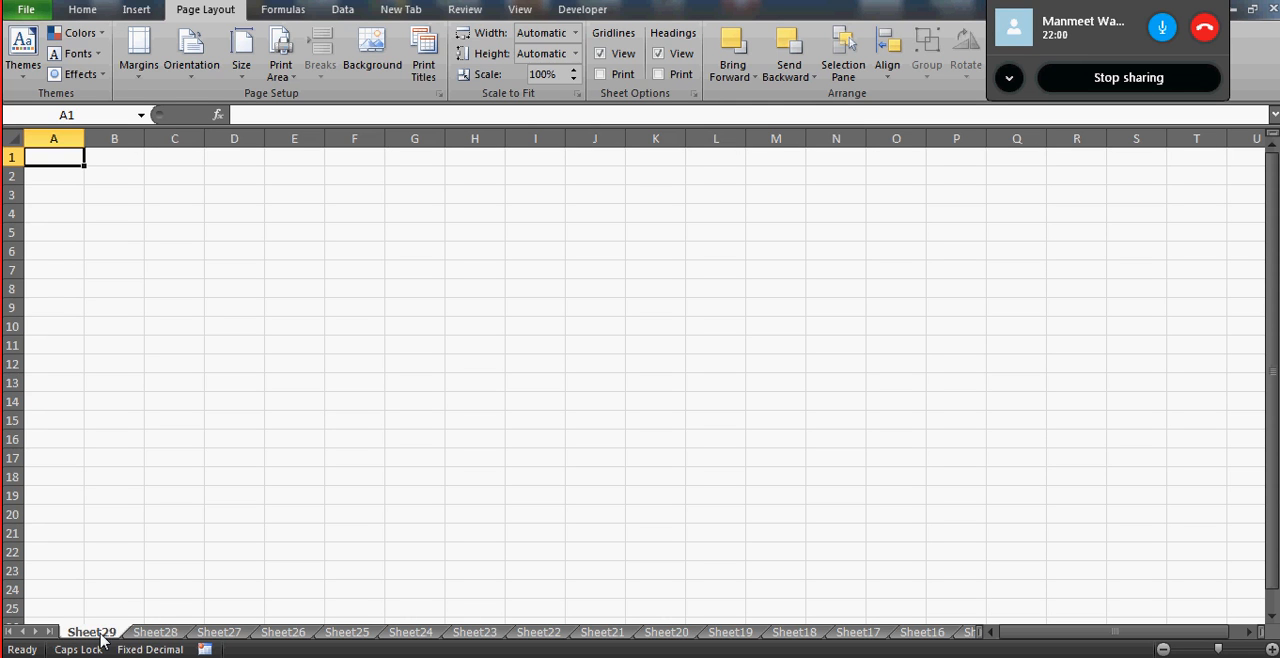
- Group the sheets from Sheet29 through Sheet17 and delete them all at once
left_click(868, 636, "shift")
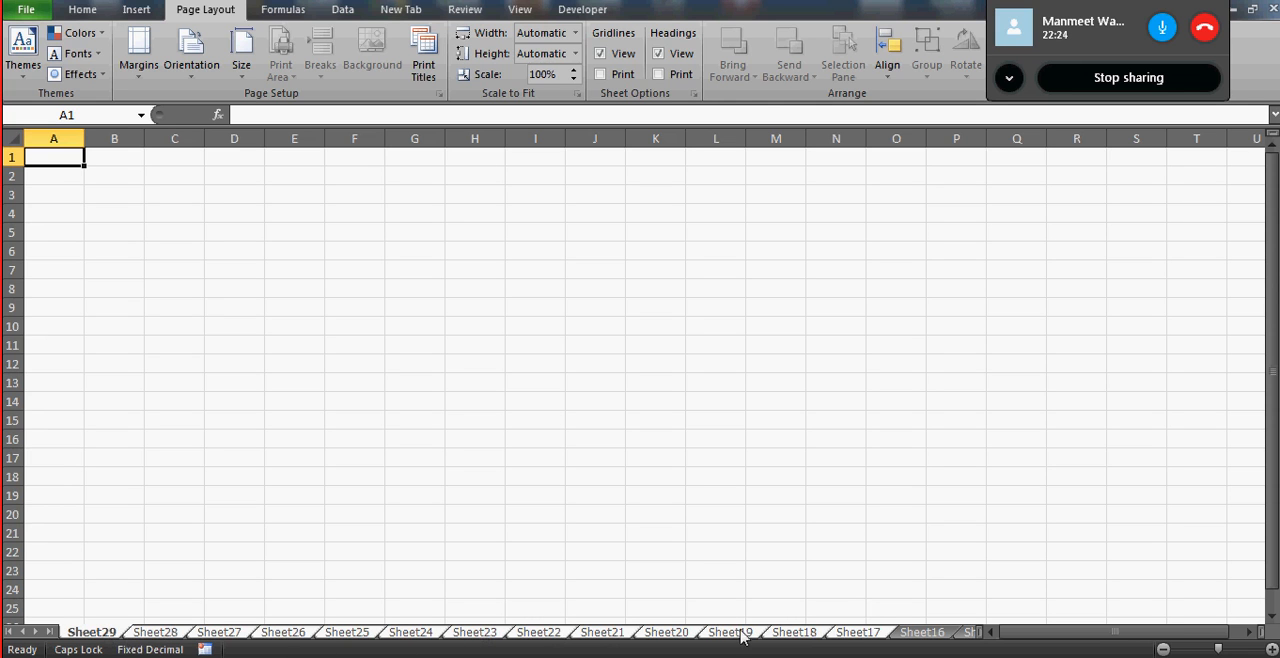
right_click(98, 638)
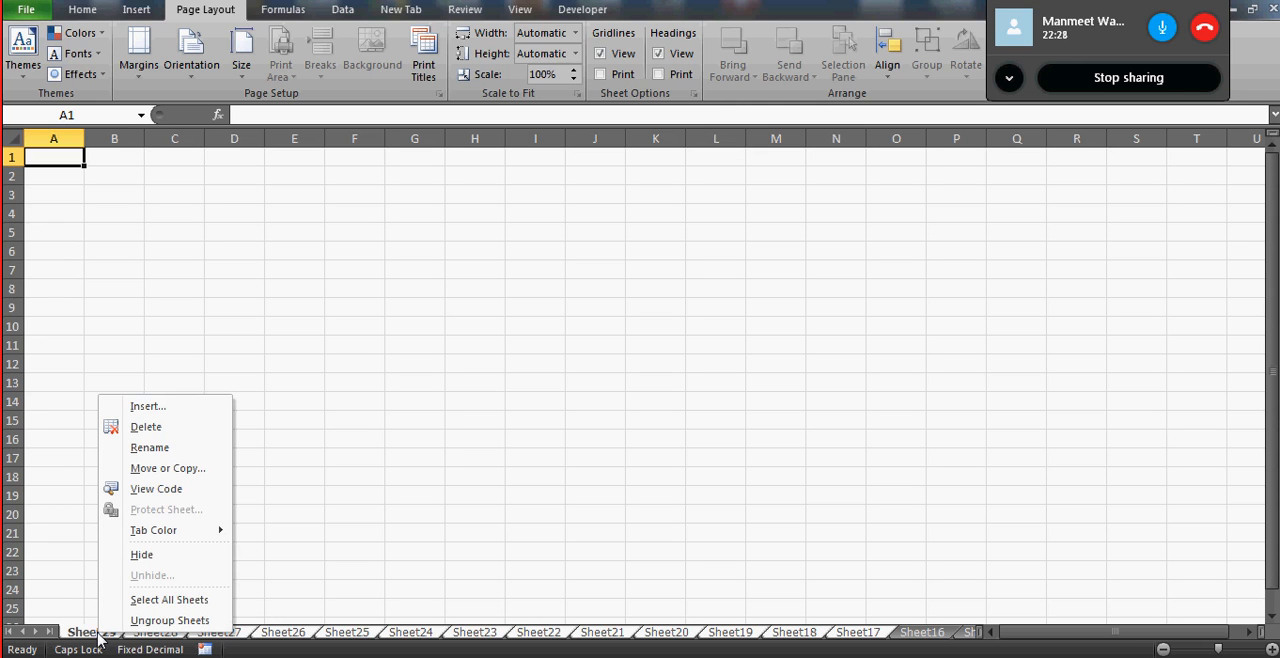
left_click(158, 428)
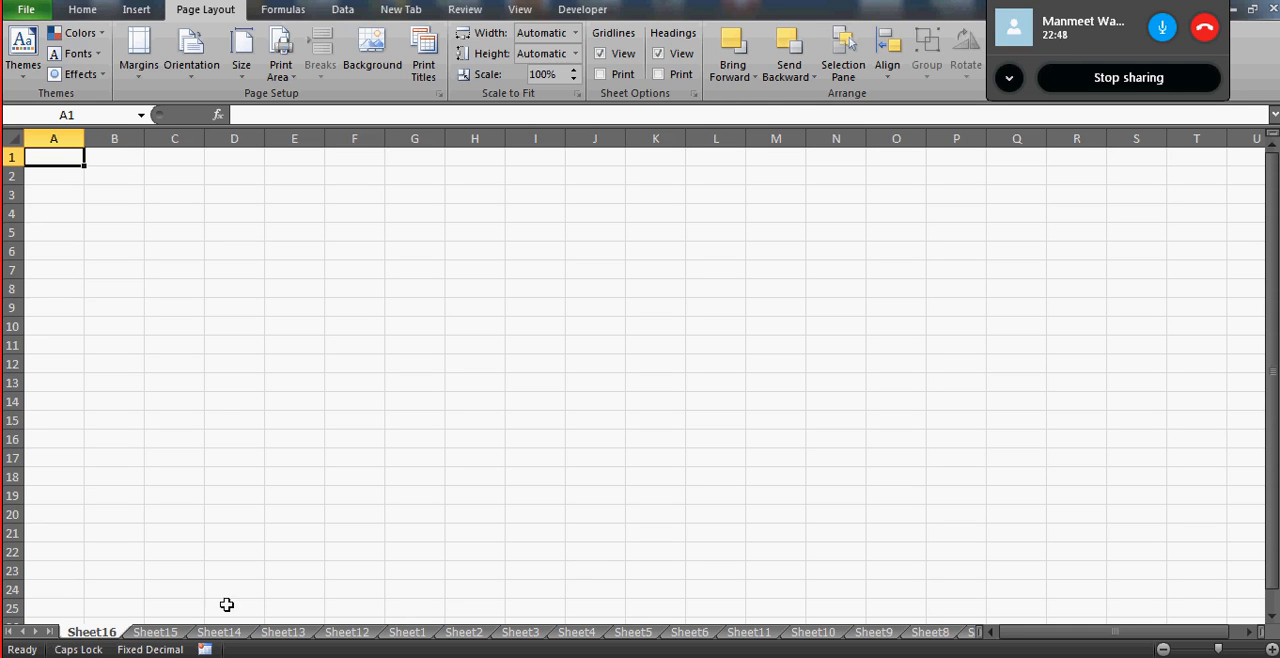
- Group the sheets from Sheet16 through Sheet9 and permanently delete them together, including their data
left_click(873, 633, "shift")
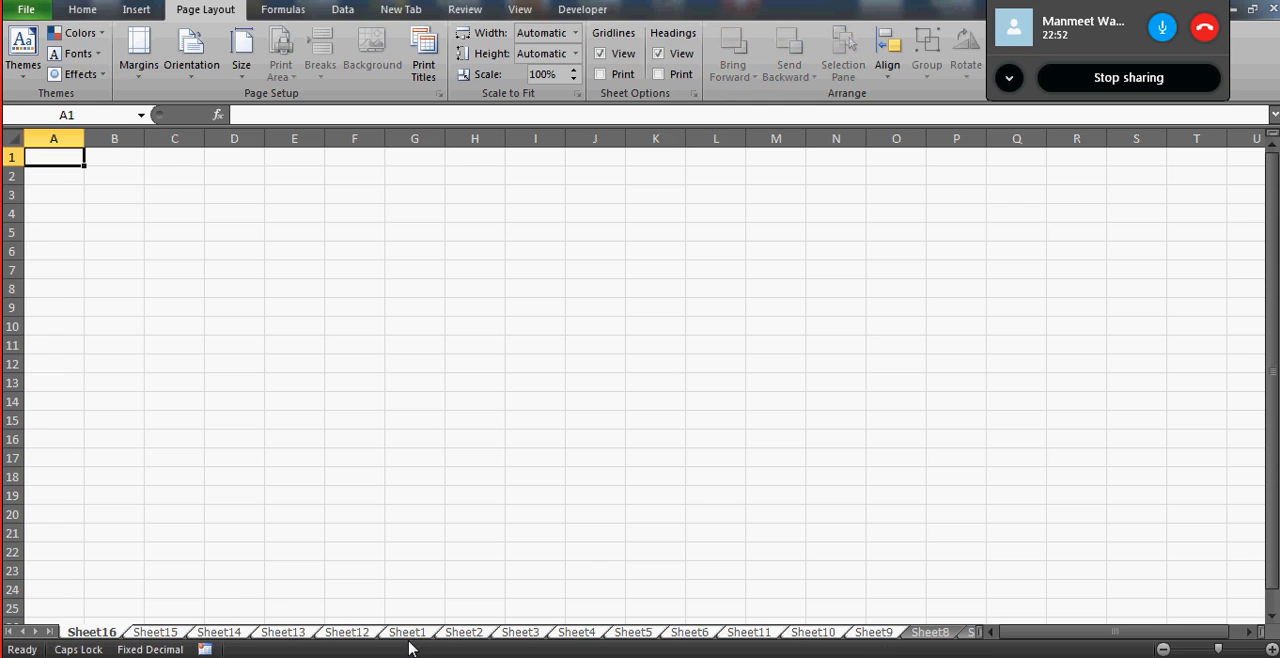
right_click(228, 634)
left_click(274, 422)
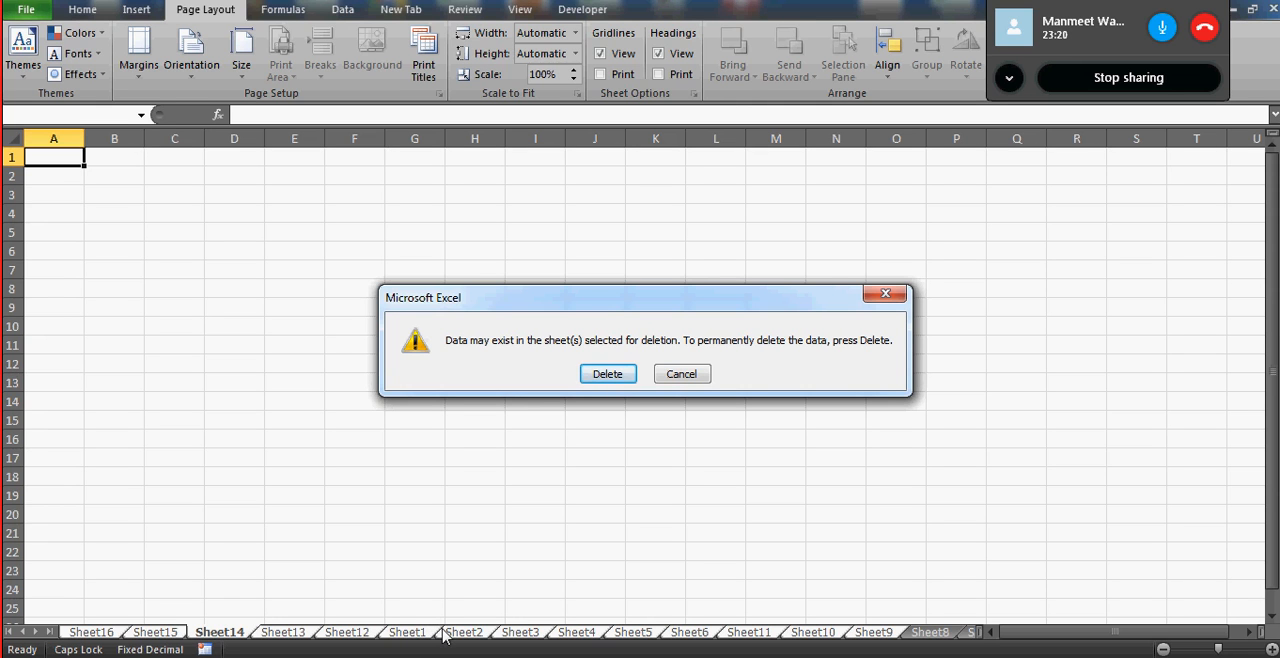
left_click(605, 375)
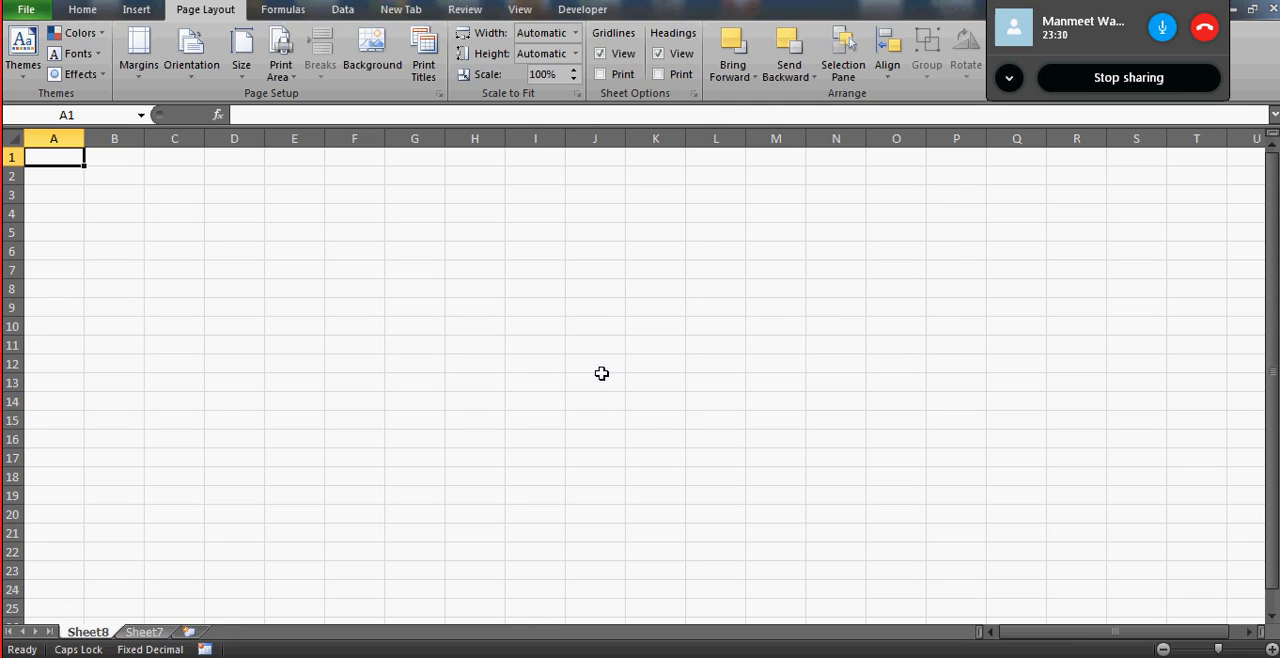
- Delete Sheet8, and try to delete the only remaining worksheet, Sheet7
right_click(95, 632)
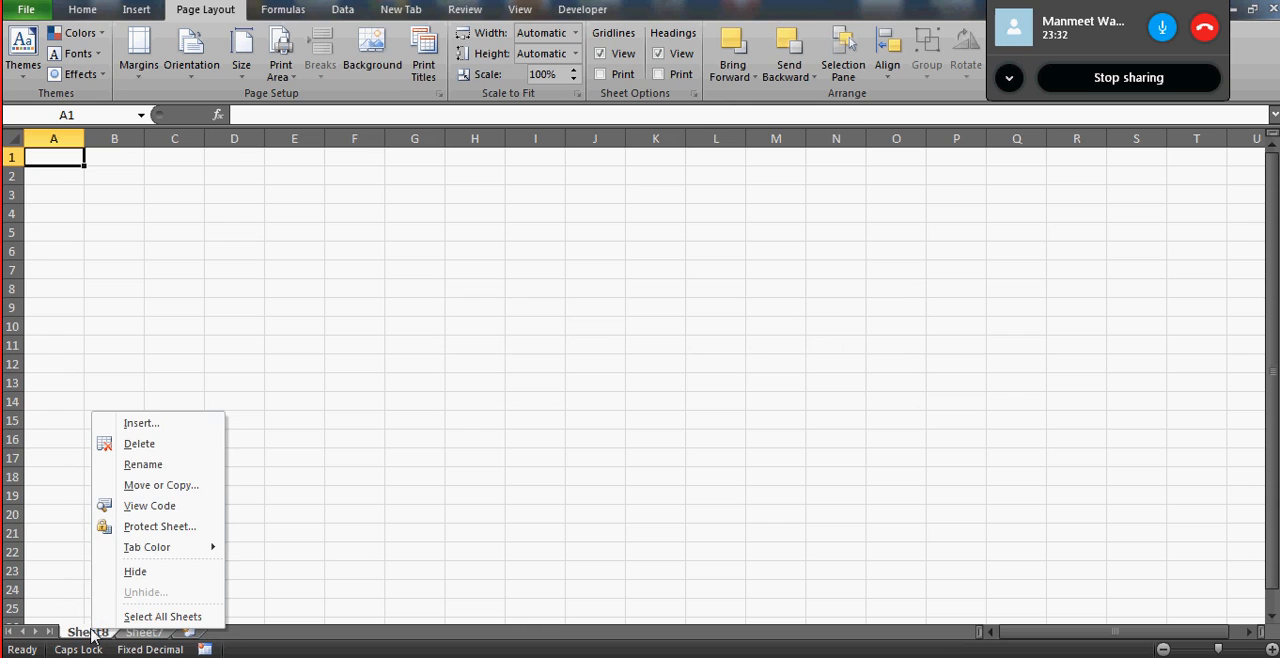
left_click(152, 443)
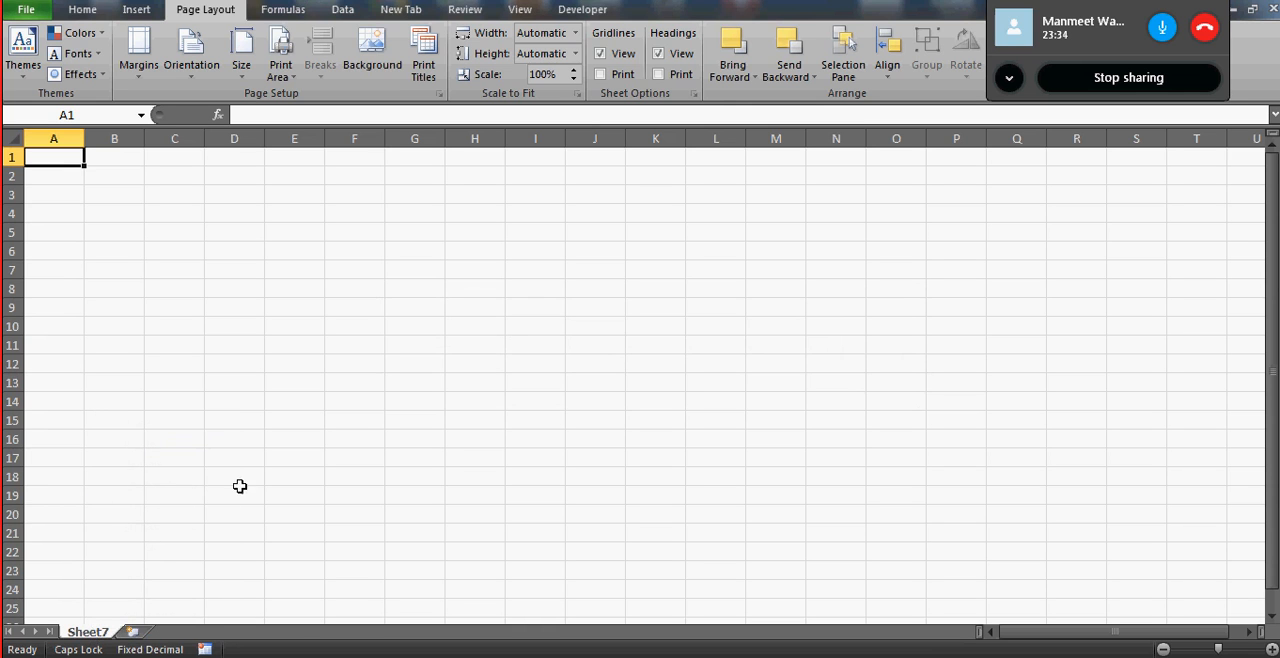
right_click(97, 640)
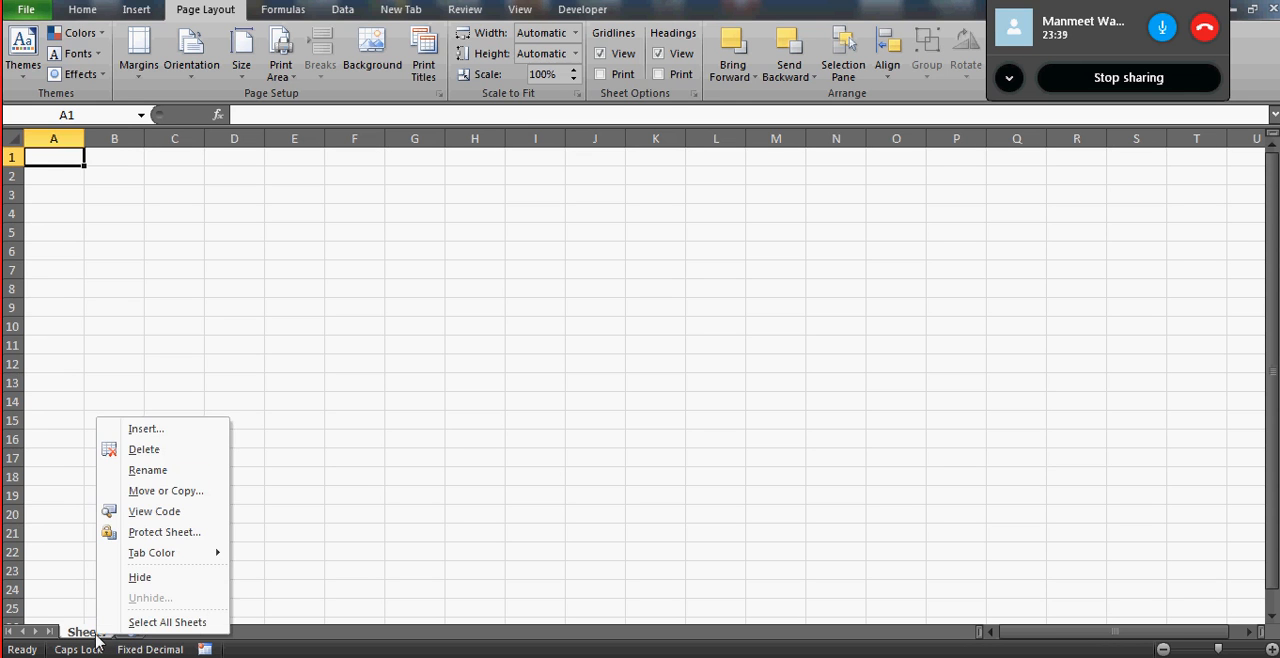
left_click(152, 446)
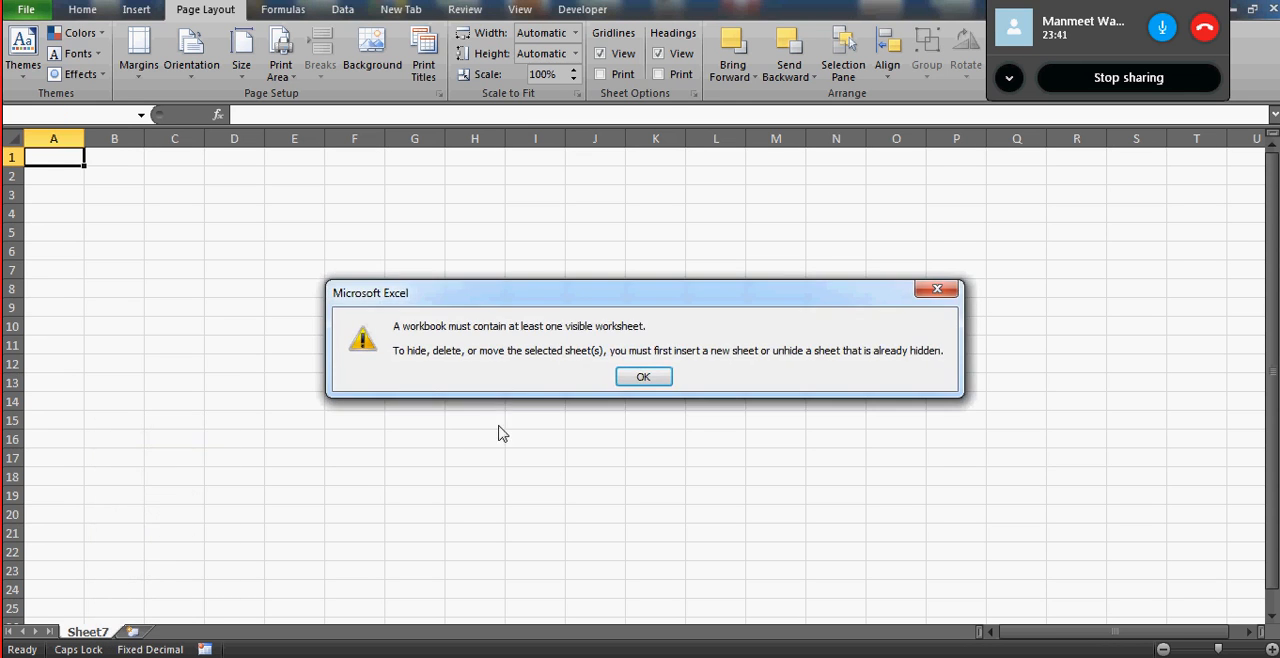
left_click(642, 380)
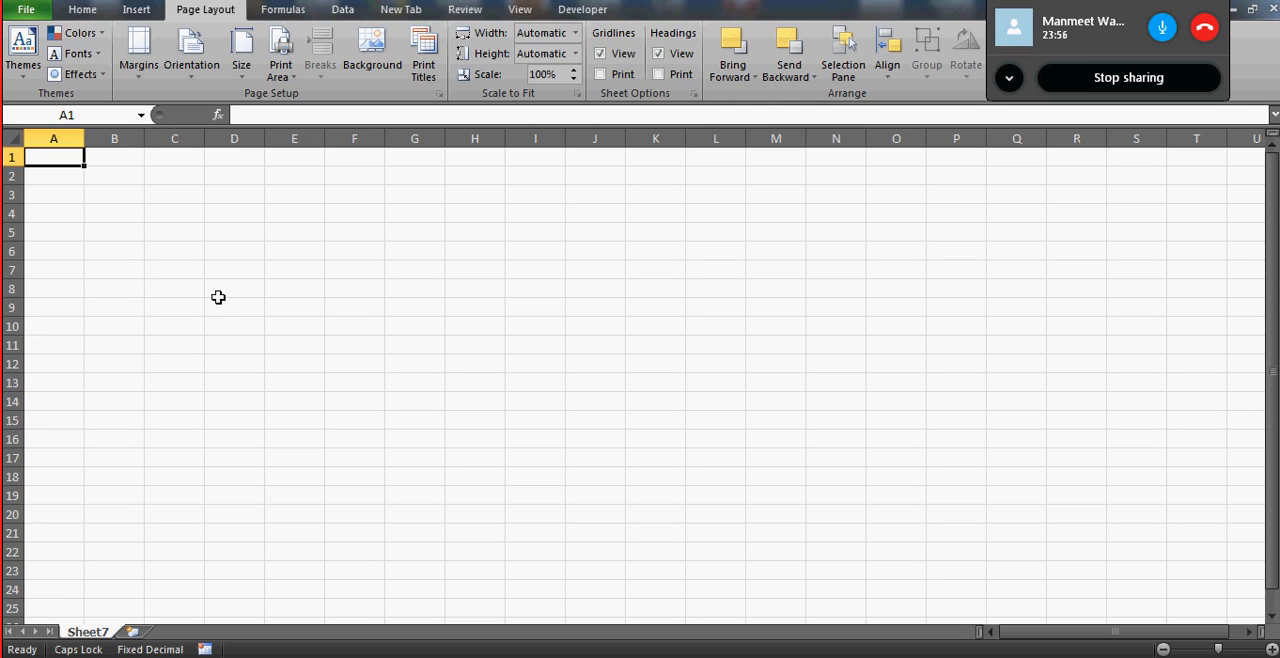
- Enter the note "SHIFT KEYS IS USED TO APPLY ONE ACTION ON MULTIPLE OBJECTS" in cell C2
left_click(170, 175)
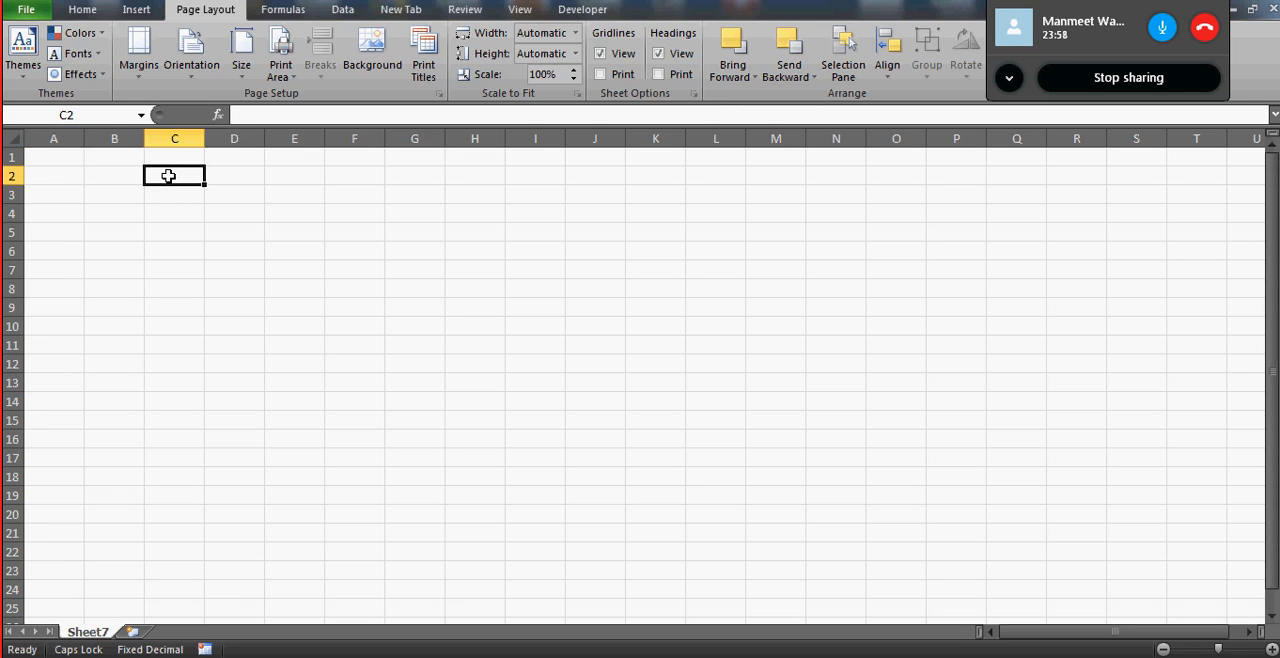
type("SHIFT KEY")
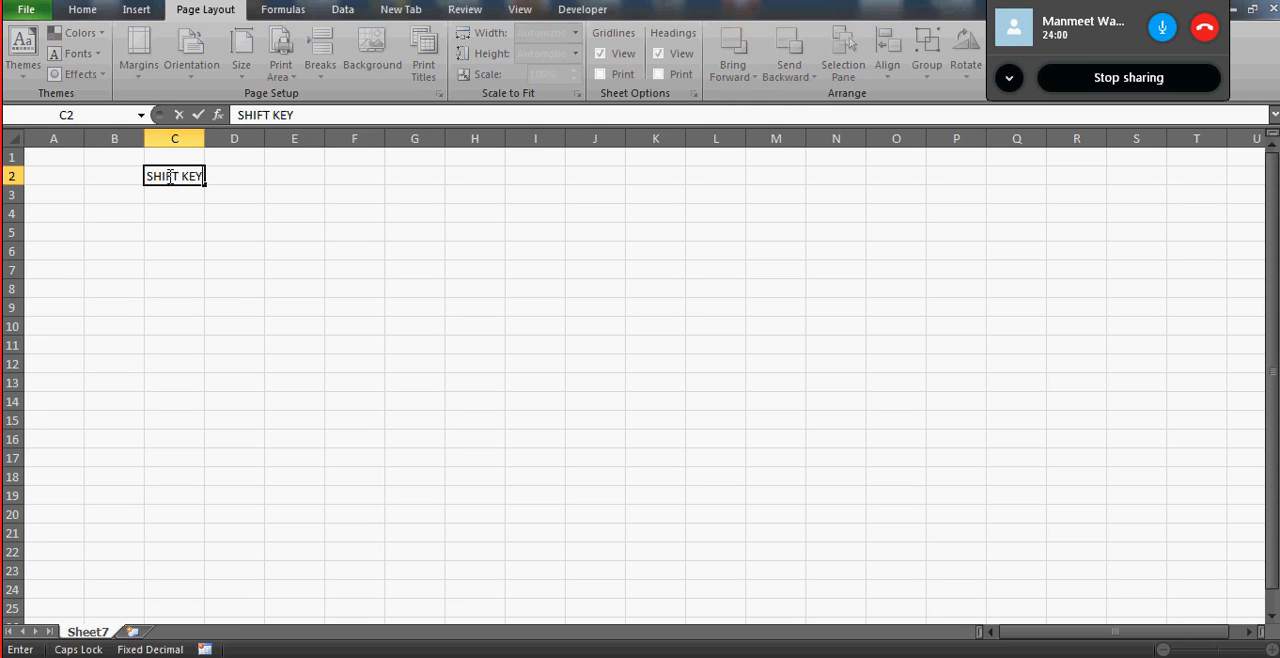
type("S IS USED ")
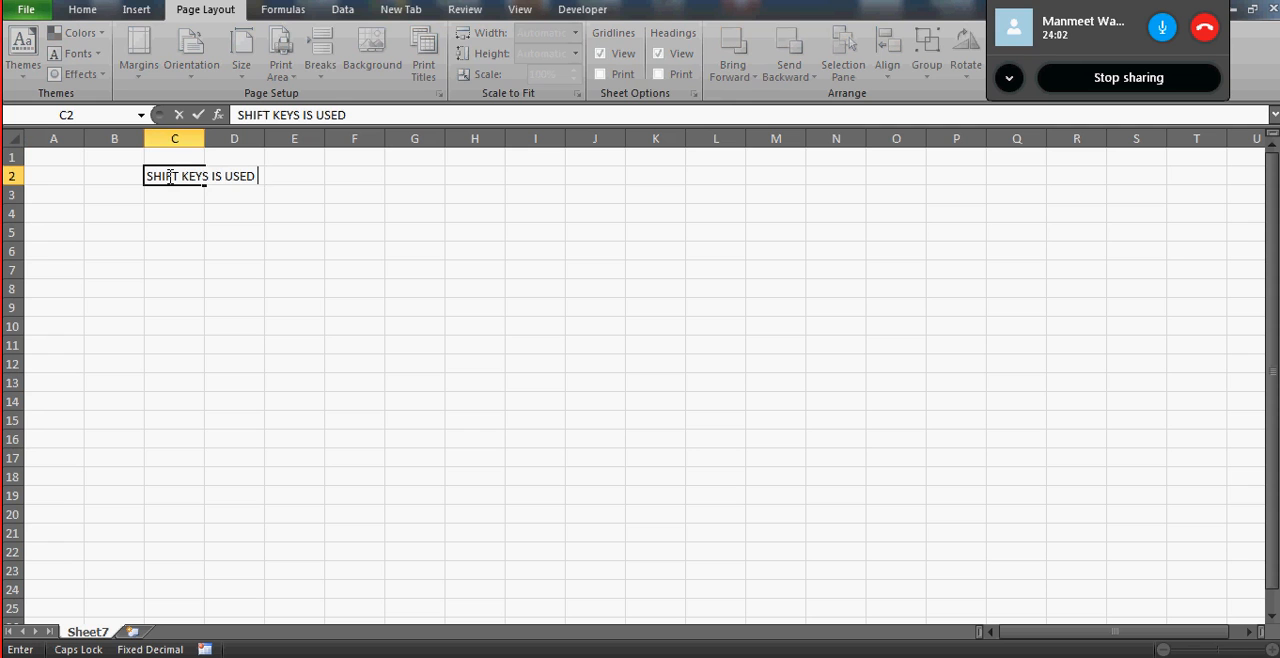
type("TO APPLY ONE ACTION")
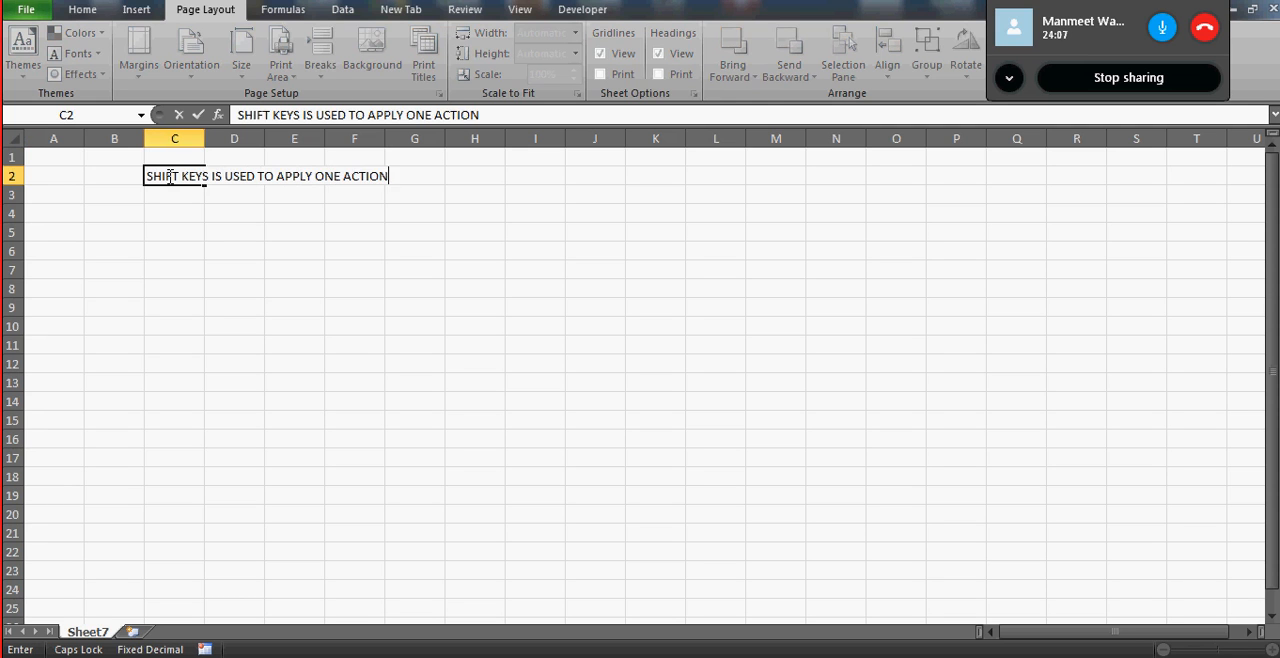
type(" ON MUL")
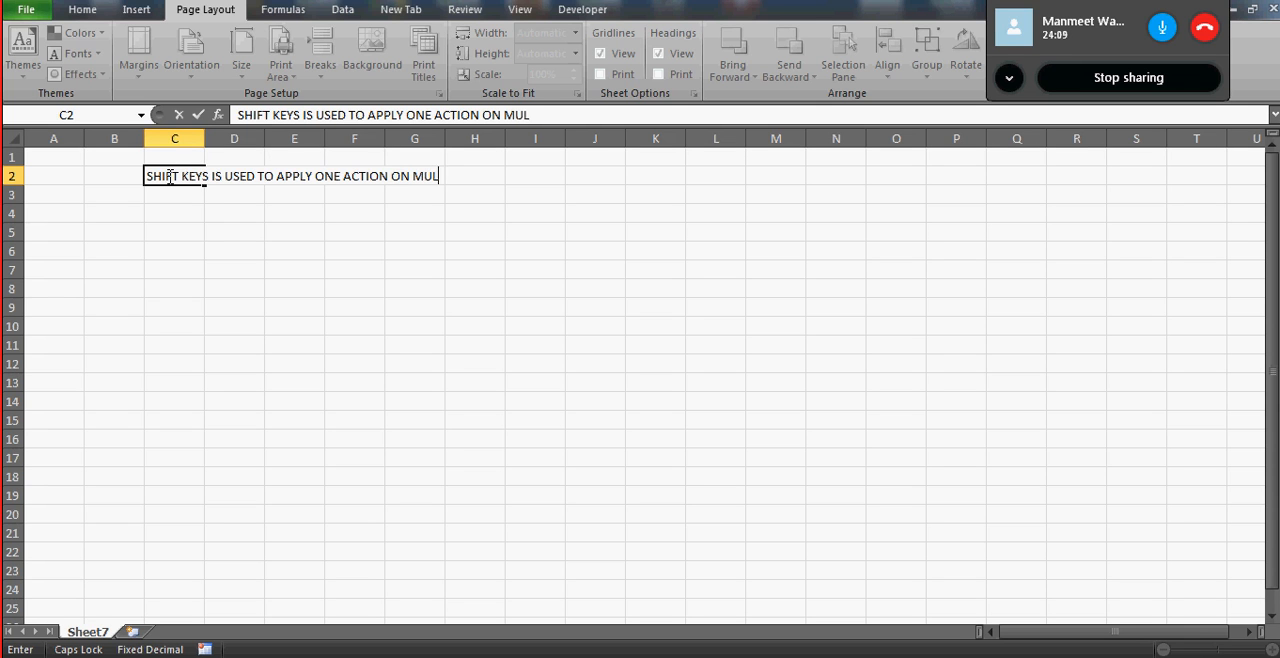
type("TIPLE OBJECTS")
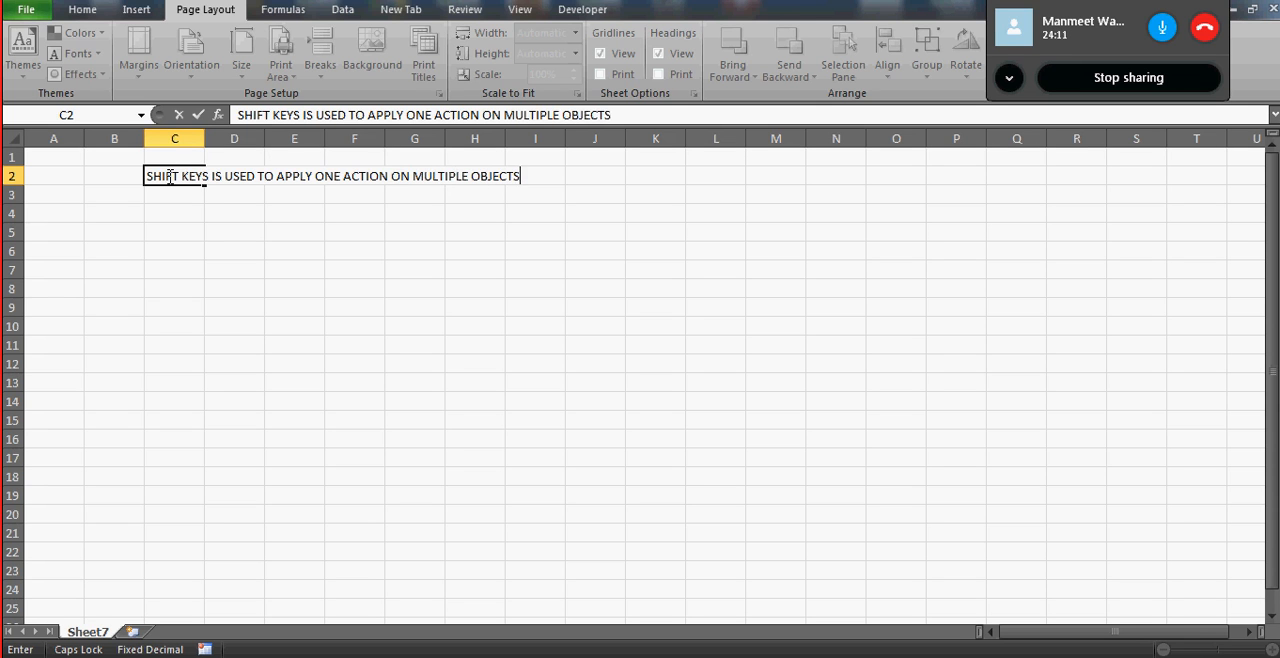
key("Return")
- Select the empty cells from J4 down to J11 as one continuous range
left_click(747, 230)
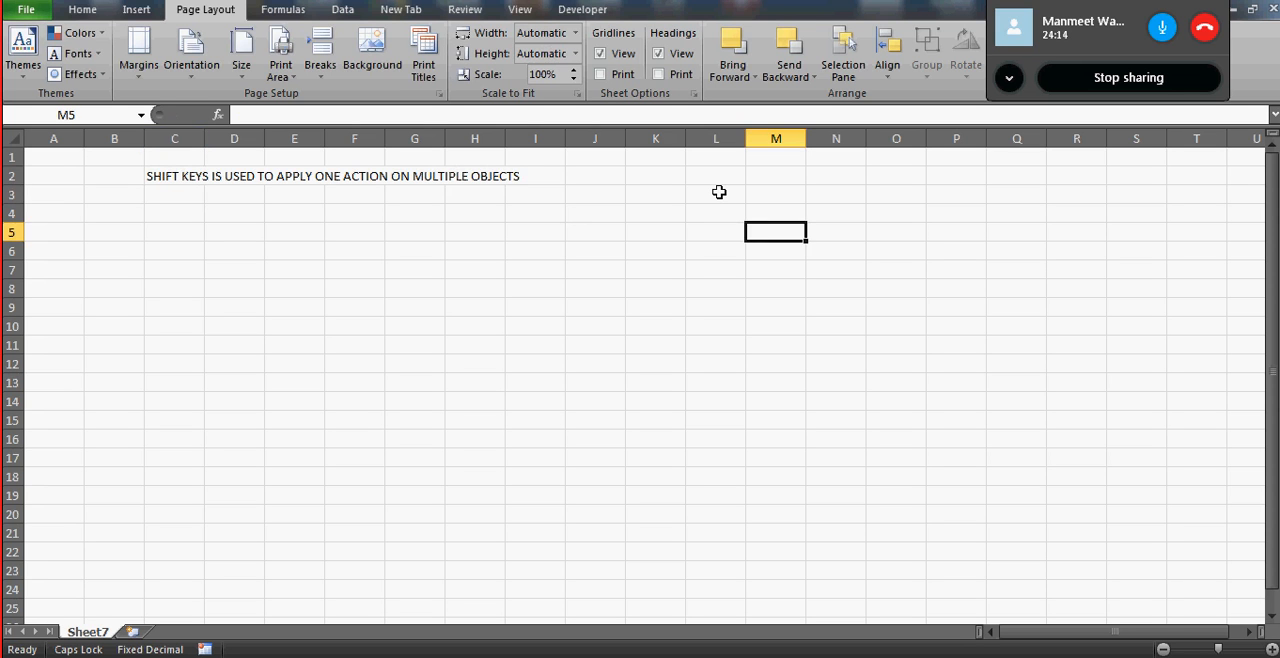
left_click(579, 210)
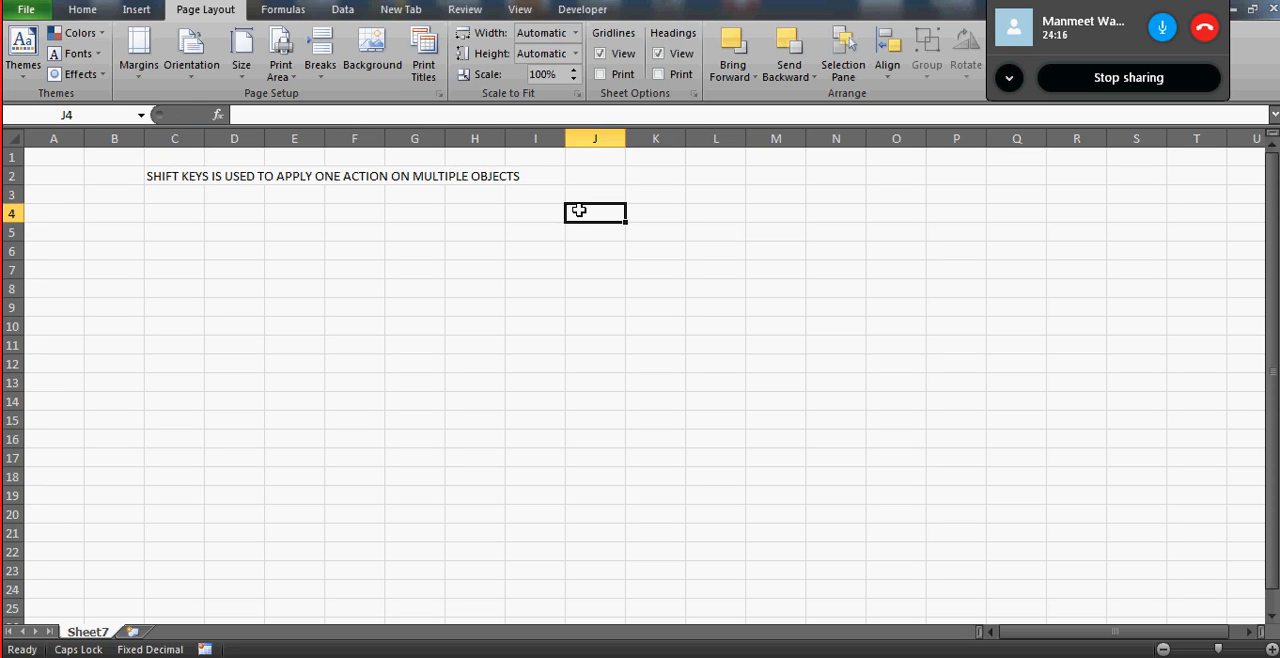
key("shift+Down")
key("shift+Down")
key("shift+Down")
key("shift+Down")
key("shift+Down")
key("shift+Down")
key("shift+Down")
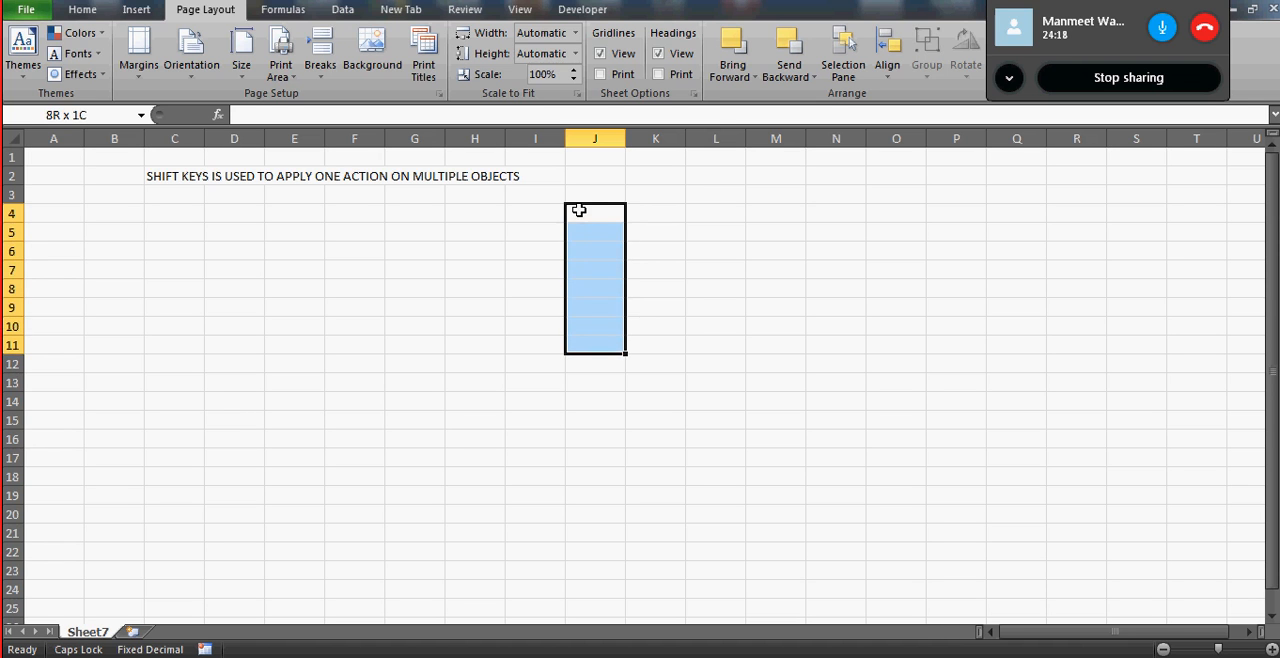
- Enter 56, 44, 33 and 33 in cells J4 to J7, and 22 in J9
left_click(590, 210)
type("56")
key("Return")
type("44")
key("Return")
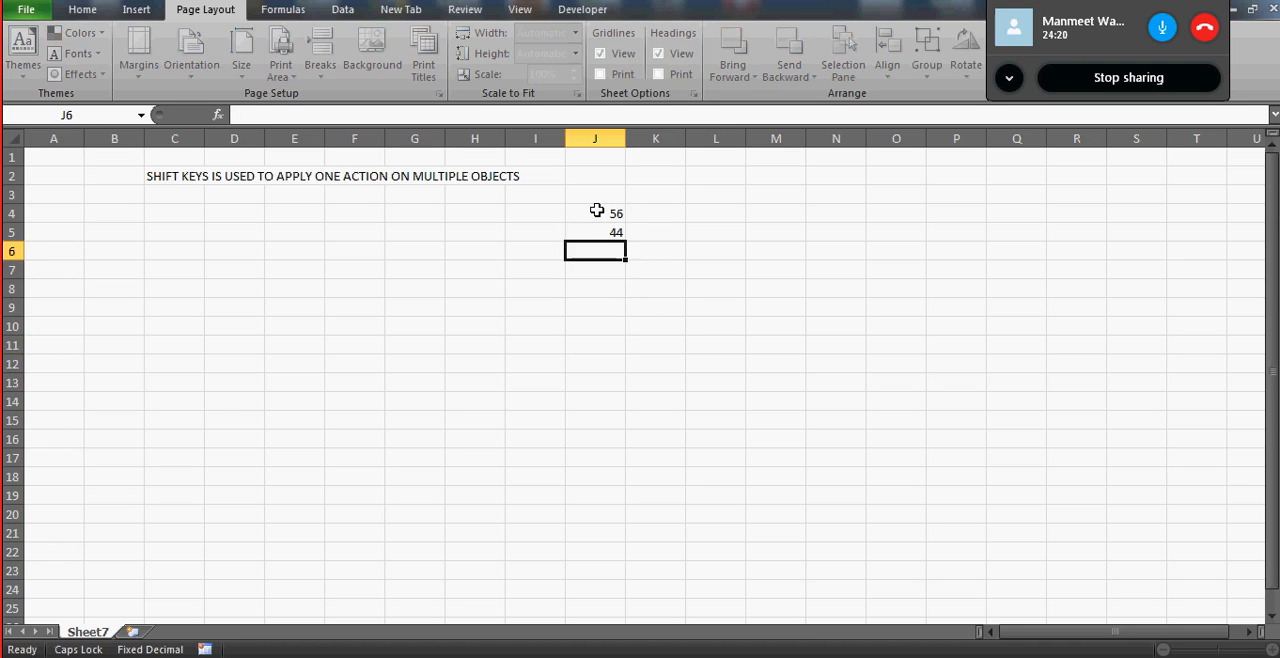
type("33")
key("Return")
type("33")
key("Return")
key("Return")
type("22")
key("Return")
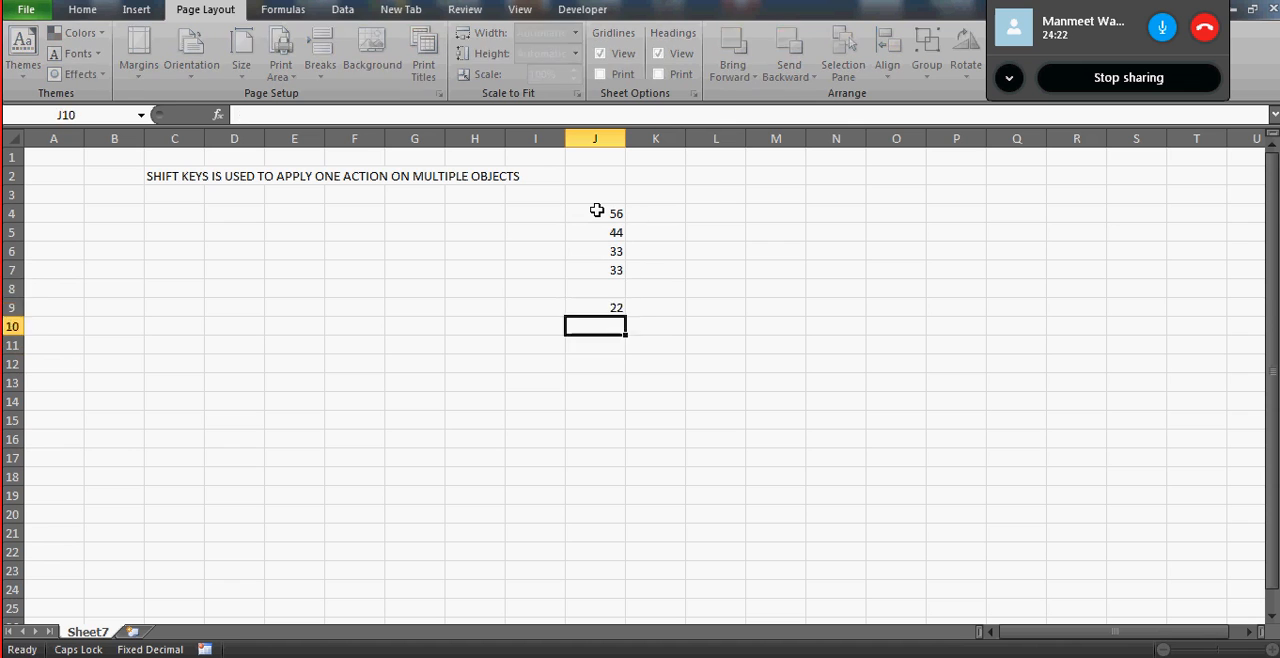
- Complete the number list with 45 in J8, 77 in J10 and 88 in J11
key("Up")
key("Up")
type("45")
key("ctrl+Return")
key("Down")
key("Down")
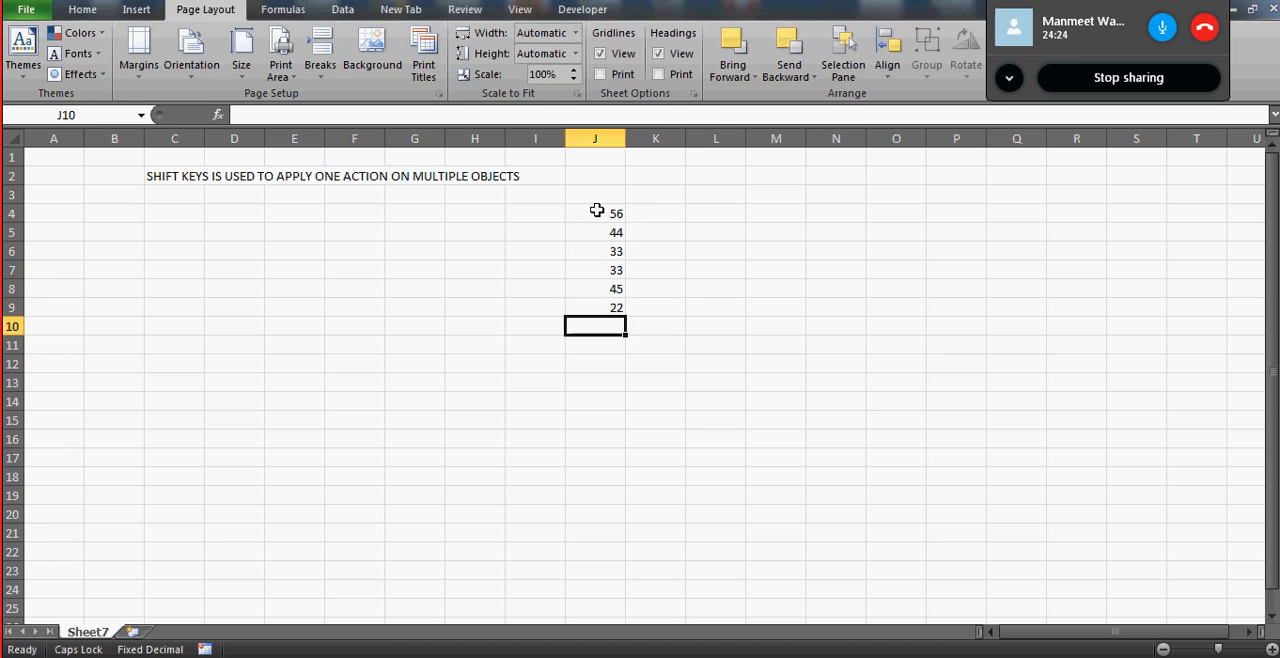
type("77")
key("Return")
type("88")
key("Up")
- Enter the heading "NUMBER" in cell J3, above the list of numbers
left_click(605, 208)
key("Up")
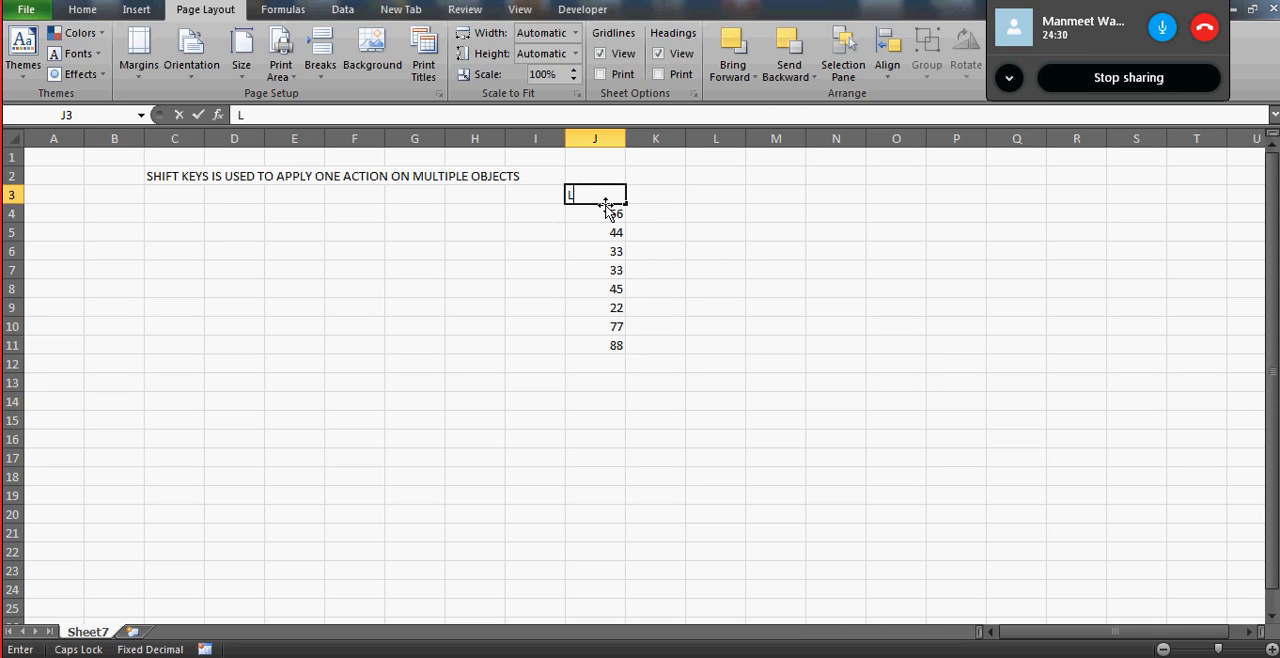
type("UNI")
key("BackSpace")
key("BackSpace")
key("BackSpace")
type("NUMBER")
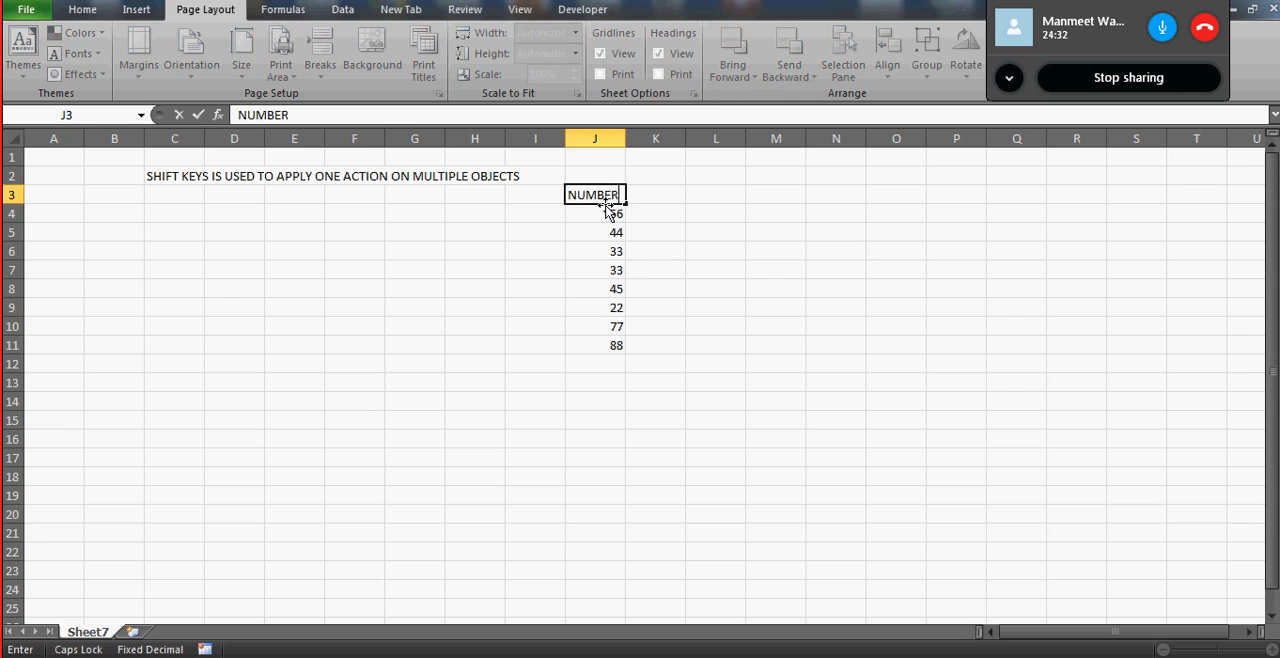
key("Return")
- Put a thick box border around the heading and number list in J3:J11
key("Up")
key("ctrl+shift+Down")
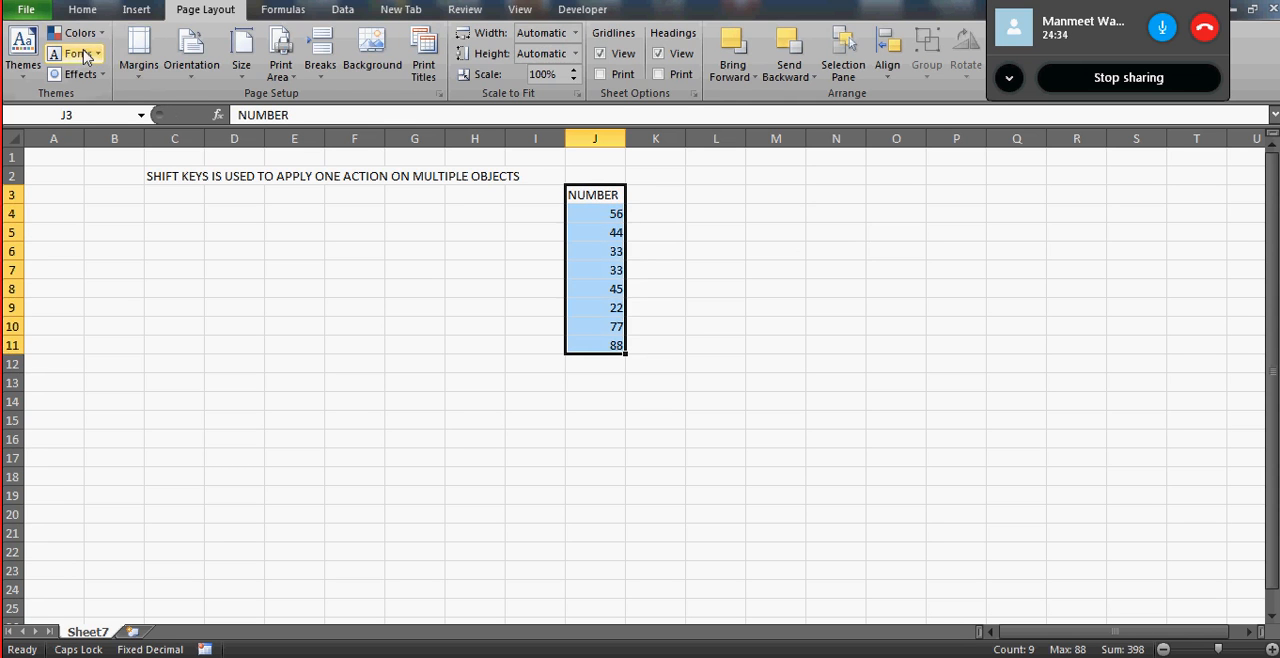
left_click(80, 10)
left_click(257, 68)
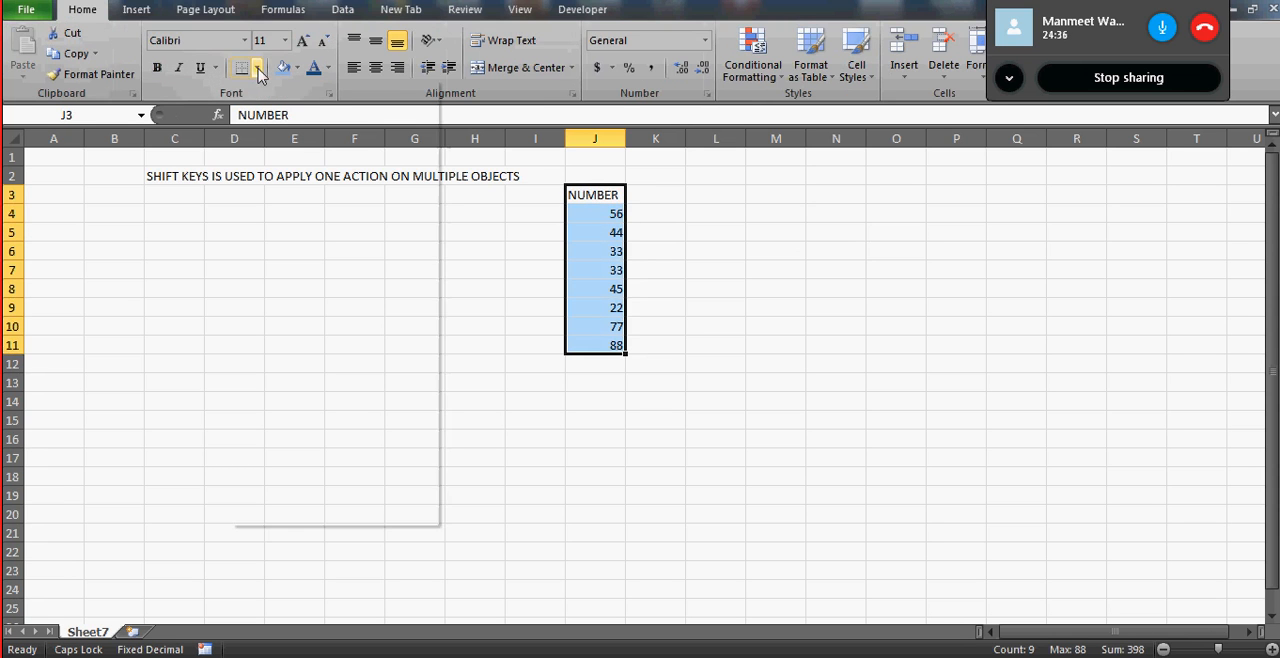
left_click(285, 260)
left_click(645, 220)
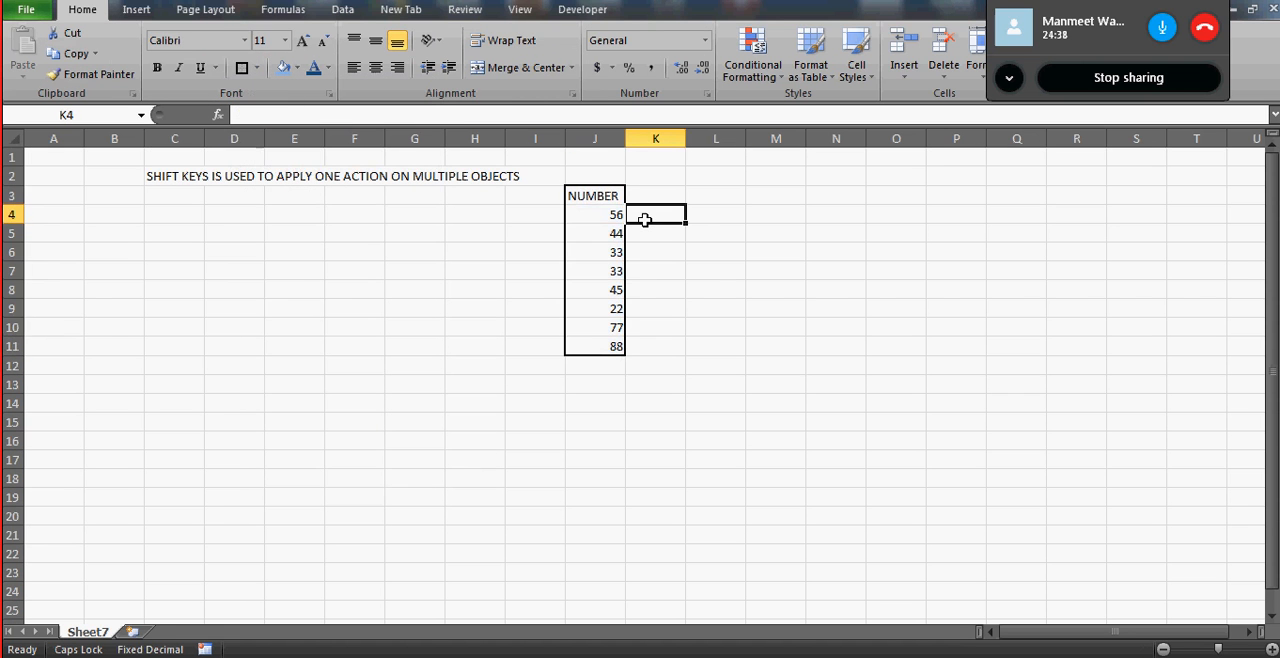
- Delete the entire column J that holds the numbers, and undo the deletion
key("Left")
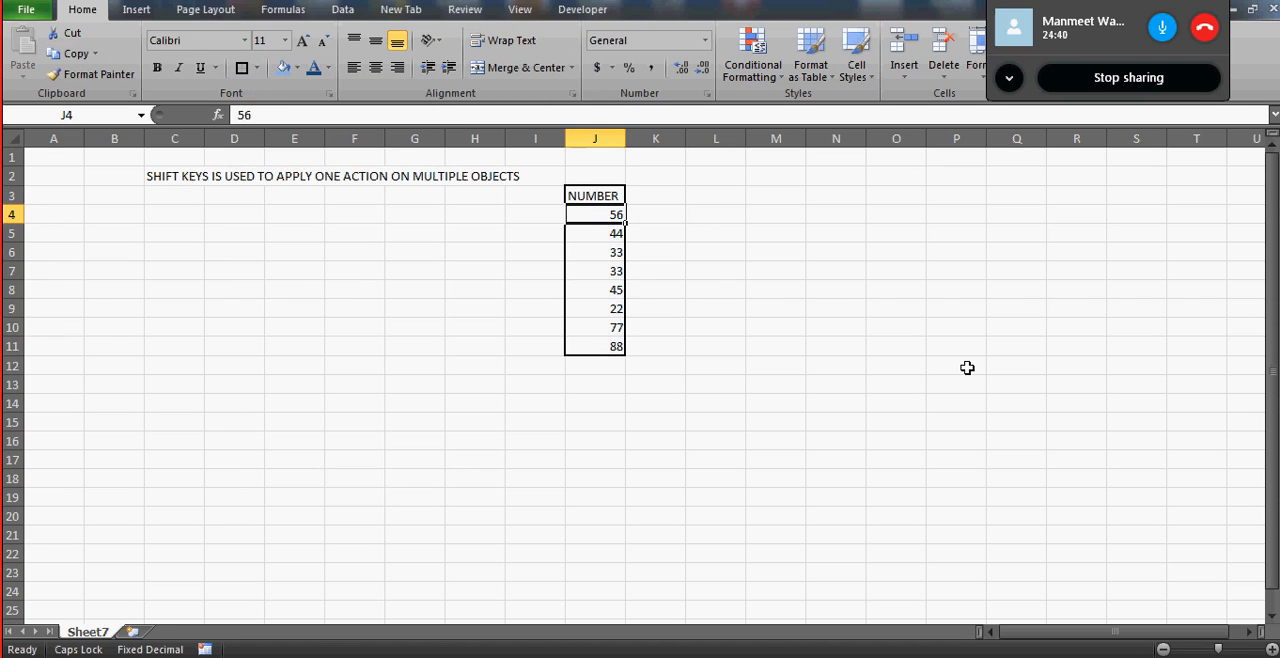
left_click(598, 134)
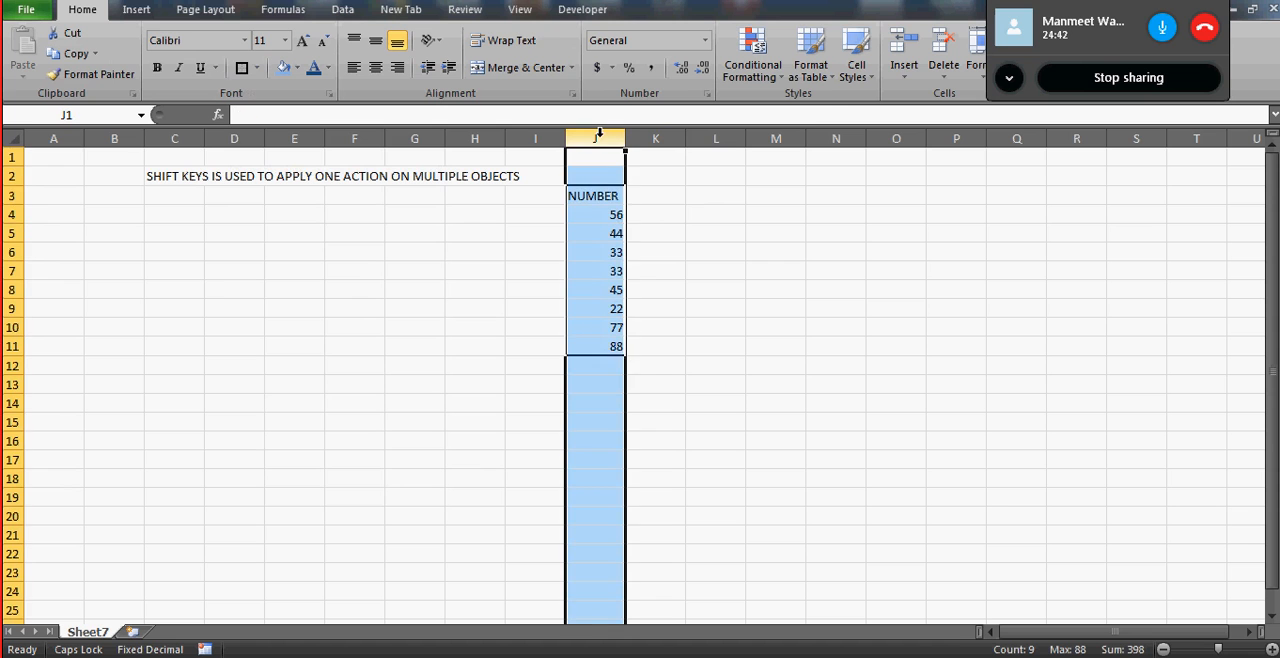
right_click(598, 134)
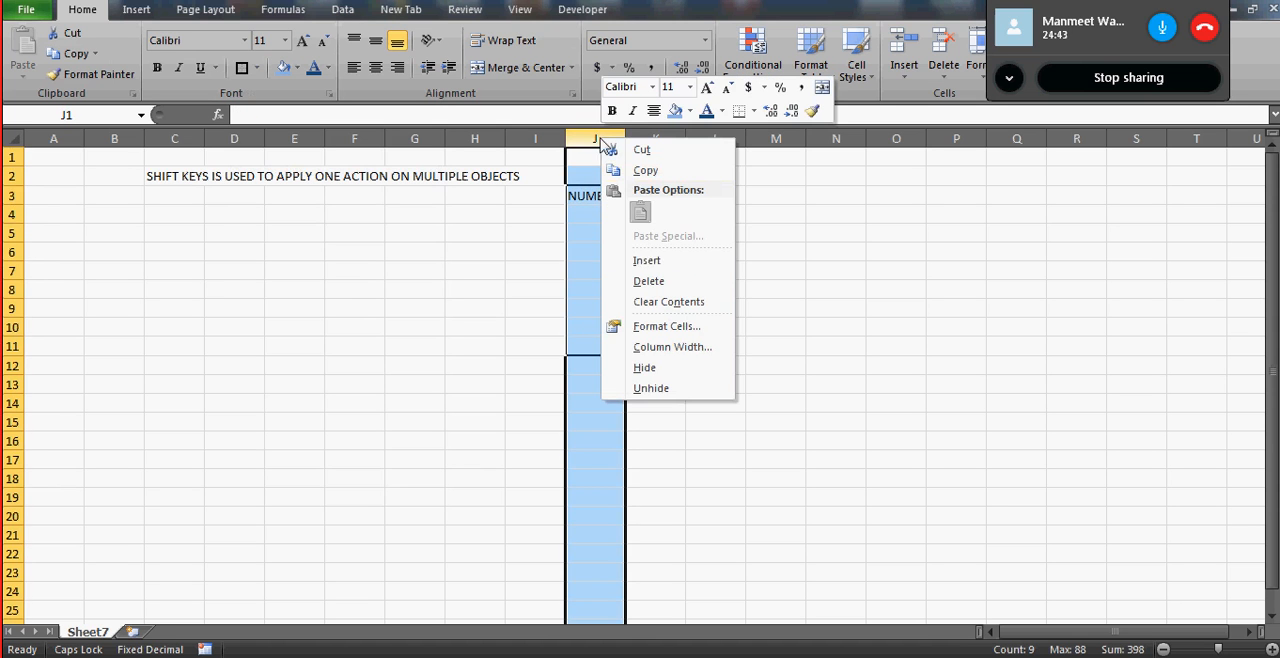
left_click(684, 284)
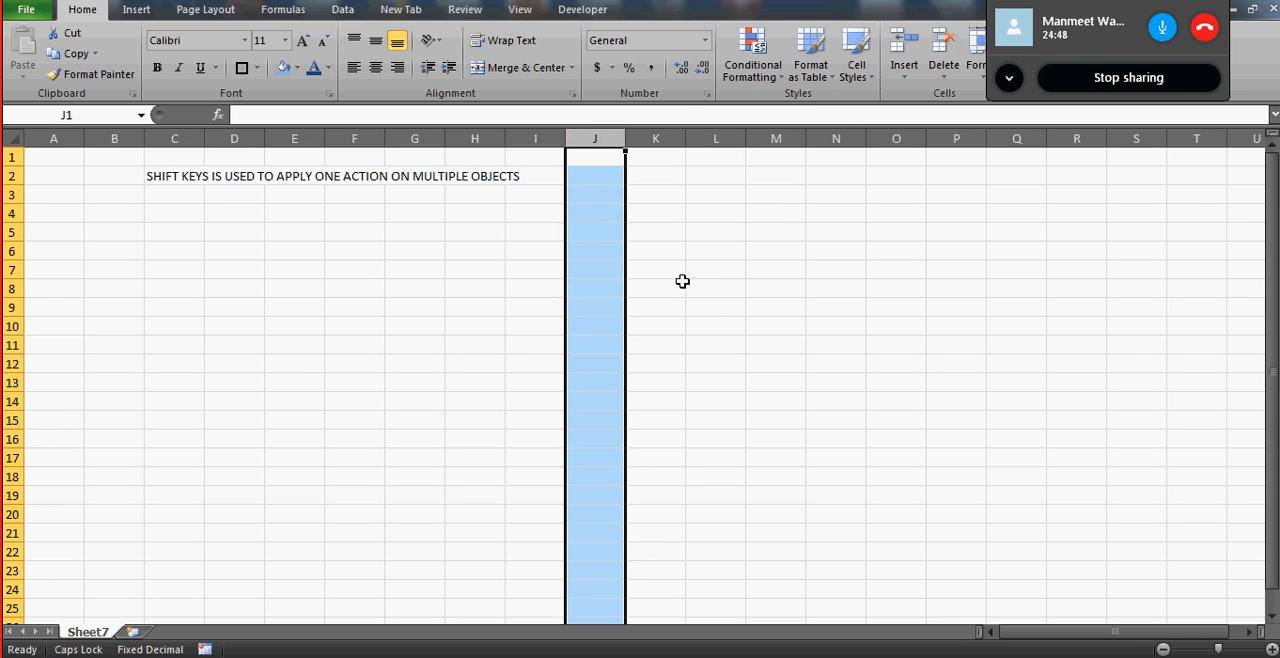
key("ctrl+z")
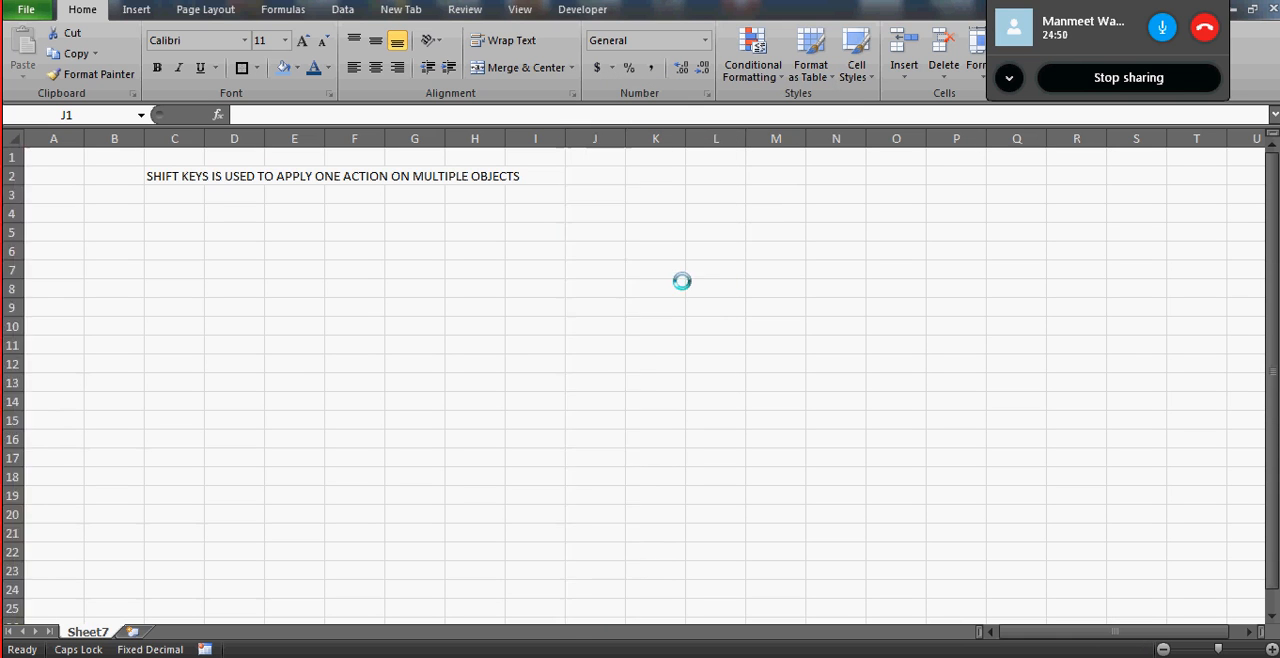
left_click(606, 229)
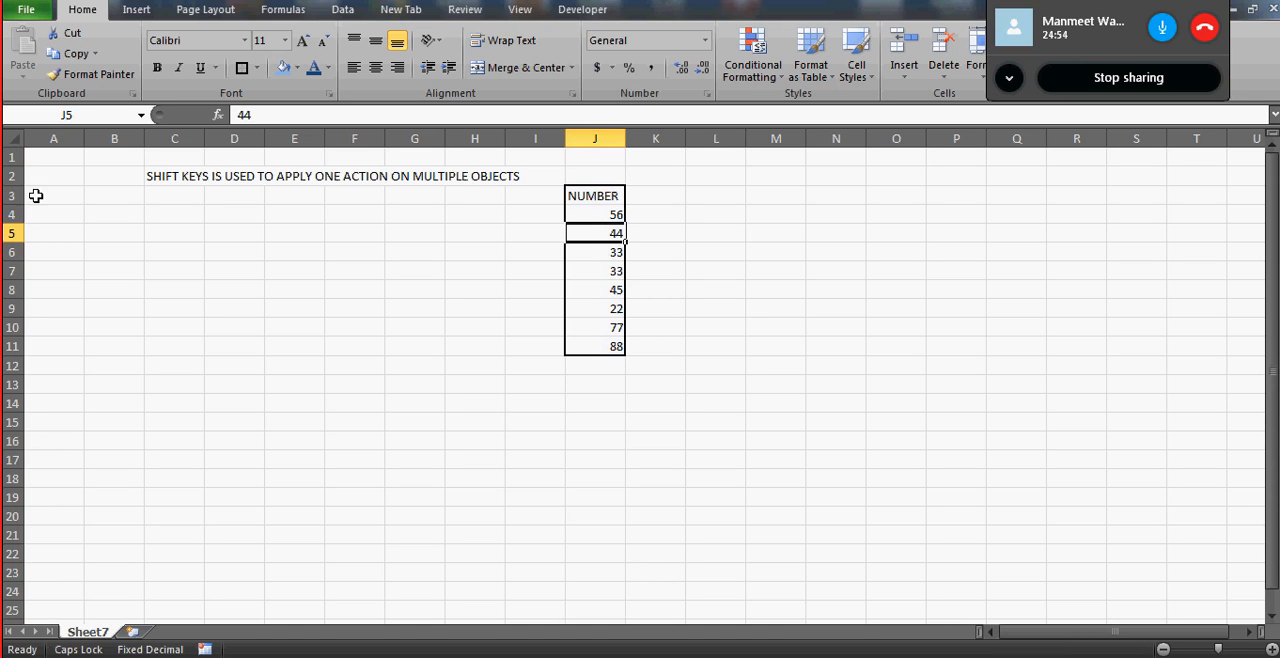
- Note the undo shortcut by entering "UNDO" in A1 and "CTRL+Z" in B1
left_click(58, 155)
type("UNDO")
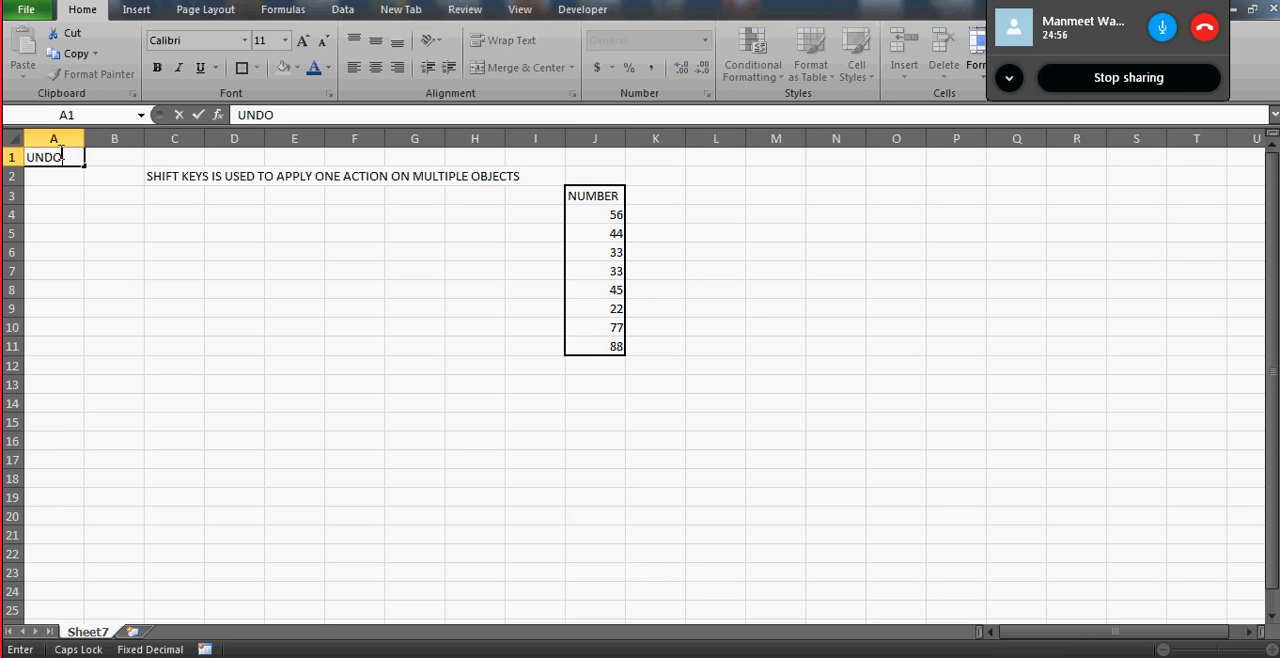
key("Return")
key("Up")
key("Right")
type("CLR")
key("BackSpace")
key("BackSpace")
type("R")
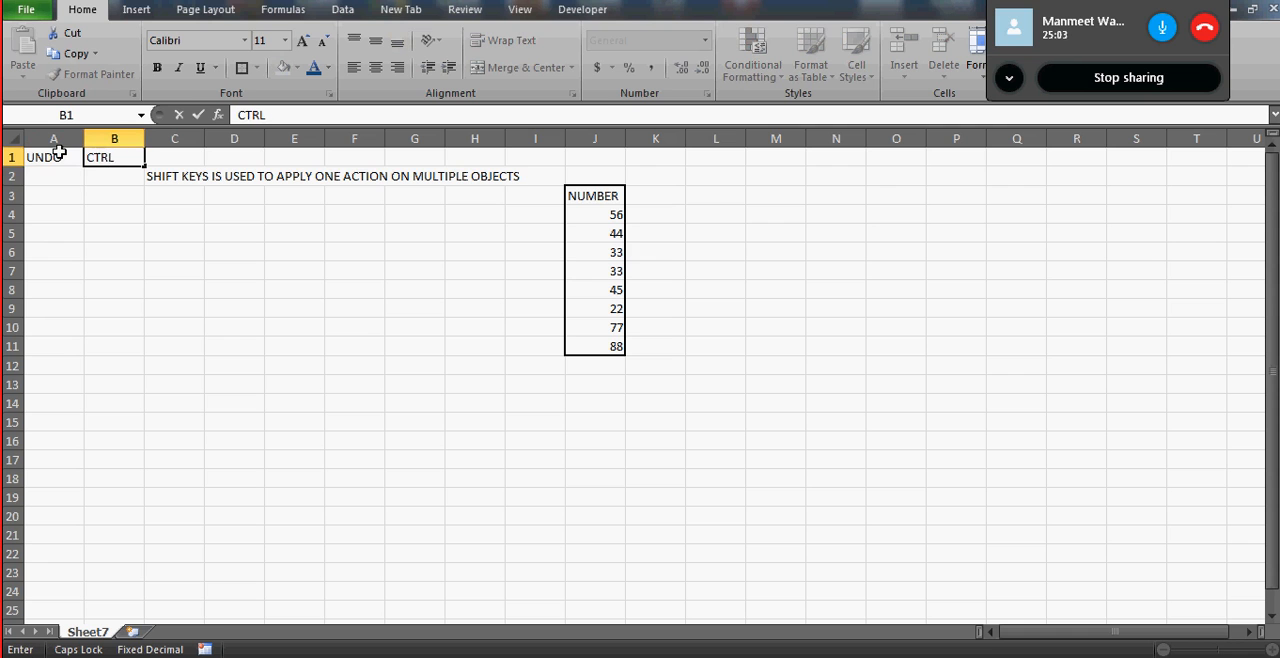
key("ctrl+Return")
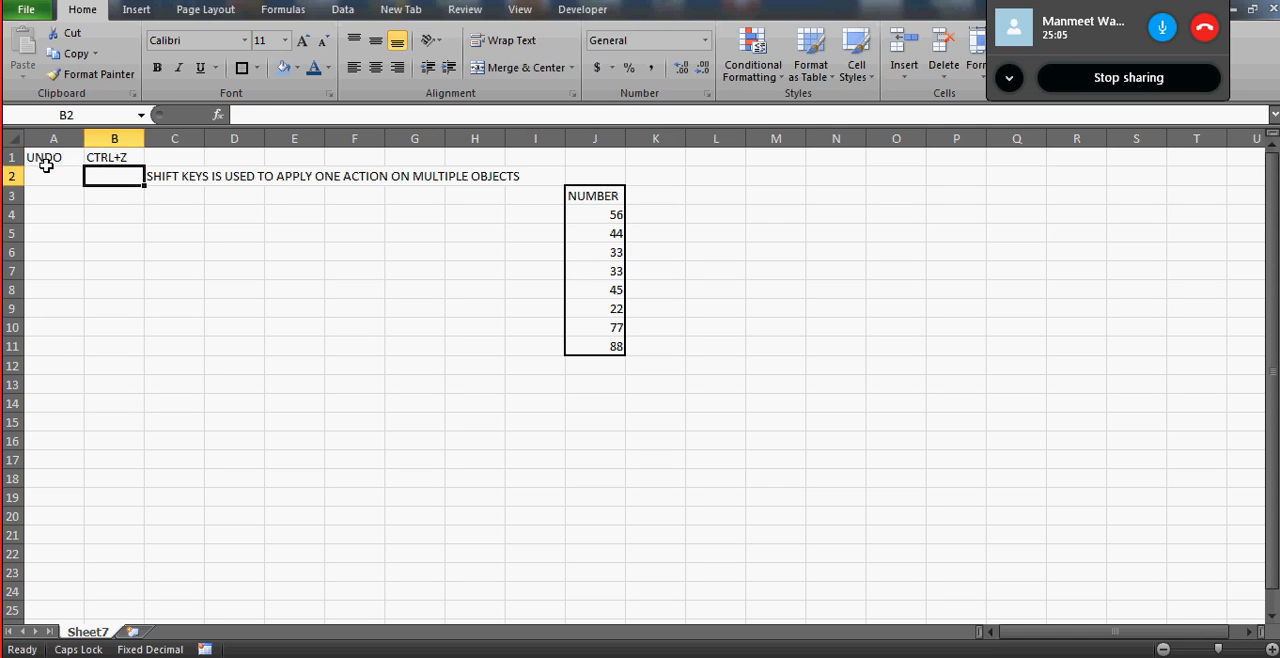
- Enter the label "INSERT SHEET" in cell A2, below the UNDO entry
left_click(46, 162)
left_click(48, 176)
type("INSERT")
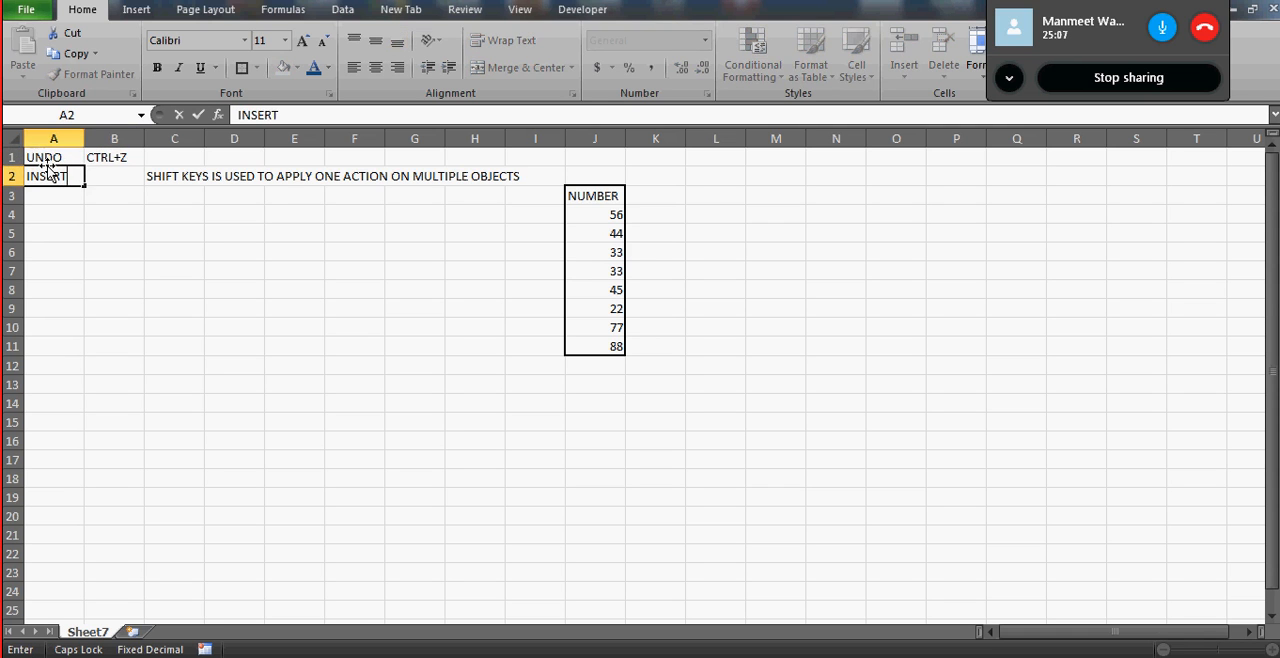
type(" SH")
key("ctrl+Return")
type("TINSERT SHEET")
key("Return")
key("Up")
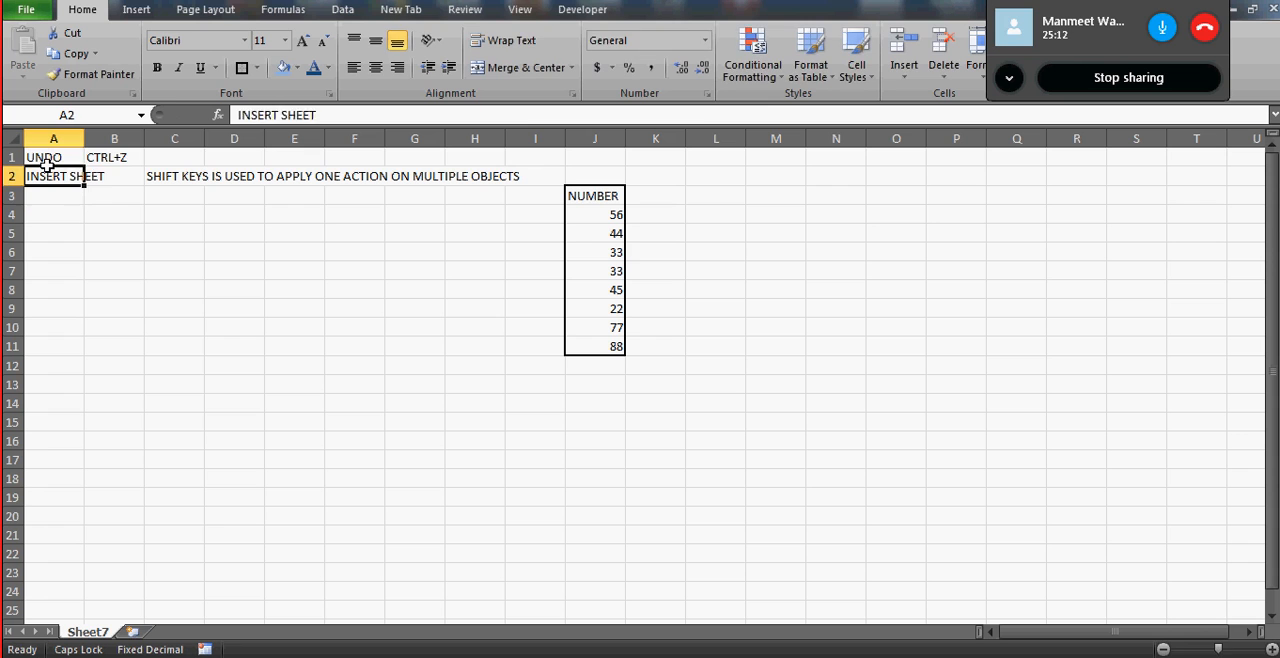
- Enter the shortcut "SHIFT+F11" in B2, and fit the width of column A to its contents
key("Right")
type("SHIFT")
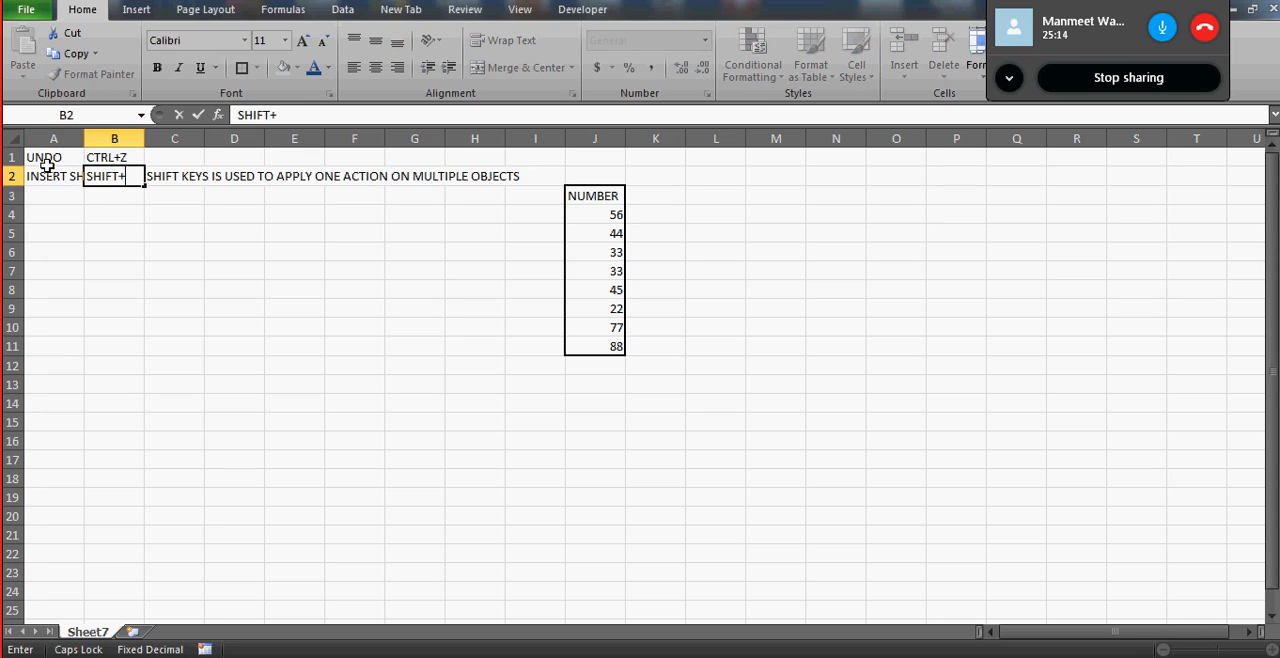
type("+F11")
key("Return")
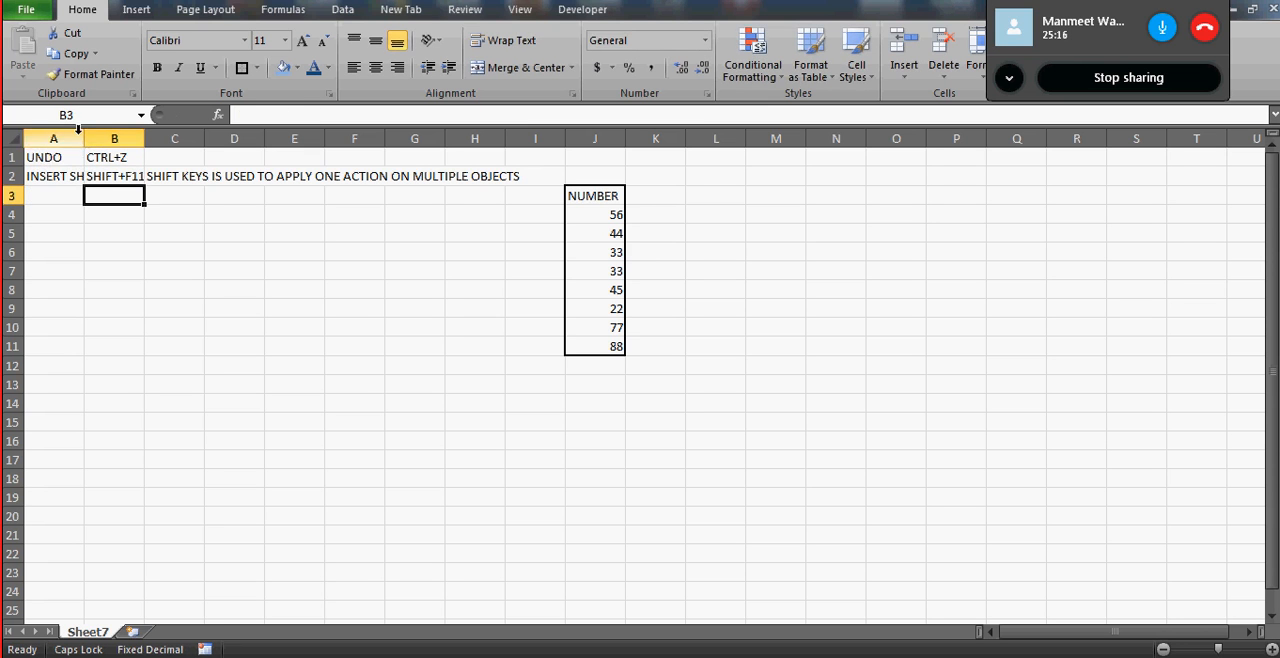
double_click(83, 142)
- Clear the numbers under the NUMBER heading one cell at a time, from J4 down to J9
left_click(645, 212)
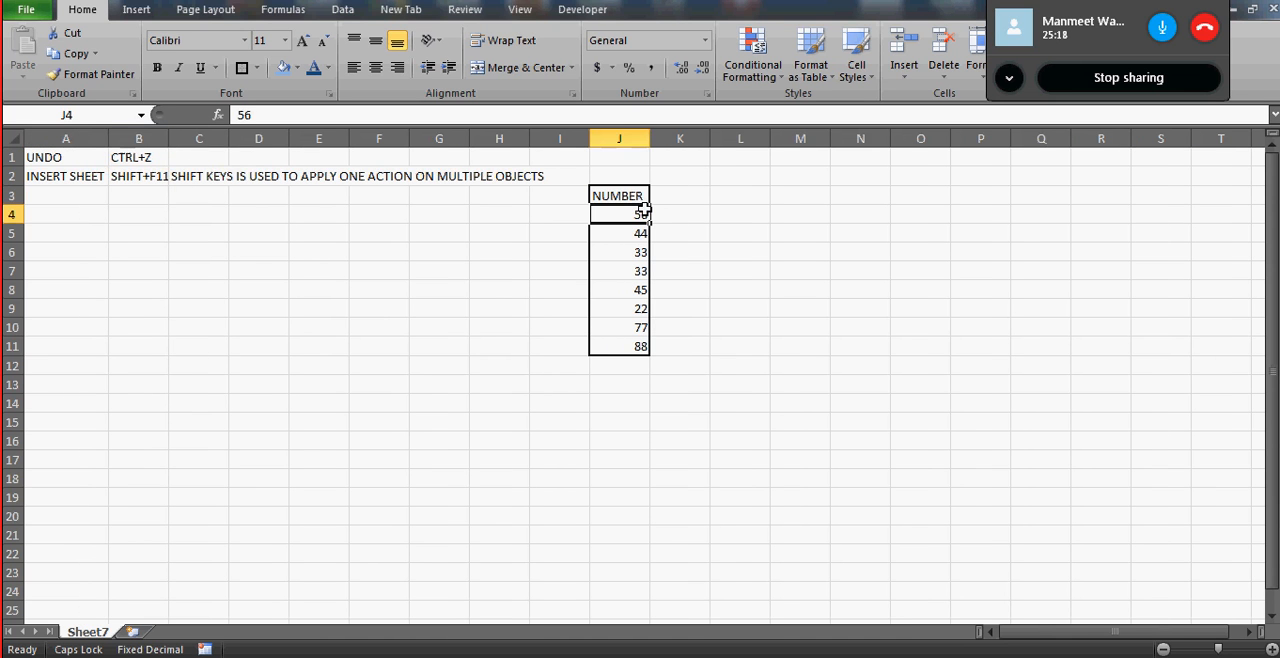
key("Delete")
key("Down")
key("Delete")
key("Down")
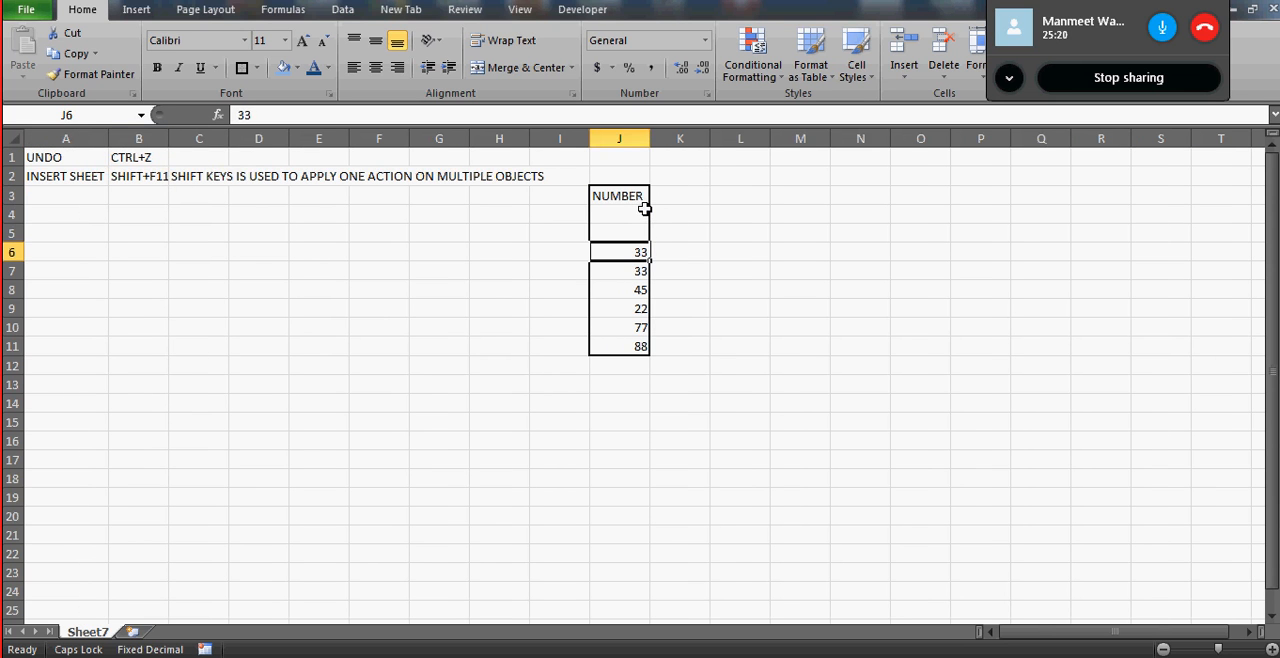
key("Delete")
key("Down")
key("Delete")
key("Down")
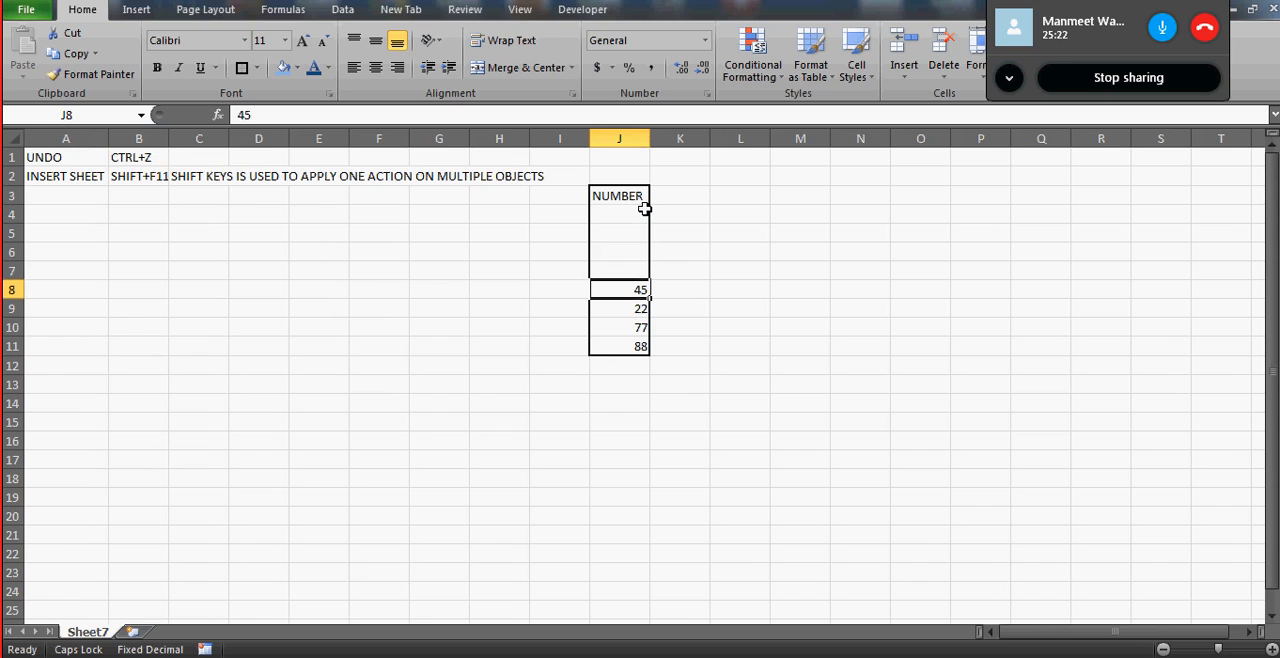
key("Delete")
key("Down")
key("Delete")
- Undo the clearing of the numbers in column J one action after another
key("ctrl+z")
key("ctrl+z")
key("ctrl+z")
key("ctrl+z")
key("ctrl+z")
key("ctrl+z")
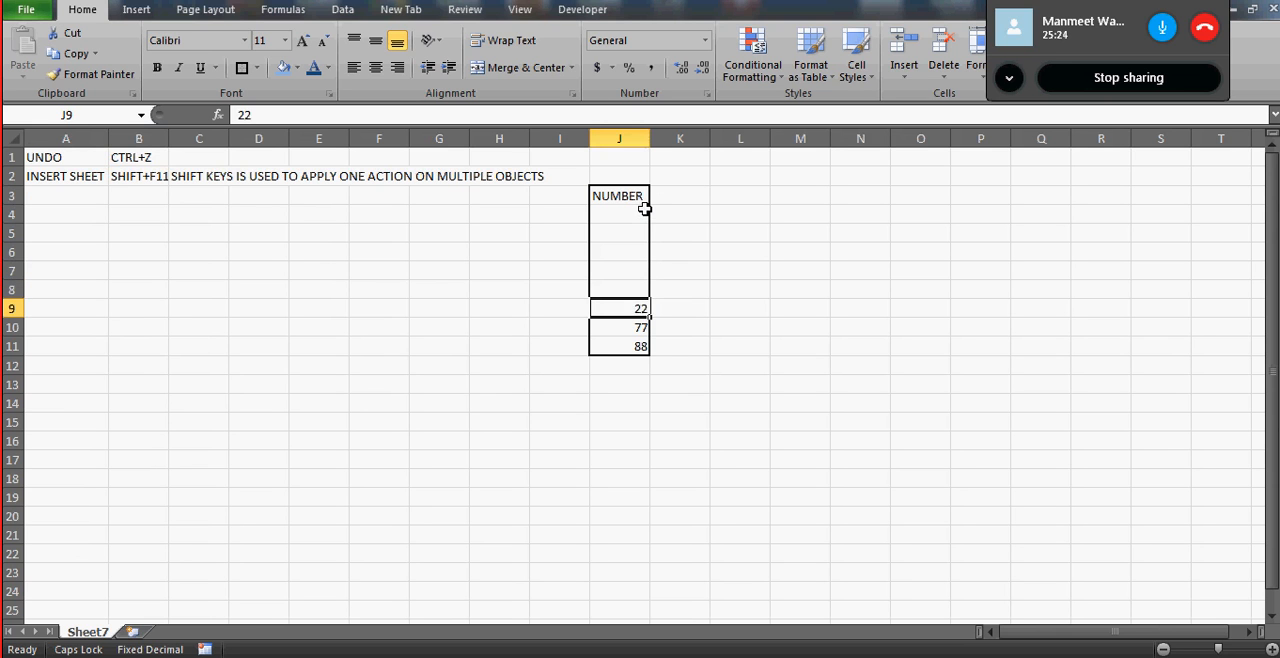
key("Down")
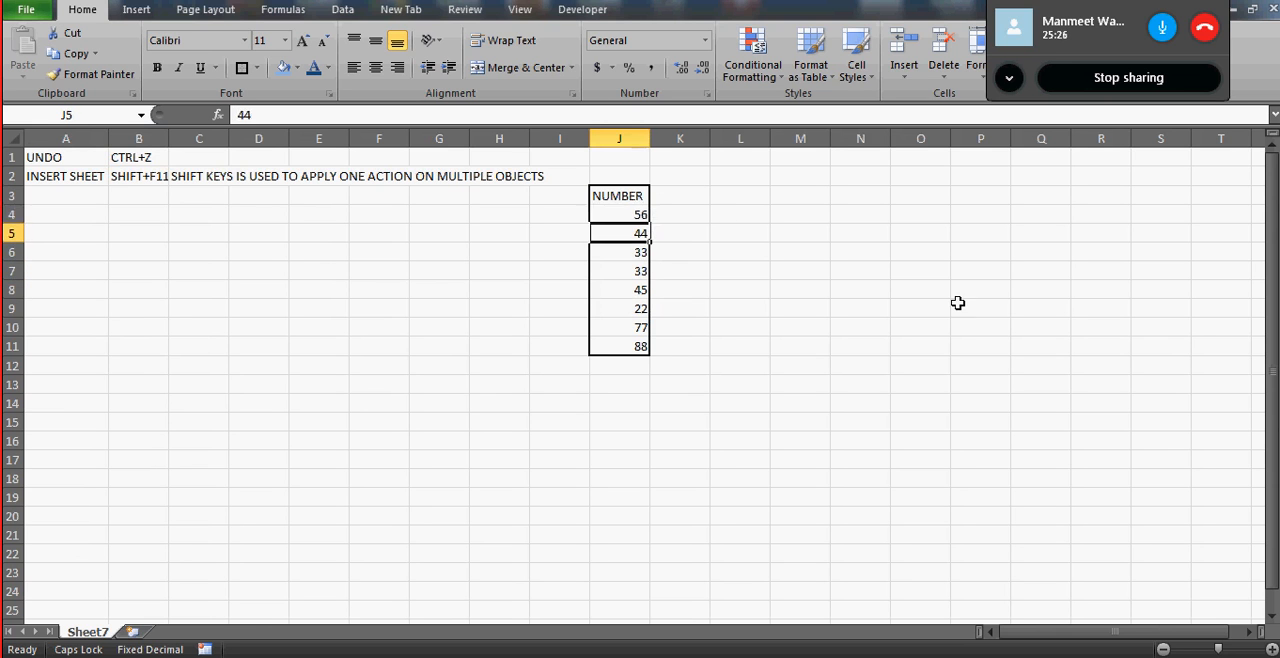
- Clear the contiguous range J4:J20 in a single action, and undo the clearing
key("Up")
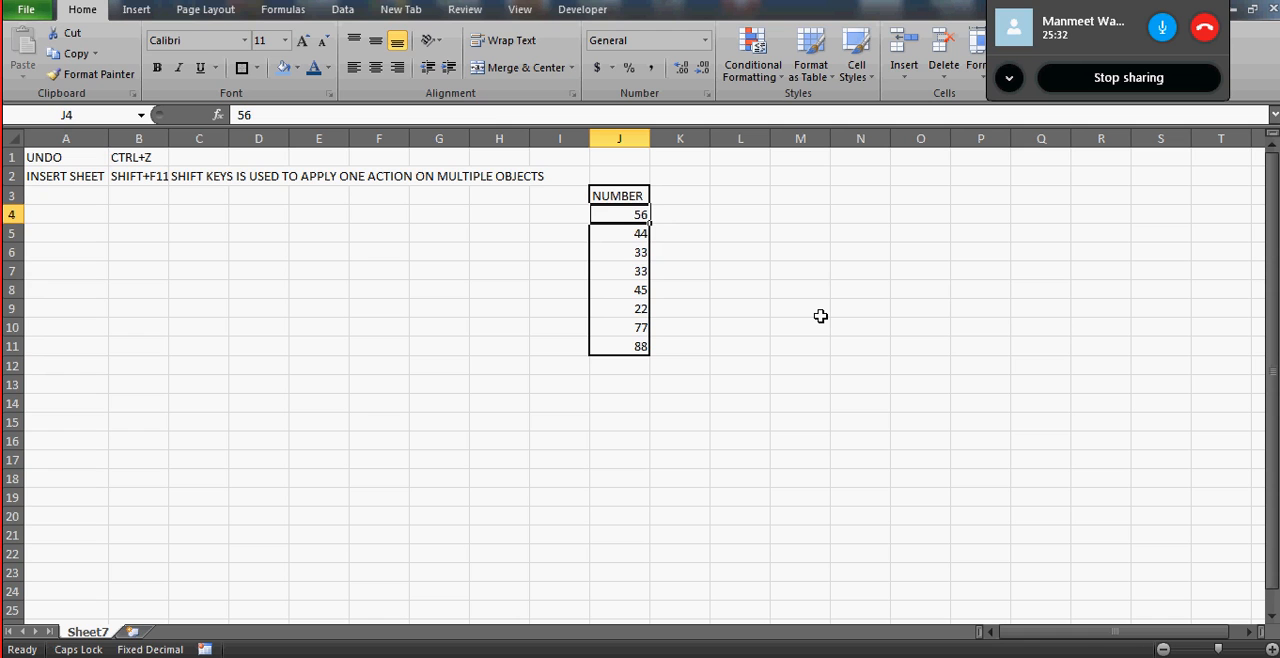
key("shift+Down")
key("shift+Down")
key("shift+Down")
key("shift+Down")
key("shift+Down")
key("shift+Down")
key("shift+Down")
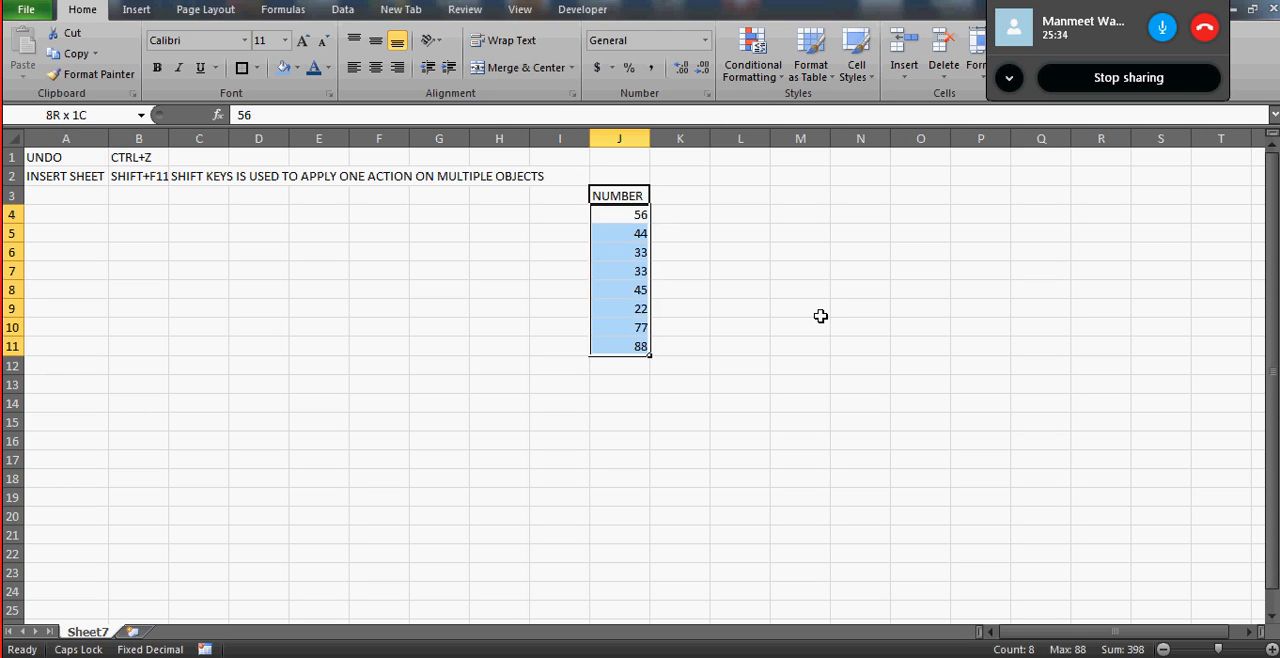
key("shift+Down")
key("shift+Down")
key("shift+Down")
key("shift+Down")
key("shift+Down")
key("shift+Down")
key("shift+Down")
key("shift+Down")
key("shift+Down")
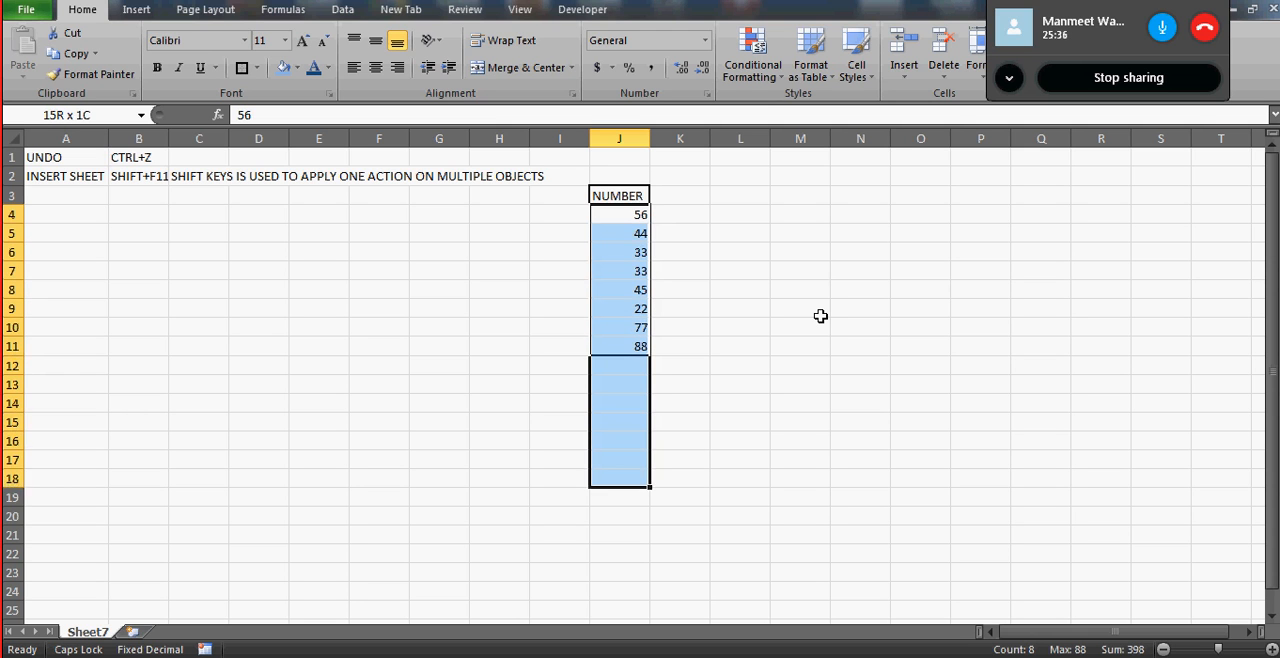
key("Delete")
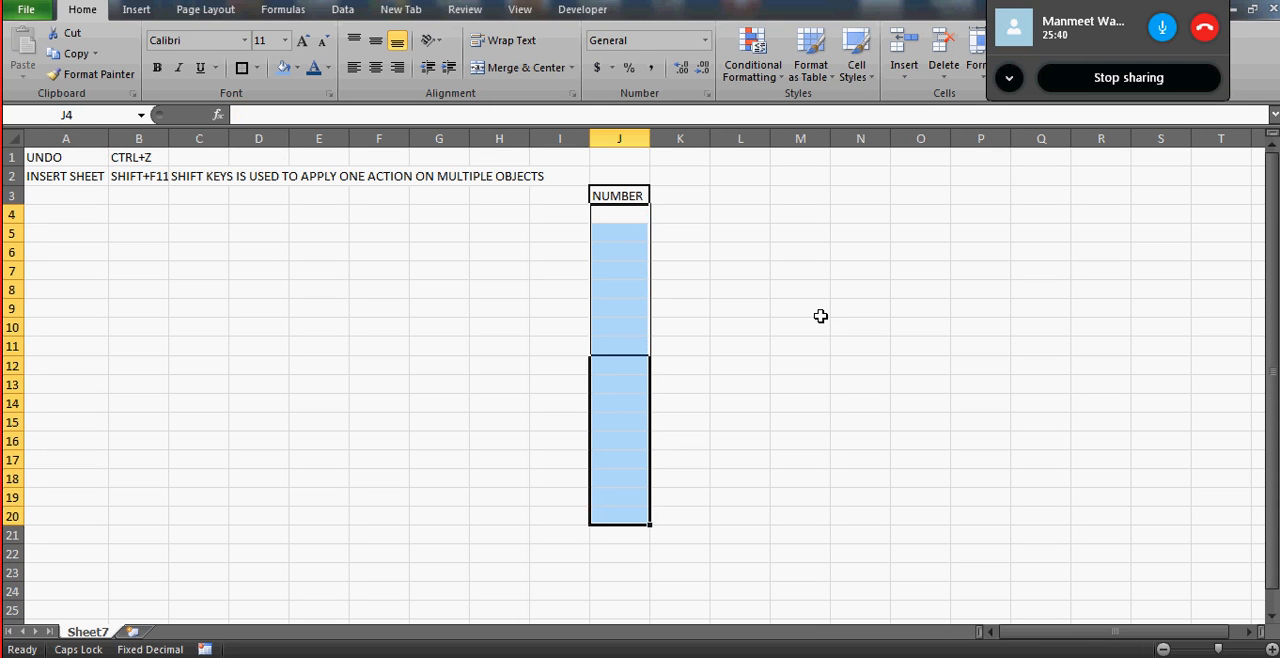
key("ctrl+z")
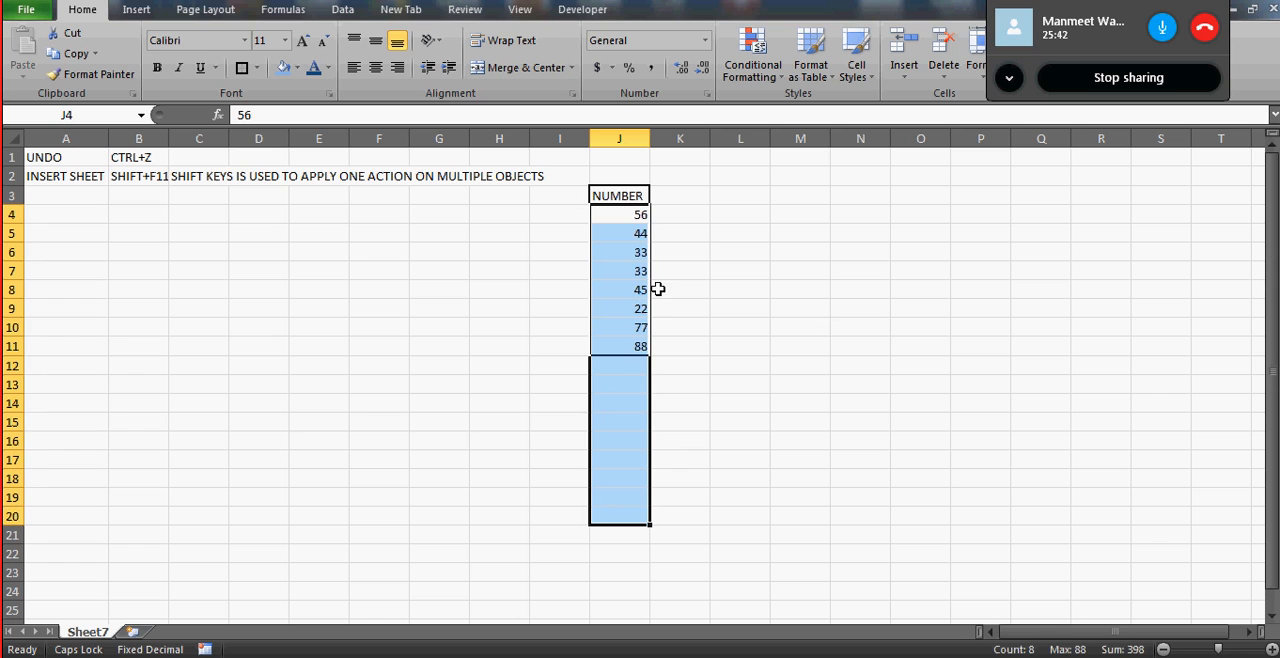
- Make the numbers in J4, J7 and J10 bold, one cell at a time
left_click(634, 267)
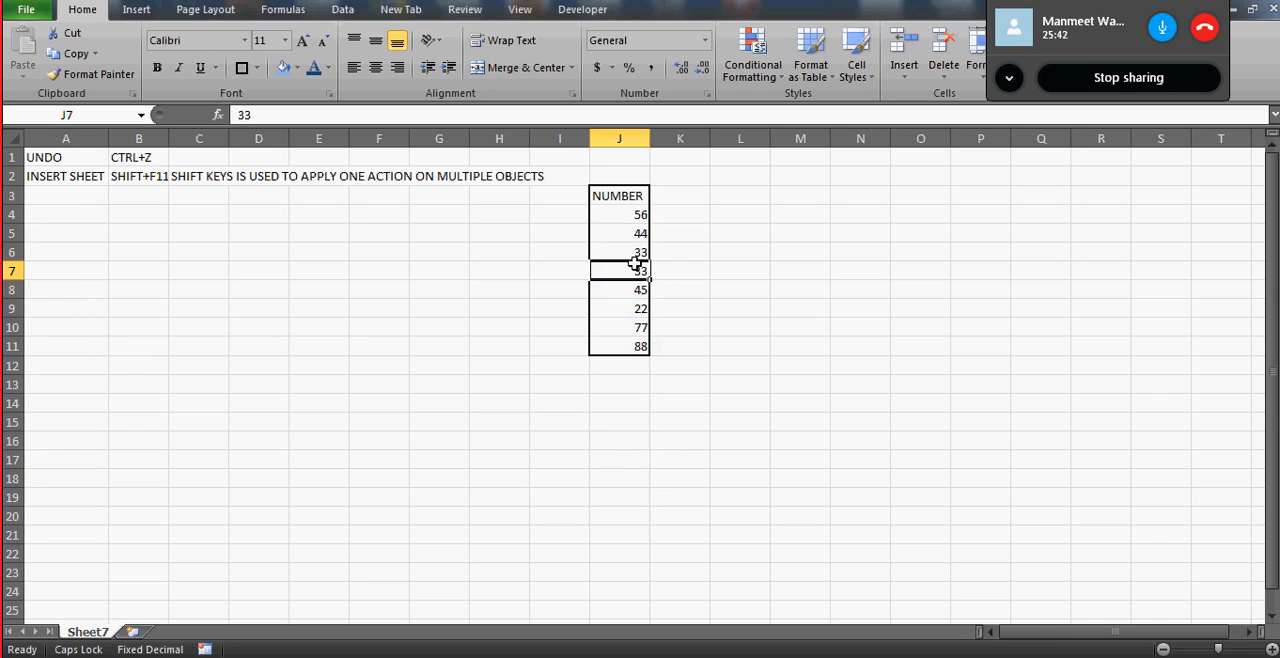
left_click(618, 214)
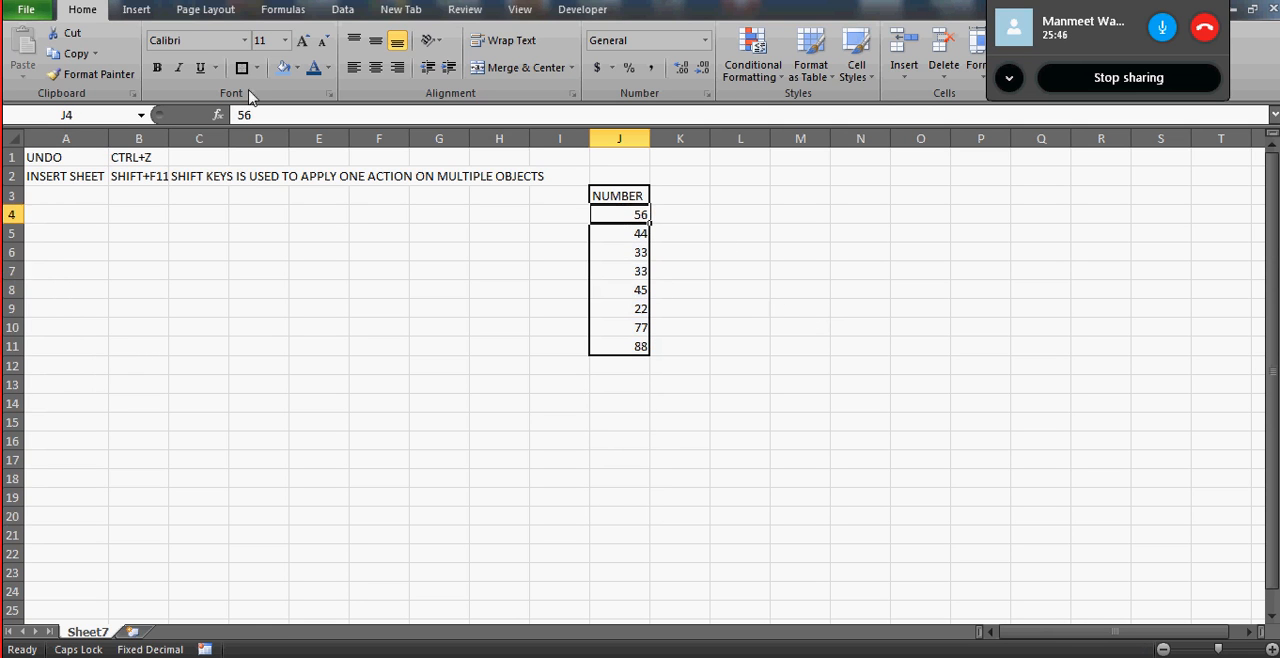
left_click(157, 69)
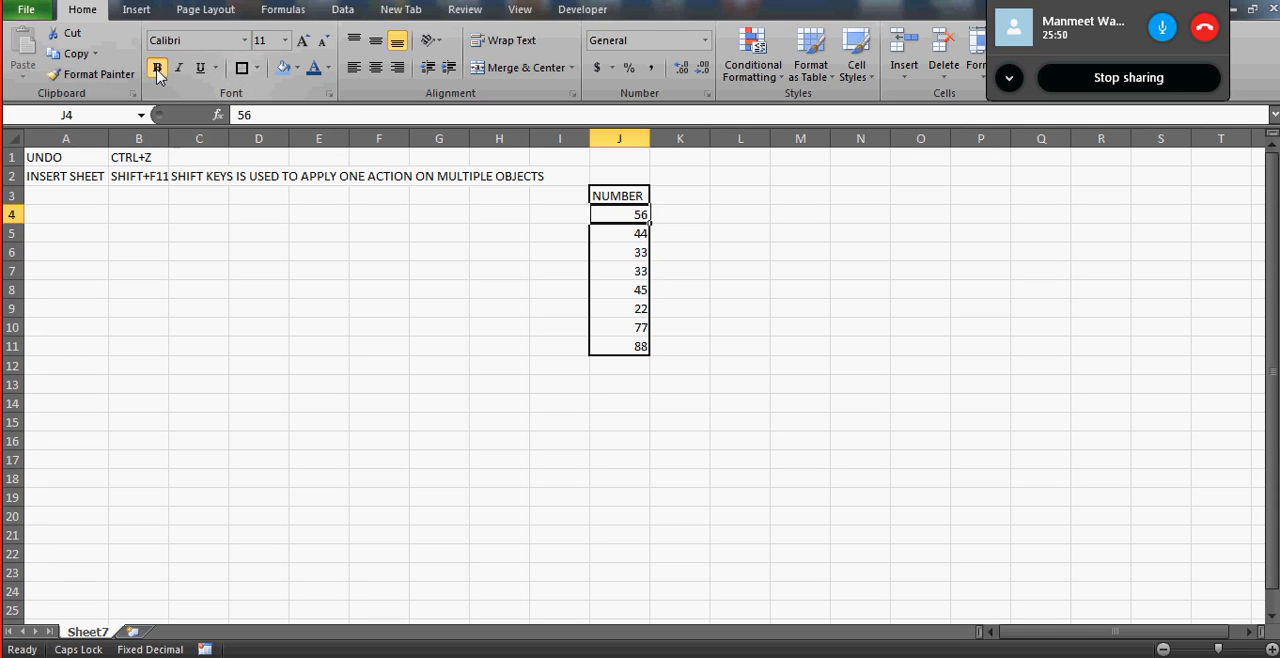
left_click(605, 270)
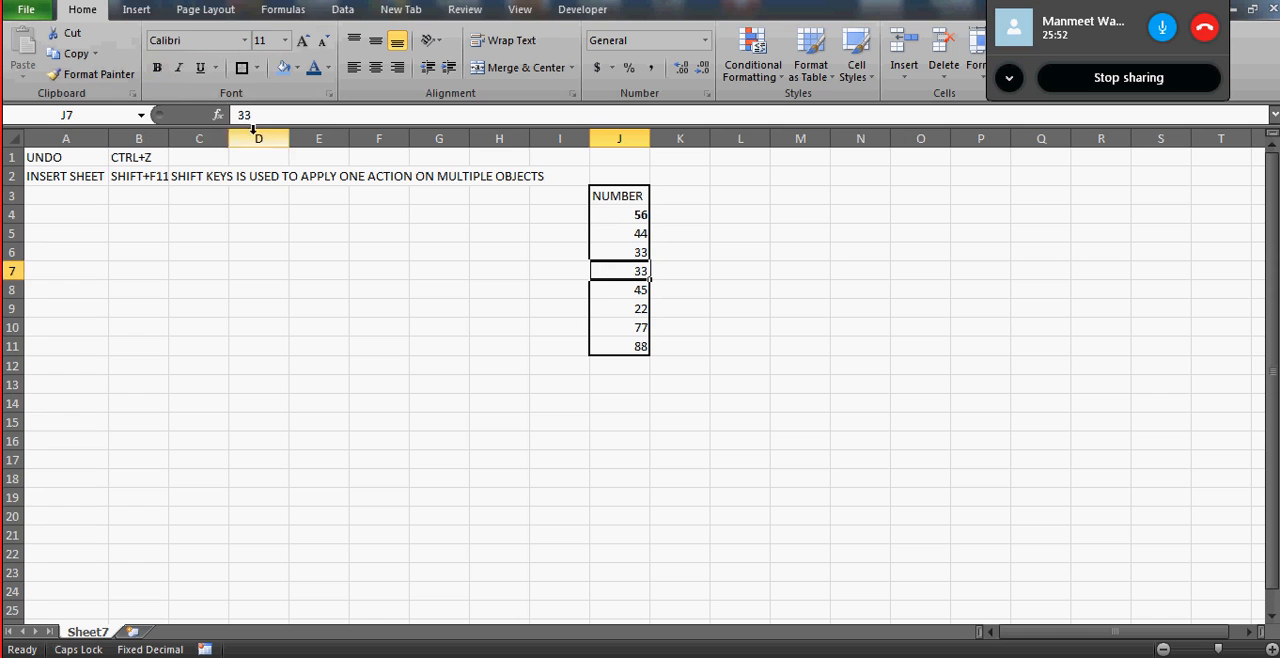
left_click(157, 69)
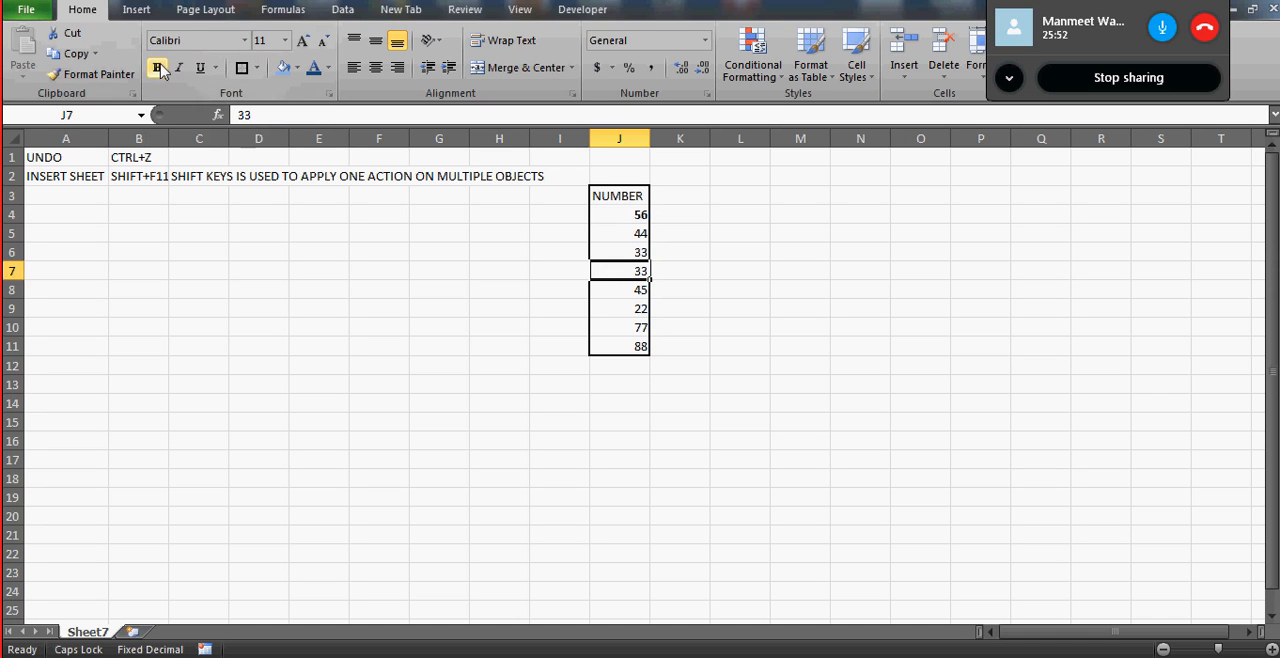
left_click(624, 333)
left_click(157, 68)
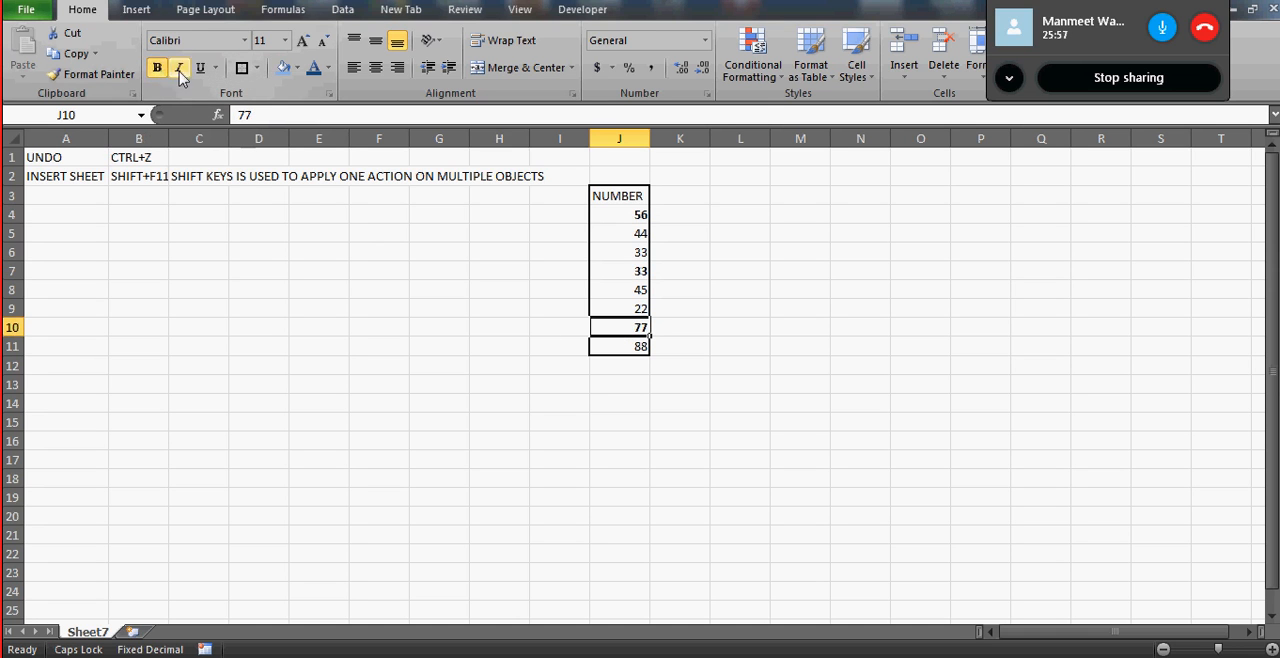
- Italicize the bold numbers in J10 and J7
left_click(180, 72)
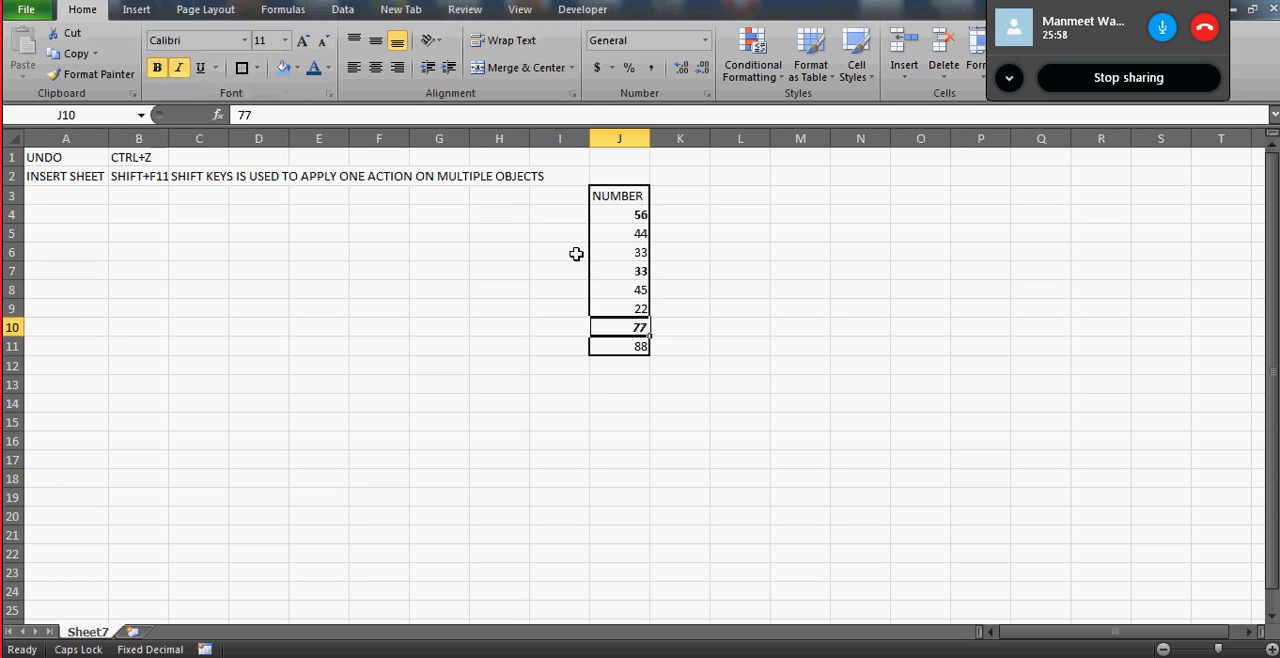
left_click(616, 269)
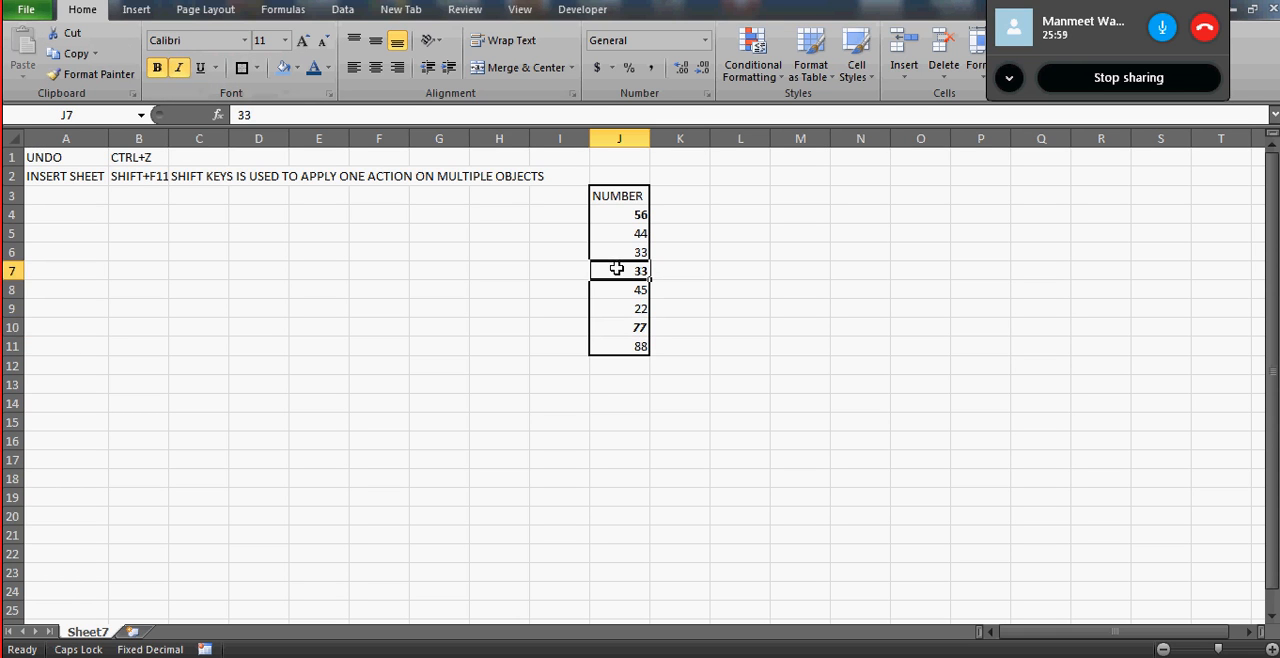
left_click(180, 70)
left_click(712, 210)
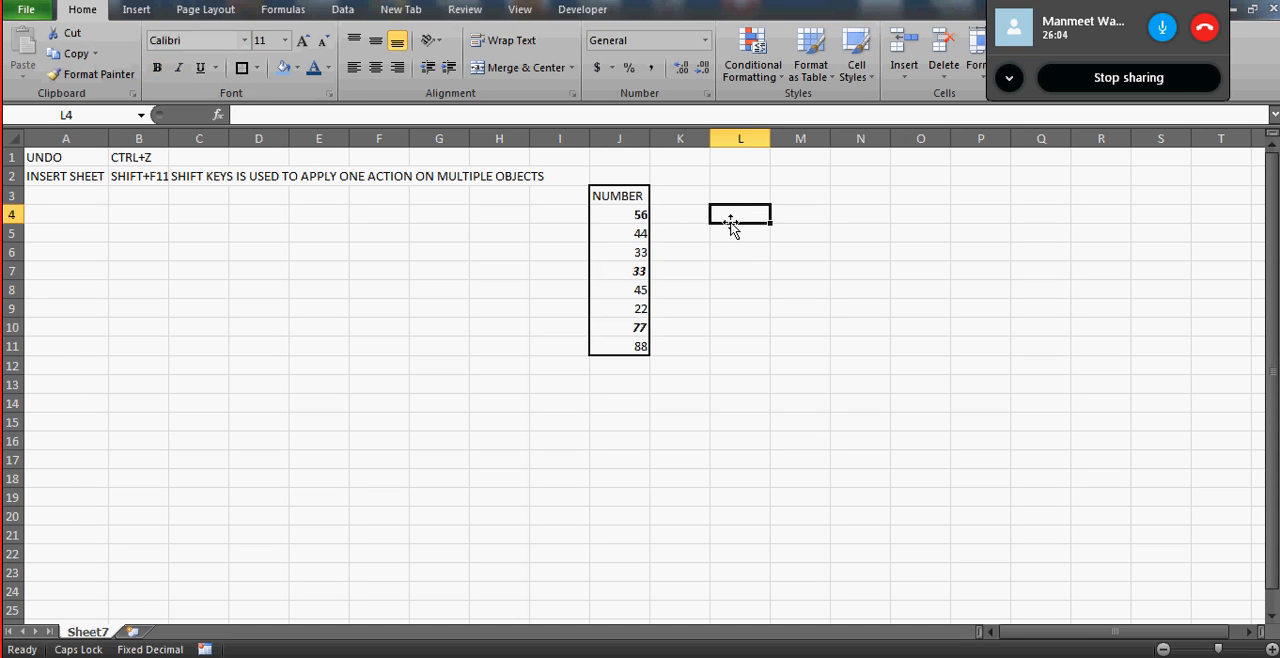
- Clear the bold numbers in J4, J7 and J10 one cell at a time, and undo each clearing
left_click(627, 216)
key("Delete")
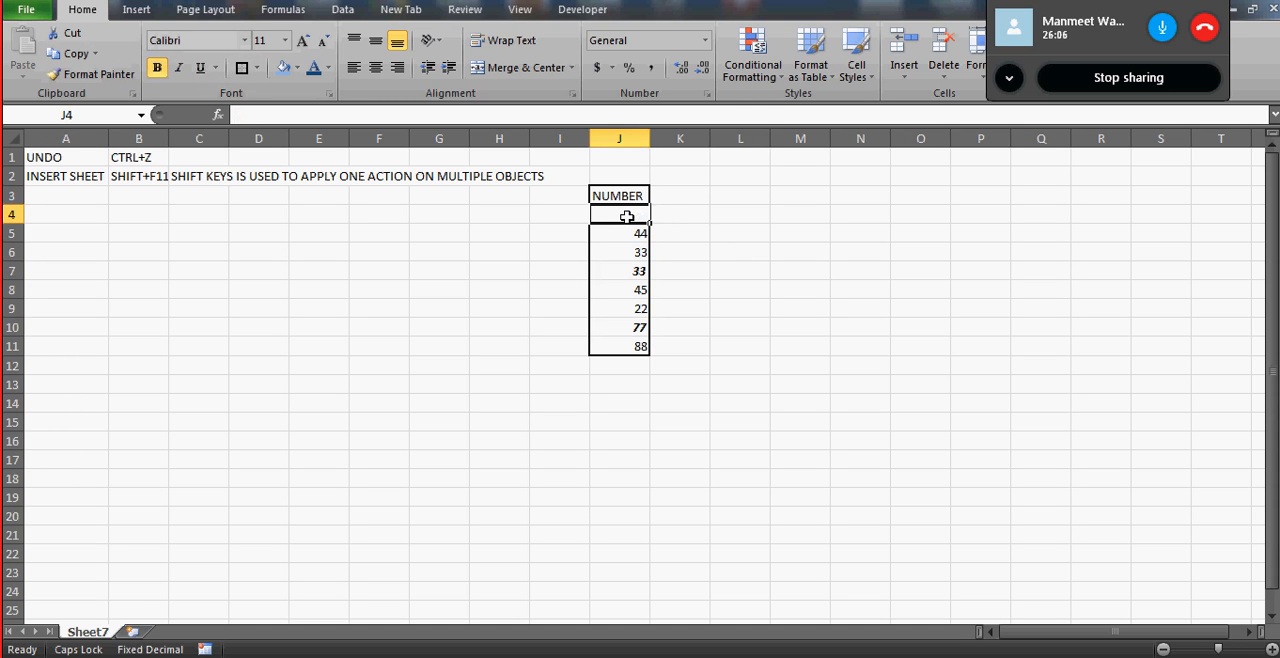
left_click(613, 273)
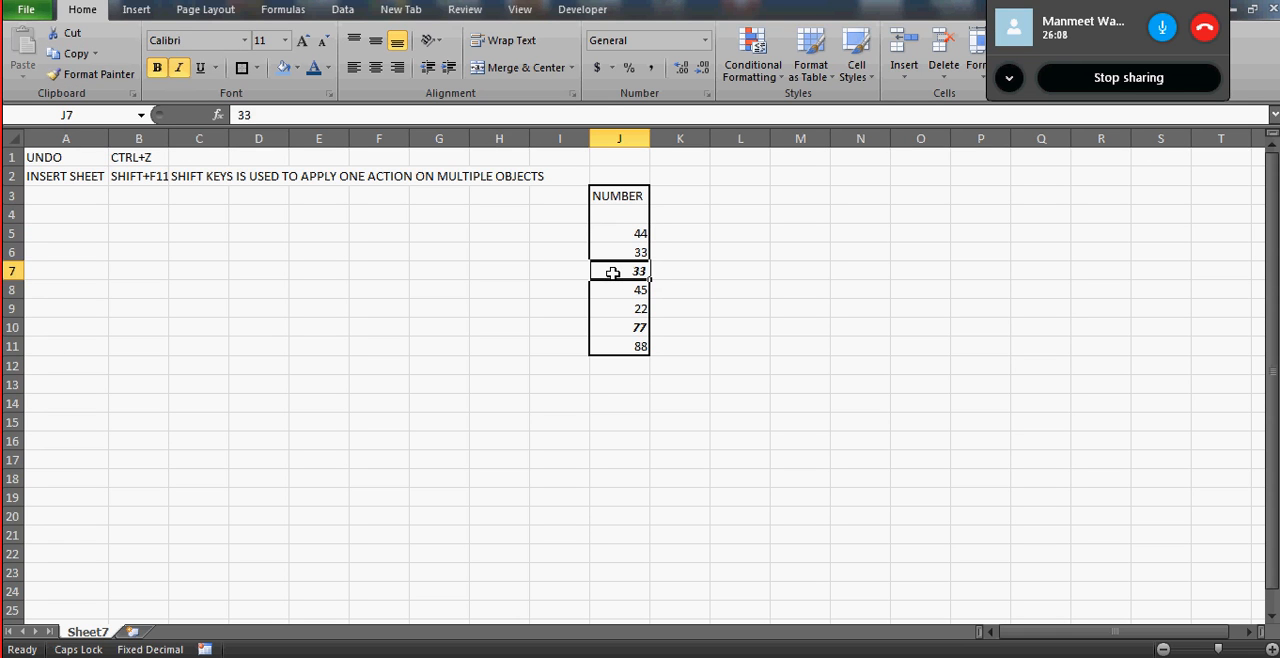
key("Delete")
left_click(635, 327)
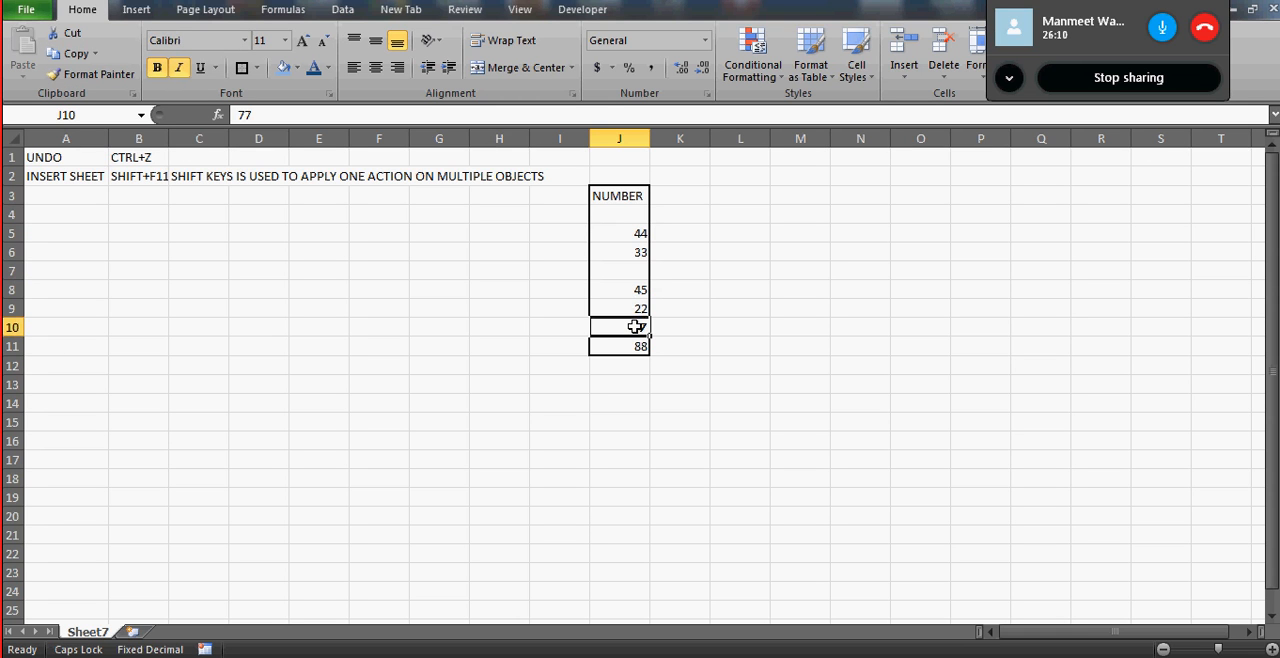
key("ctrl+z")
key("ctrl+z")
key("ctrl+z")
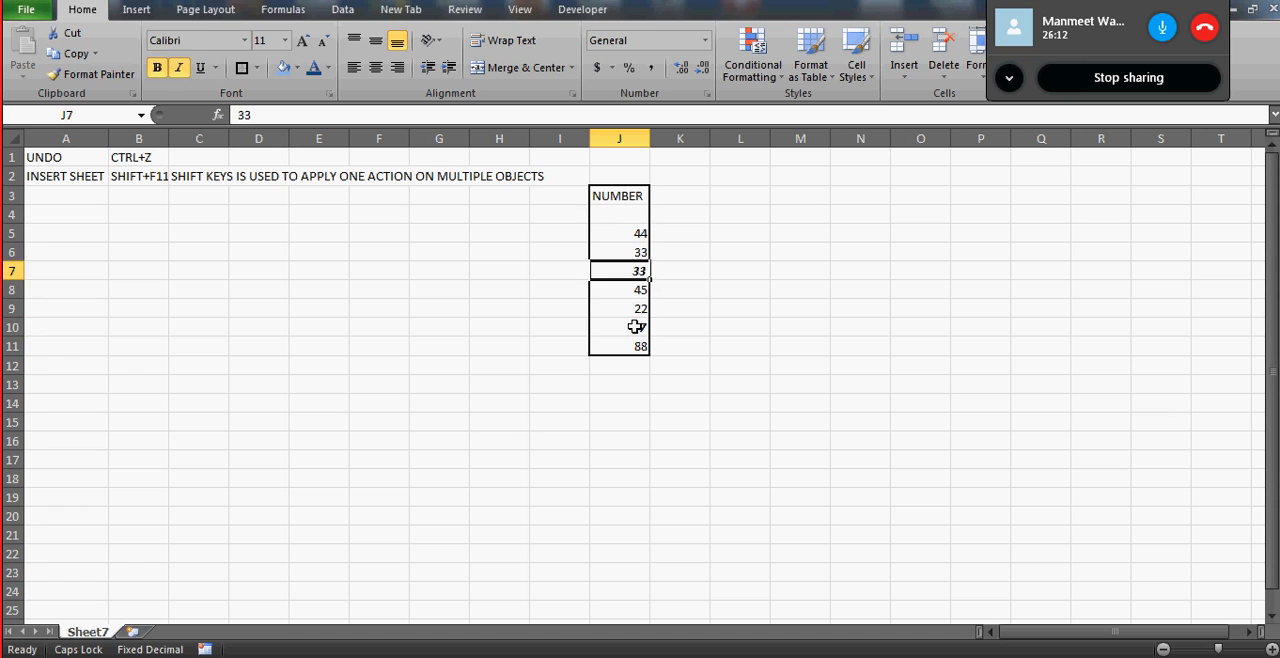
- Center the contents of the entire column J horizontally
left_click(1271, 649)
left_click(1271, 649)
left_click(1271, 649)
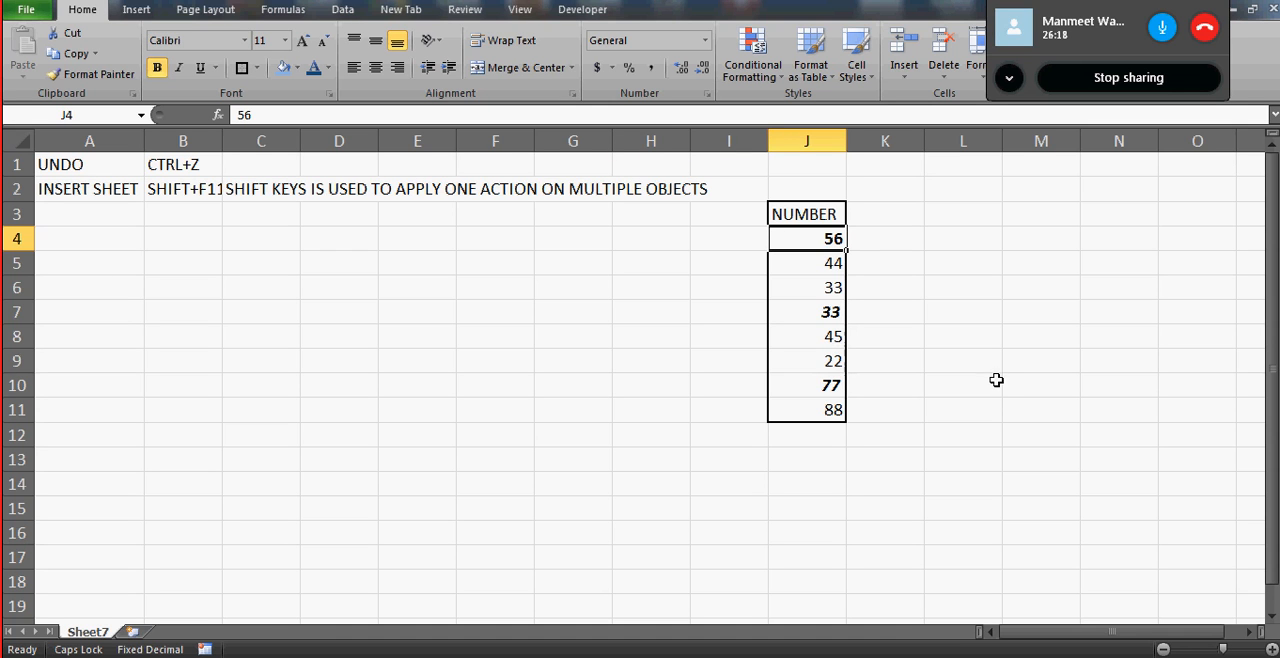
left_click(669, 215)
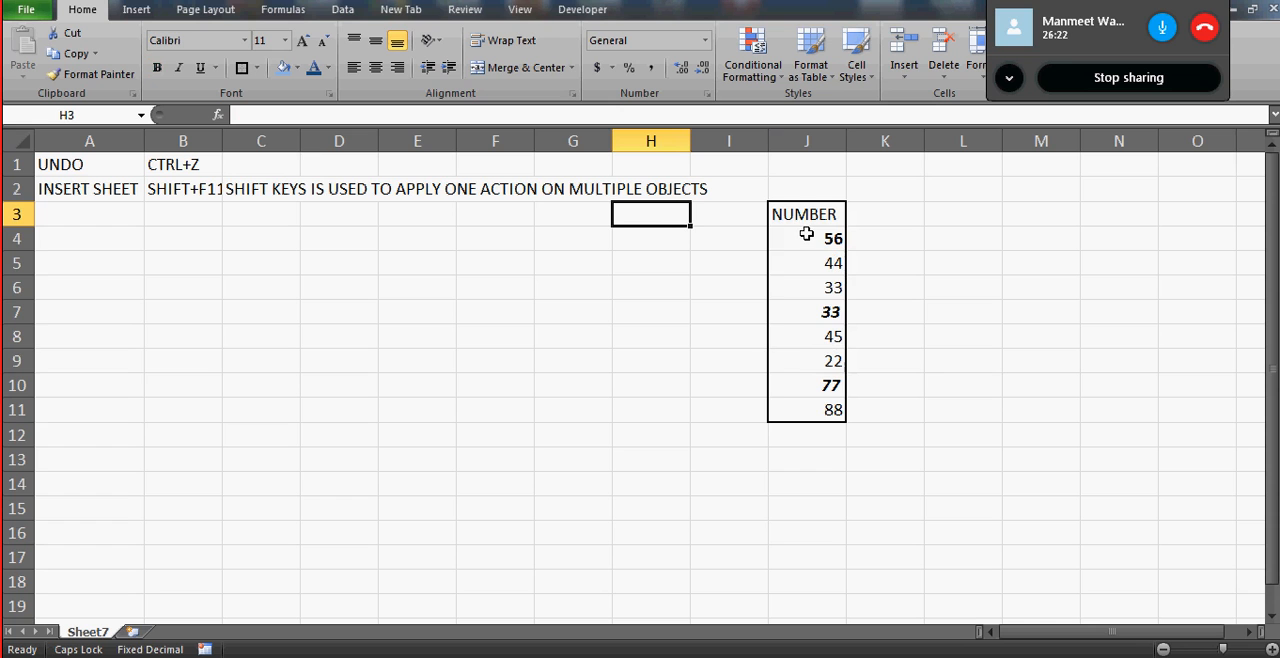
left_click(806, 141)
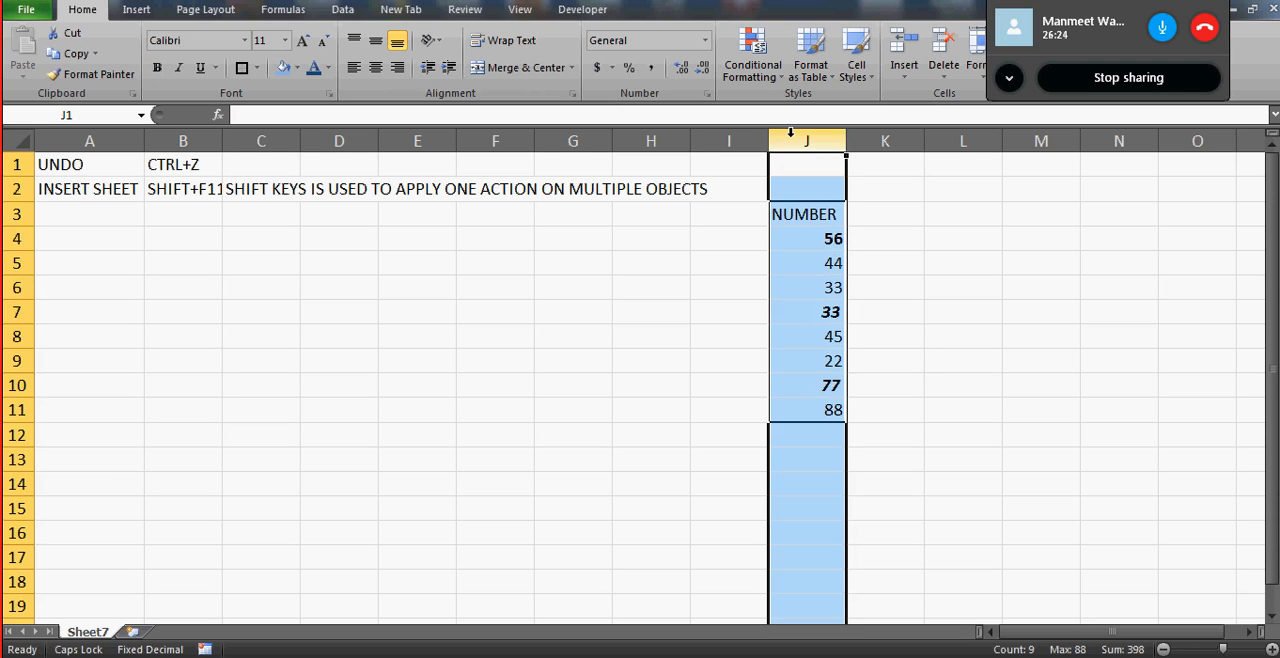
left_click(375, 67)
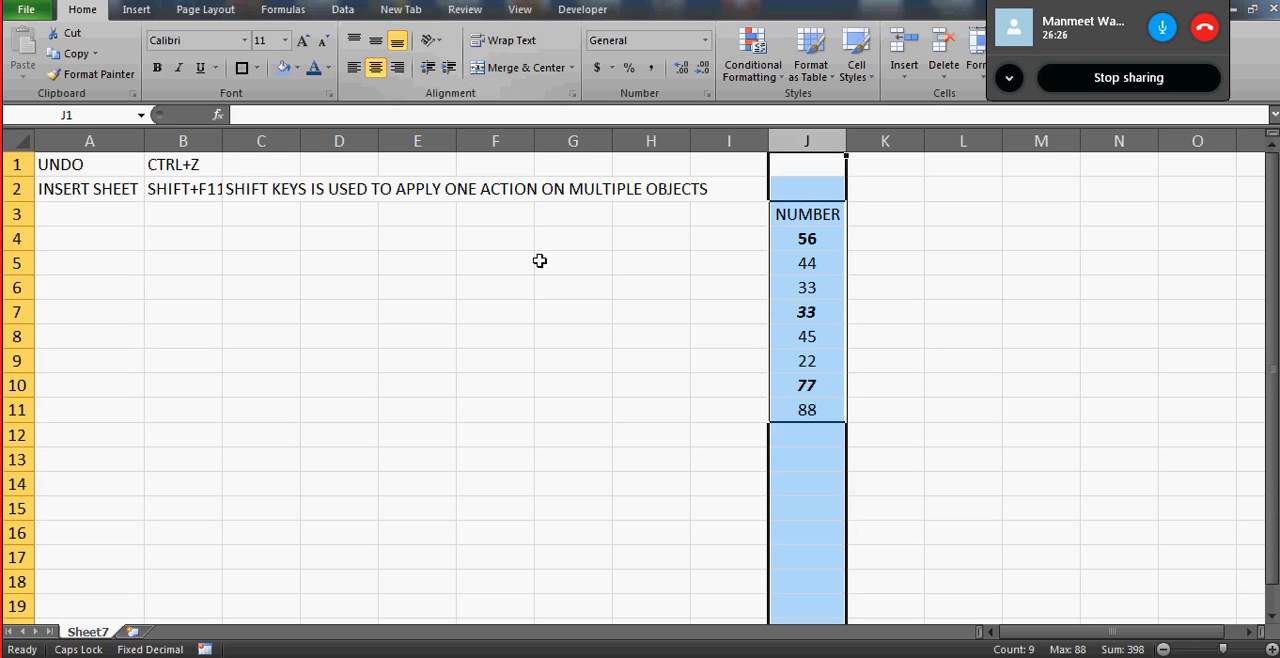
left_click(574, 268)
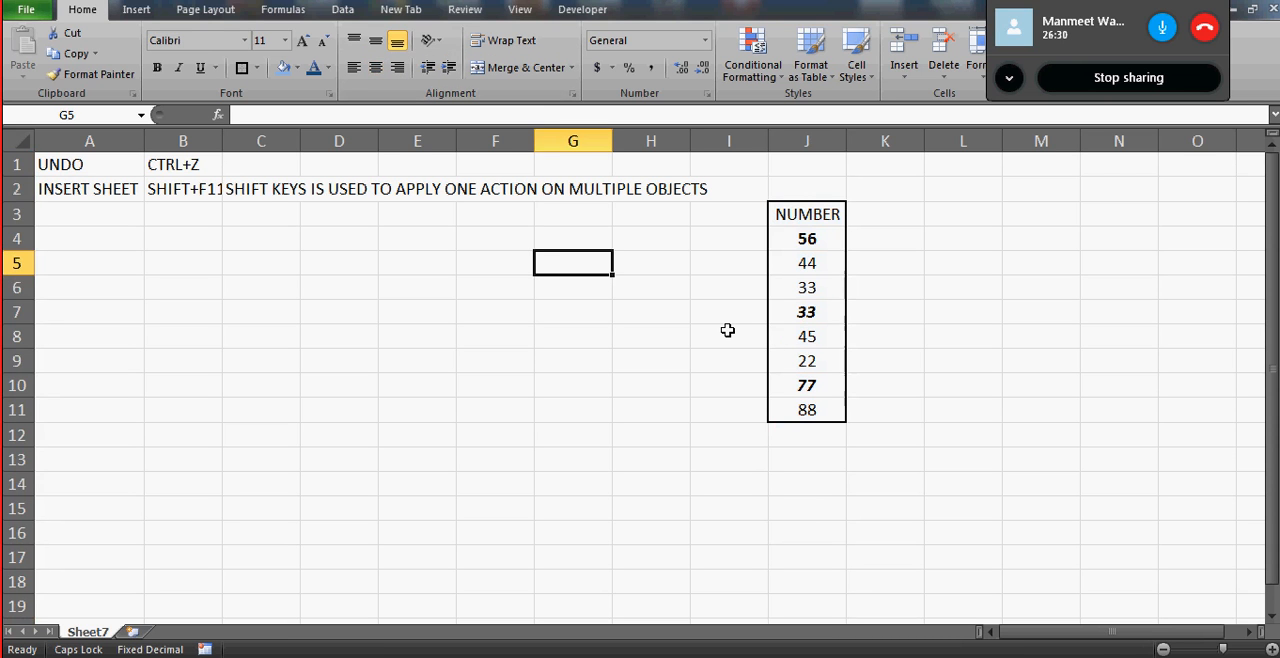
- Extend the selection from J4 through J7 as one continuous range, and release it
left_click(812, 246)
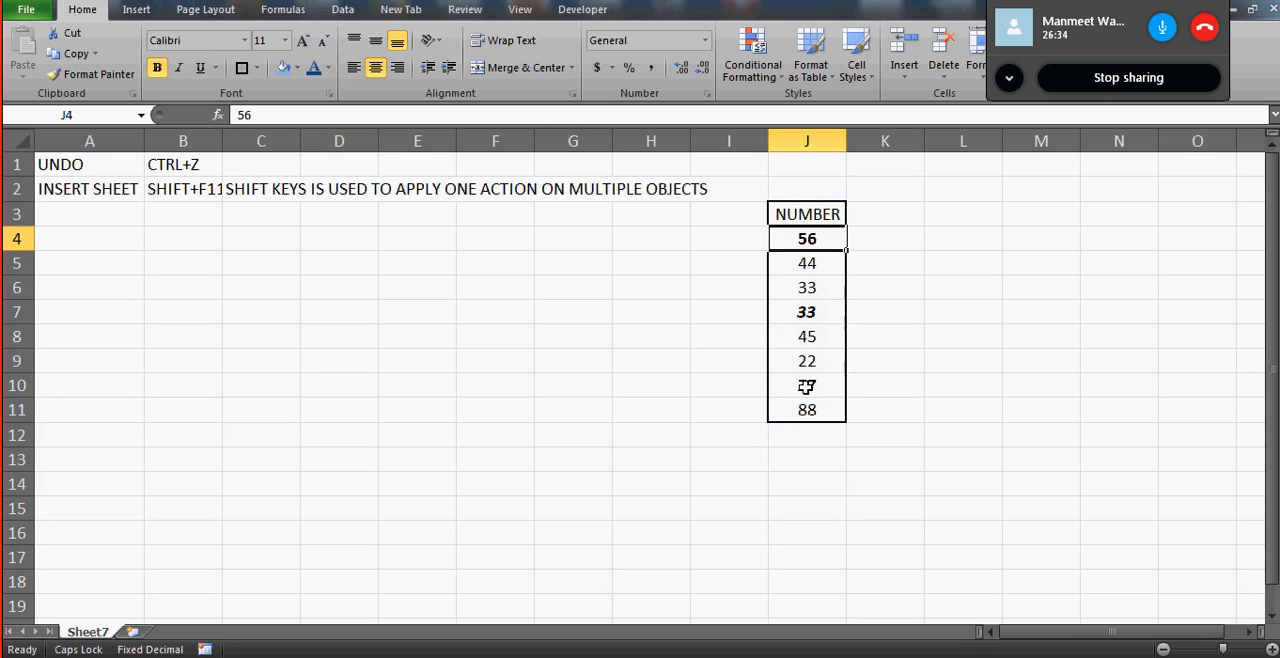
left_click(814, 312, "shift")
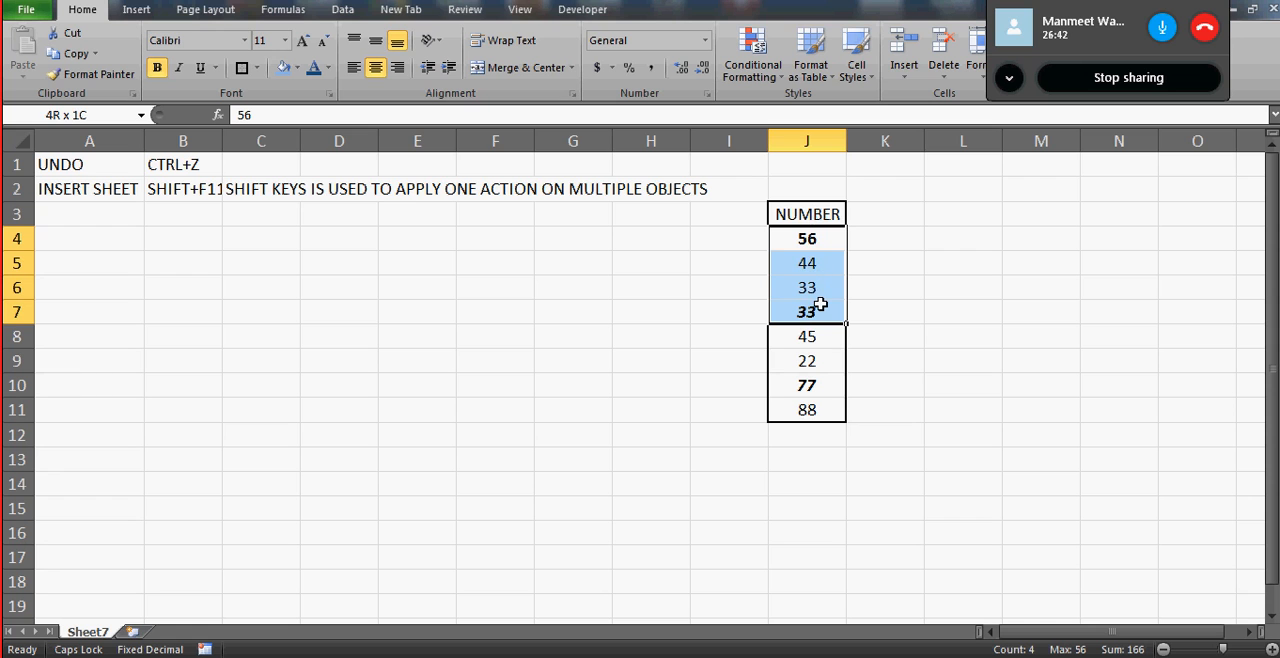
left_click(812, 247)
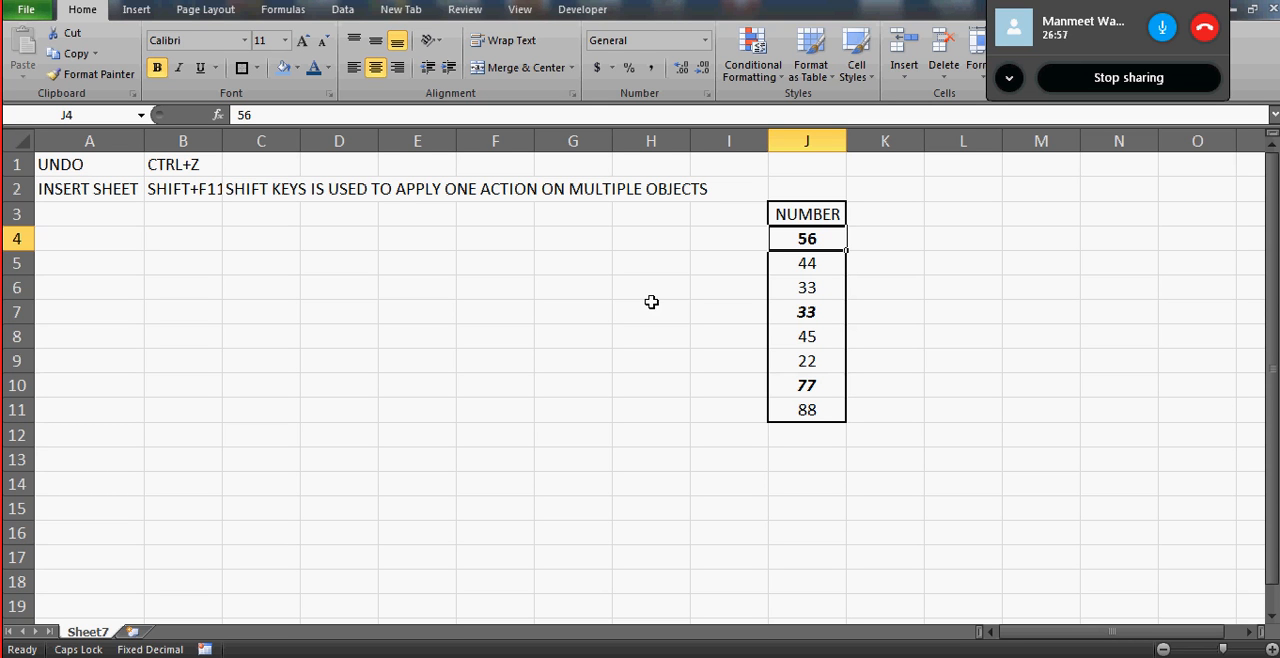
left_click(606, 232)
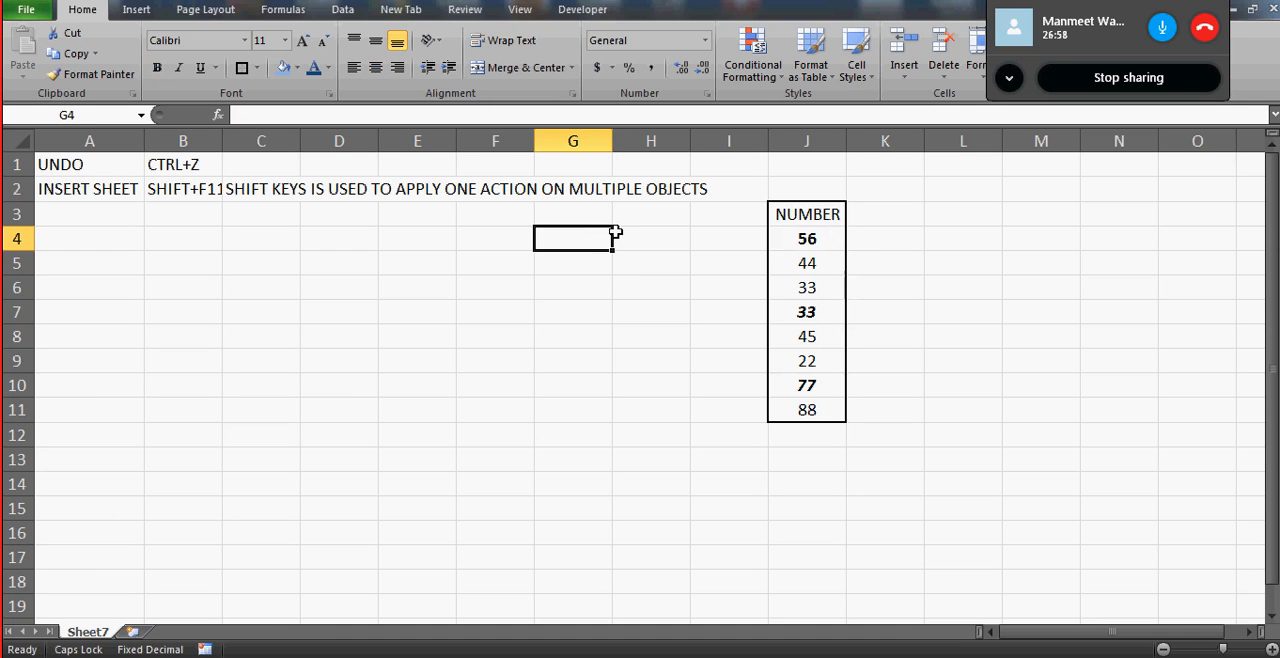
- Select the non-adjacent cells J4, J7, J10, G9, E3 and C12 together, clear their contents, and undo the clearing
left_click(829, 238)
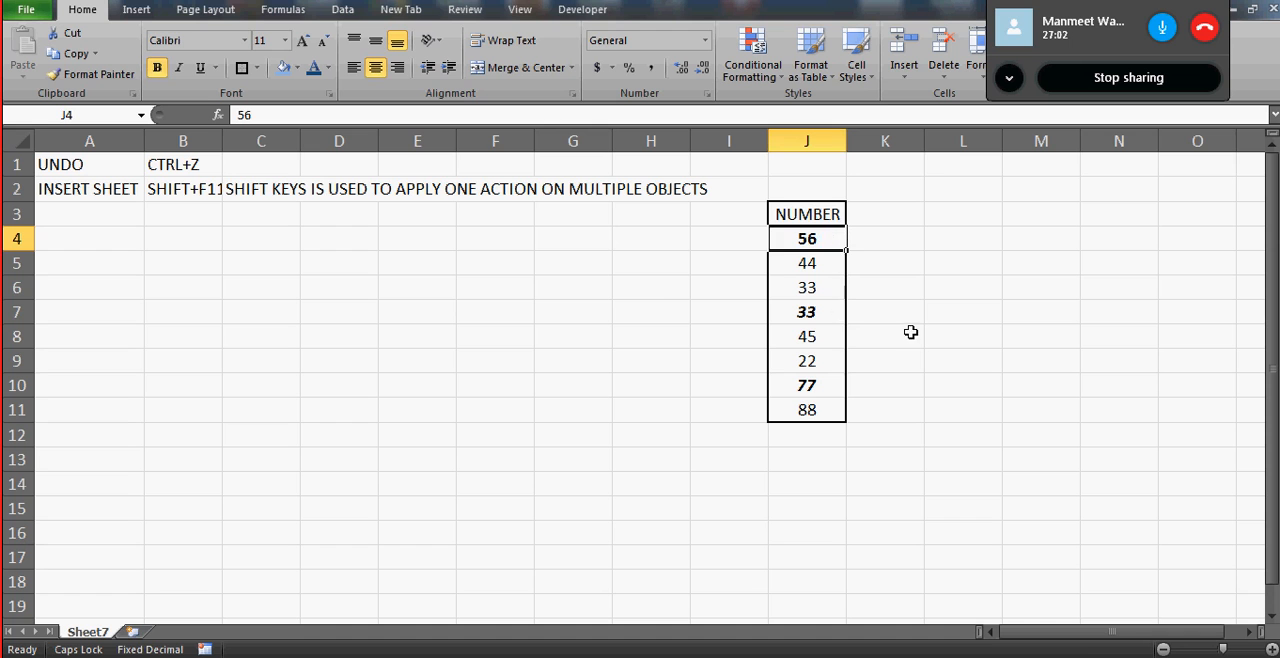
left_click(829, 312, "ctrl")
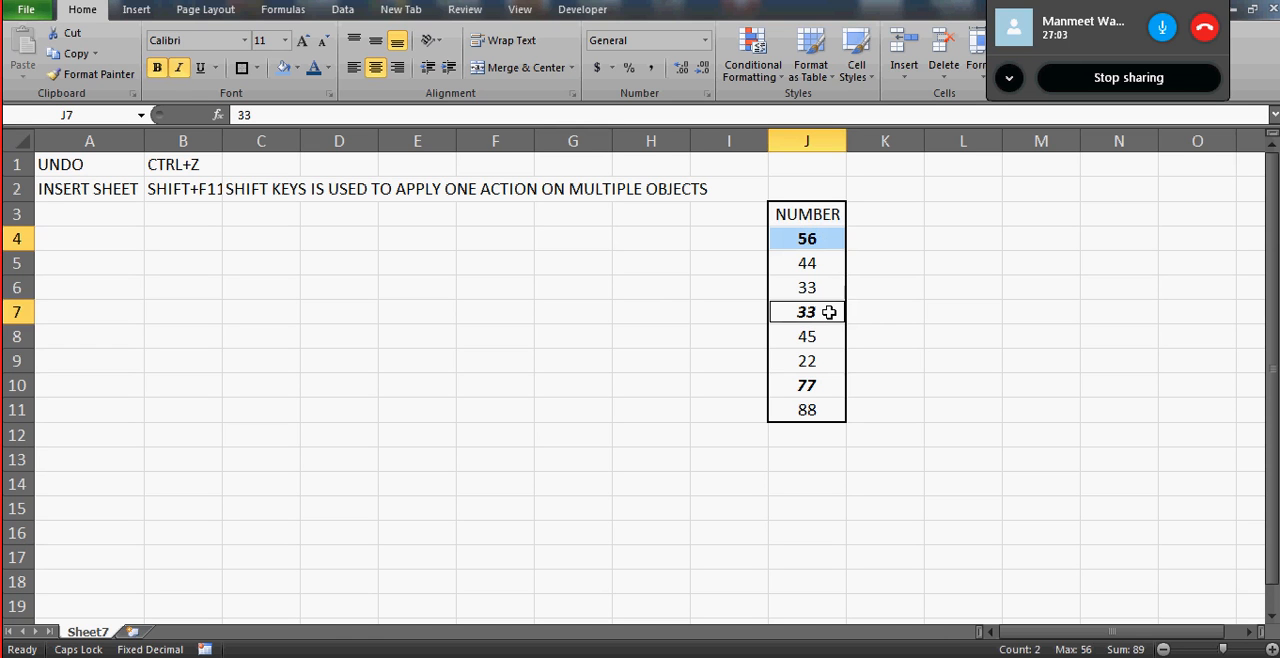
left_click(808, 386, "ctrl")
left_click(608, 358, "ctrl")
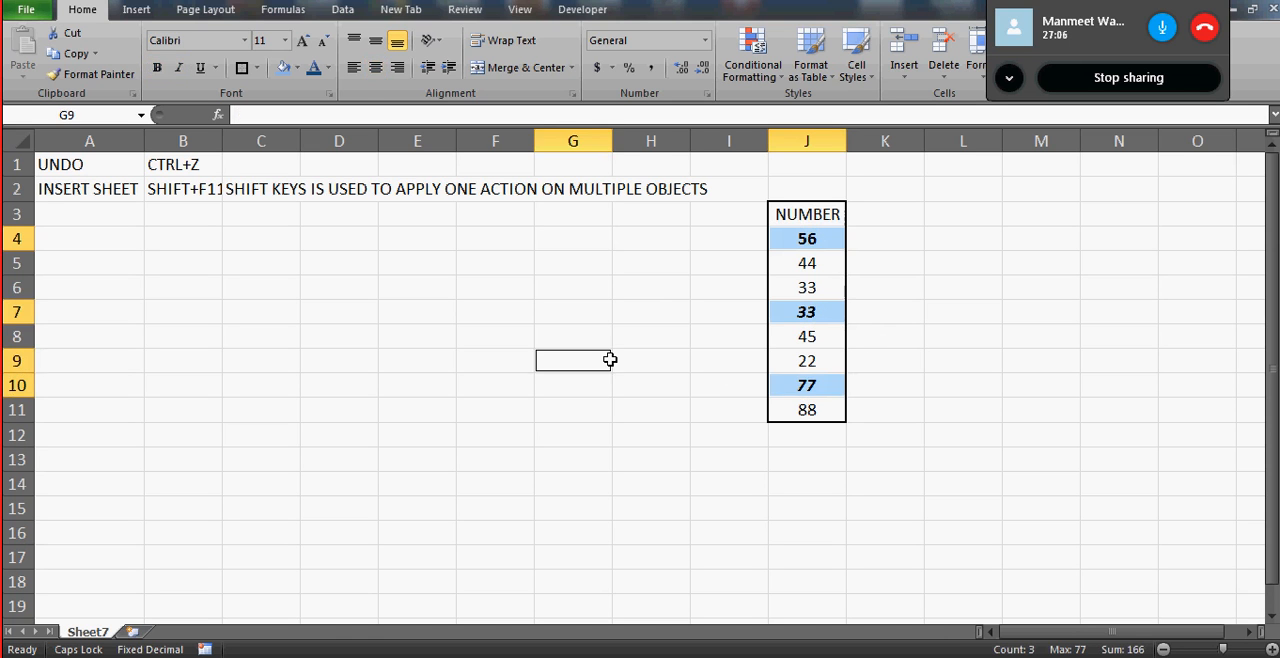
left_click(401, 211, "ctrl")
left_click(265, 437, "ctrl")
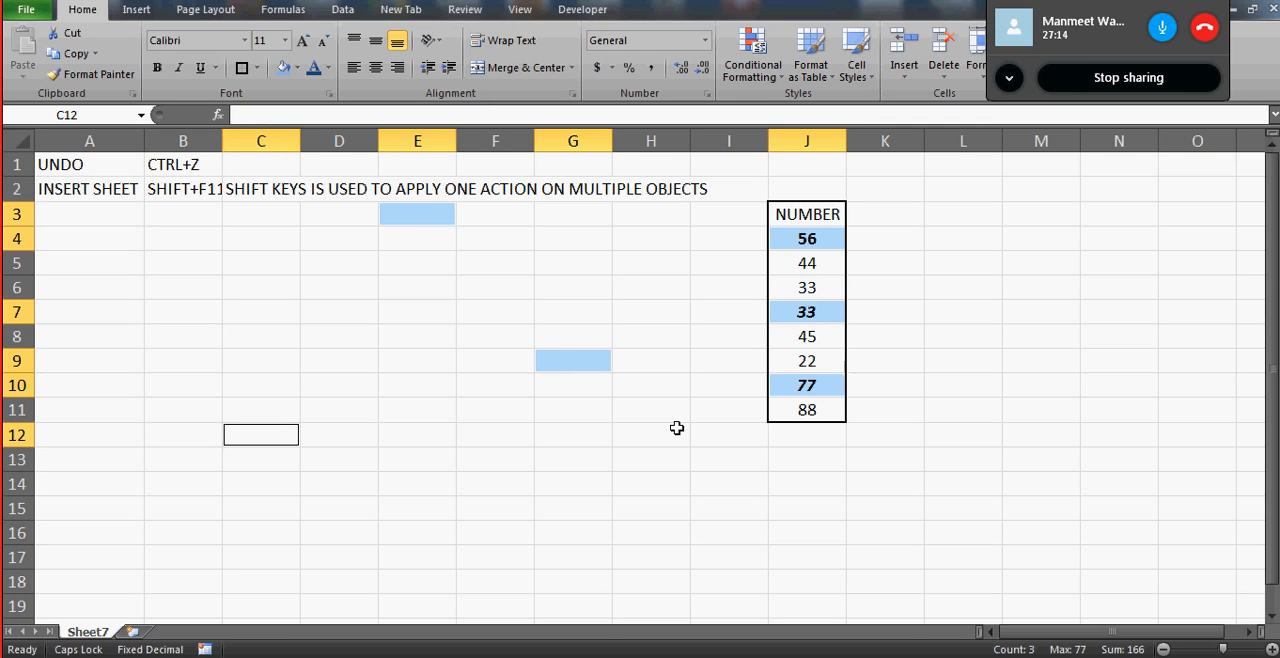
key("Delete")
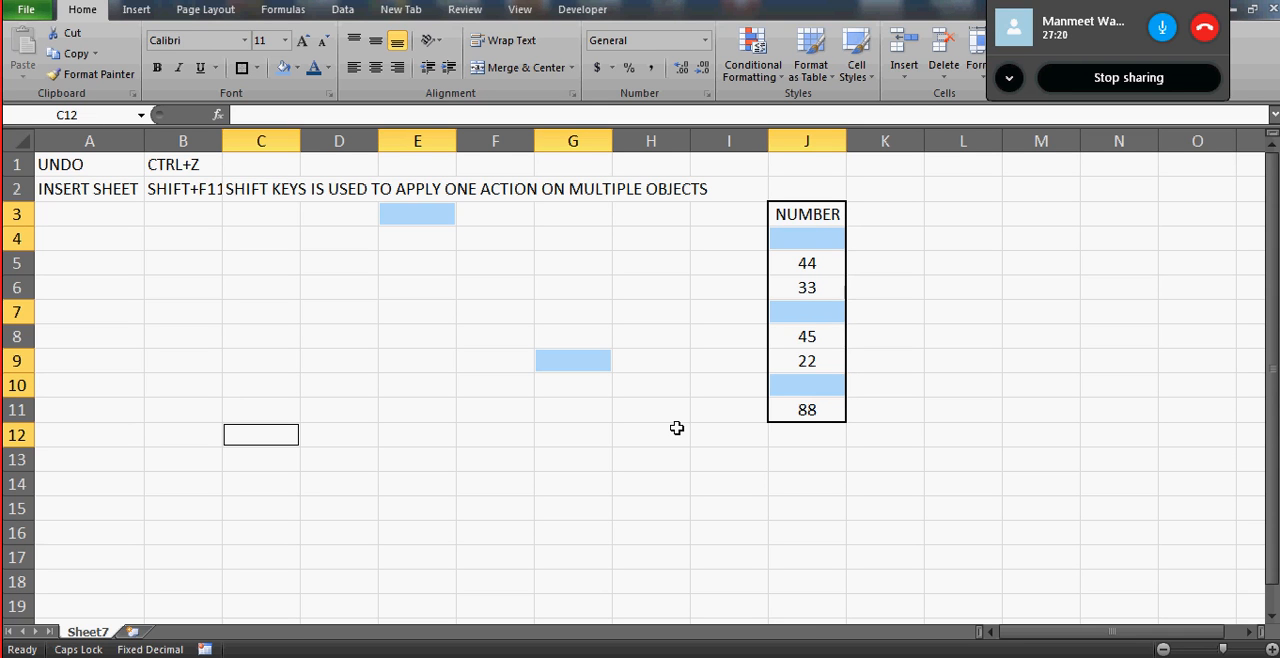
key("ctrl+z")
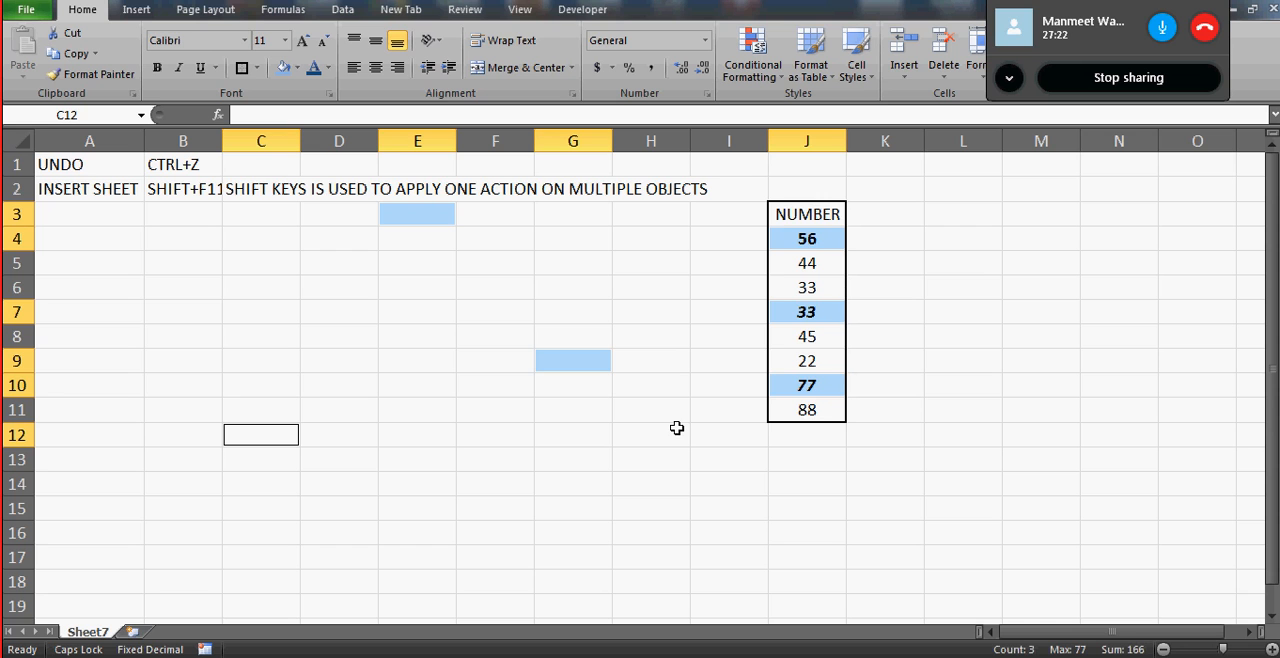
- Enter the labels CTRLKEY in cell A4 and SHIFT KEY in cell A5
left_click(64, 232)
type("CTRL")
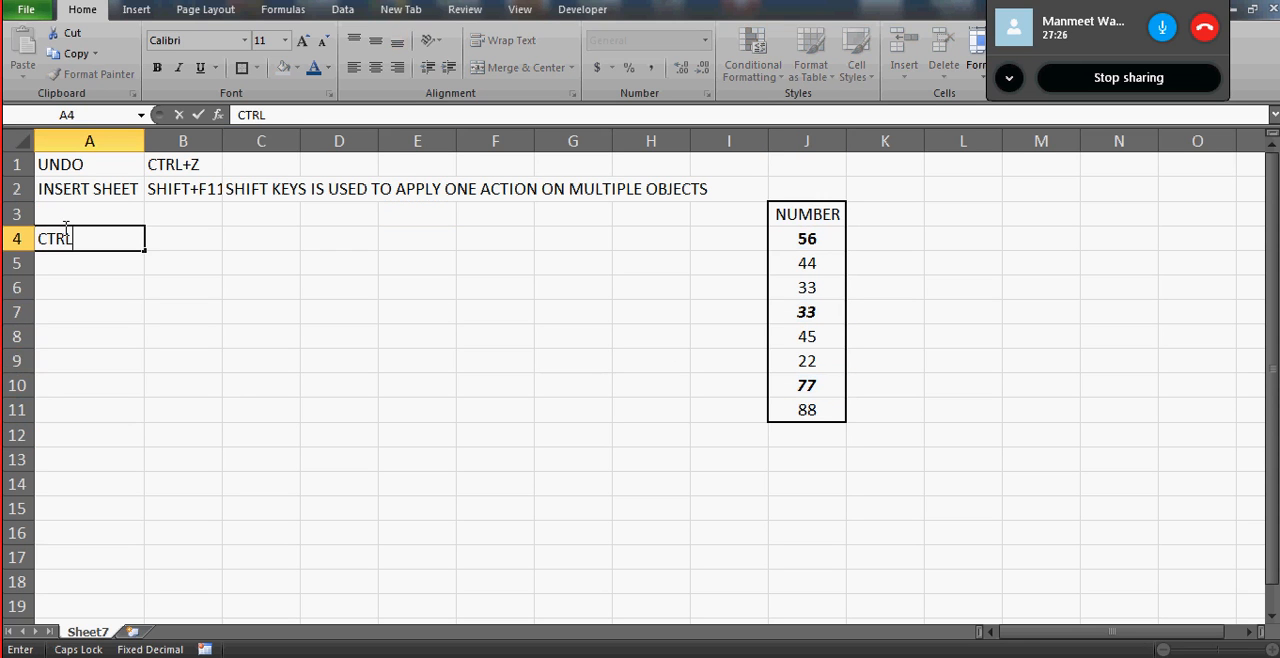
type("KEY")
key("Return")
type("SHI")
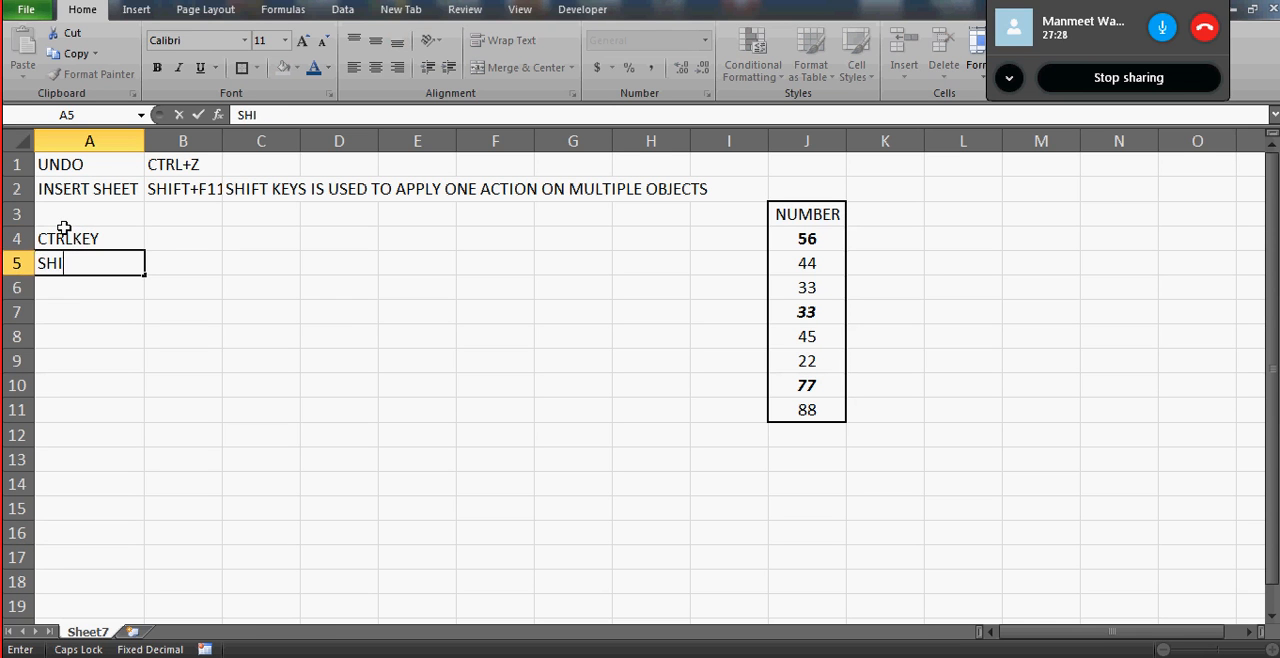
type("FT KEY")
key("Return")
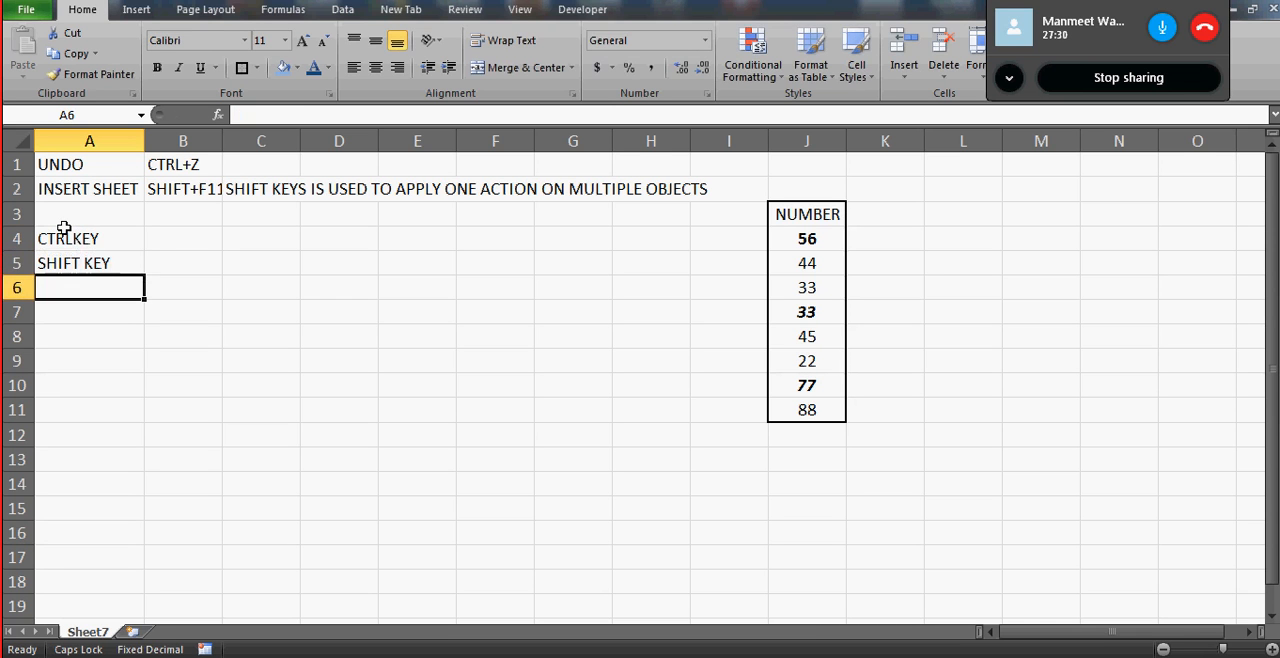
- Edit the label in cell A4 to read CTR LKEY
left_click(64, 230)
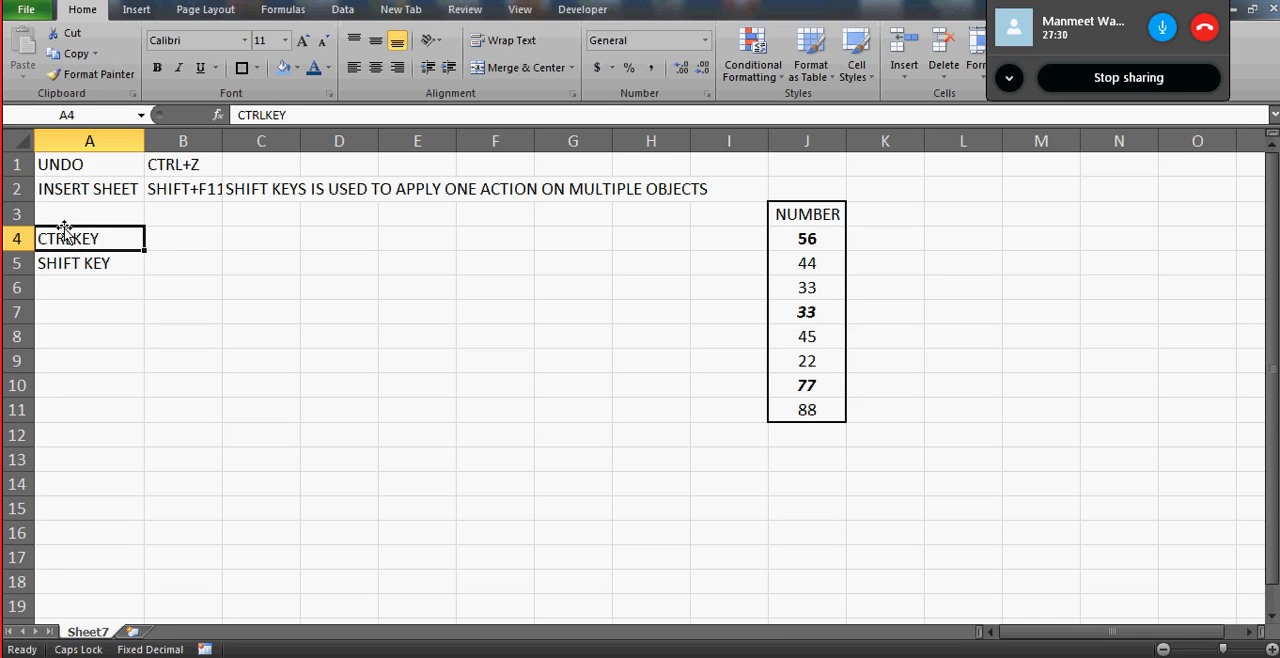
left_click(262, 115)
key("Return")
key("Up")
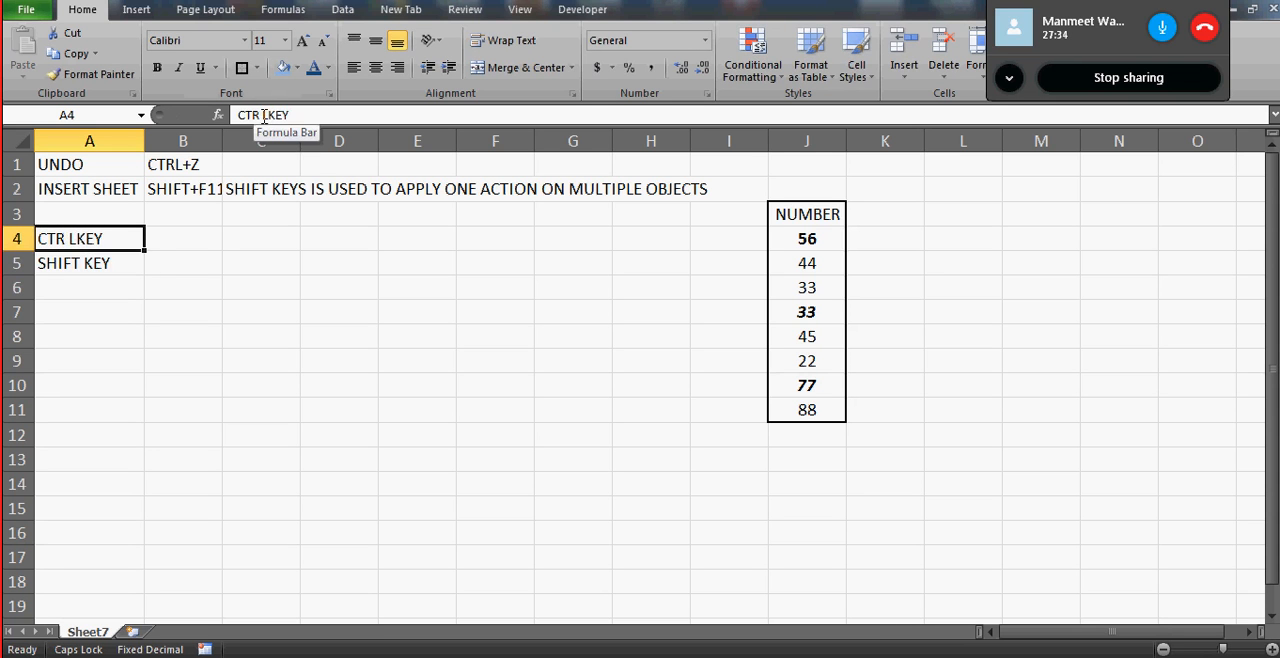
- Enter the description SELECTION IS ON RANDOM CELLS in cell B4
key("Right")
type("S")
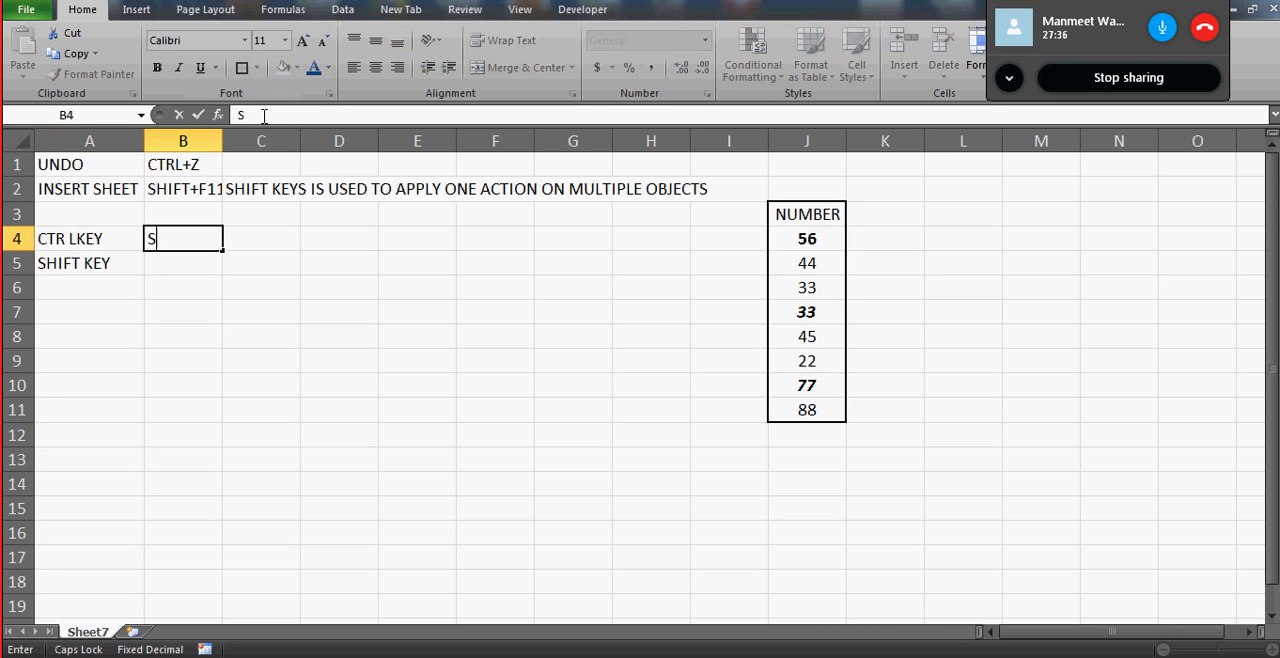
type("ELECTION IS ")
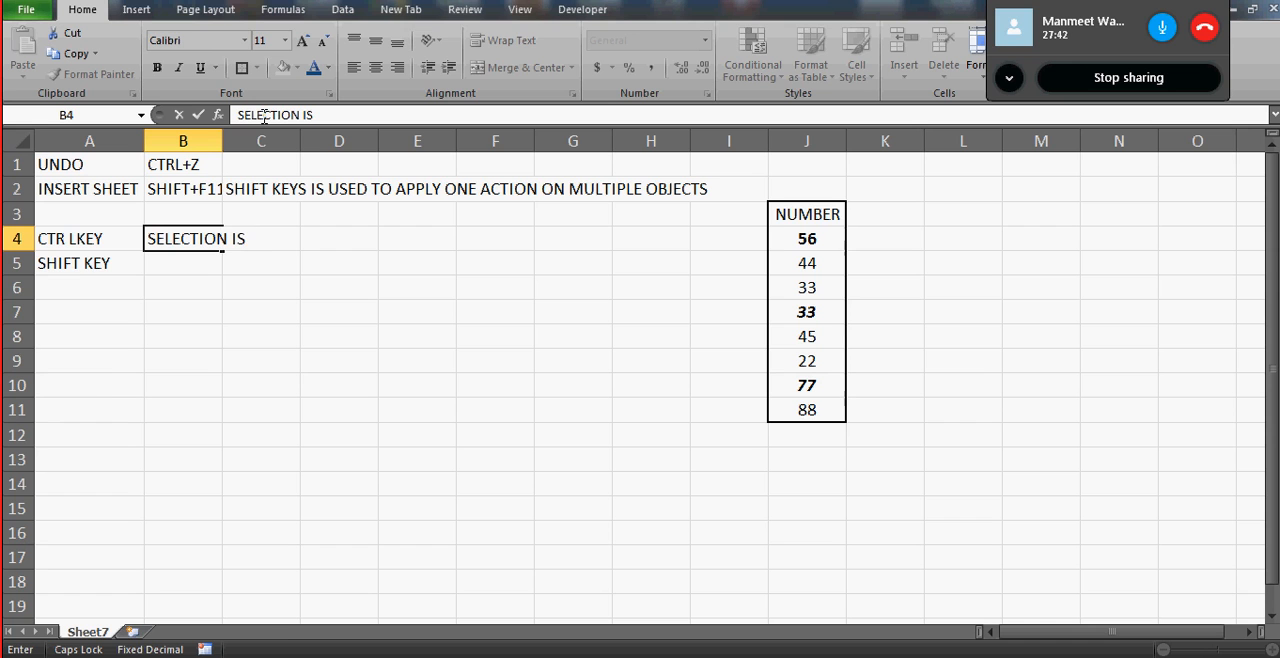
type("ON RANDO")
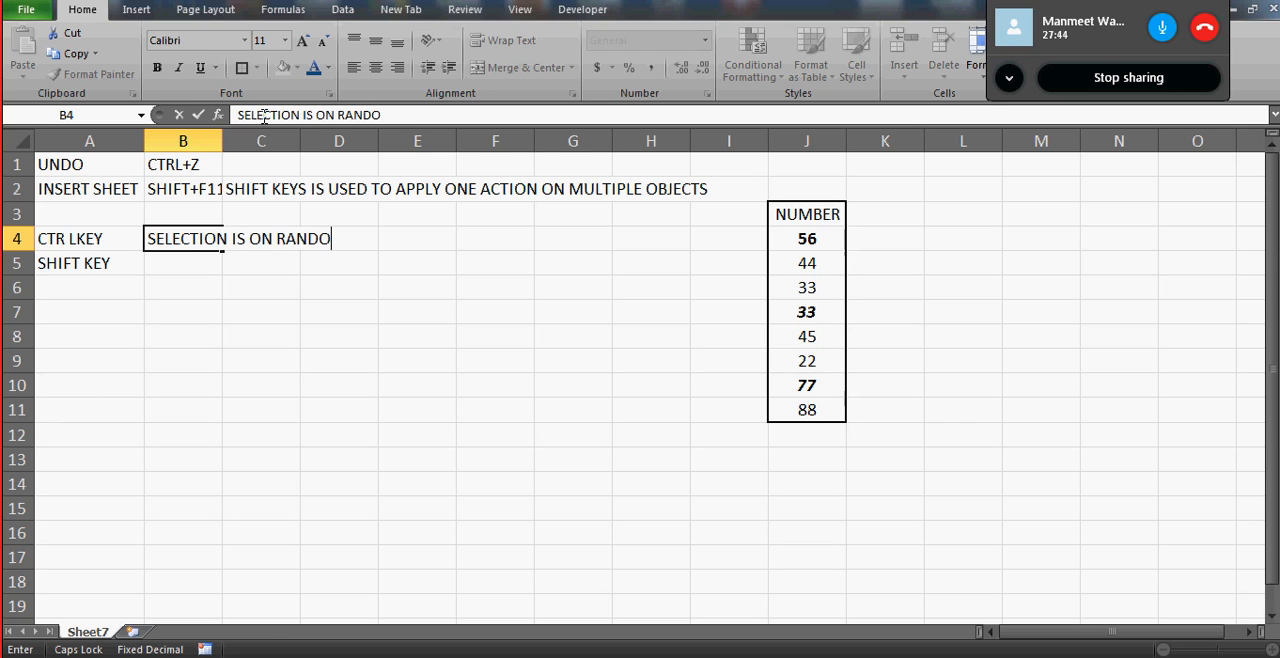
type("M CELLS")
key("Return")
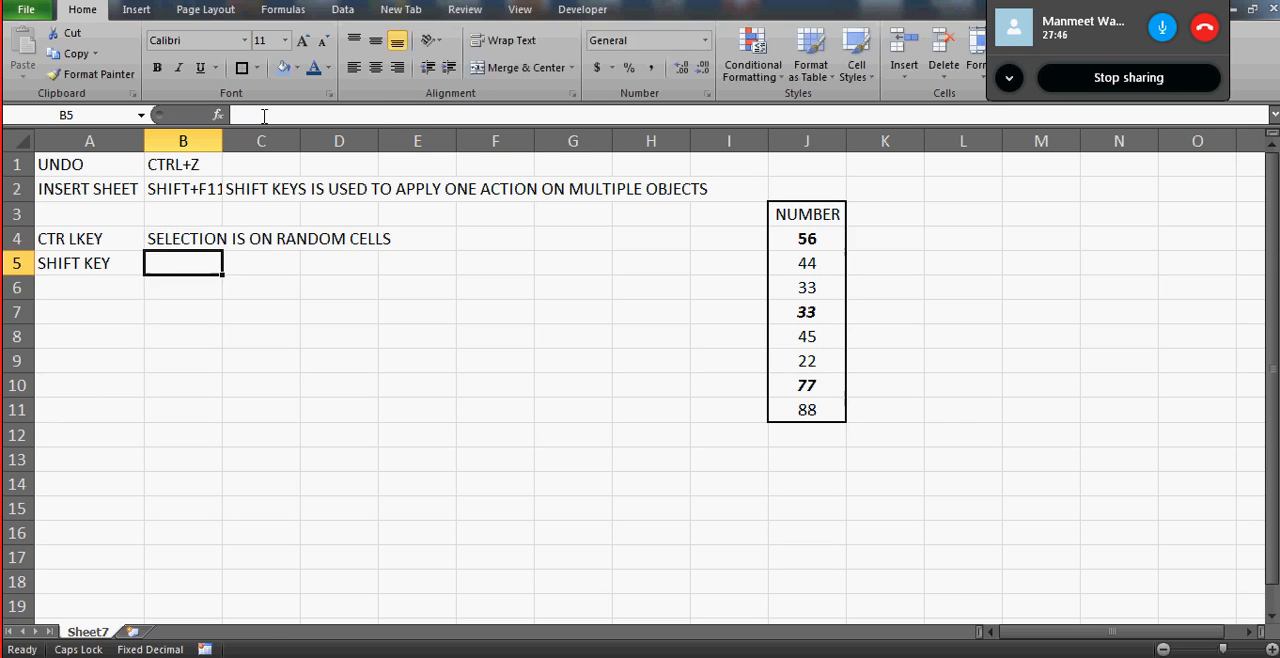
- Enter SELECTION IS IN SEQUENCE in cell B5 and fit the width of column B to its contents
type("SELECT")
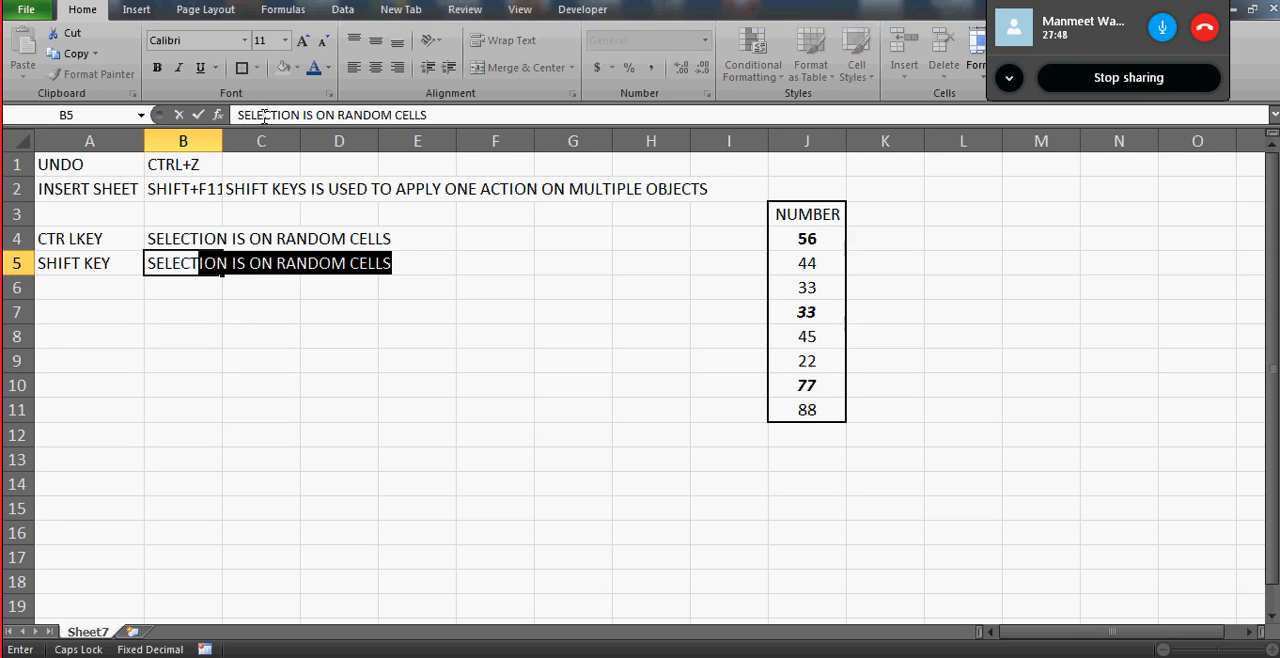
type("ION IS IN D")
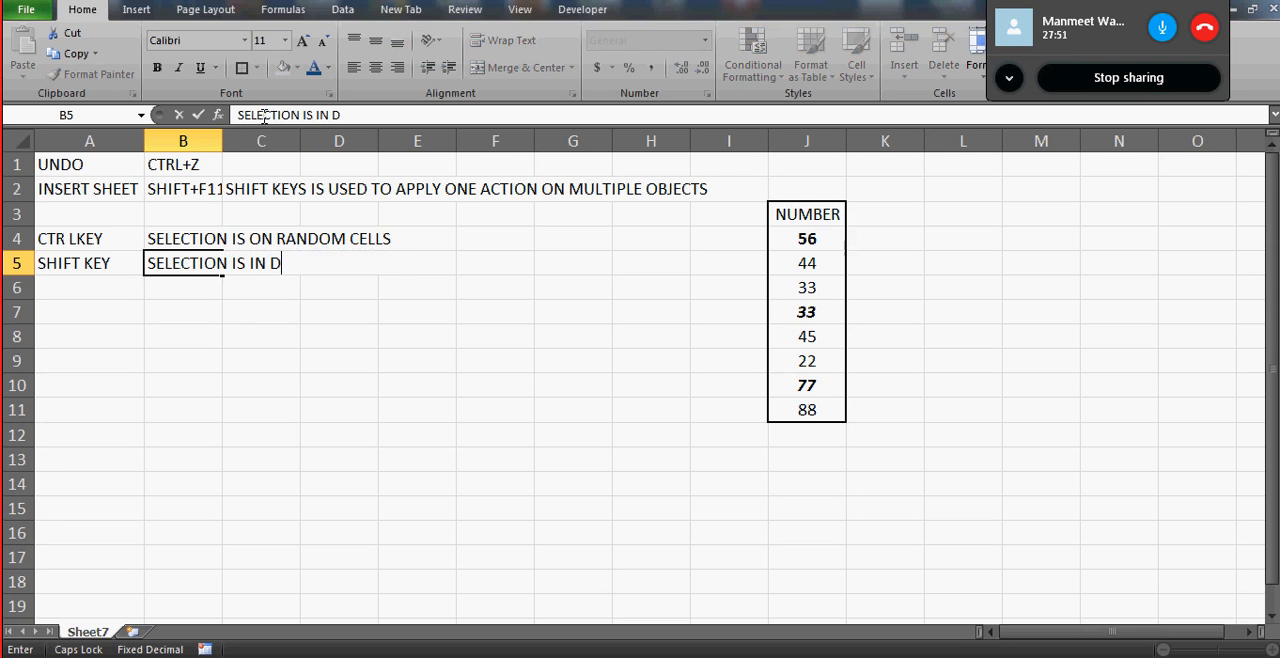
key("BackSpace")
type("SQ")
key("BackSpace")
type("EQUENCE")
key("Return")
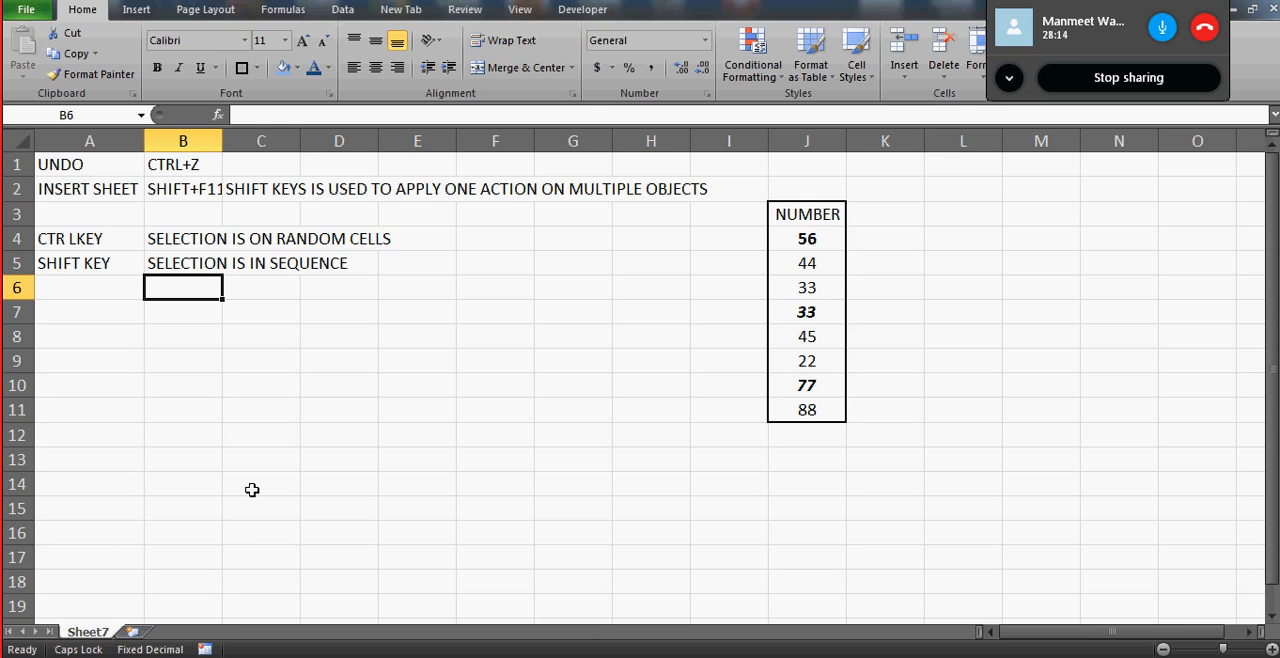
left_click(174, 189)
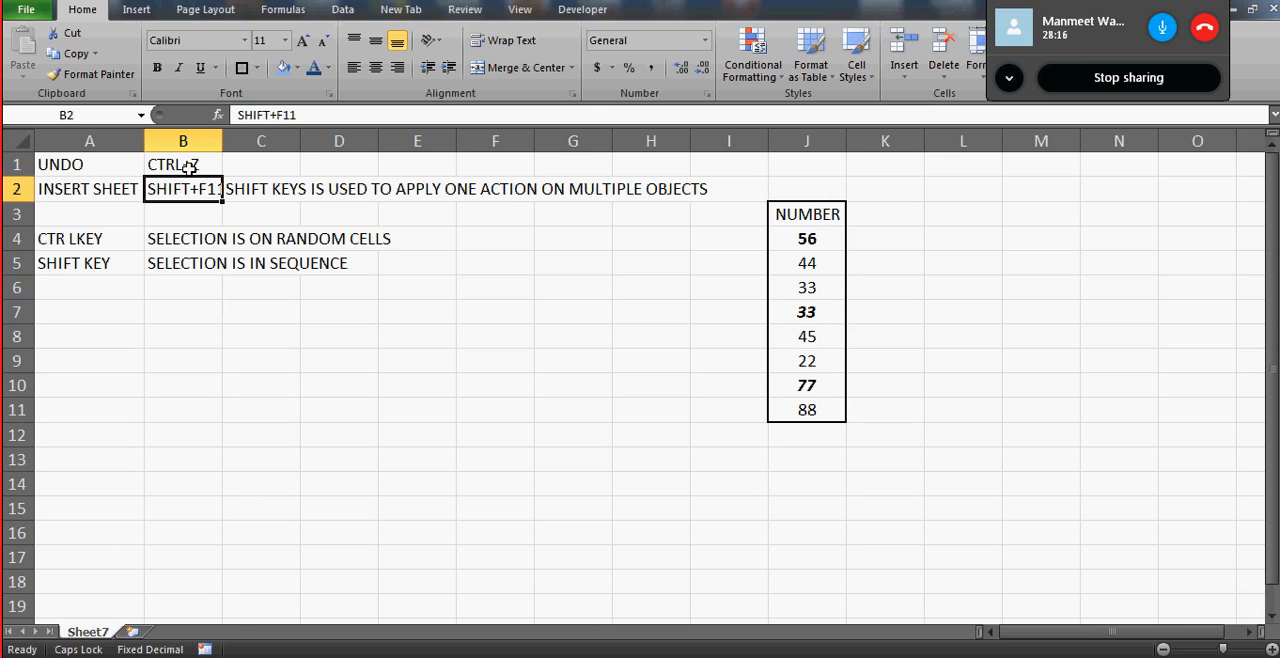
double_click(222, 141)
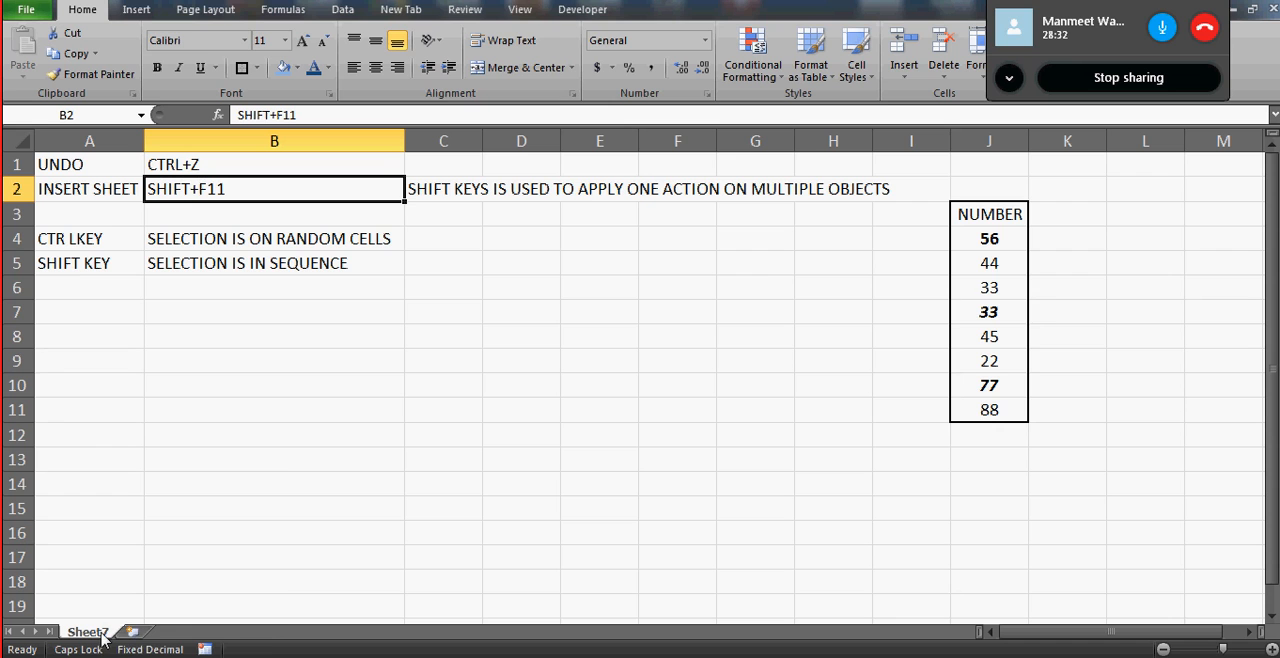
- Insert a blank worksheet before Sheet7 using the Worksheet template, and delete that new sheet
right_click(99, 638)
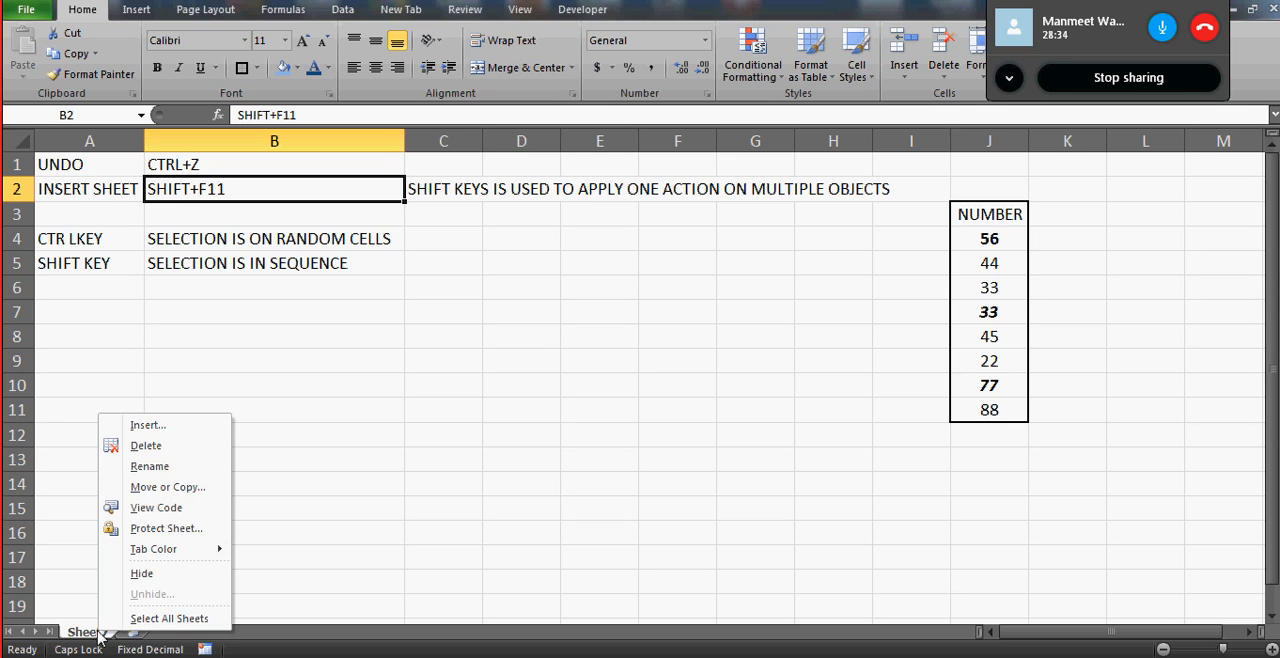
left_click(164, 432)
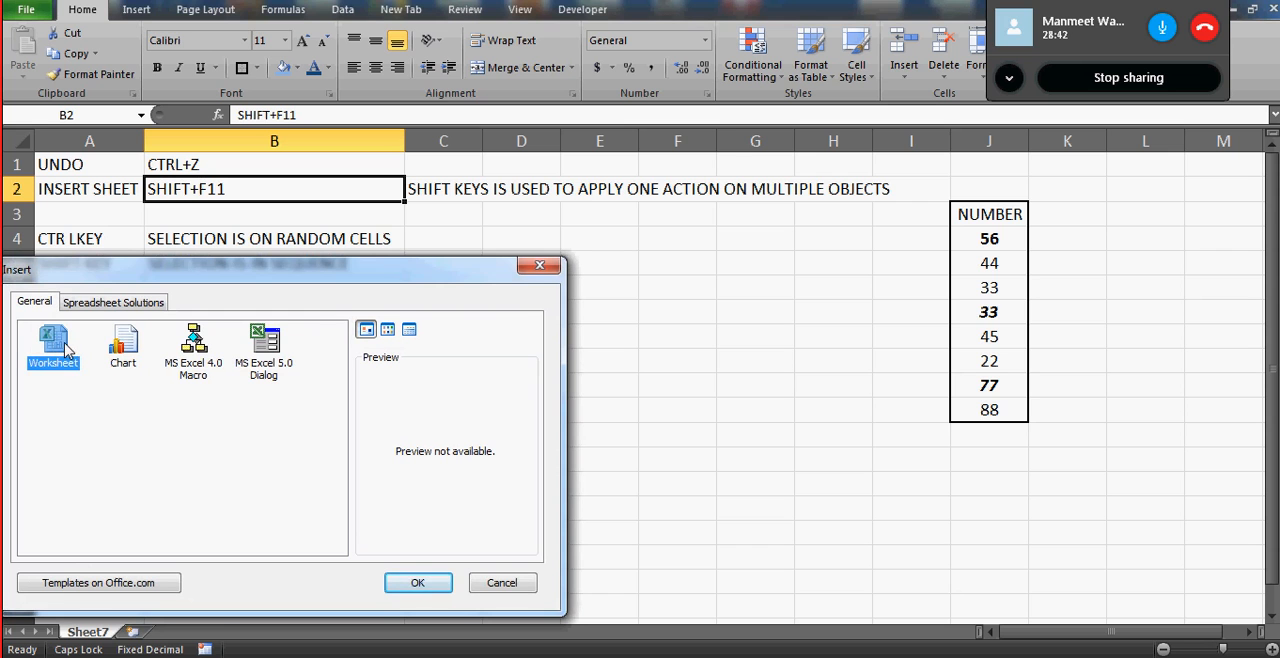
left_click(432, 585)
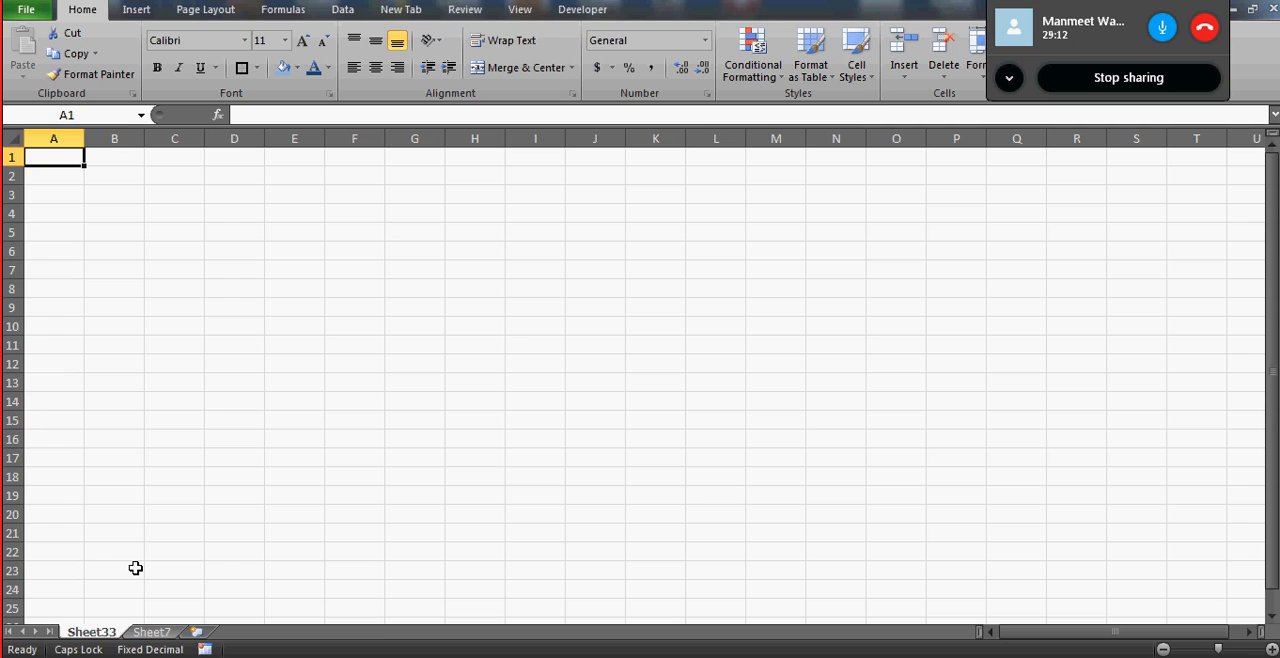
right_click(99, 635)
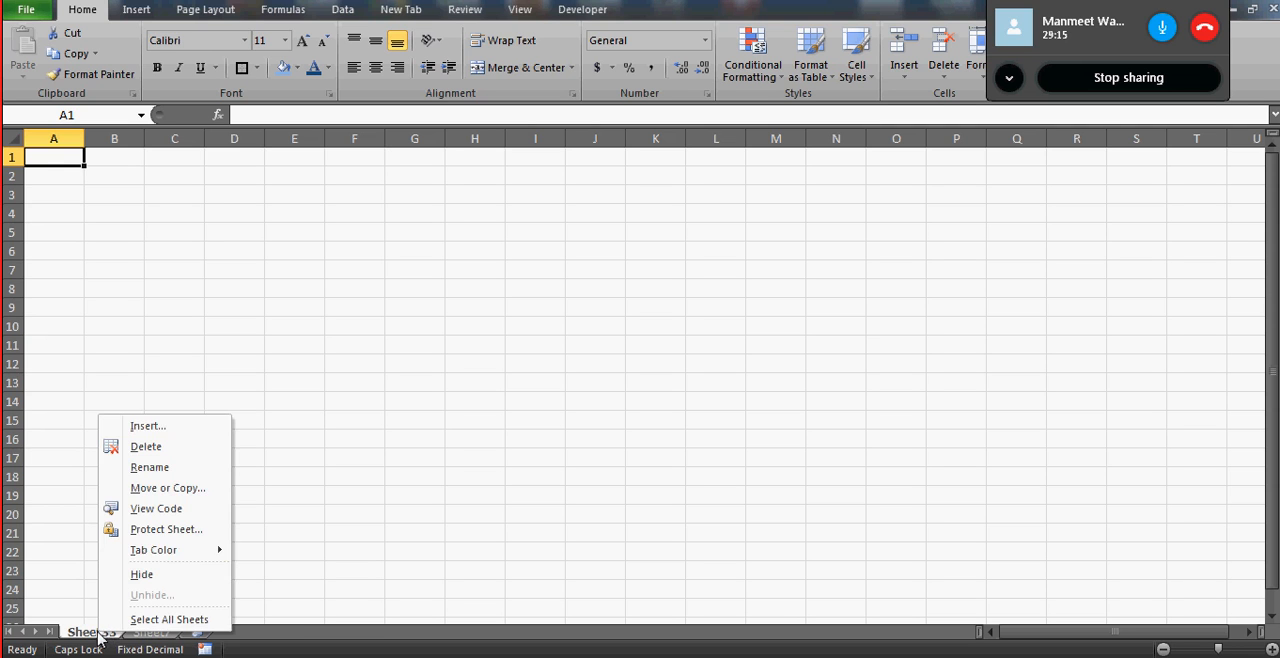
left_click(165, 445)
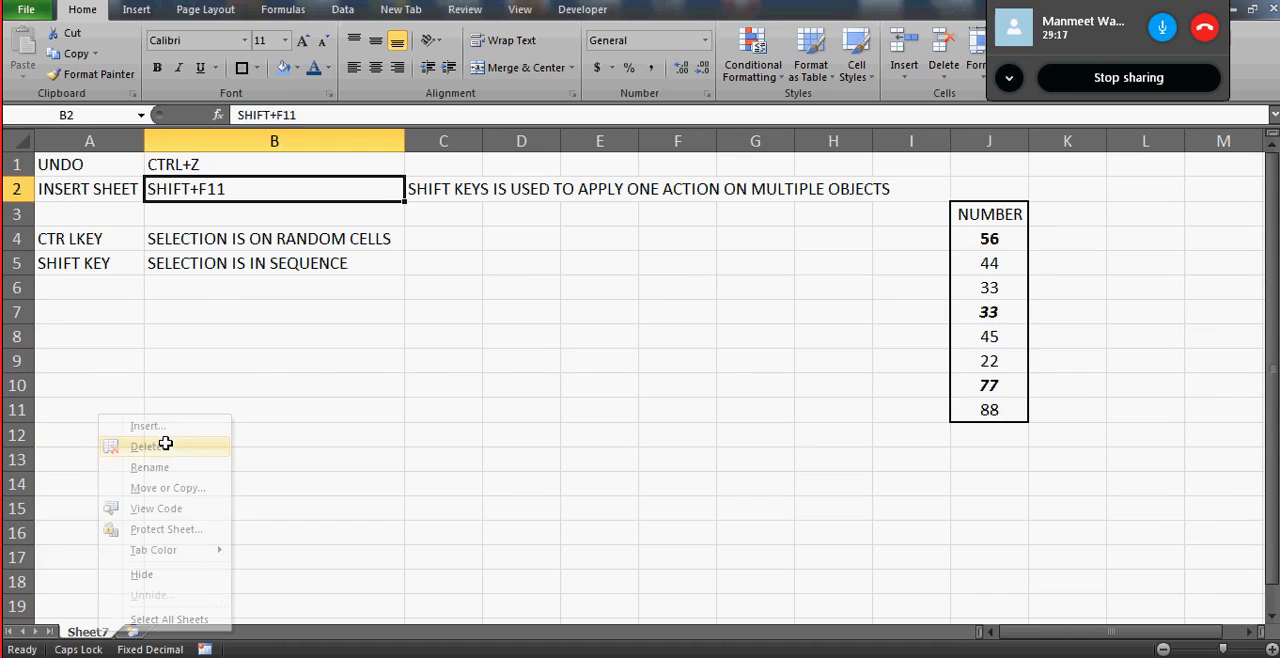
- Add a new worksheet after Sheet7 and open its name for editing
left_click(137, 633)
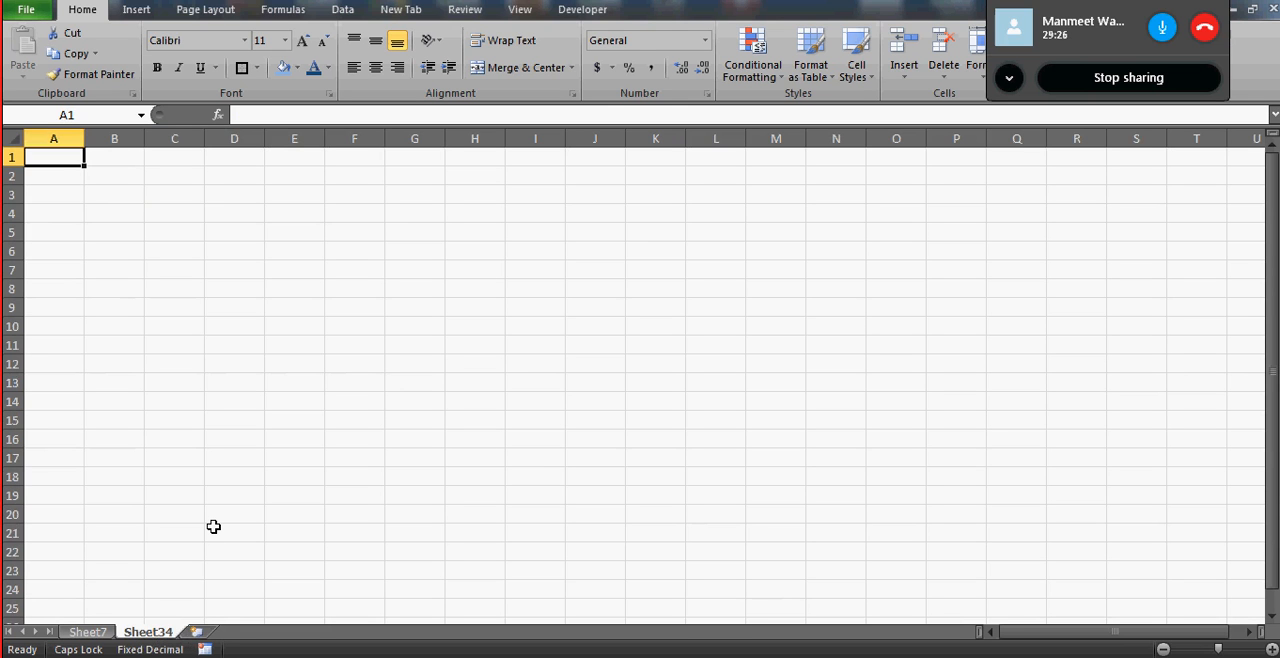
double_click(148, 632)
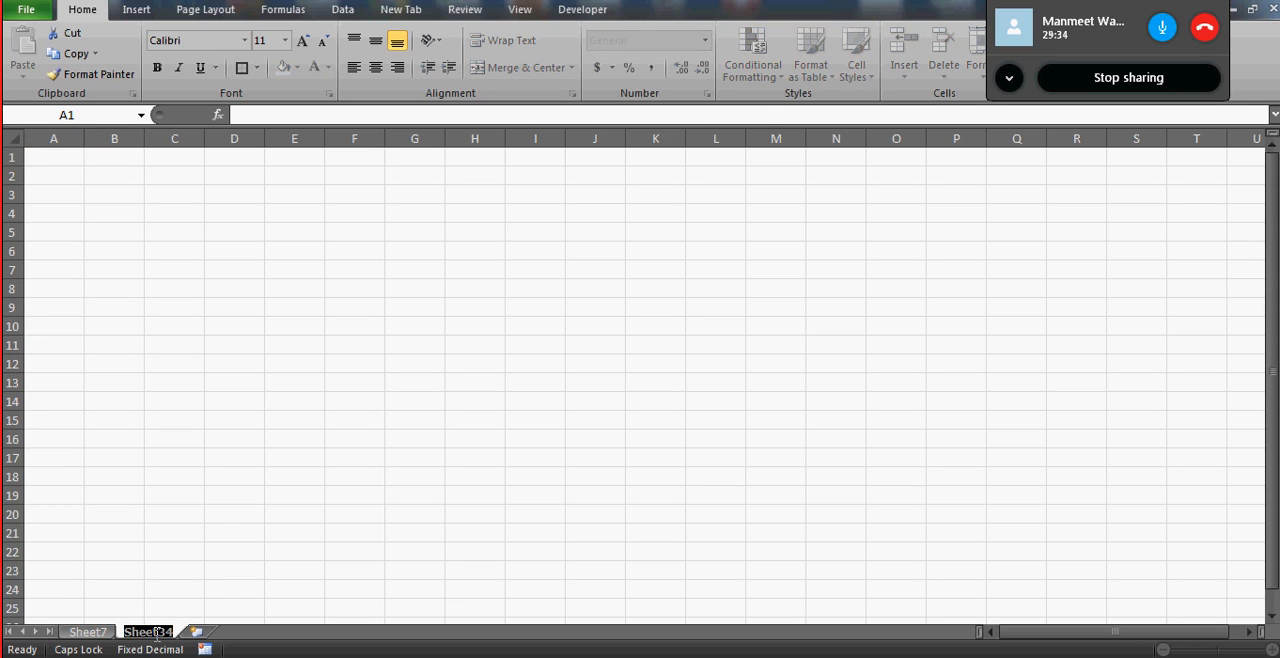
left_click(85, 632)
left_click(147, 632)
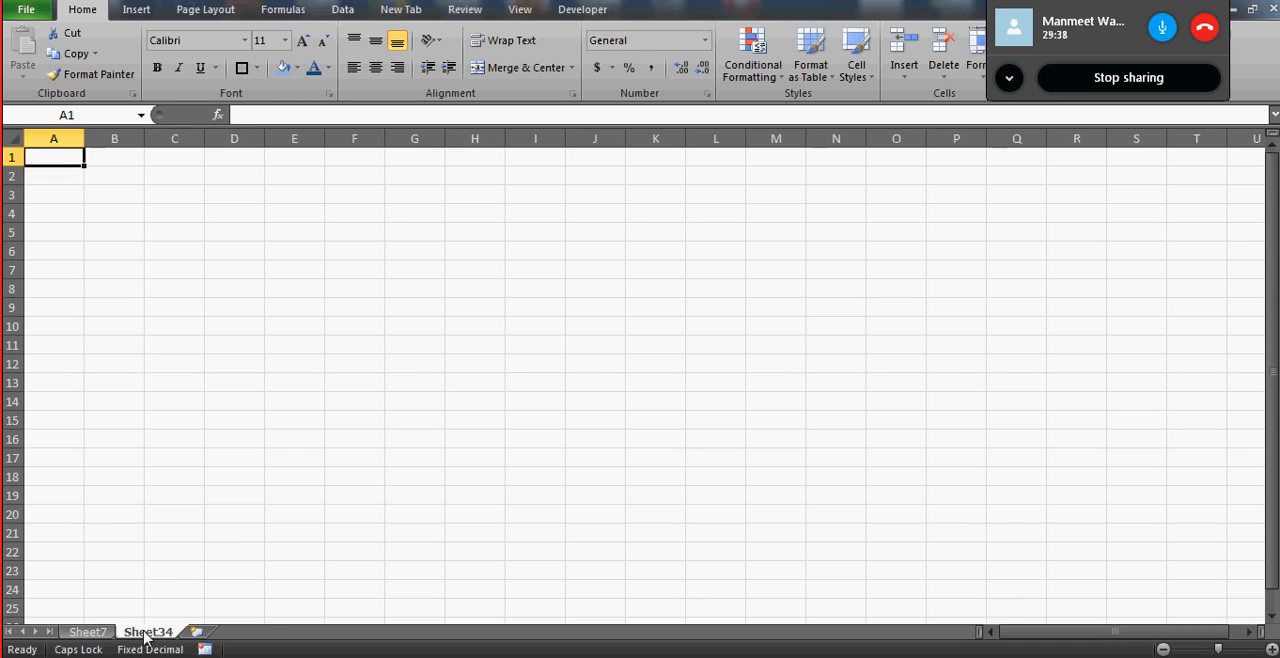
- Rename the new worksheet after Sheet7 as Day1
right_click(147, 637)
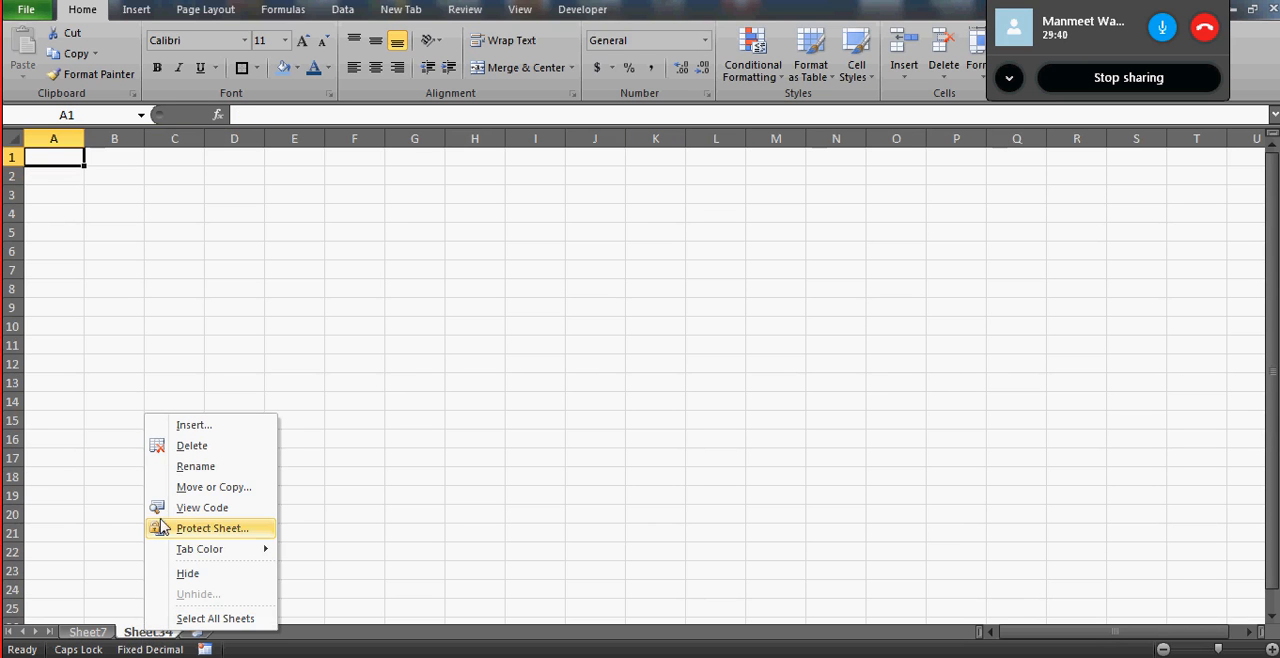
left_click(207, 467)
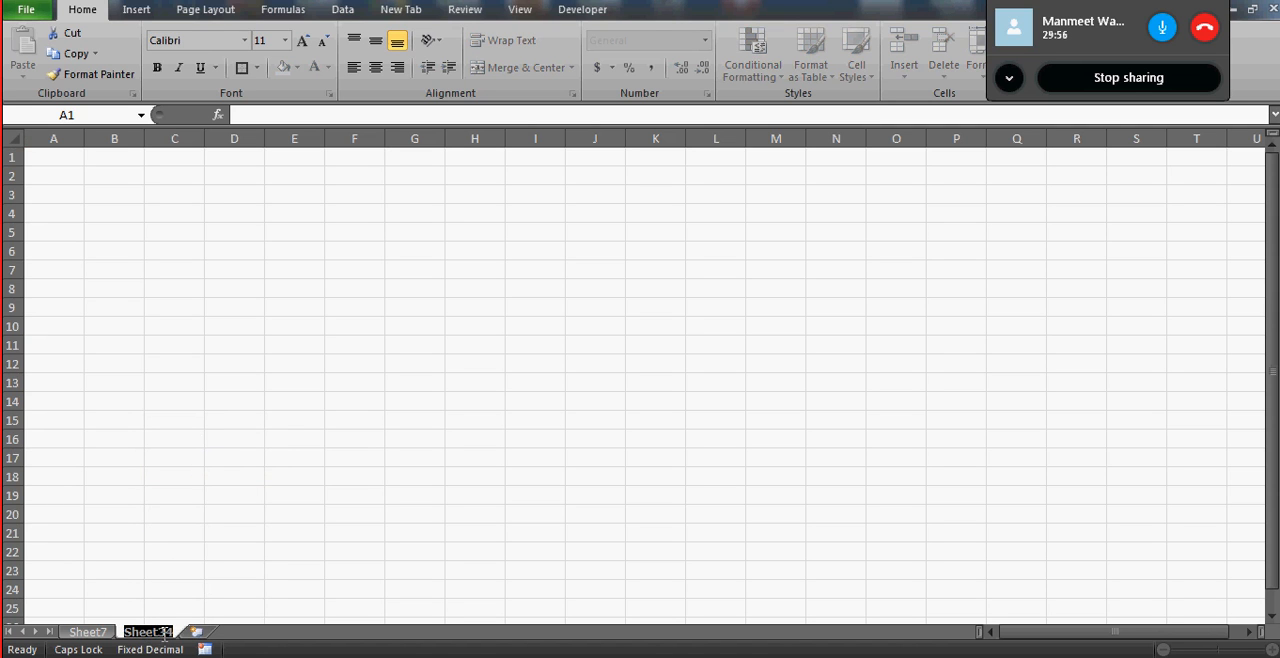
key("BackSpace")
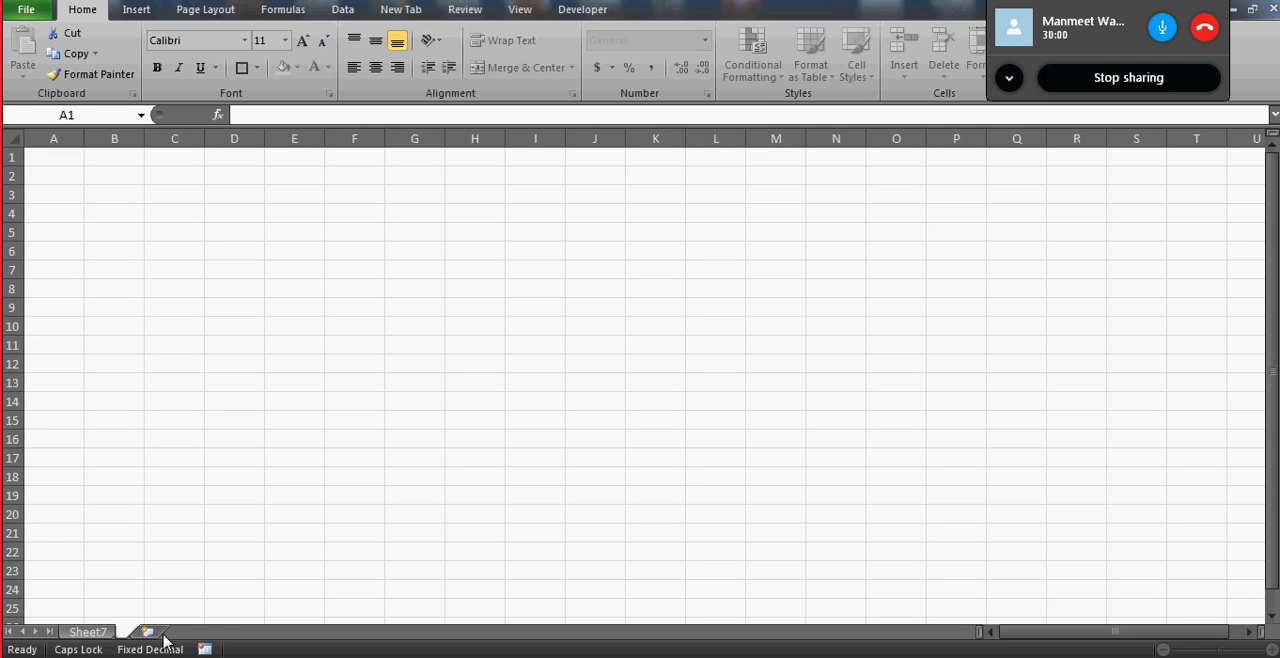
type("D")
key("Caps_Lock")
type("ay")
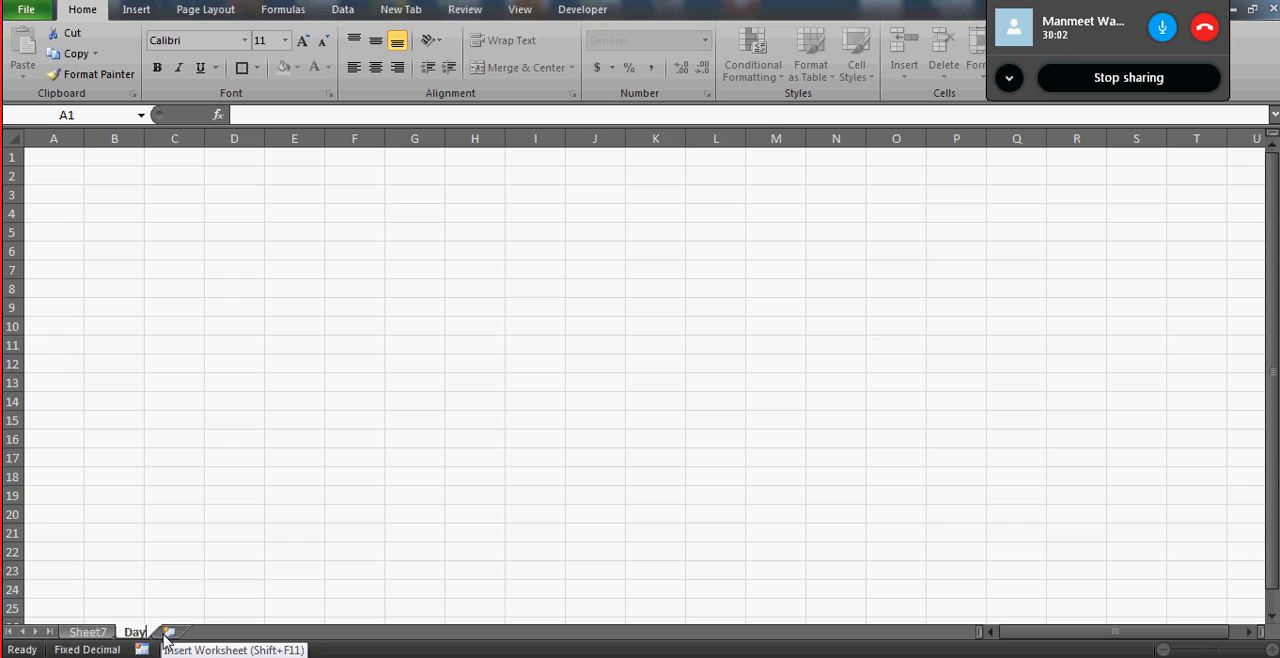
type("1")
key("Return")
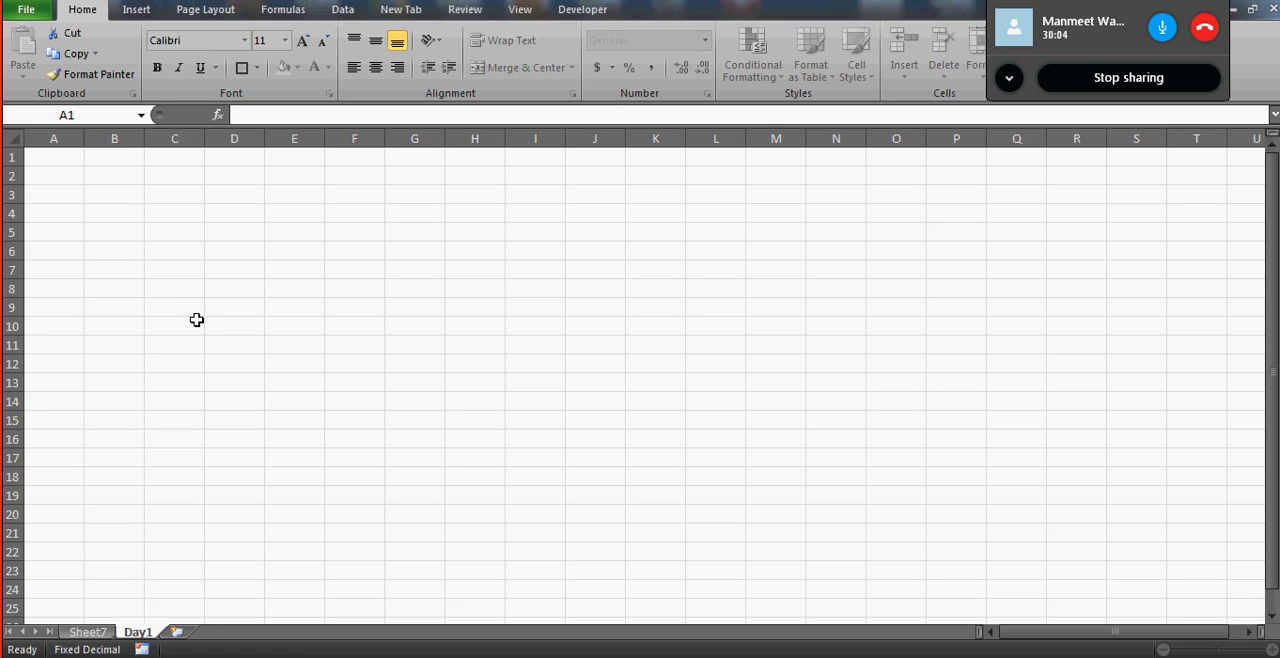
left_click(197, 320)
left_click(141, 288)
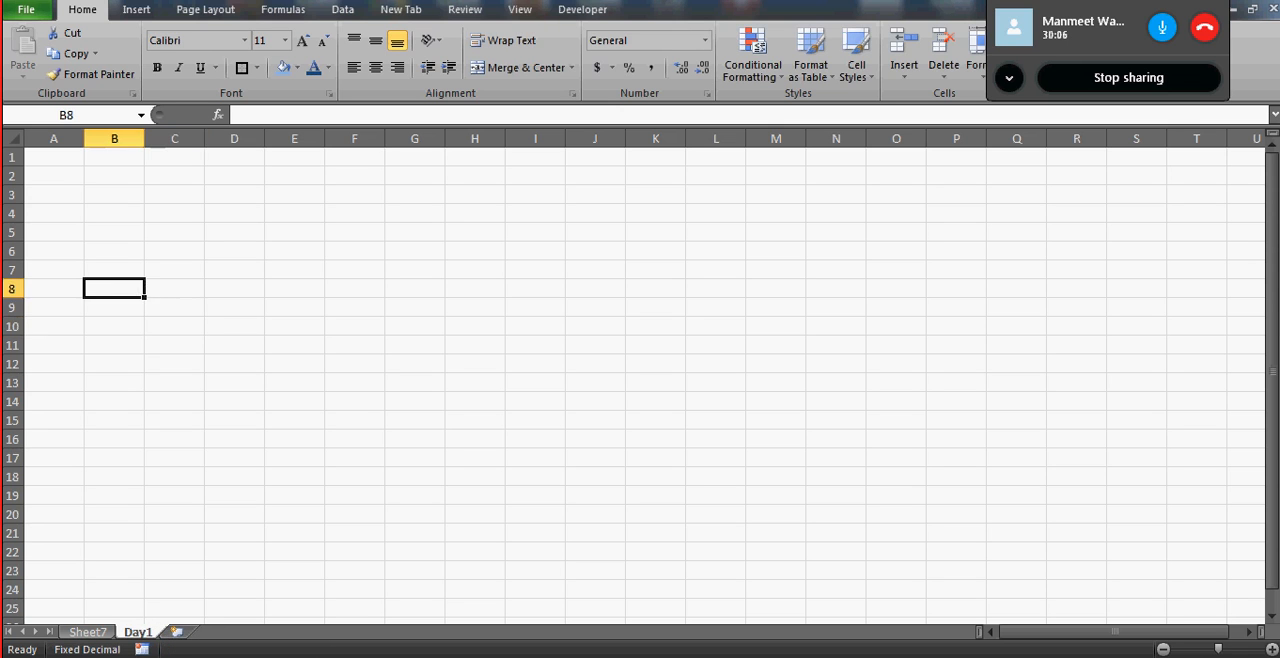
- Add ten blank worksheets one after another following the Day1 sheet
left_click(176, 640)
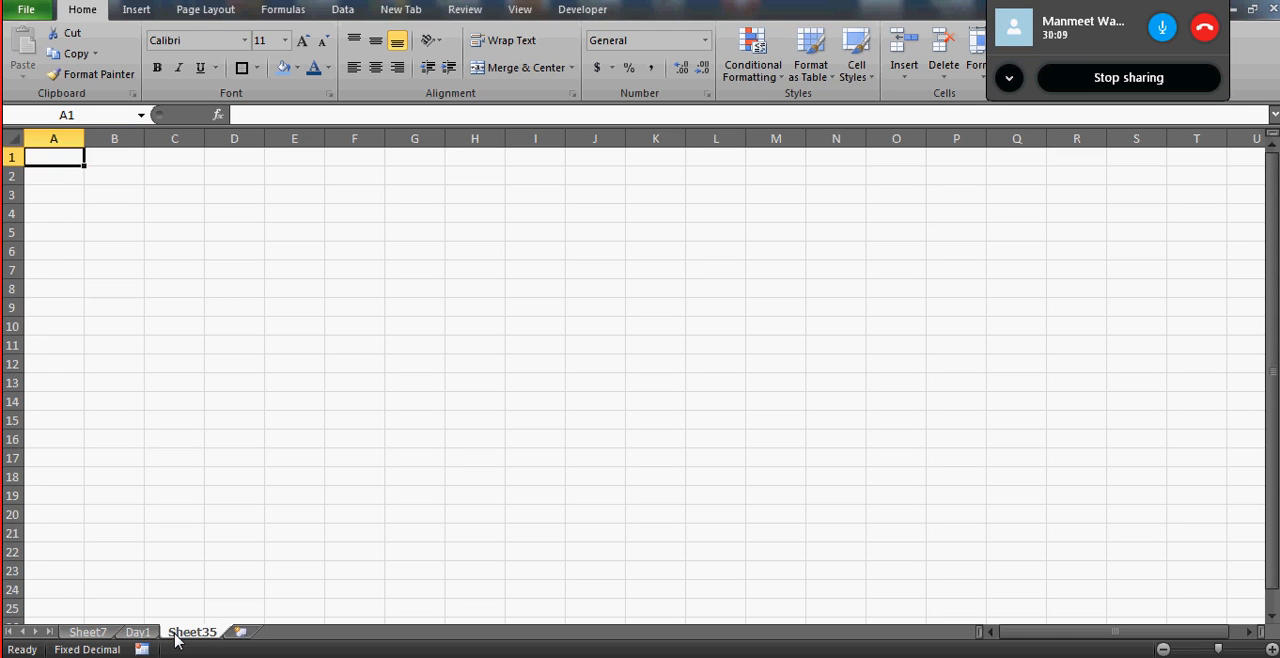
left_click(246, 634)
left_click(303, 633)
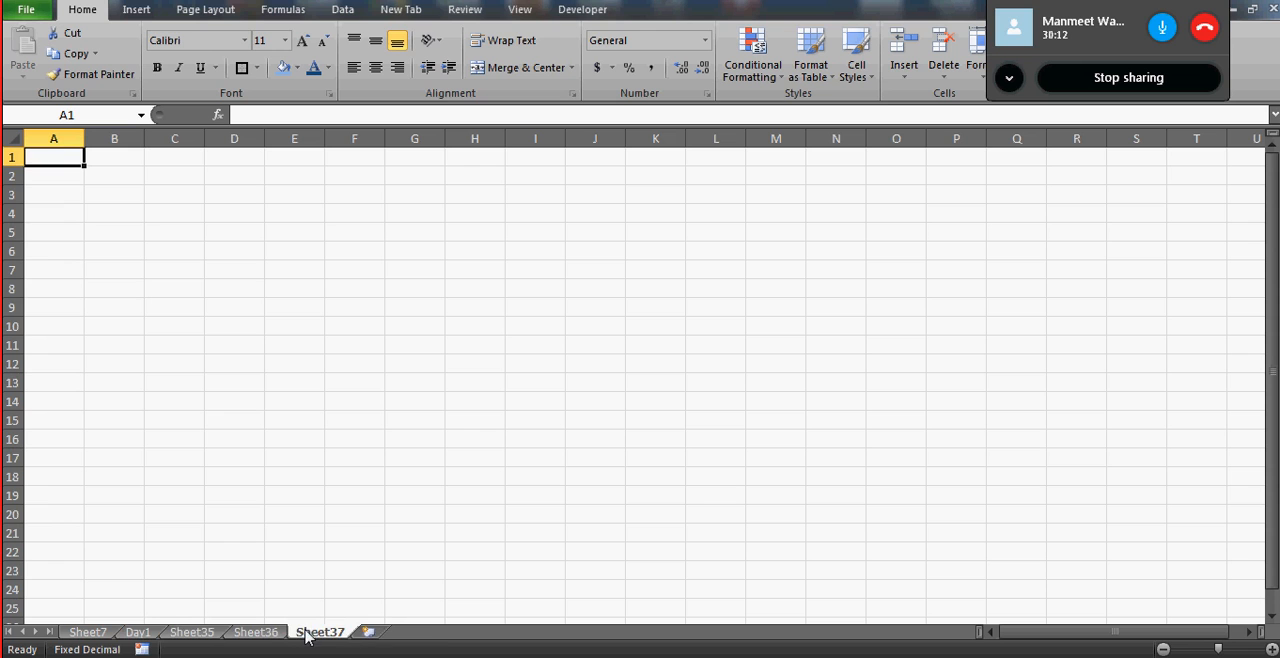
left_click(367, 633)
left_click(432, 633)
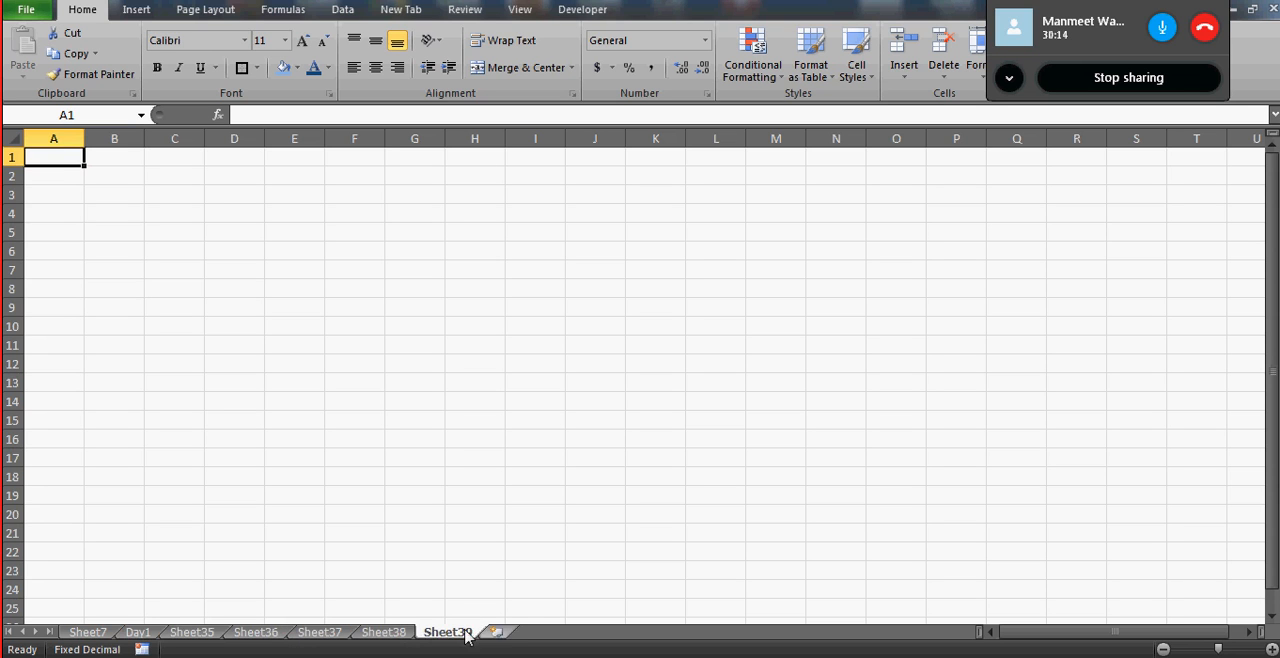
left_click(501, 633)
left_click(565, 633)
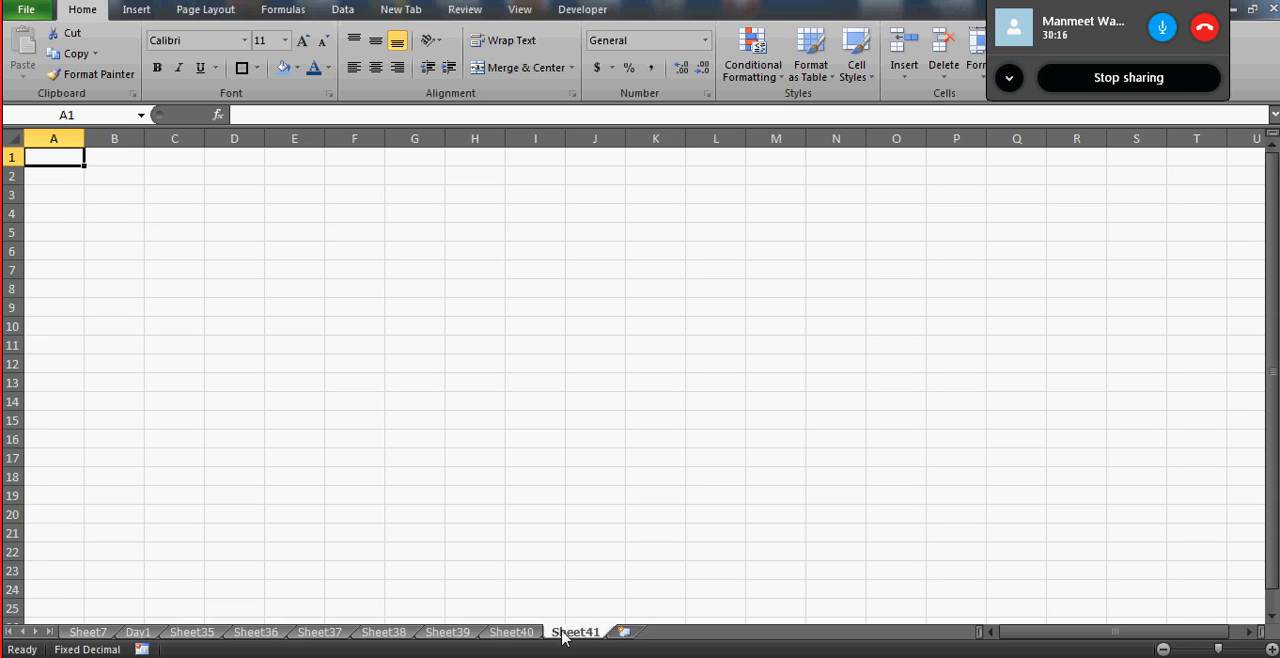
left_click(624, 633)
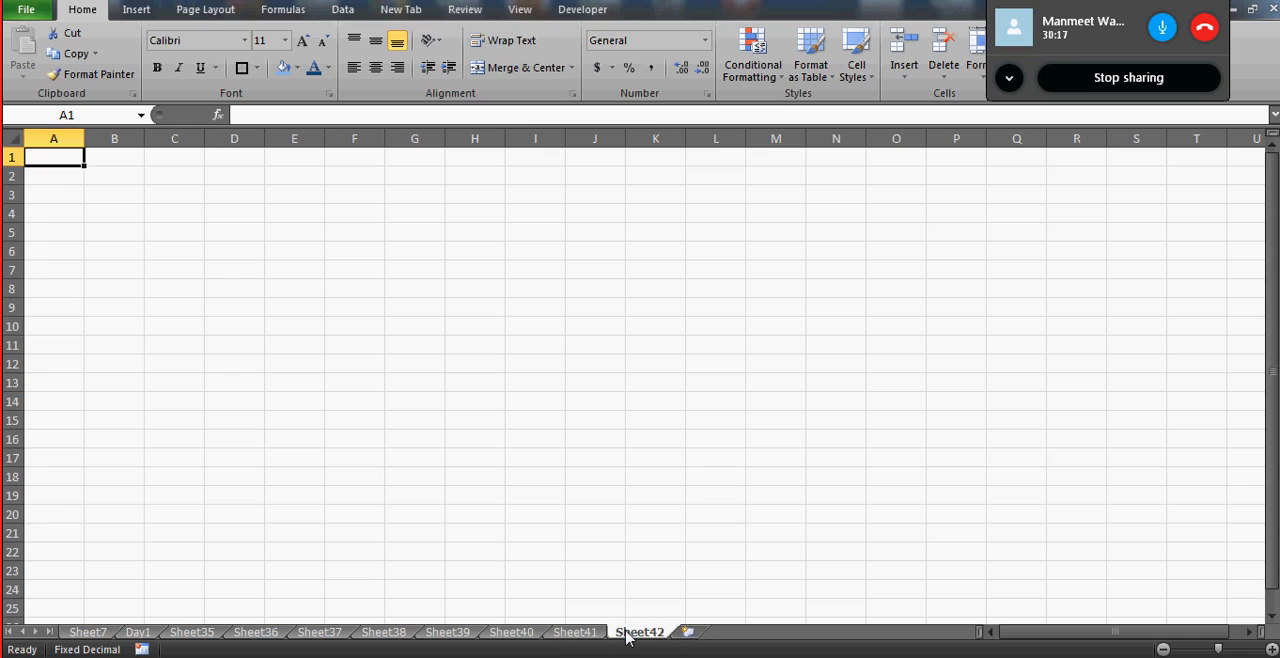
left_click(690, 633)
left_click(752, 633)
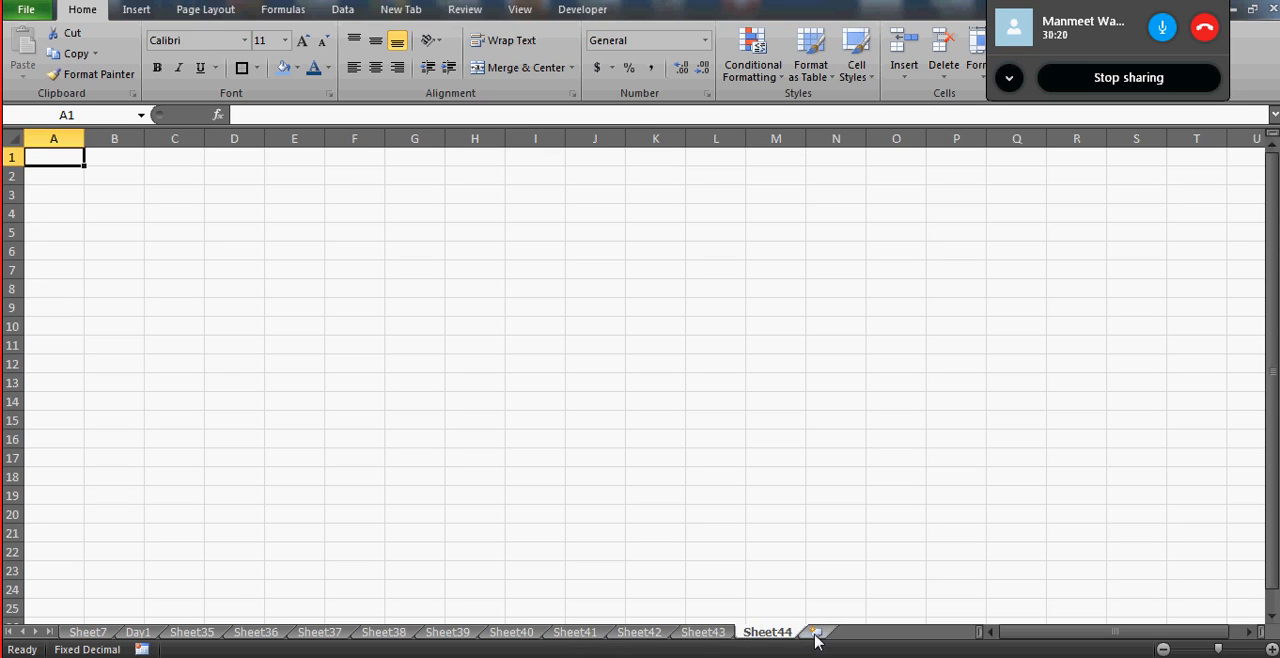
- Add one more blank worksheet after Sheet44 and select cell G3 on it
left_click(815, 634)
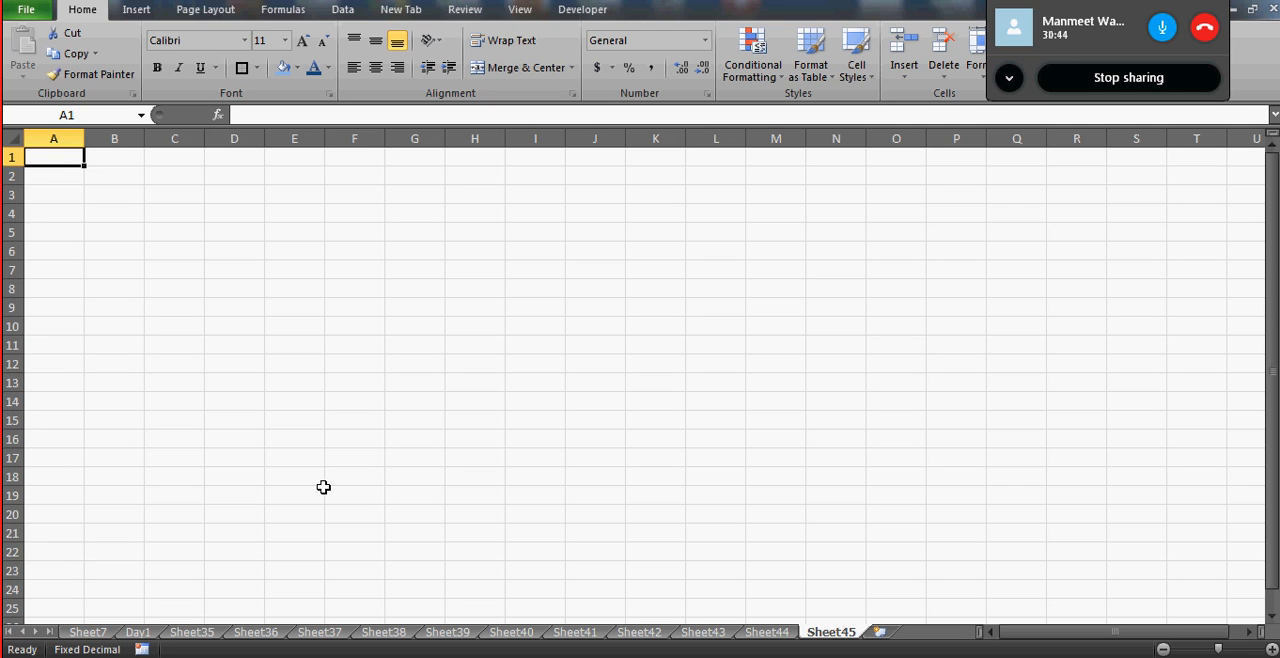
left_click_drag(323, 487, 440, 197)
left_click(440, 197)
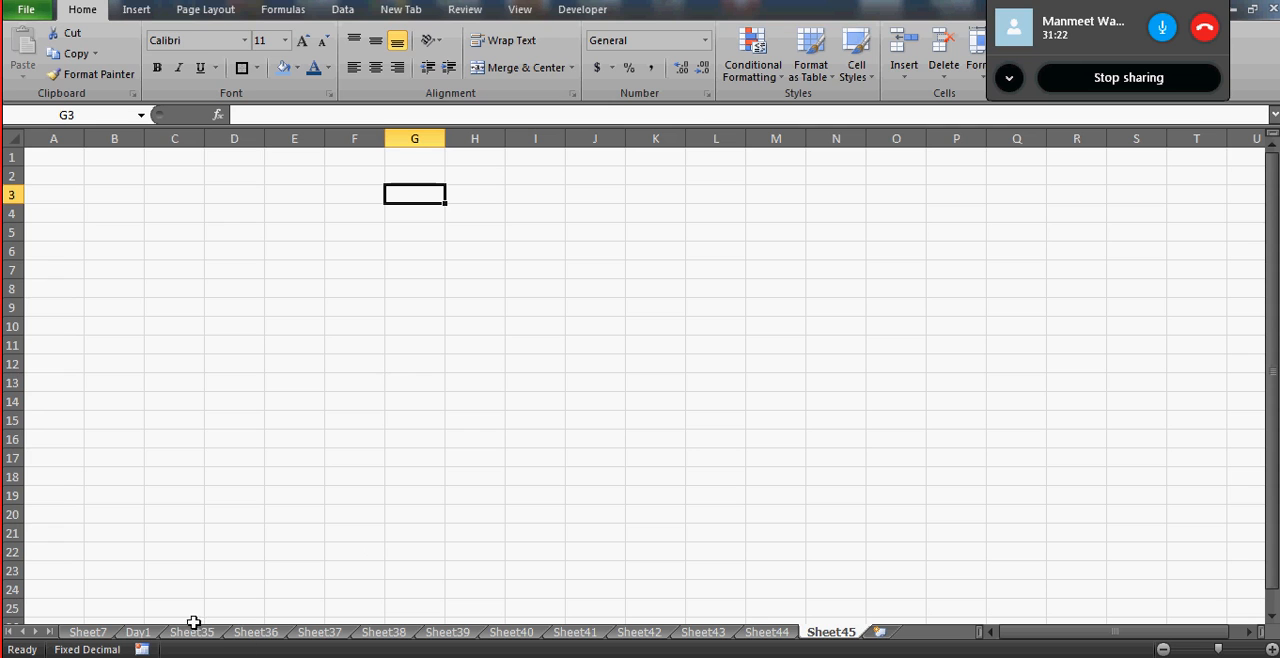
- Color the Day1 worksheet's tab yellow and switch to Sheet36
left_click(139, 634)
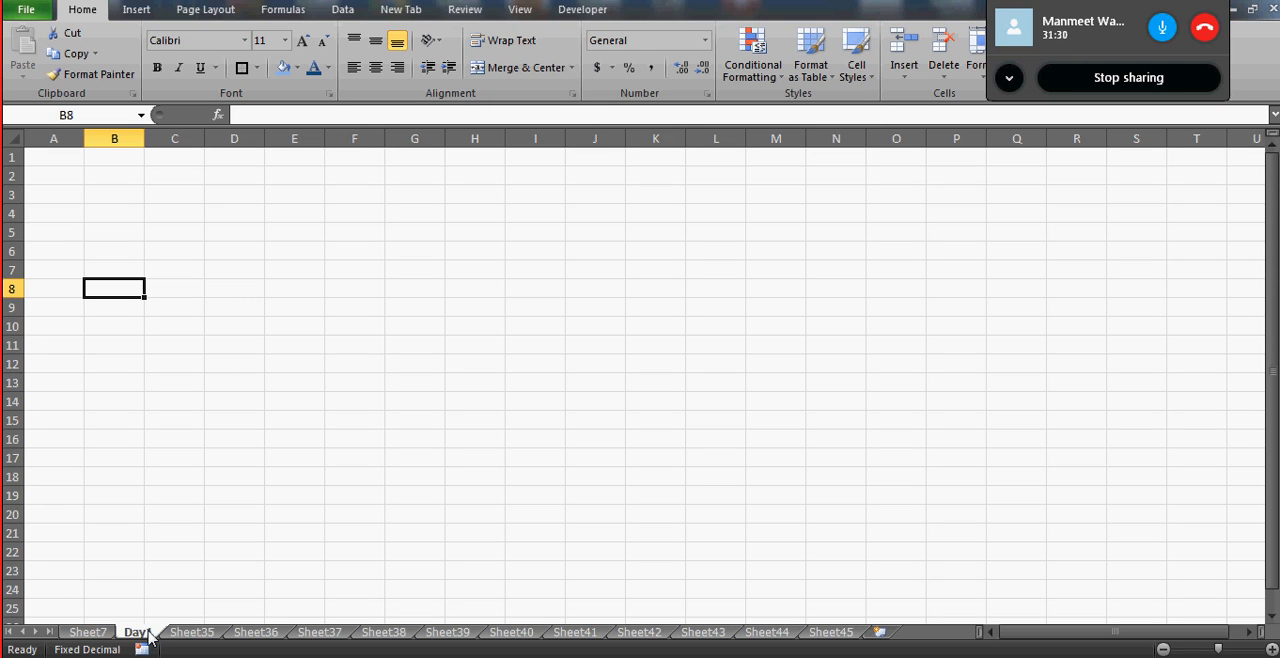
right_click(141, 641)
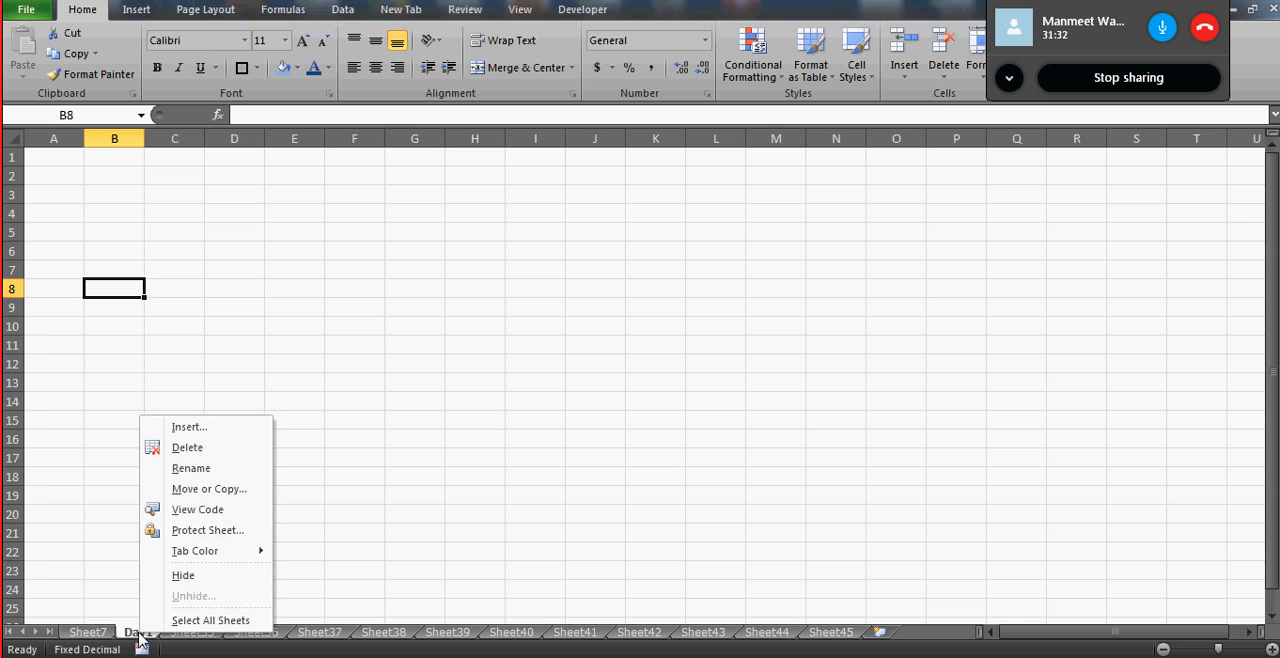
mouse_move(212, 556)
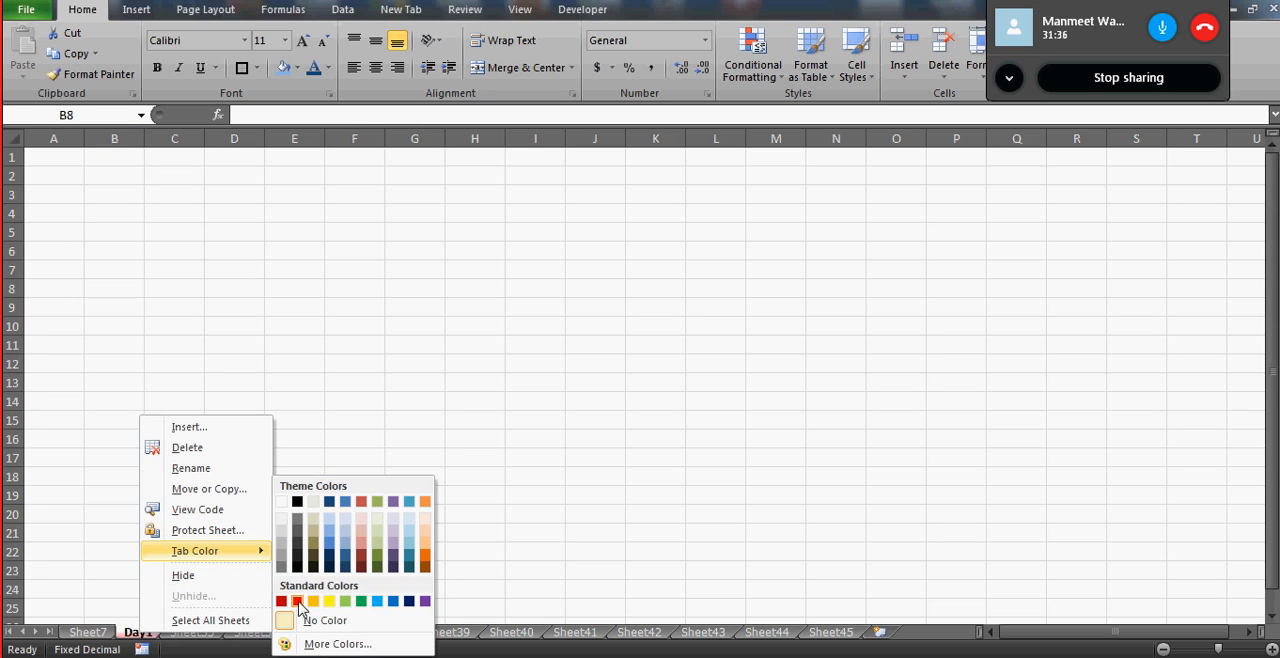
left_click(330, 603)
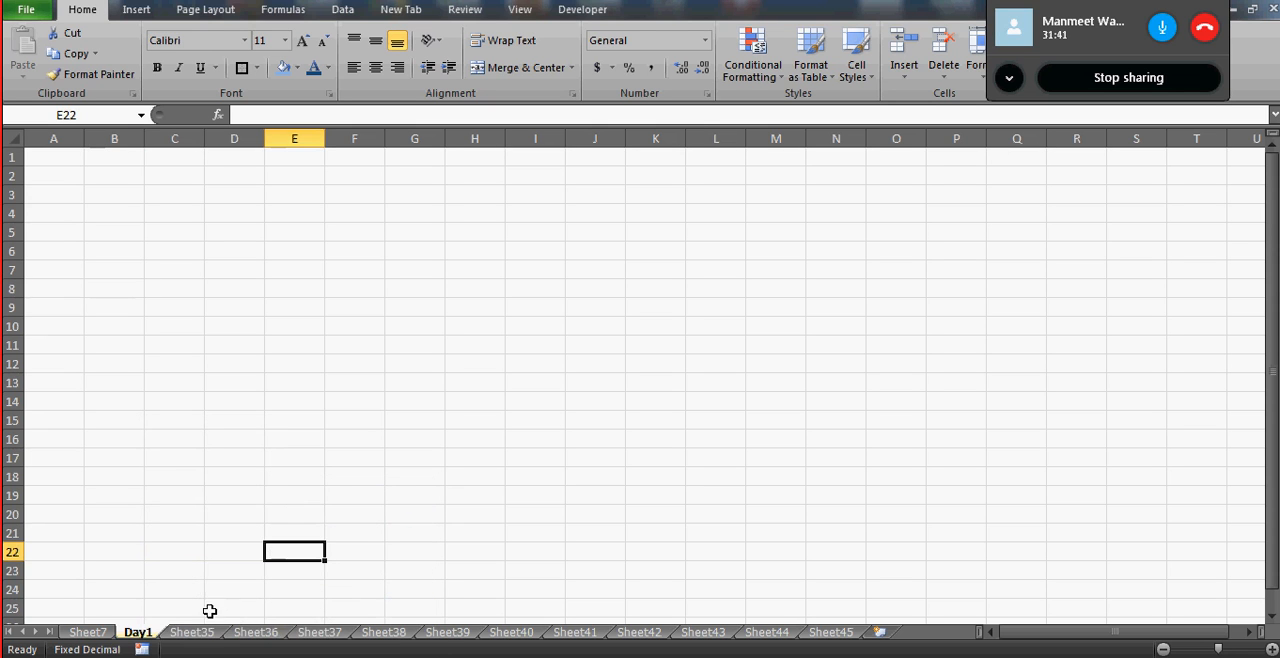
left_click(255, 634)
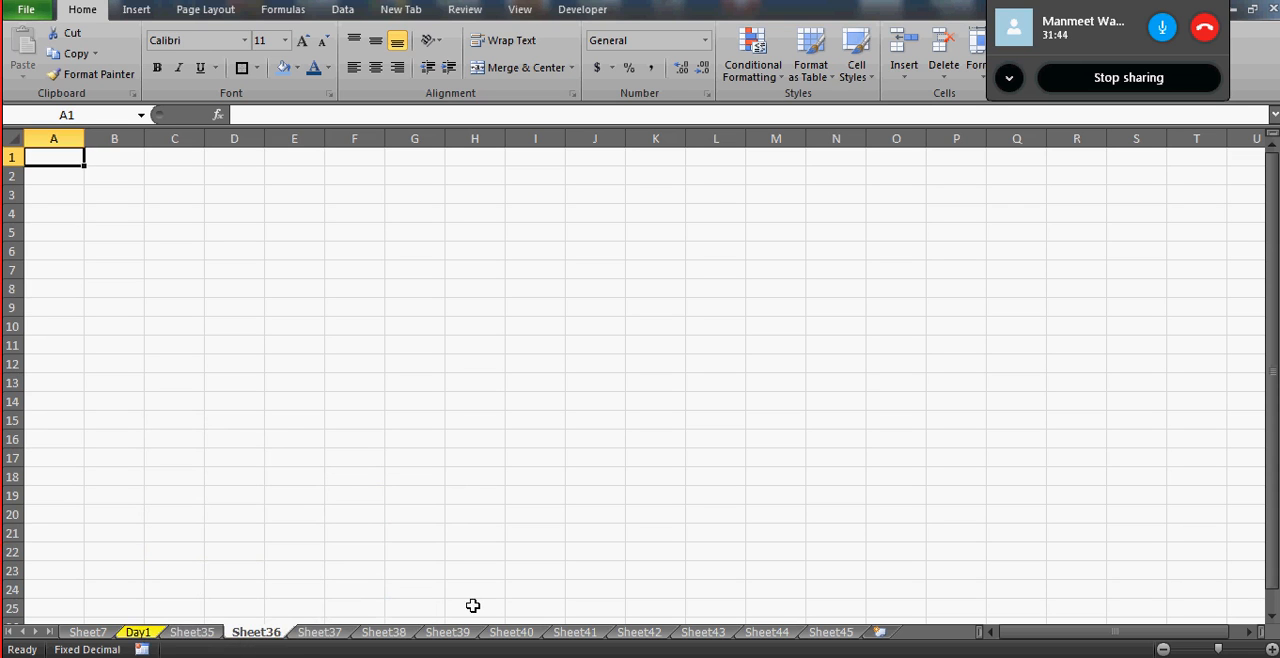
- Color the Sheet38 worksheet's tab with the standard red and switch to Sheet39
left_click(394, 634)
right_click(395, 635)
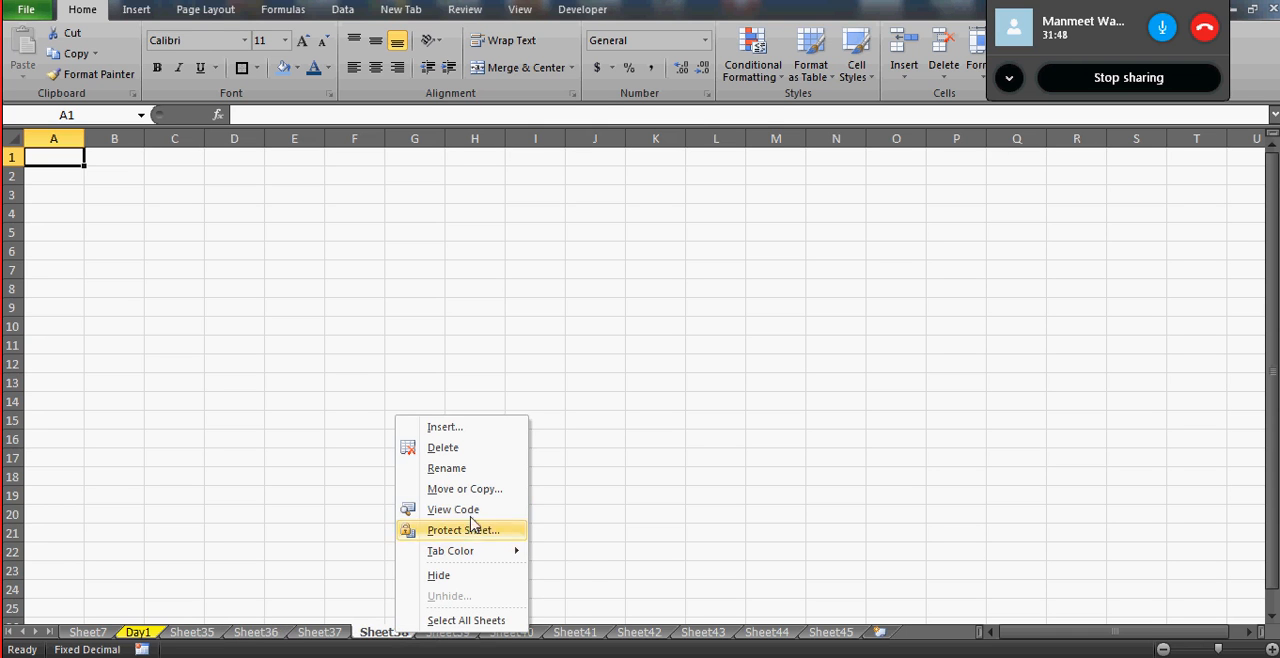
mouse_move(467, 551)
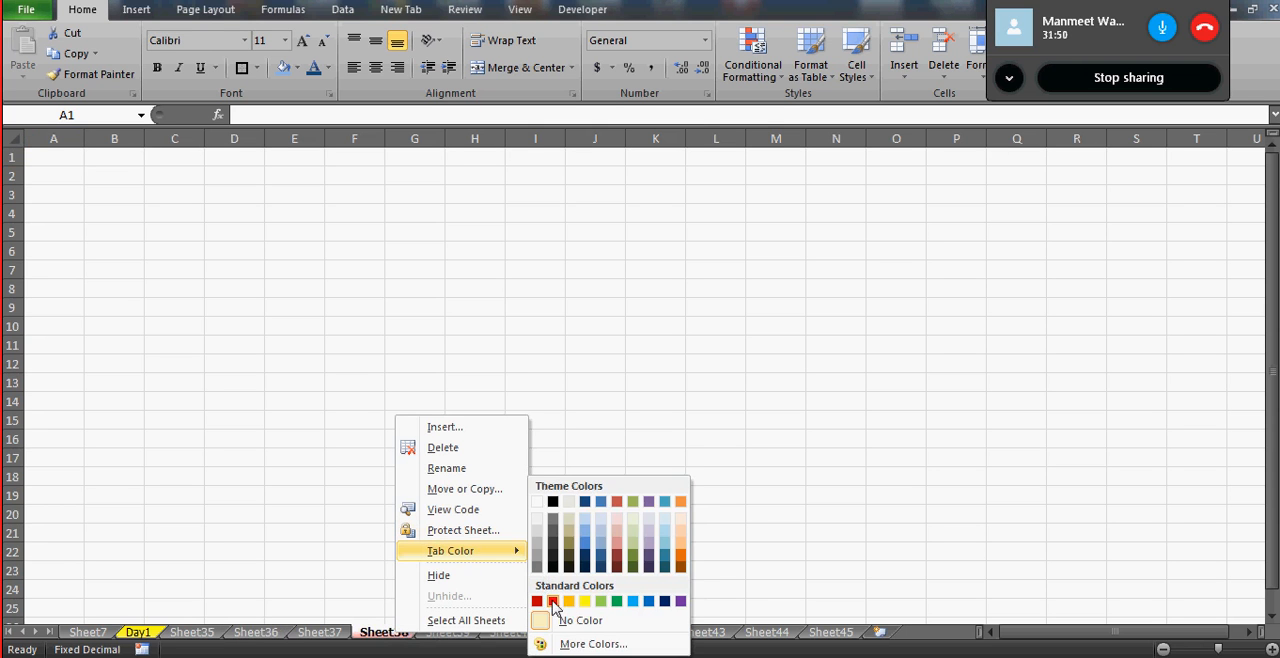
left_click(552, 600)
left_click(450, 636)
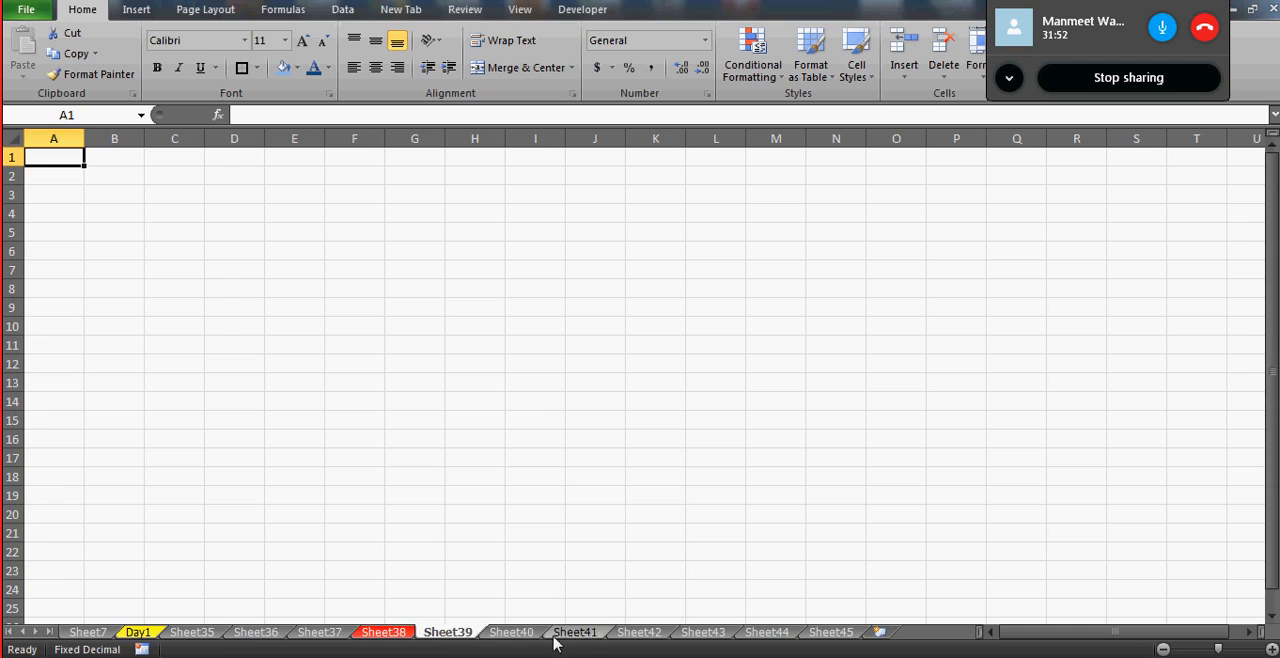
- Color the Sheet41 worksheet's tab with the standard dark red
left_click_drag(590, 636, 580, 635)
right_click(580, 635)
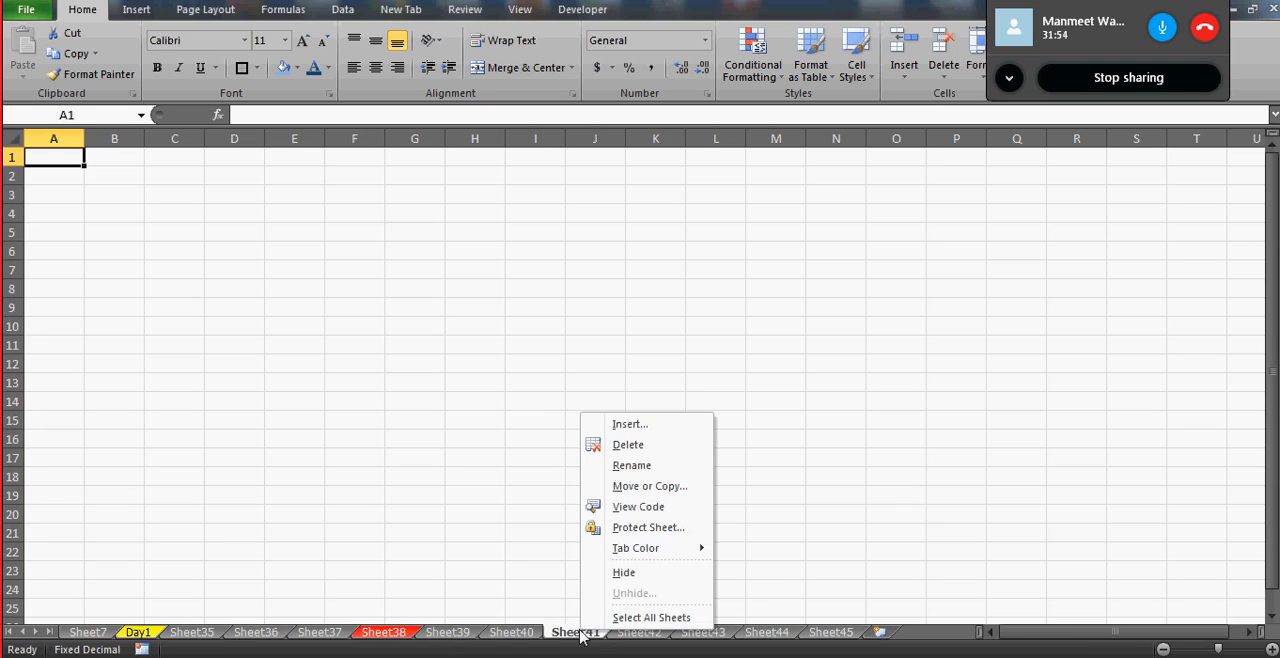
mouse_move(668, 553)
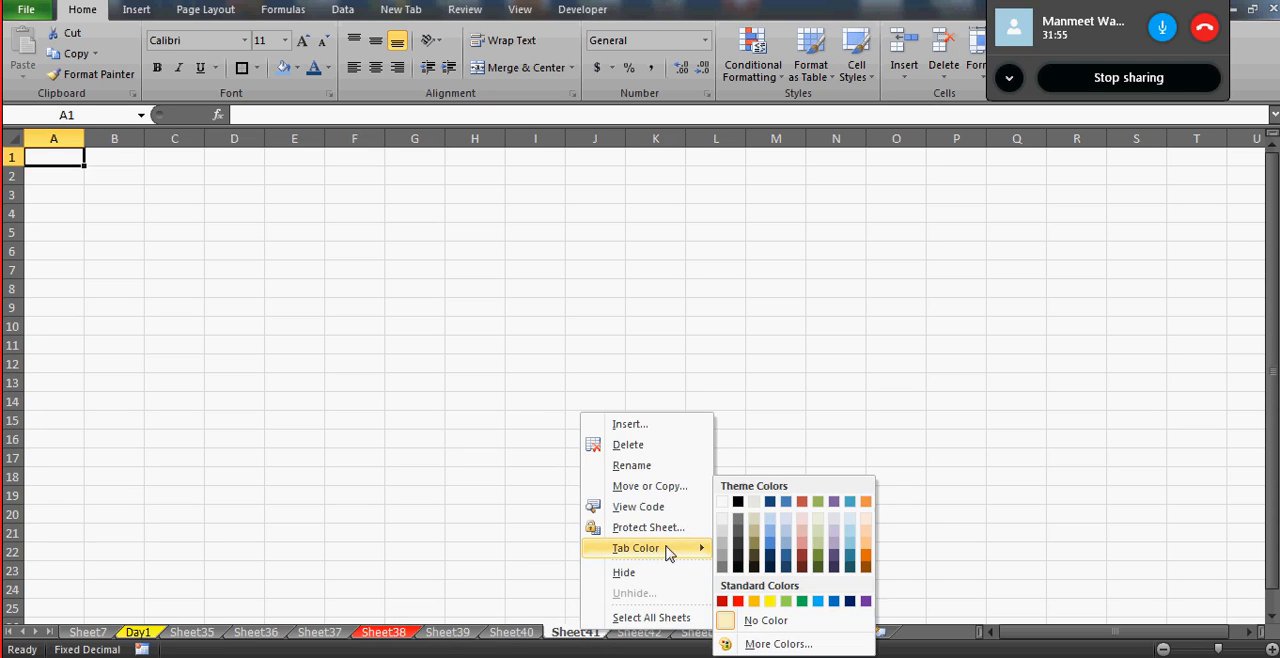
left_click(722, 601)
- Color the Sheet44 worksheet's tab with the standard red and select cell K12
left_click(765, 633)
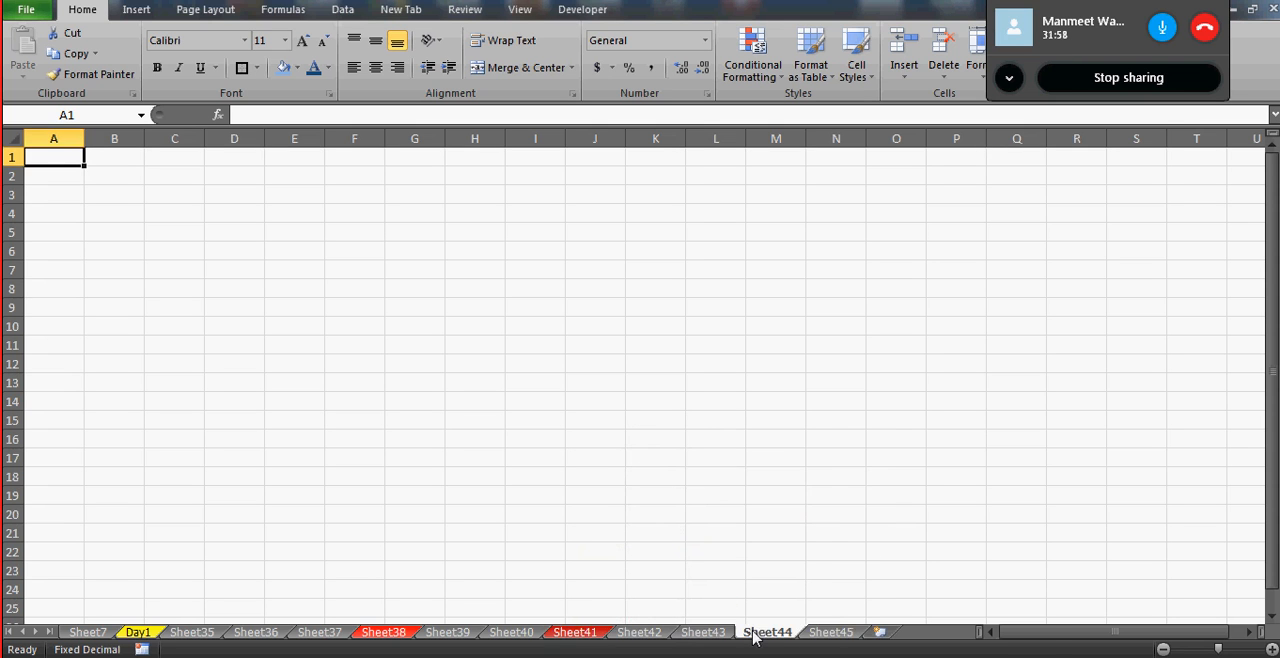
right_click(763, 635)
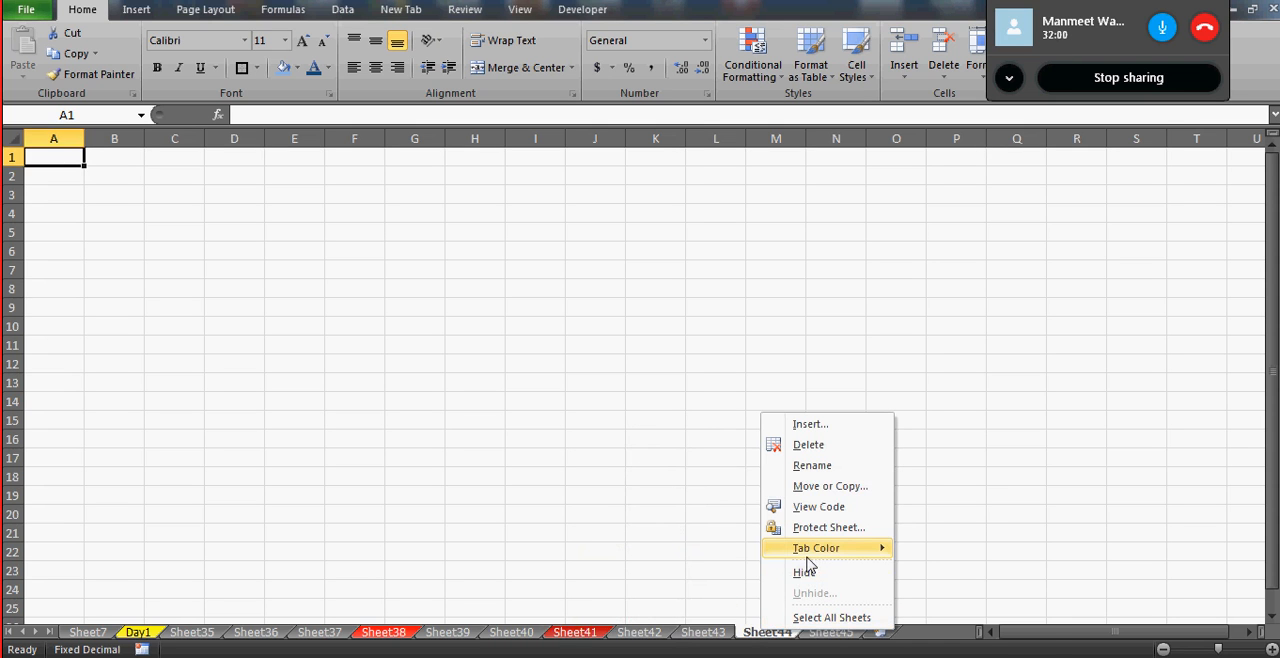
mouse_move(818, 552)
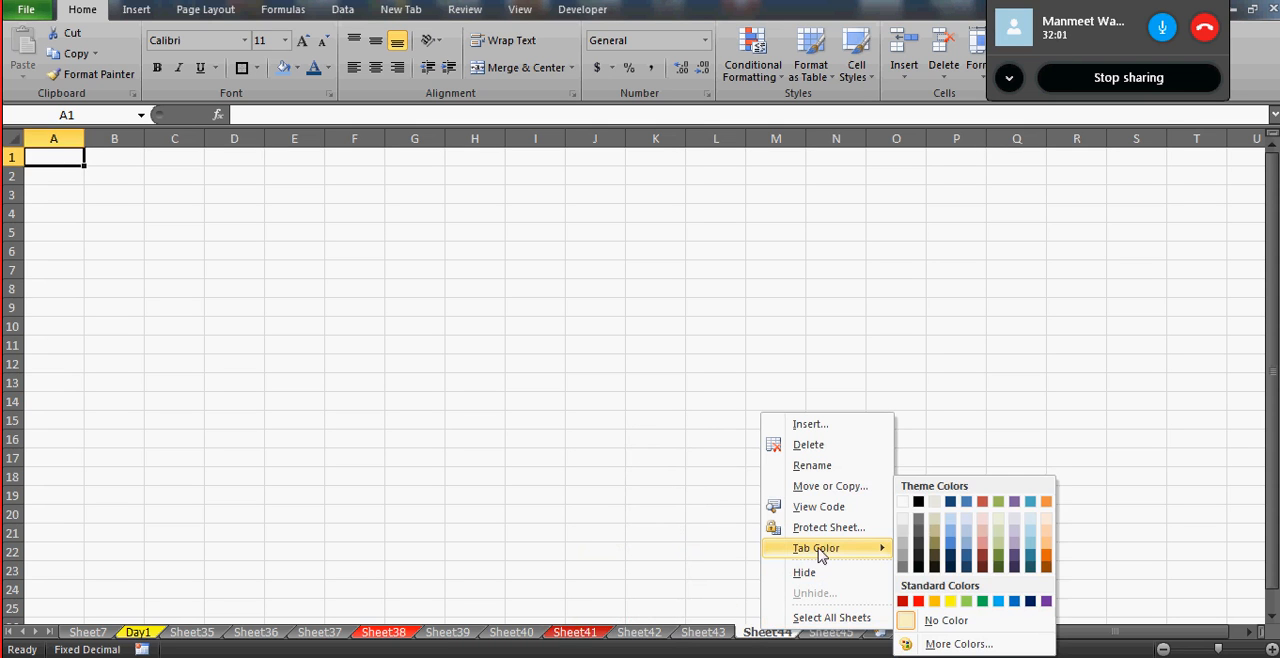
left_click(919, 603)
left_click(646, 358)
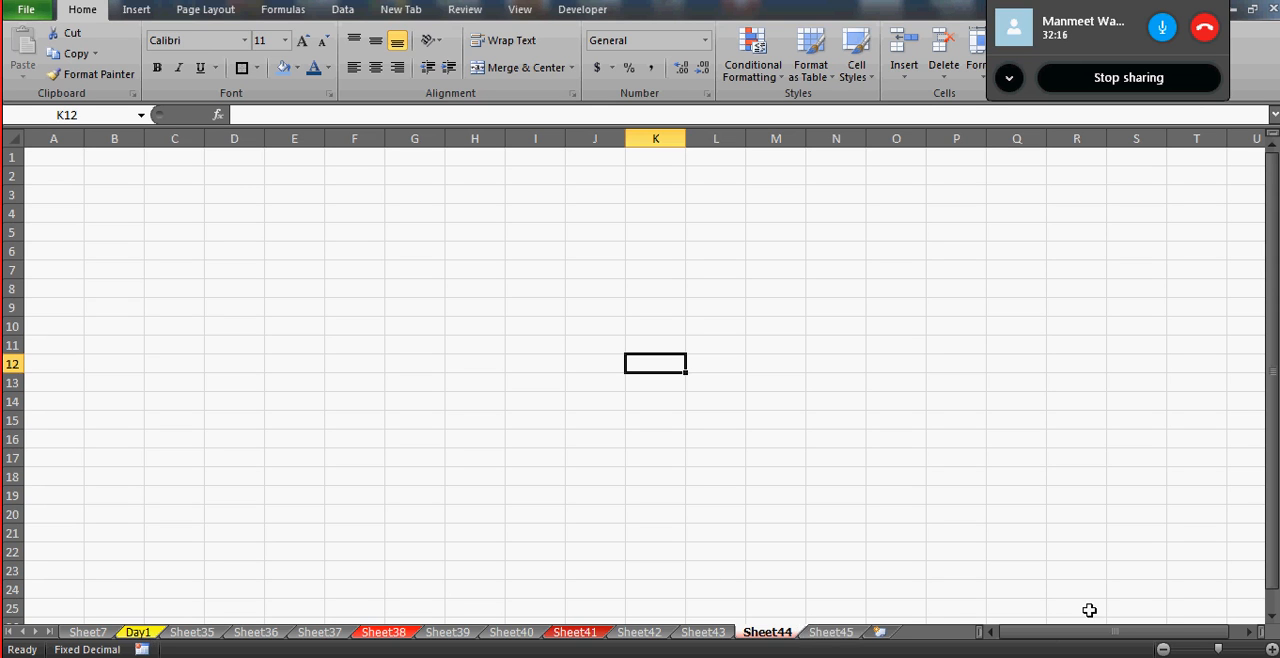
- Zoom in on Sheet44 by two increments and select cell E13
left_click(1271, 649)
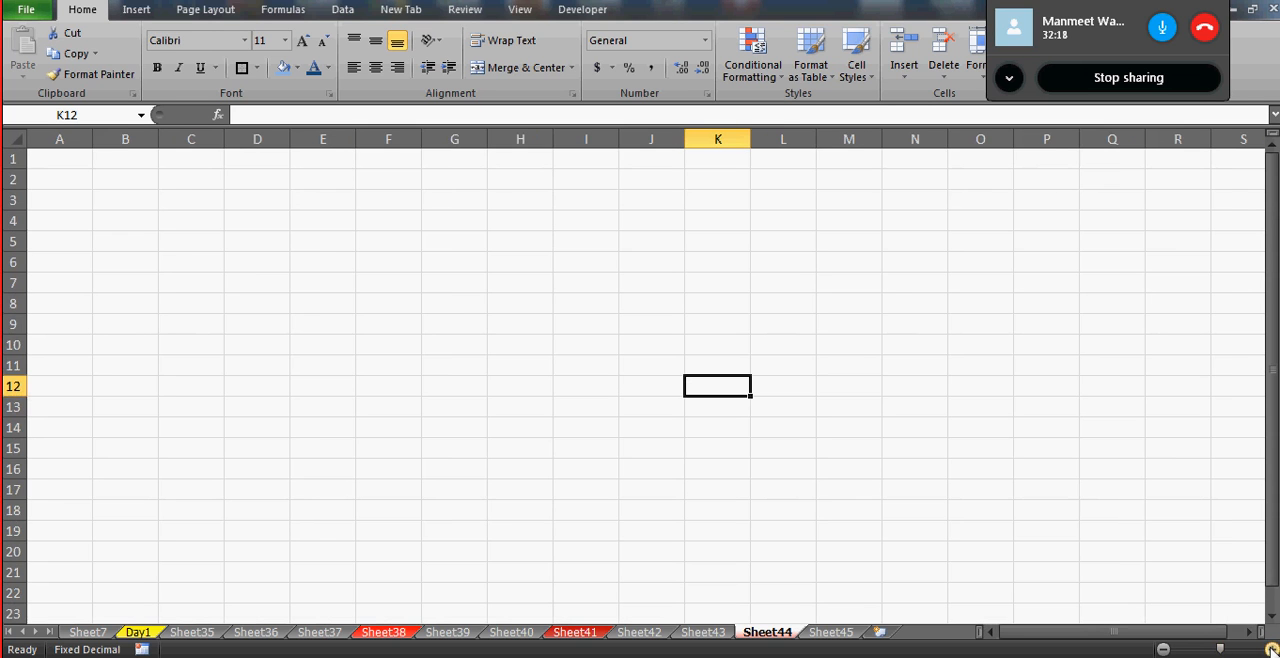
left_click(1271, 649)
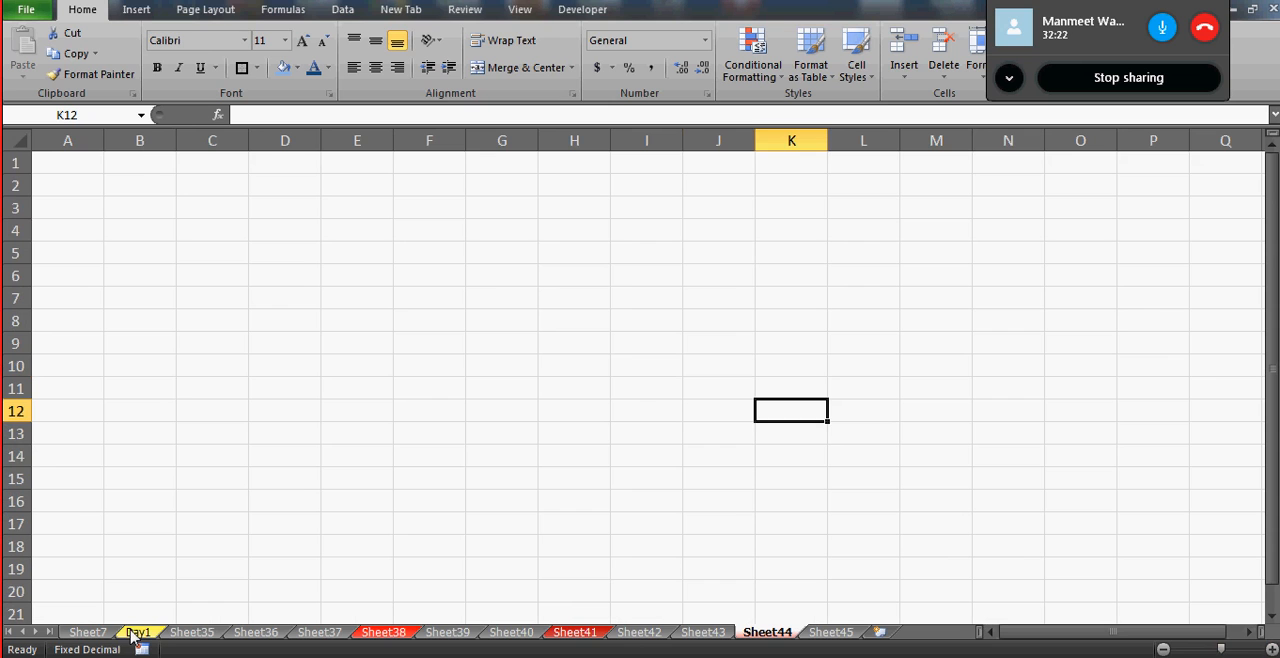
left_click(110, 178)
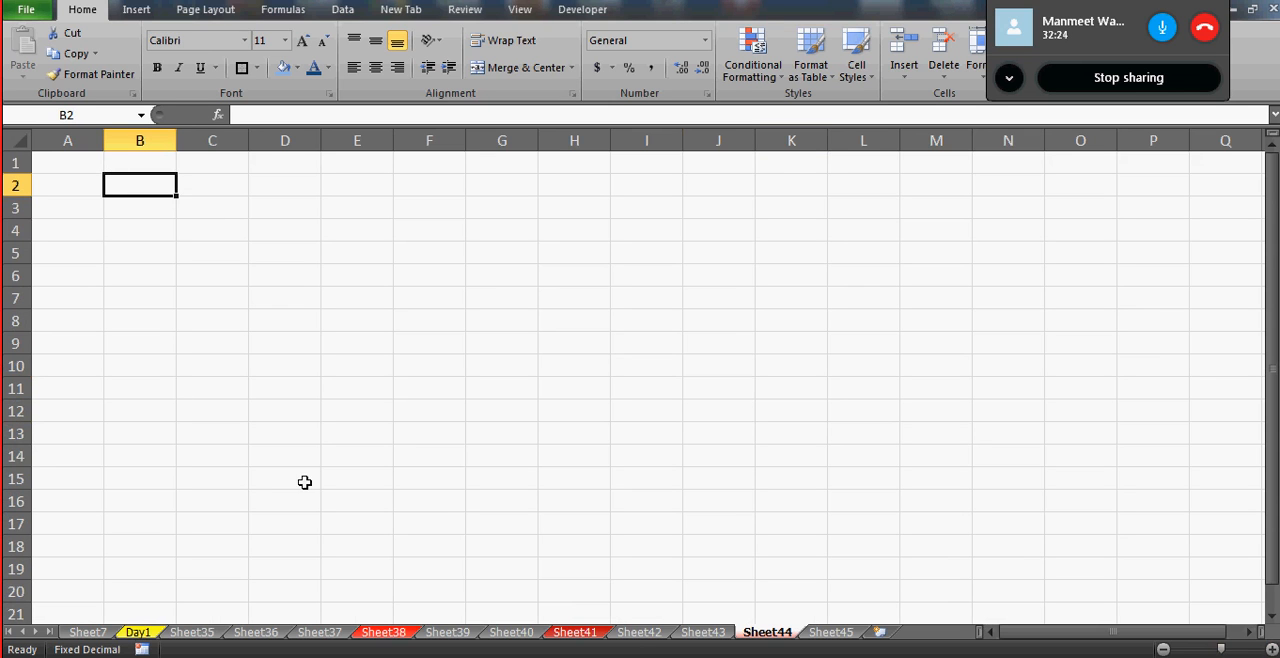
left_click(363, 430)
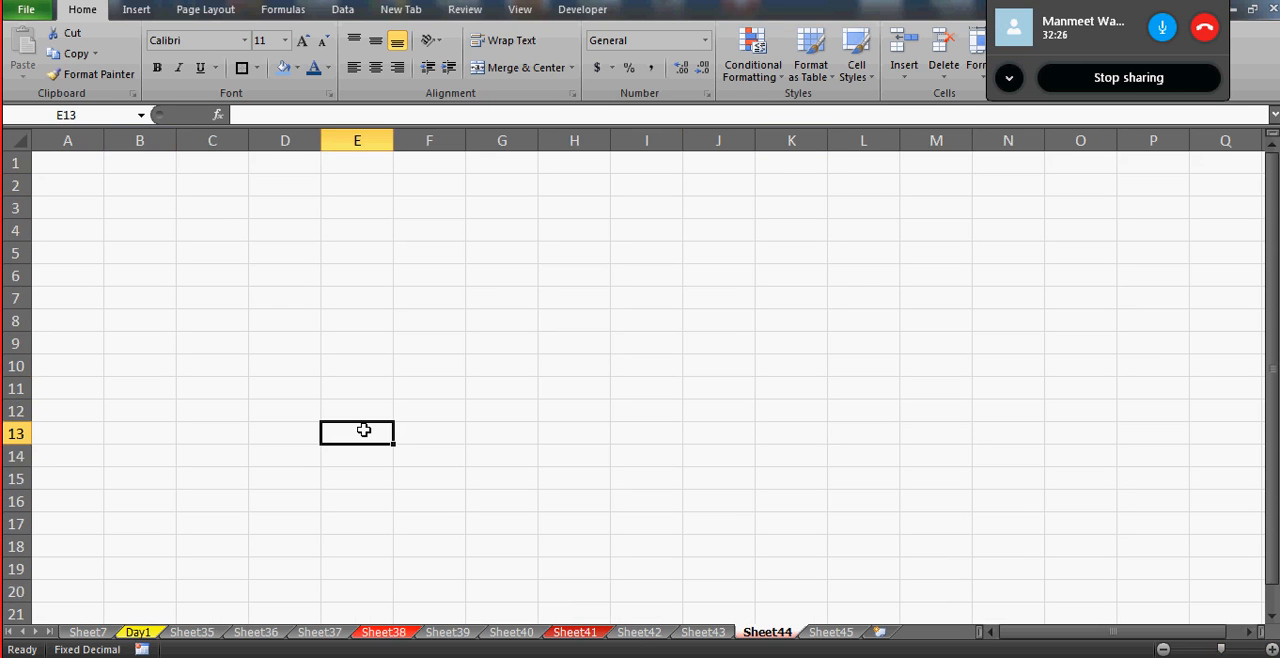
- Compare the zoom level of Sheet43 with that of Sheet44, selecting cell D5 on Sheet43
left_click(696, 634)
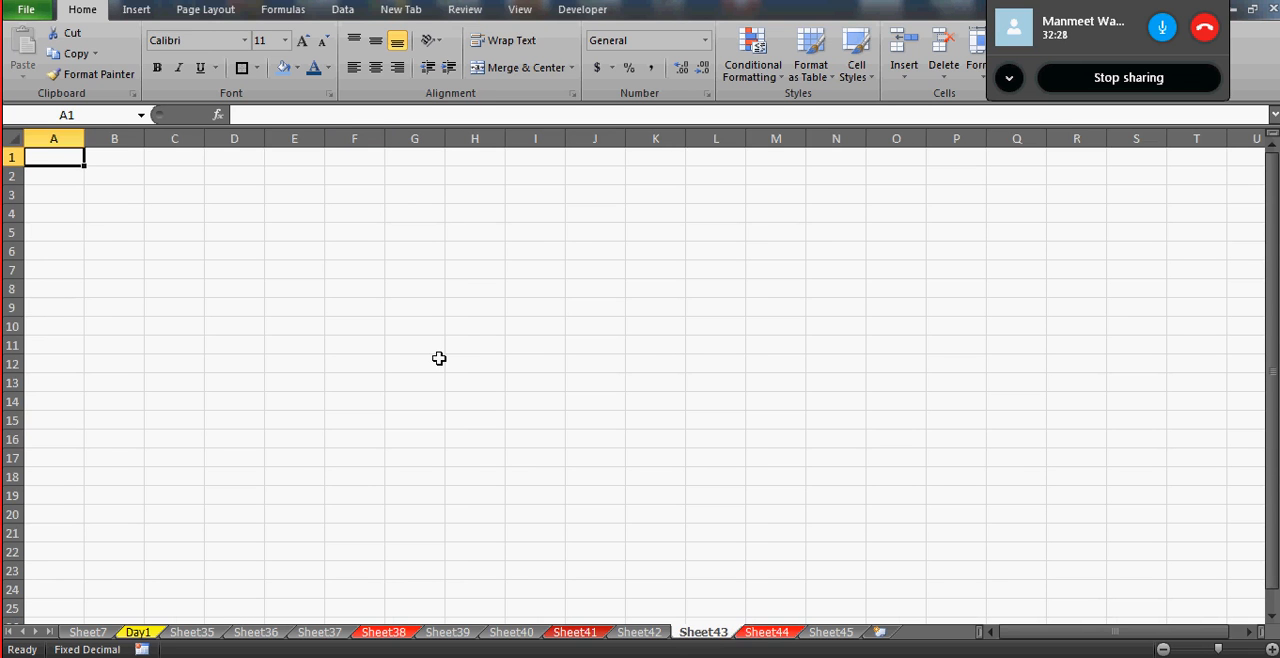
left_click(362, 324)
left_click(228, 236)
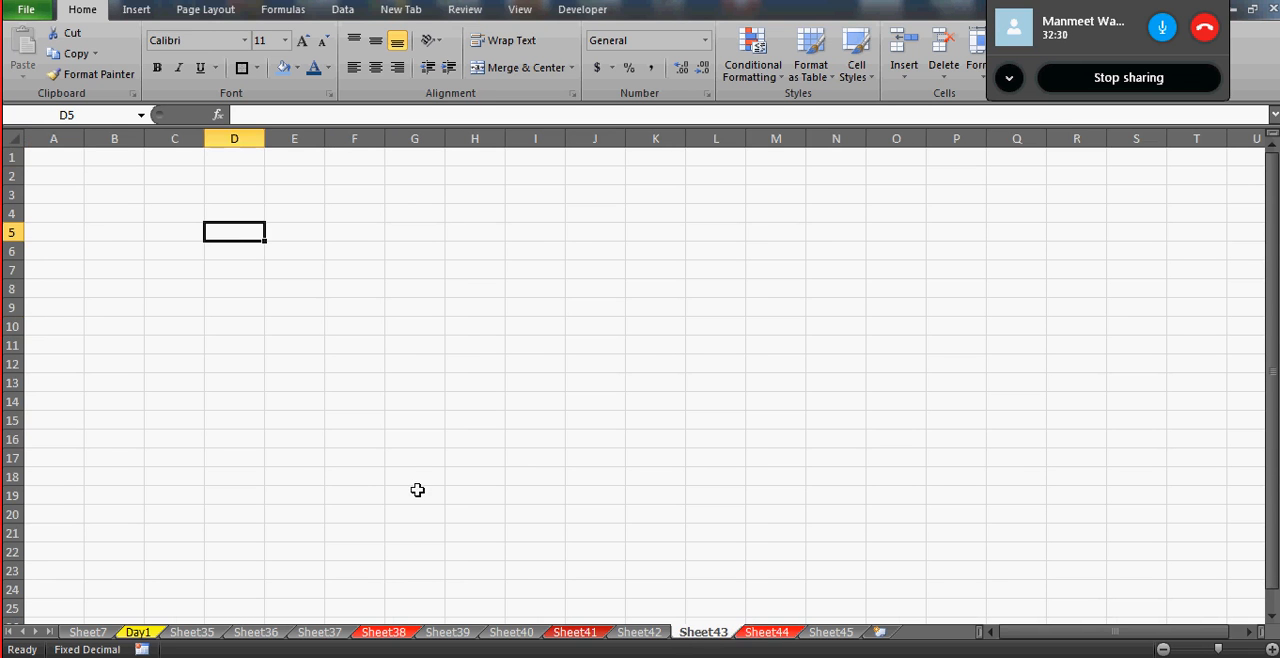
left_click(766, 636)
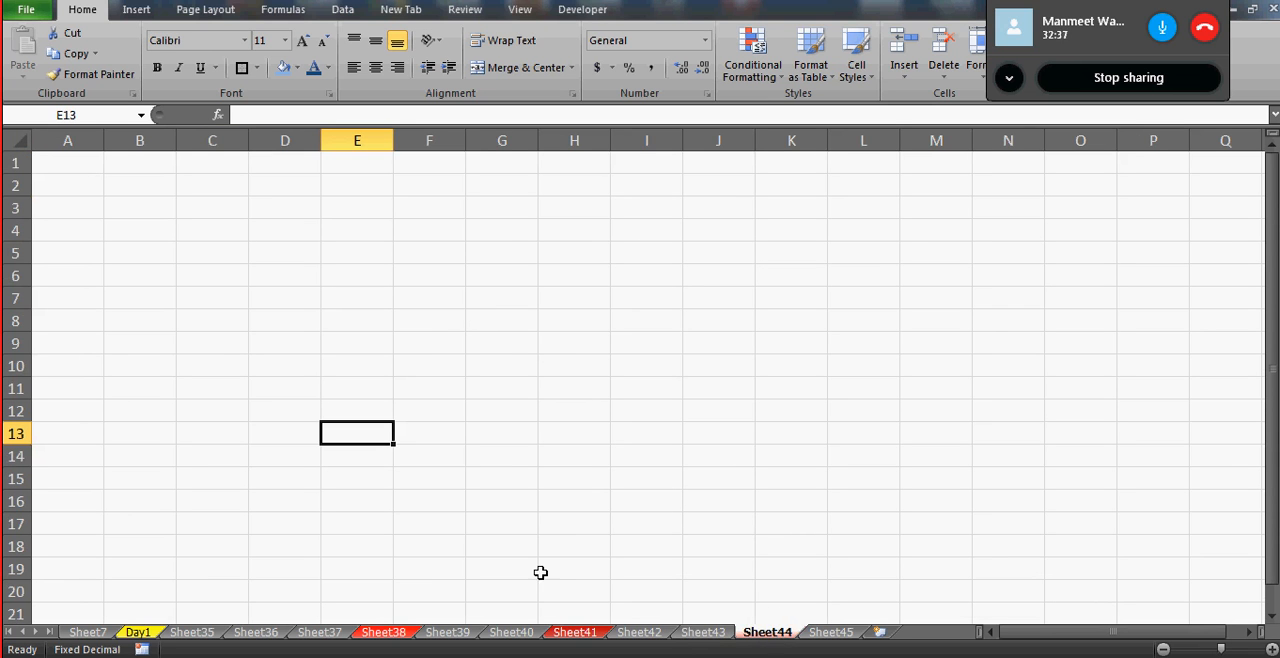
- Group the worksheets Day1 through Sheet44, and ungroup them by returning to cell B9 on Sheet7
left_click(236, 637)
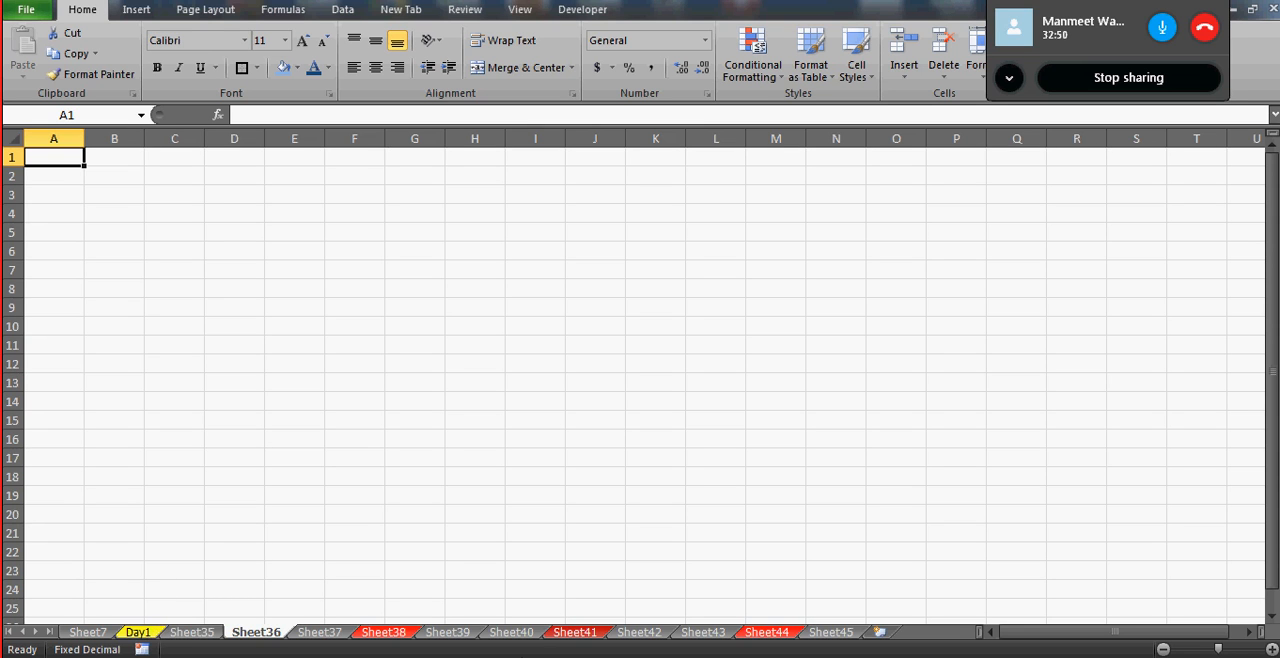
left_click(140, 632)
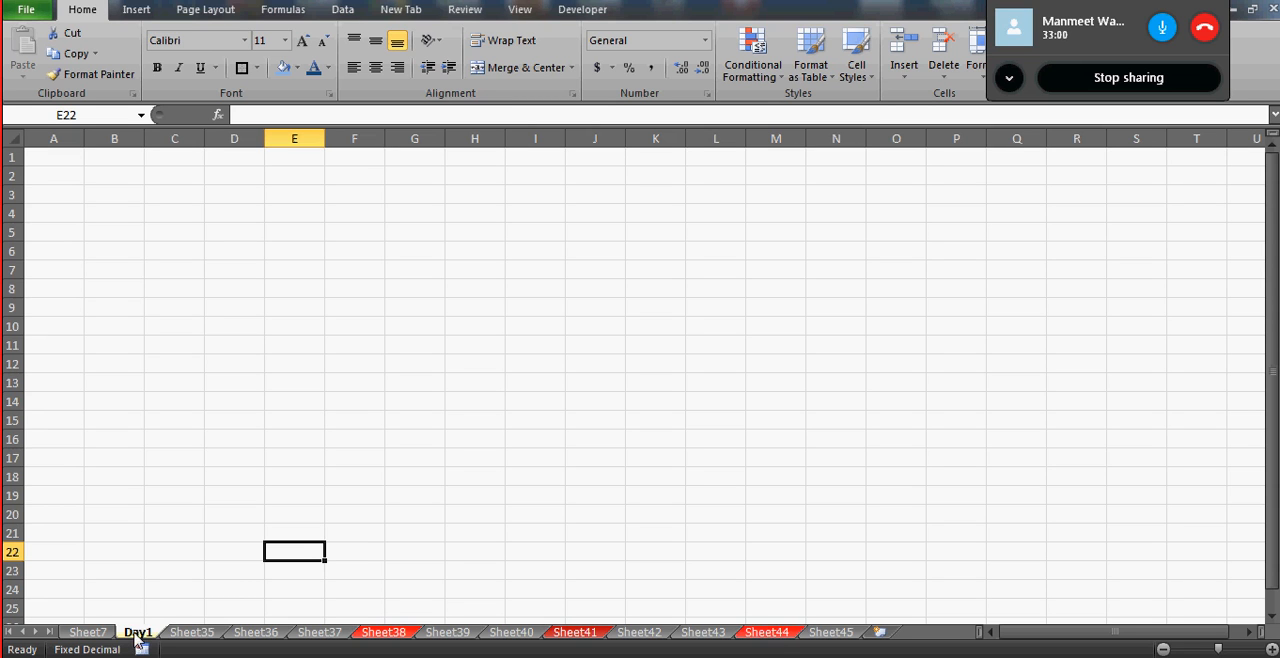
left_click(768, 633, "shift")
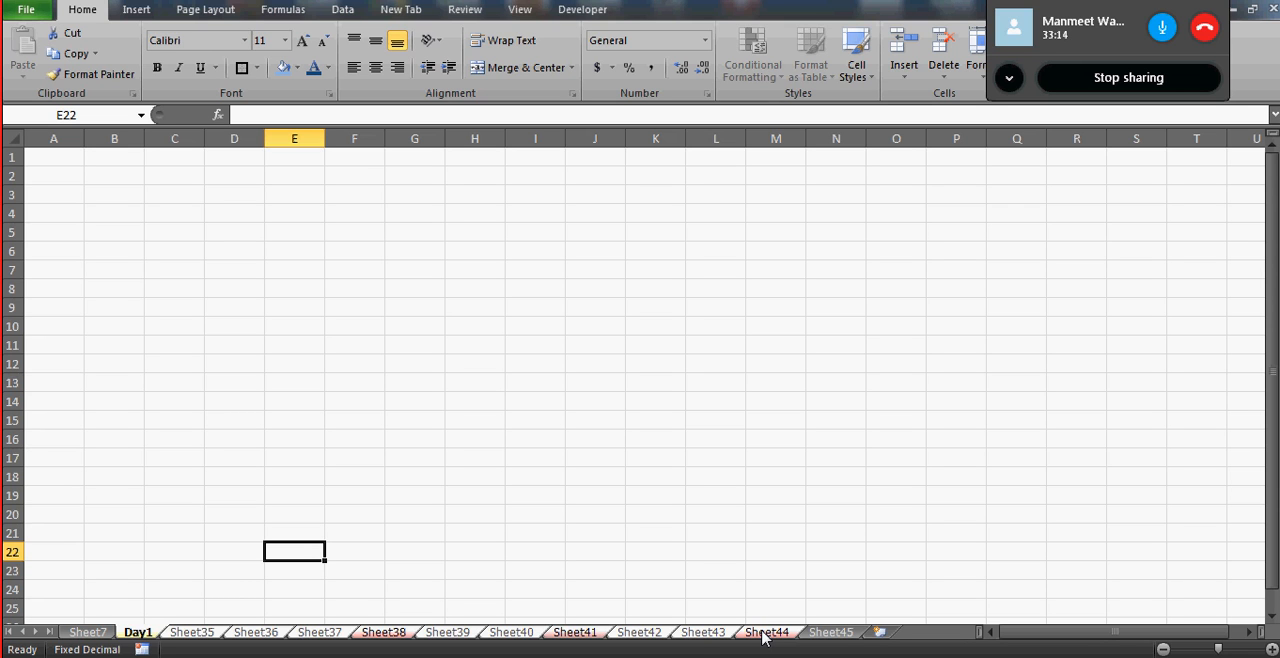
right_click(708, 637)
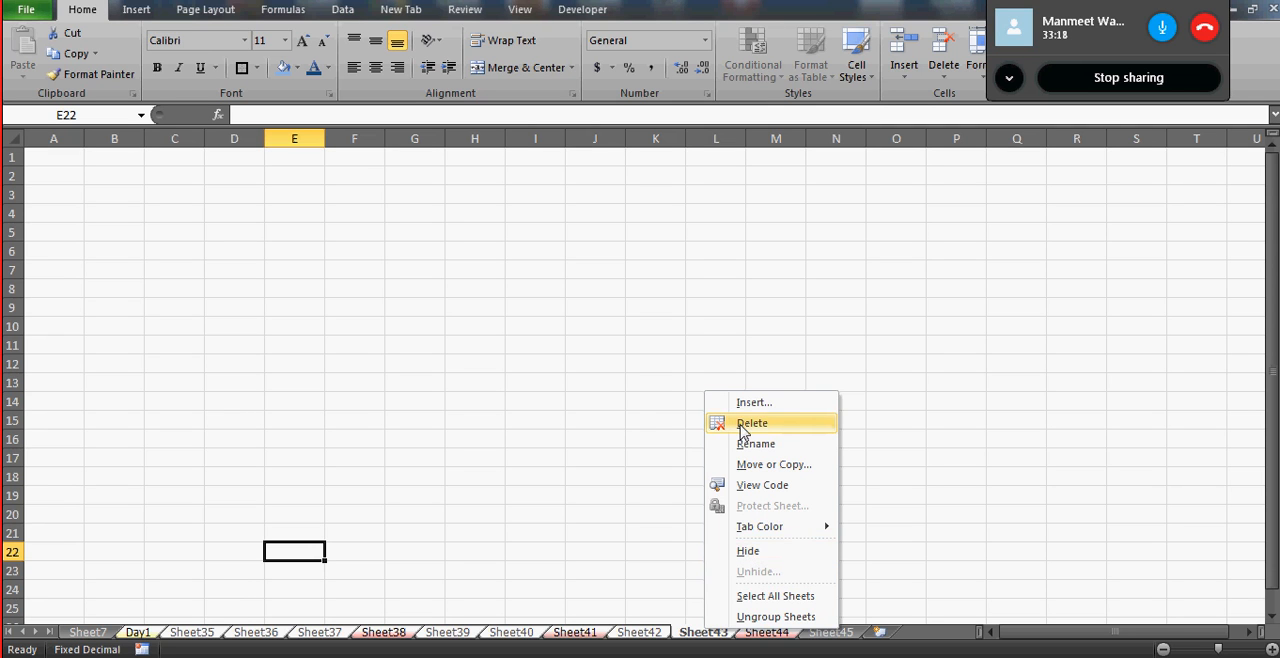
left_click(646, 403)
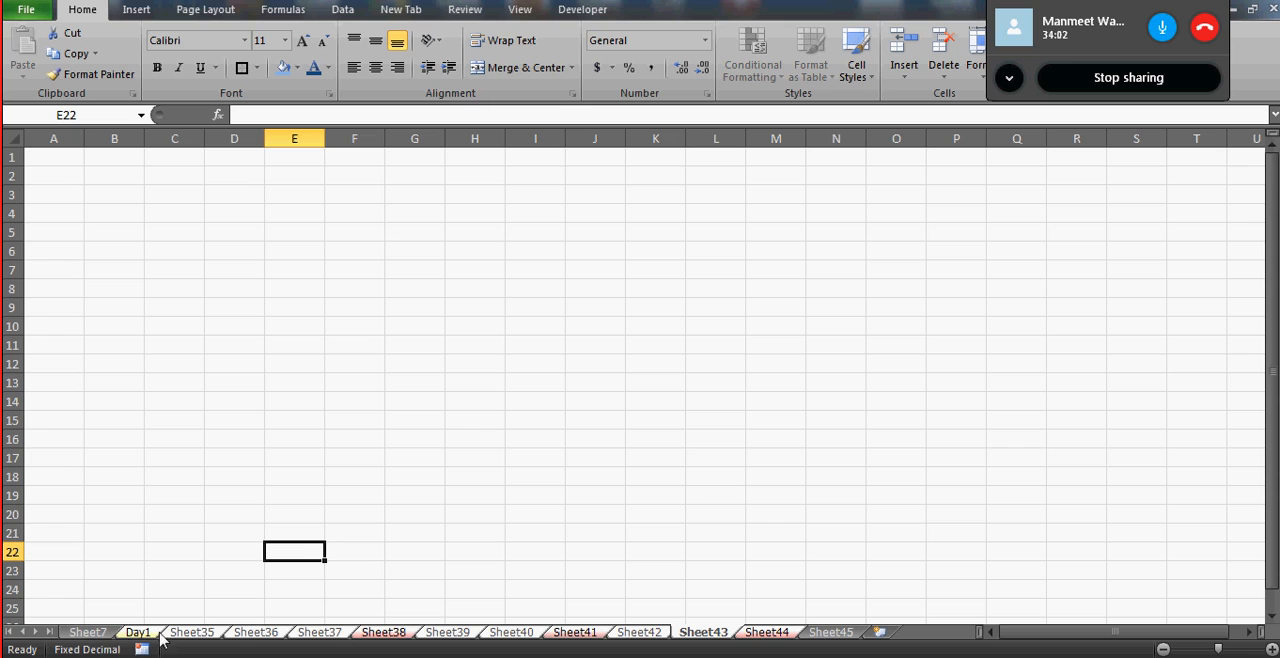
left_click(95, 635)
left_click(294, 369)
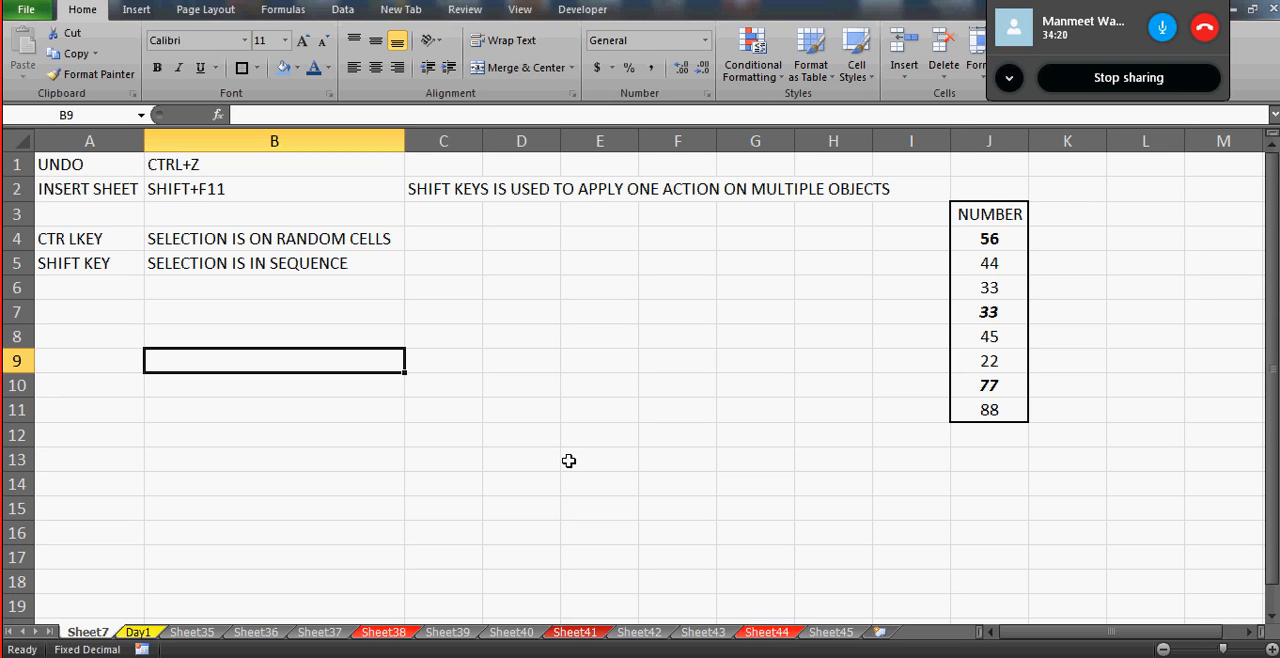
- Examine the commands available for cell C16 on Day1 and select cell H12
left_click(138, 634)
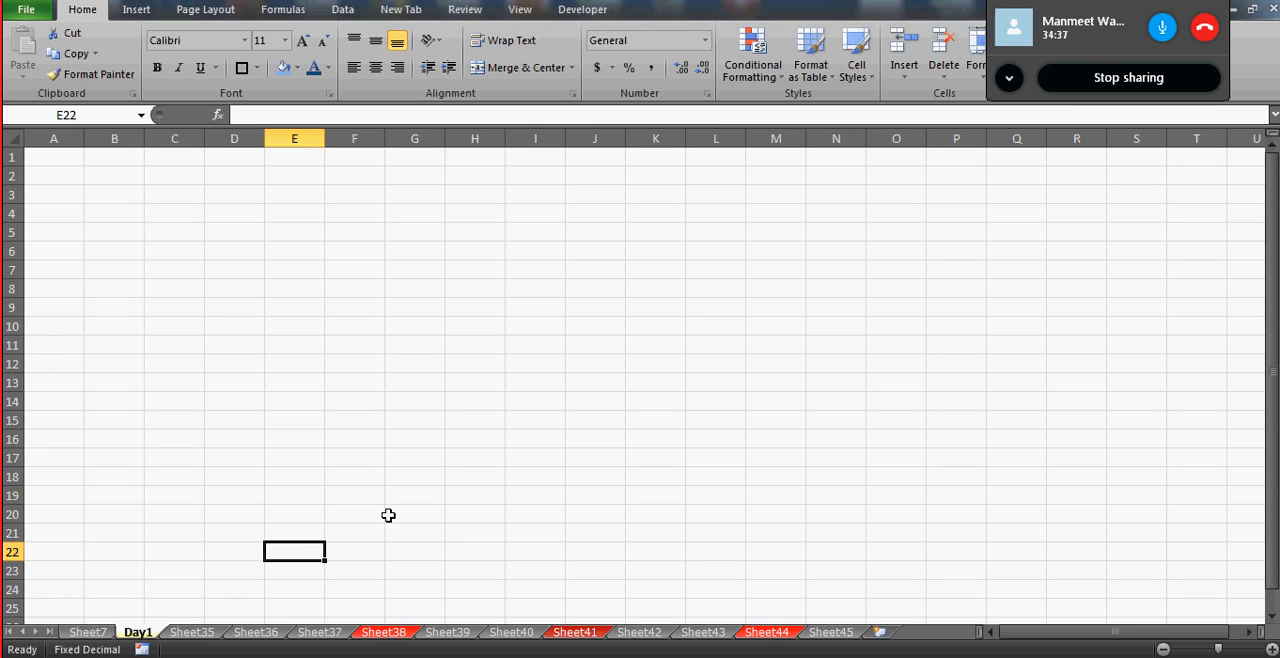
right_click(190, 446)
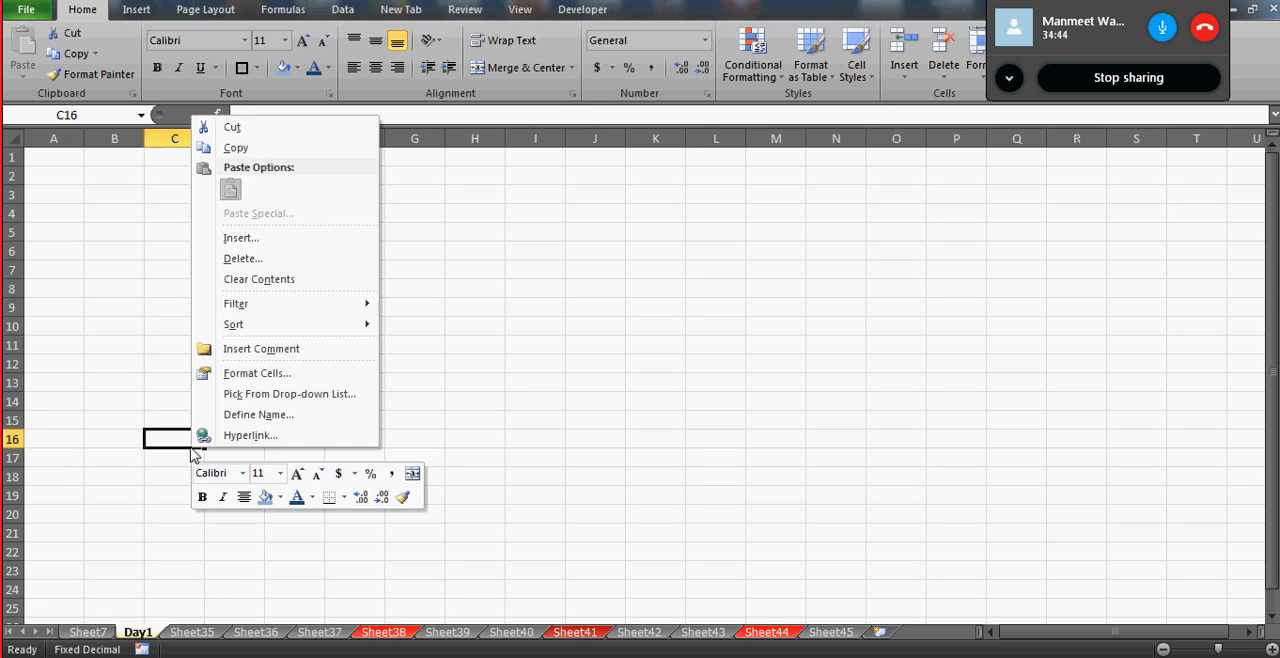
left_click(505, 371)
left_click(505, 371)
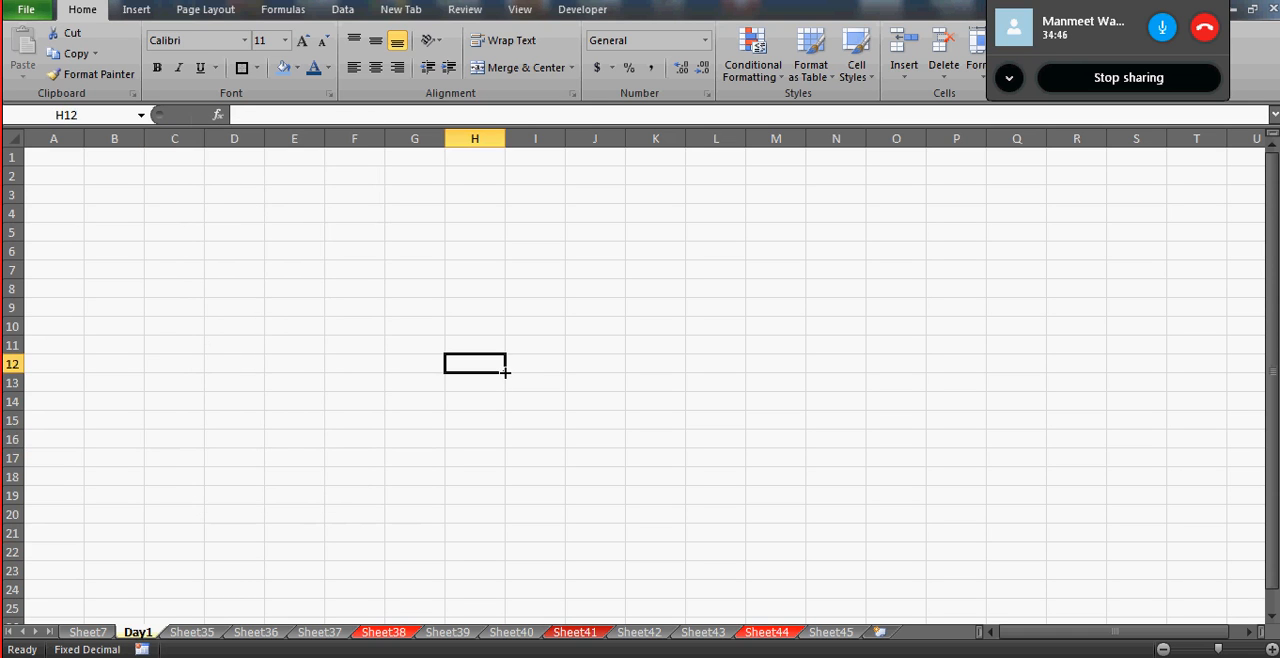
- Group the worksheets Day1 through Sheet45, leaving Sheet7 out of the group
left_click(86, 633)
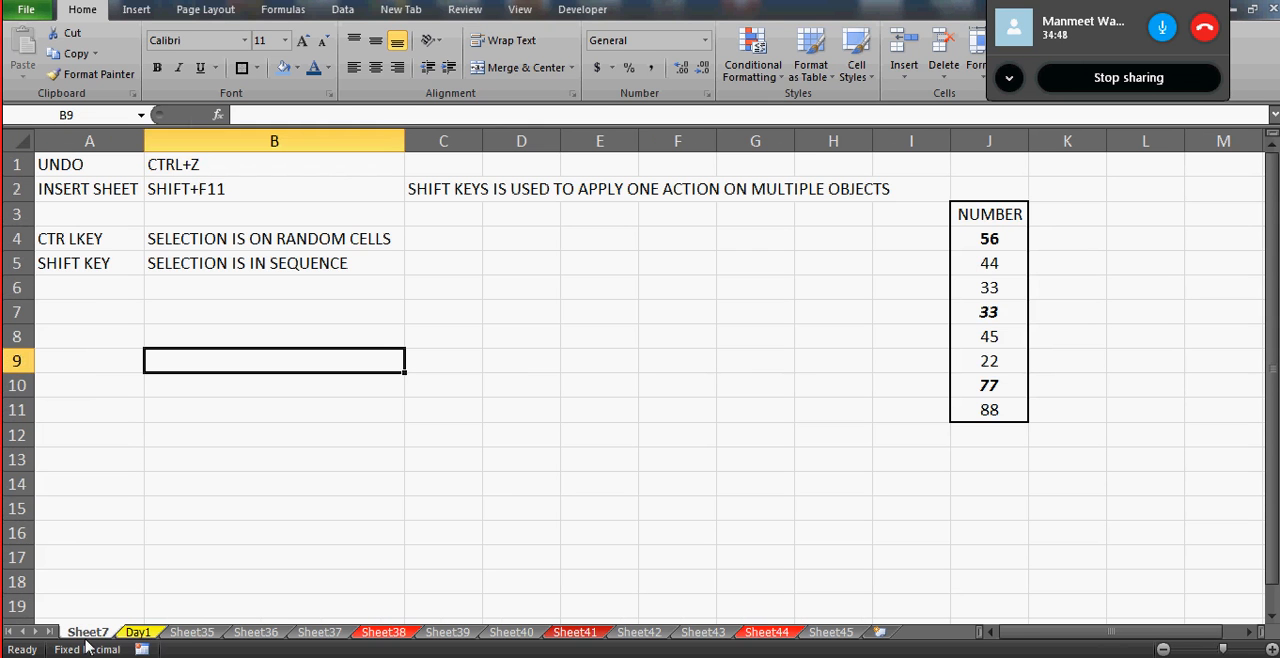
left_click(138, 633)
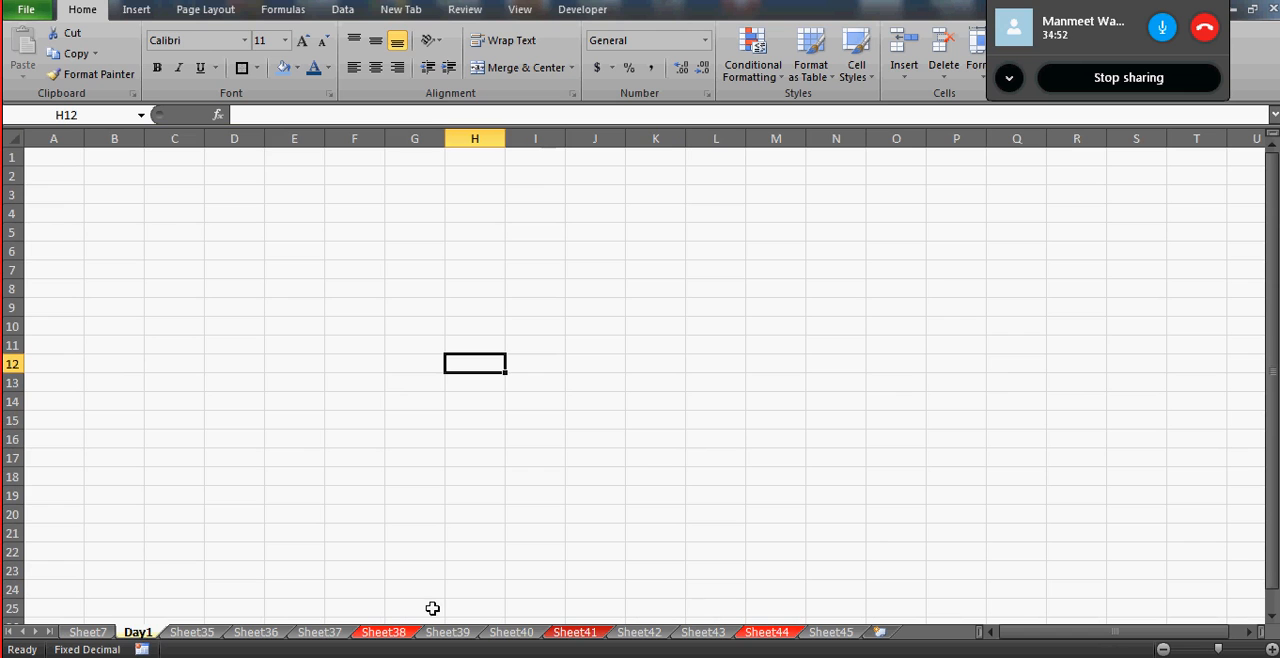
left_click(833, 634, "shift")
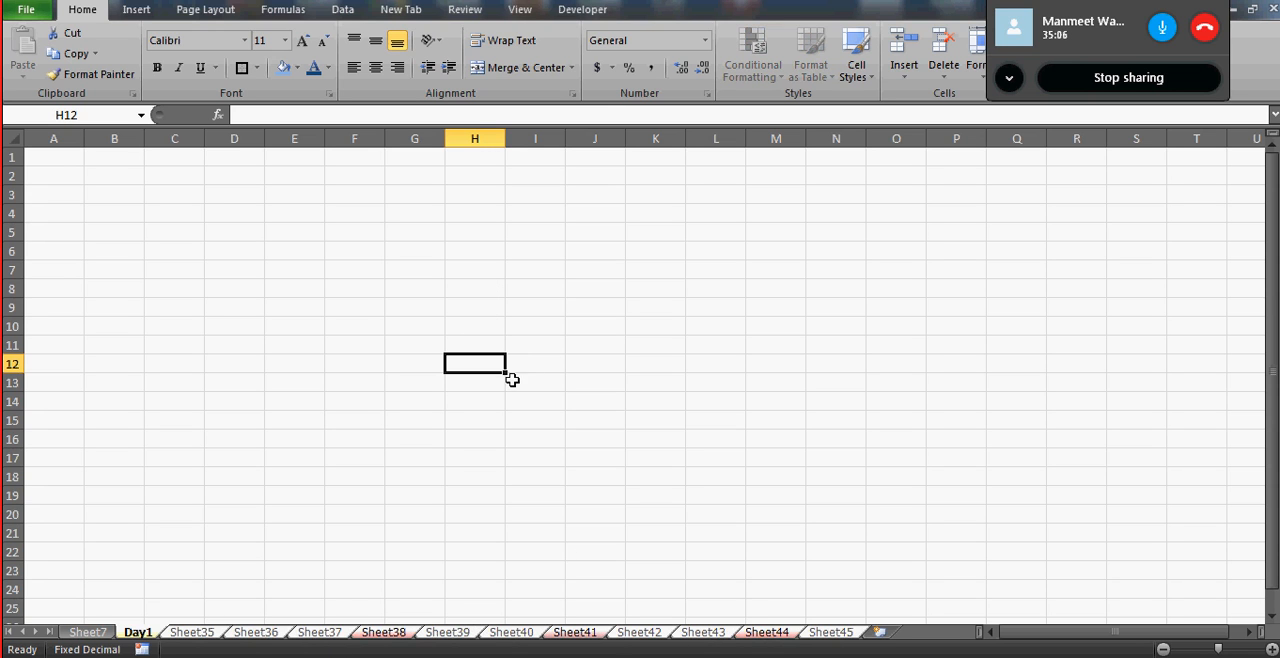
- Examine the cell deletion options for H5 without deleting anything, and review the worksheet commands available for the grouped Sheet38
left_click(474, 229)
right_click(474, 229)
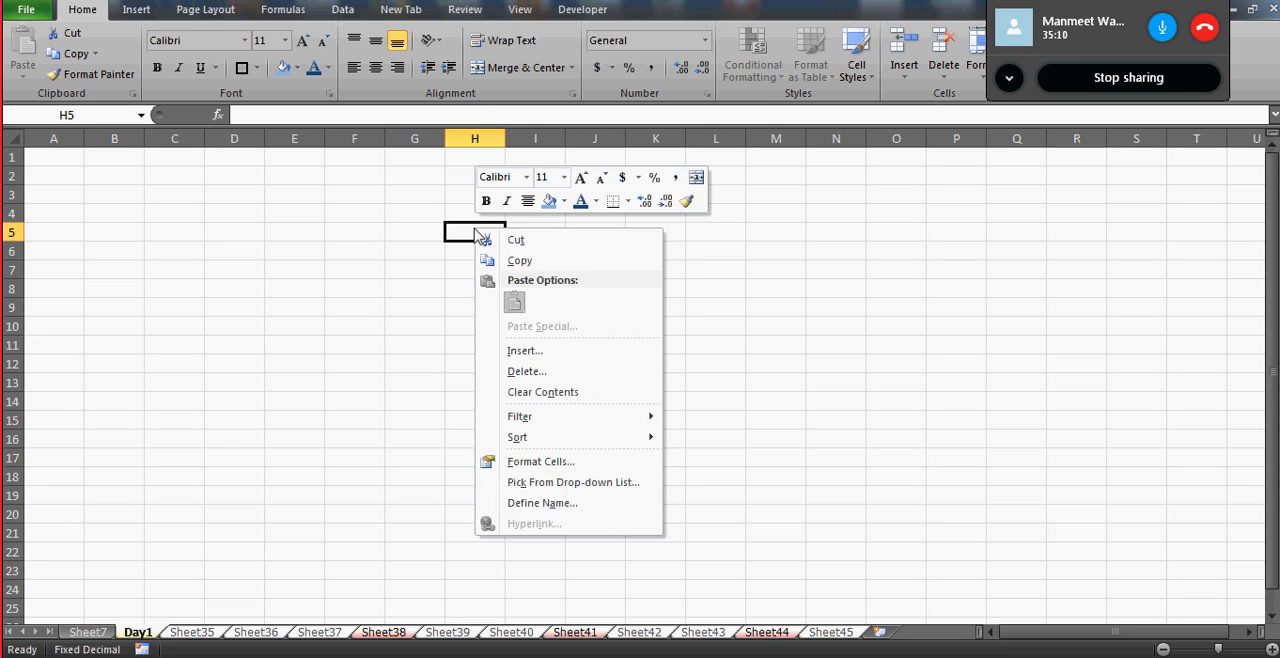
left_click(554, 375)
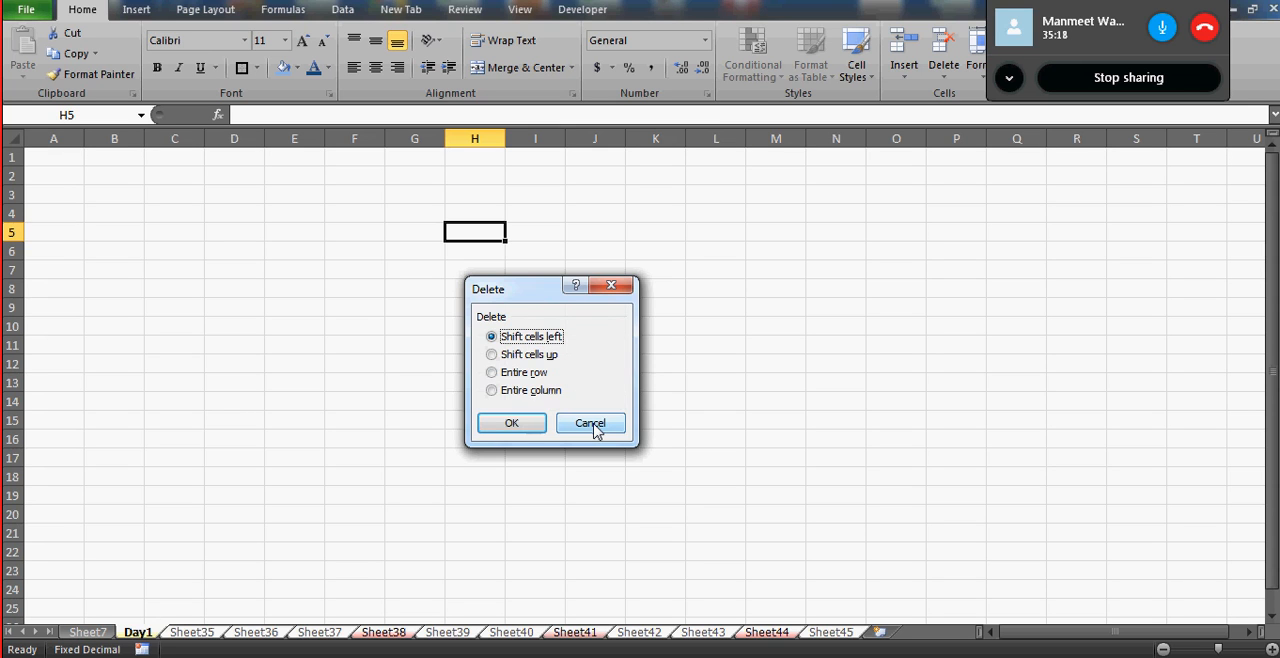
left_click(591, 424)
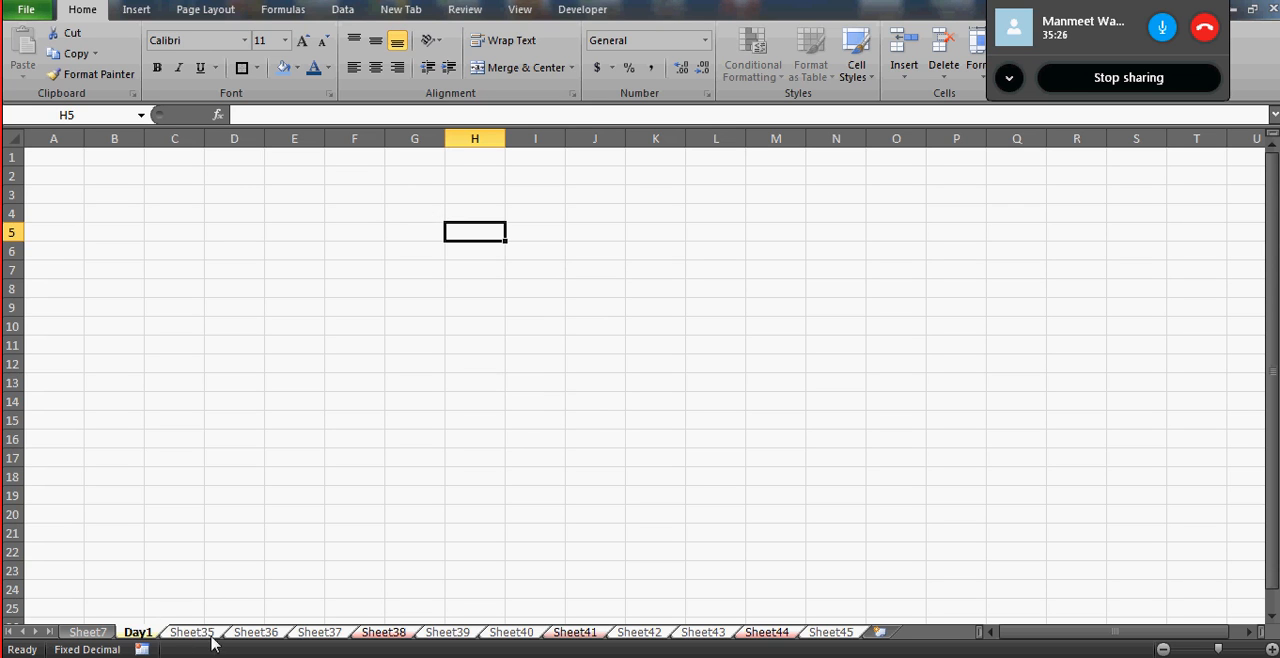
right_click(386, 637)
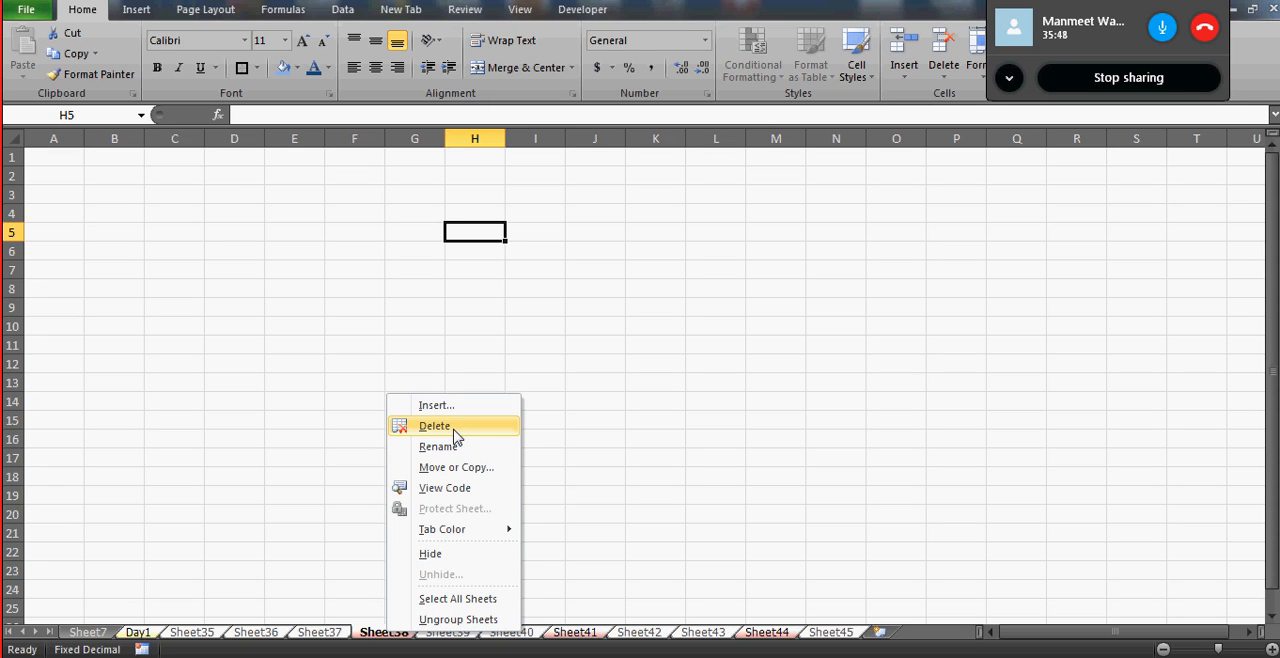
left_click(270, 278)
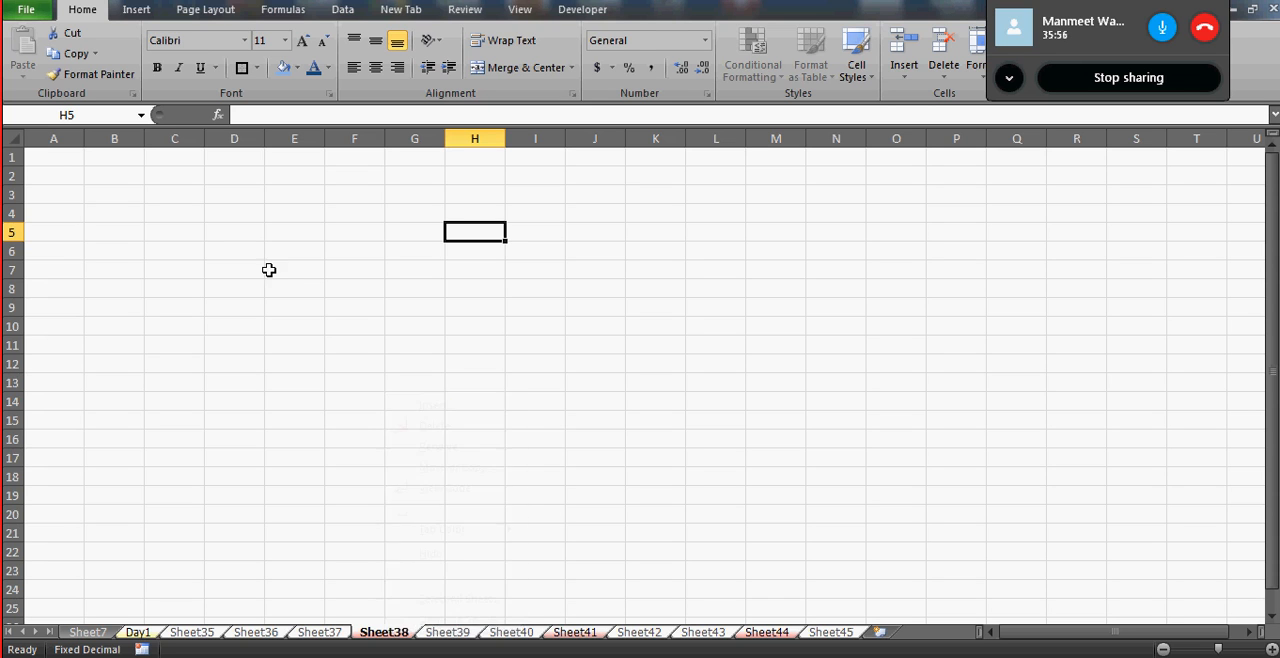
- Ungroup the worksheets by switching to Sheet7, and group only the non-adjacent worksheets Day1, Sheet38, Sheet41 and Sheet44
left_click(92, 634)
left_click(140, 634)
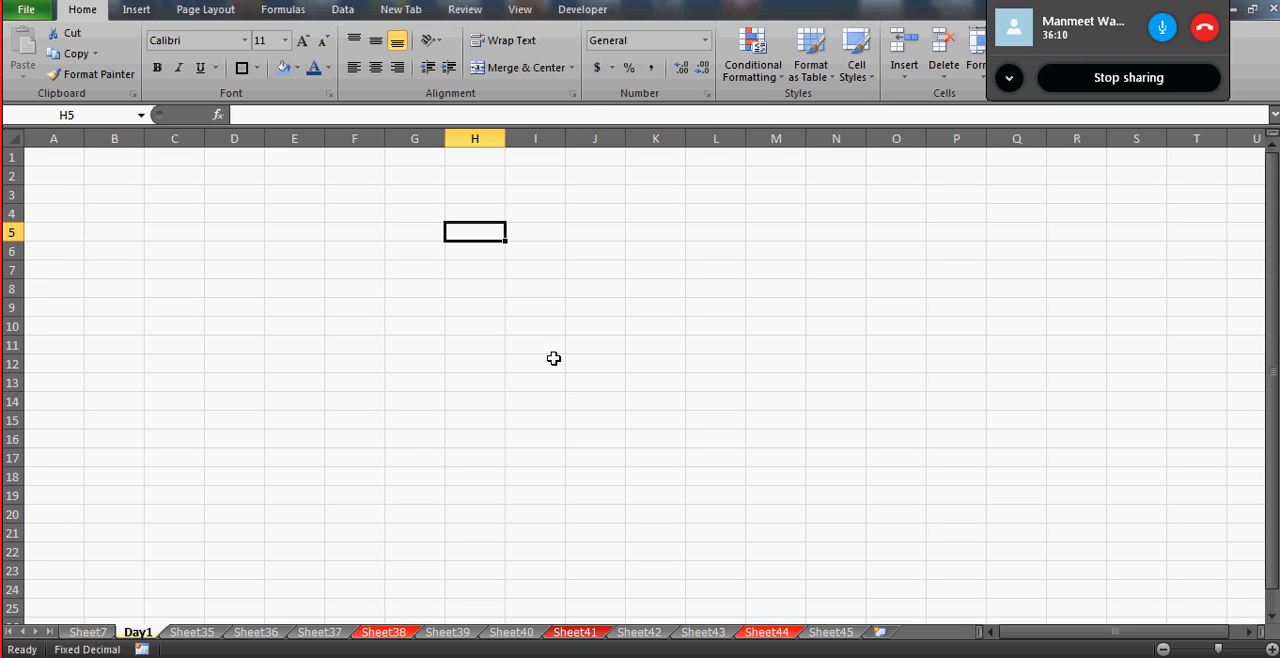
left_click(384, 632, "ctrl")
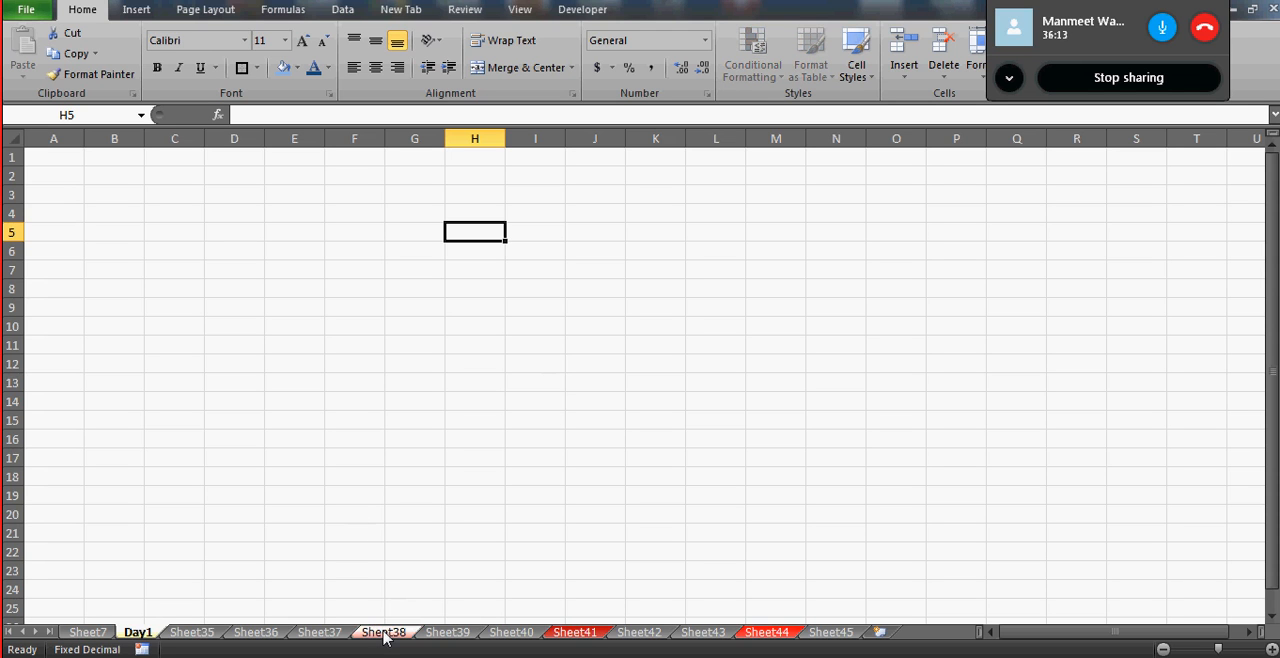
left_click(577, 632, "ctrl")
left_click(768, 637, "ctrl")
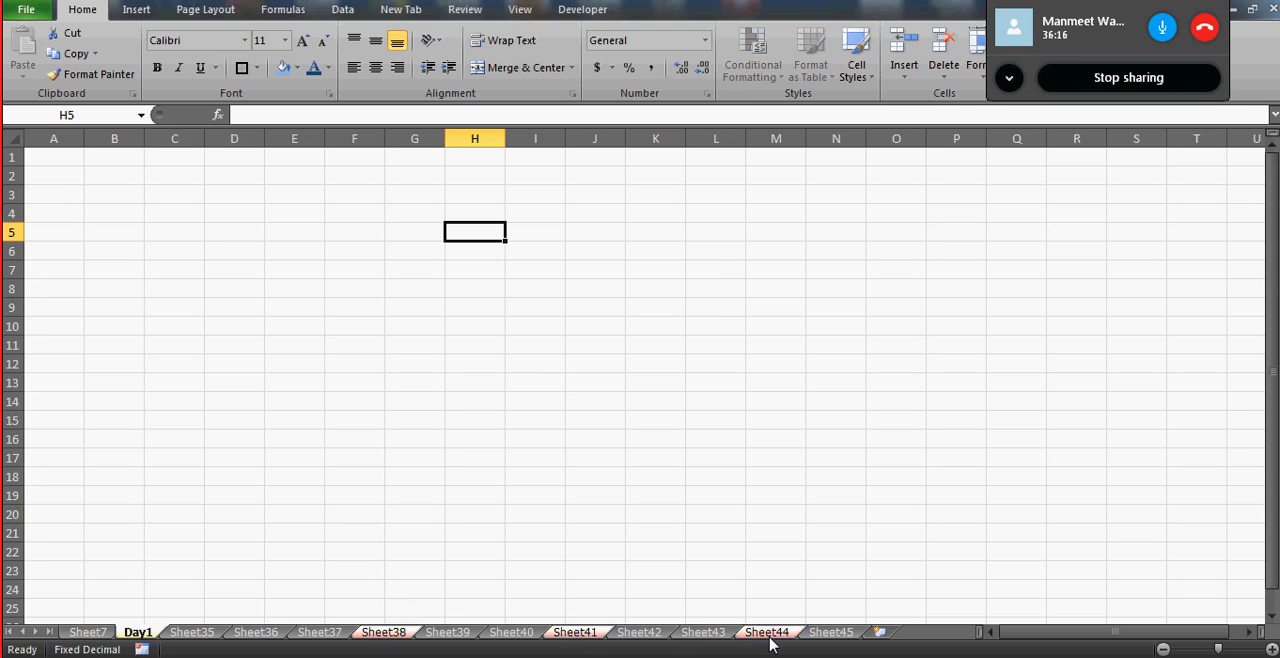
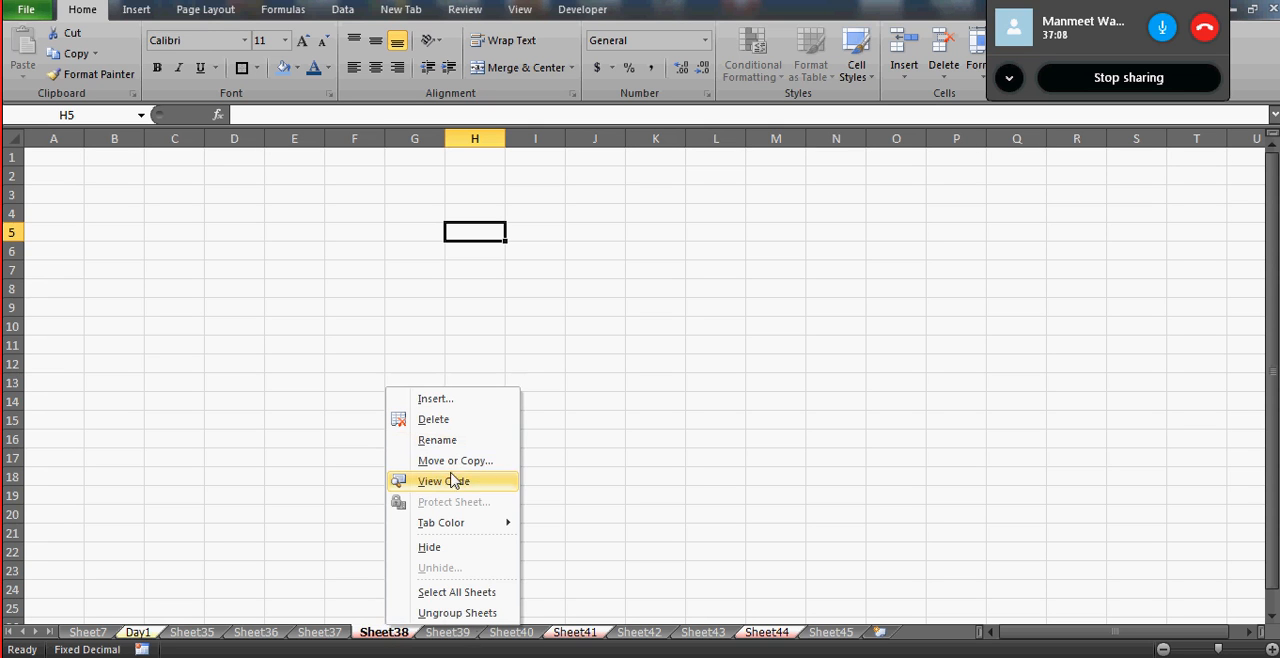
- Delete the grouped worksheets Day1, Sheet38, Sheet41 and Sheet44, and also delete all the worksheets from Sheet36 through Sheet45
left_click(446, 420)
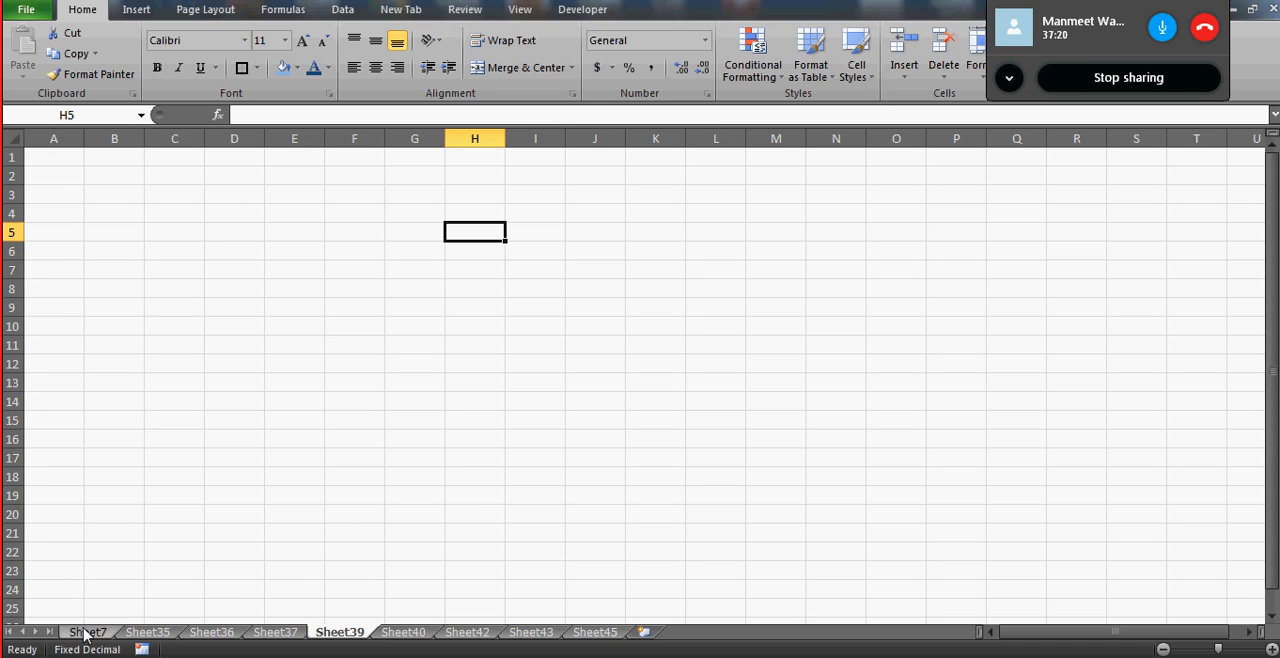
left_click(214, 632)
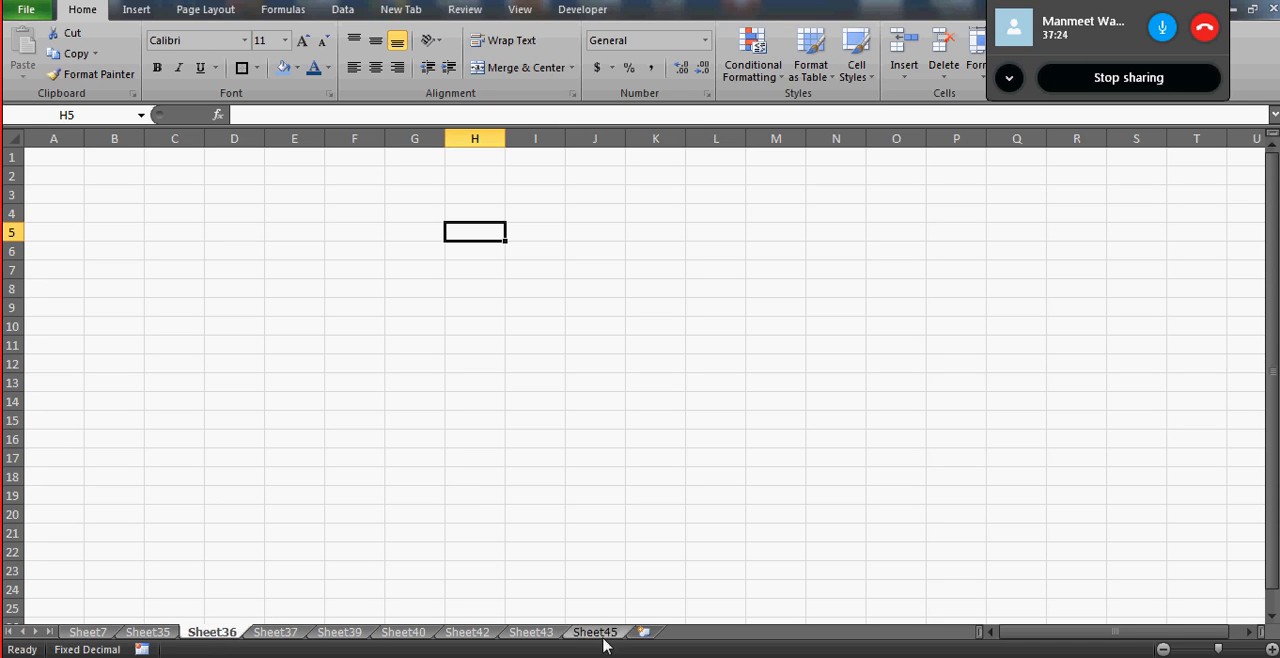
key("alt+e")
key("l")
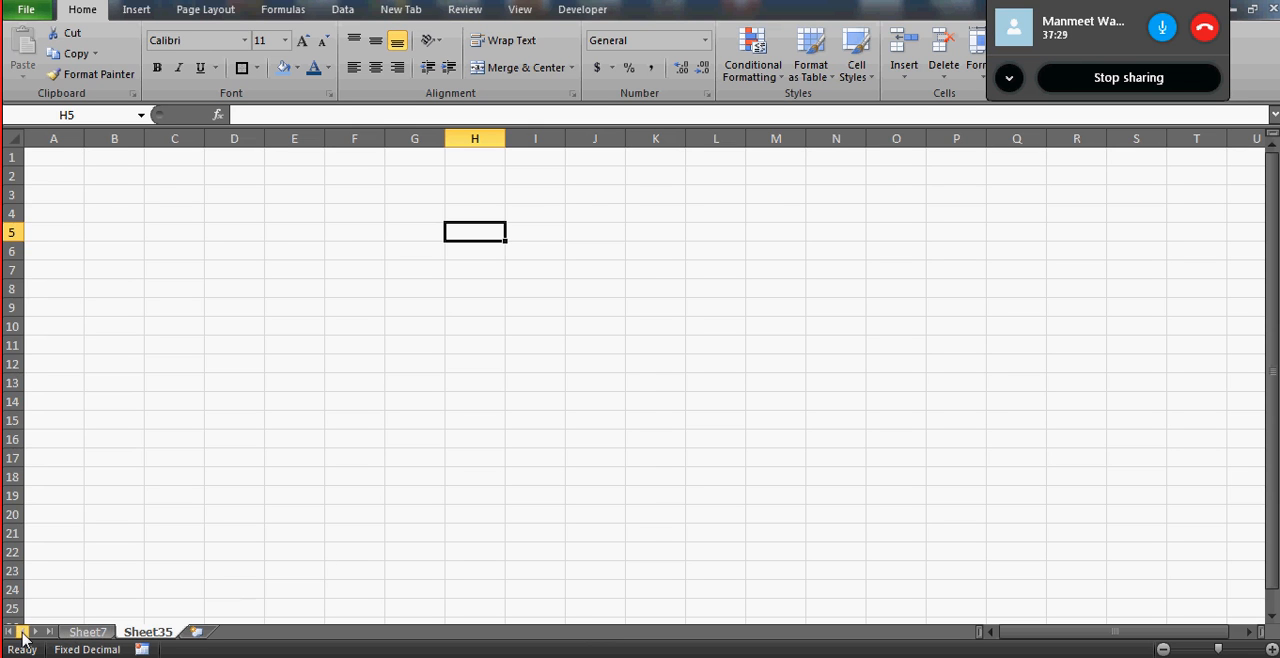
- Rename the Sheet7 worksheet as DAY1
left_click(87, 632)
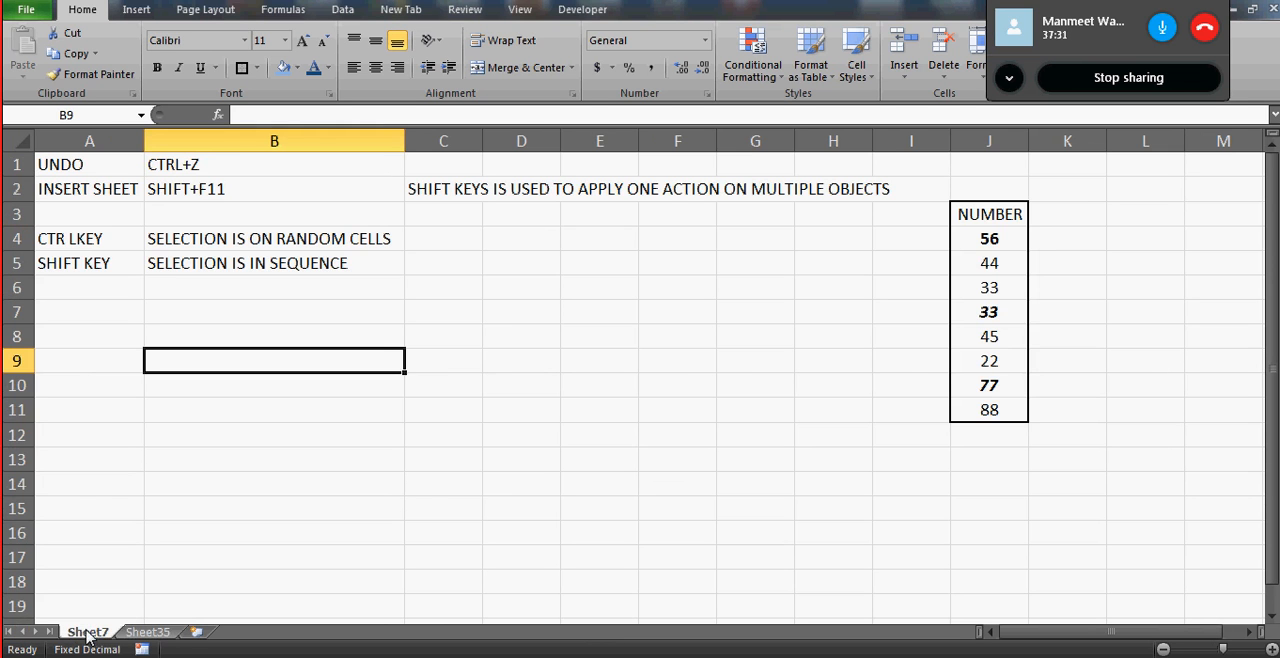
double_click(87, 632)
key("Caps_Lock")
type("DAT1")
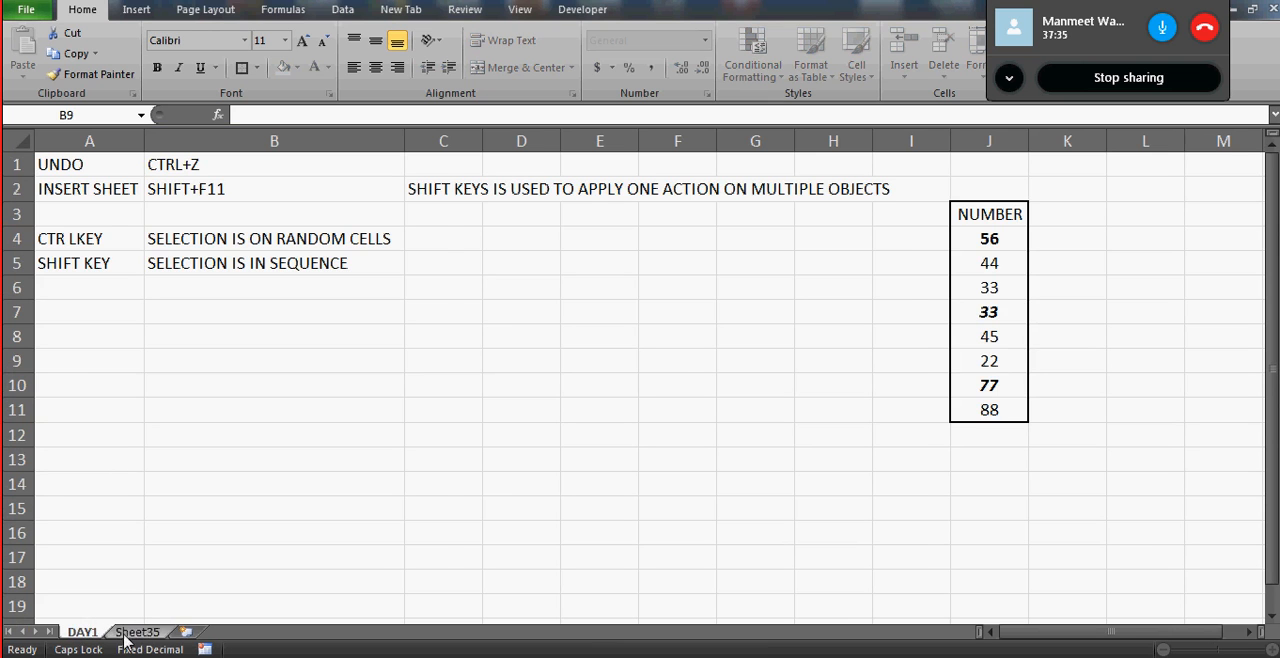
left_click(137, 632)
- Color the DAY1 worksheet tab red and check it by switching to Sheet35 and back
left_click(82, 634)
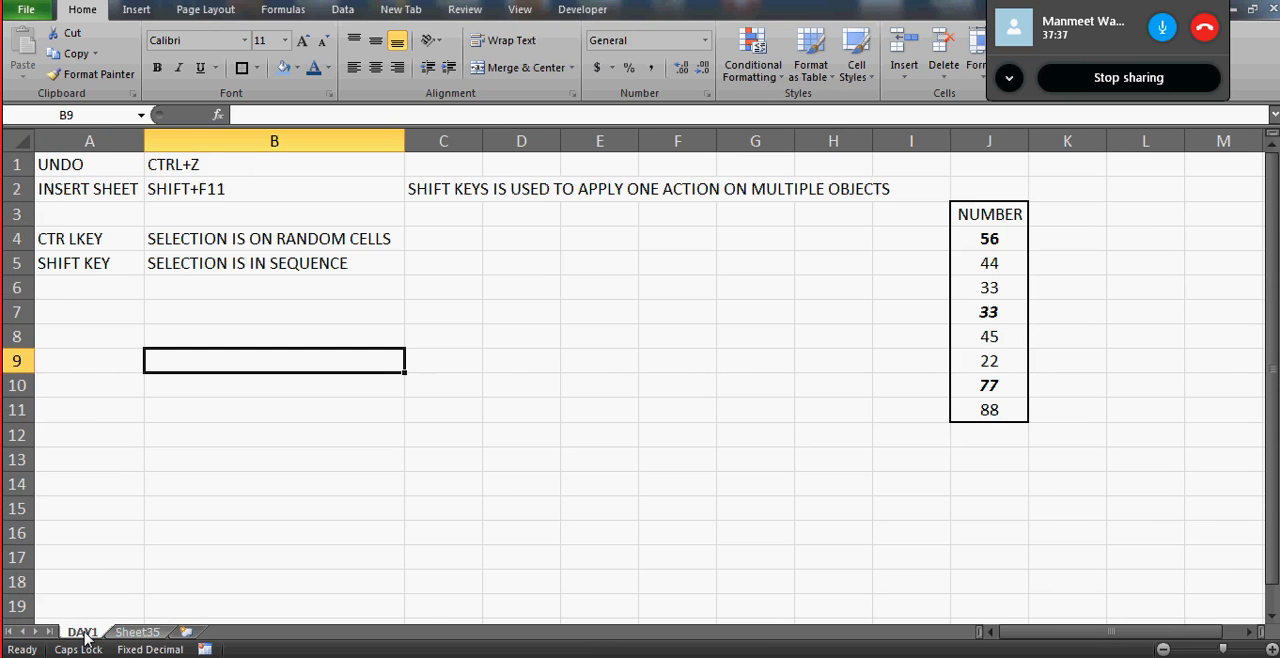
right_click(86, 634)
mouse_move(147, 556)
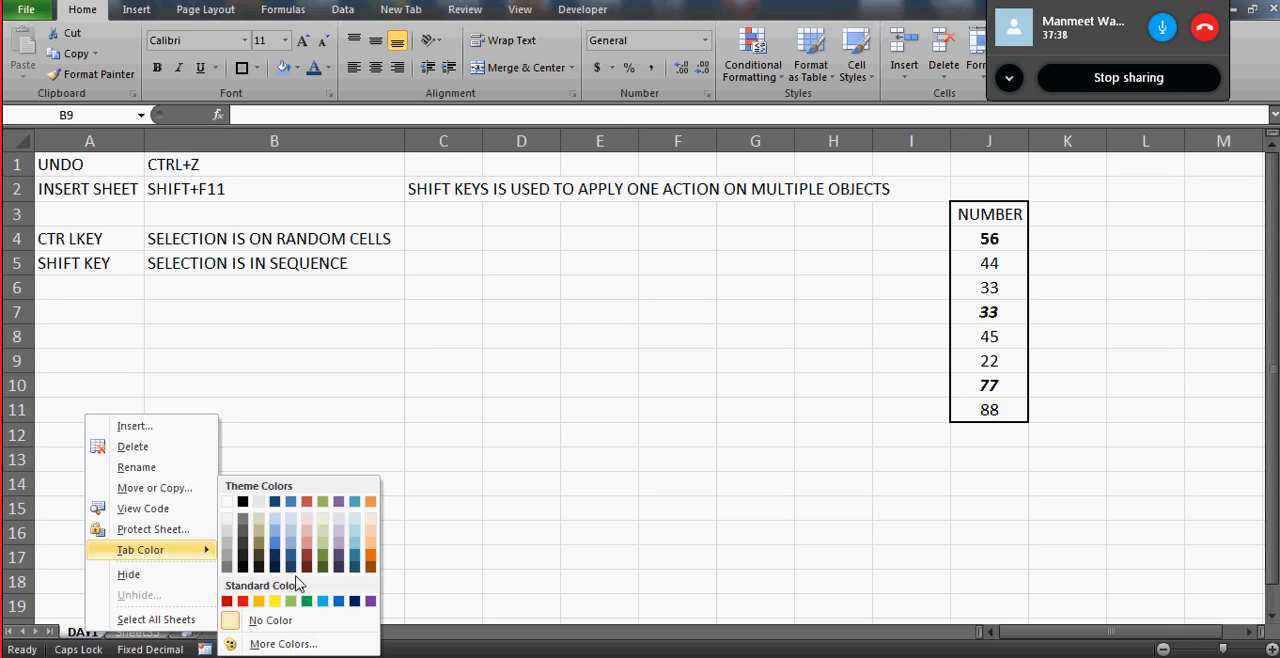
left_click(245, 601)
left_click(167, 292)
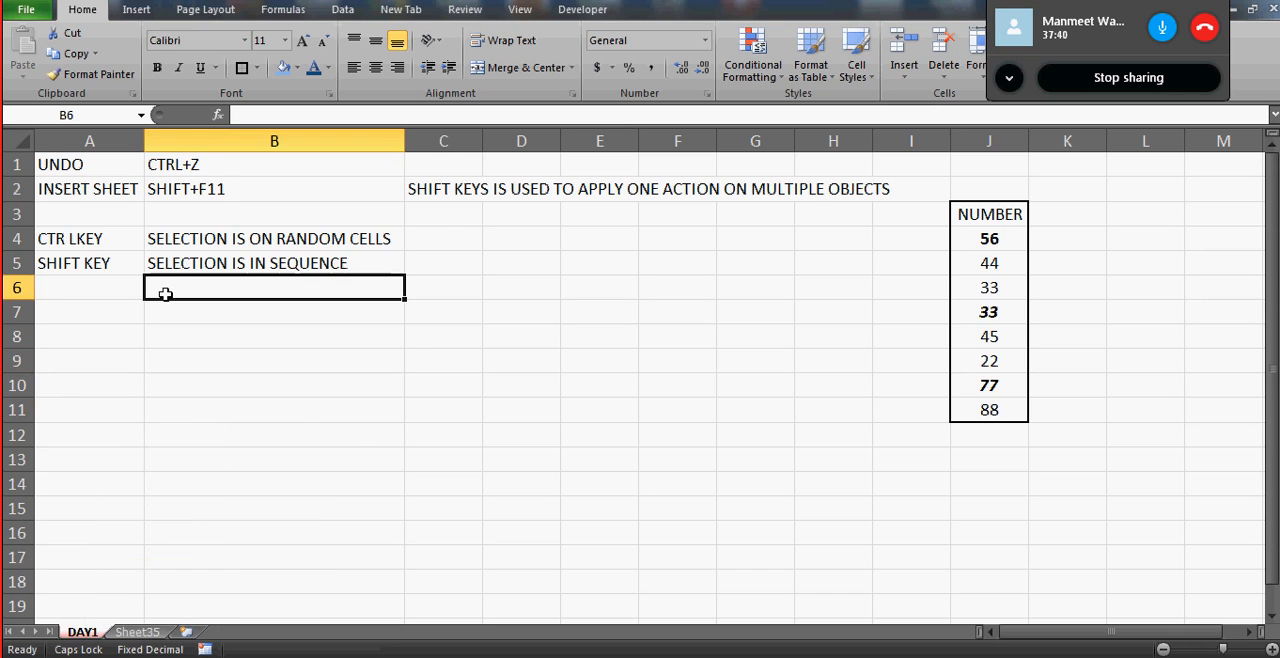
left_click(137, 633)
left_click(84, 633)
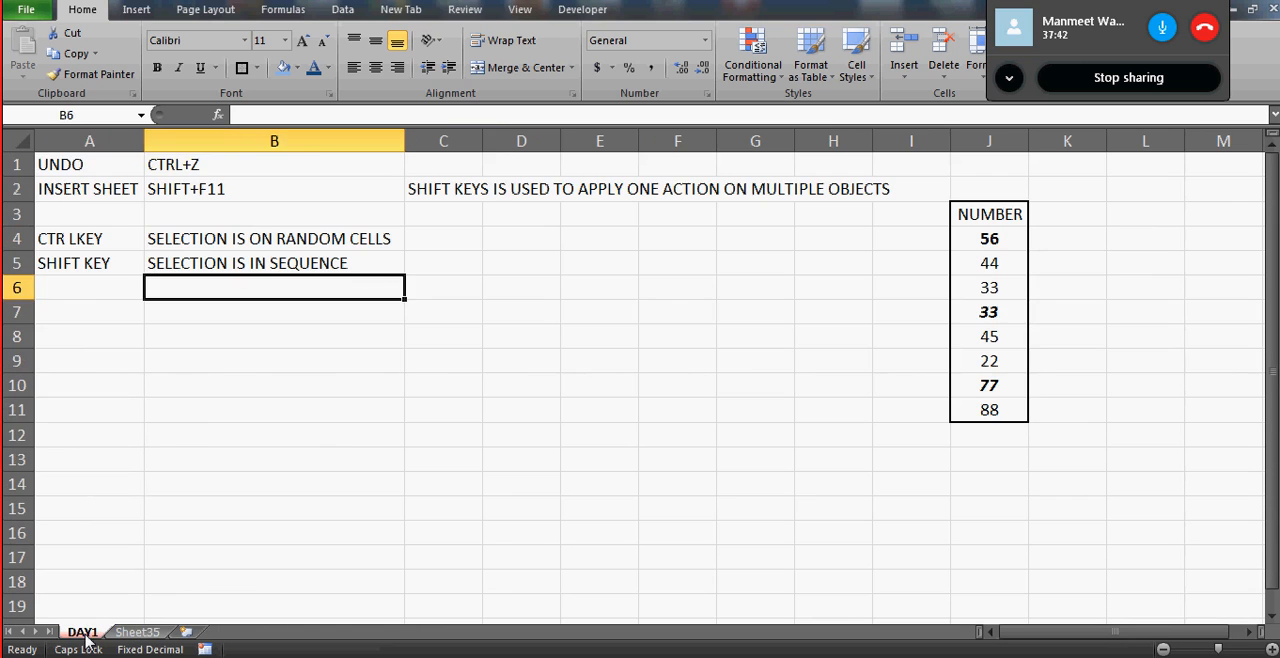
- Select all cells of the DAY1 worksheet at once
left_click(89, 408)
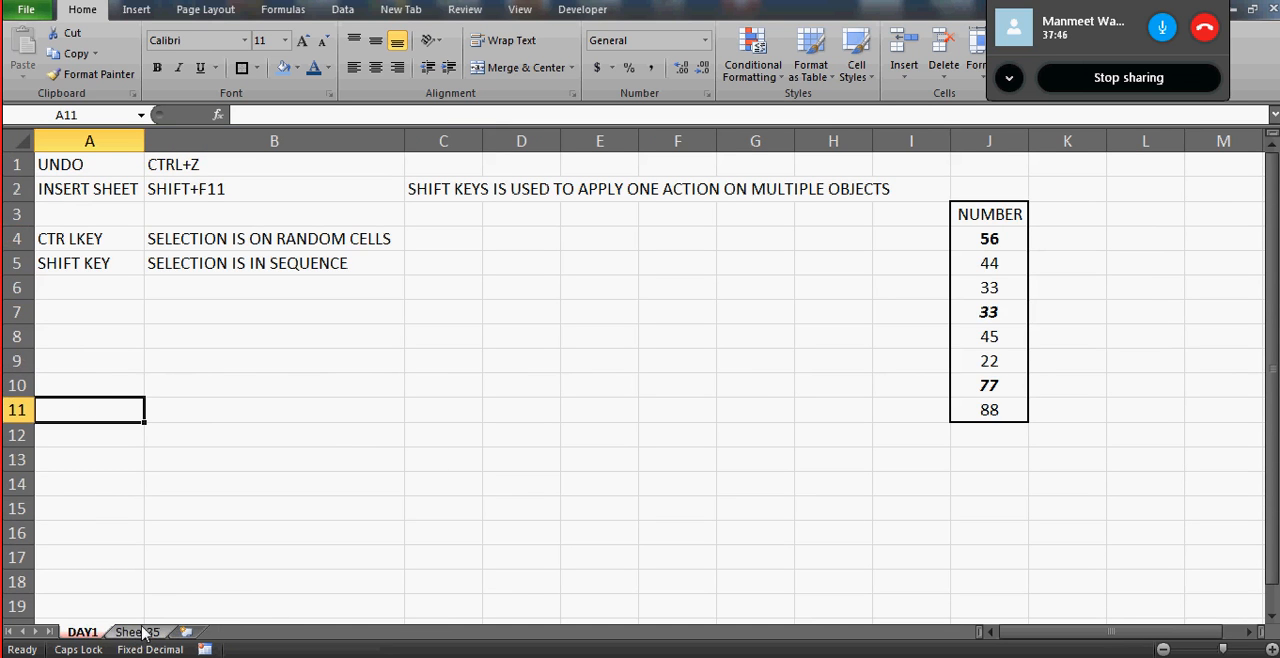
left_click(20, 141)
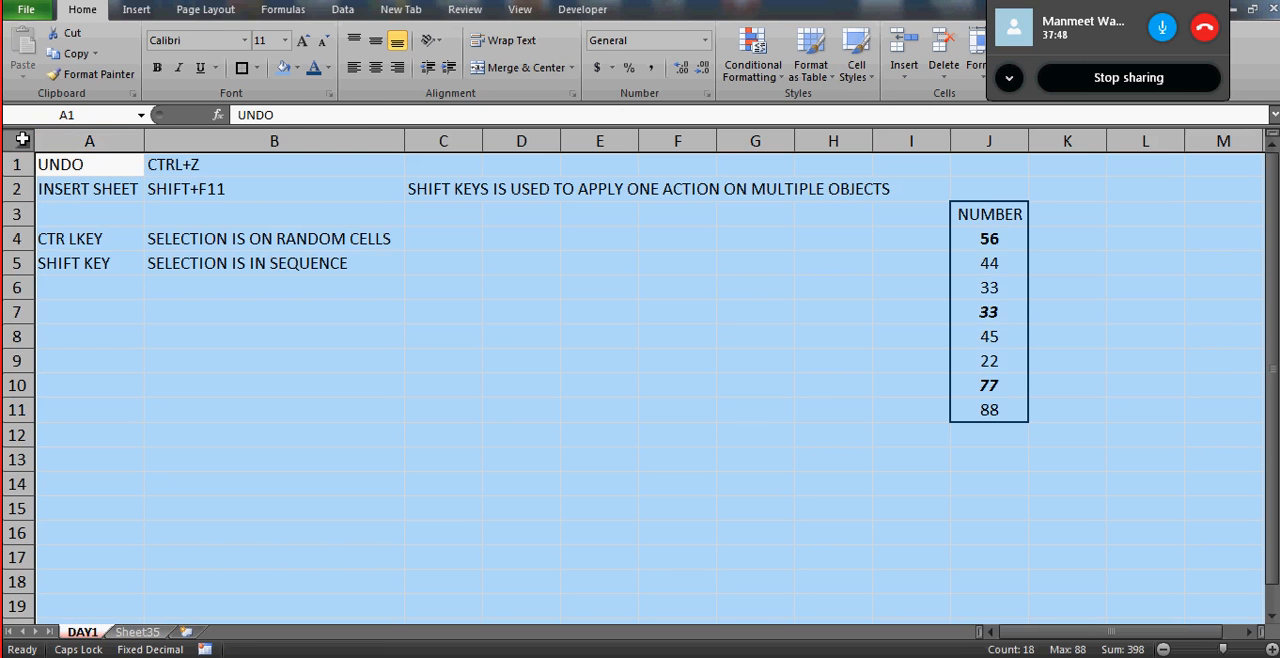
left_click(347, 264)
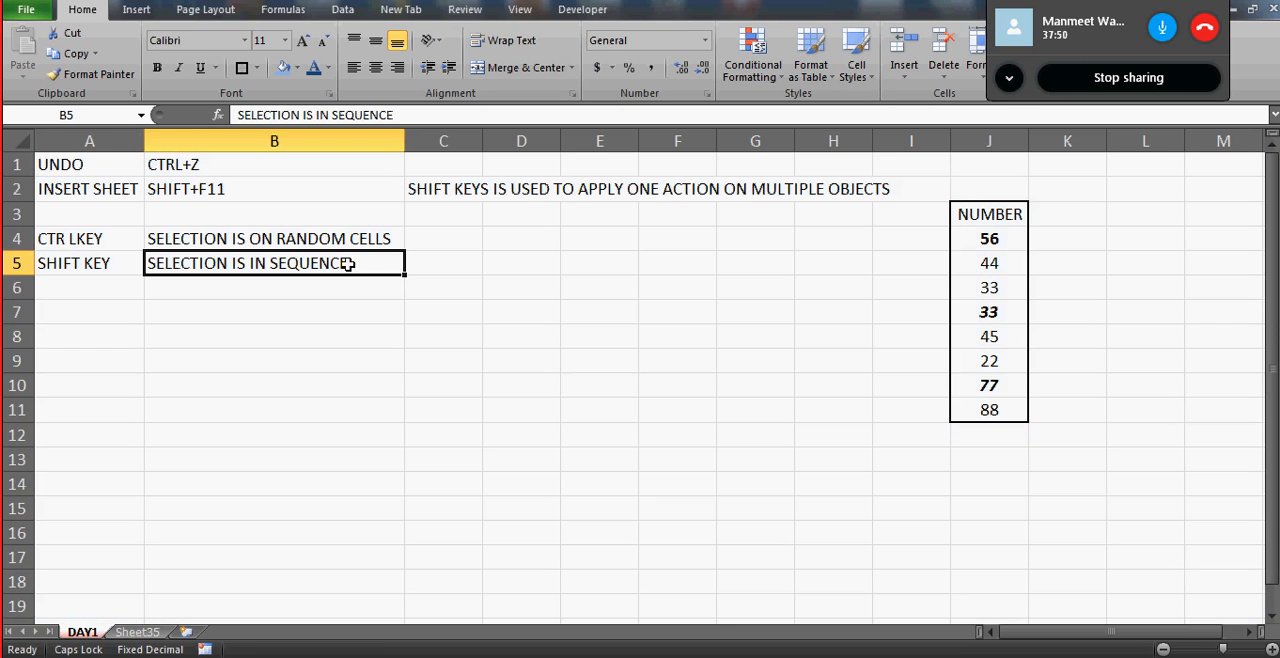
left_click(16, 142)
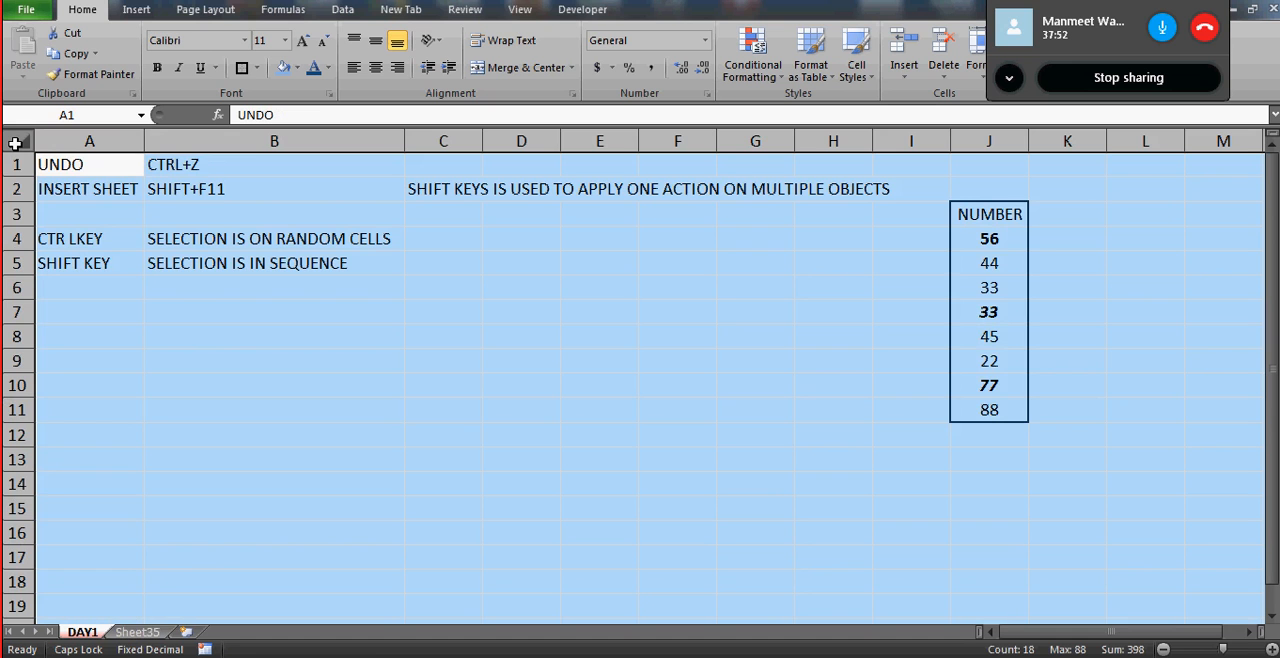
left_click(259, 303)
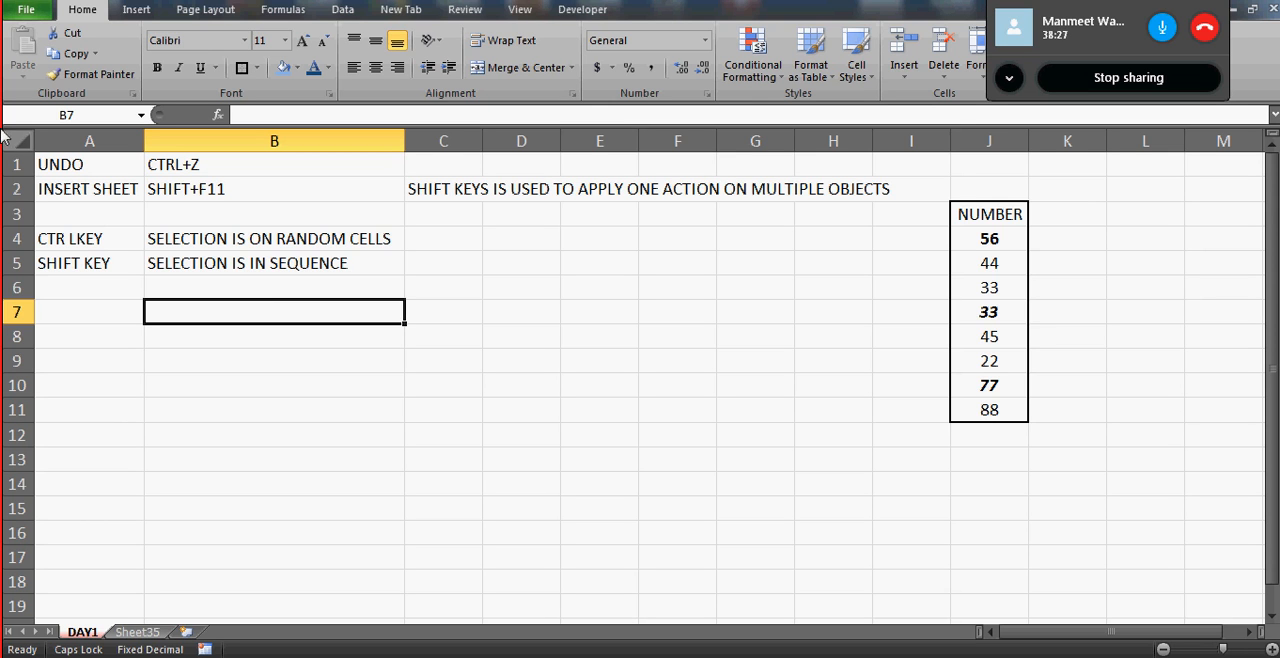
left_click(254, 246)
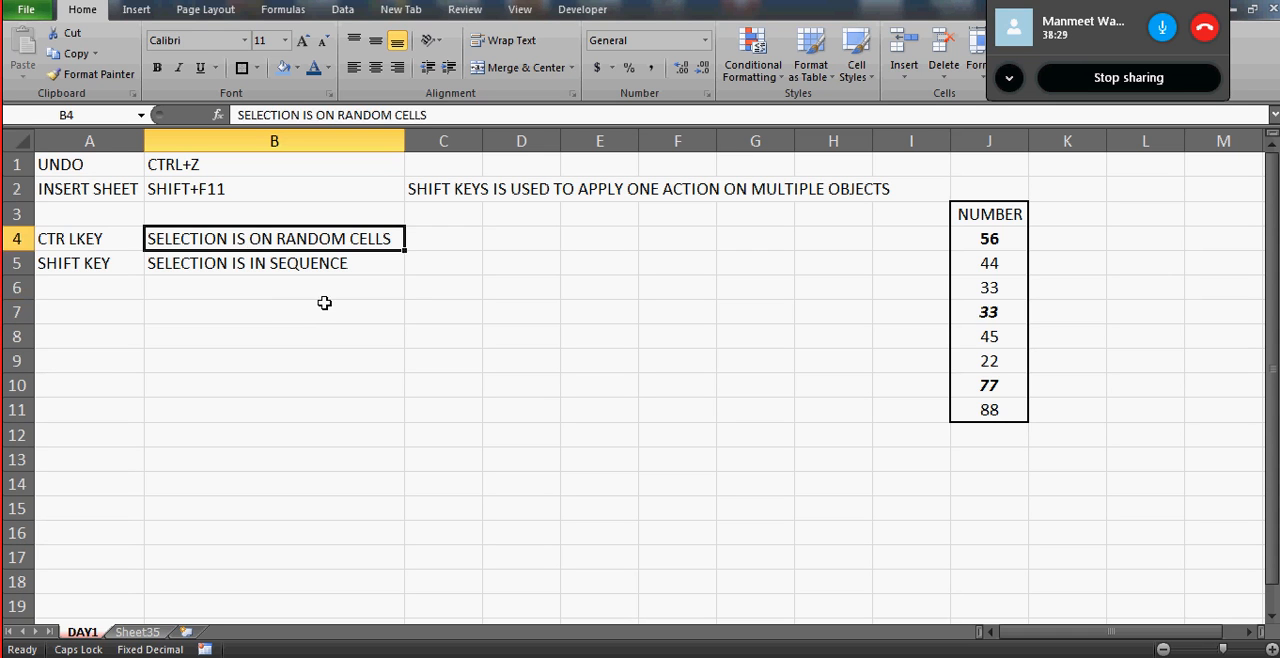
left_click(280, 304)
left_click(314, 344)
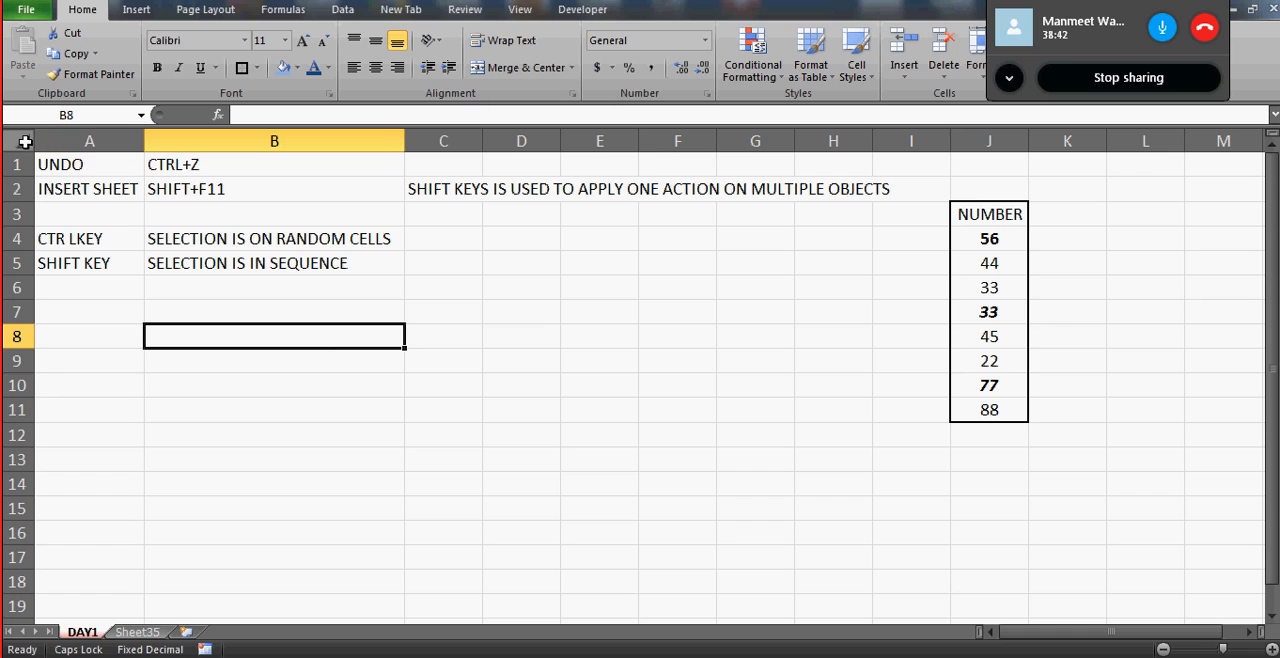
- Enter the formula =100*5%+100 in cell B9 of DAY1, keeping that cell selected
left_click(276, 401)
key("Up")
key("Up")
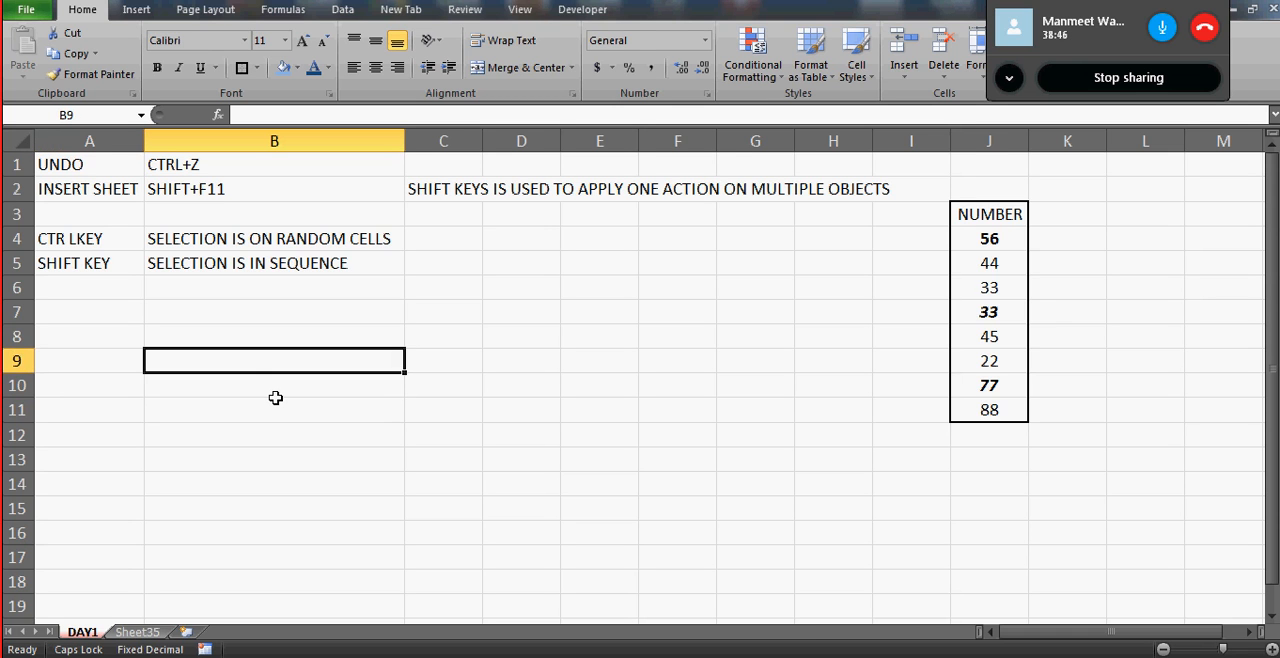
type("=100*")
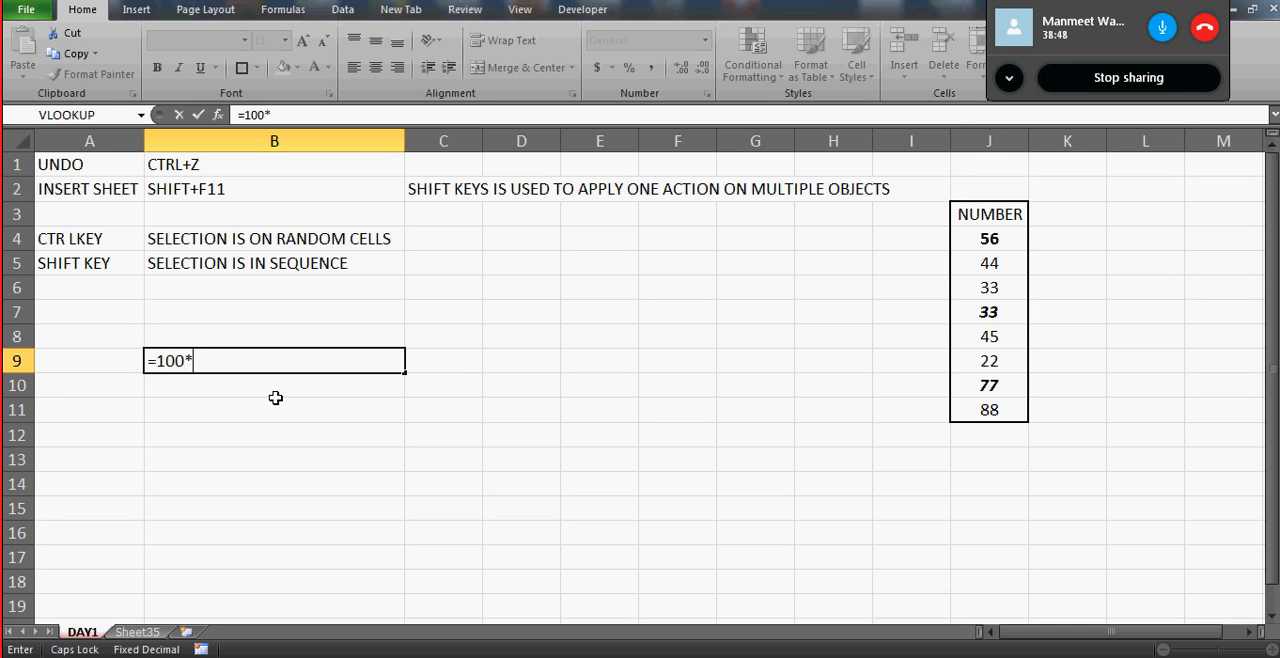
type("5%+100")
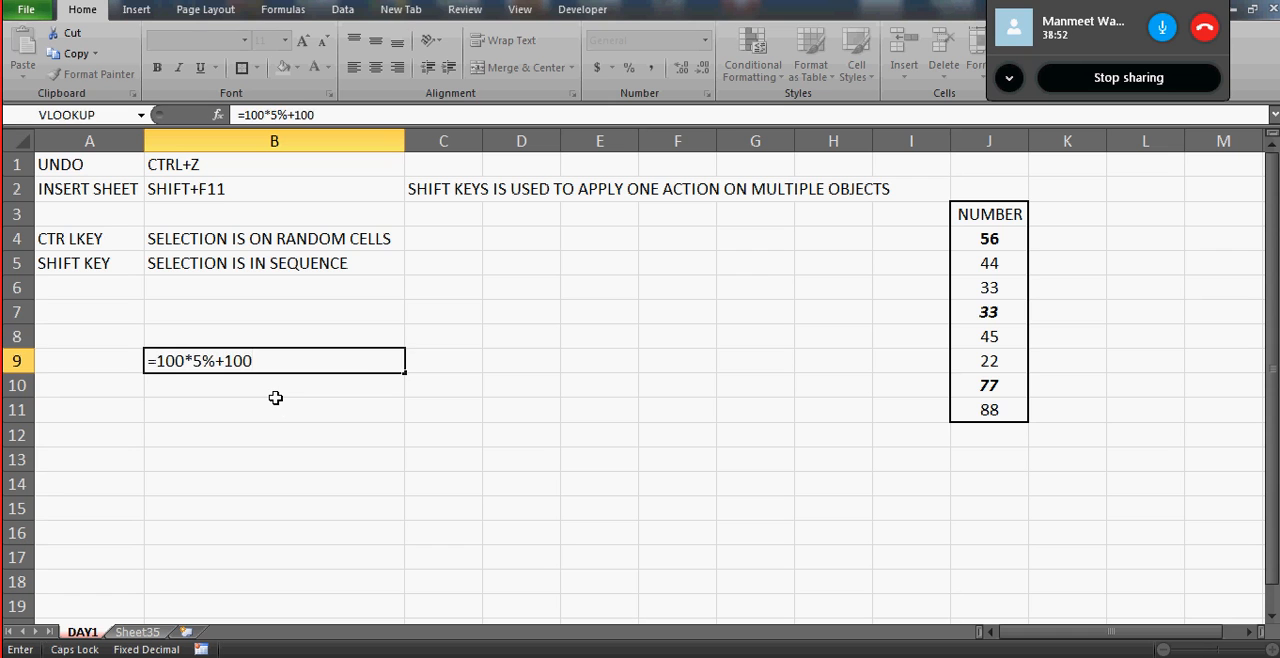
key("ctrl+Return")
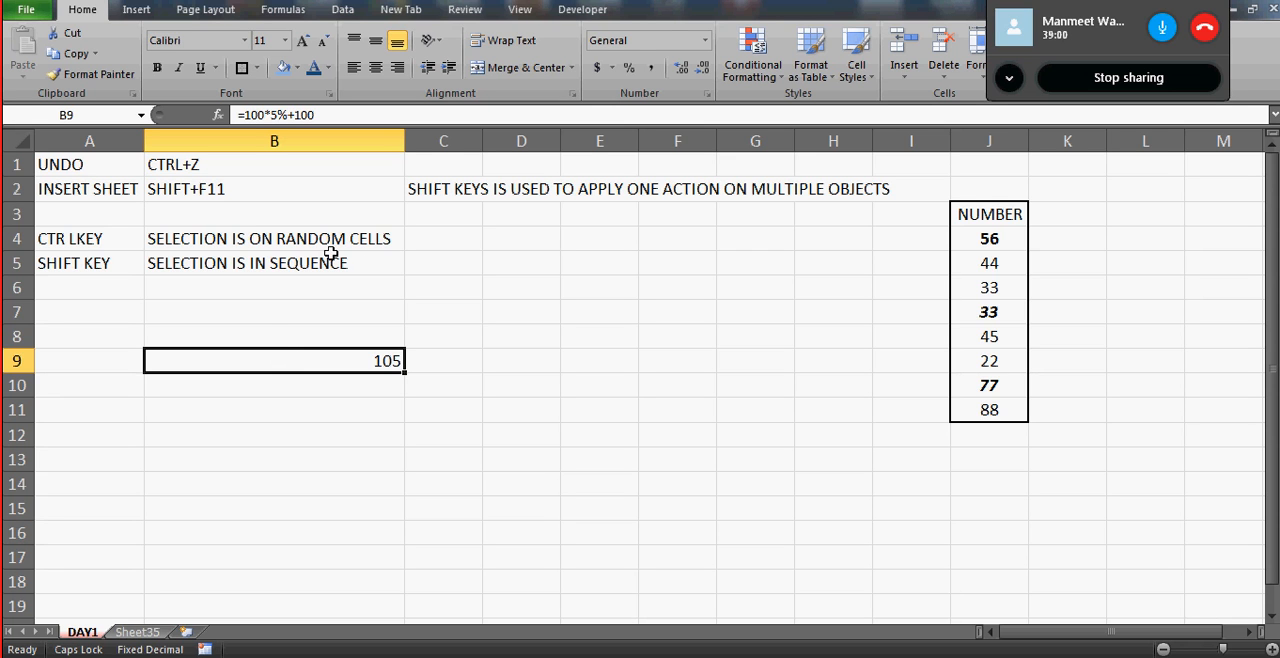
- Review the shortcut note in B2 and the percentage formula in B9
left_click(150, 185)
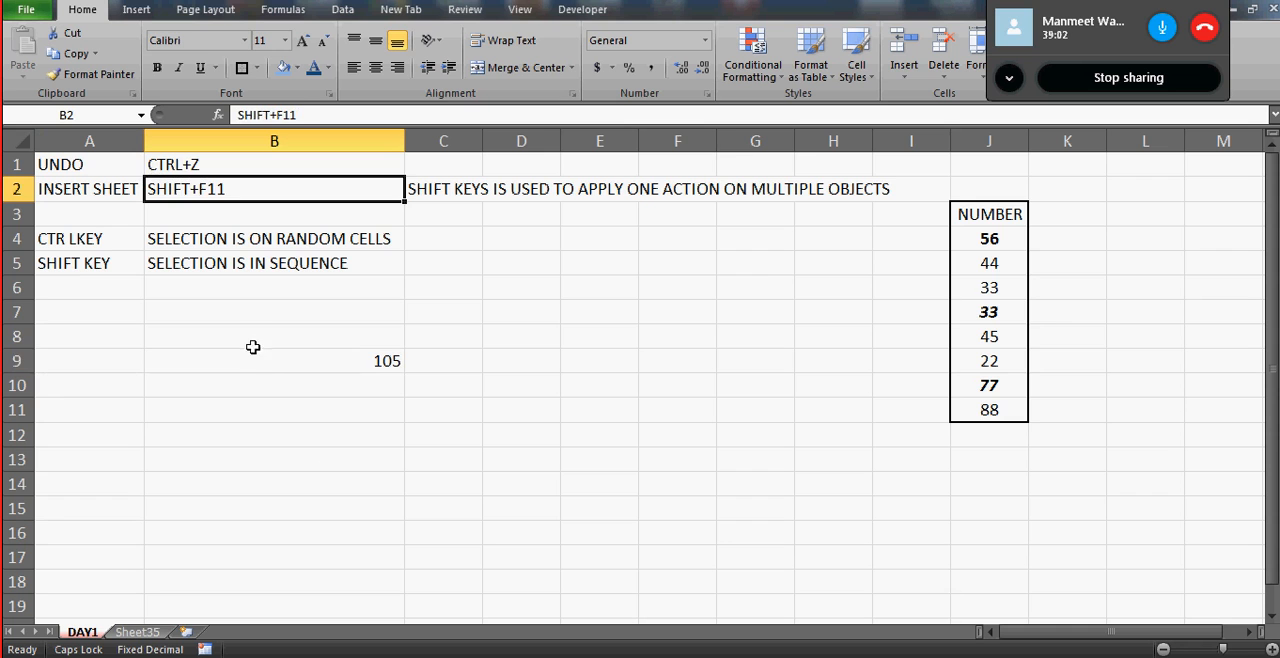
left_click(252, 360)
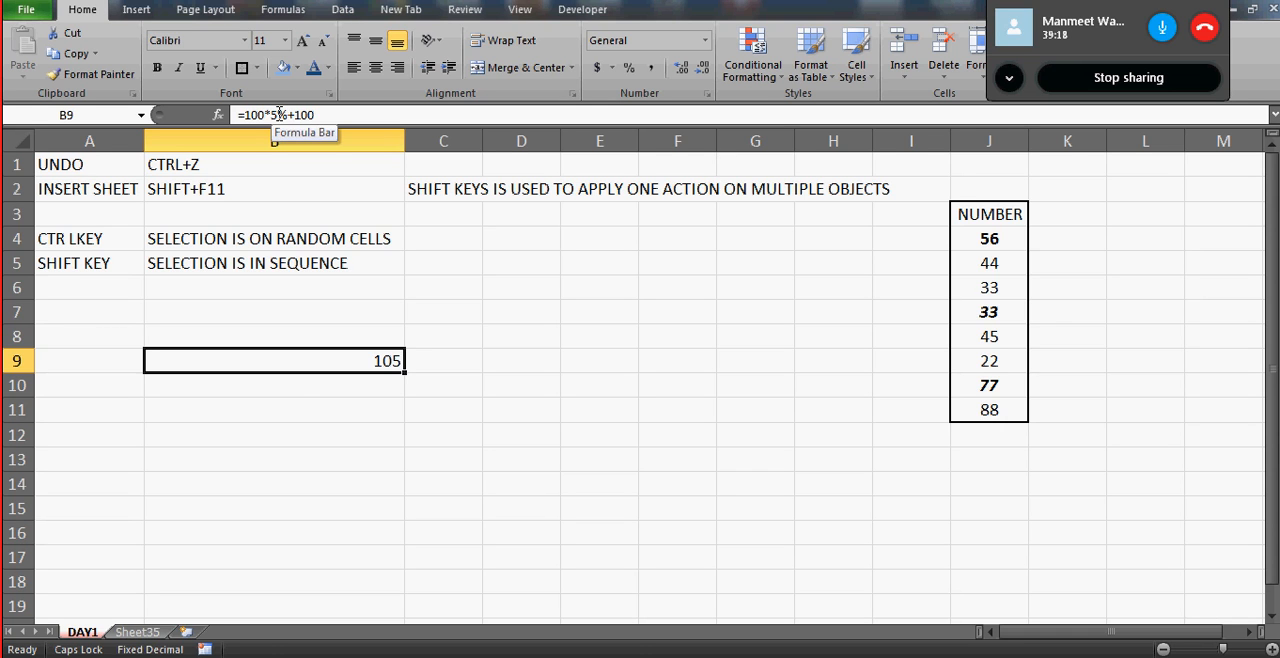
left_click(318, 400)
key("Up")
key("Up")
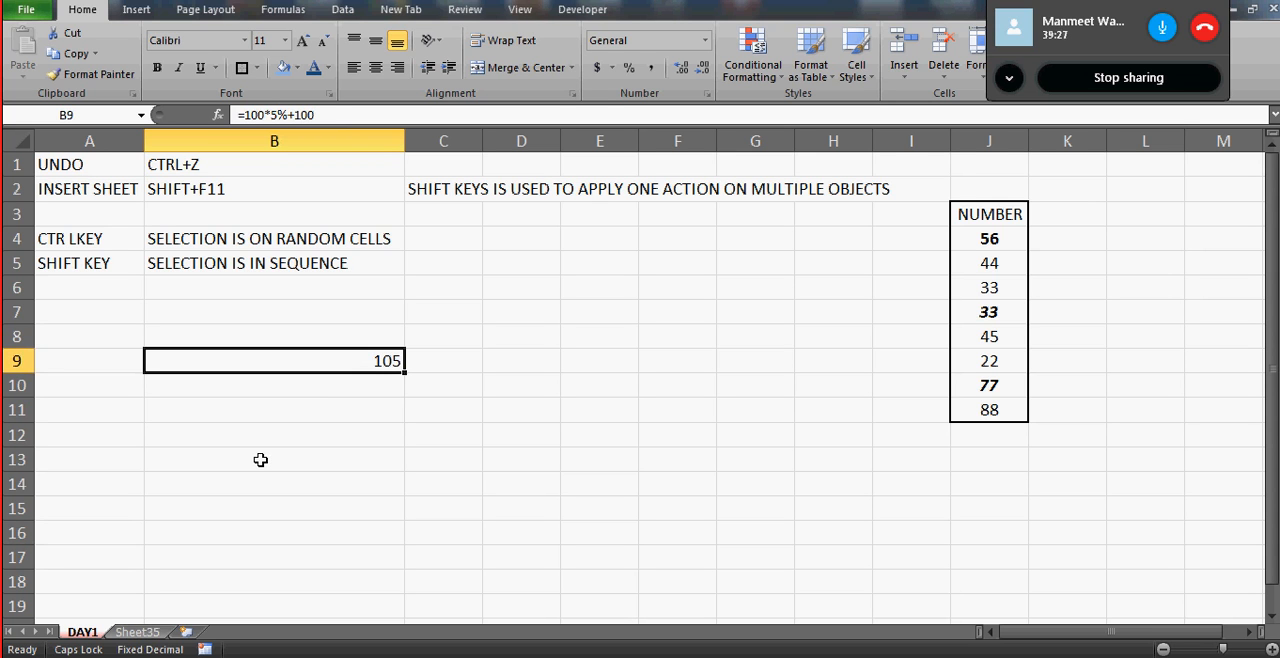
- Create a copy of the DAY1 worksheet at the end of the workbook Day 1.xlsx
right_click(86, 634)
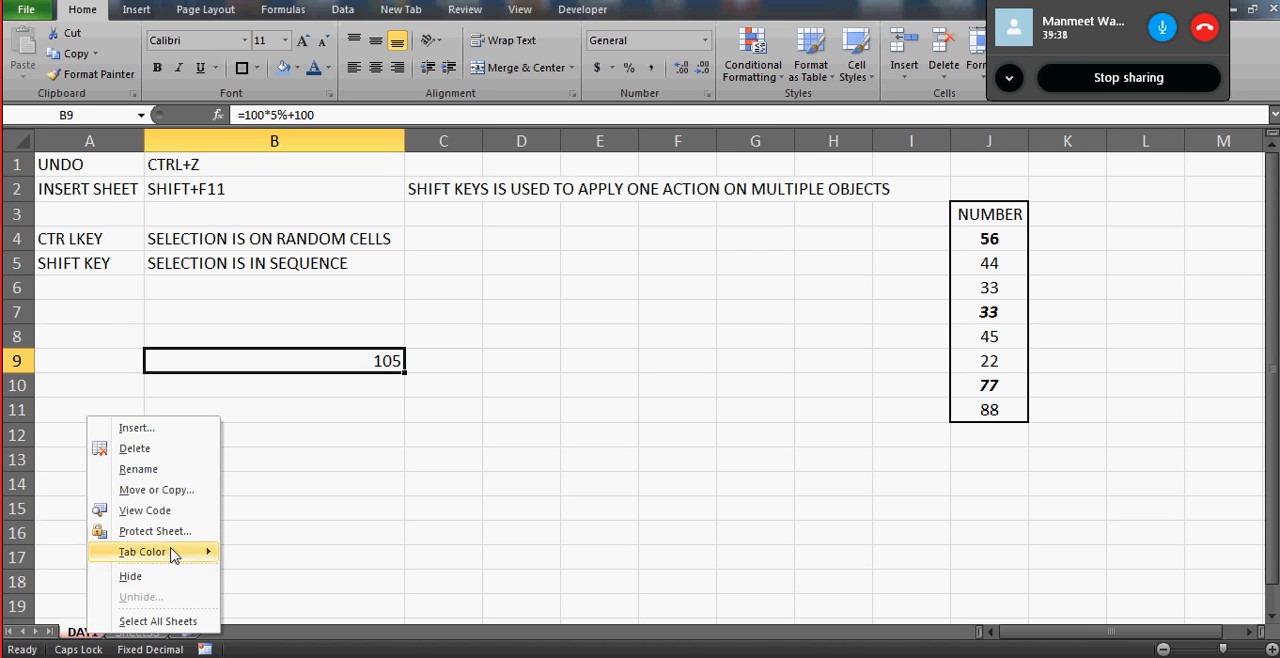
left_click(157, 490)
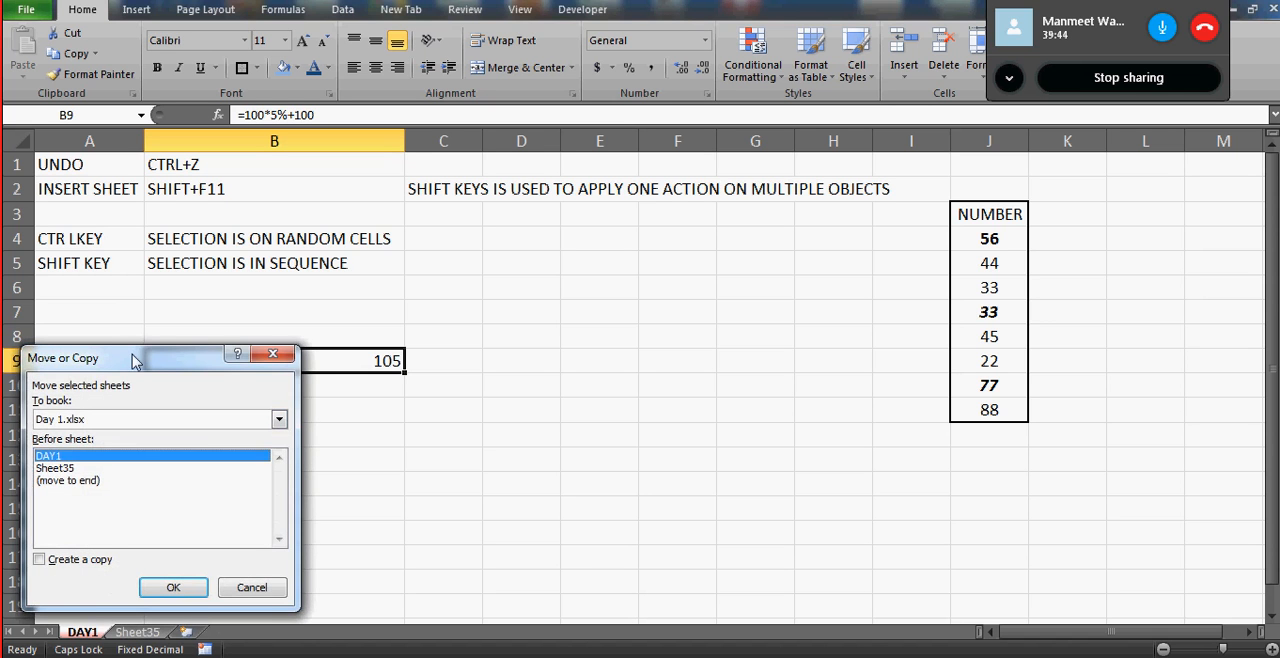
left_click_drag(134, 358, 550, 248)
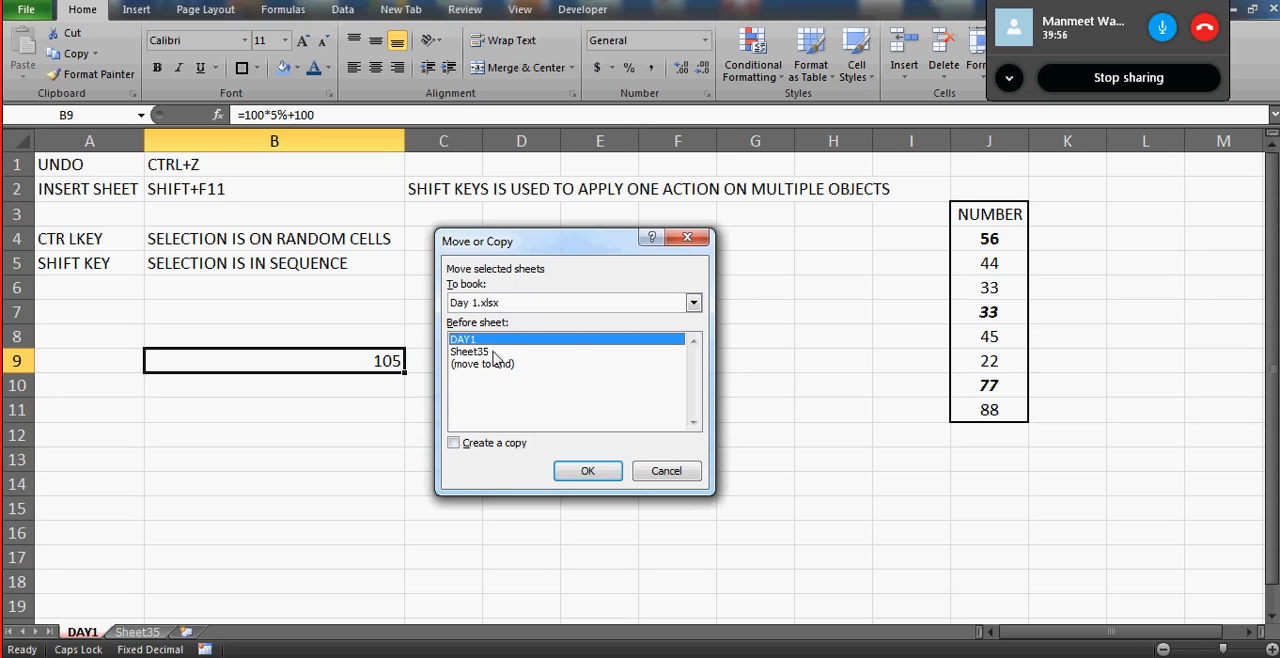
left_click(455, 445)
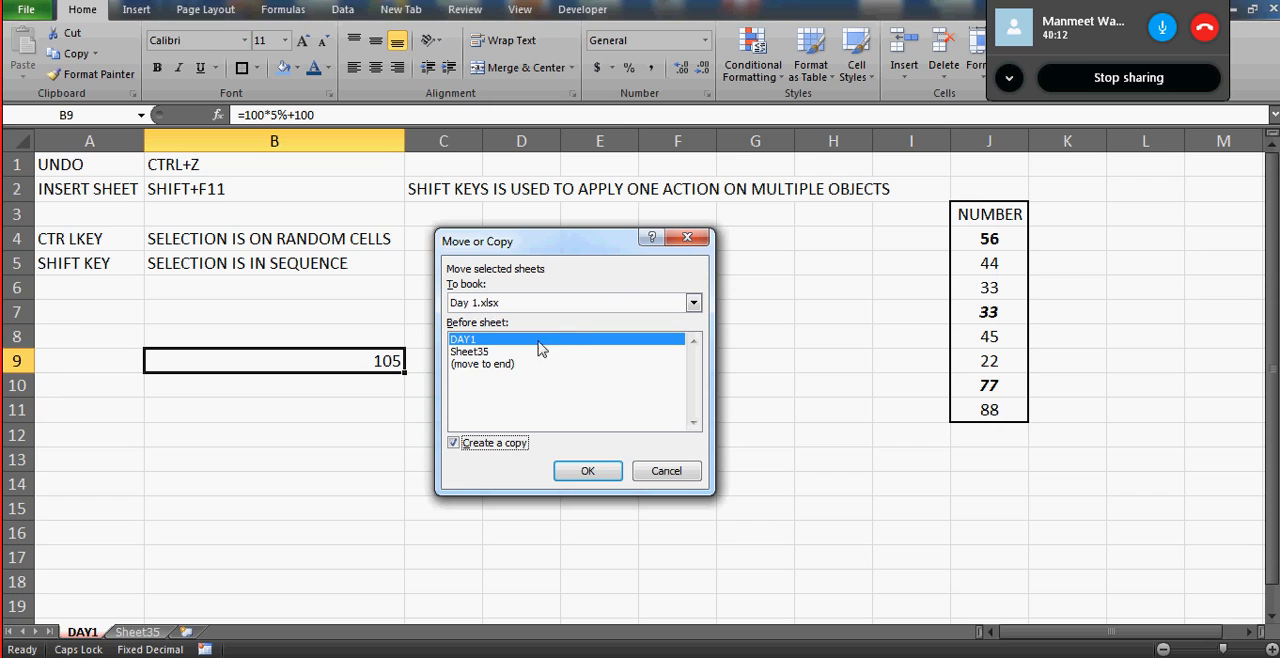
left_click(488, 366)
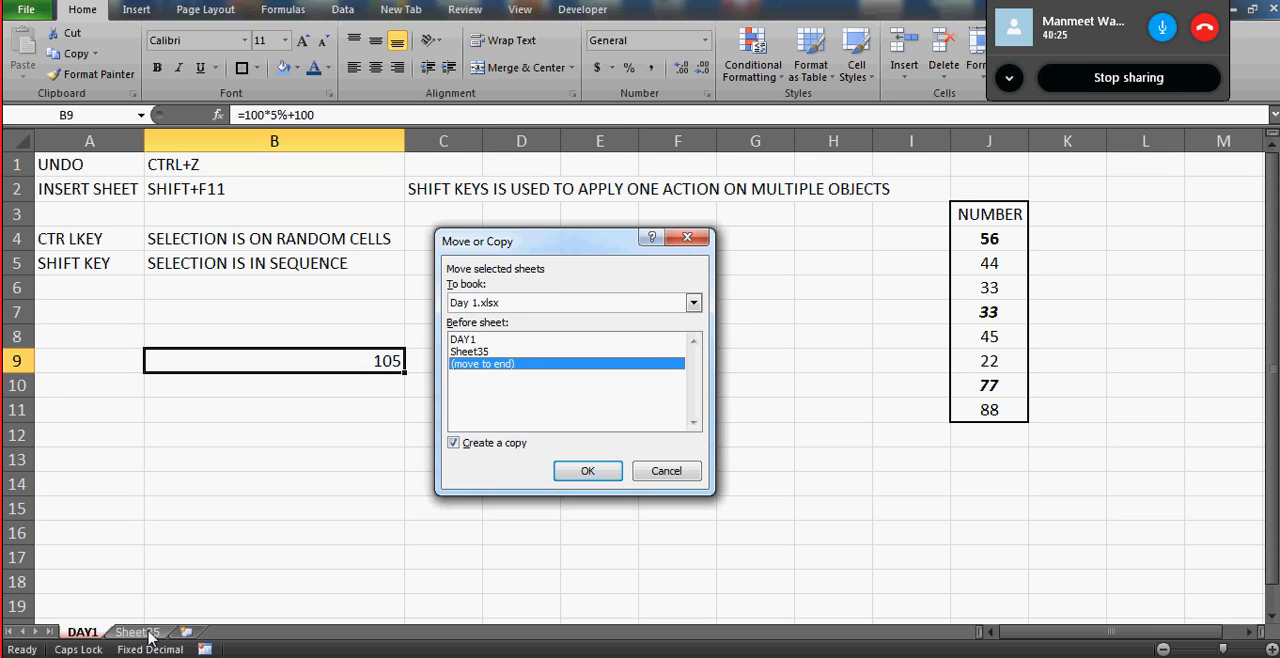
left_click(588, 474)
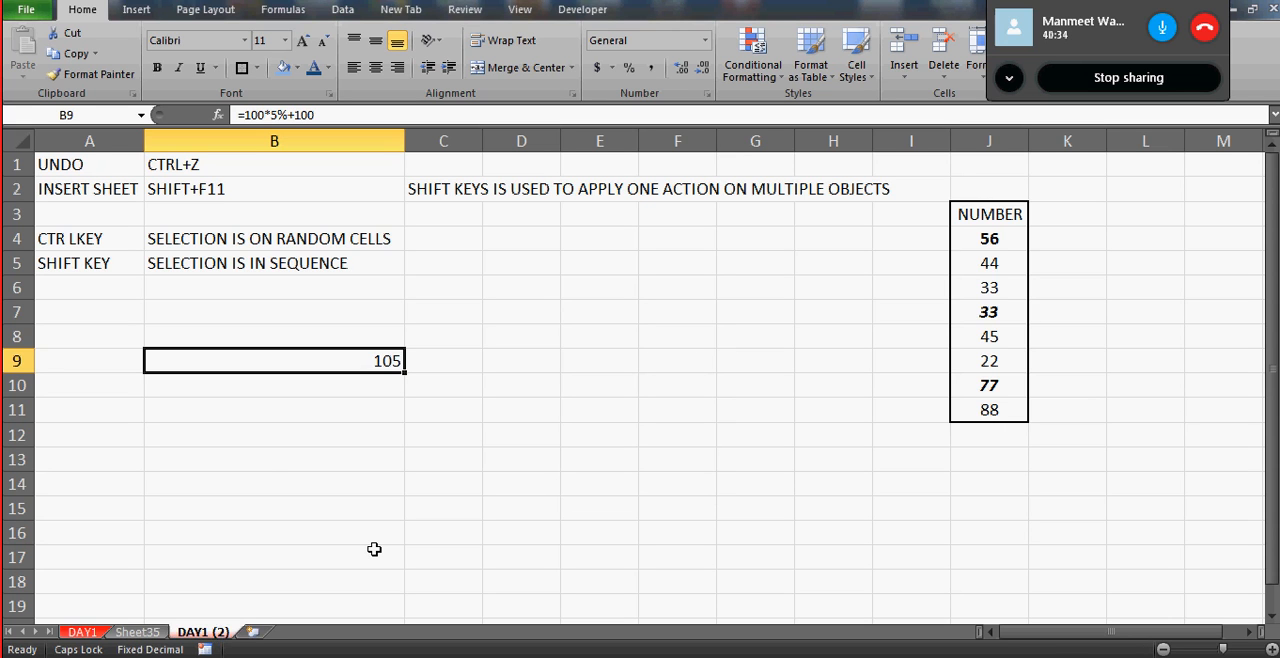
- Try to give Sheet35 the same name as the existing DAY1 worksheet, and rename it DAY 1 with a space
left_click(139, 633)
double_click(141, 634)
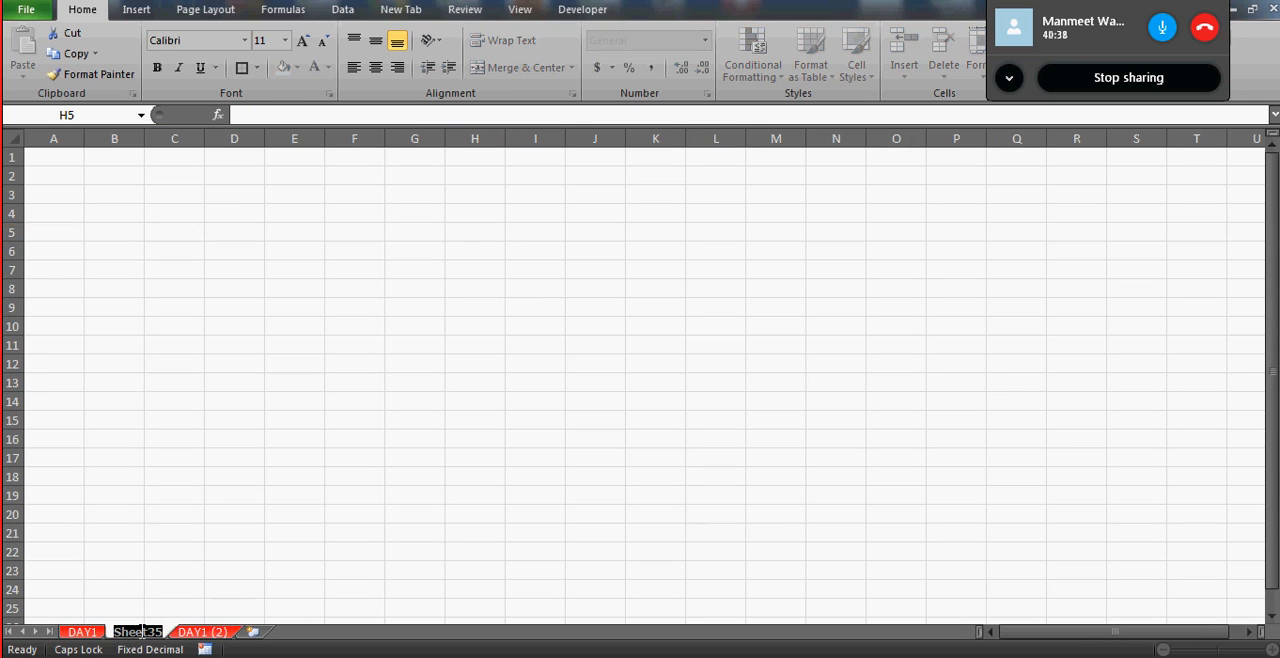
type("DAY1")
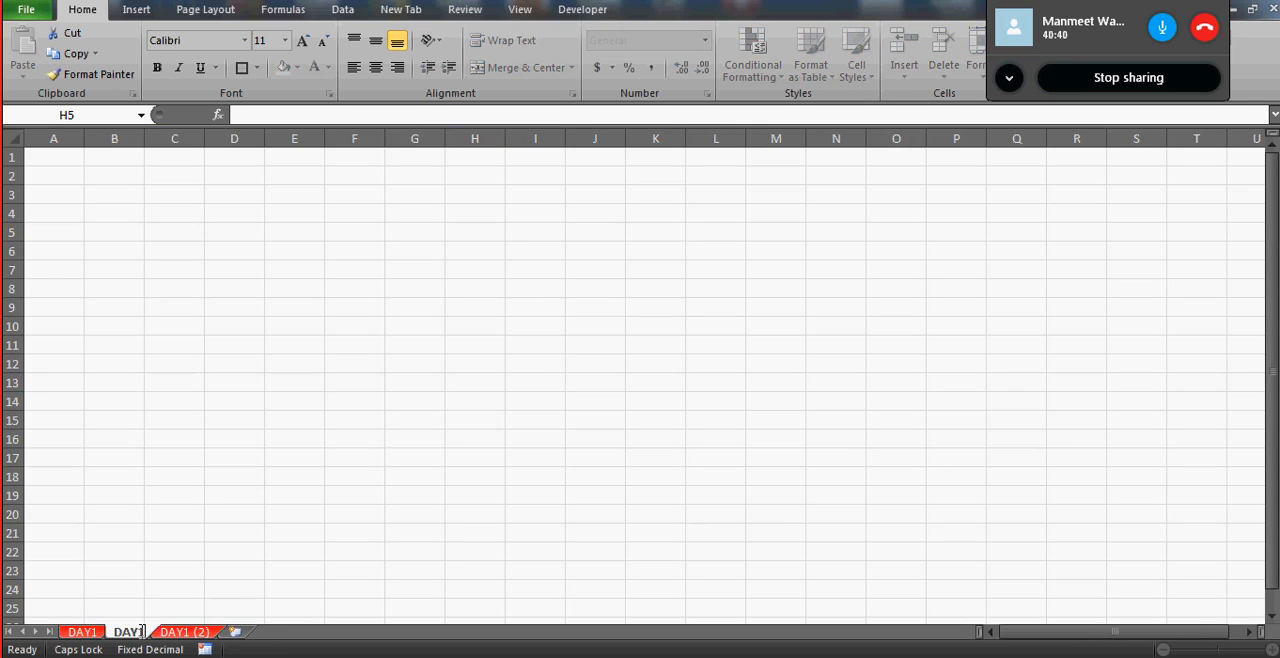
key("Return")
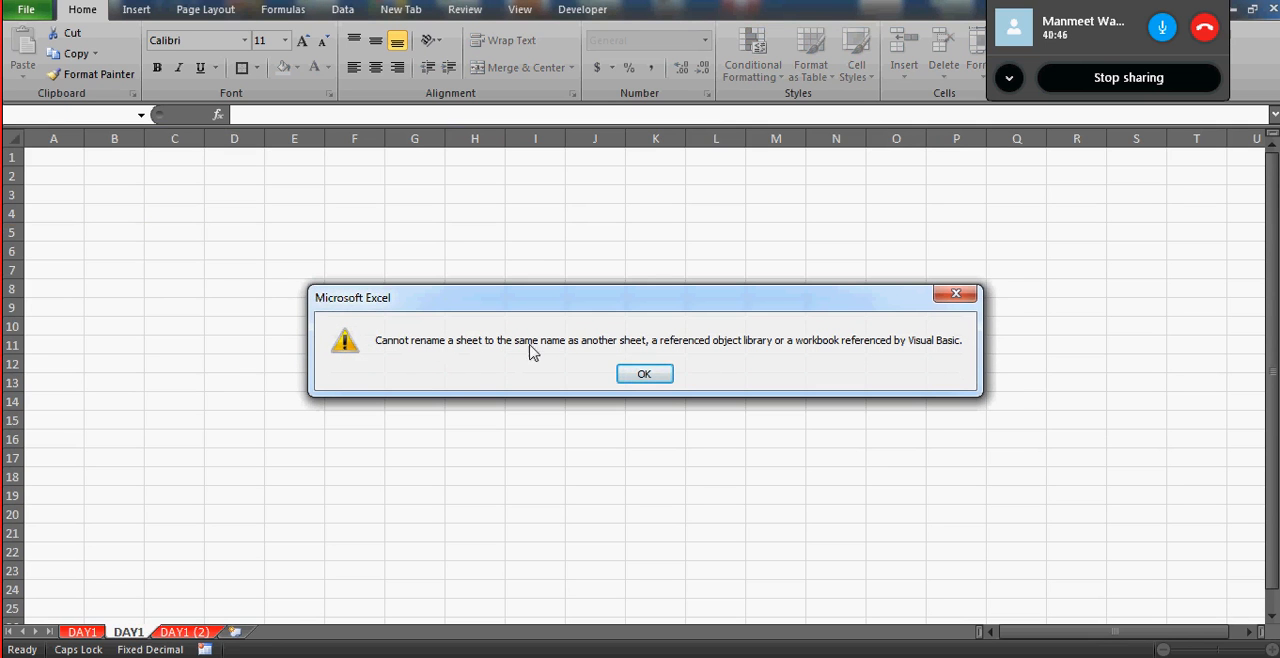
left_click(648, 373)
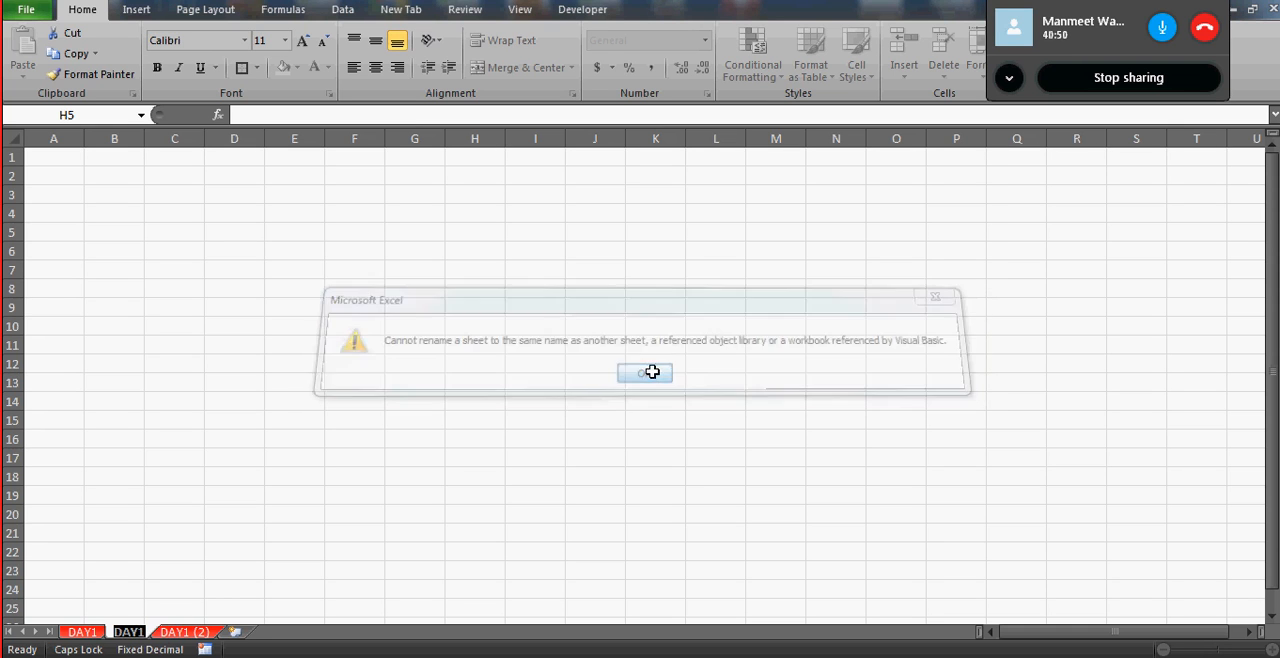
left_click(141, 631)
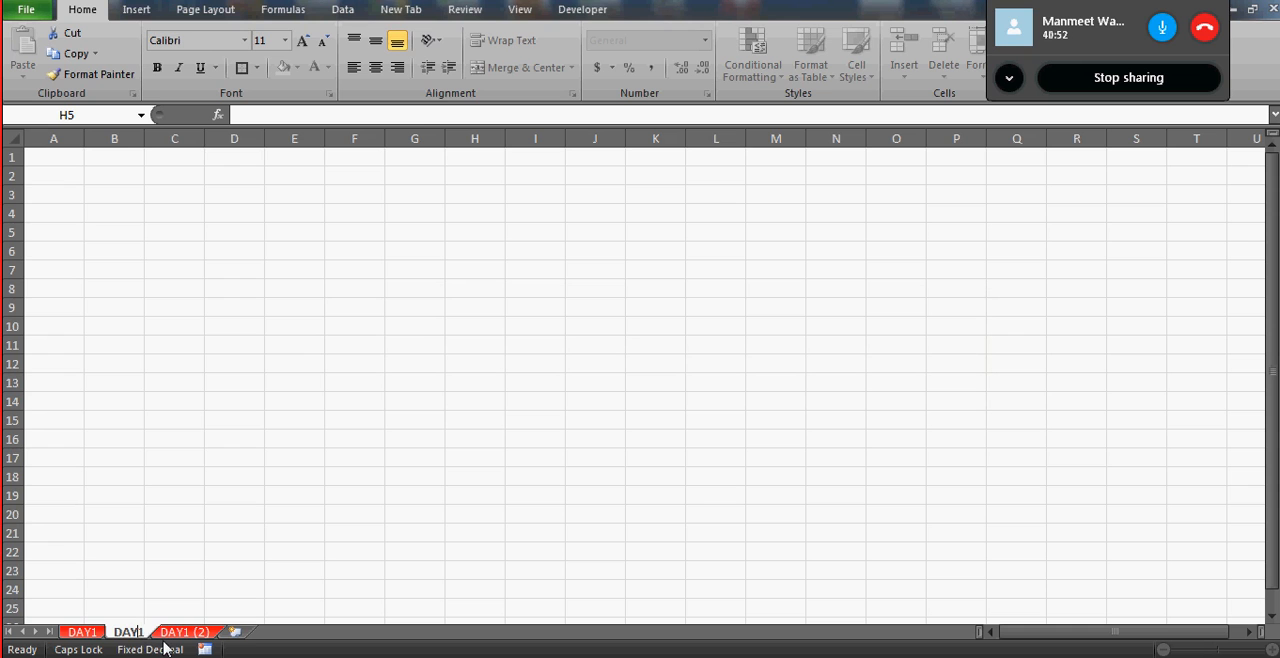
left_click(147, 510)
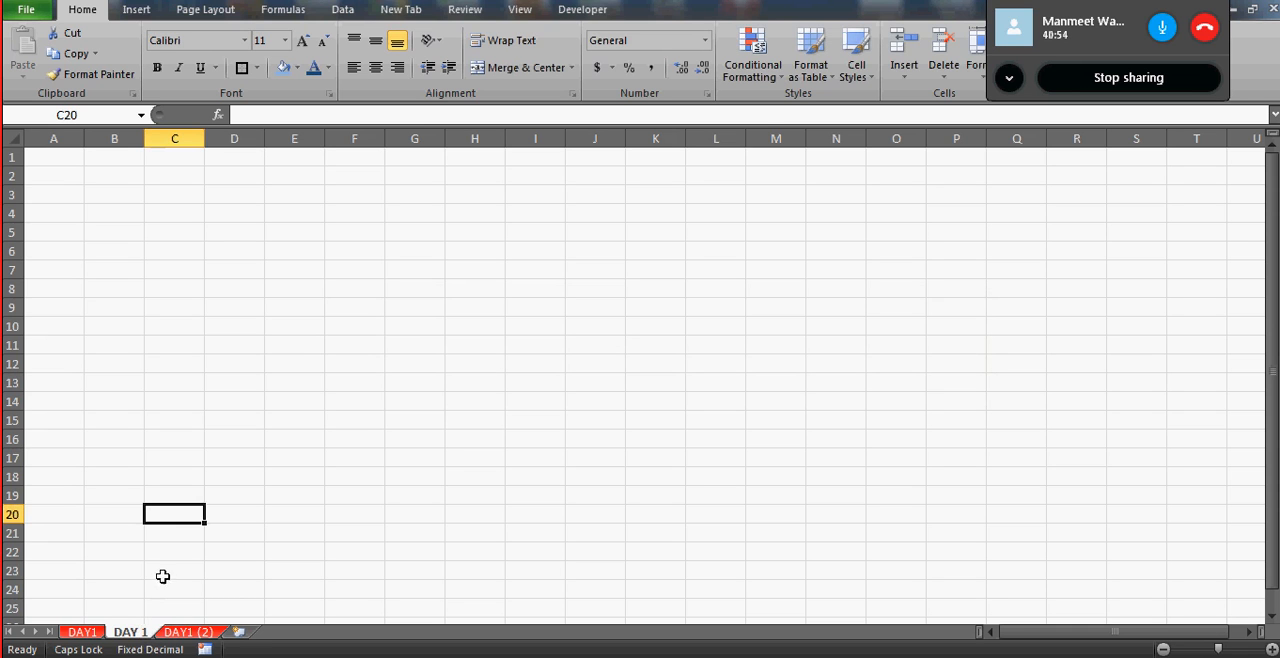
- Rename the DAY 1 worksheet to DAY ONE
double_click(137, 633)
left_click(143, 631)
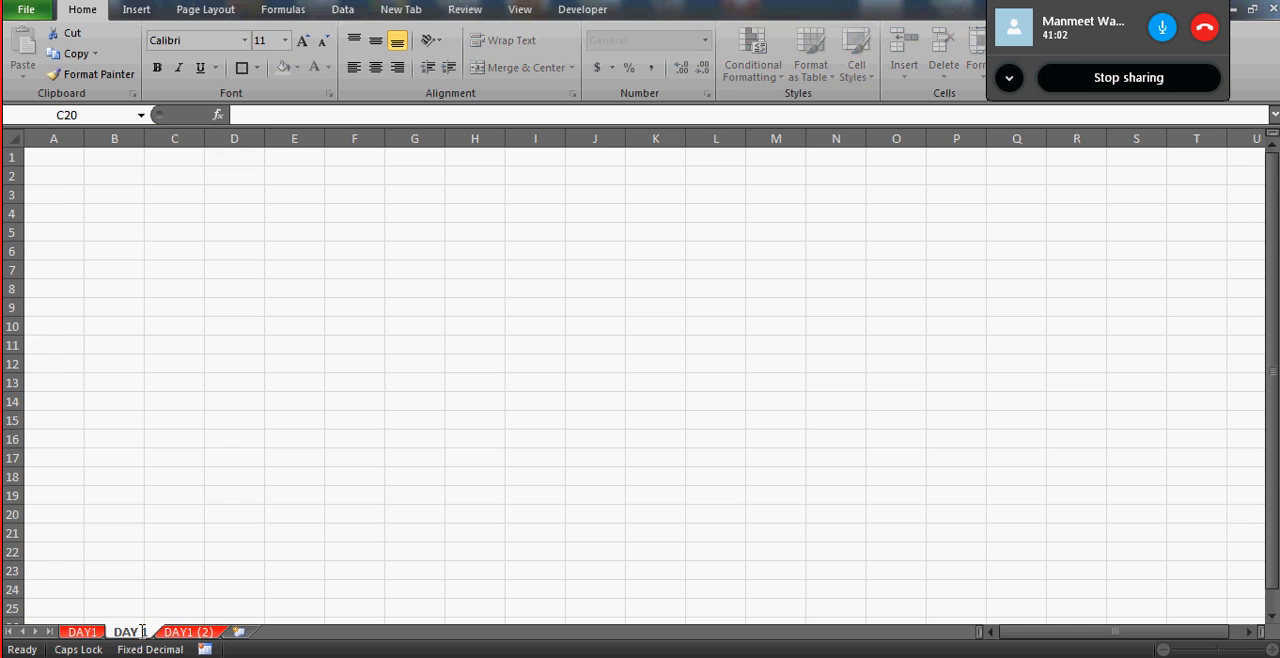
key("BackSpace")
type("ONE")
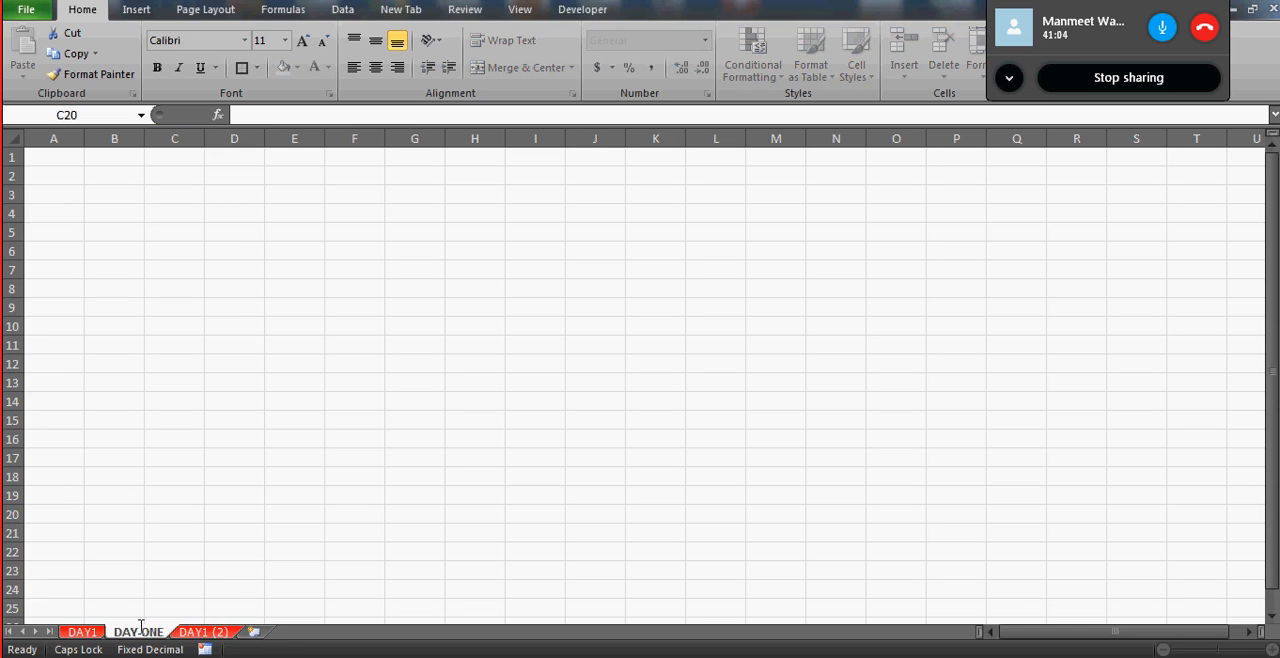
left_click(128, 535)
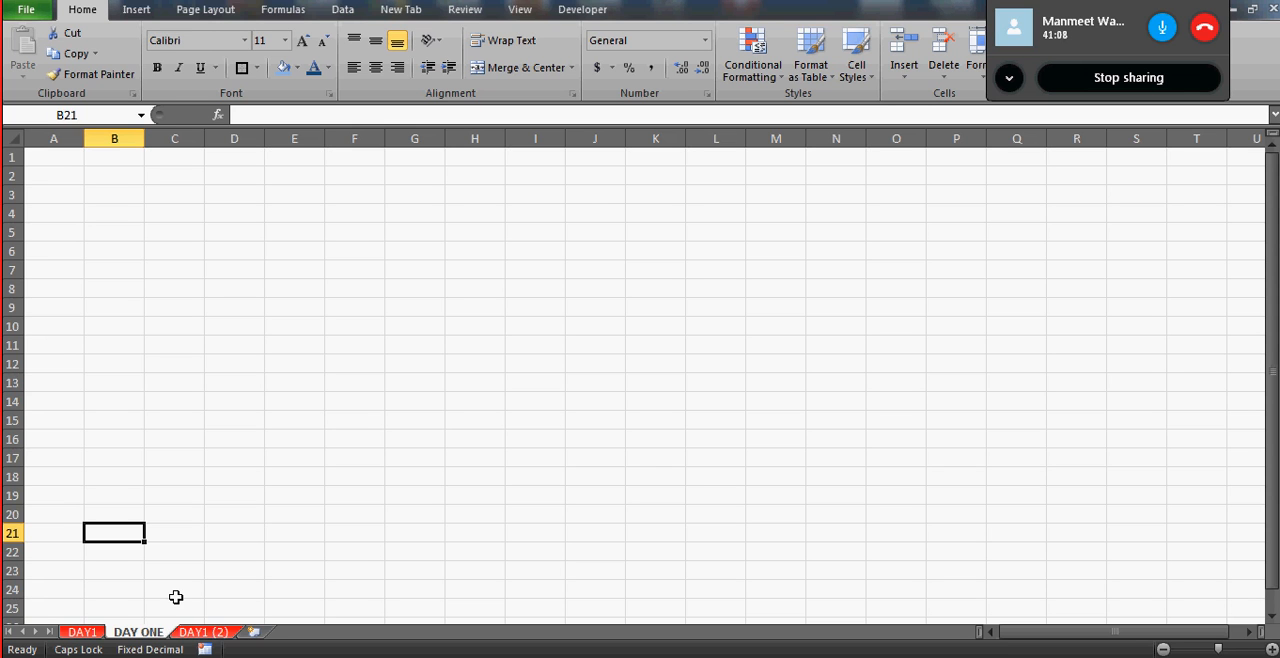
- Create a copy of the DAY1 (2) worksheet at the end of Day 1.xlsx
left_click(202, 632)
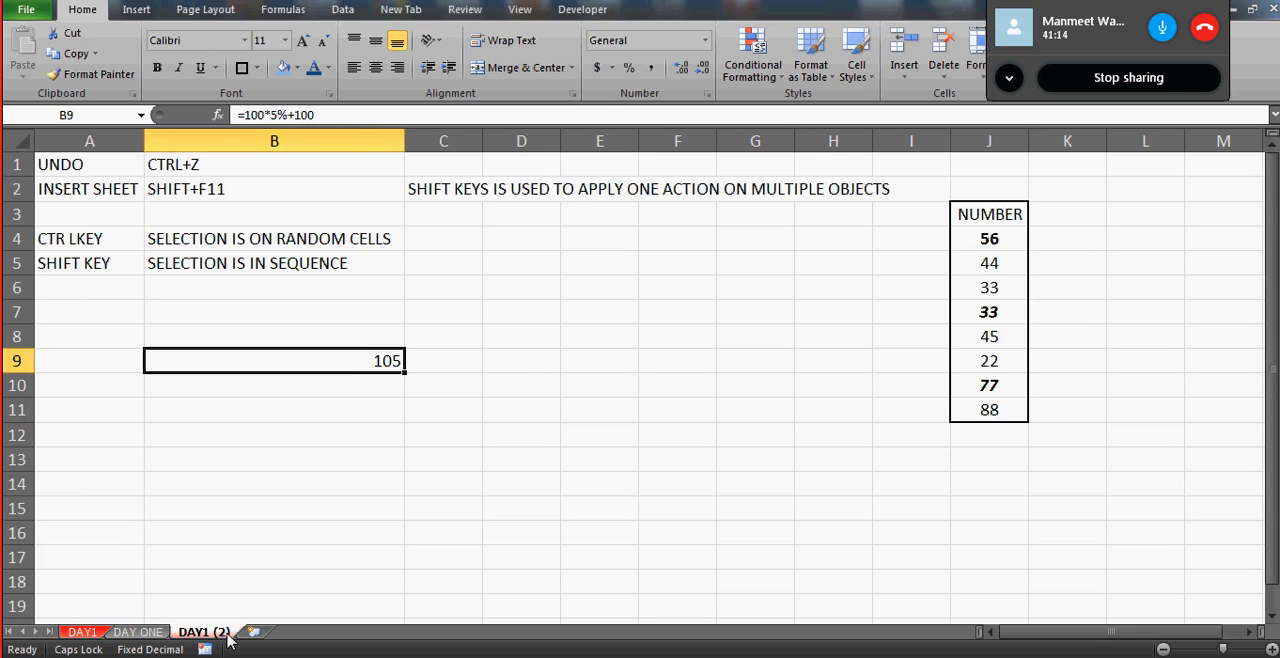
right_click(207, 636)
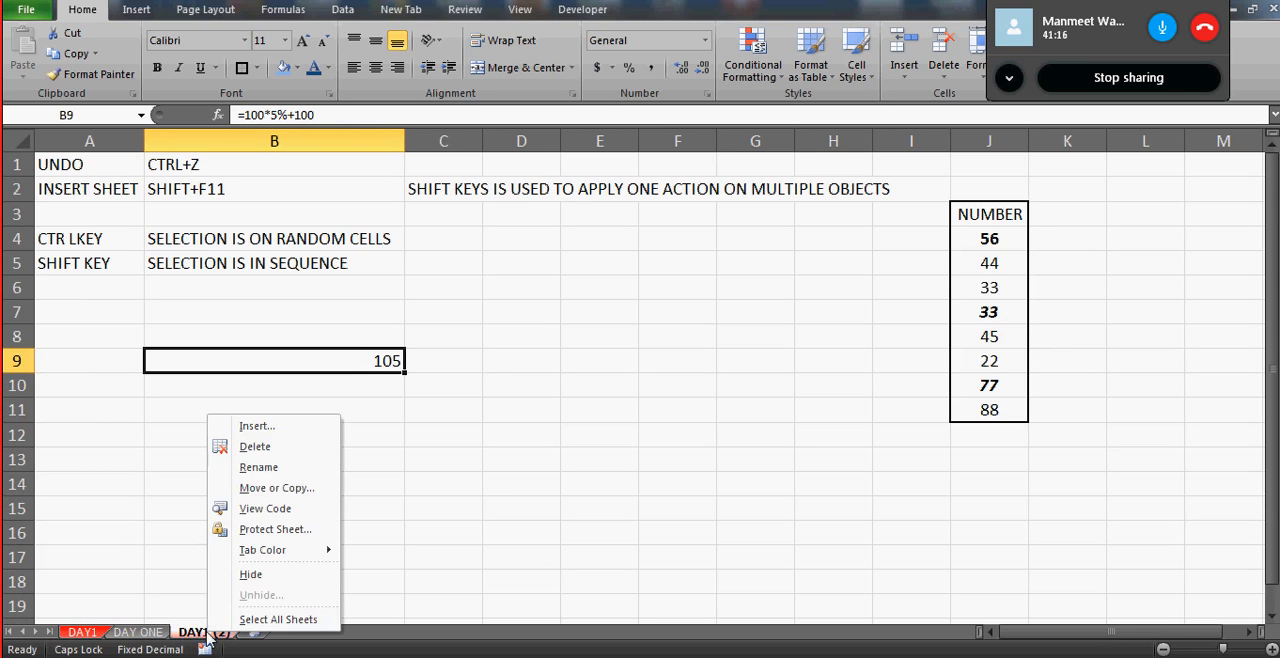
left_click(252, 489)
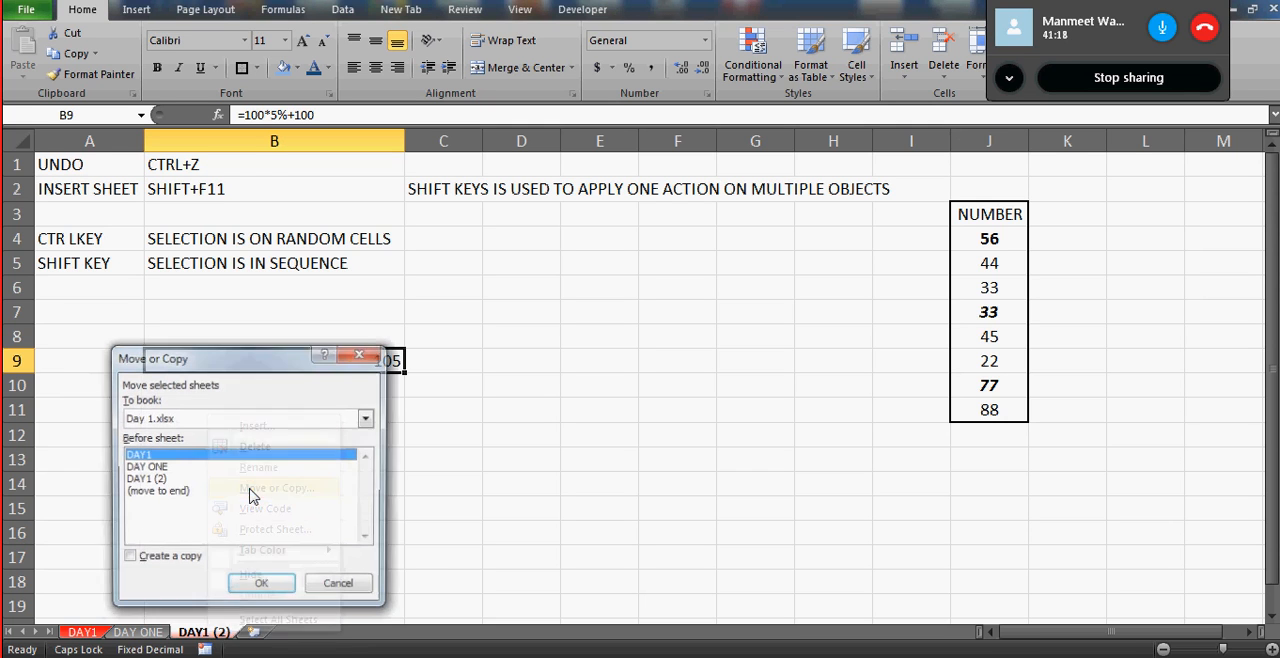
left_click(178, 492)
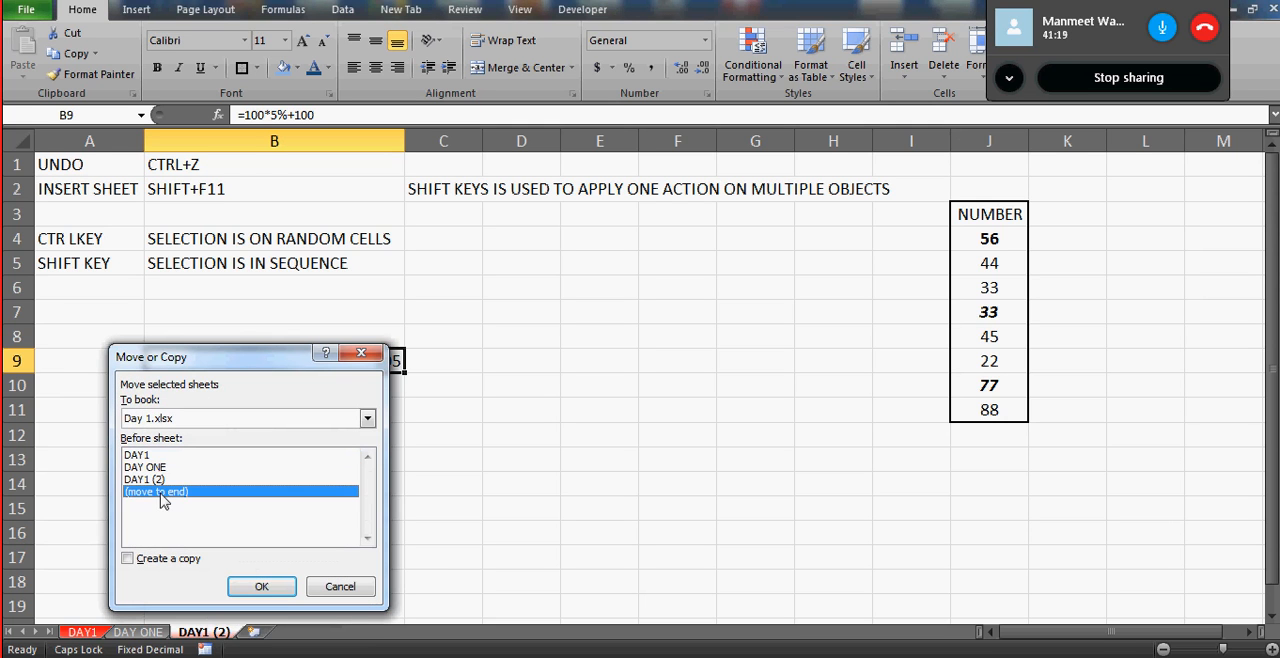
left_click(147, 560)
left_click(266, 587)
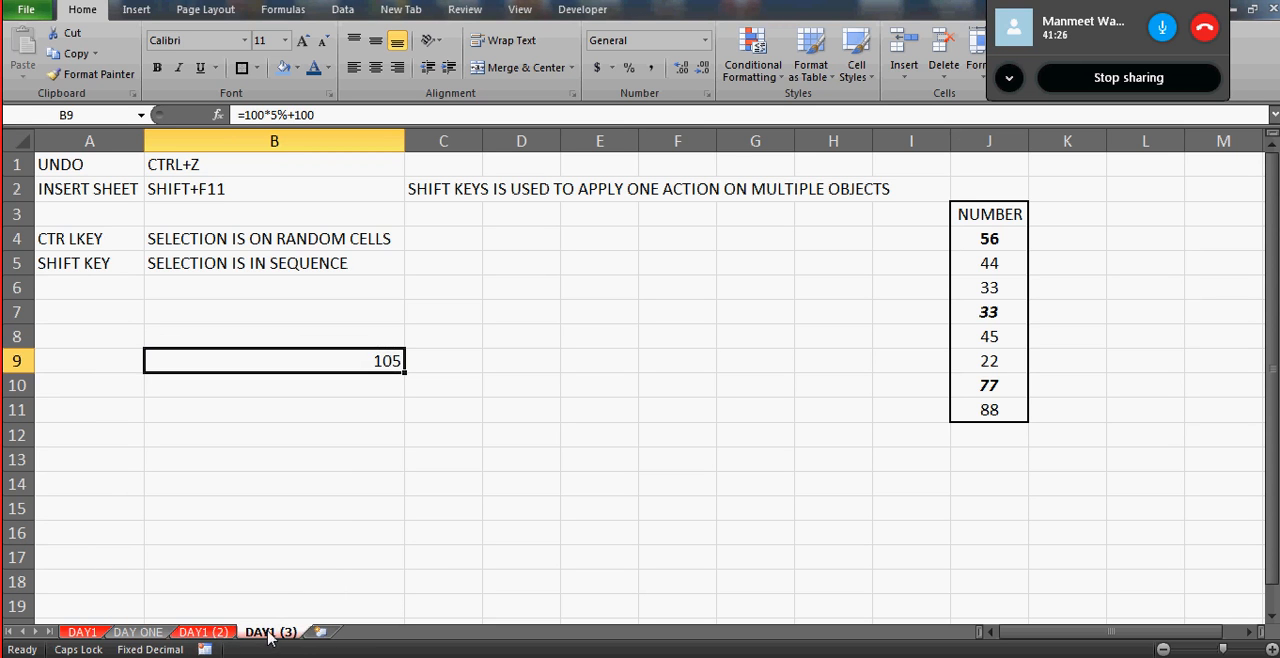
- Rename the DAY1 (3) worksheet at the end of the workbook to DO NOT DELETE
right_click(268, 638)
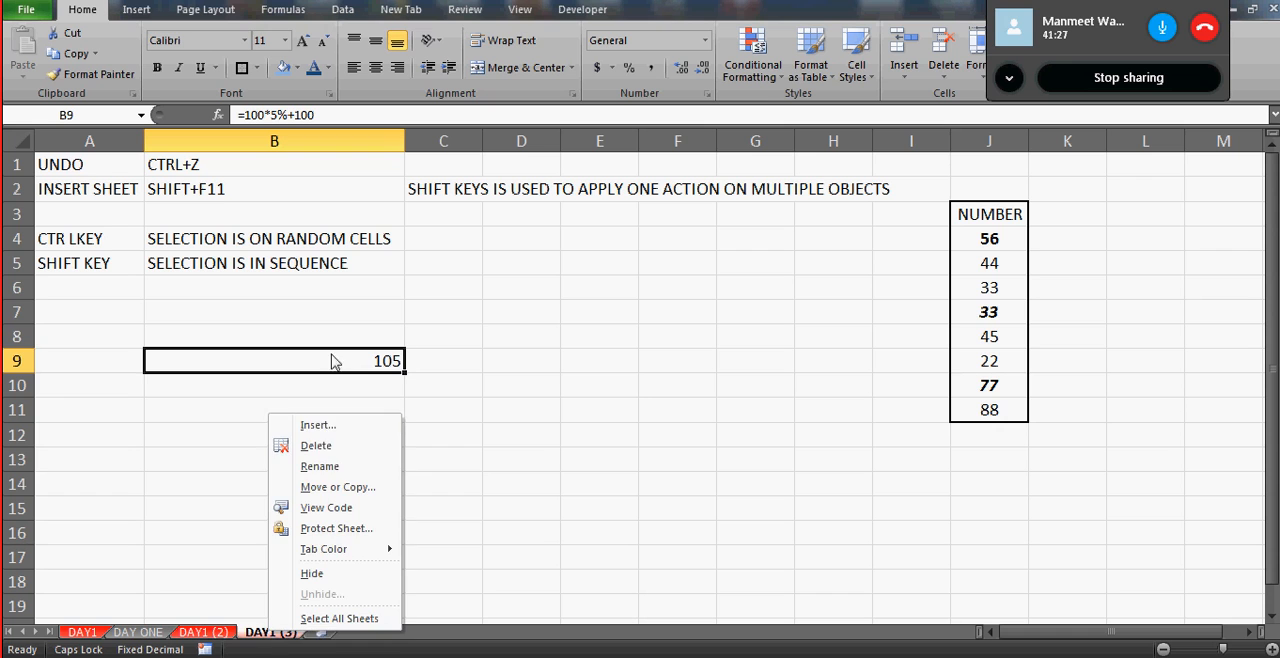
left_click(320, 466)
type("MY")
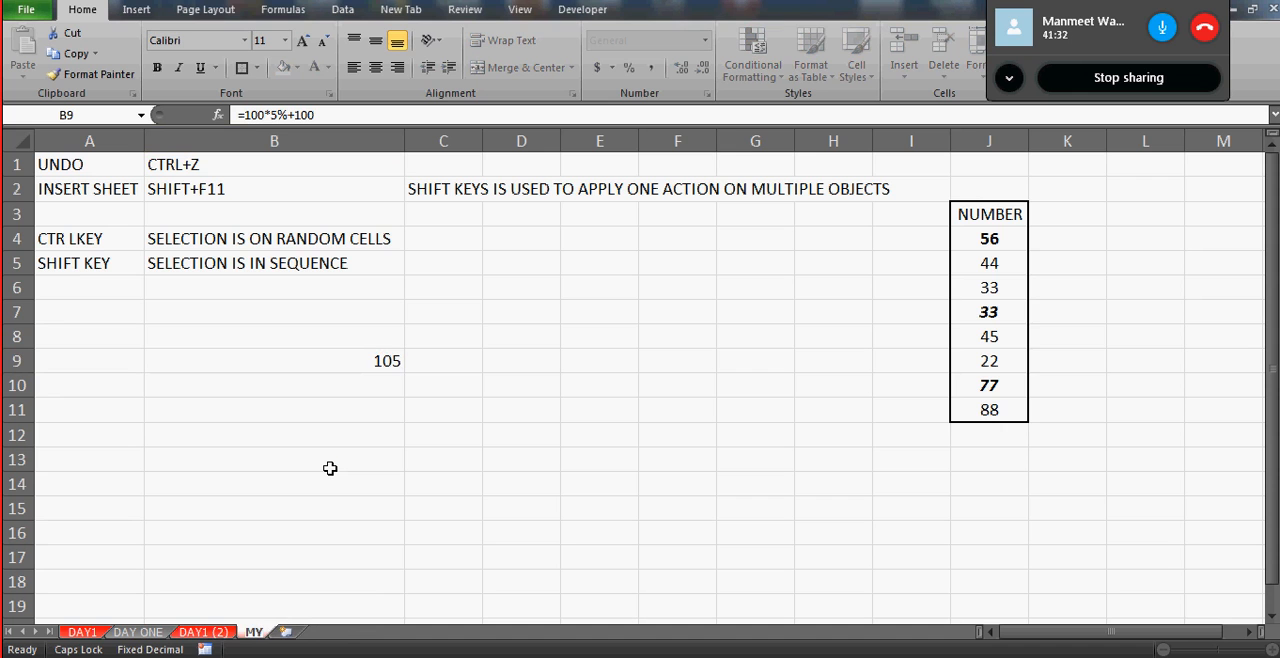
type("ANALY")
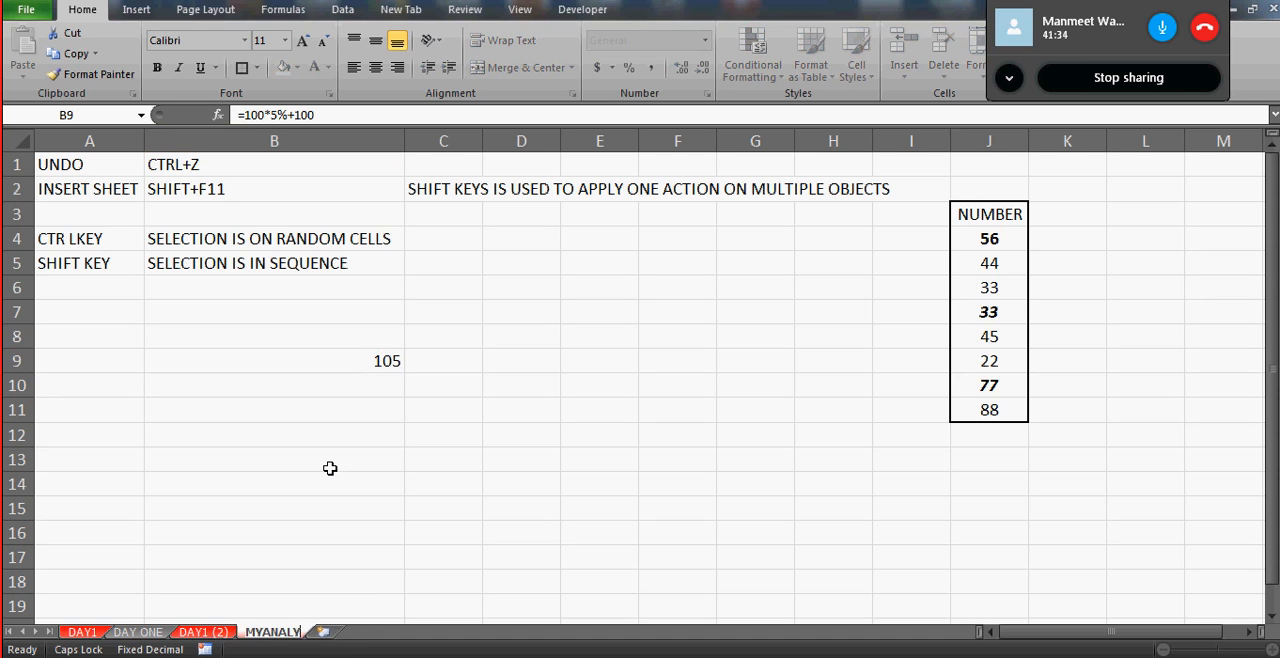
type("SIS")
key("BackSpace")
key("BackSpace")
key("BackSpace")
key("BackSpace")
key("BackSpace")
key("BackSpace")
key("BackSpace")
key("BackSpace")
key("BackSpace")
key("BackSpace")
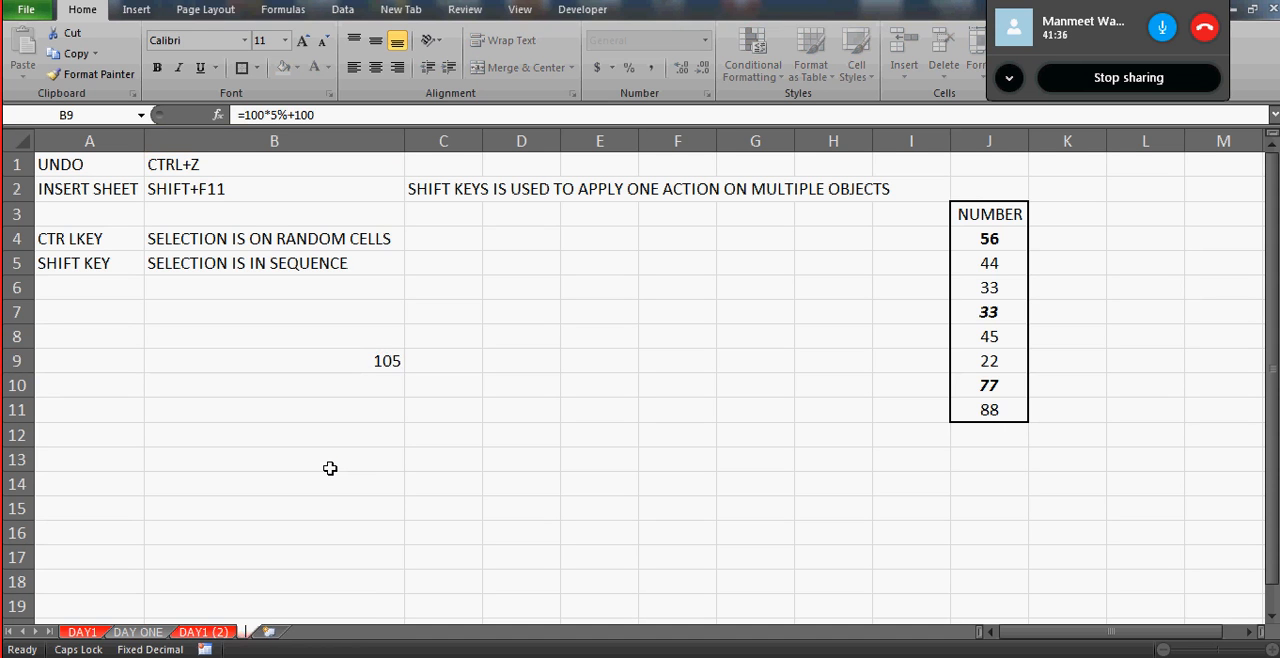
type("DO NOT DELTEE")
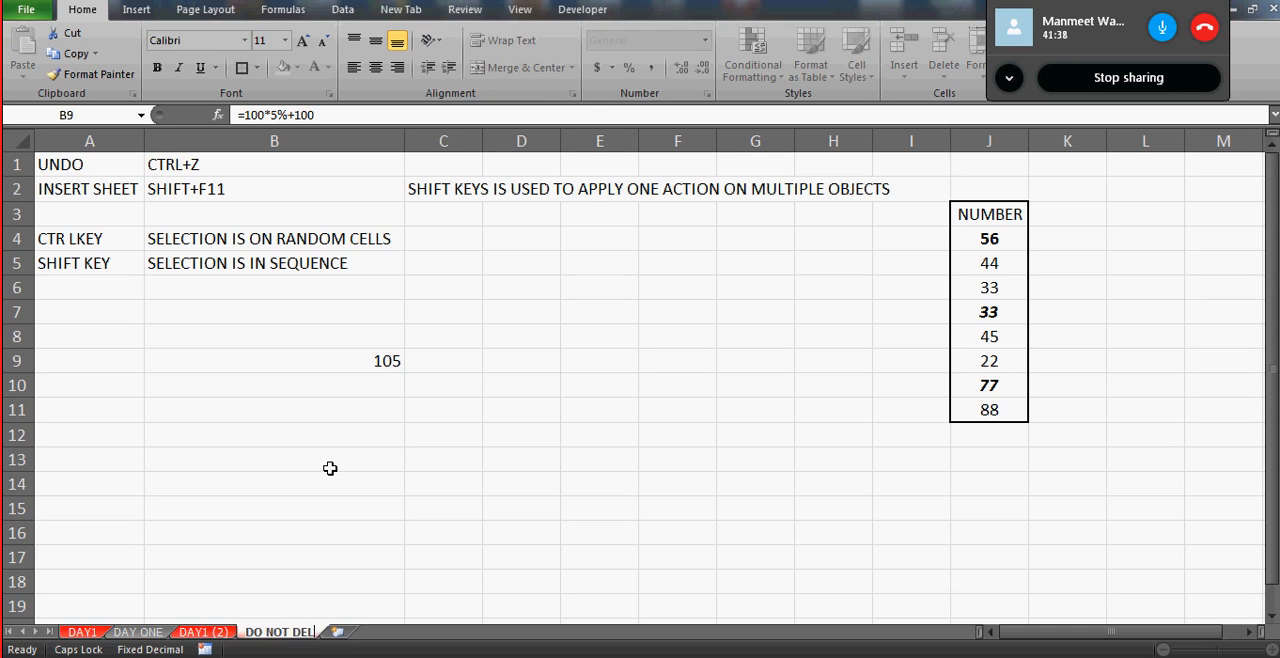
key("BackSpace")
key("BackSpace")
key("BackSpace")
type("ETER")
key("BackSpace")
left_click(344, 376)
left_click(486, 503)
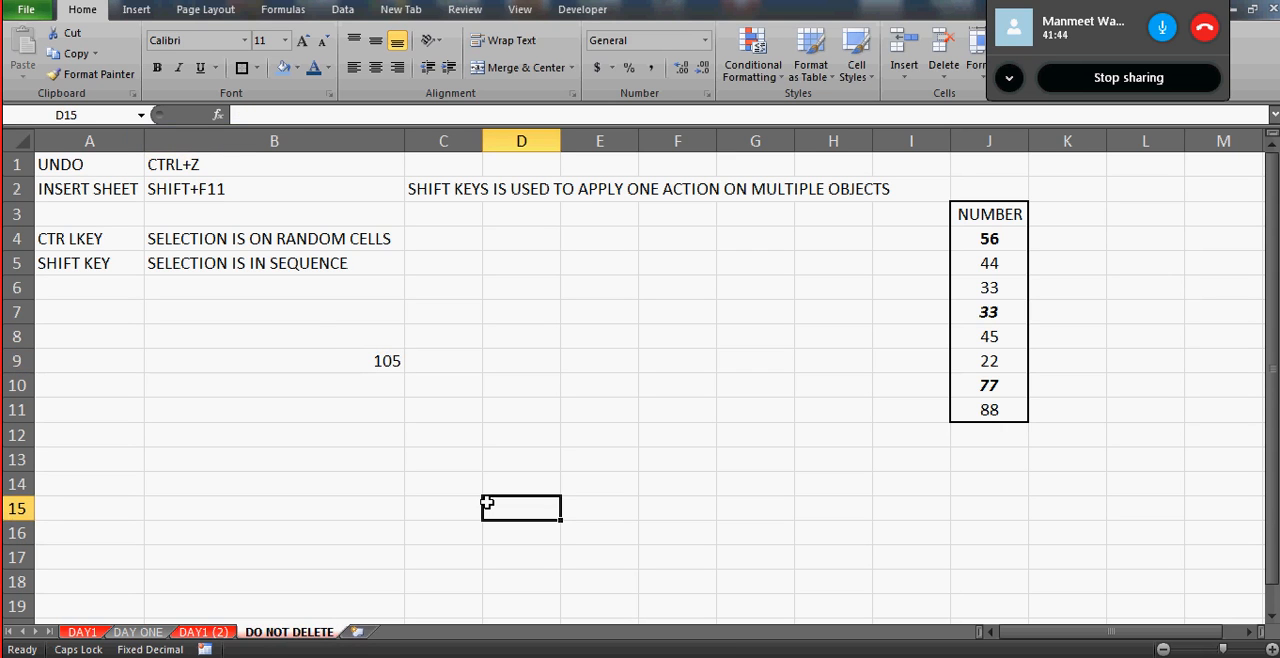
- Change the percentage in the B9 formula on DO NOT DELETE to 12%, making it =100*12%+100
left_click(320, 344)
left_click(341, 362)
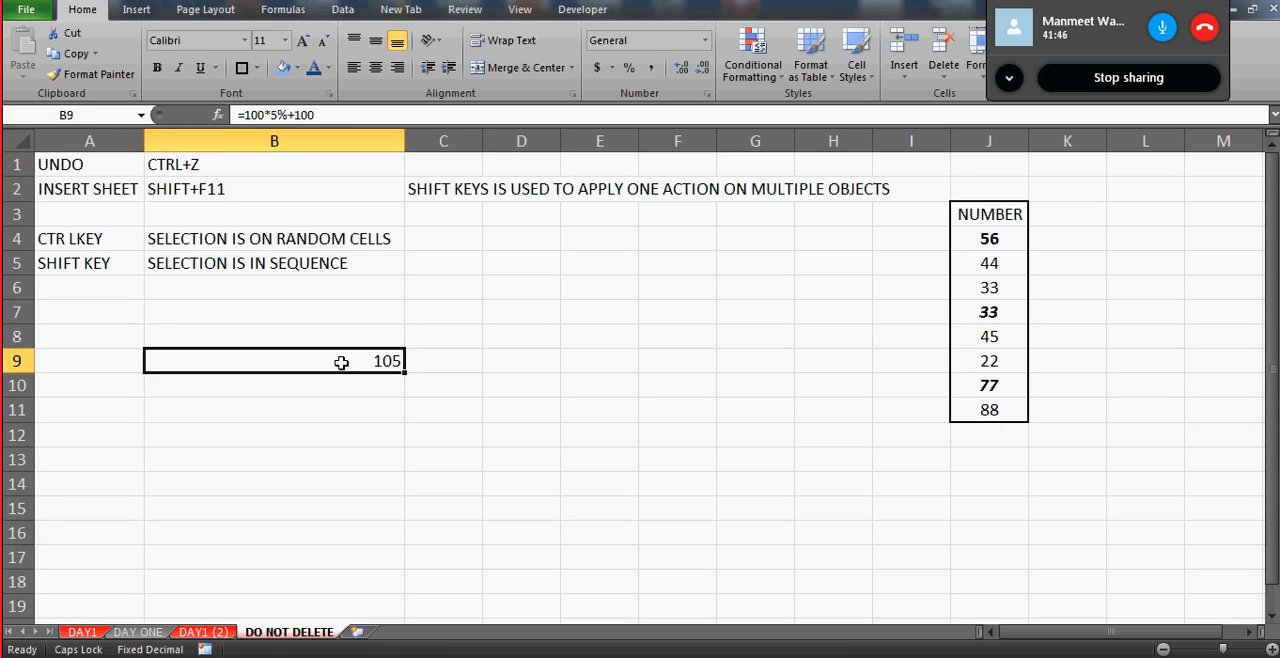
left_click(278, 115)
key("BackSpace")
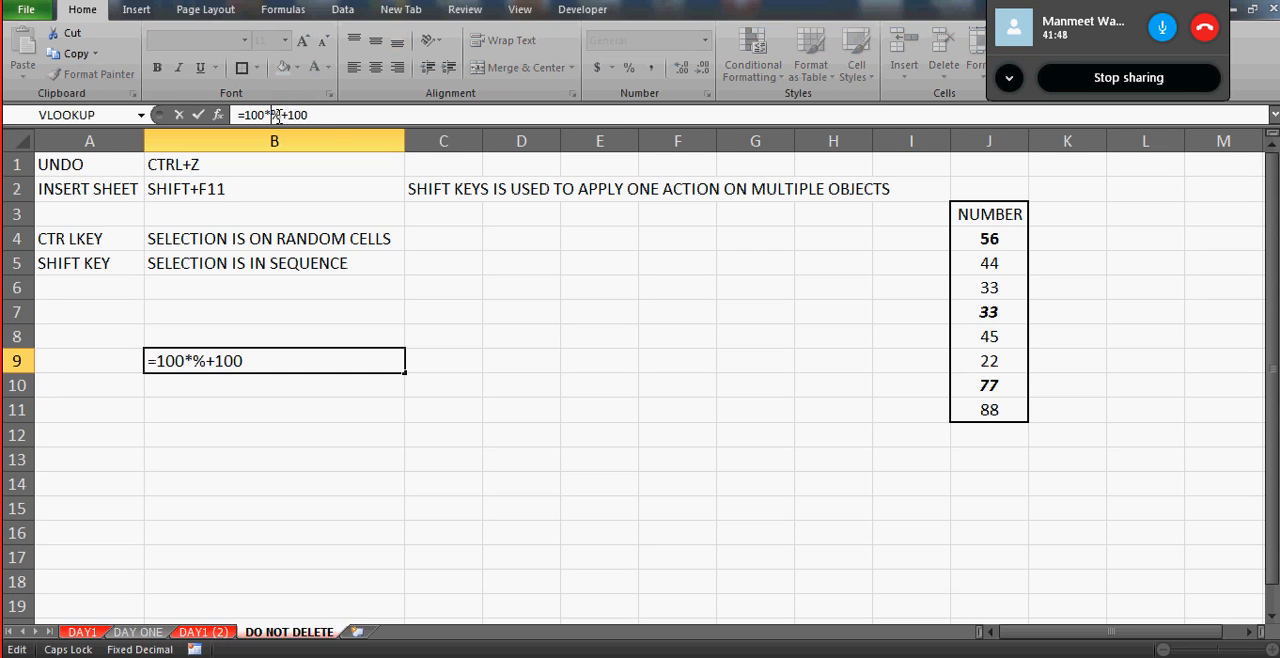
type("12")
key("Return")
- Enter the text THIS IS A GOOD DEAL in cell C7 of the DO NOT DELETE sheet
key("Up")
key("Up")
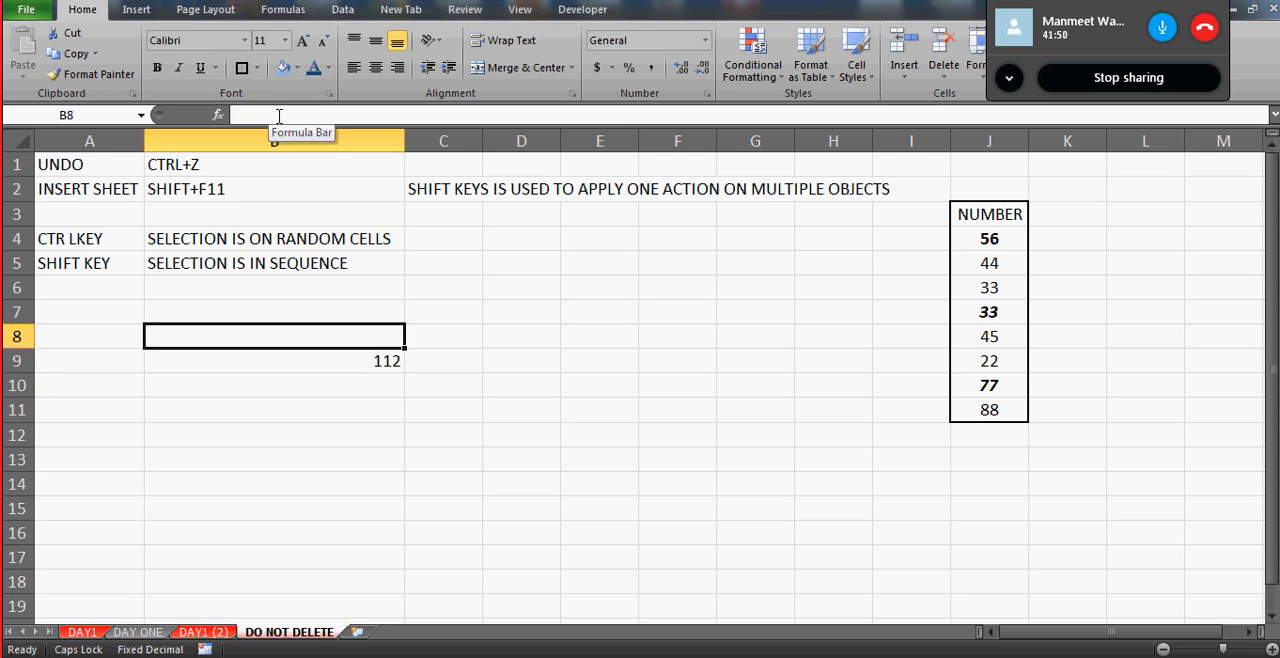
key("Up")
key("Right")
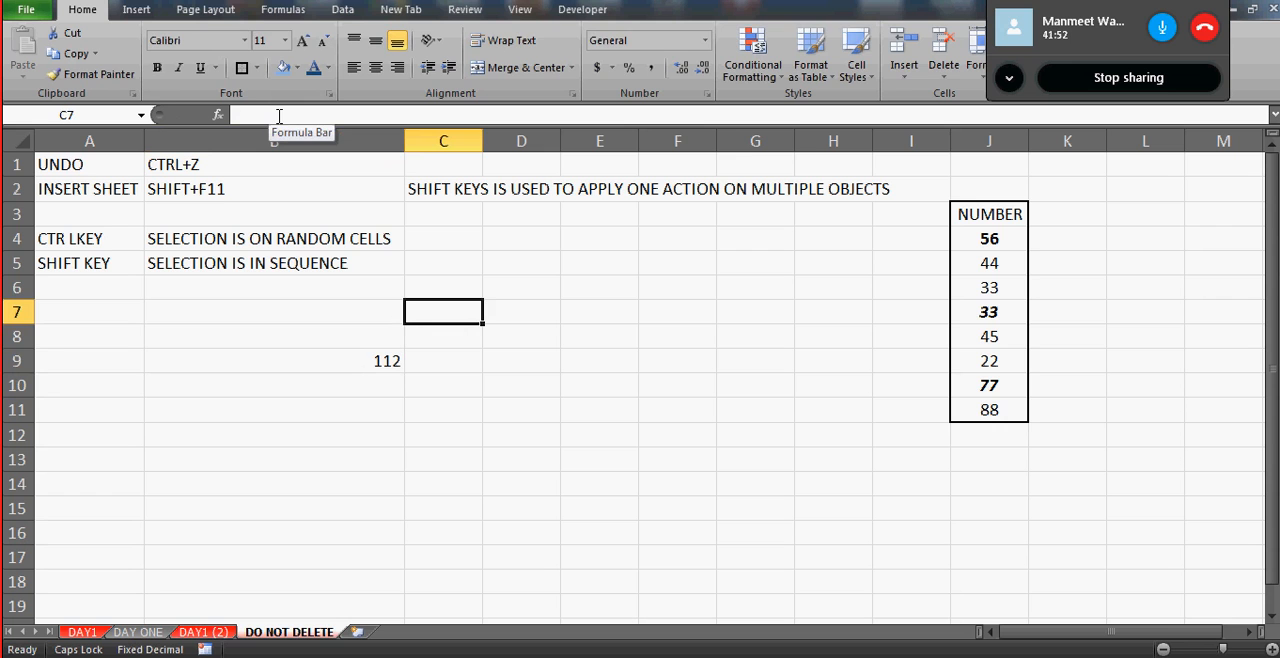
type("THIS IS A GO")
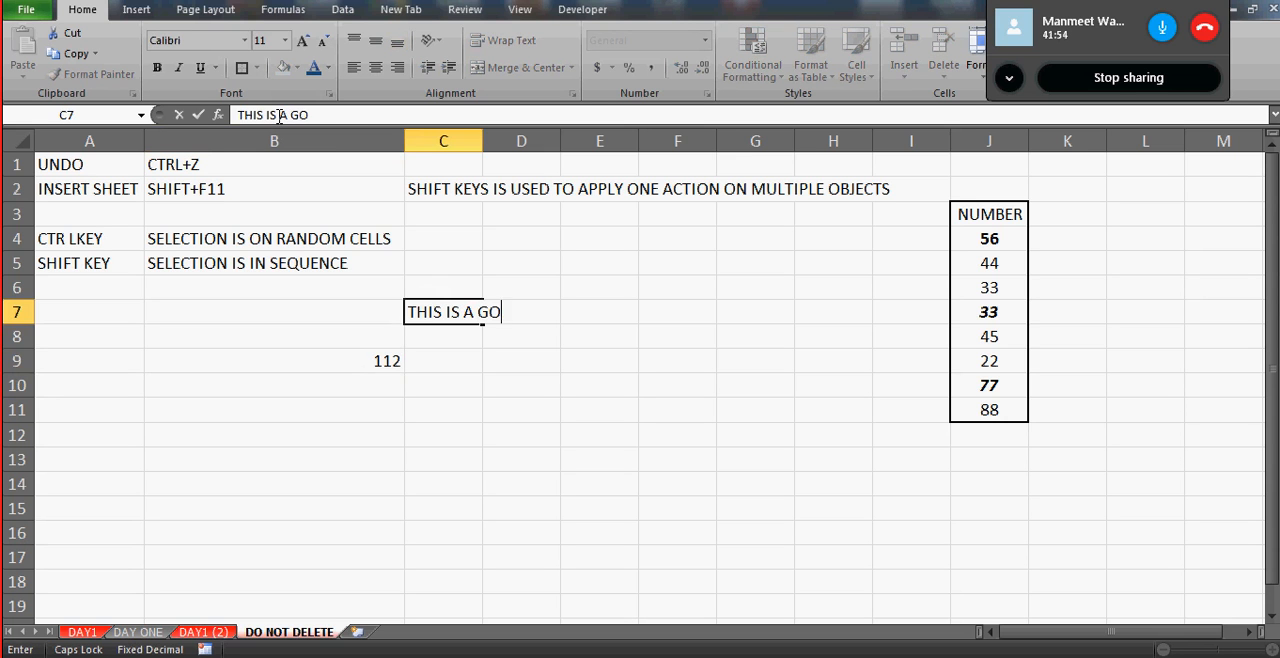
type("OD DEAL")
key("Return")
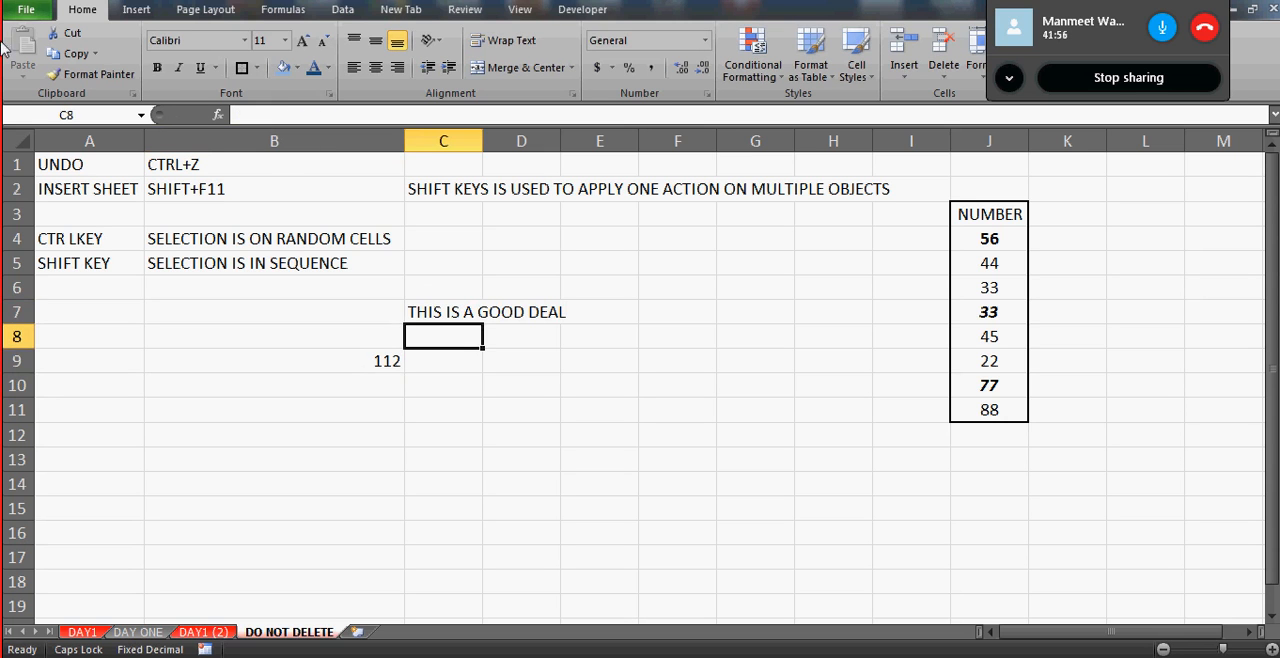
- Select all cells on DO NOT DELETE, and select the range A1:D3 on DAY1 to review the sheets' contents
left_click(33, 139)
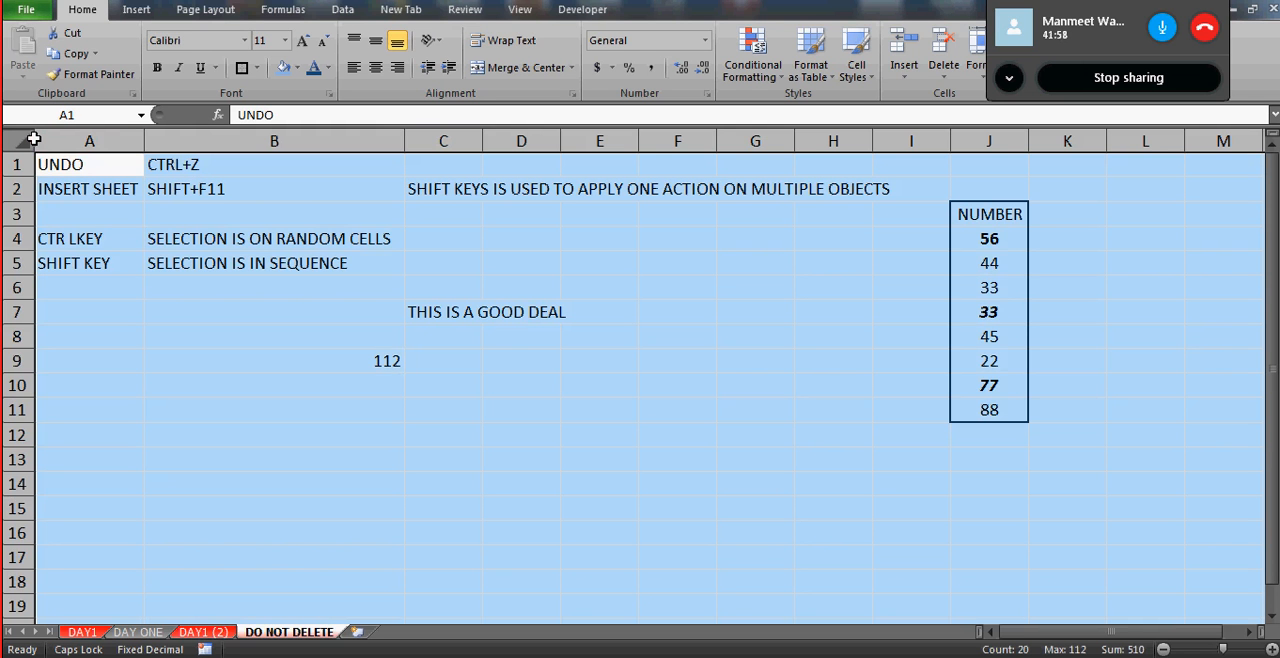
left_click(91, 194)
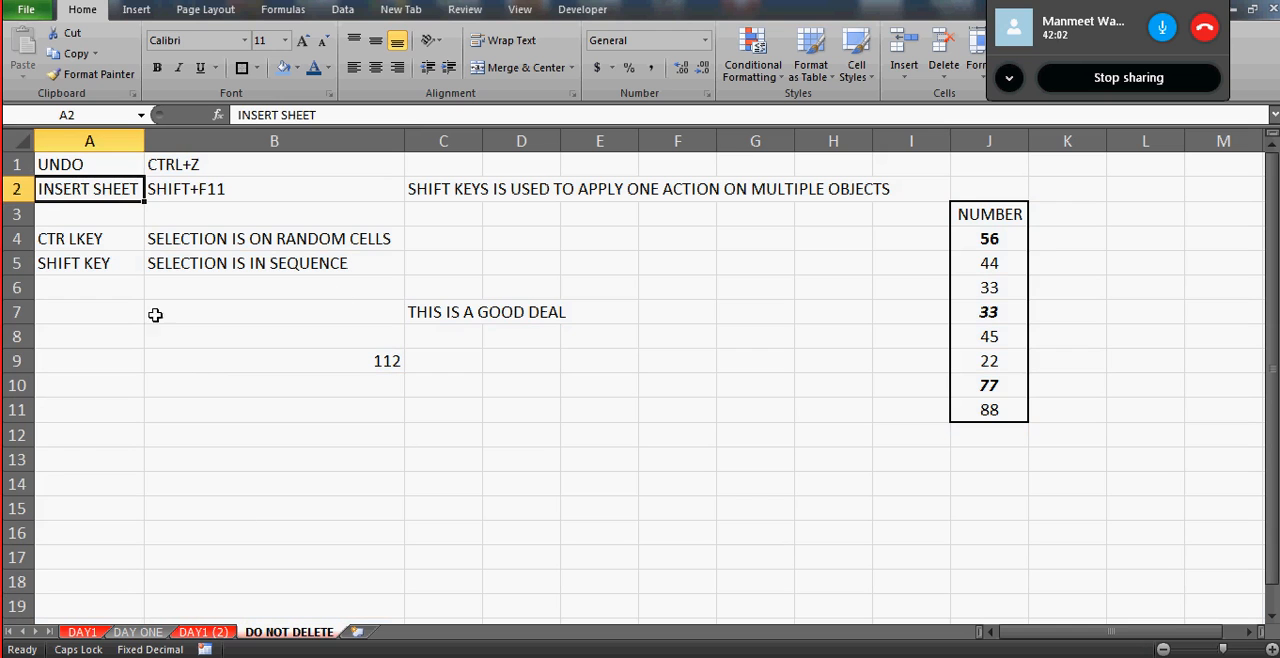
left_click(82, 632)
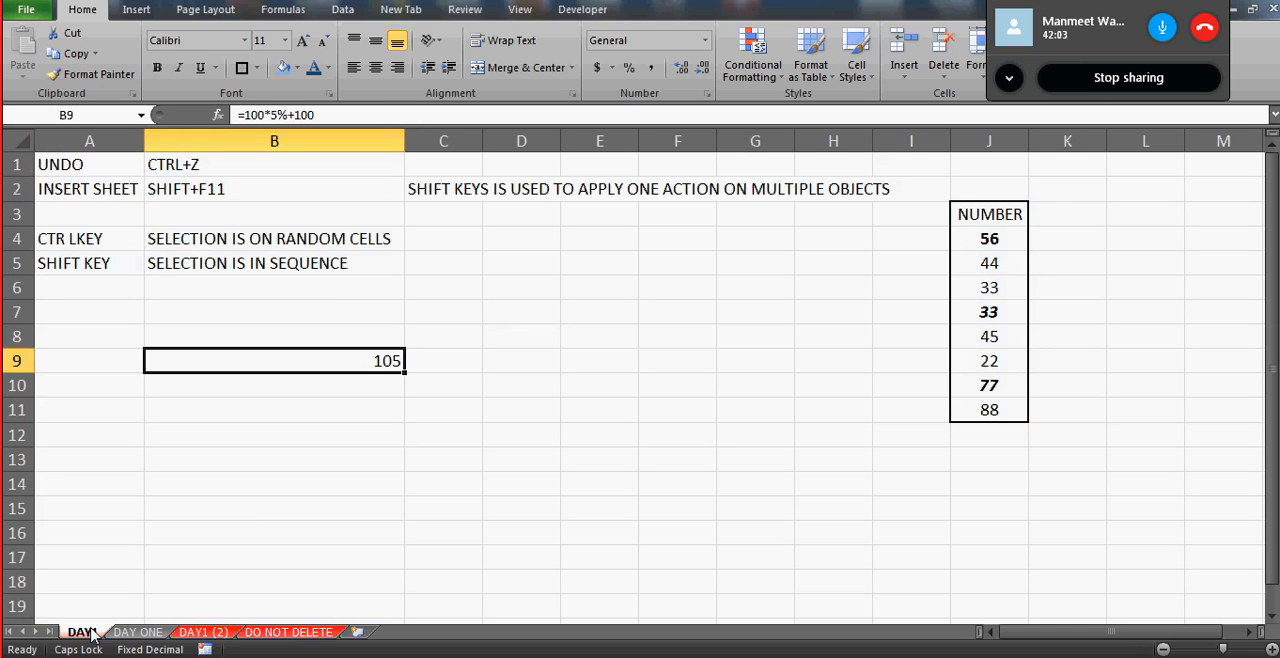
left_click(66, 165)
key("shift+Right")
key("shift+Right")
key("shift+Right")
key("shift+Down")
key("shift+Down")
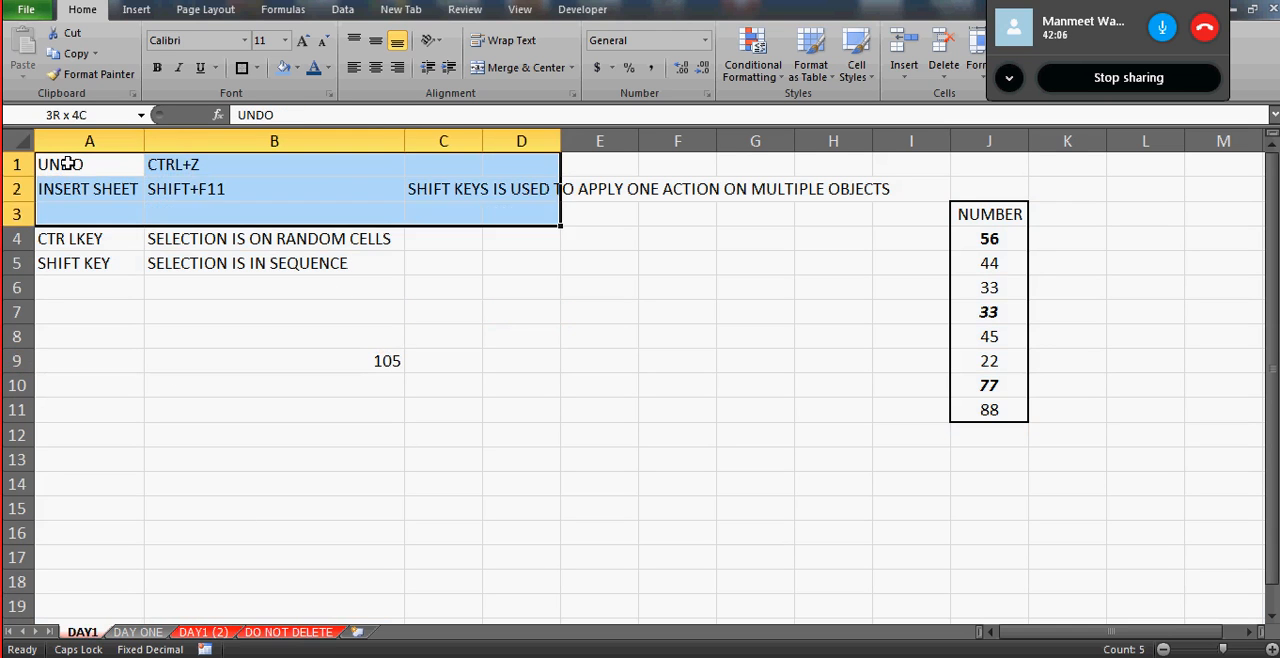
- Compare the DO NOT DELETE and DAY1 worksheets, examining cell A1 on both and the B9 formula on DAY1
left_click(289, 632)
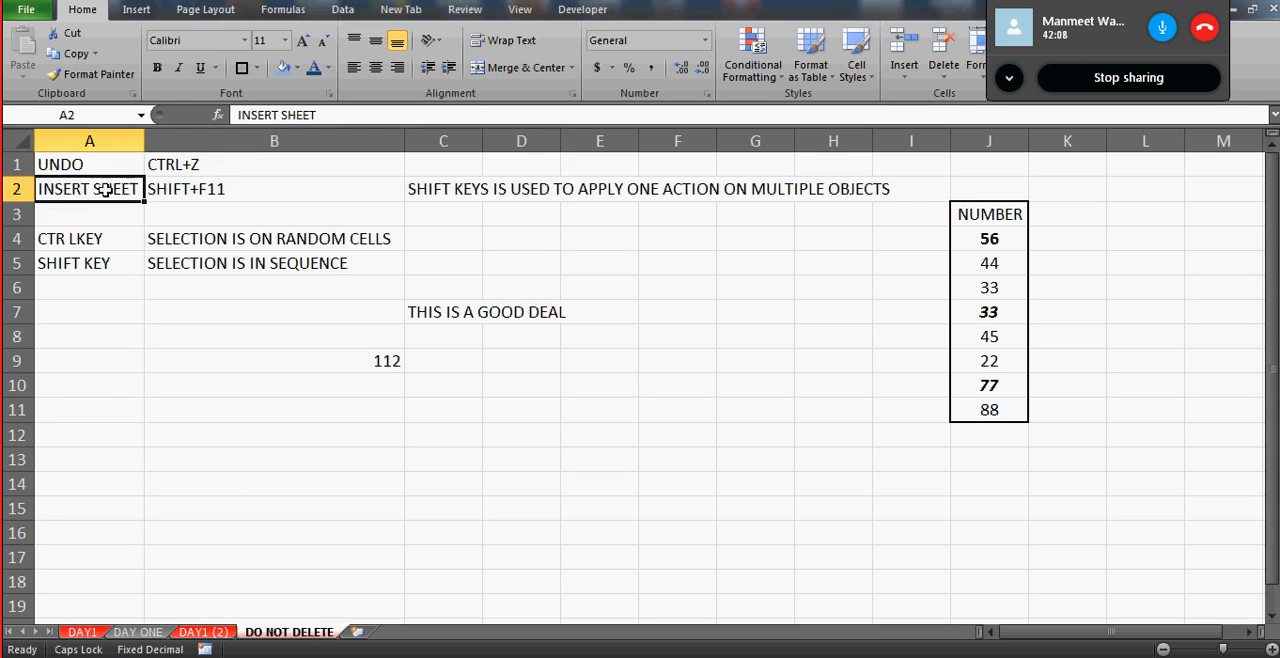
left_click(108, 170)
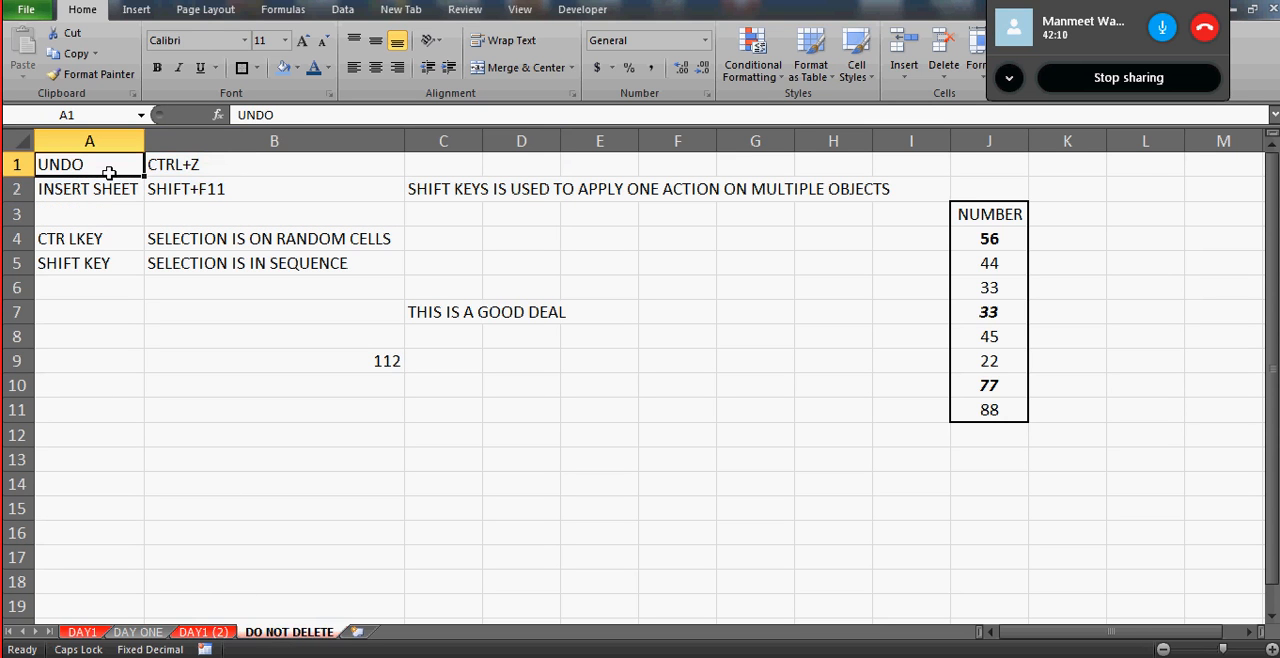
left_click(86, 633)
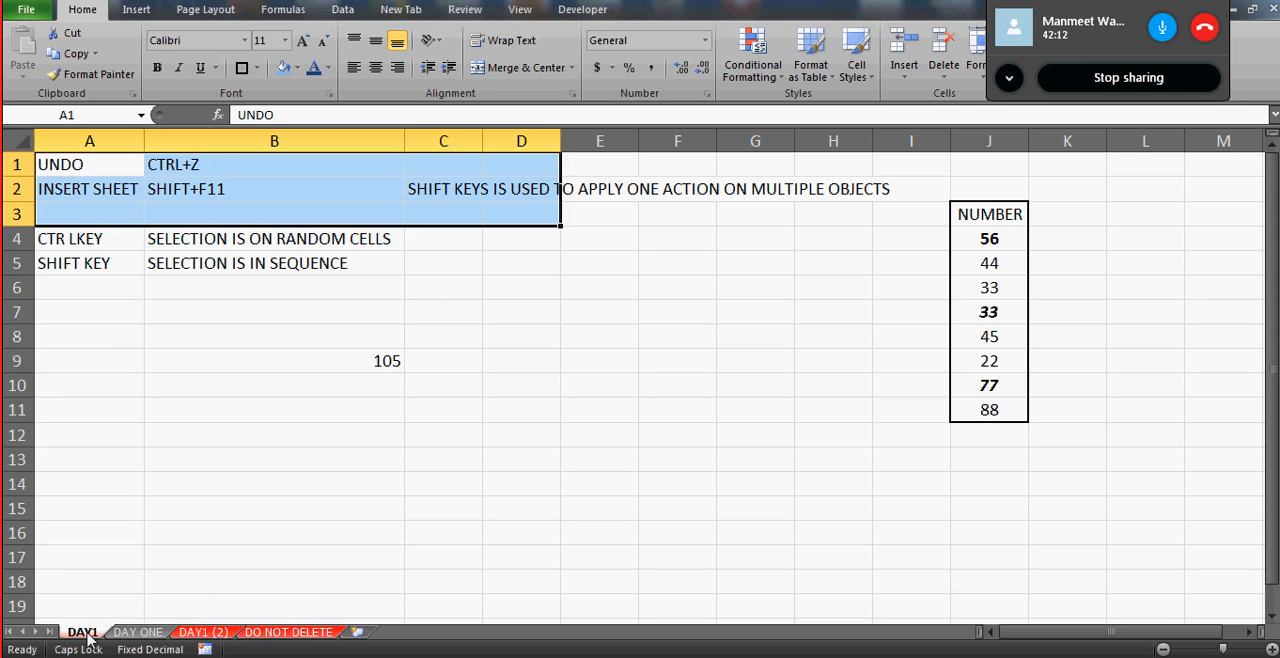
left_click(147, 365)
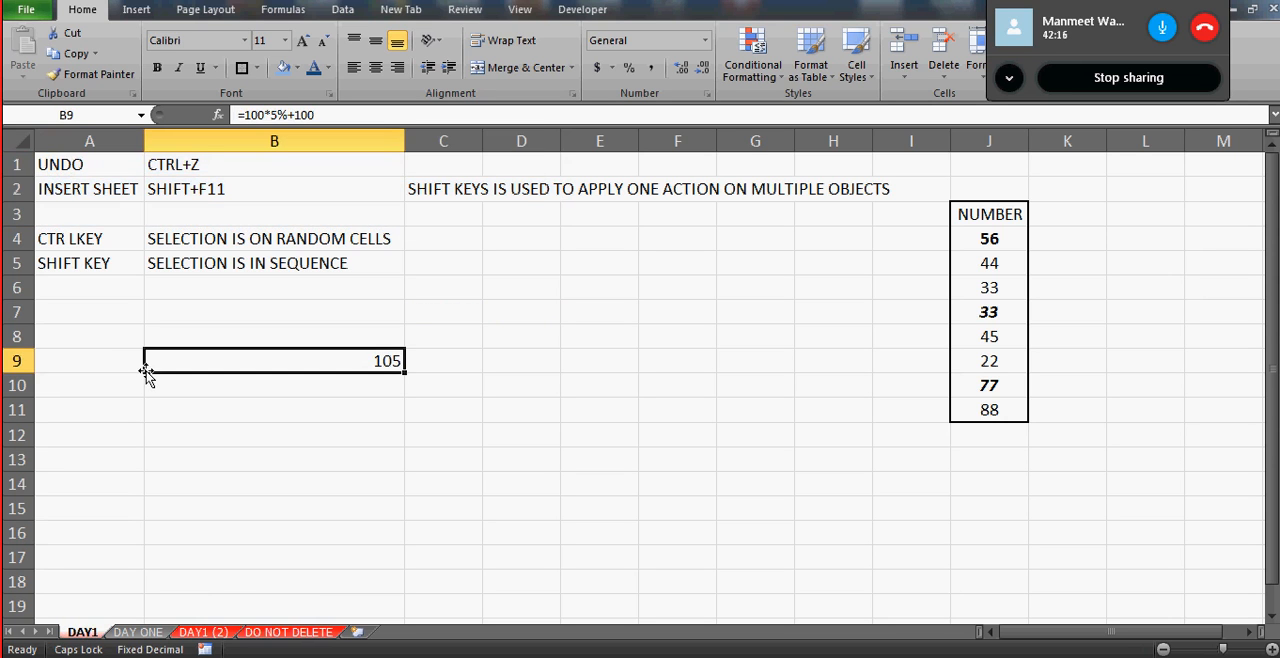
left_click(298, 633)
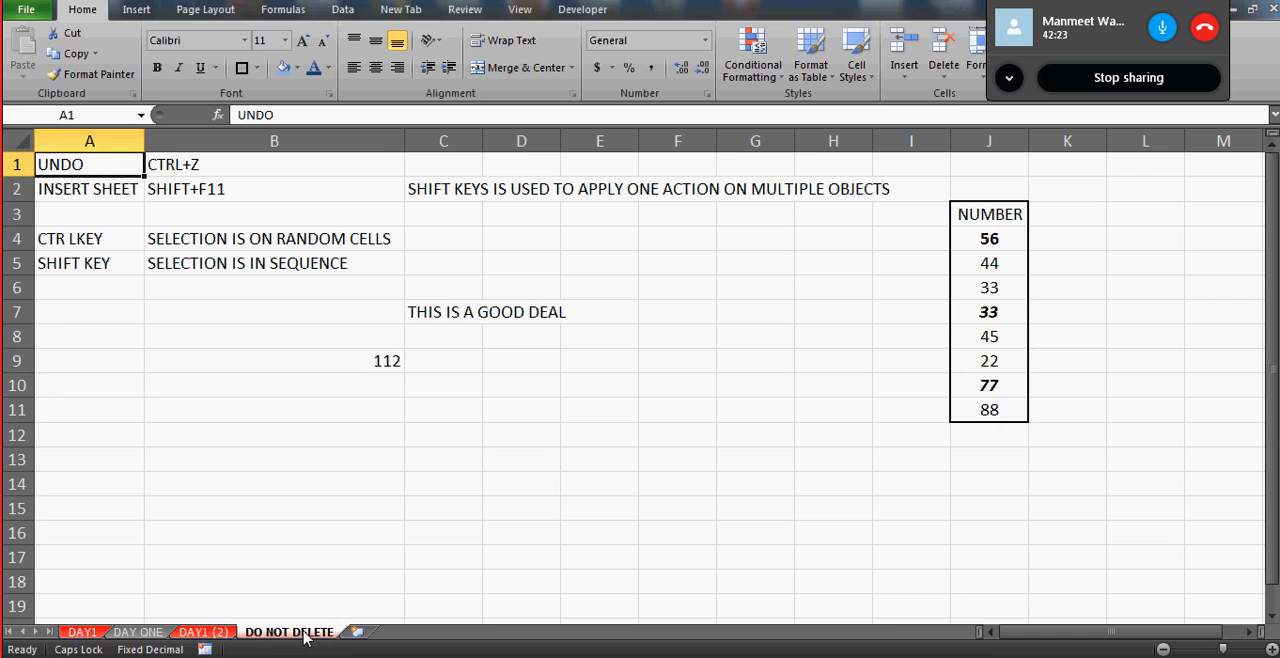
left_click(83, 632)
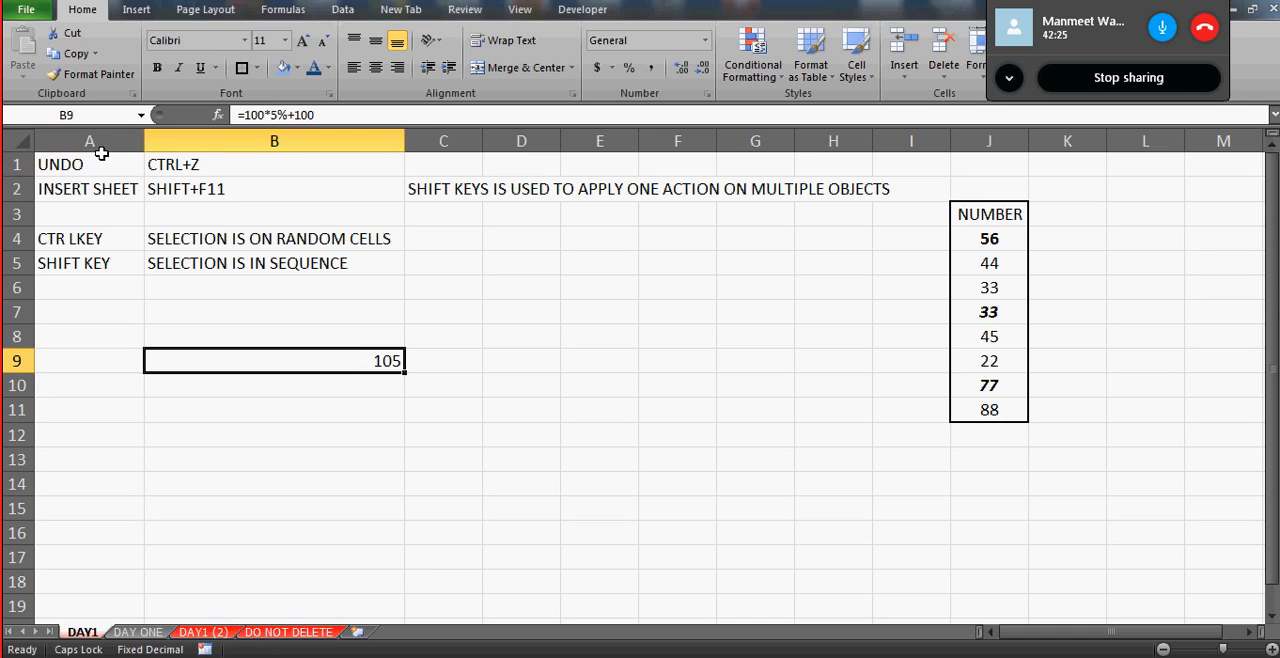
left_click(100, 164)
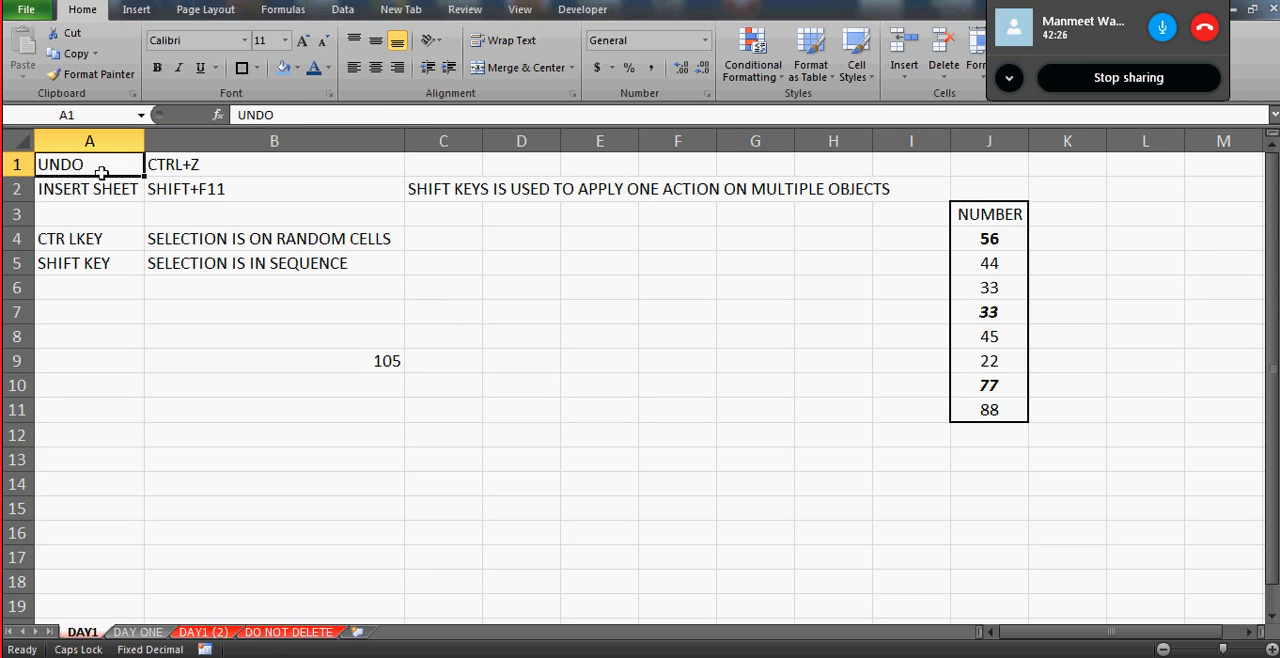
left_click(266, 632)
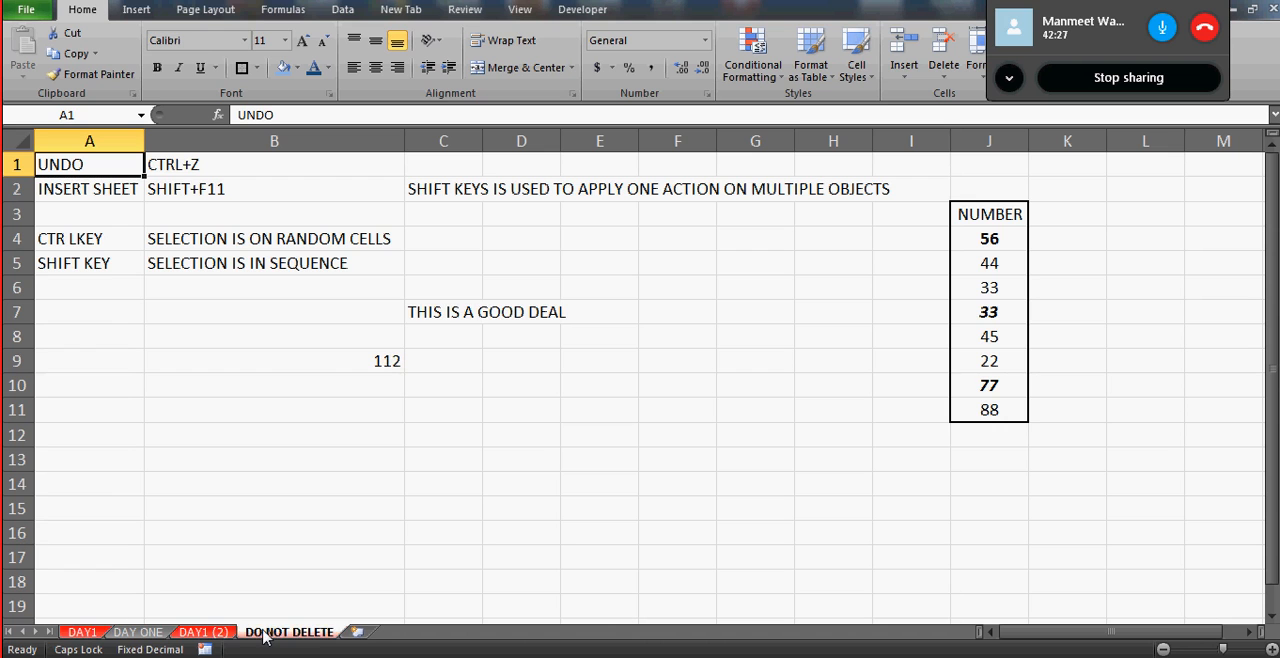
- Rename the original DAY1 worksheet to JUNK
left_click(80, 633)
double_click(82, 632)
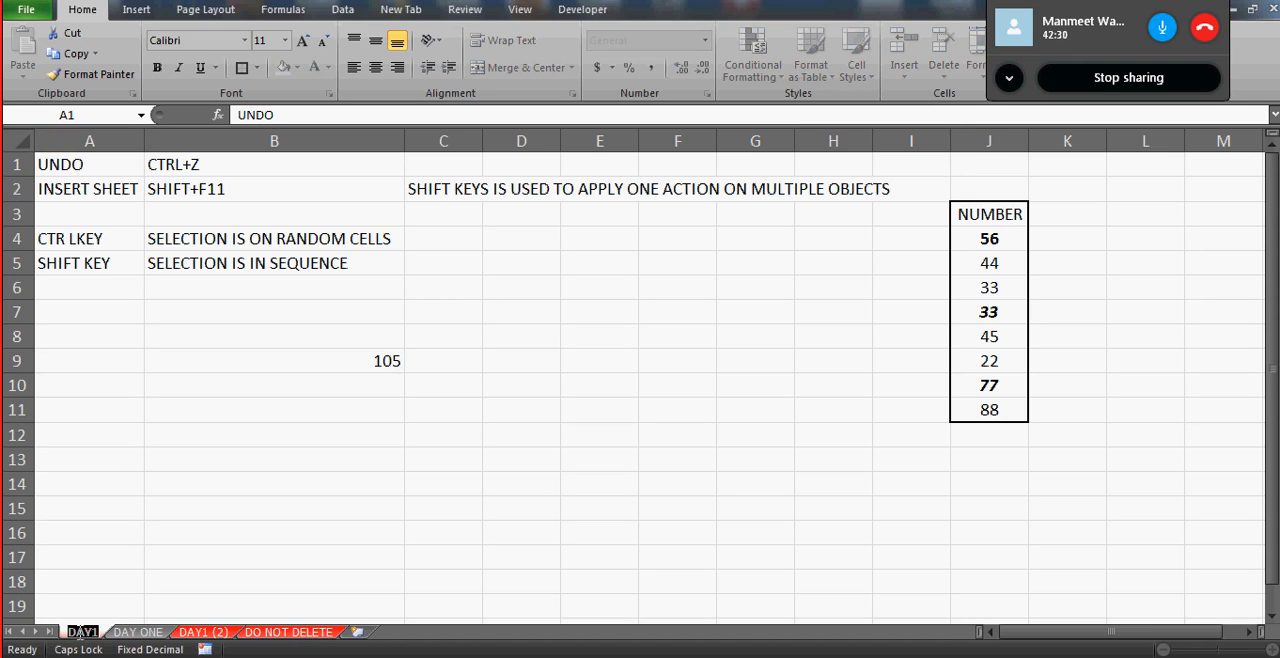
type("JUNK")
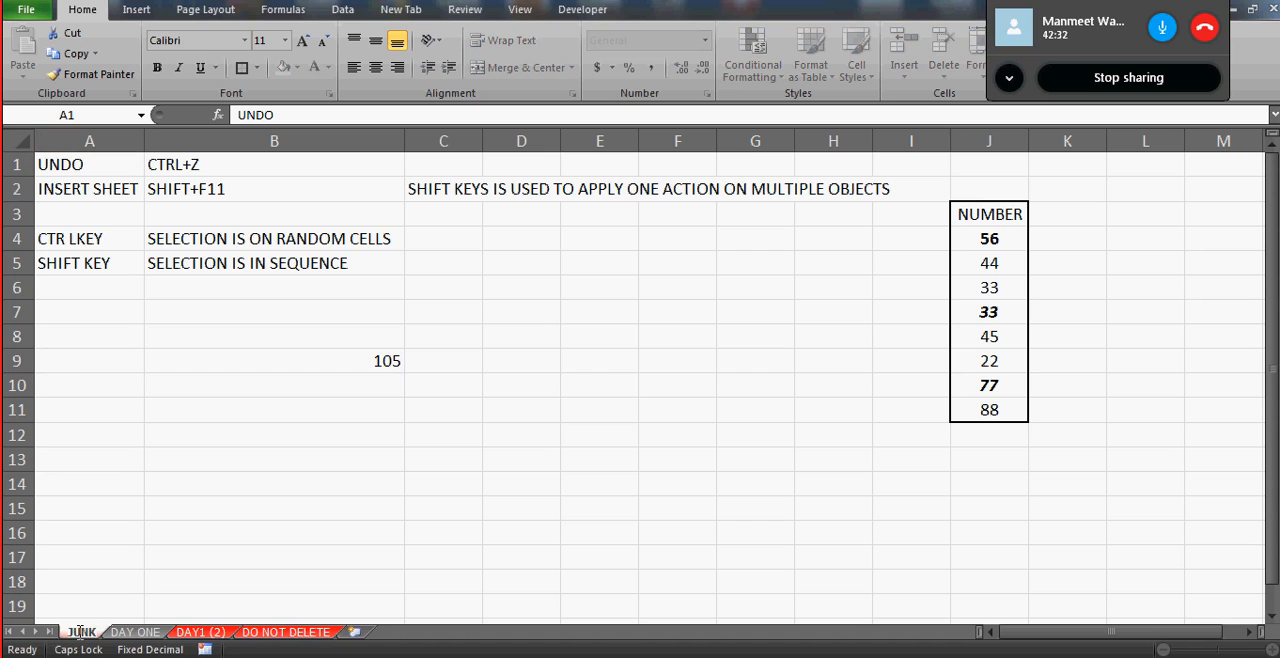
left_click(126, 518)
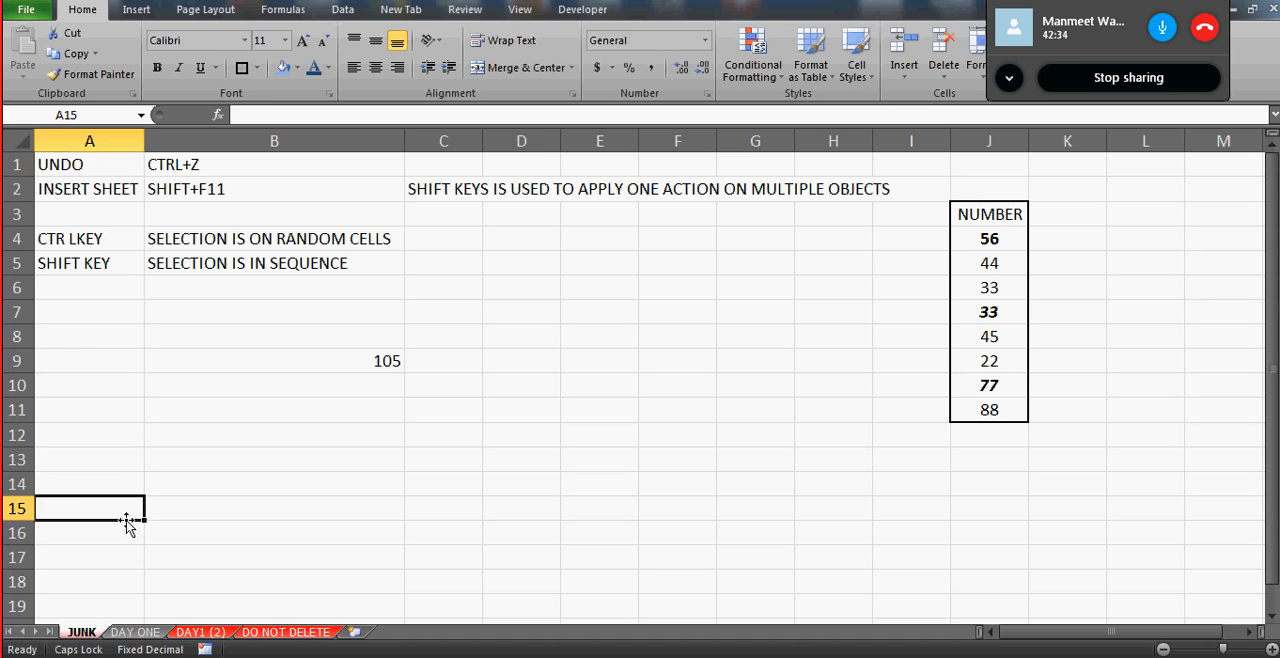
- Hide the JUNK worksheet
right_click(80, 636)
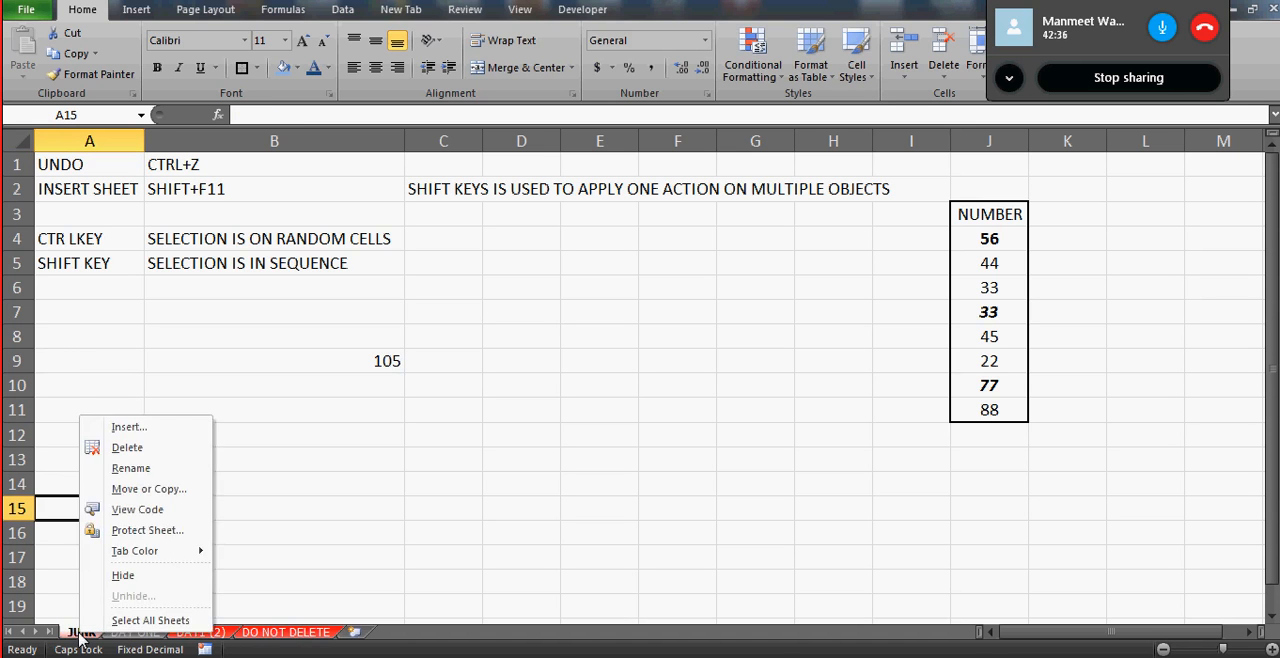
left_click(140, 585)
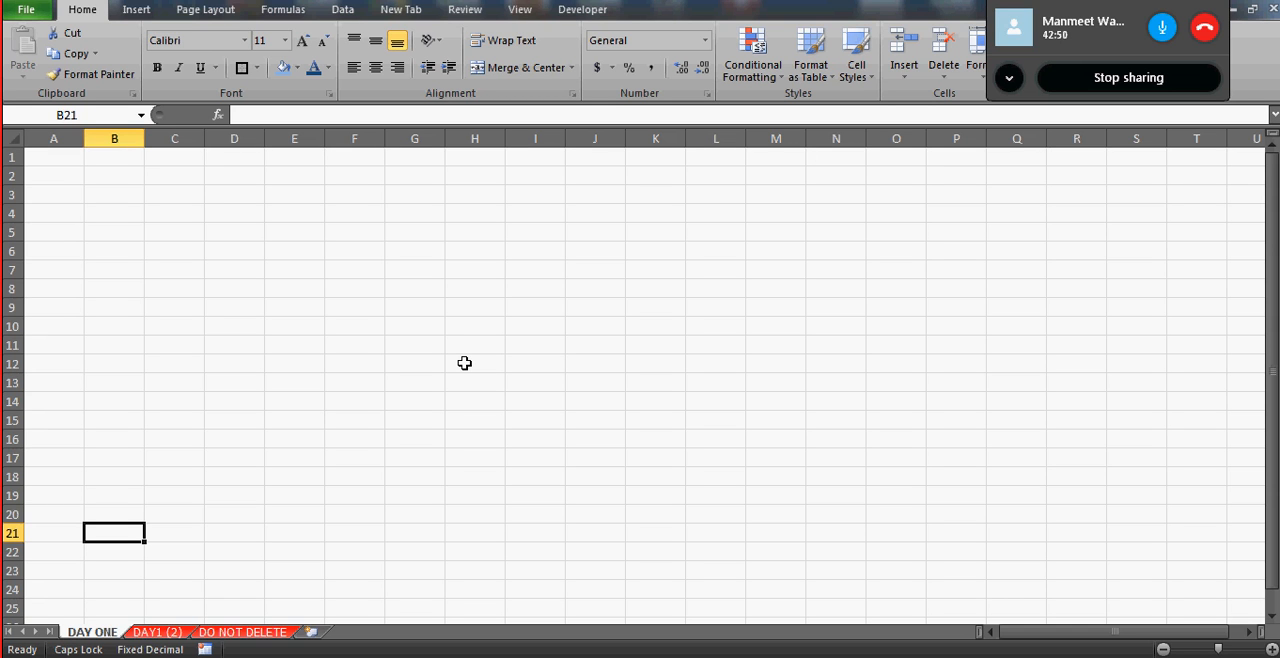
- Rename the DO NOT DELETE worksheet to Day 1
left_click(236, 632)
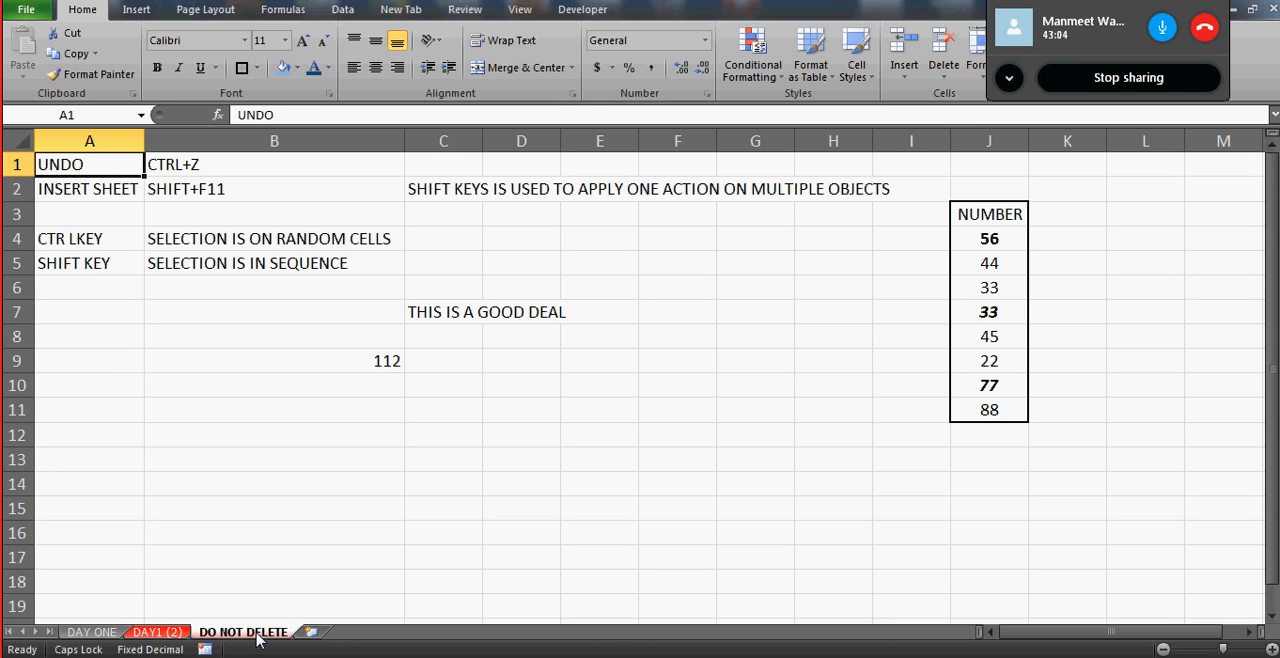
double_click(257, 634)
type("D")
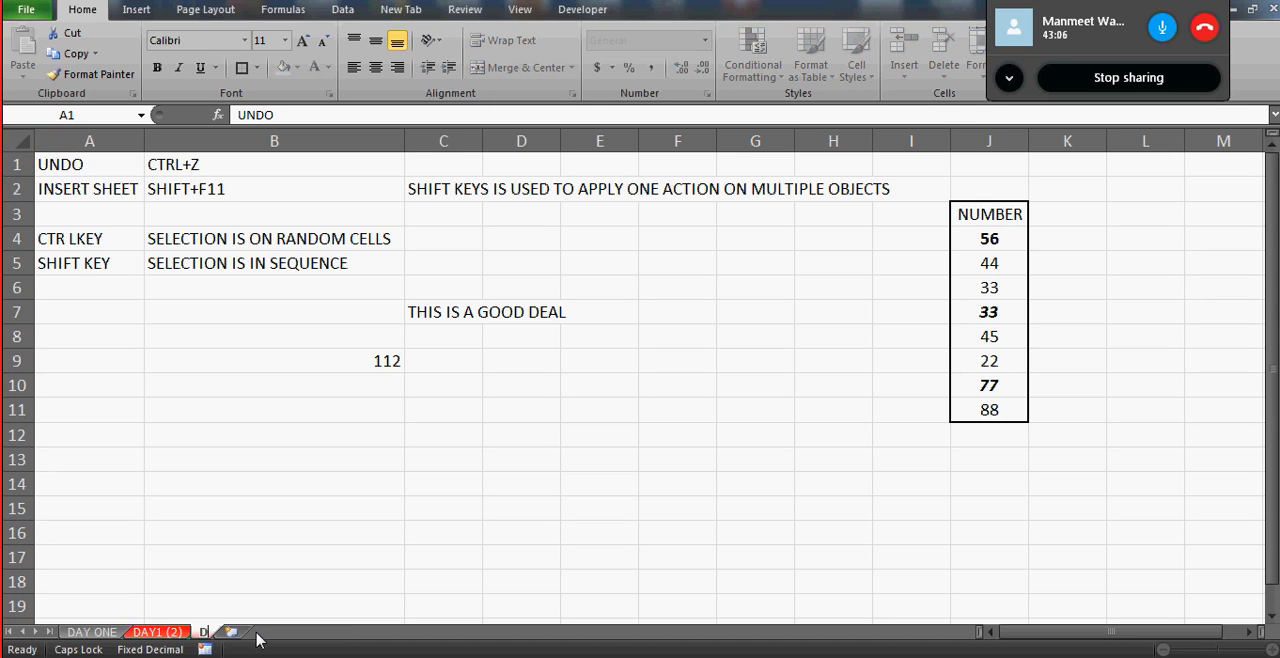
key("Caps_Lock")
type("ay 1")
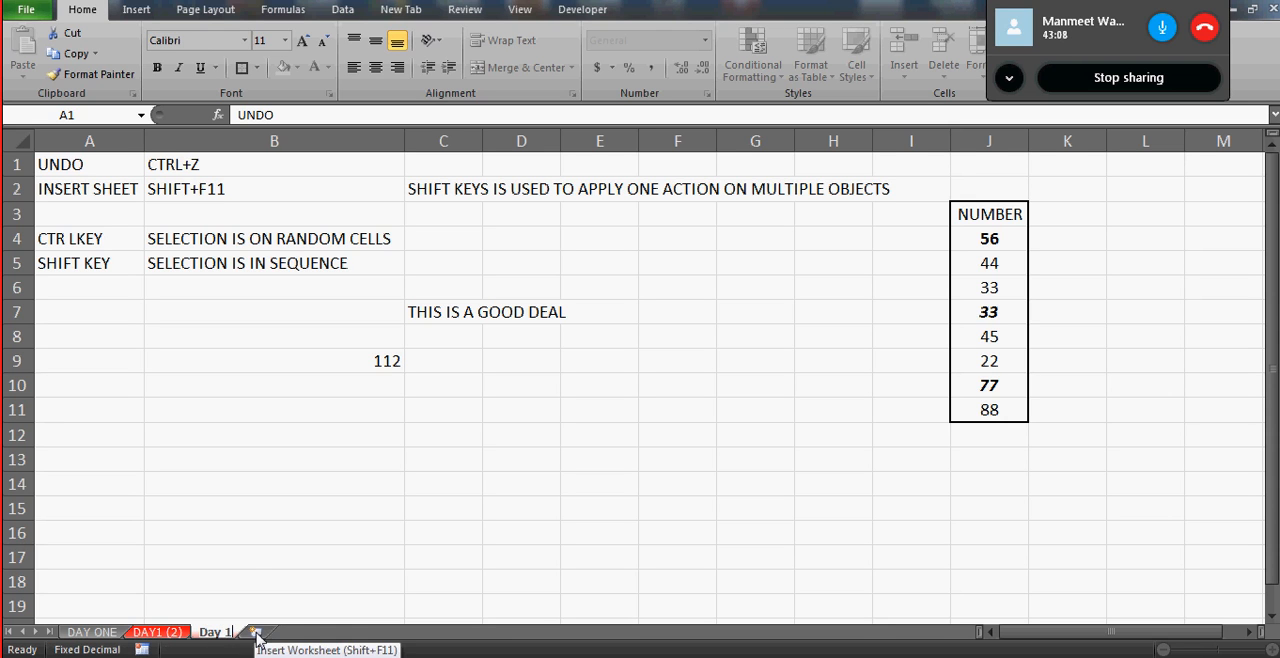
left_click(246, 566)
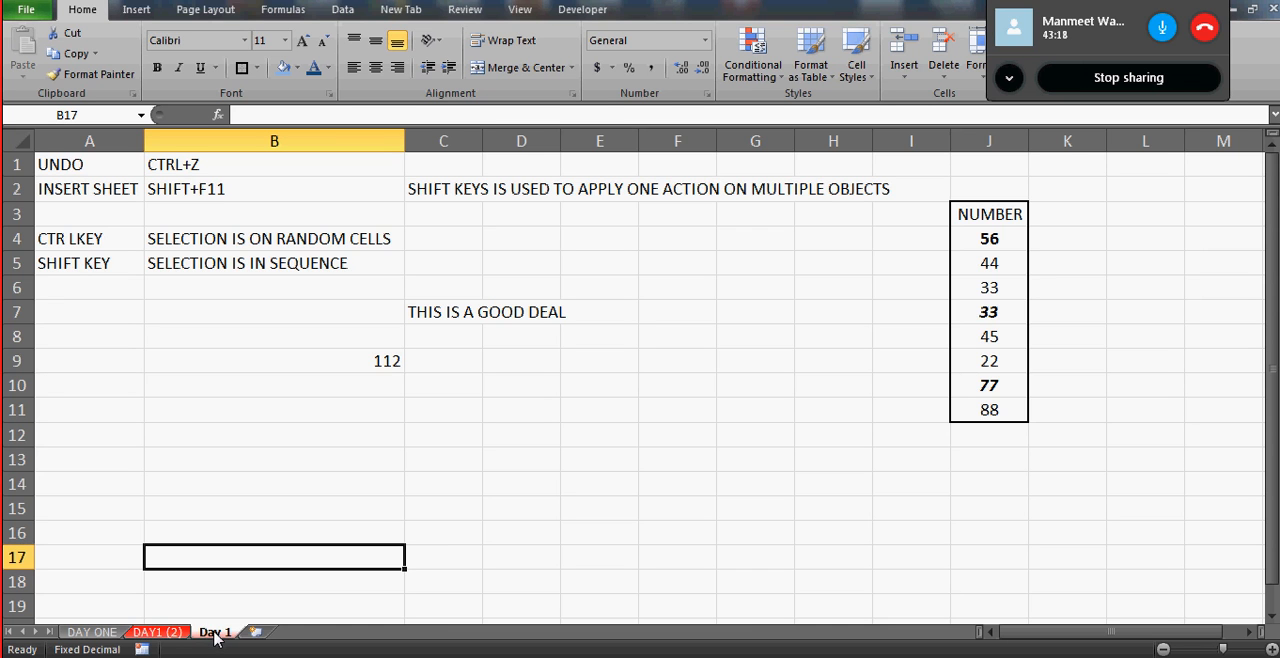
- Unhide the JUNK worksheet, moving the Unhide dialog to the middle of the sheet before confirming
left_click(147, 640)
left_click(103, 640)
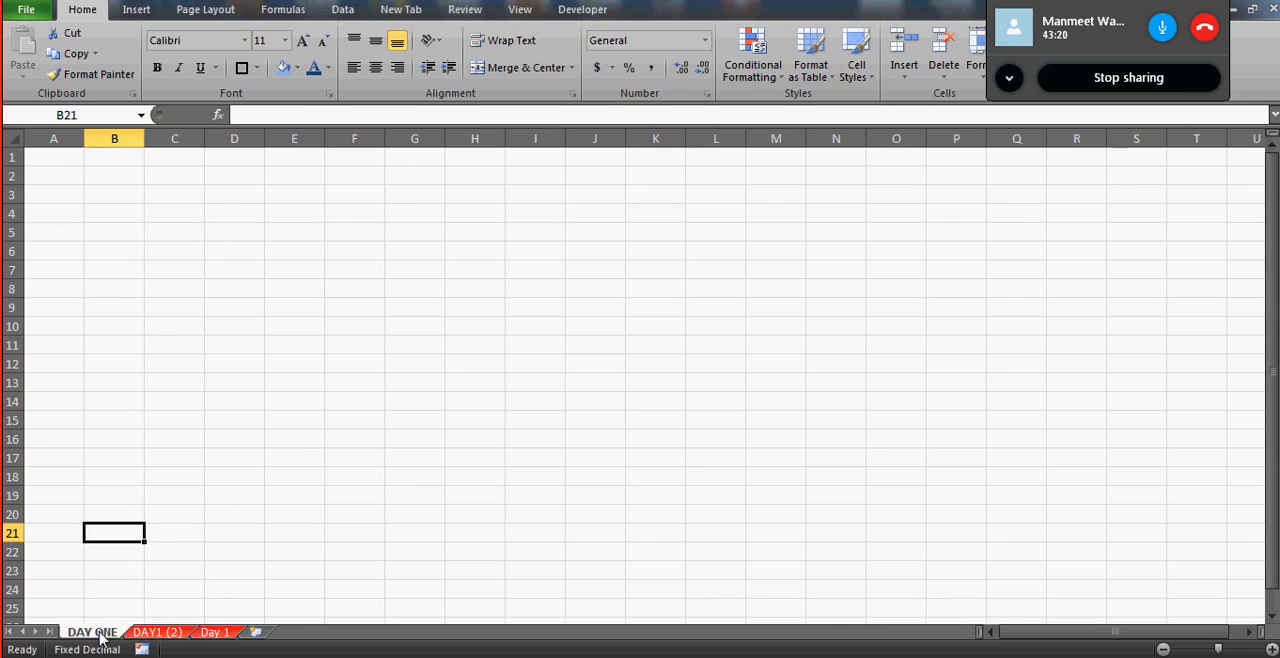
left_click(157, 632)
right_click(173, 633)
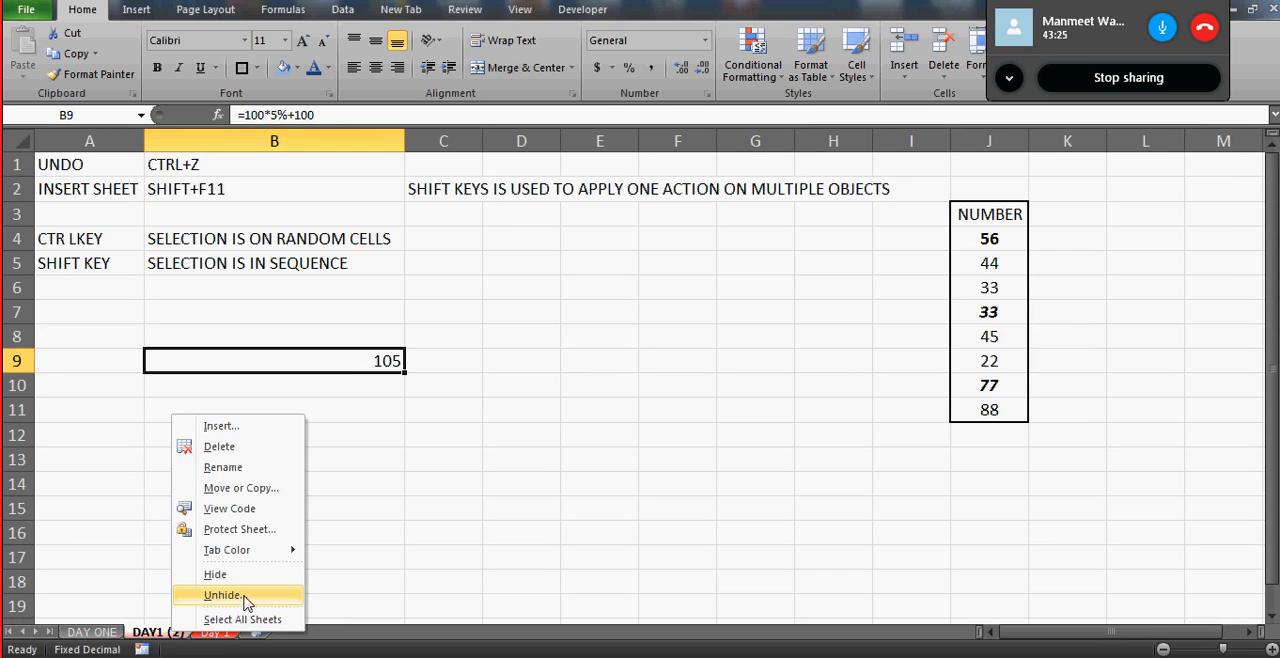
left_click(242, 598)
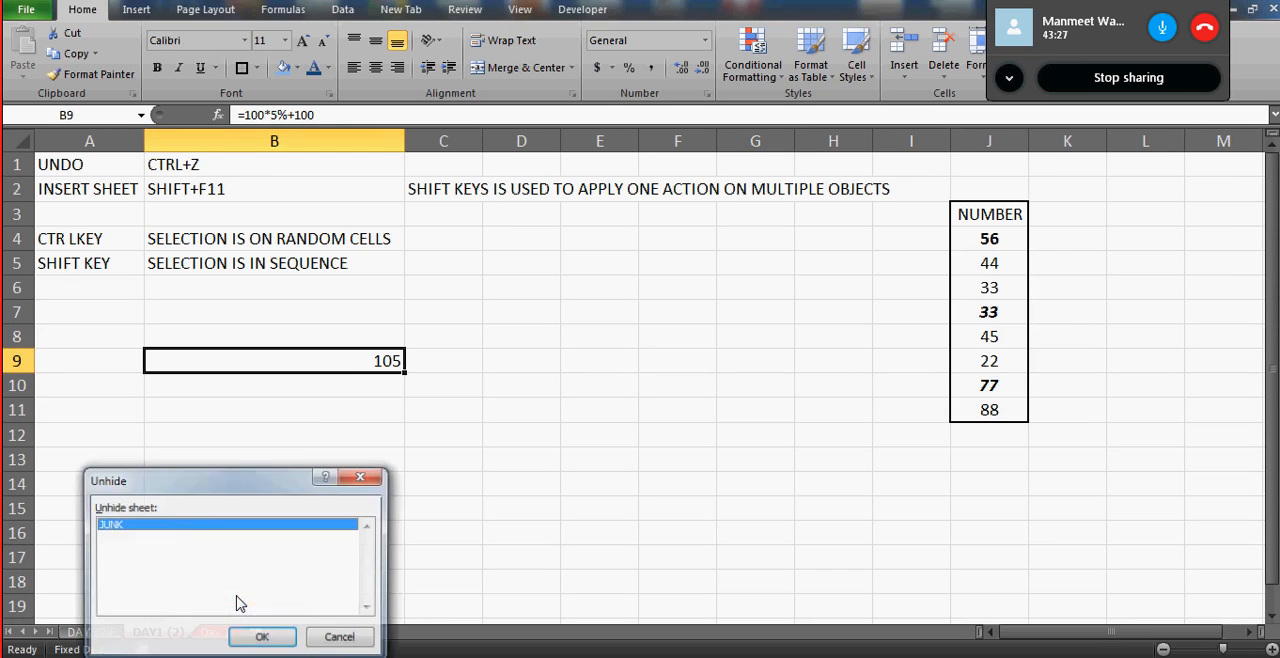
left_click_drag(218, 485, 507, 328)
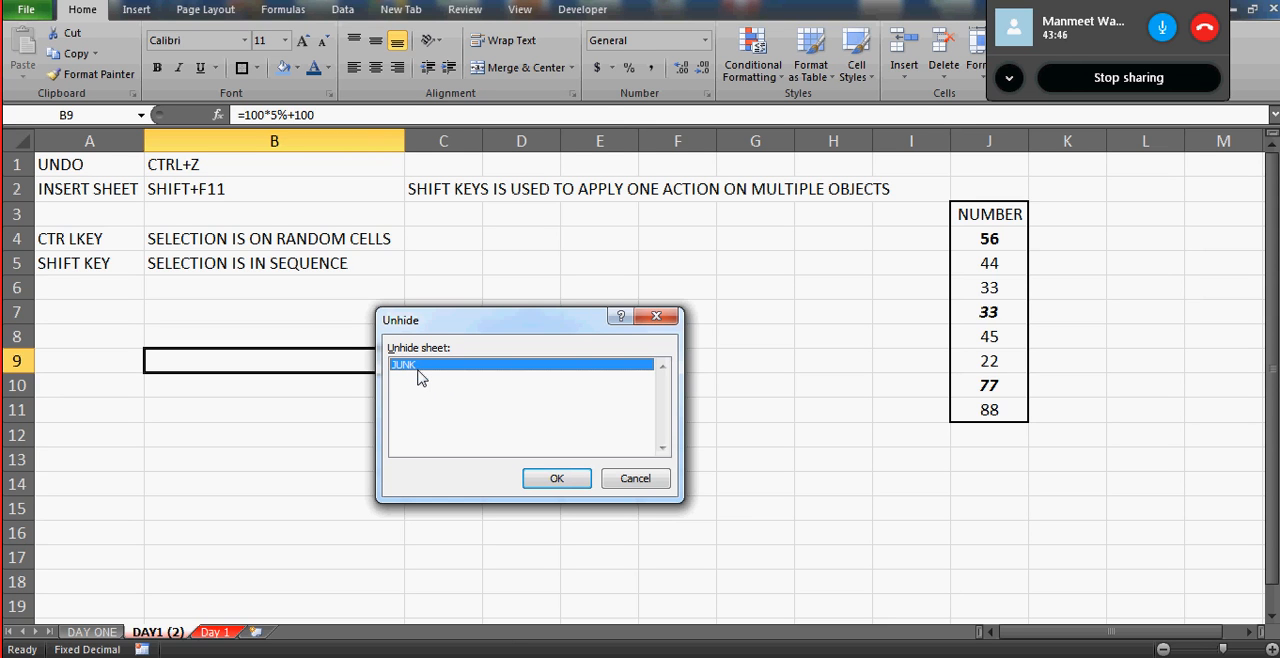
left_click(551, 482)
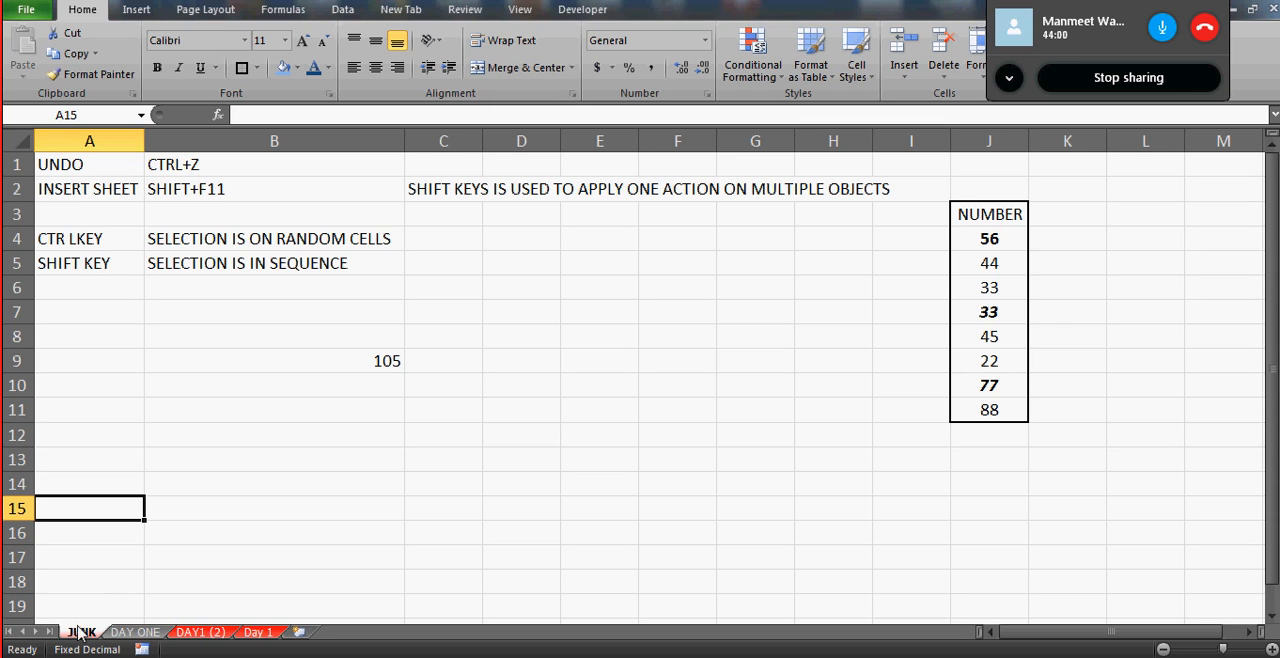
- On the JUNK sheet, enter the note hide sheets in cell A6 and its shortcut alt+o+H+H in cell B6
left_click(128, 280)
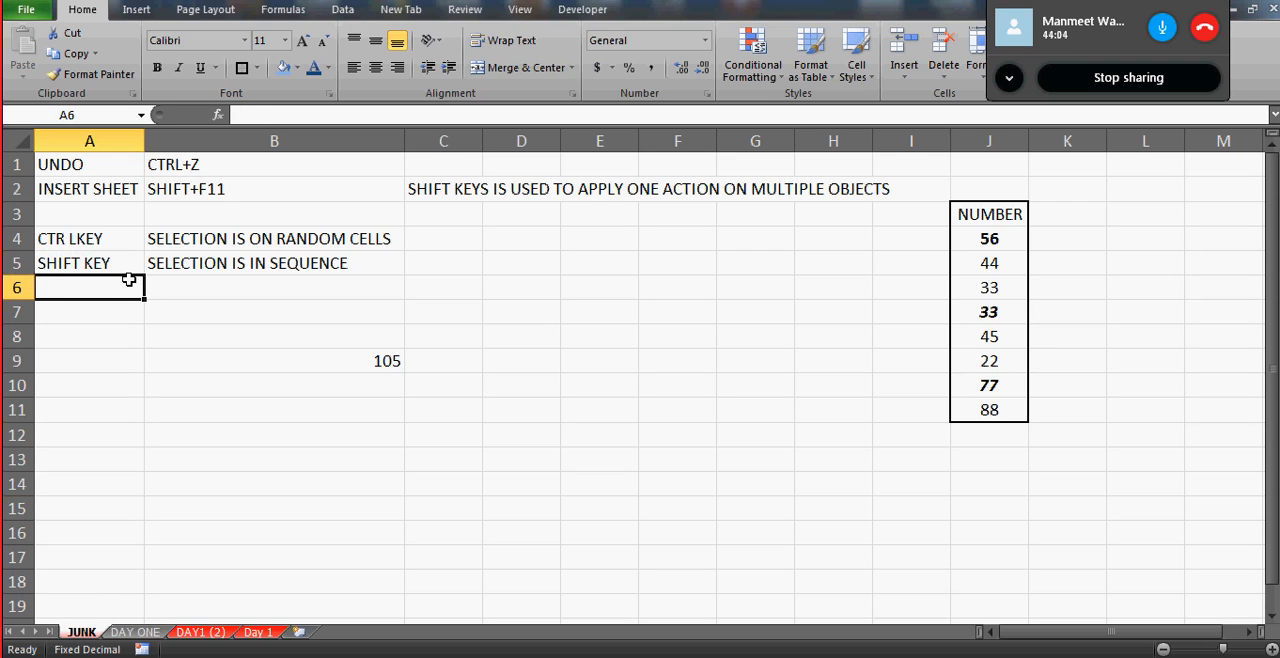
type("hide sheets")
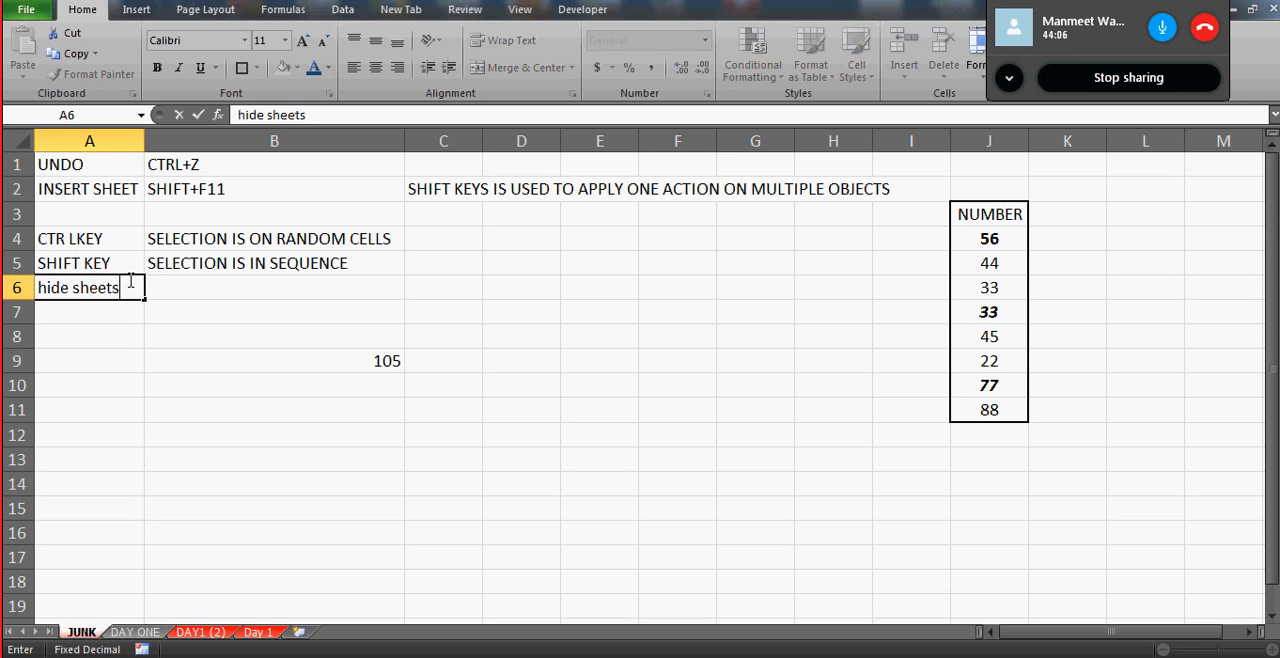
key("Tab")
type("alt")
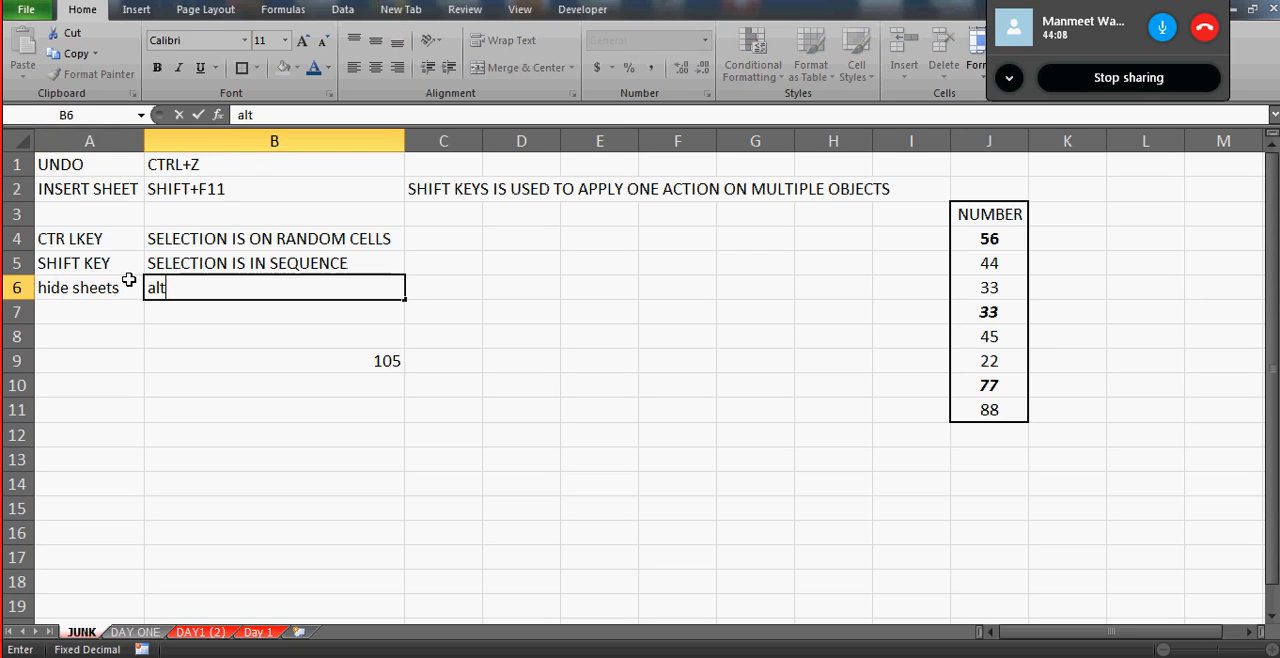
type("+o+")
key("Caps_Lock")
type("H+H")
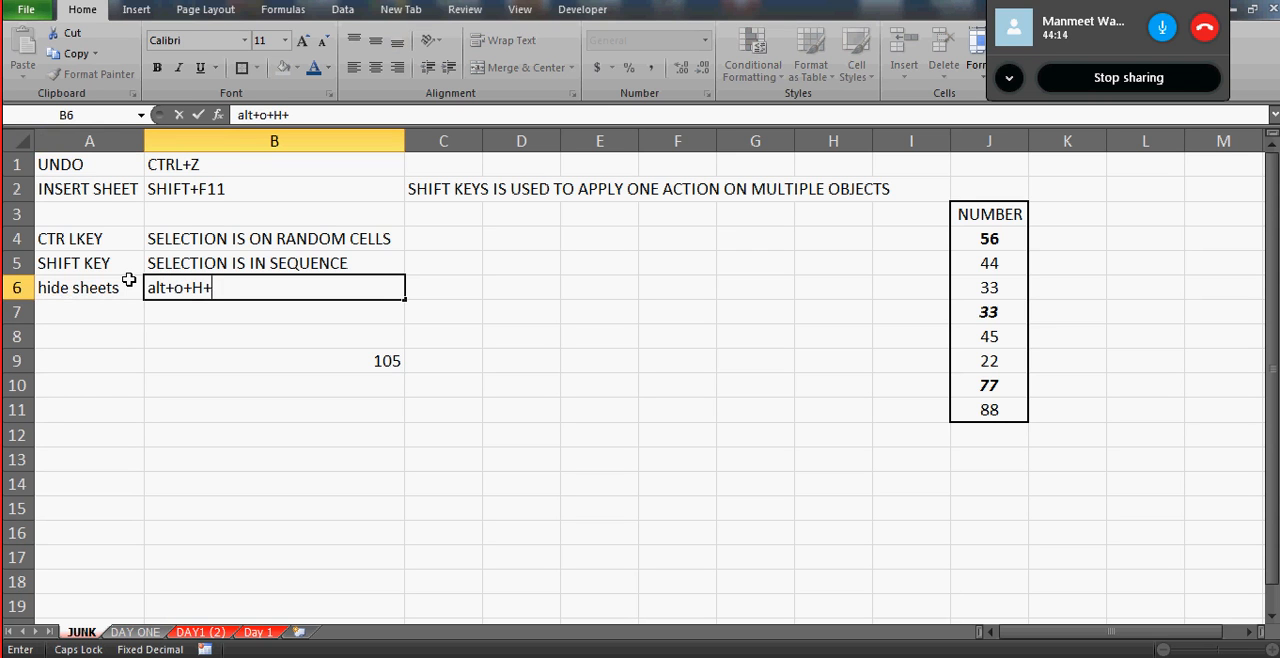
key("Return")
key("Up")
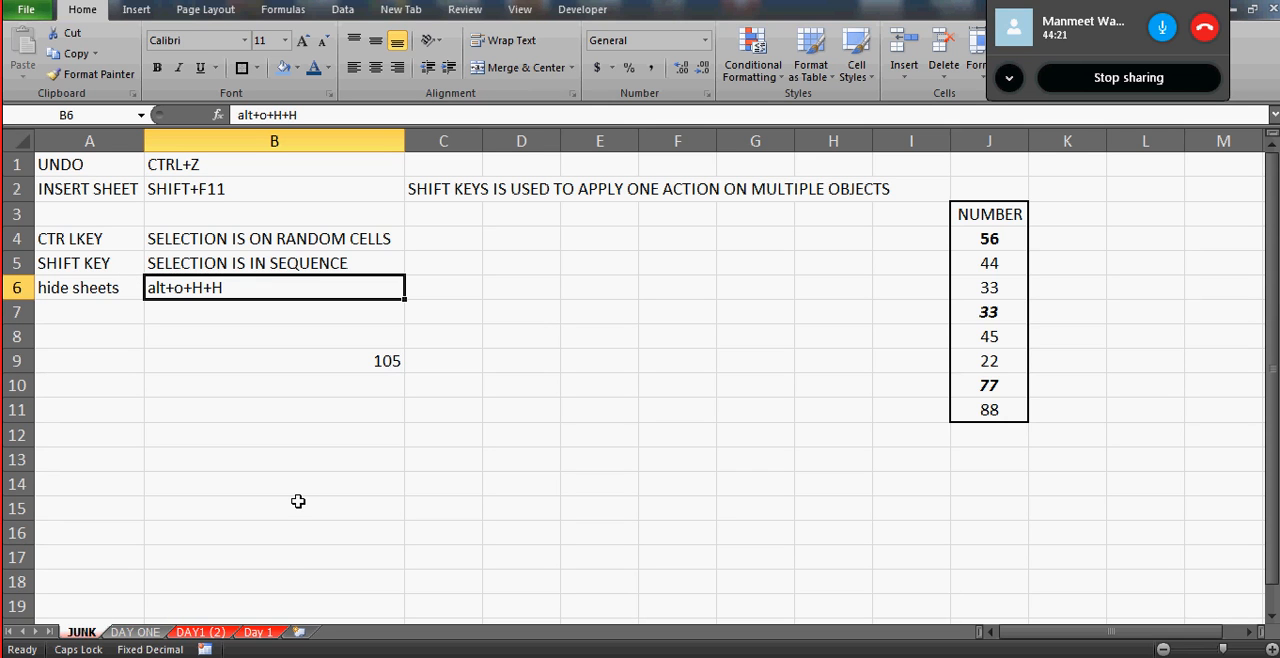
- Hide the JUNK worksheet again with the shortcut noted in cell B6
key("alt+o")
key("h")
key("h")
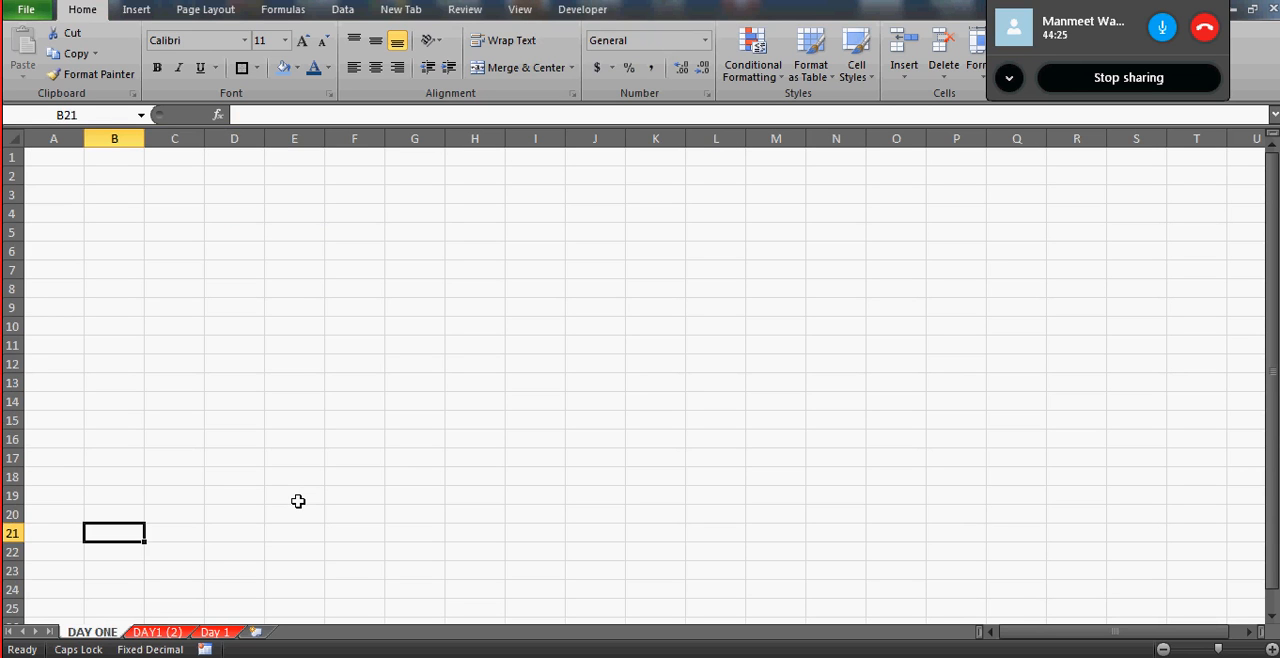
- Try to unhide the JUNK worksheet while on the DAY ONE sheet
key("alt+o")
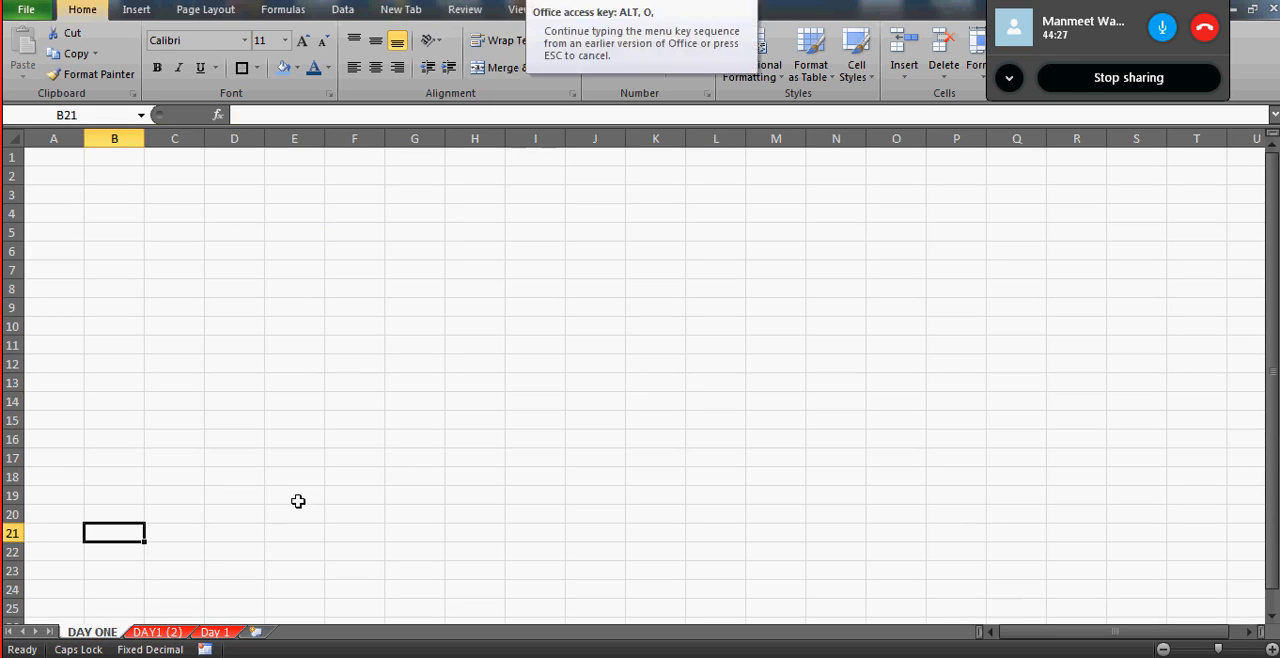
key("h")
key("u")
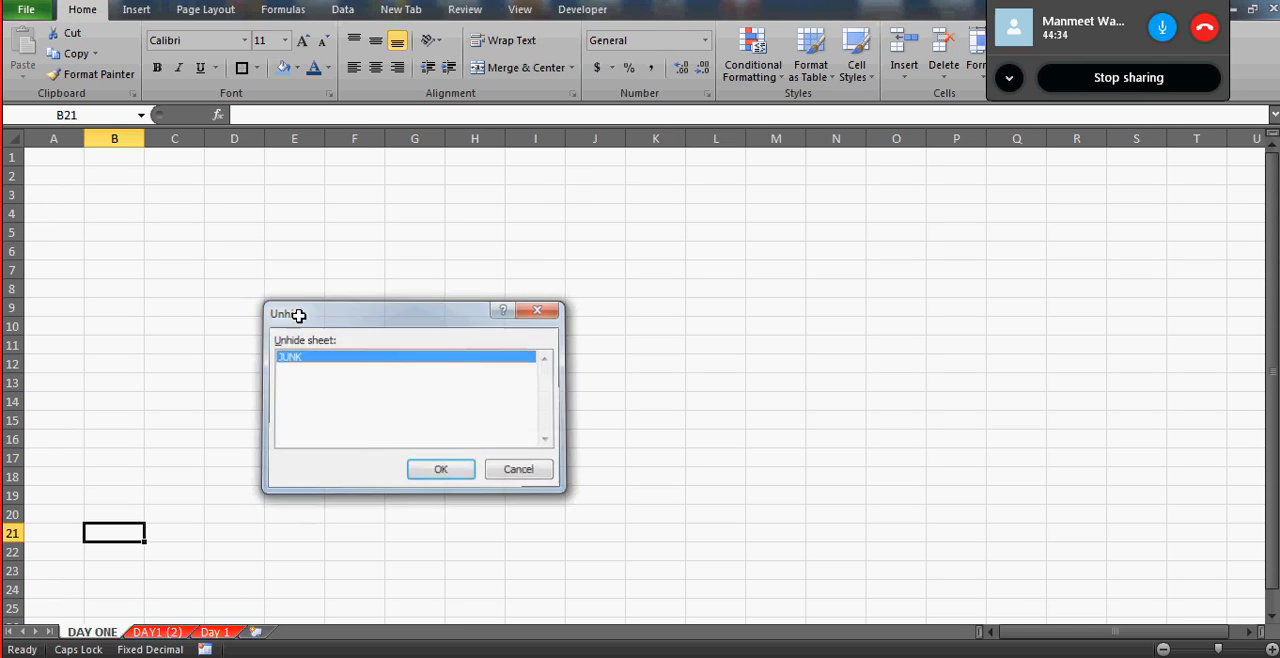
key("Escape")
key("alt+o")
key("h")
key("u")
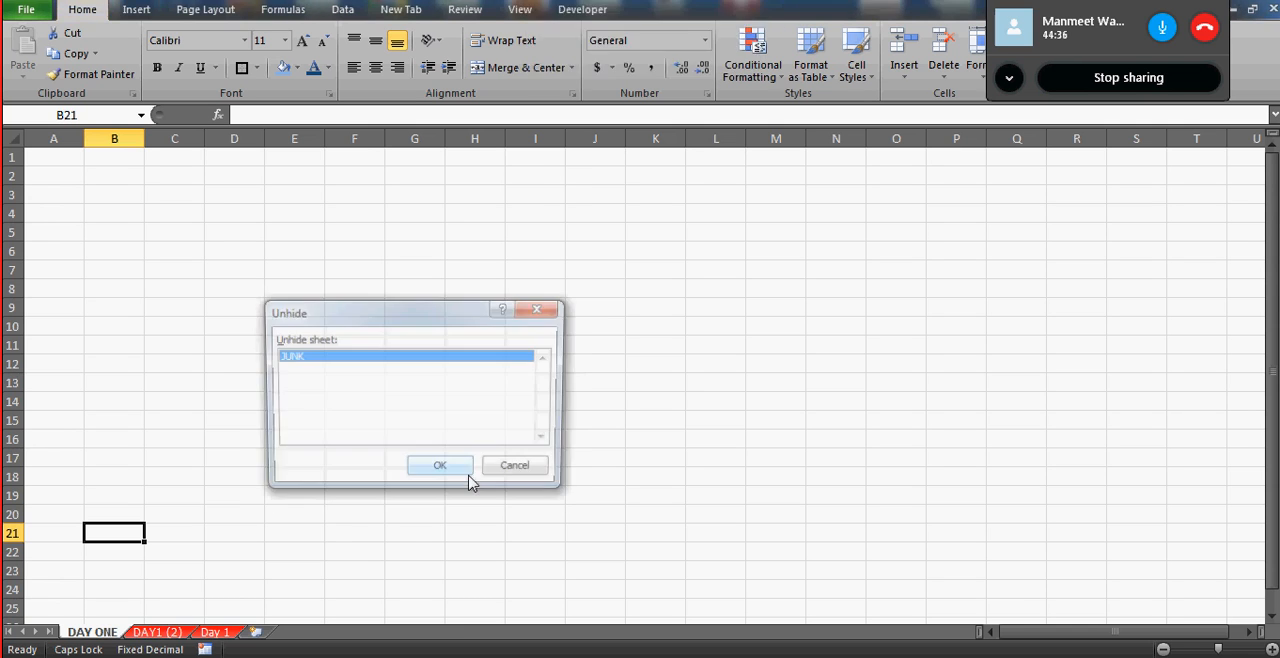
left_click(440, 470)
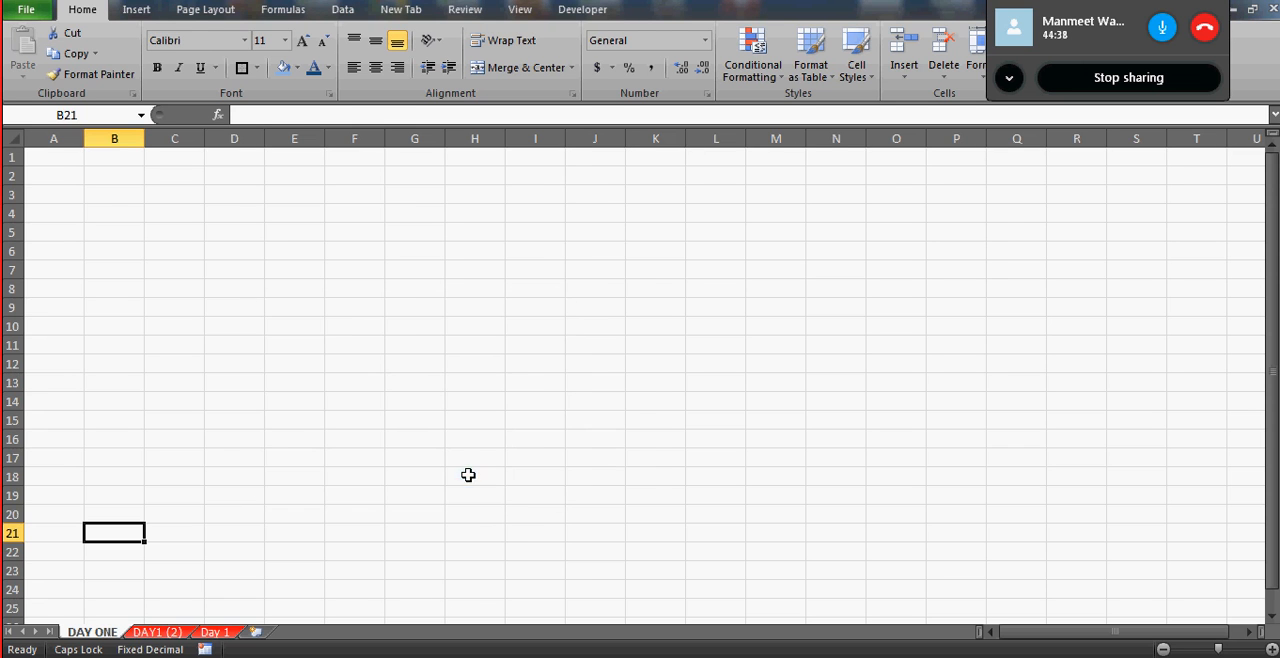
- Switch to the DAY1 (2) sheet and unhide the JUNK worksheet from there
left_click(161, 634)
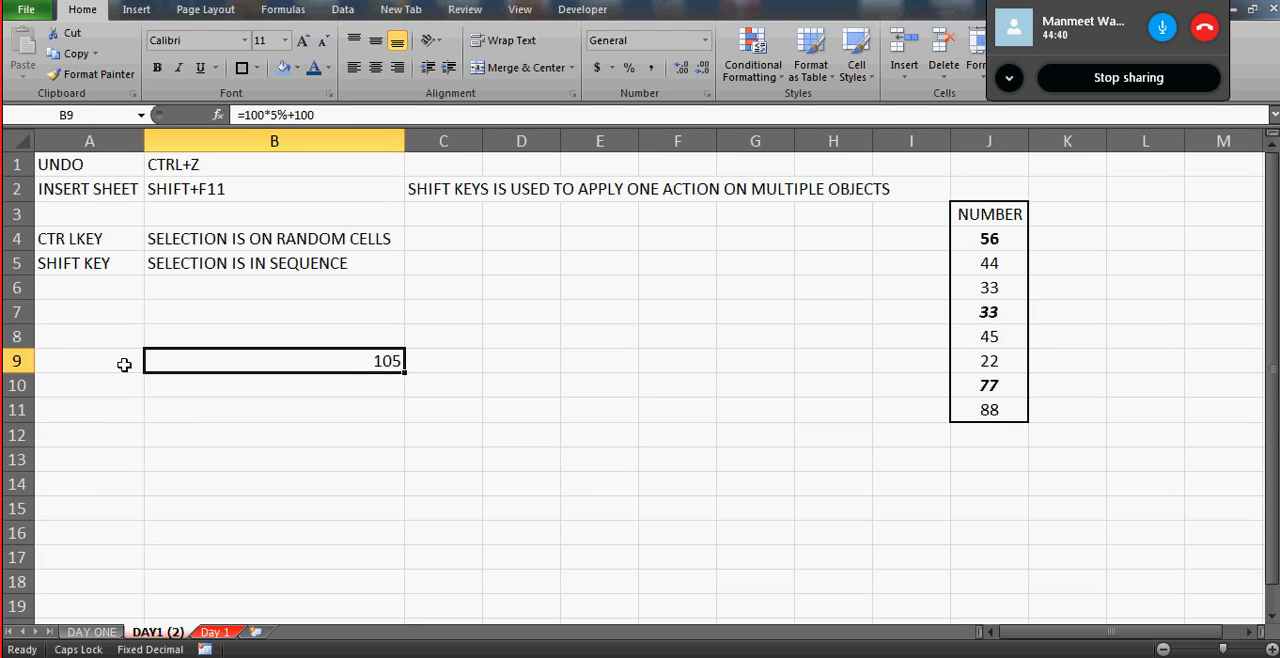
left_click(97, 290)
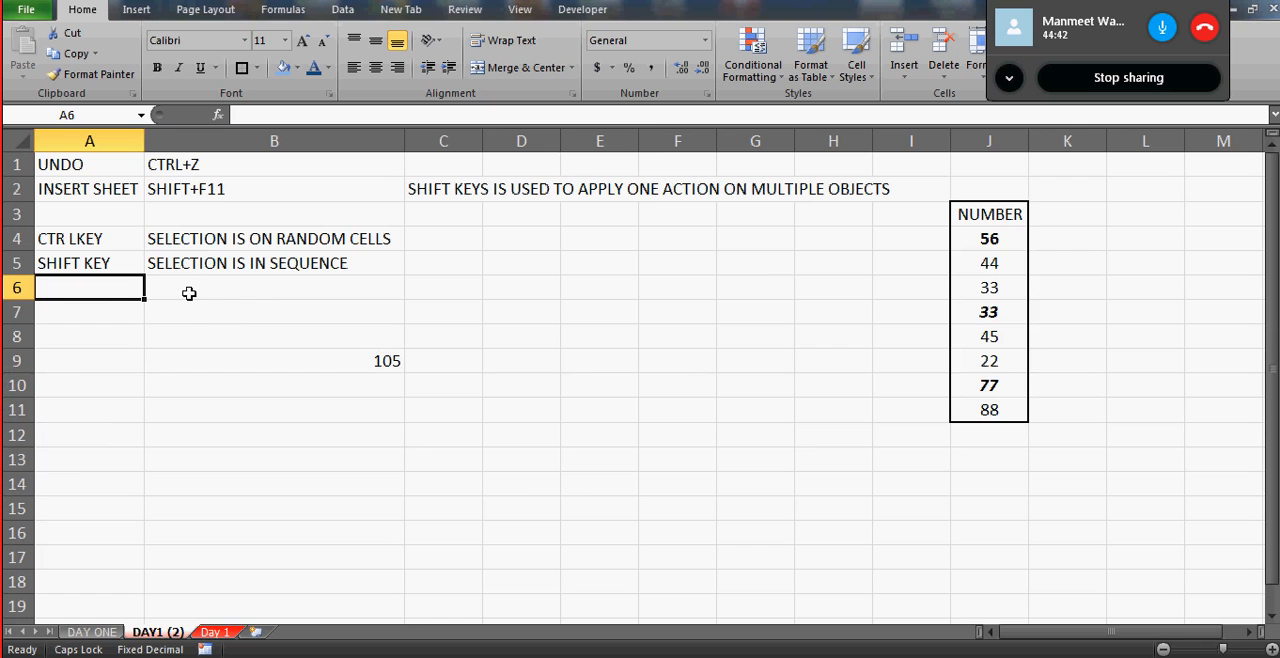
key("alt+o")
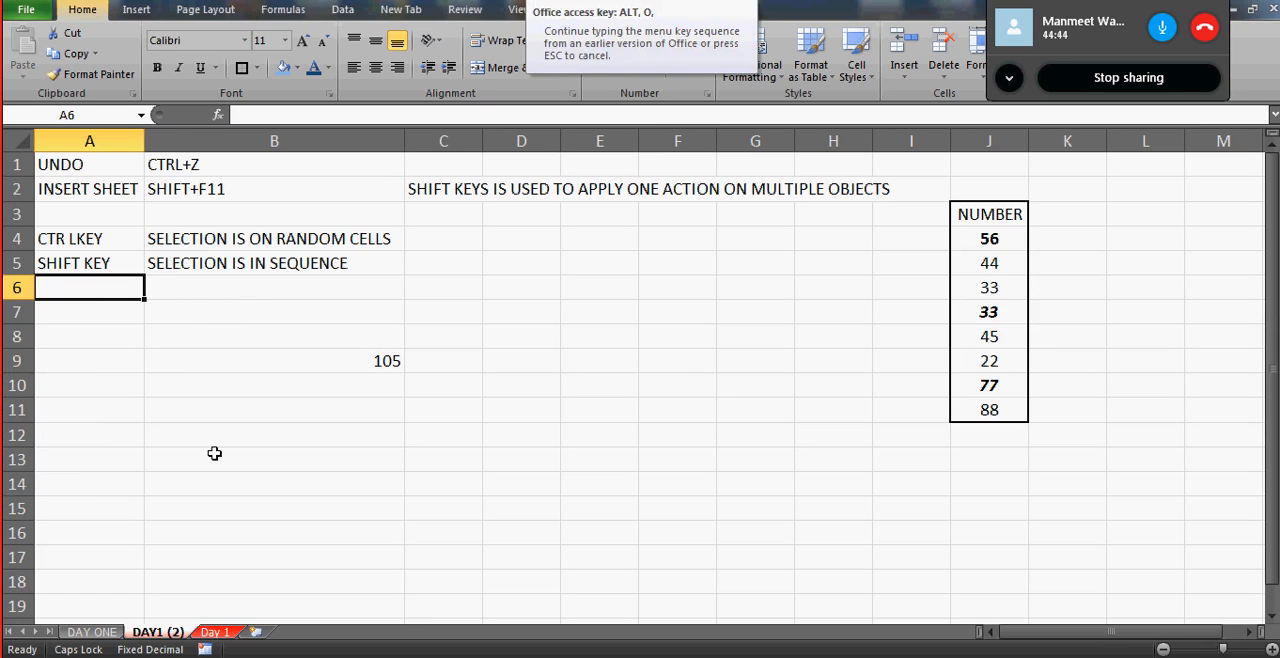
key("h")
key("u")
left_click(422, 470)
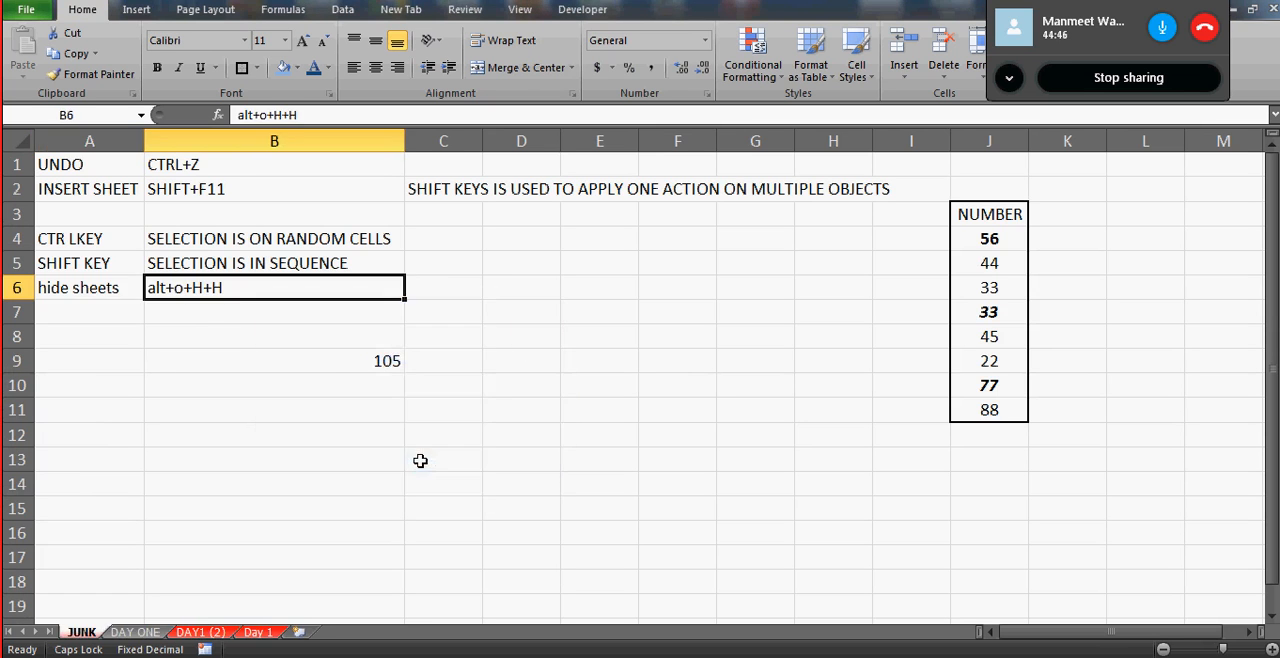
- Enter the label Unhid in cell A7 of the JUNK sheet
left_click(124, 316)
type("UNDHI")
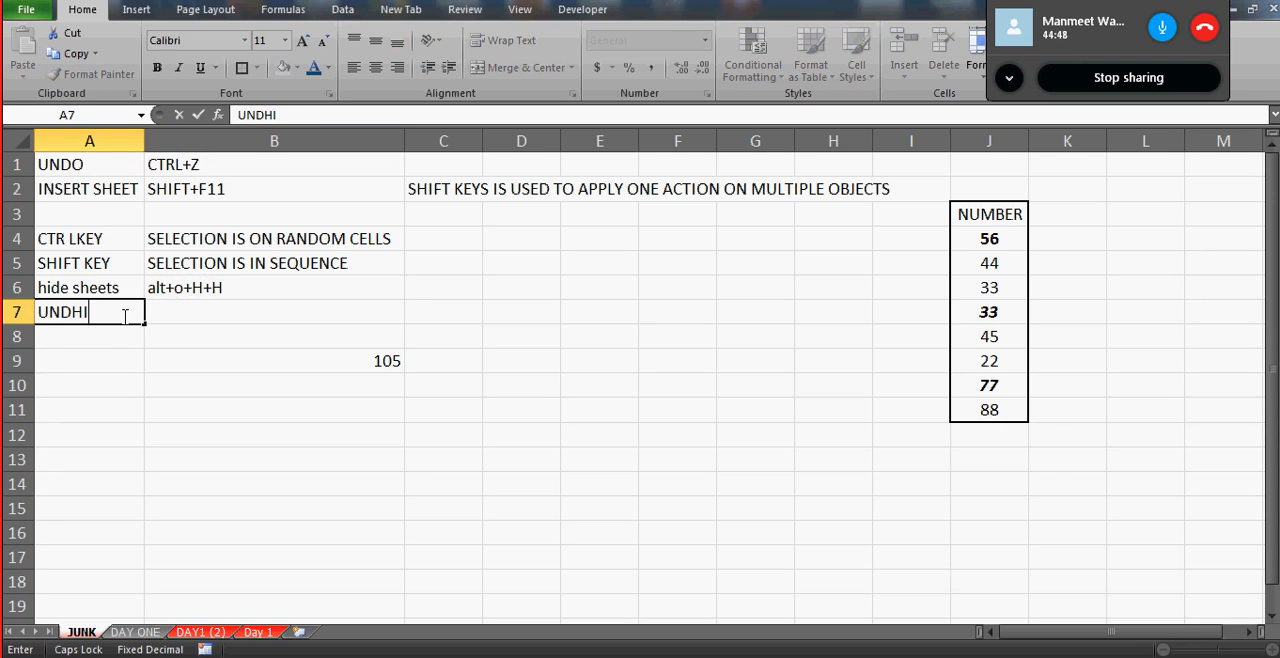
key("BackSpace")
key("BackSpace")
key("BackSpace")
key("BackSpace")
key("Caps_Lock")
type("nhid")
key("Return")
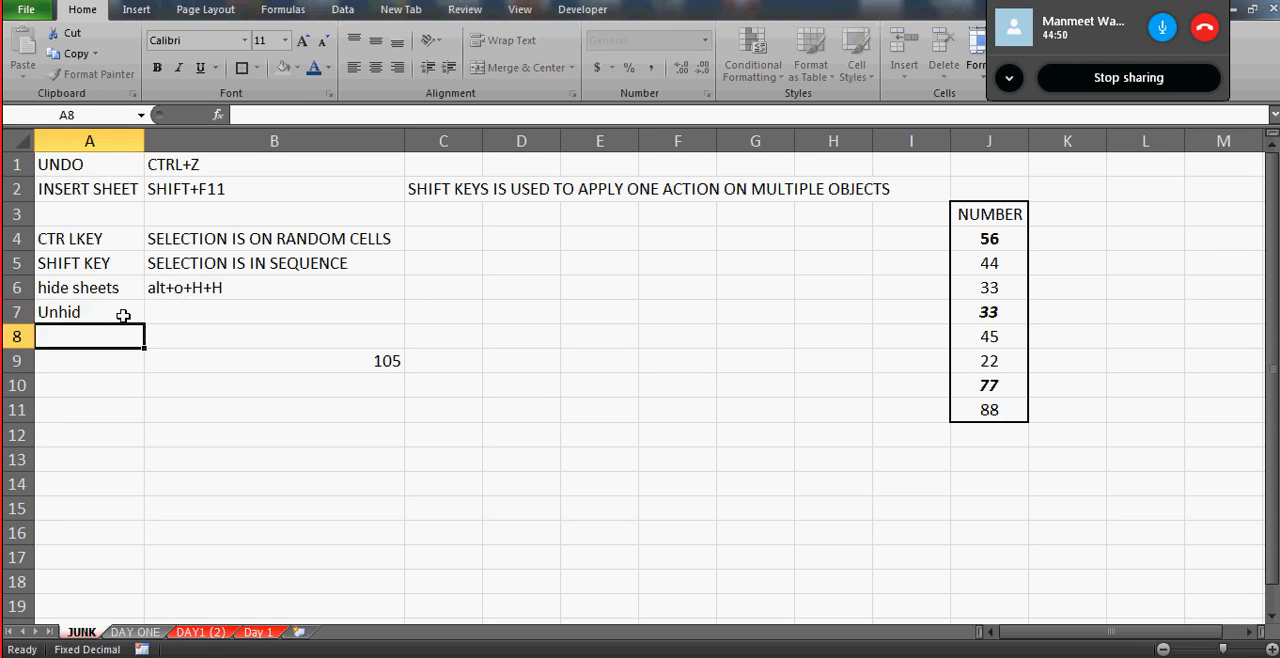
- Enter the shortcut note alt+o+U+H in cell B7 of the JUNK sheet
key("Up")
key("Right")
type("alt")
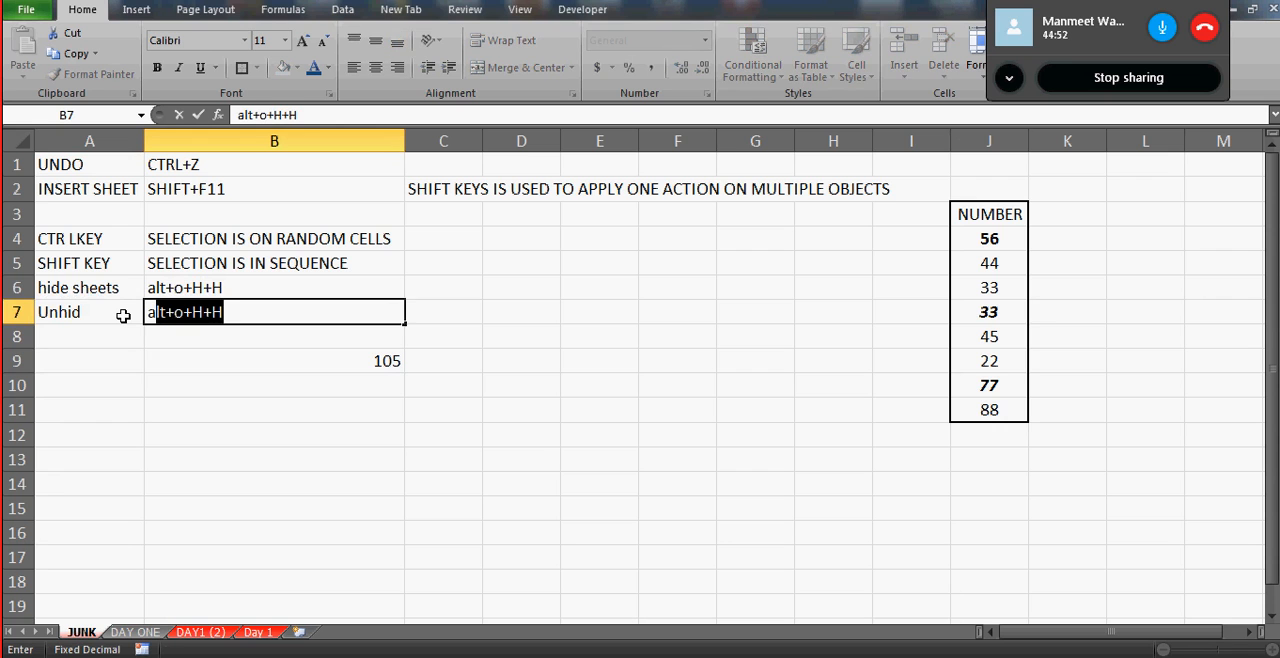
type("+o+")
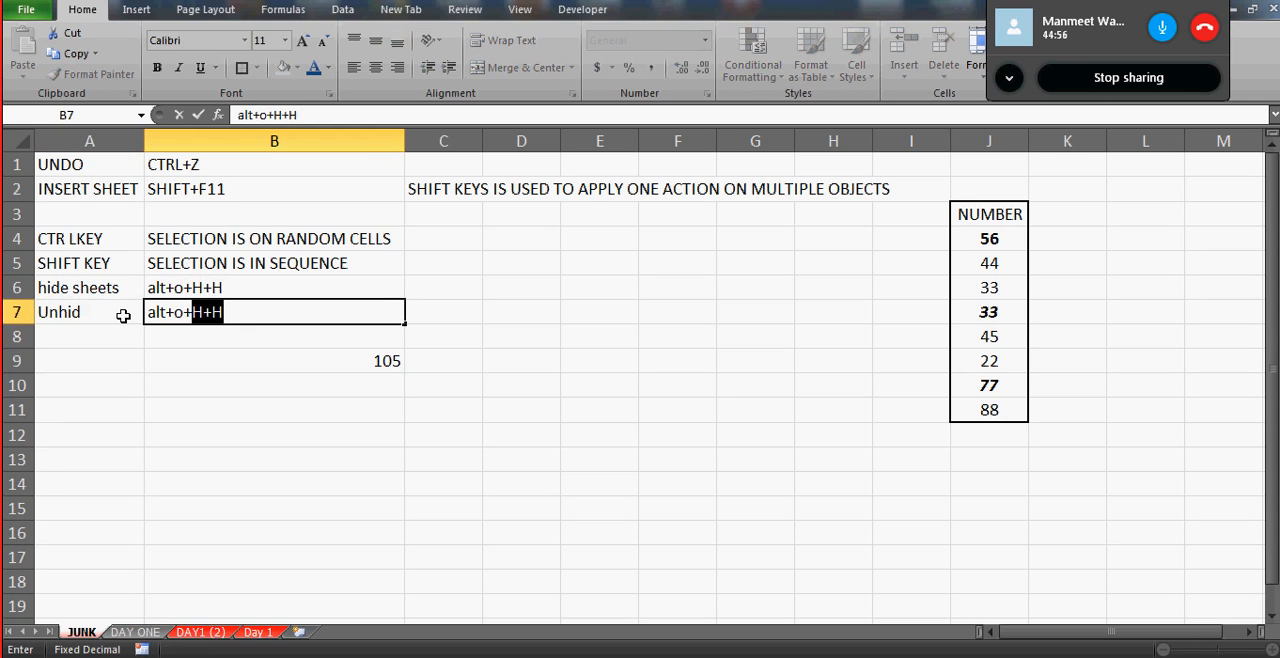
key("Caps_Lock")
type("U+H")
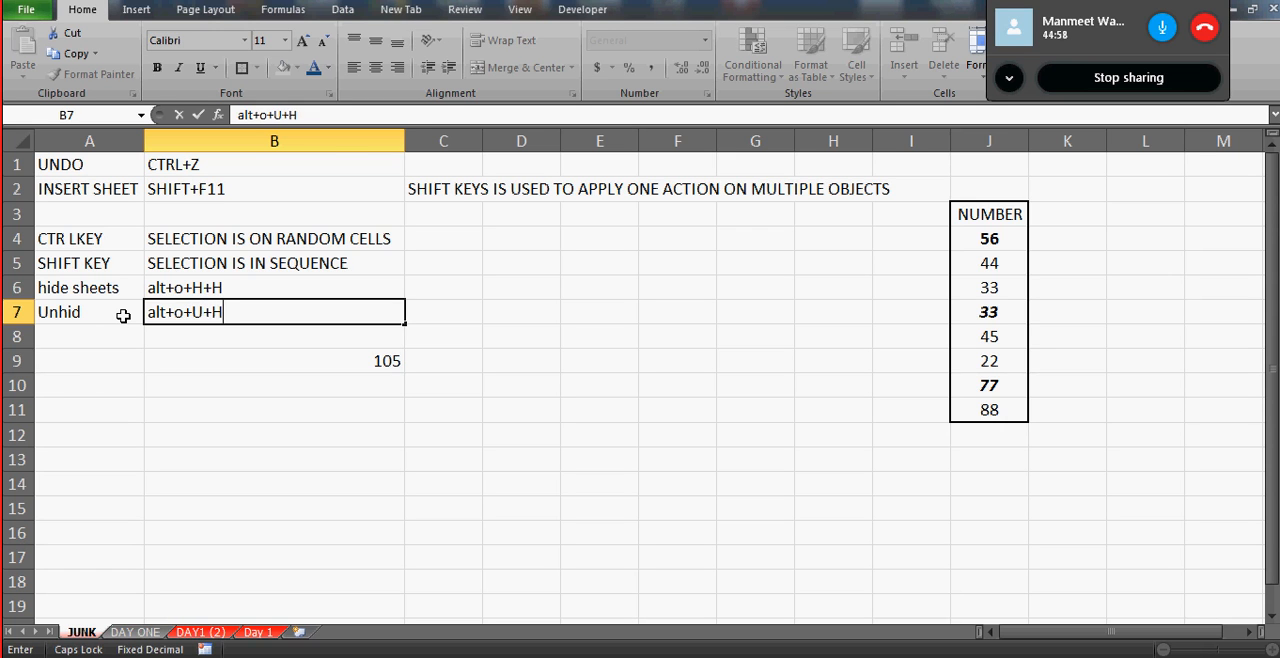
- Replace the label in cell A7 with Unhide Sheets
left_click(123, 315)
key("Caps_Lock")
type("u")
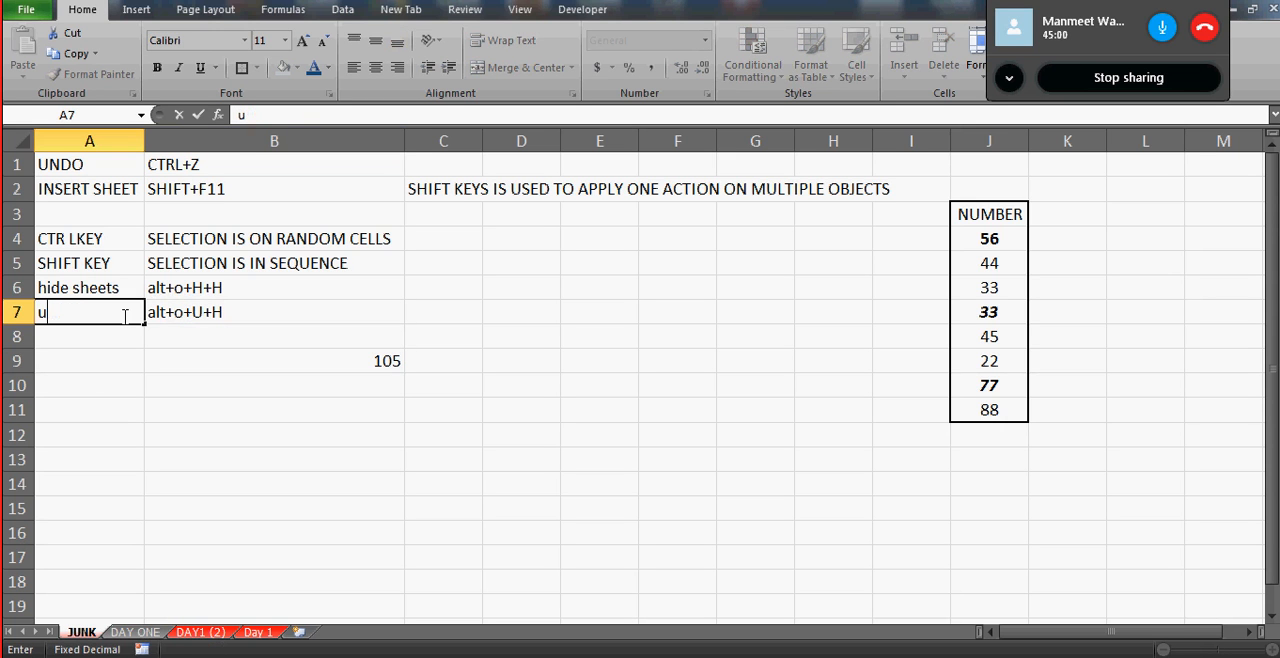
key("BackSpace")
key("Caps_Lock")
type("U")
key("Caps_Lock")
type("nhide")
key("Caps_Lock")
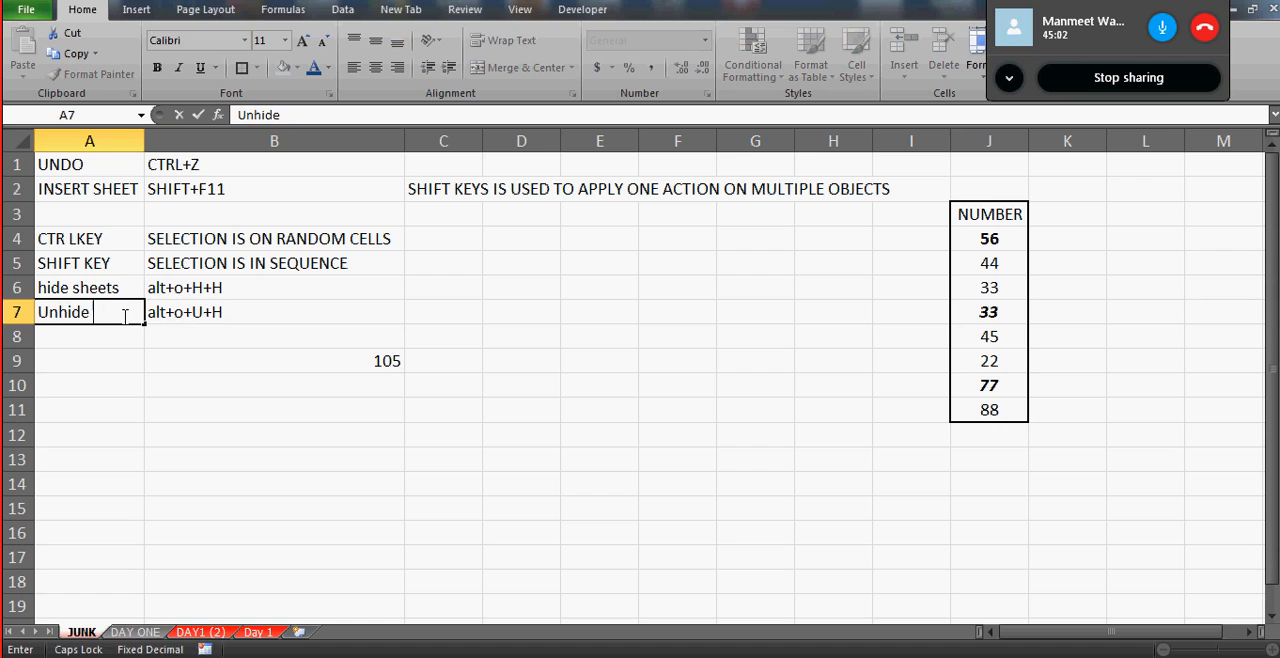
type("S")
key("Caps_Lock")
type("heets")
key("Return")
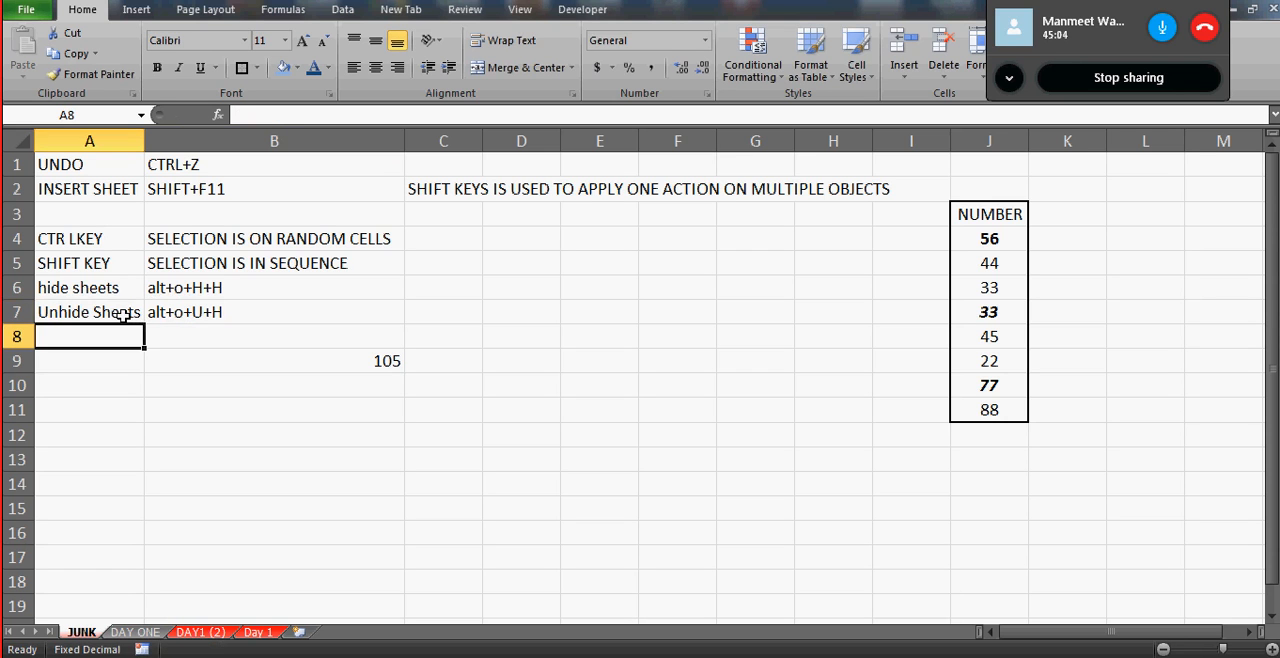
left_click(123, 315)
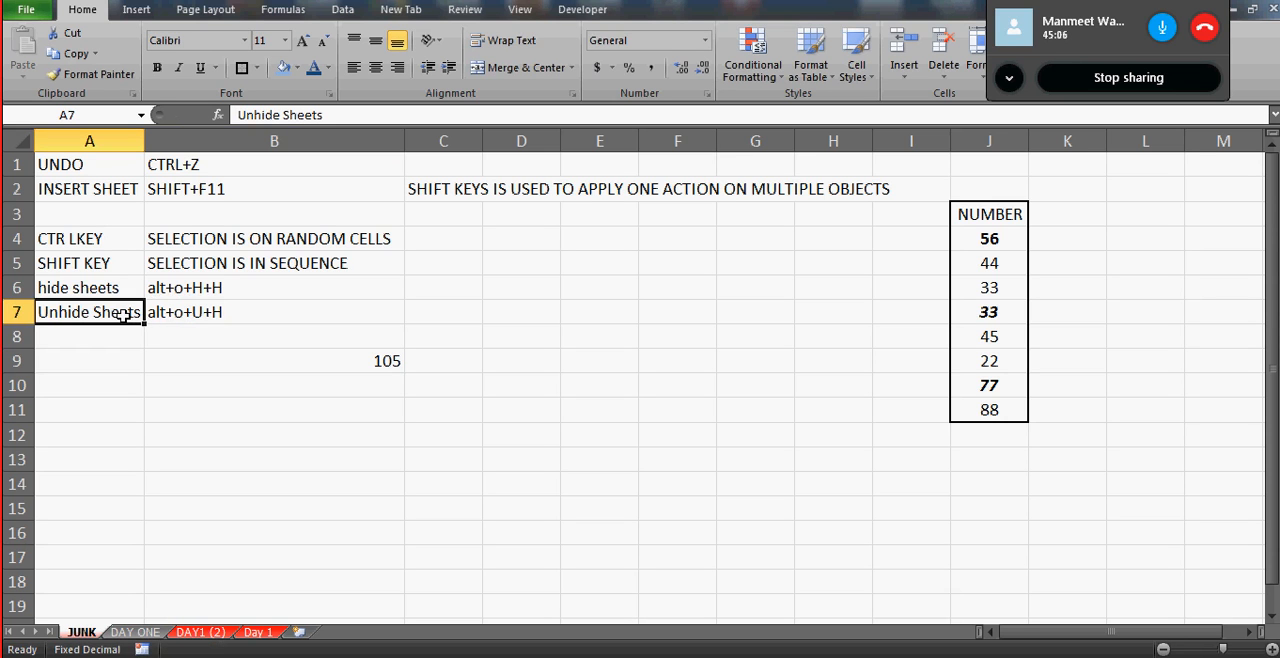
left_click(243, 418)
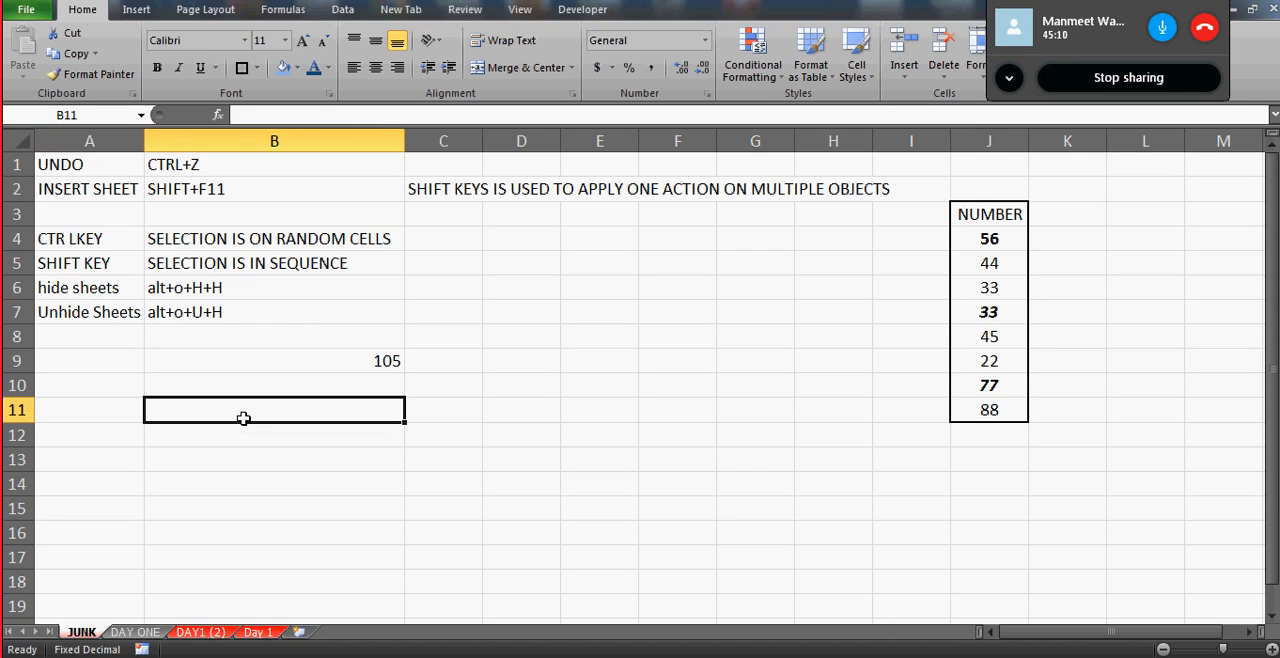
- Hide the JUNK worksheet and unhide it again from the DAY ONE sheet
key("alt+o")
key("h")
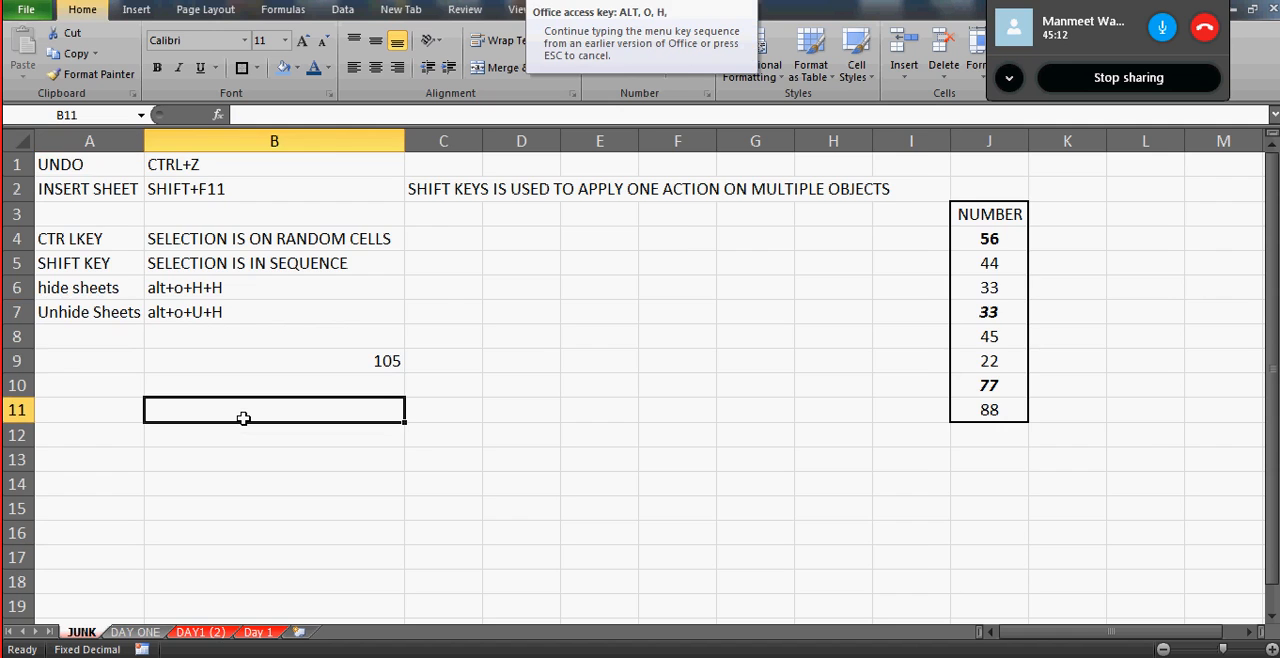
key("h")
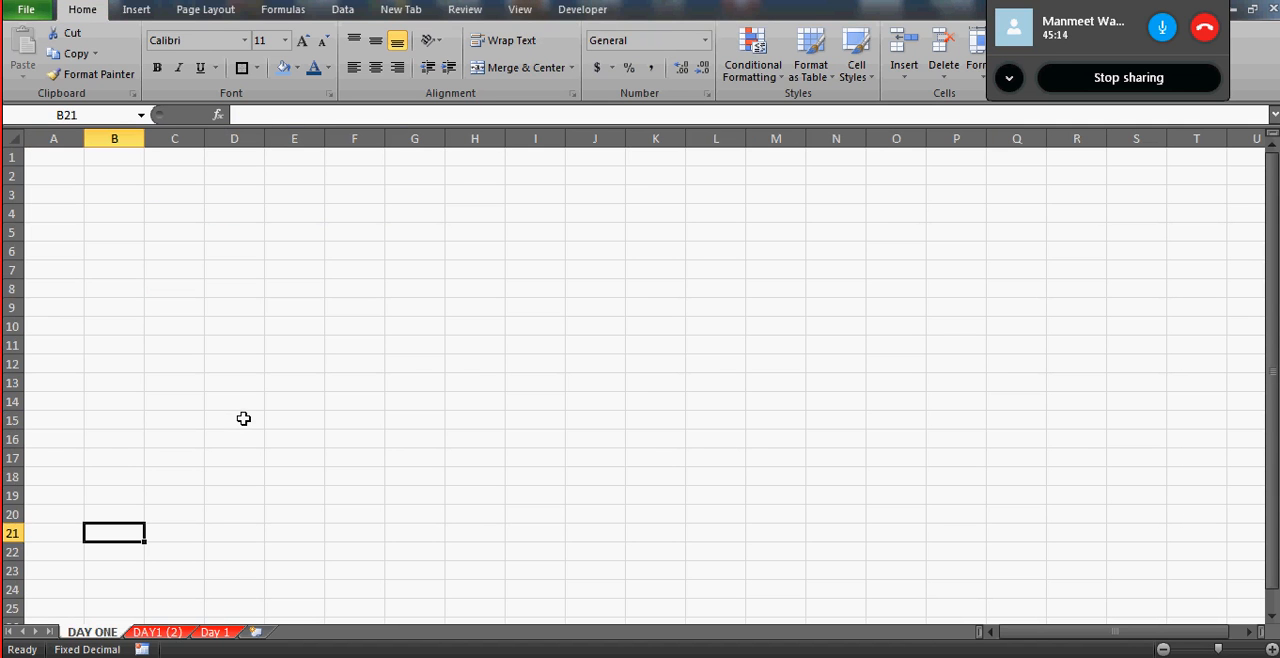
key("alt+o")
key("h")
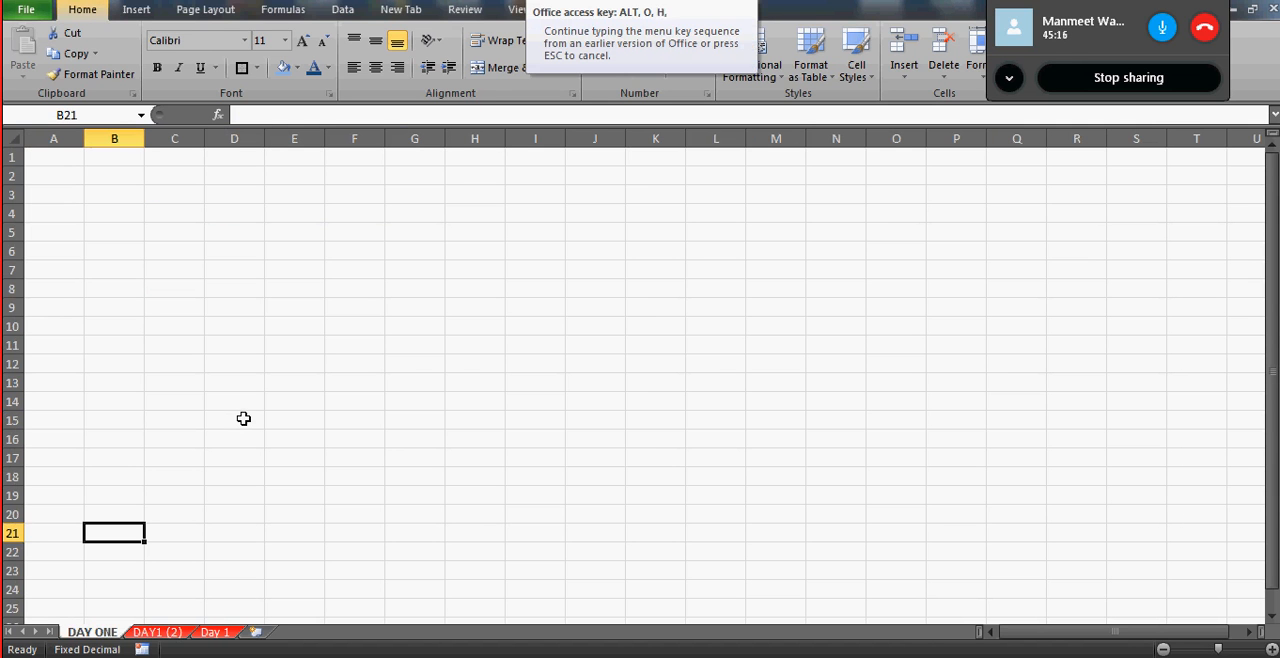
key("u")
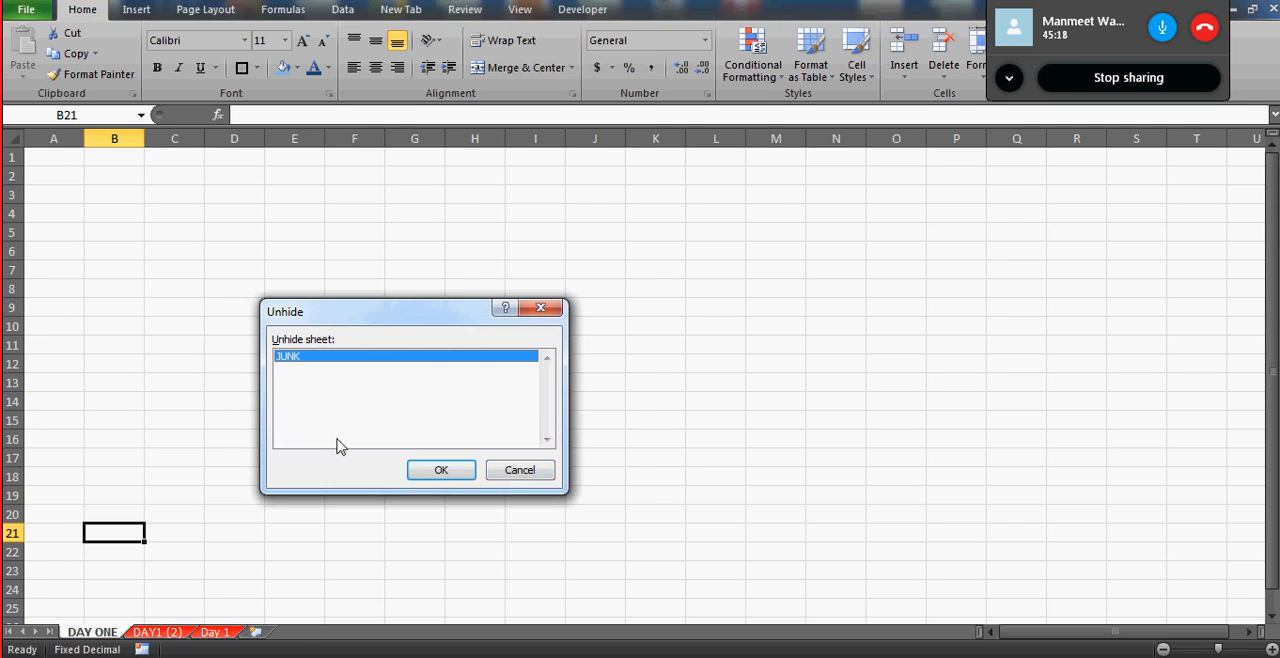
left_click(437, 478)
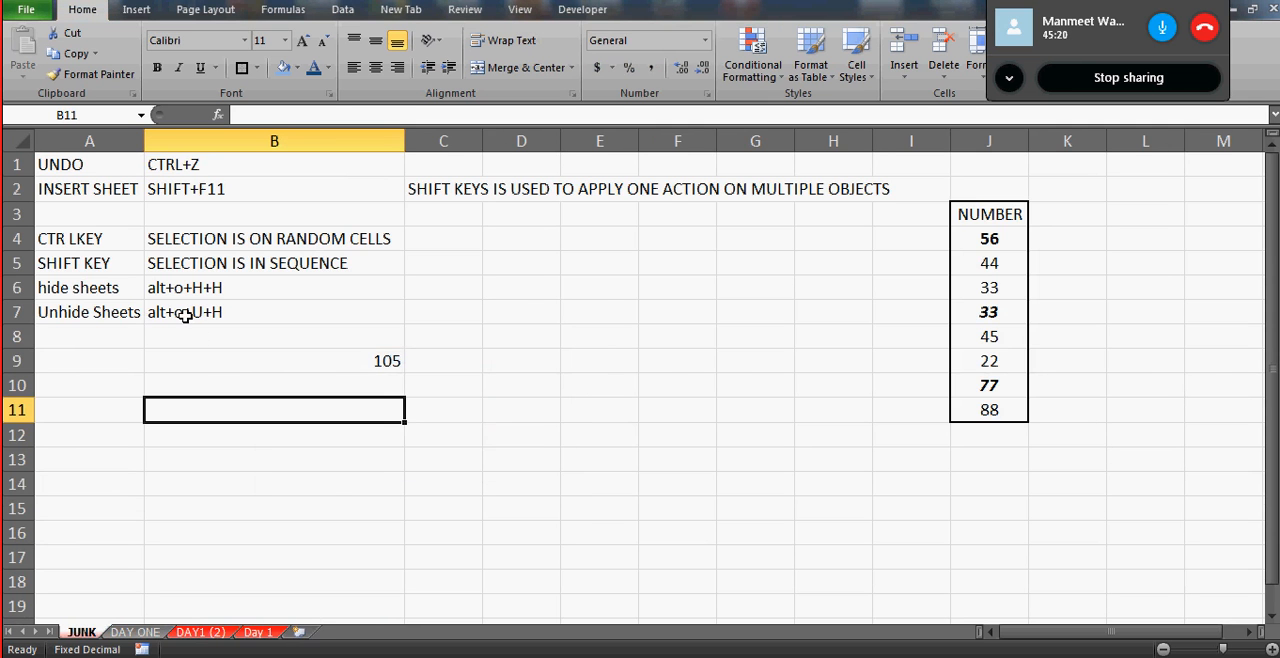
- Change the unhide shortcut note in cell B7 of the JUNK sheet to alt+o+h+U
left_click(186, 314)
left_click(287, 115)
key("BackSpace")
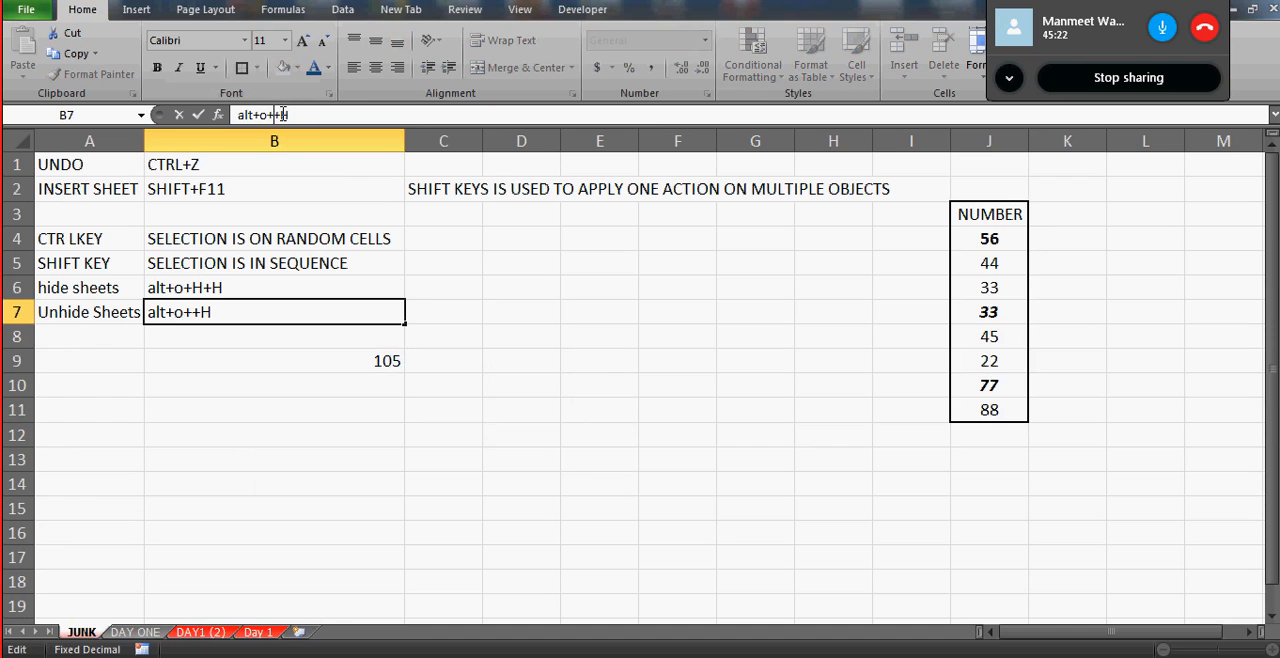
type("h")
key("BackSpace")
key("Caps_Lock")
type("U")
key("Return")
key("Up")
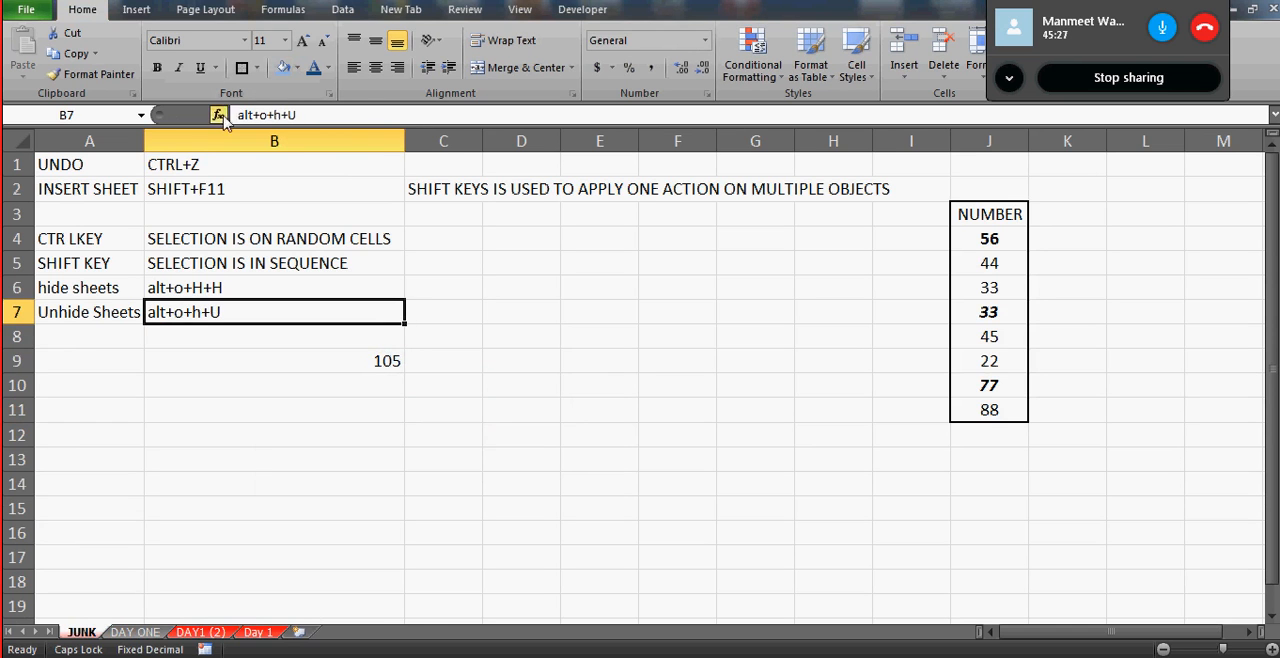
- Capitalize the h in cell B7 so the shortcut note reads alt+o+H+U
left_click(280, 116)
left_click(280, 116)
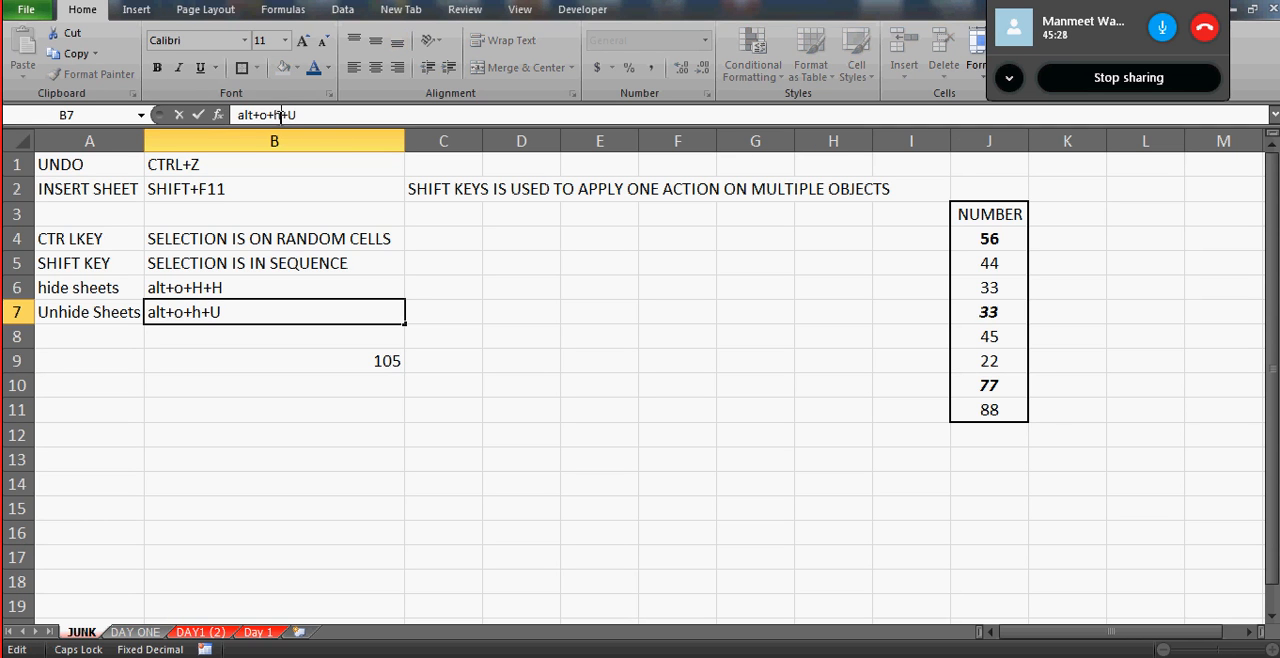
key("Caps_Lock")
key("BackSpace")
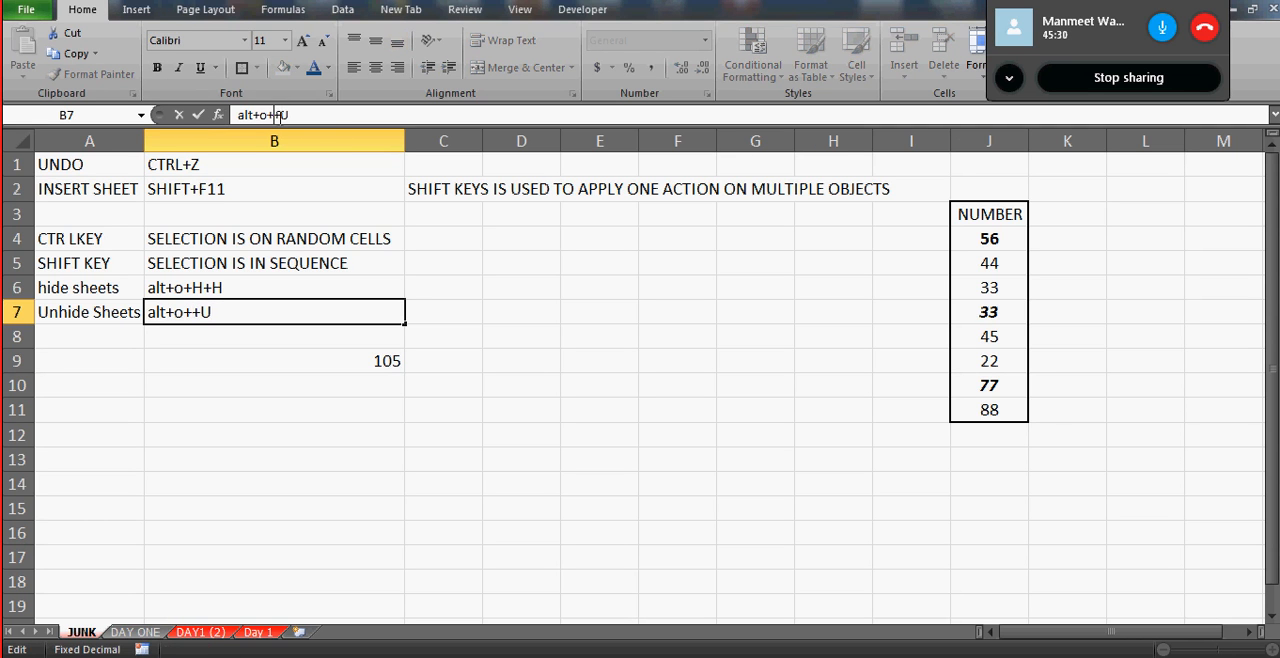
key("Caps_Lock")
type("H")
key("Return")
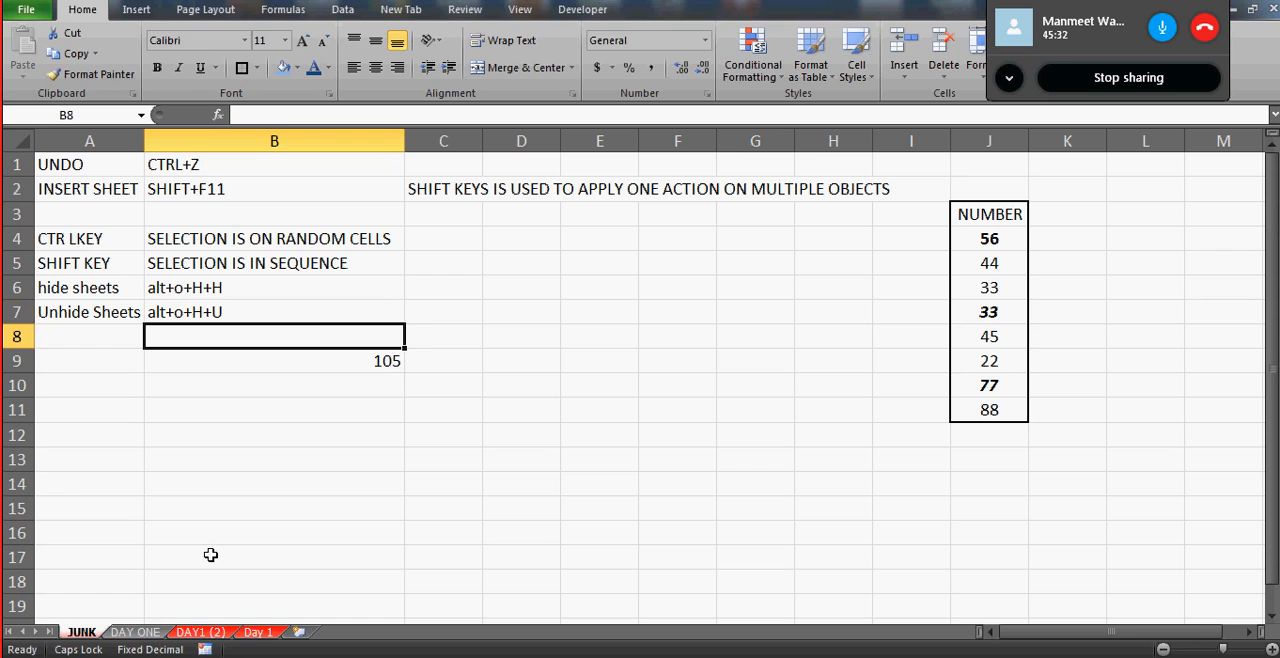
- Rename the JUNK worksheet as Day1
double_click(81, 632)
type("D")
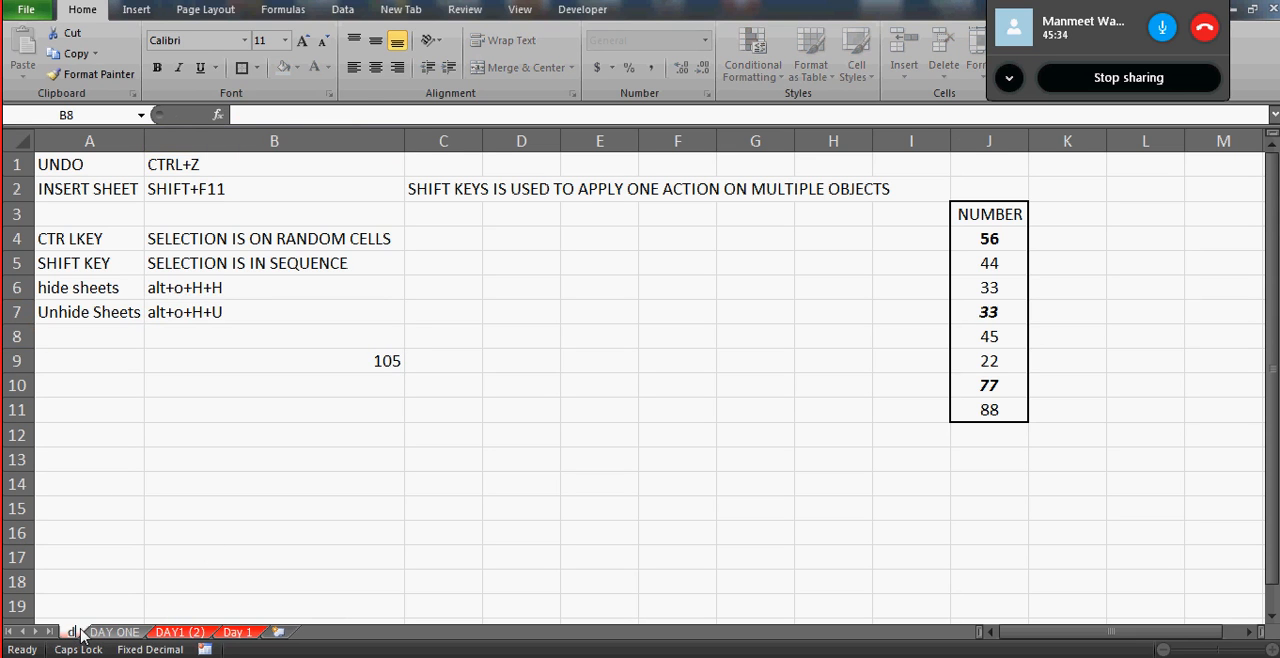
key("Caps_Lock")
type("ay1")
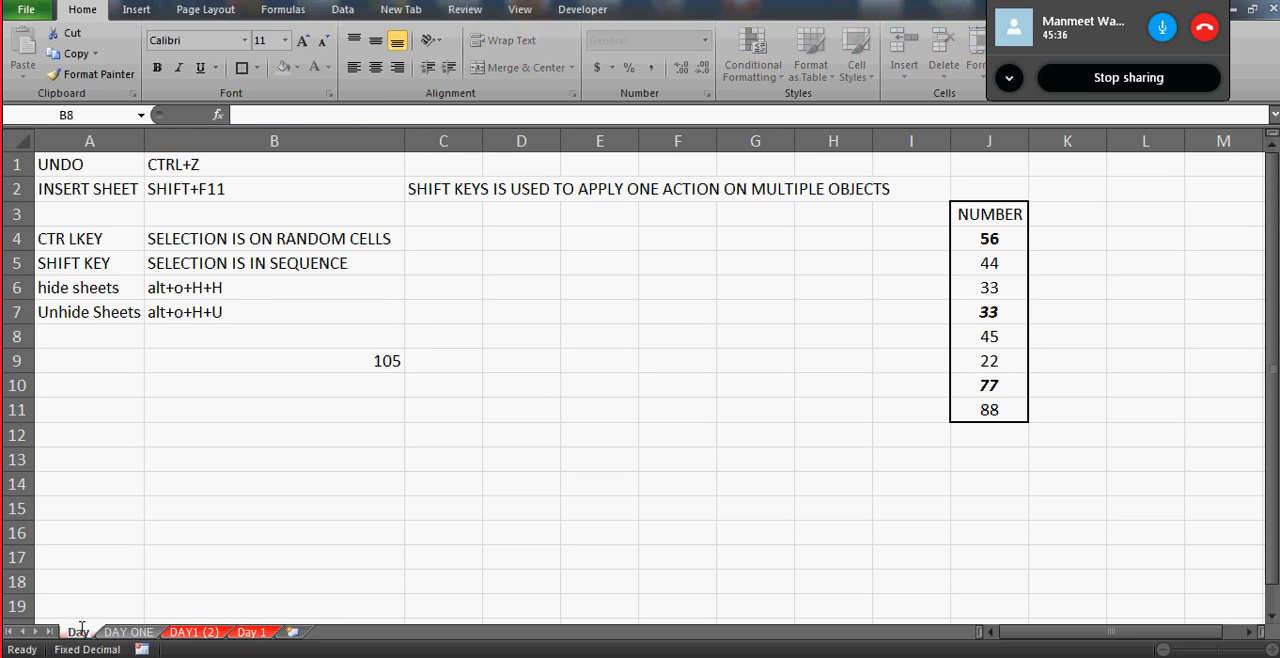
key("Return")
- Delete the Day 1 worksheet, including its data
left_click(259, 632)
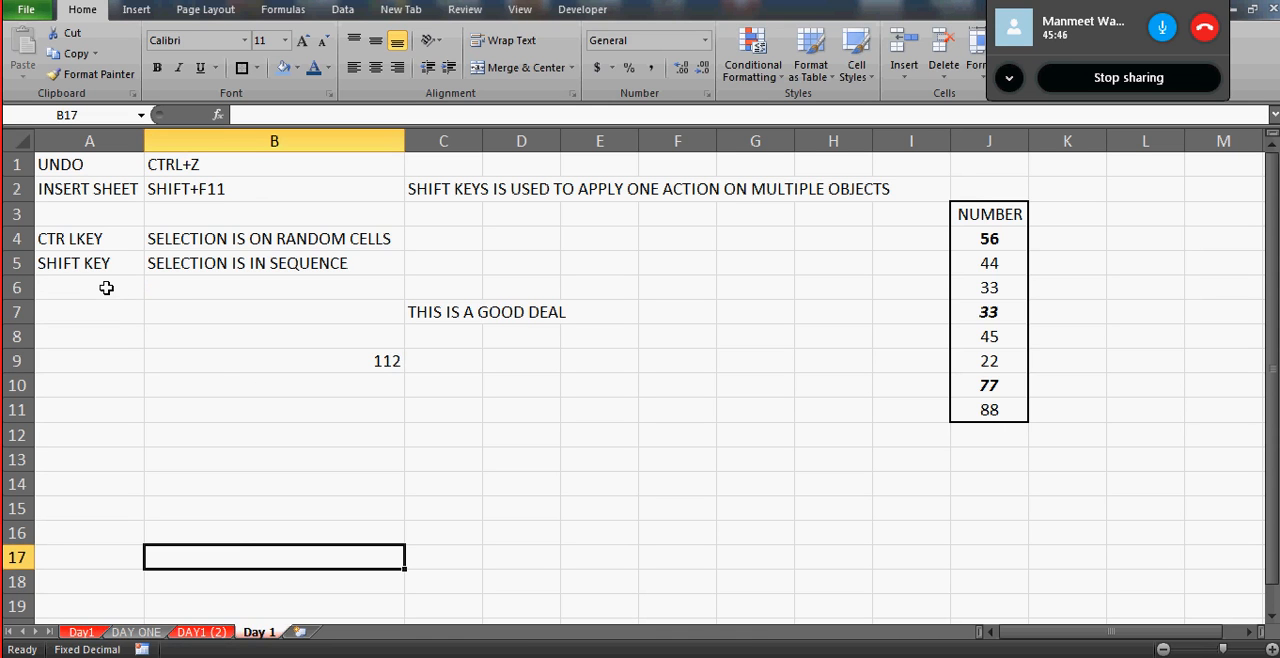
key("alt+e")
key("l")
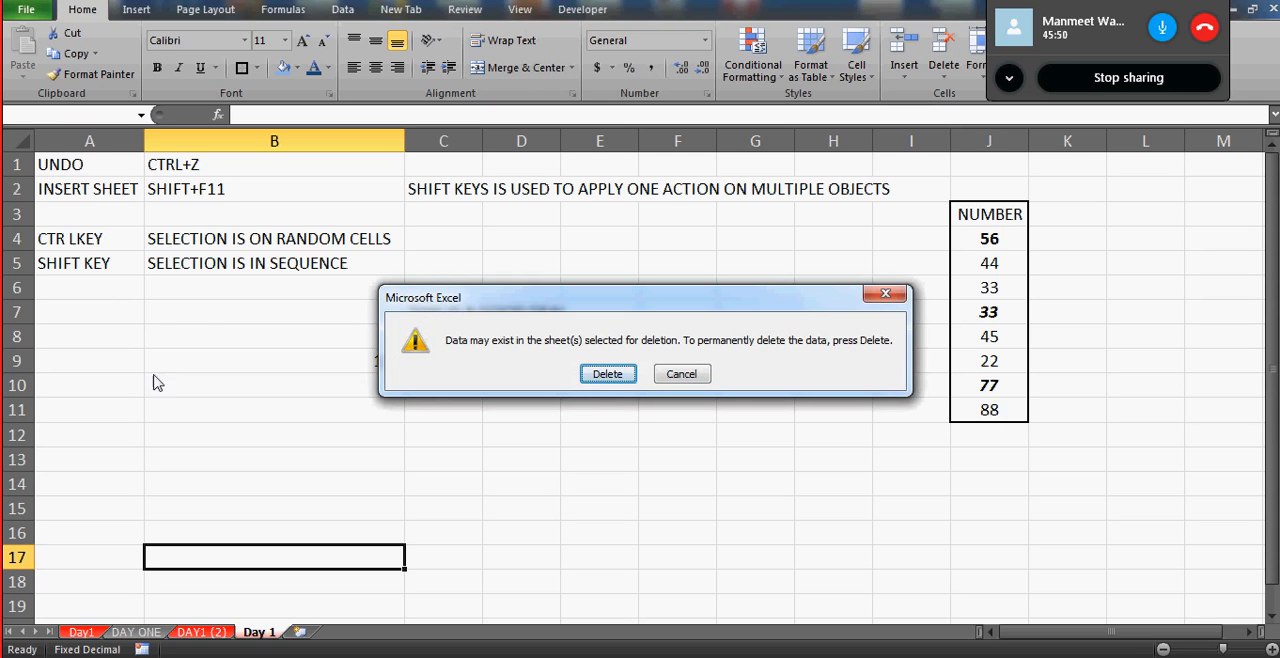
left_click(604, 373)
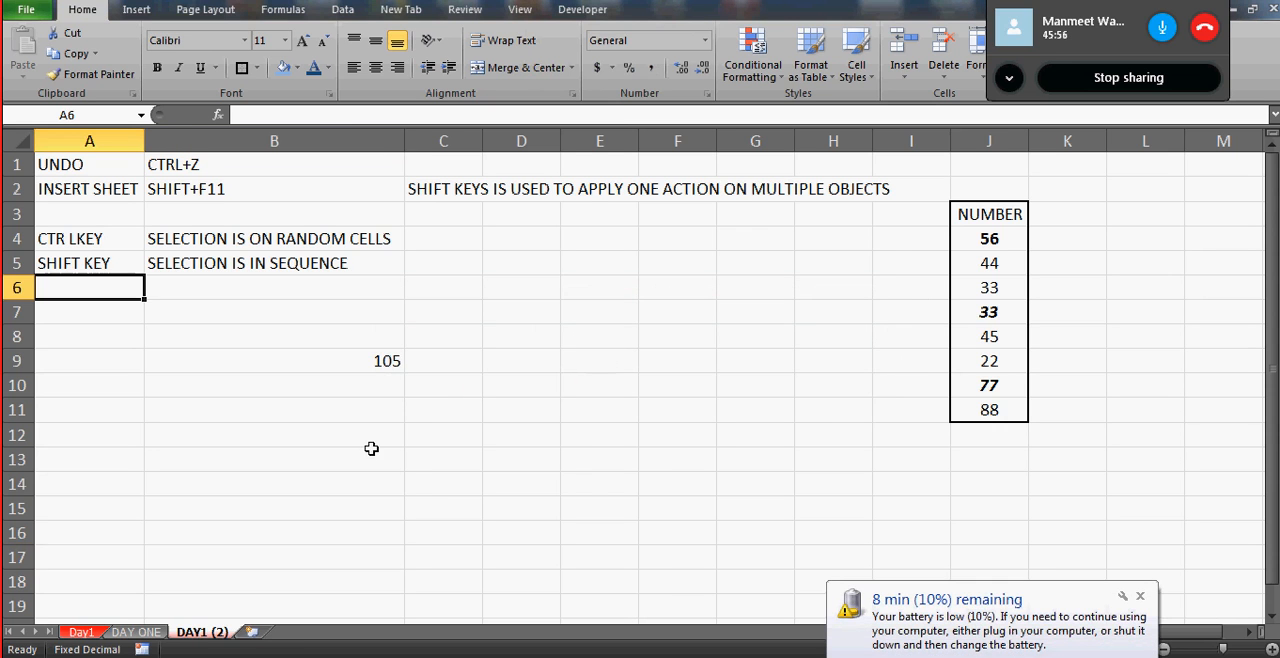
- Enter the label delete sheets in cell A8 of the Day1 sheet
left_click(84, 637)
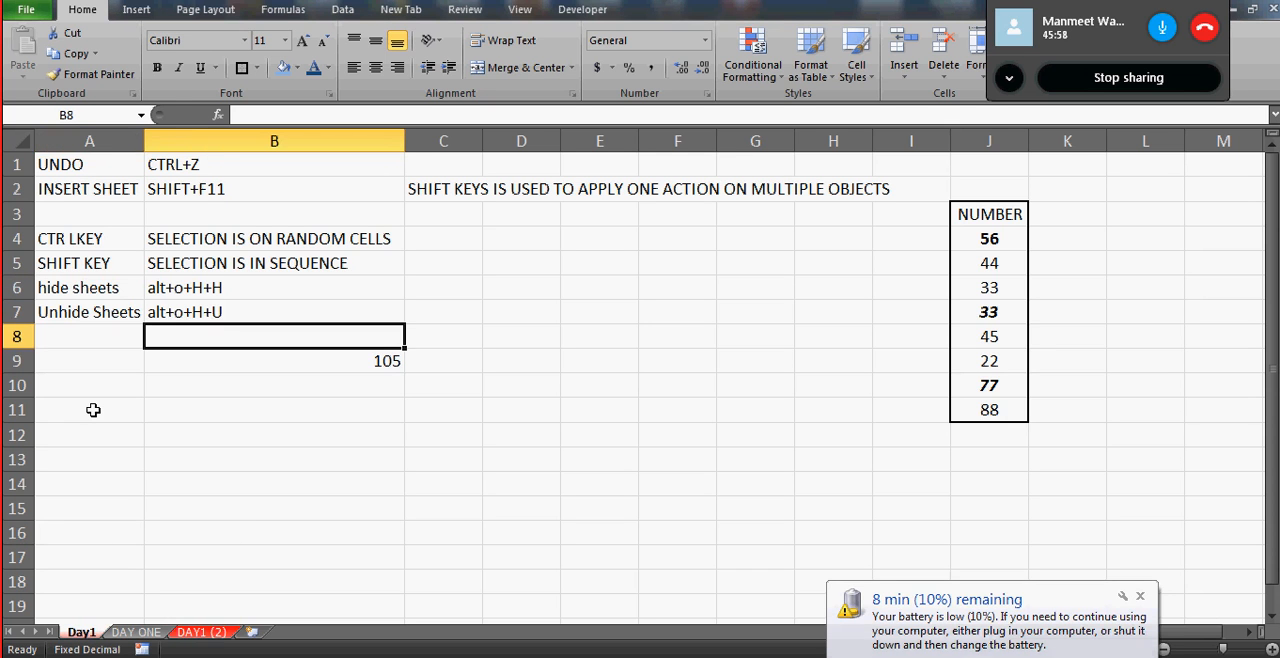
key("Left")
type("delete")
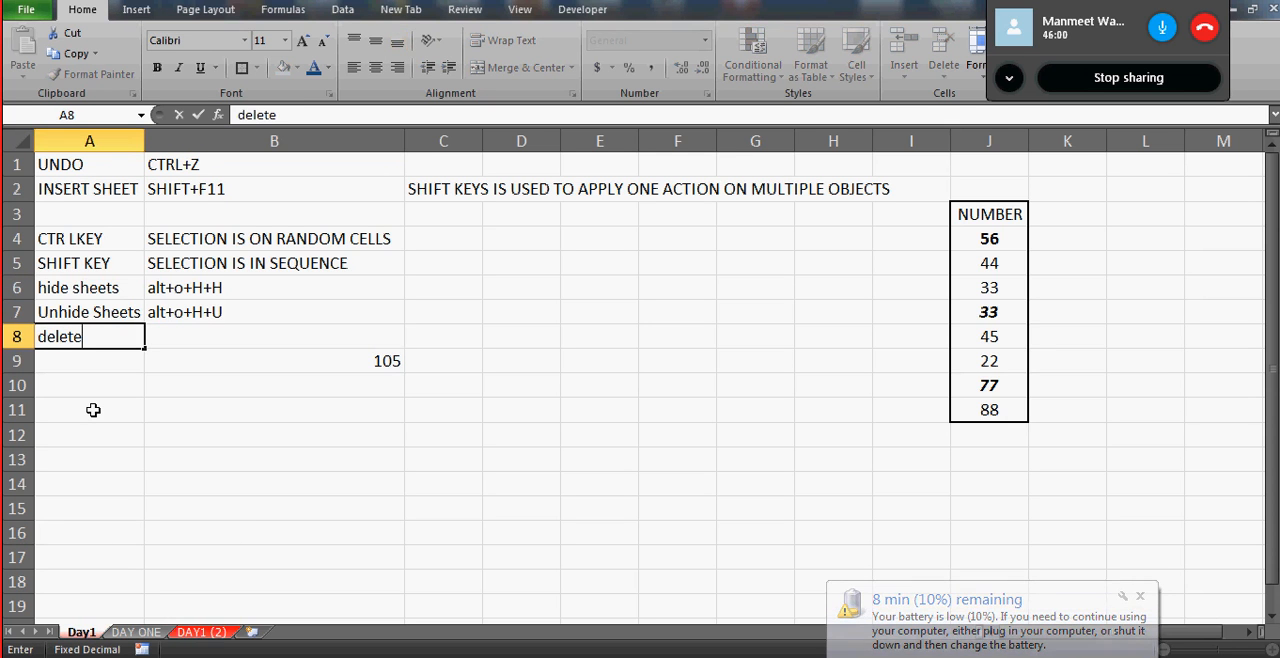
type(" sheets")
key("Return")
key("Up")
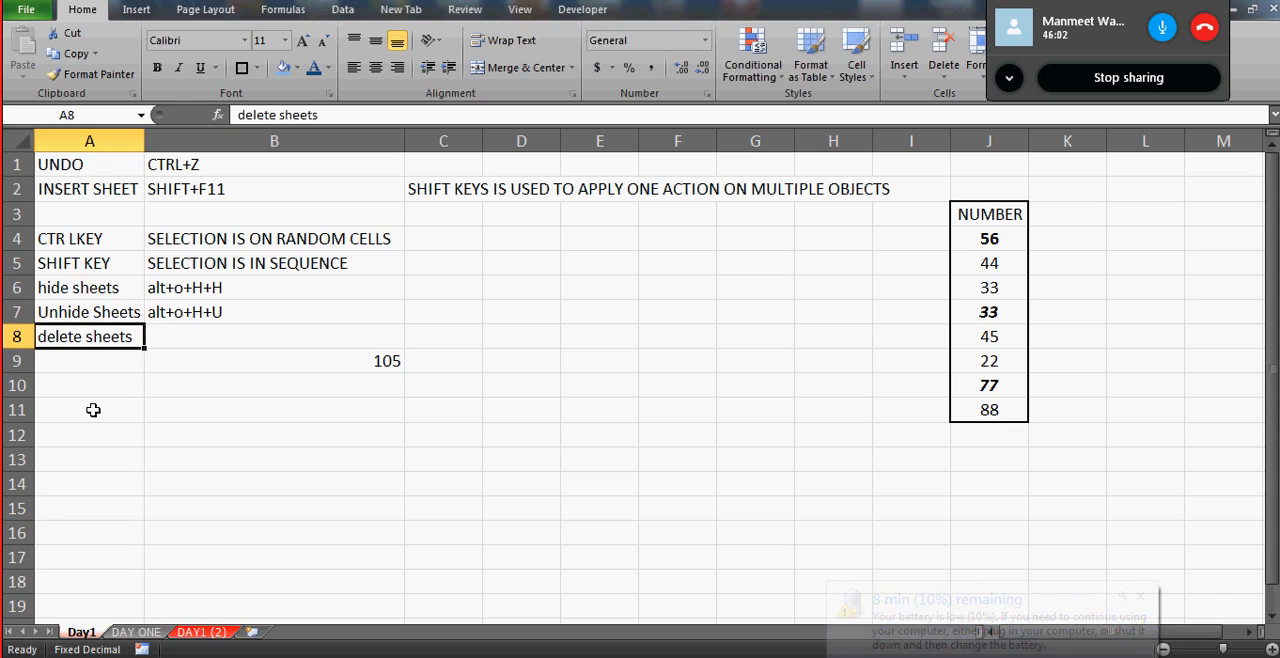
- Enter the shortcut note alt+e+l in cell B8, beside the delete sheets label
key("Right")
type("alt")
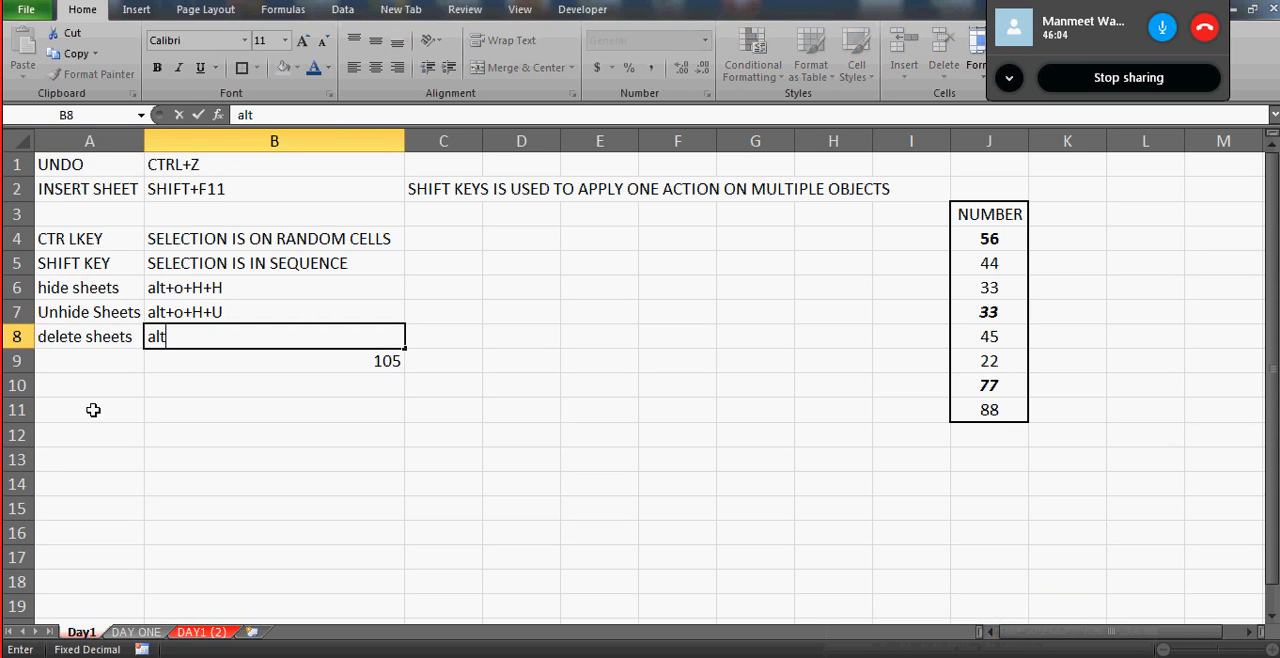
type("+e+l")
key("Return")
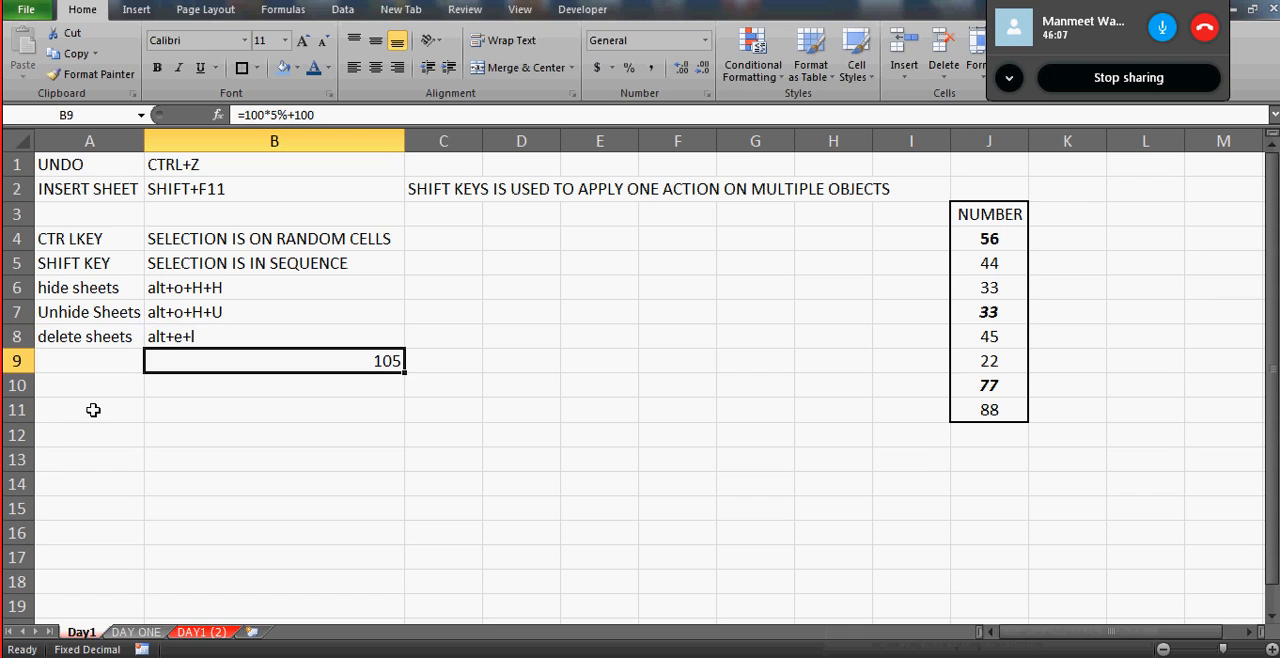
- Delete the DAY ONE worksheet and move the Day1 sheet after DAY1 (2)
left_click(152, 632)
key("alt+e")
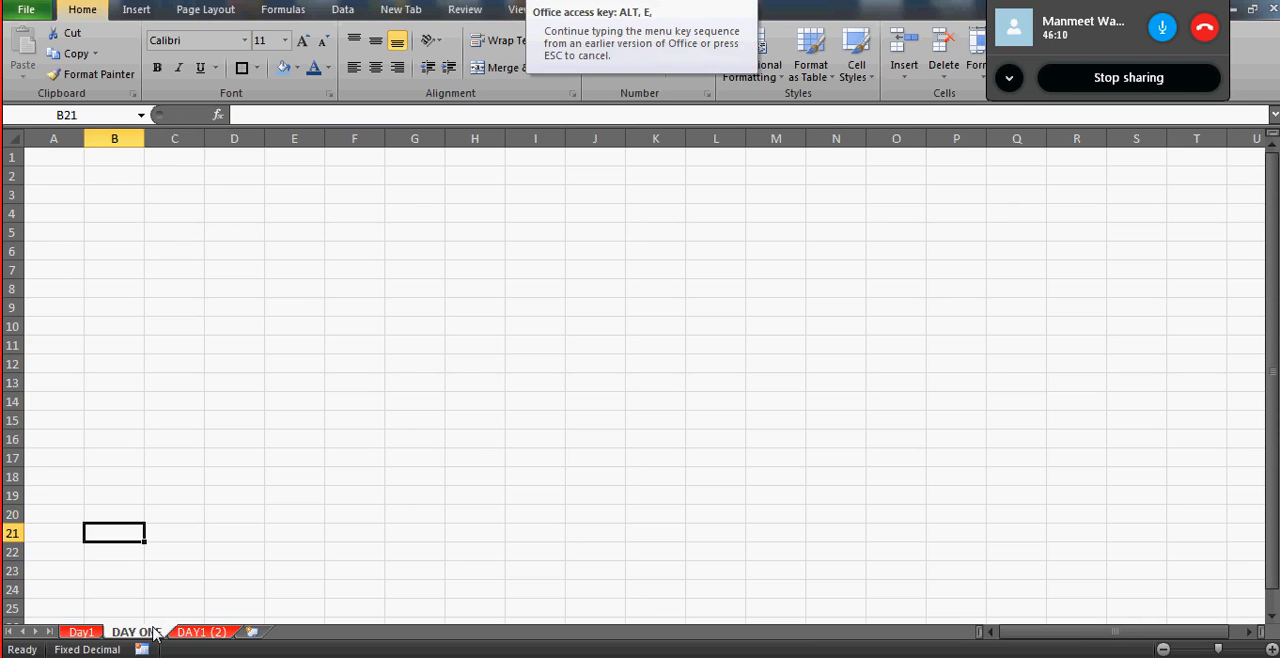
key("l")
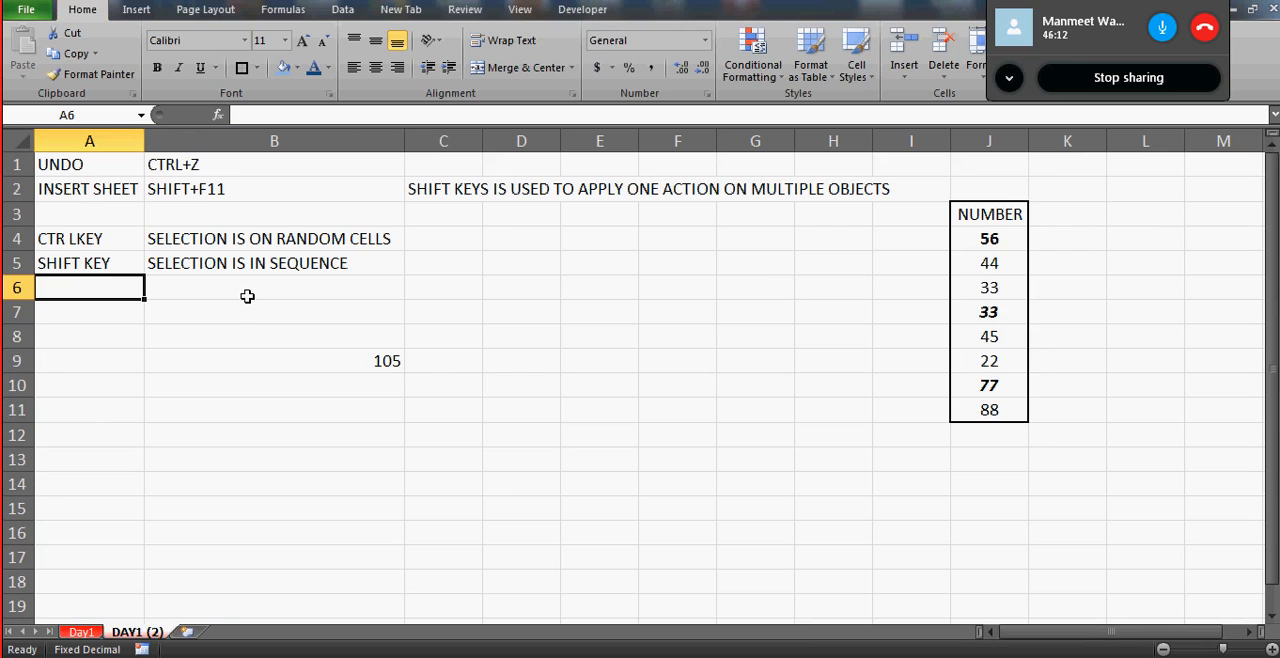
left_click_drag(82, 633, 148, 628)
- Change the shortcut note in cell B8 of the Day1 sheet to alt+e+L with a capital L
left_click(204, 337)
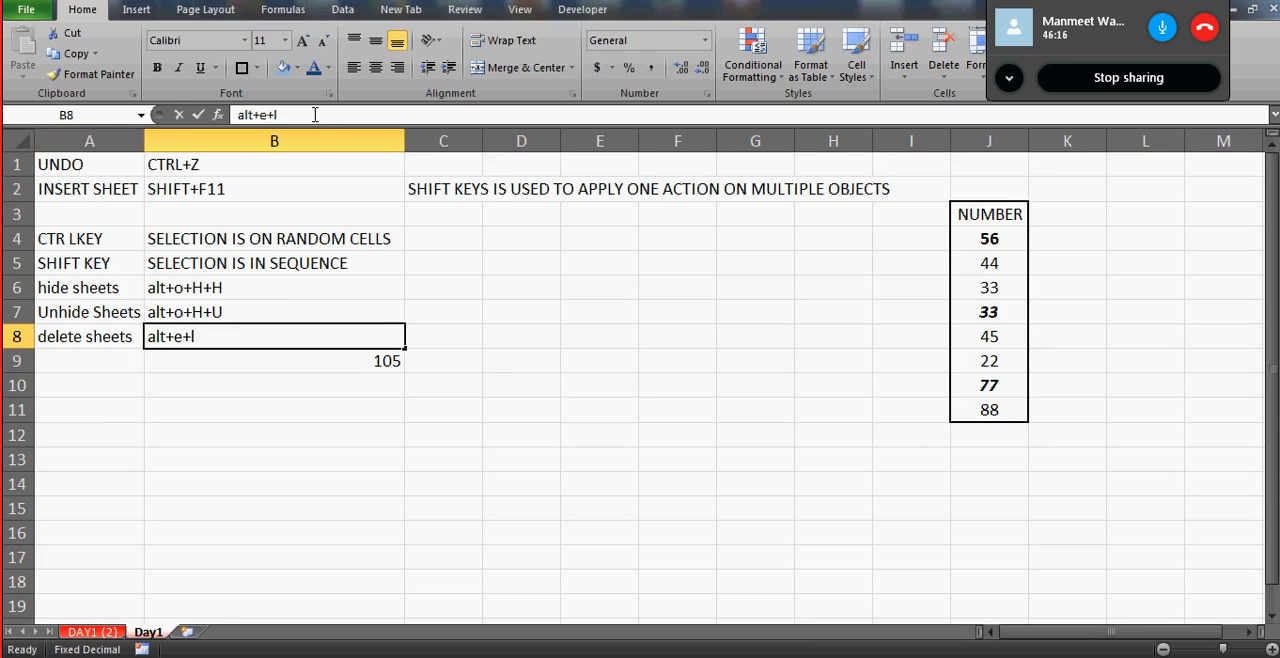
left_click(315, 115)
key("BackSpace")
key("Caps_Lock")
type("L")
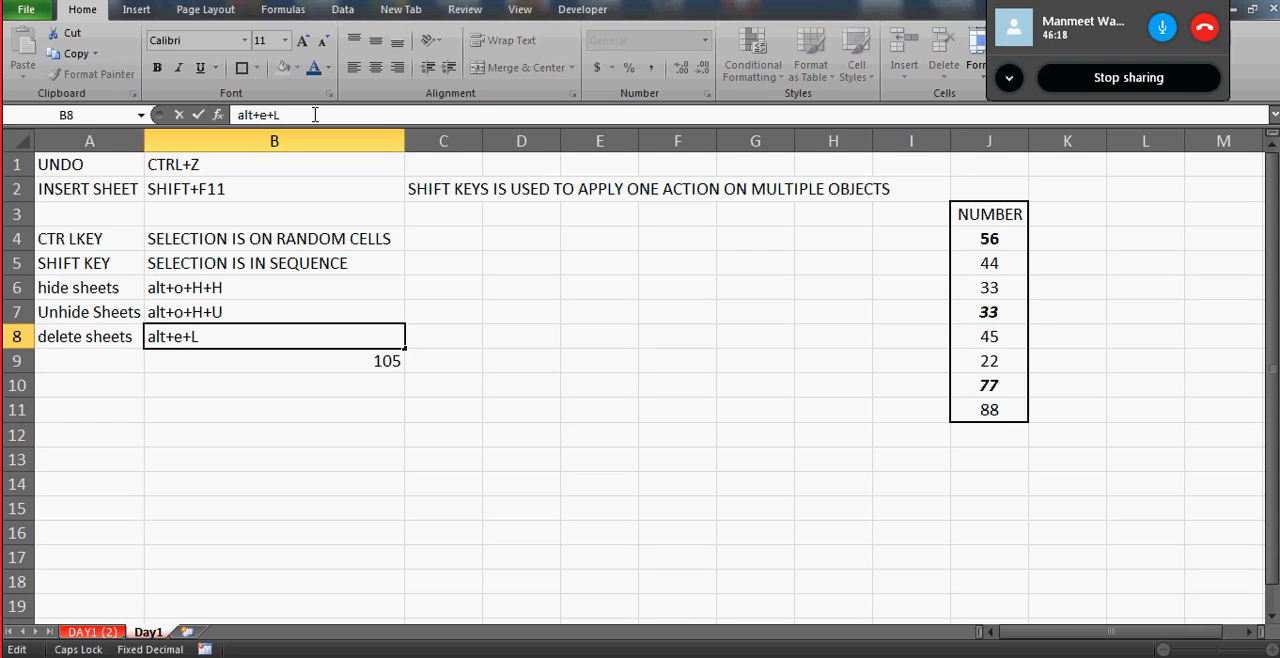
key("Return")
key("Up")
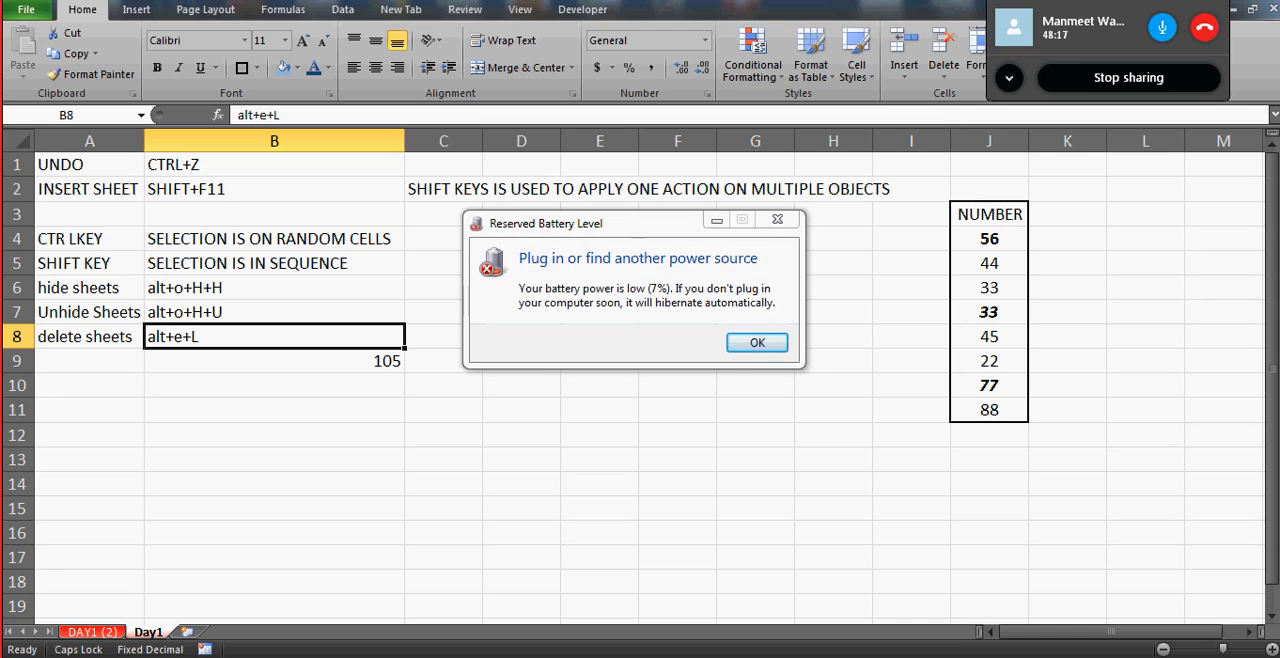
- Dismiss the low-battery warning and select cell B11 on the Day1 sheet
key("Return")
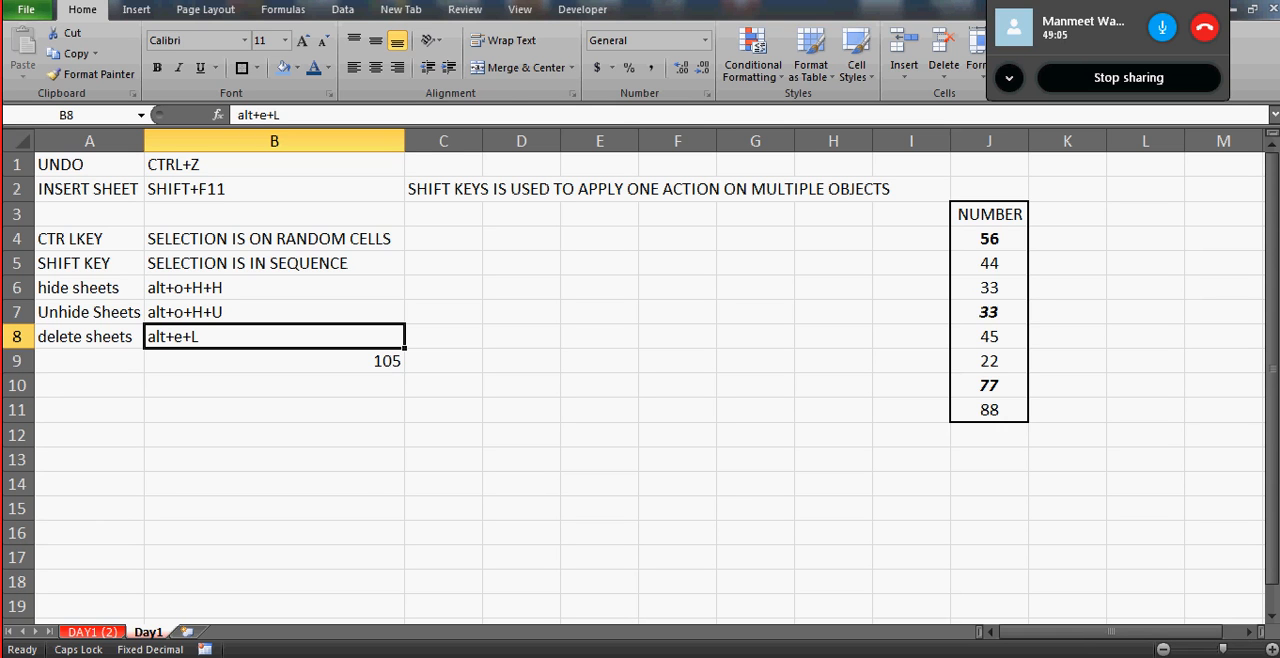
left_click(1277, 656)
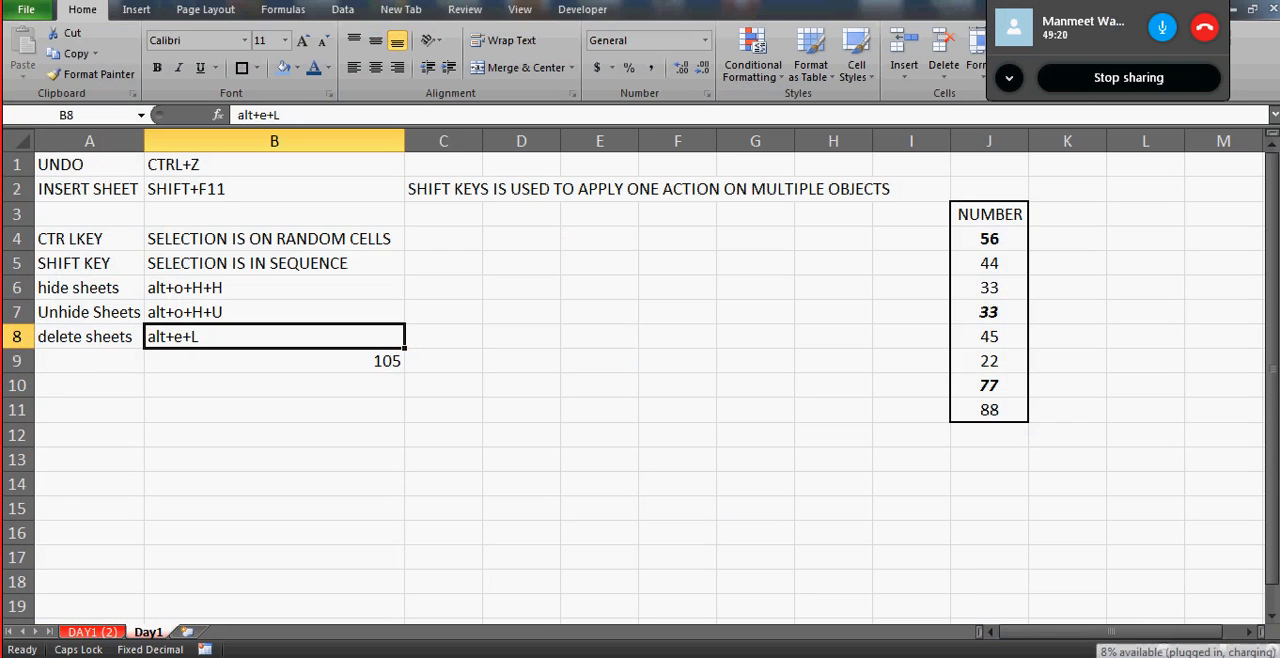
left_click(343, 415)
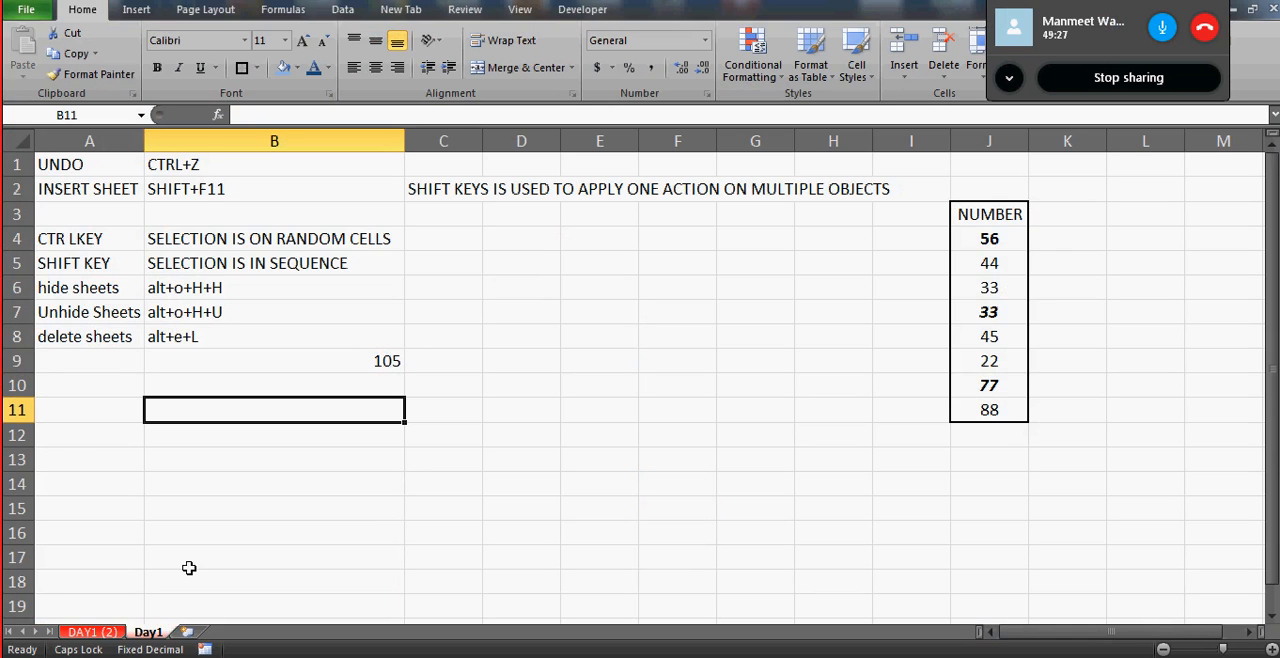
- Move the DAY1 (2) worksheet after the Day1 sheet
left_click(93, 633)
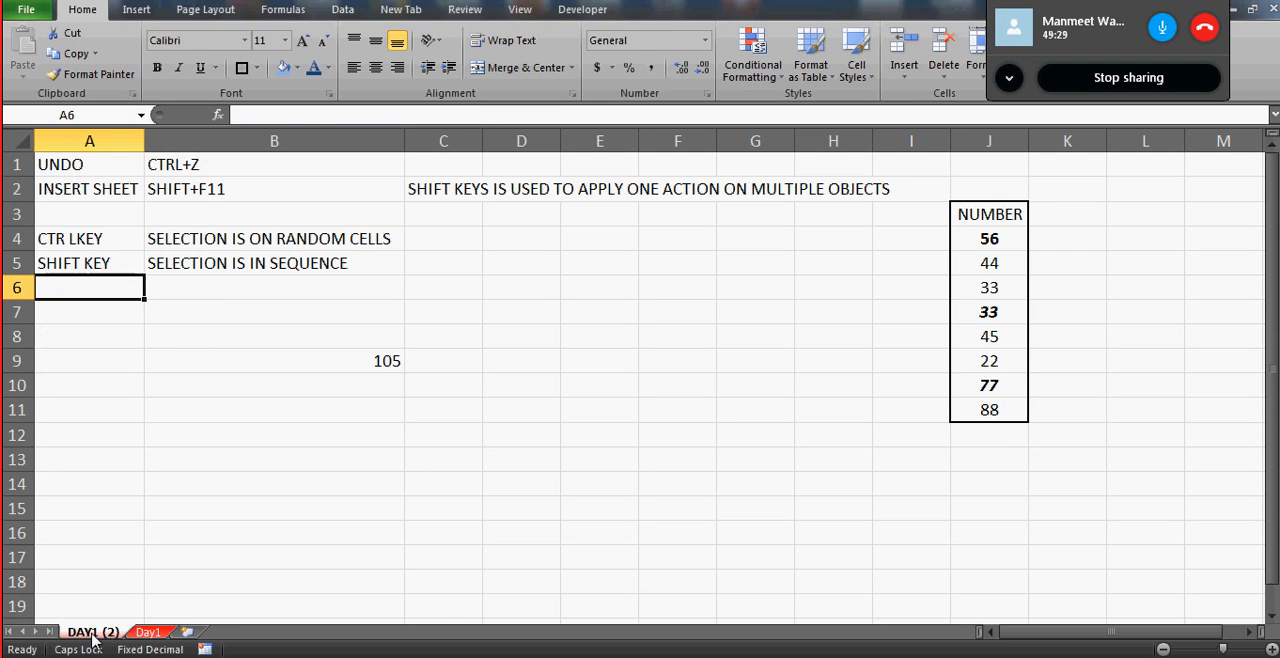
left_click(147, 633)
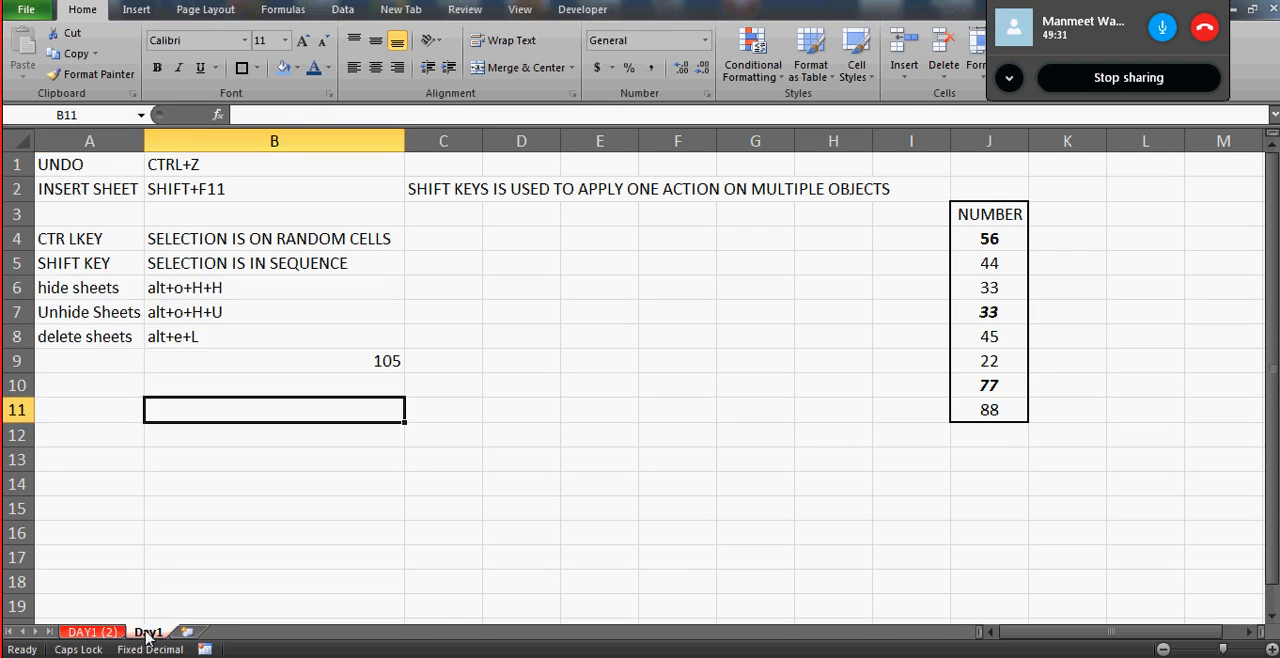
left_click(88, 633)
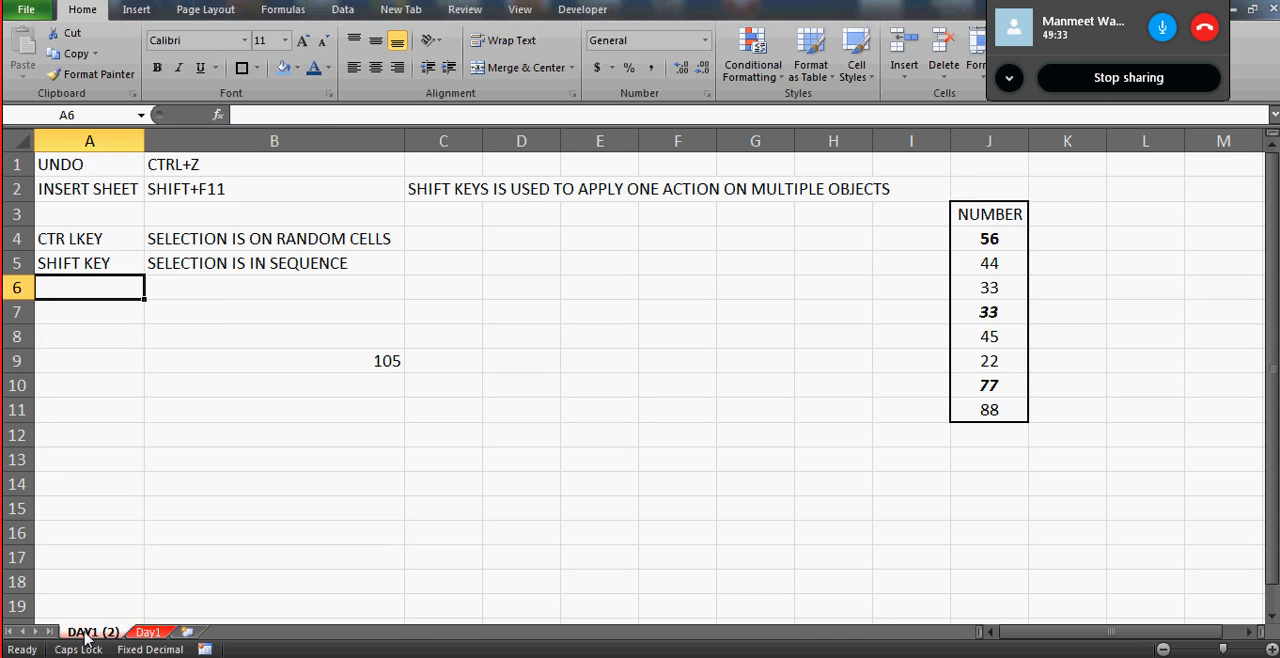
left_click_drag(85, 634, 175, 635)
left_click_drag(94, 621, 108, 637)
left_click(146, 635)
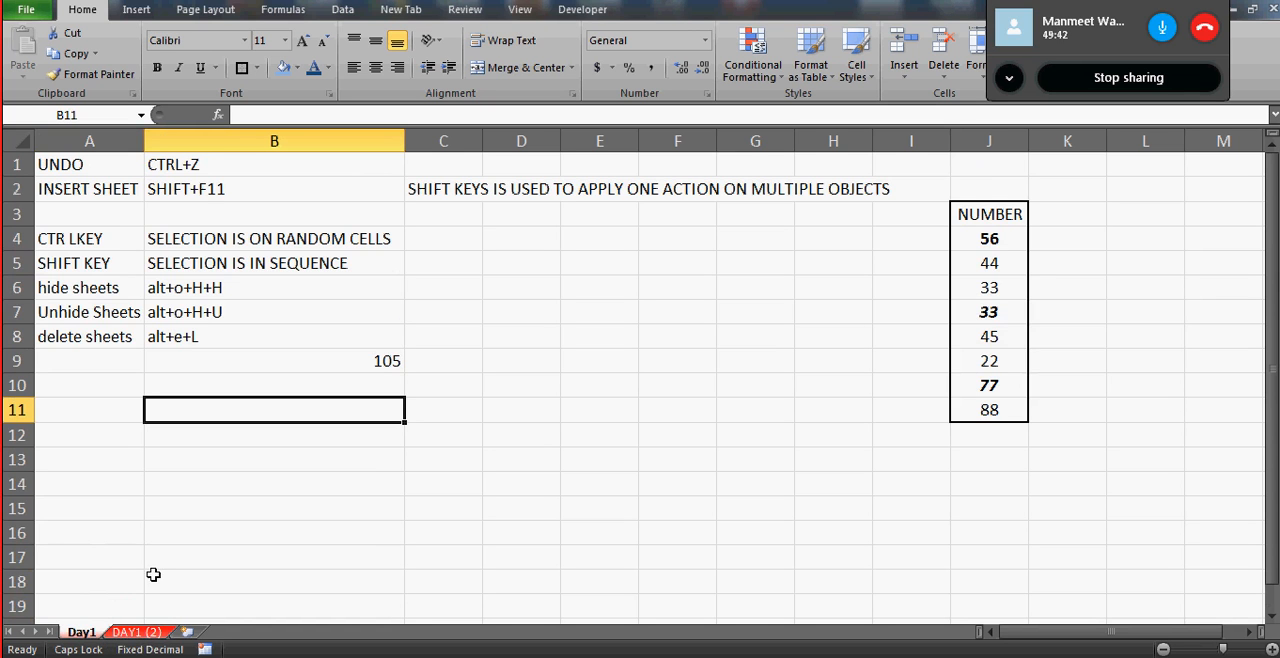
- Switch to the DAY1 (2) sheet, return to its first rows and select cell A8
left_click(147, 633)
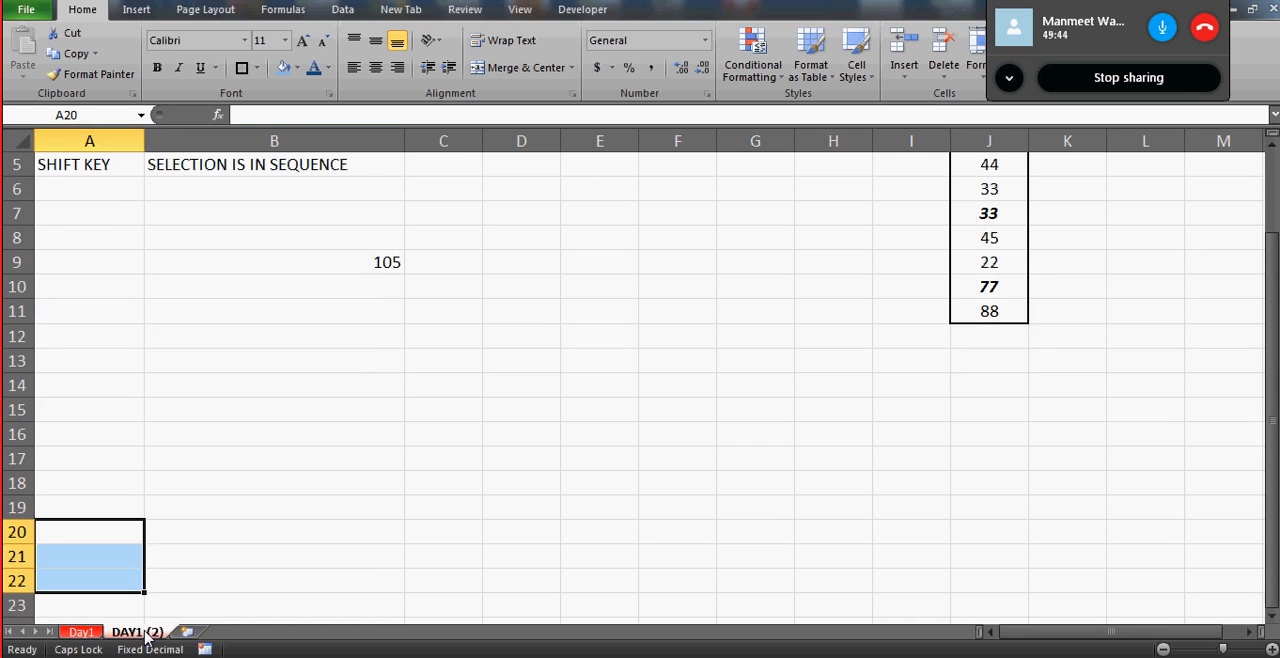
left_click(122, 345)
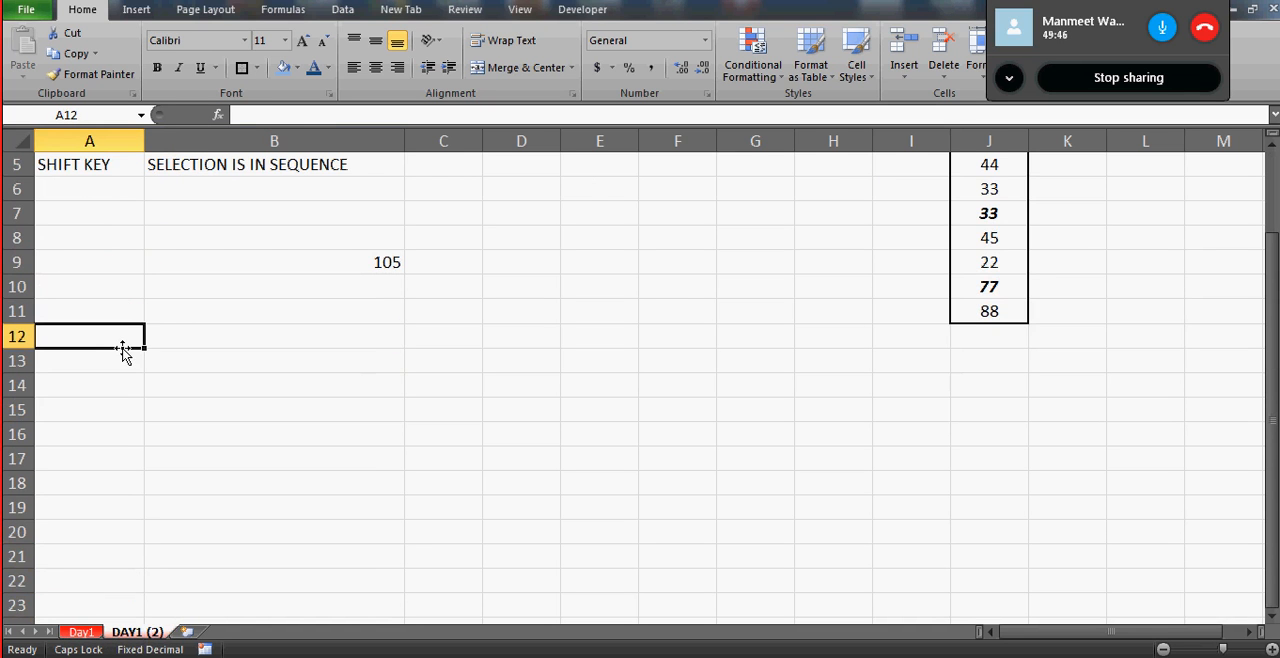
key("ctrl+Up")
key("ctrl+Home")
left_click(122, 345)
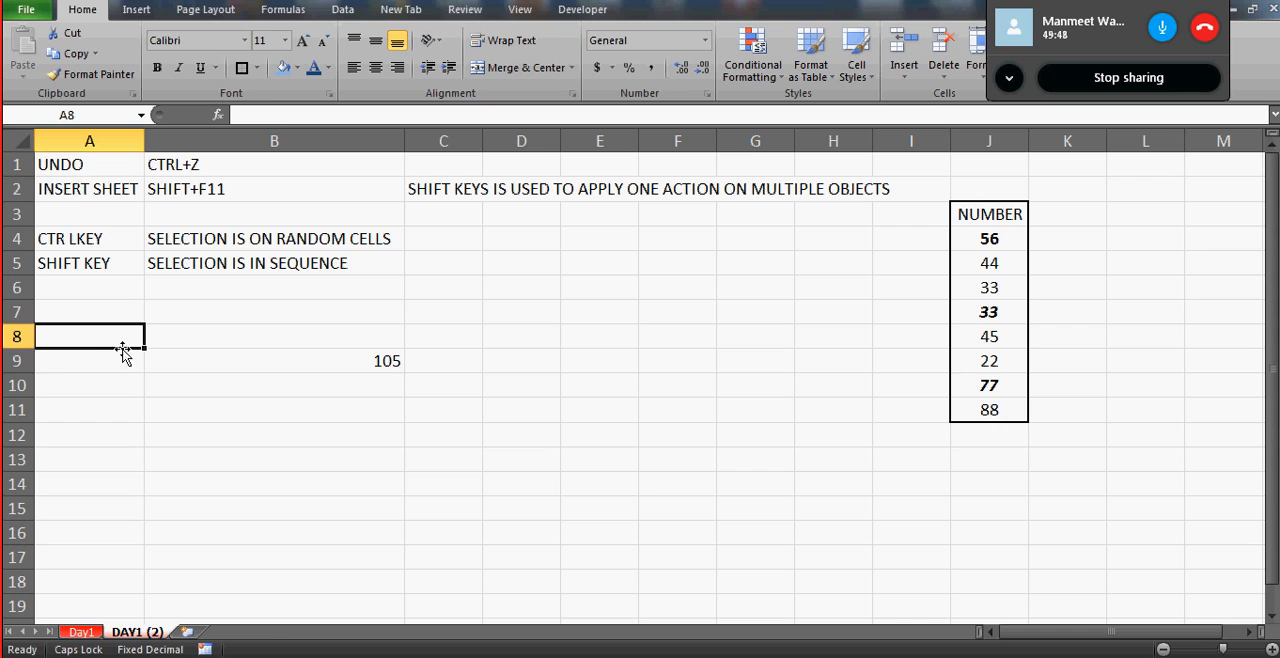
- Copy the DAY1 (2) worksheet into a new workbook, keeping the original in Day 1.xlsx
right_click(142, 632)
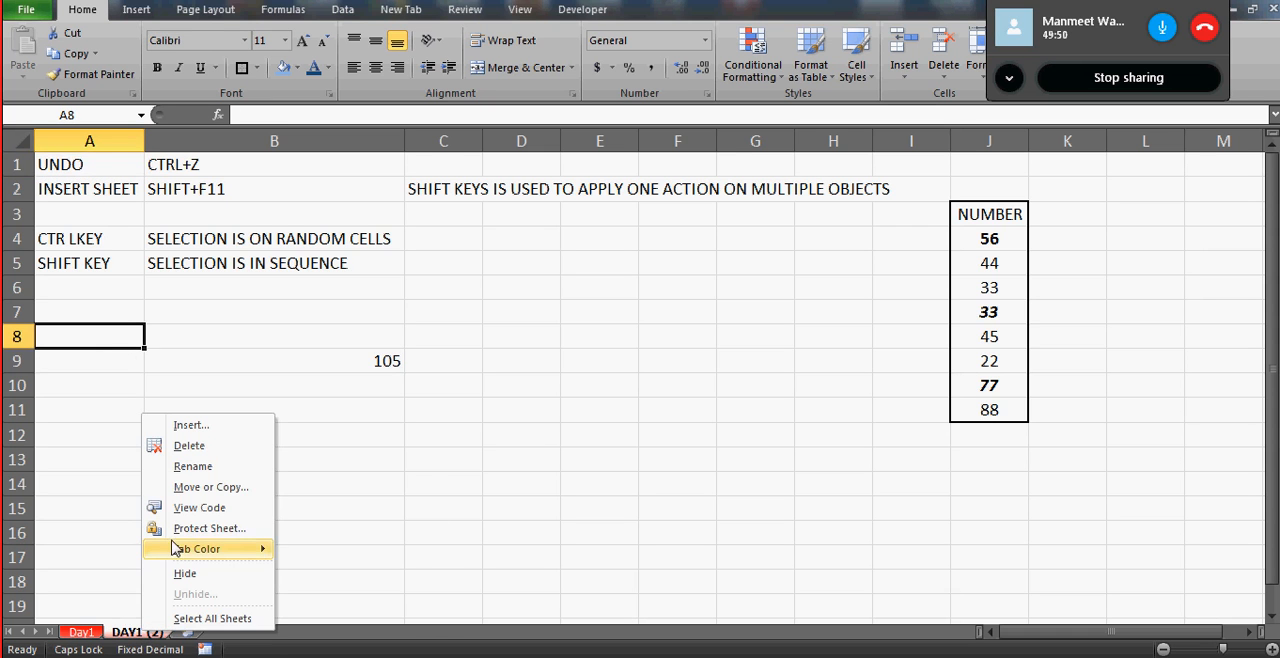
left_click(186, 489)
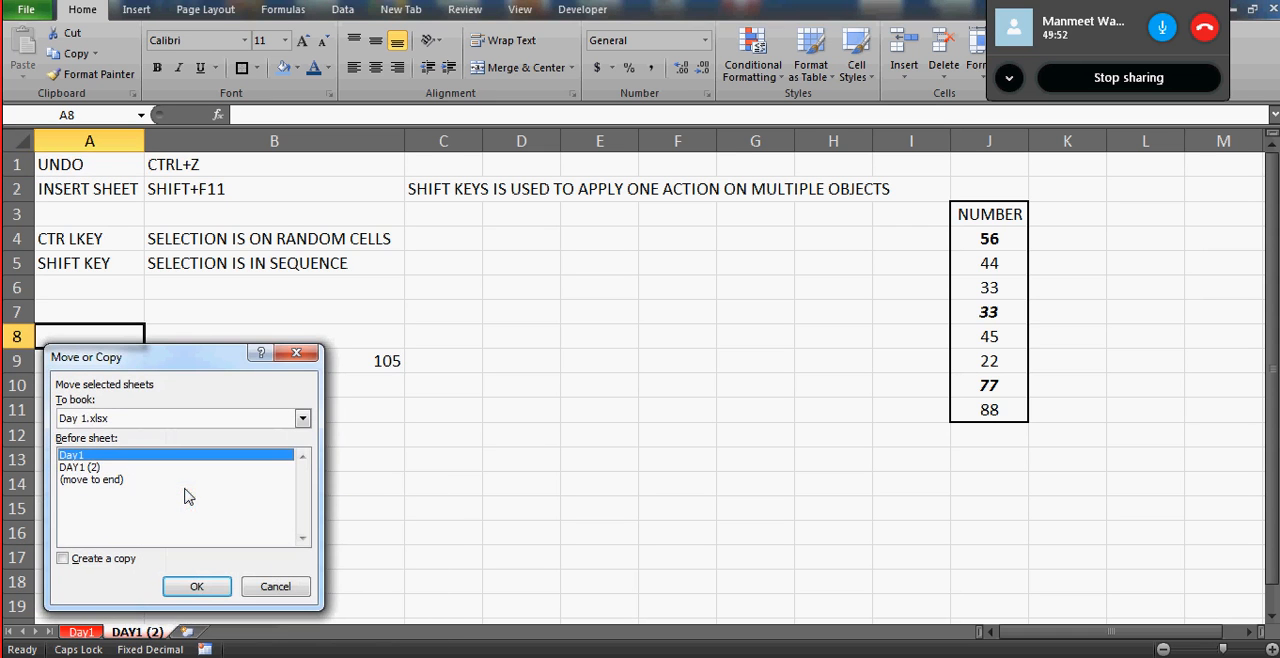
left_click_drag(168, 366, 405, 281)
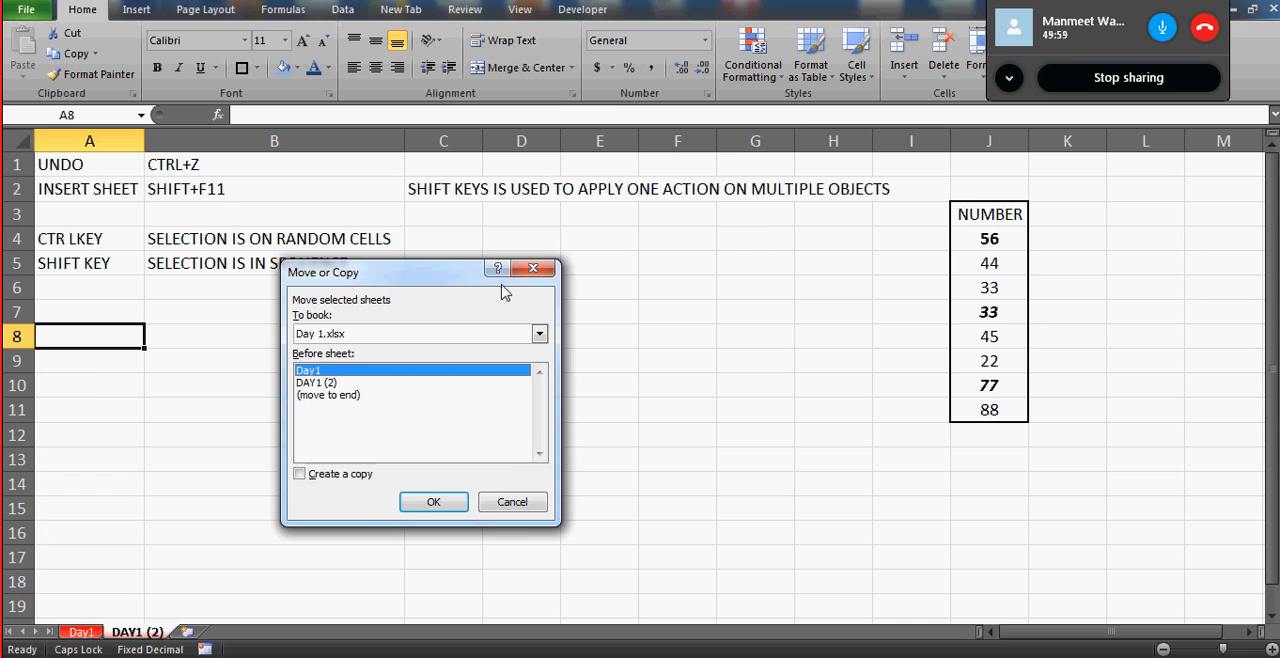
left_click(539, 335)
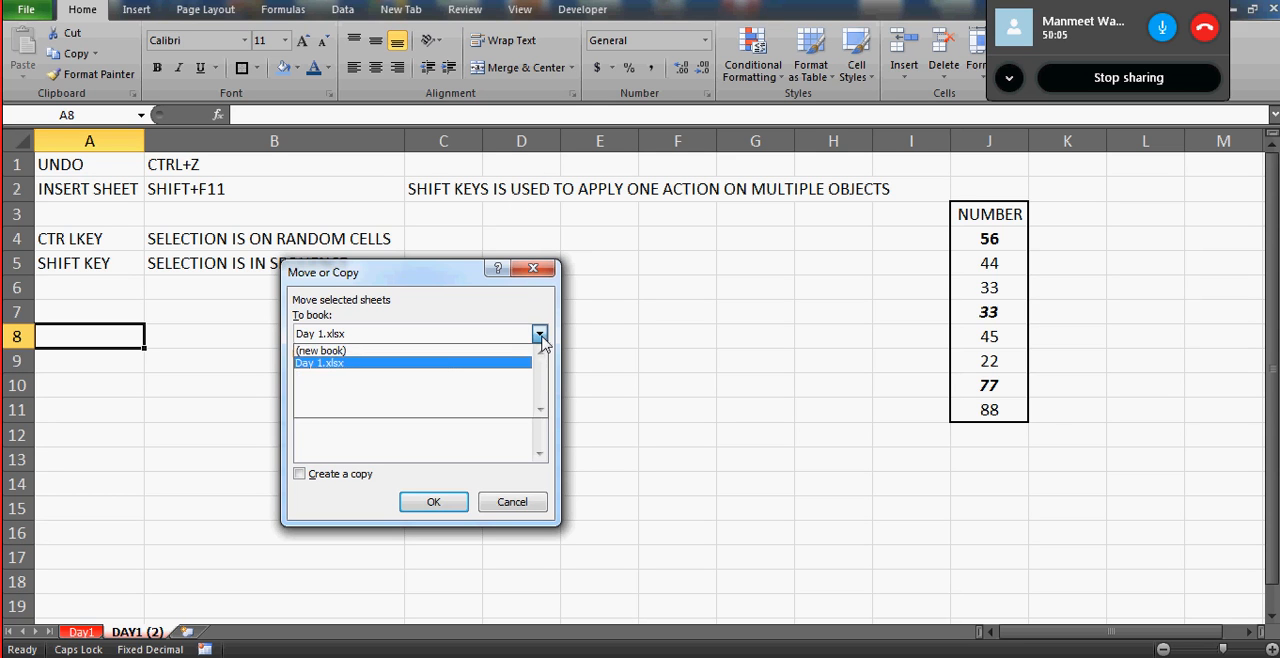
left_click(434, 351)
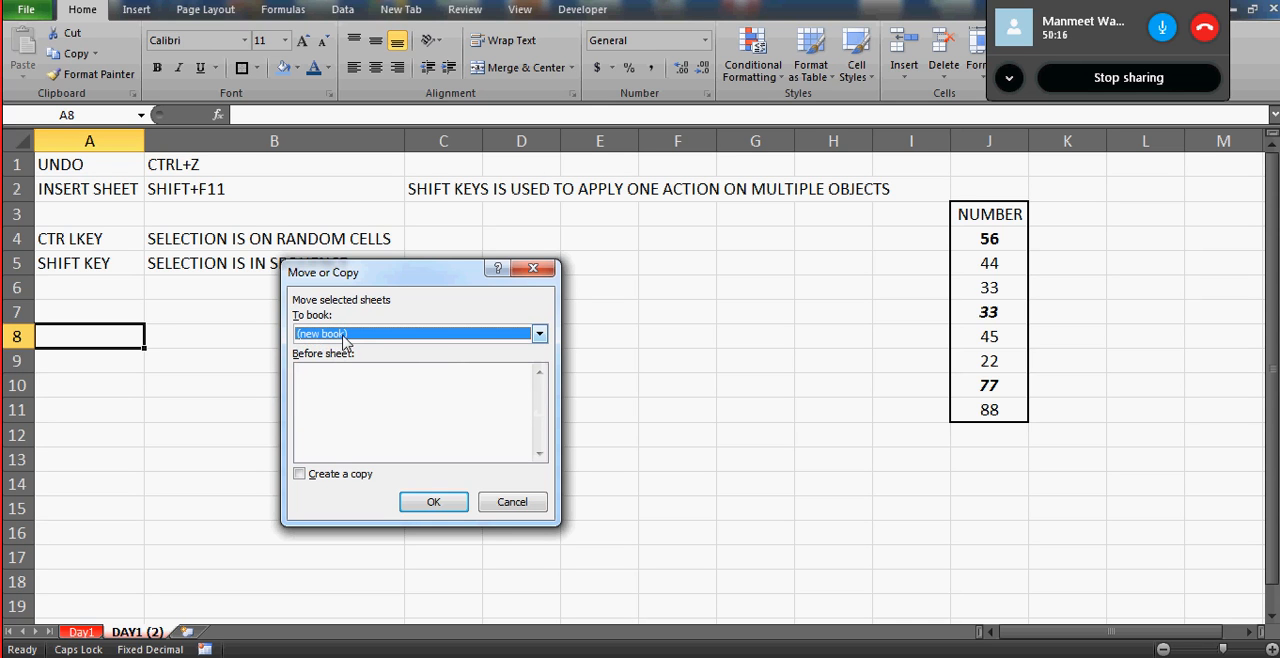
left_click(304, 476)
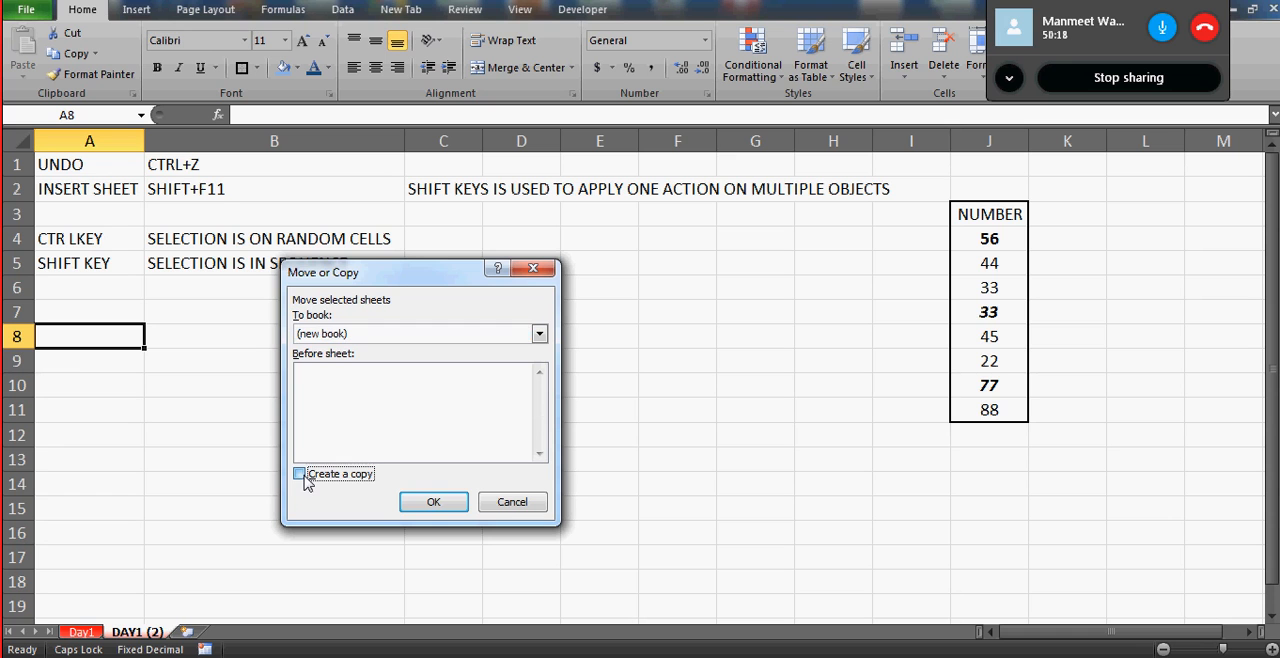
left_click(431, 501)
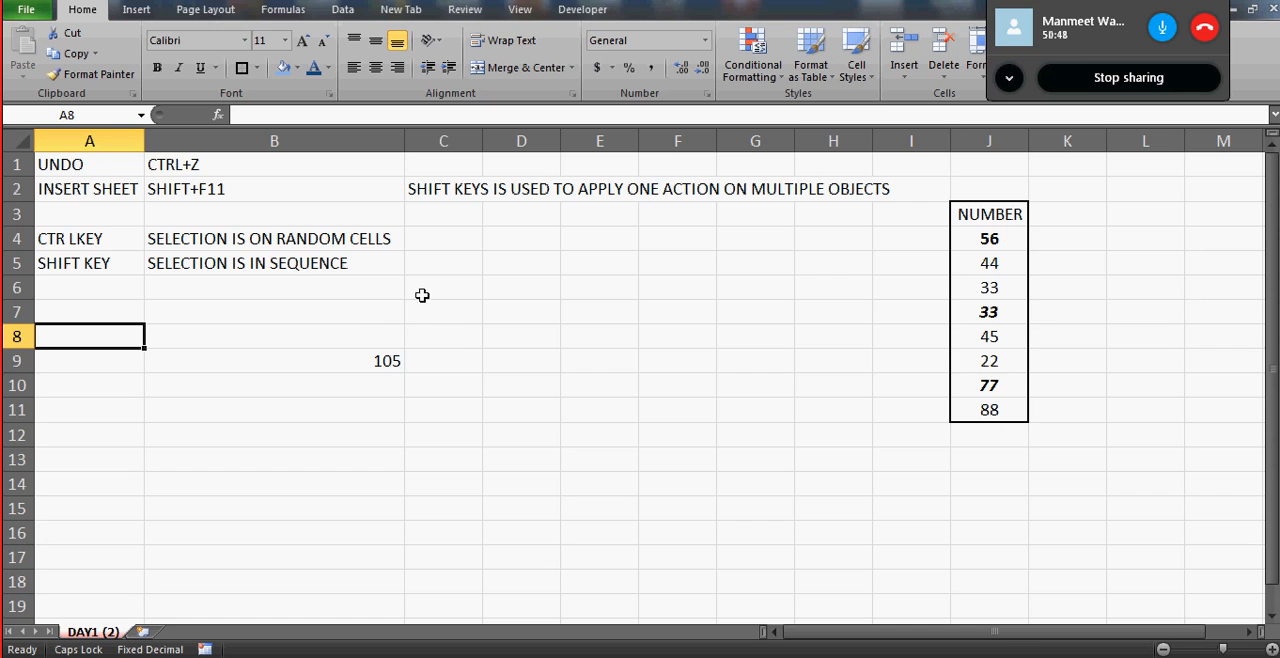
- Examine the copied DAY1 (2) sheet in the new workbook, checking its full cell range and column A
key("ctrl+a")
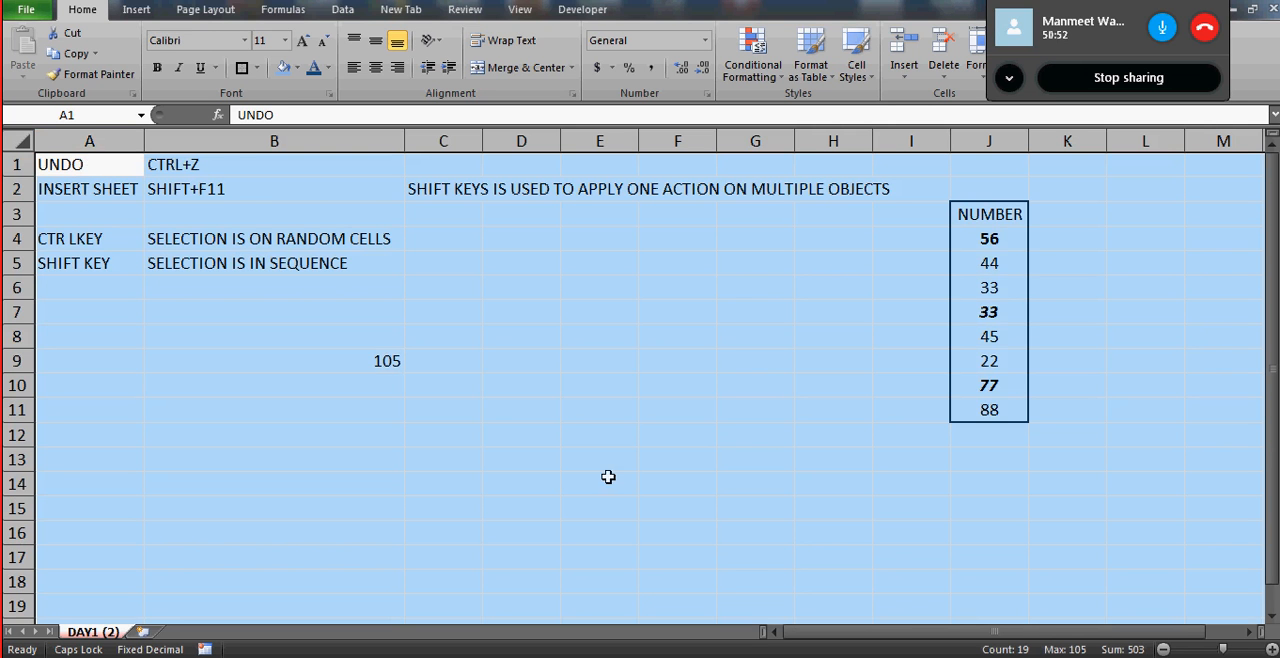
left_click(549, 438)
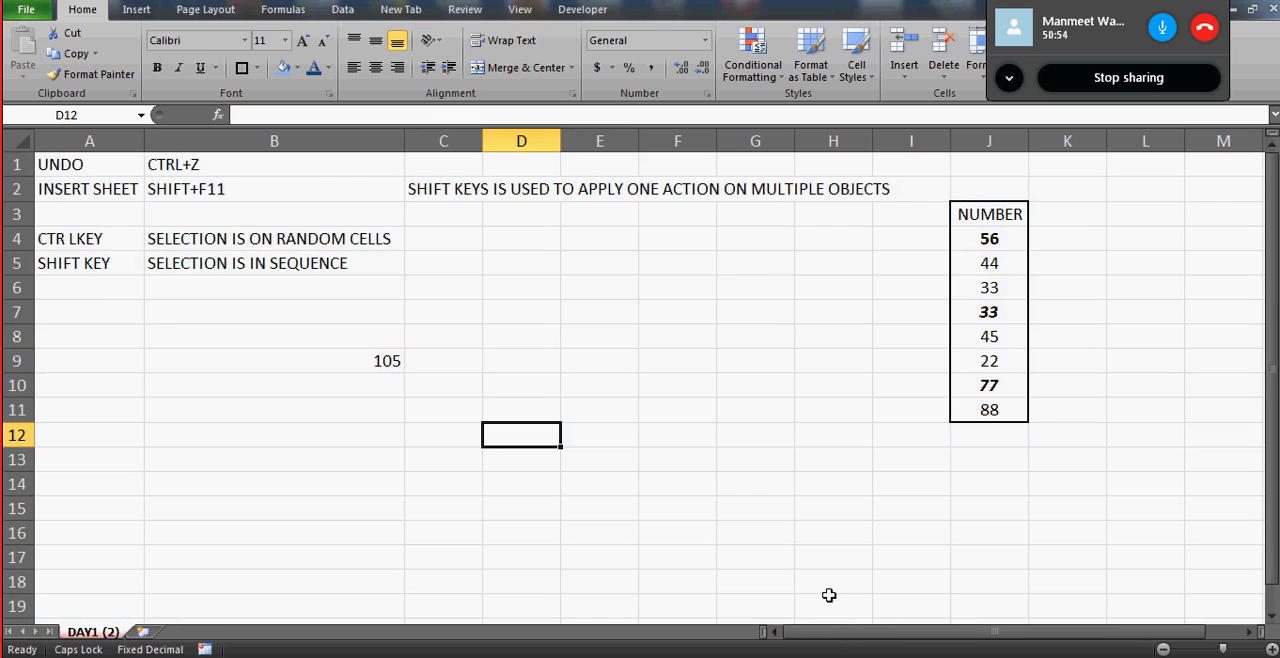
key("super+d")
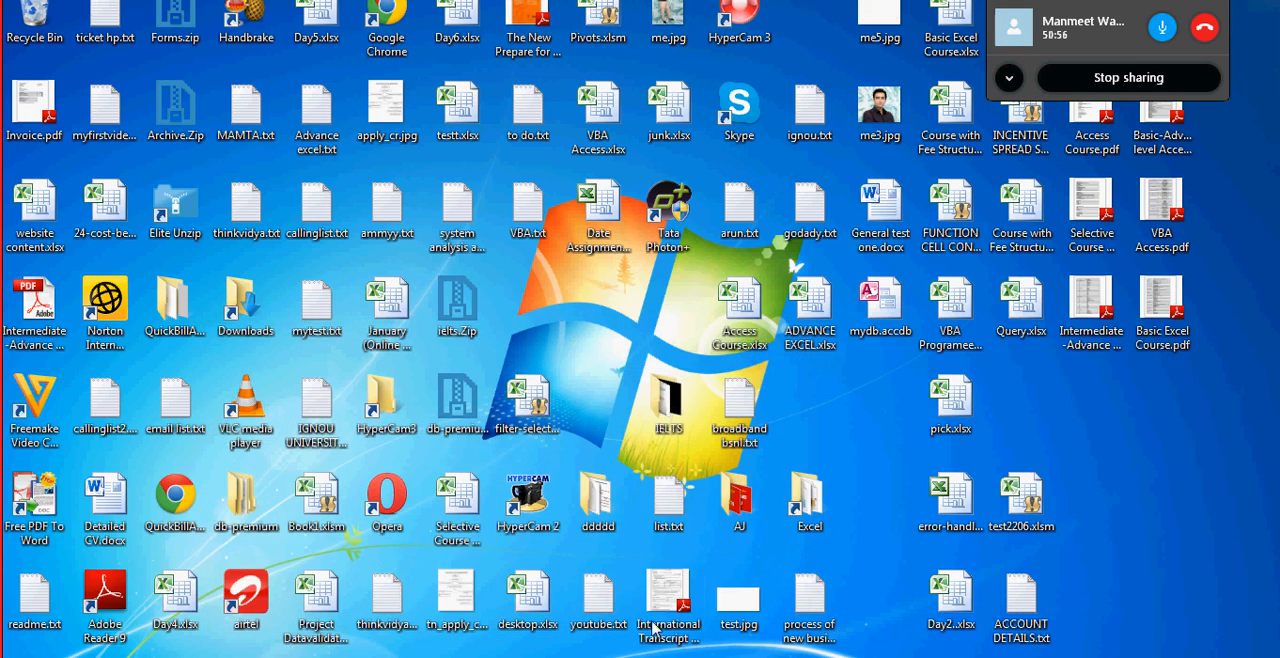
key("super+d")
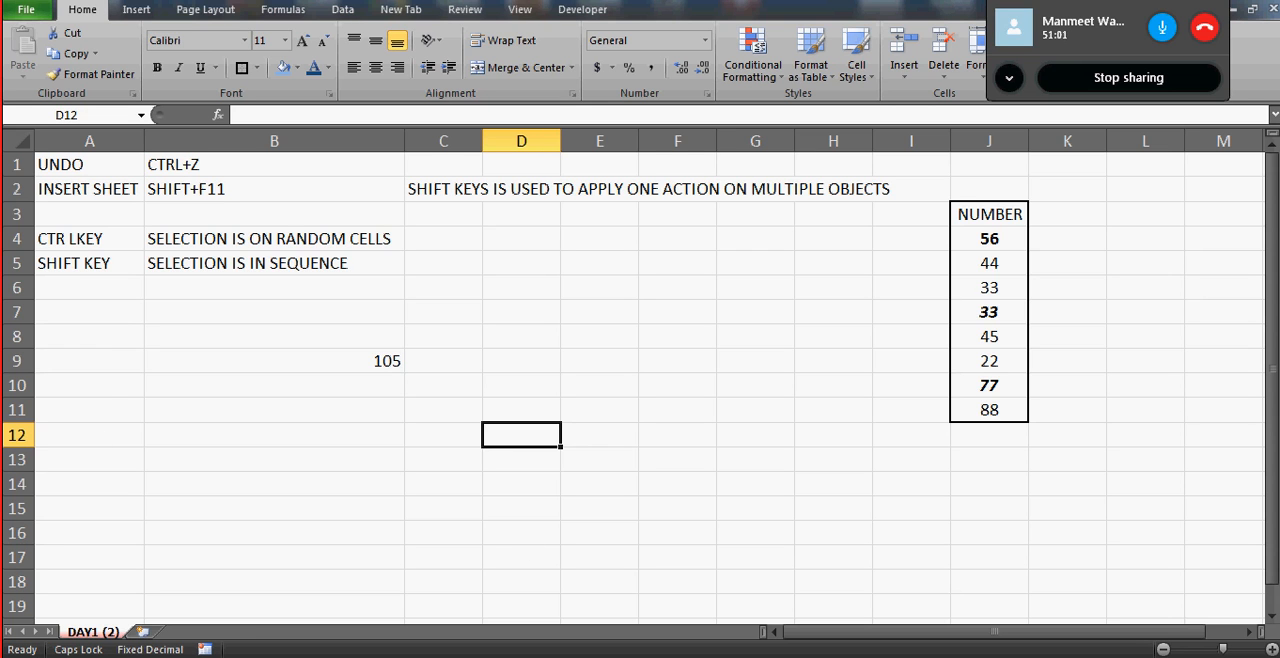
left_click(109, 380)
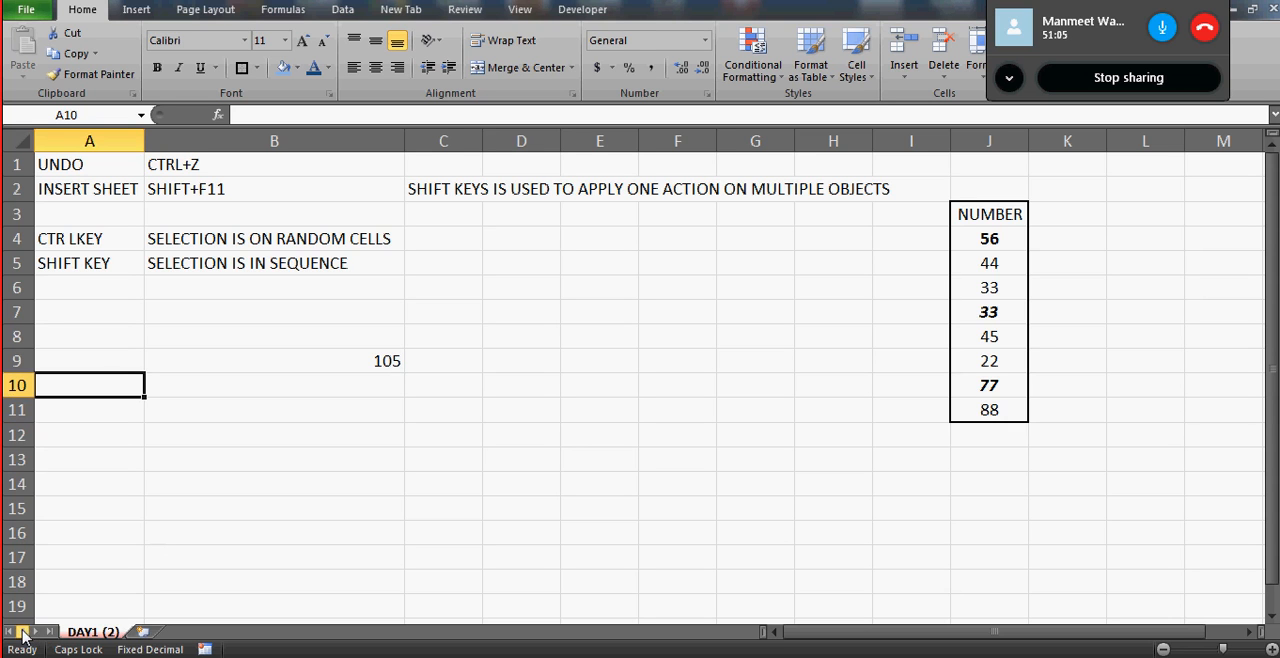
left_click(100, 582)
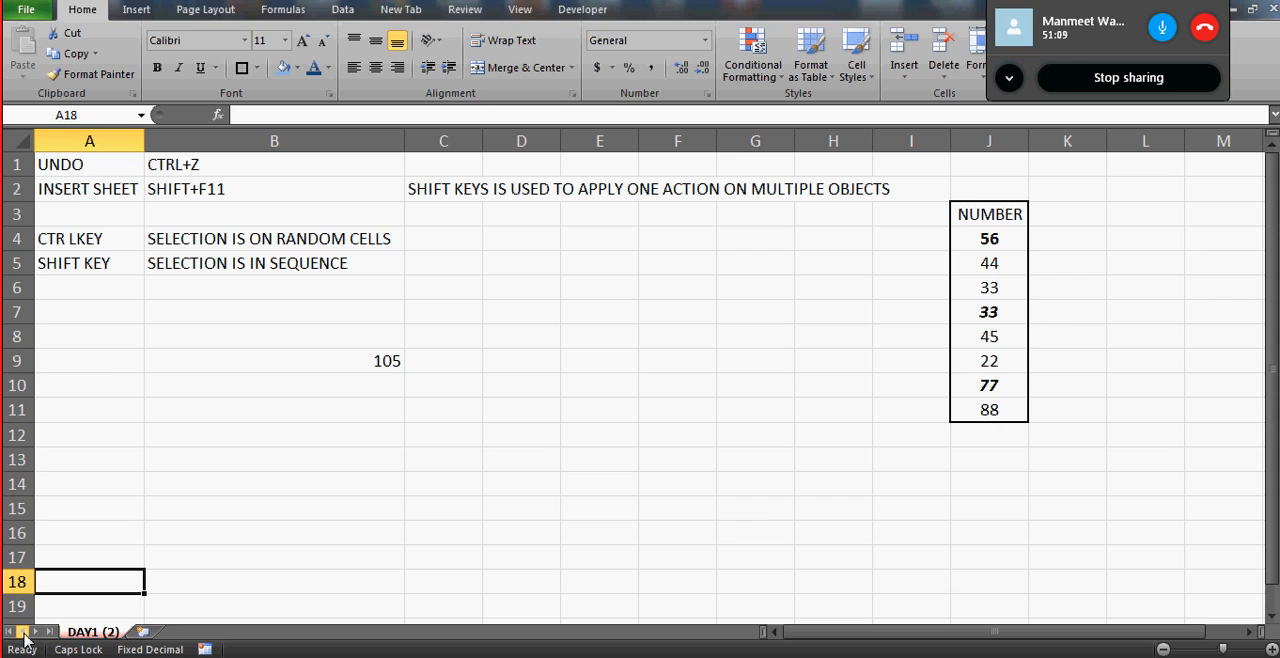
left_click(121, 487)
key("ctrl+Up")
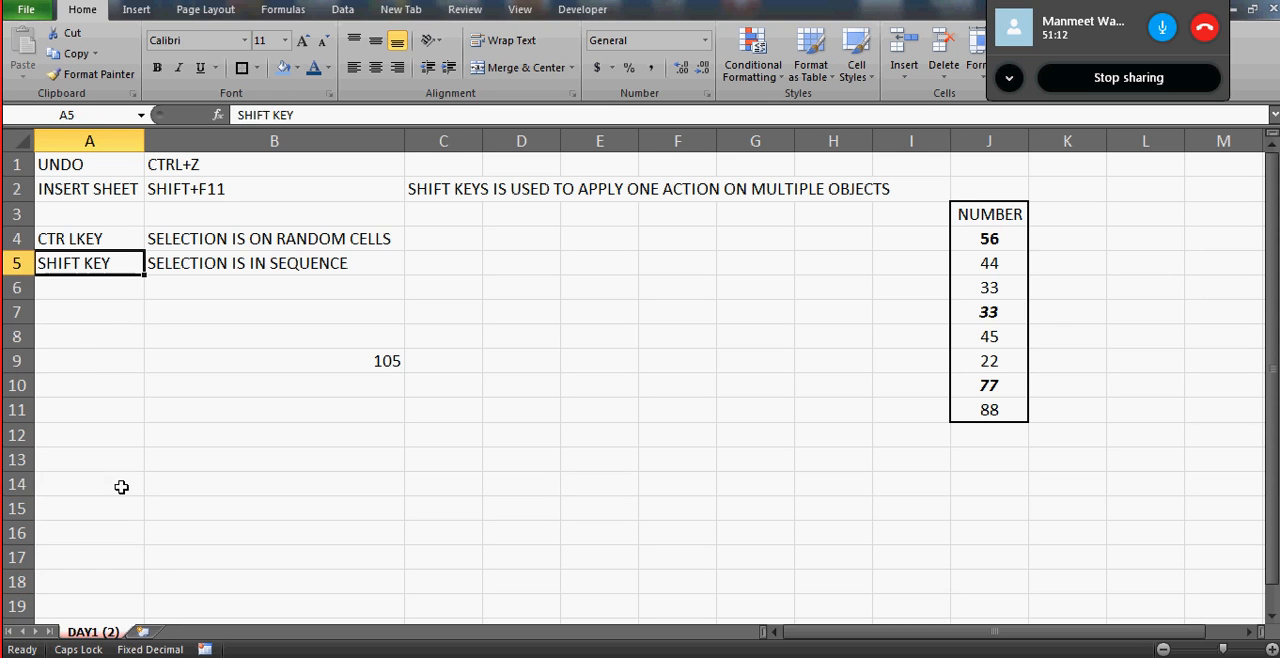
- Switch between the Day 1 workbook and the new workbook to compare their worksheets, ending on the Day1 sheet
left_click(765, 657)
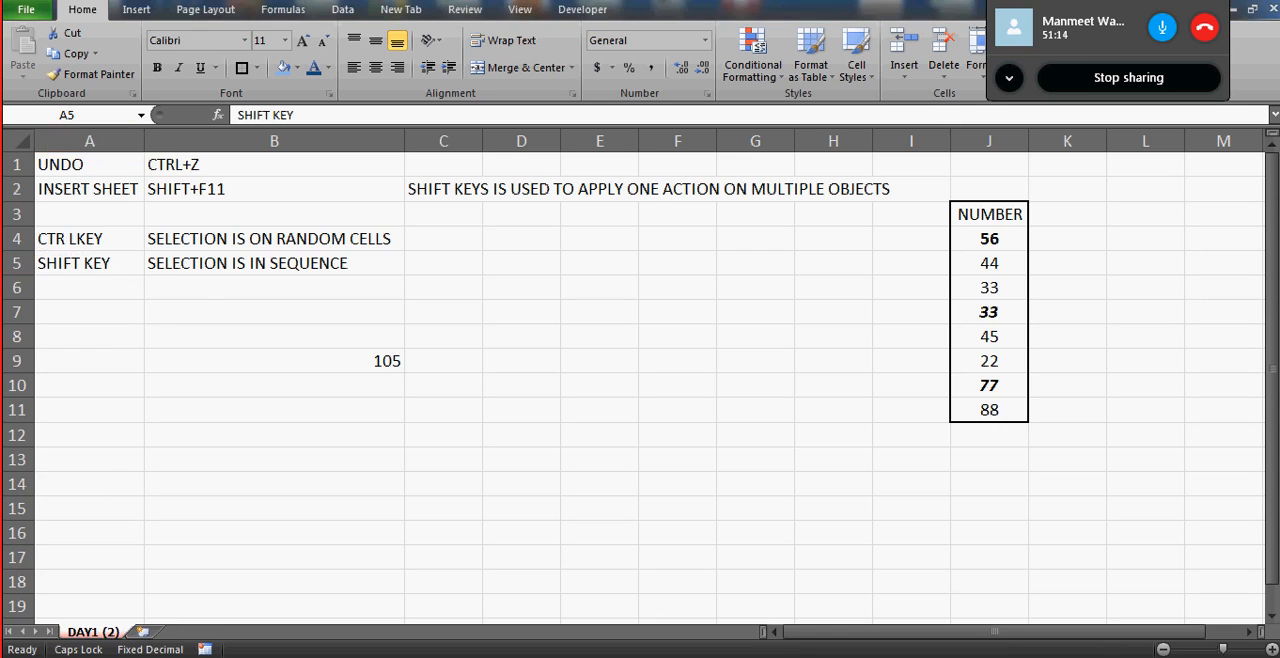
left_click(80, 632)
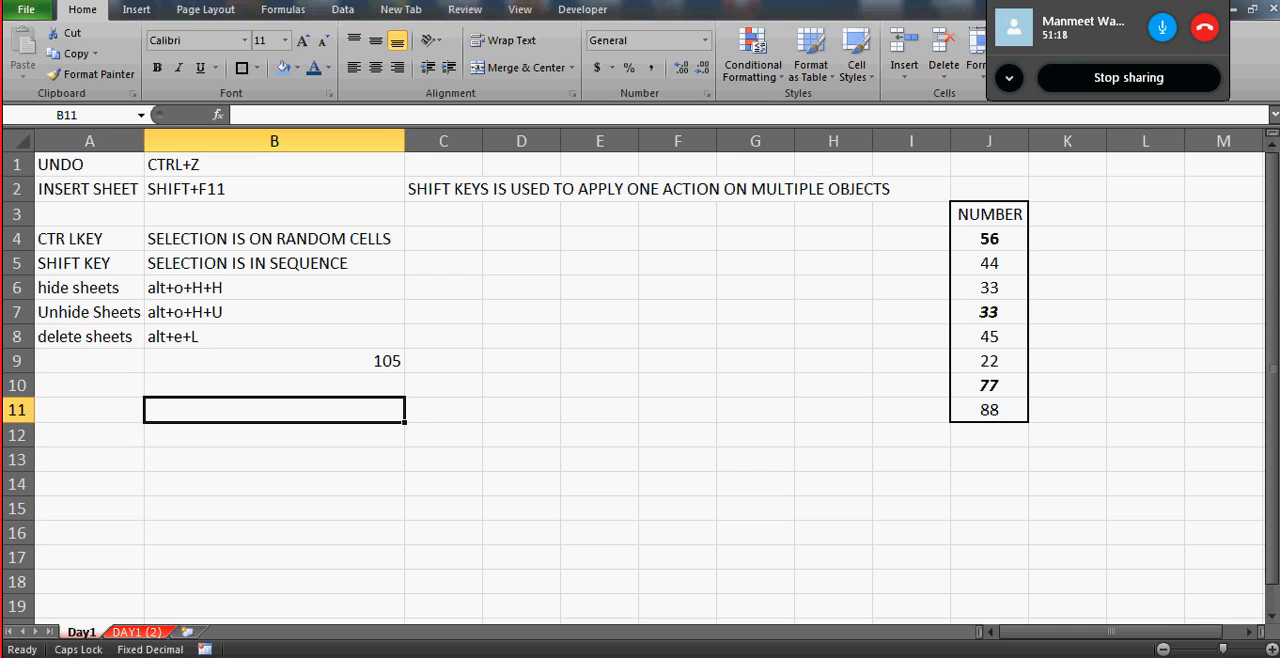
key("alt+o")
key("h")
key("h")
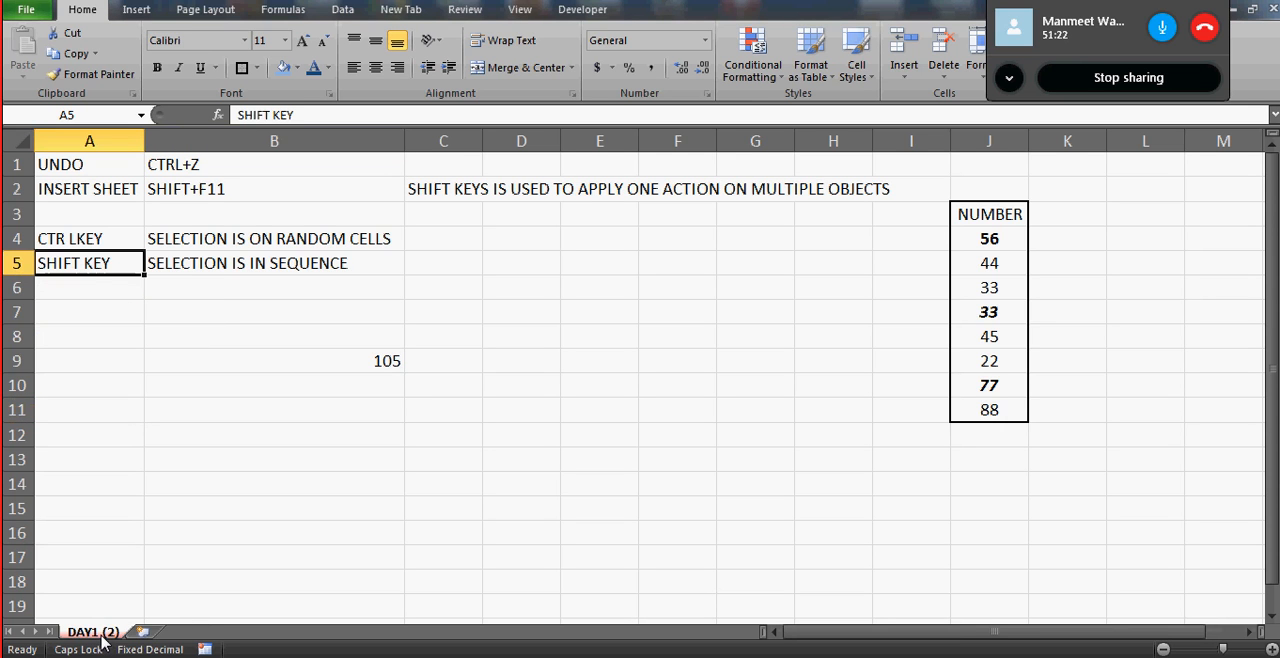
key("alt+o")
key("h")
key("u")
key("Return")
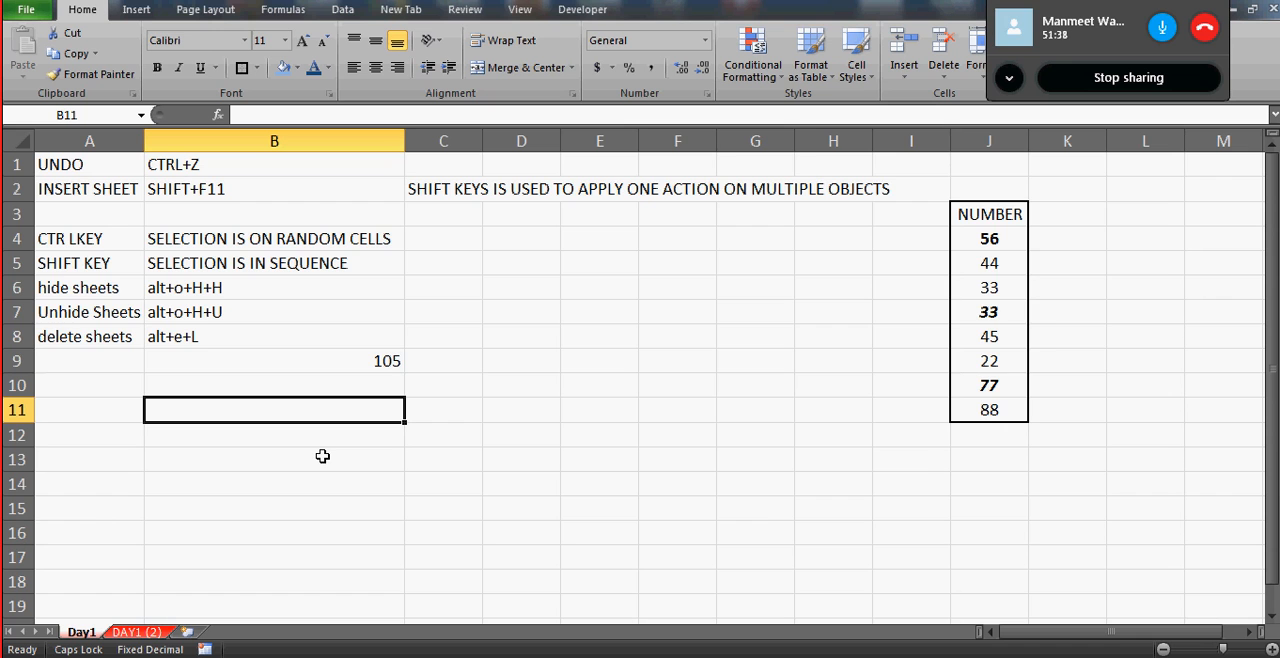
- Insert a new worksheet in Day 1.xlsx and fill A1:A7 with FSF, 2352, WF, DS, FSD, SG and XF
left_click(189, 633)
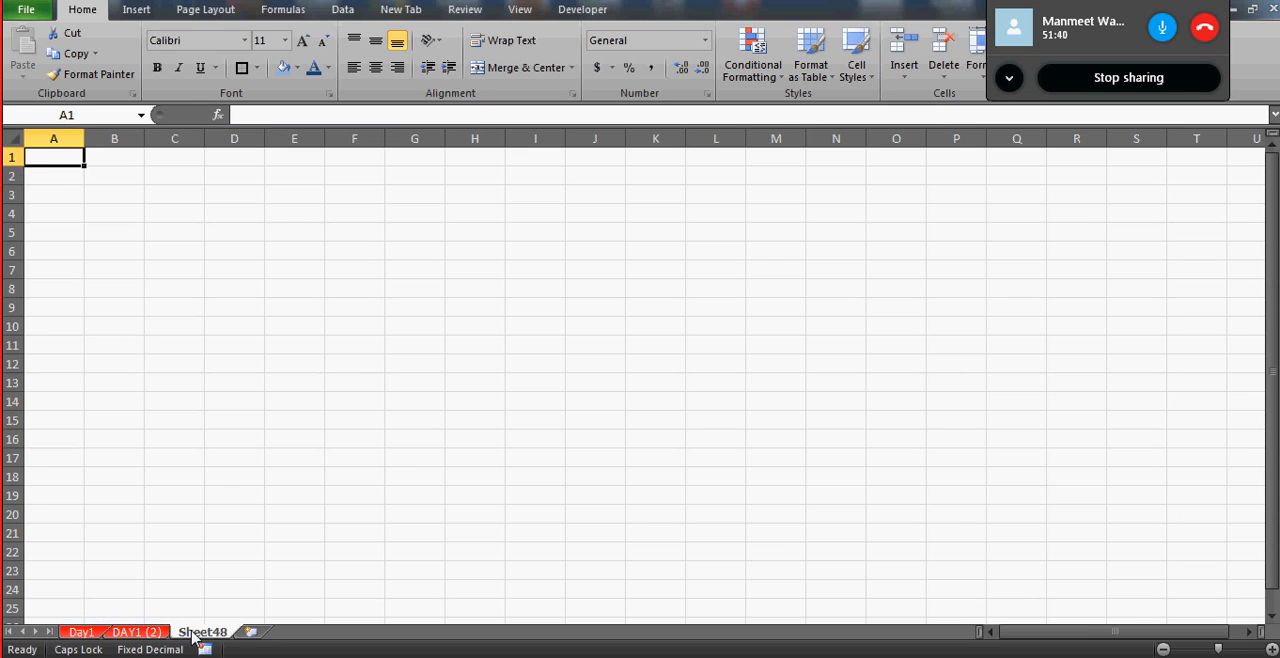
type("FSF")
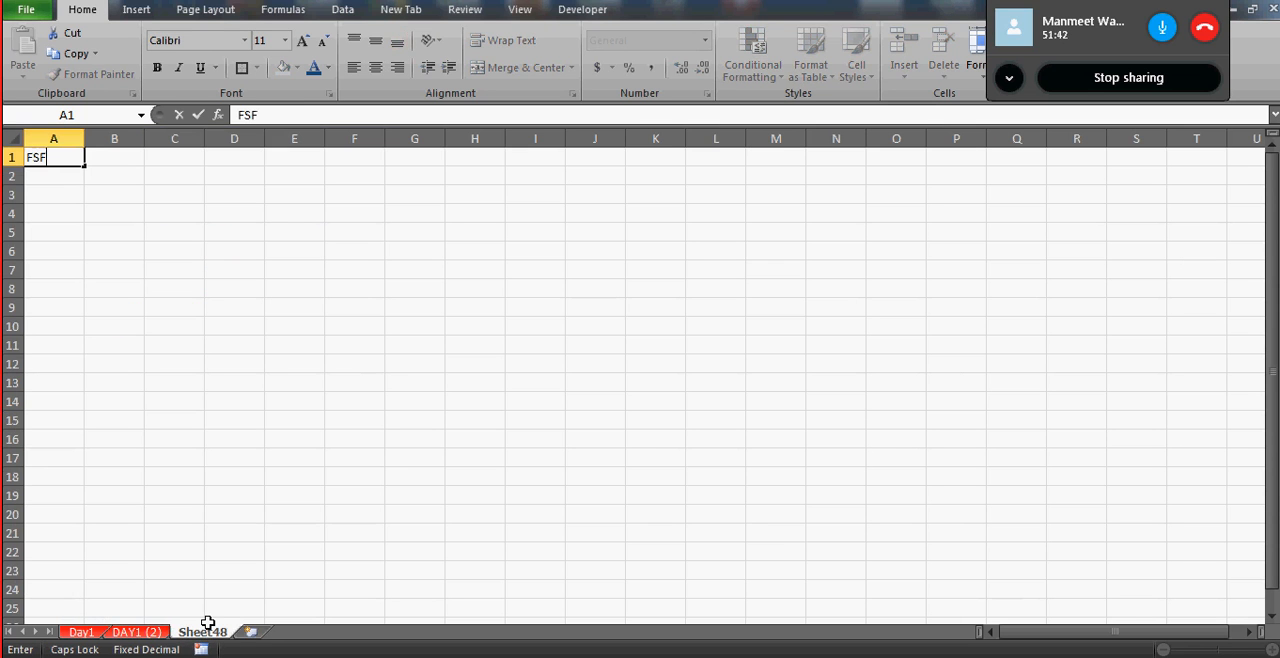
key("Return")
type("2352")
key("Return")
type("WF")
key("Return")
type("DS")
key("Return")
type("FSD S")
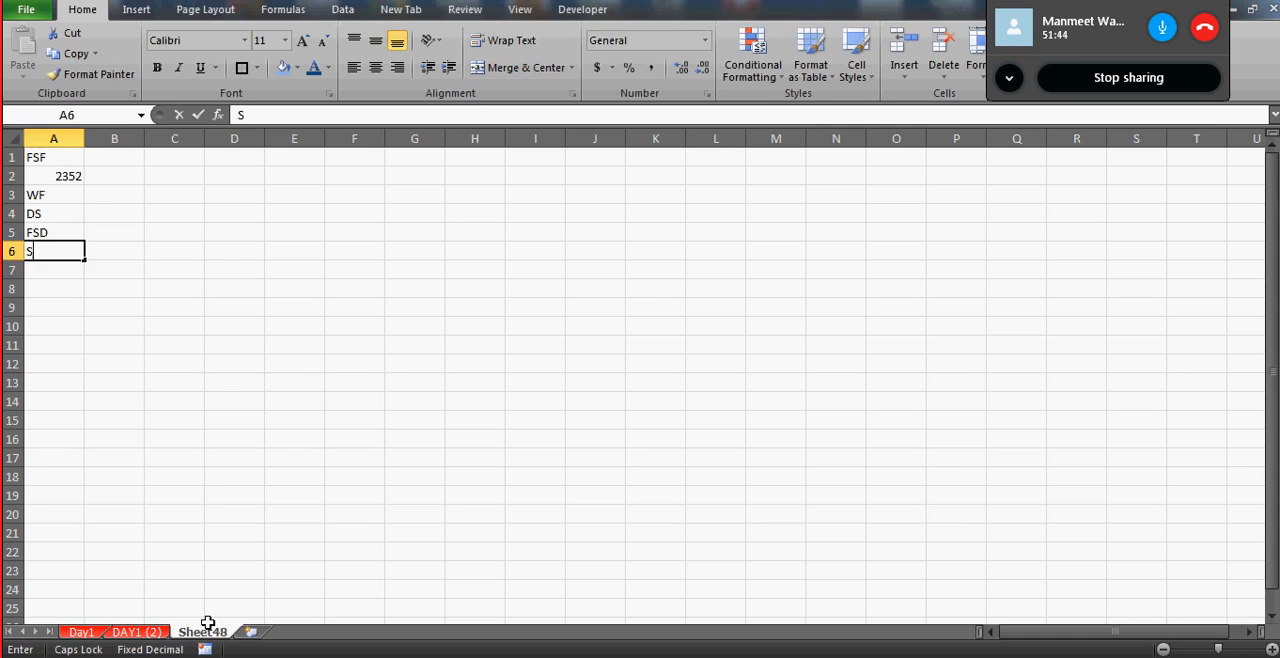
type("G")
key("Return")
type("XF")
key("Return")
- Switch to the workbook holding the copied DAY1 (2) sheet and close it without saving
key("alt+Tab")
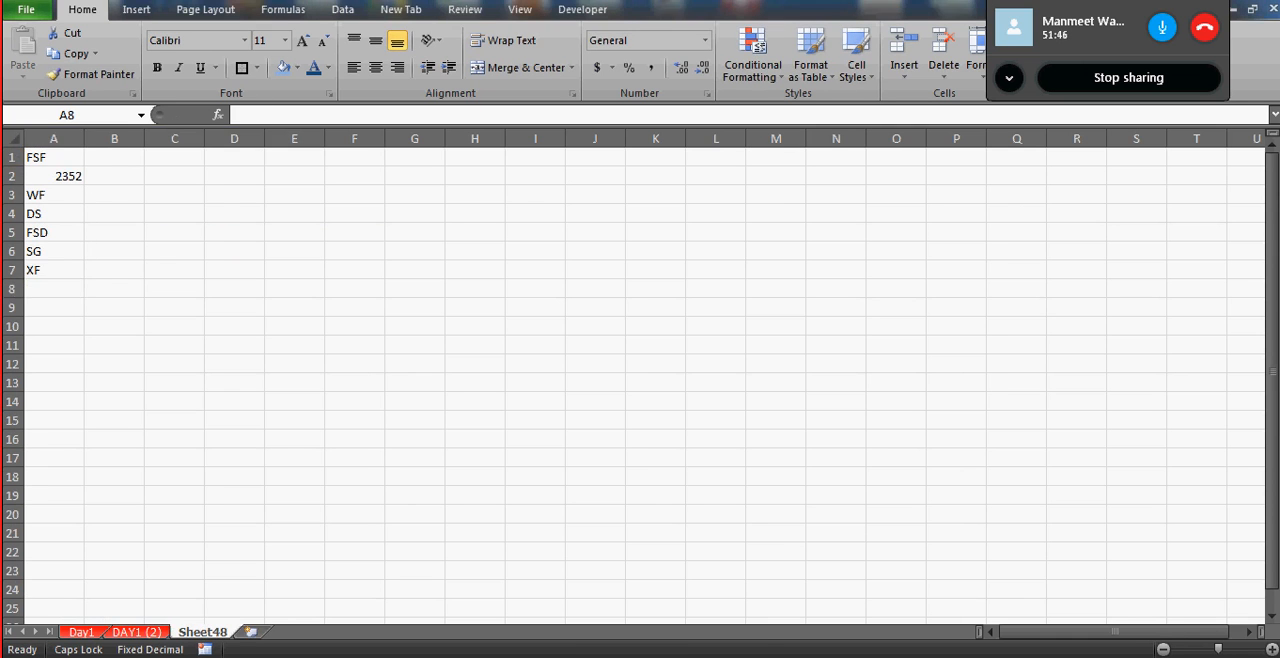
left_click(773, 242)
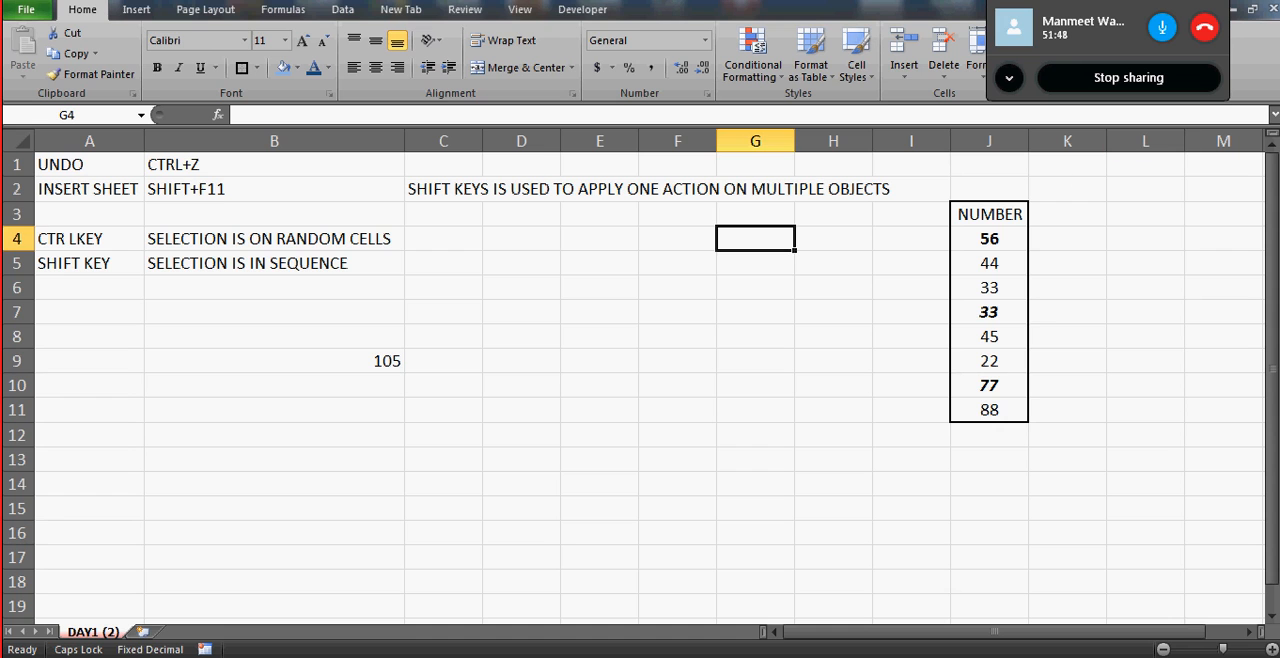
left_click(1272, 8)
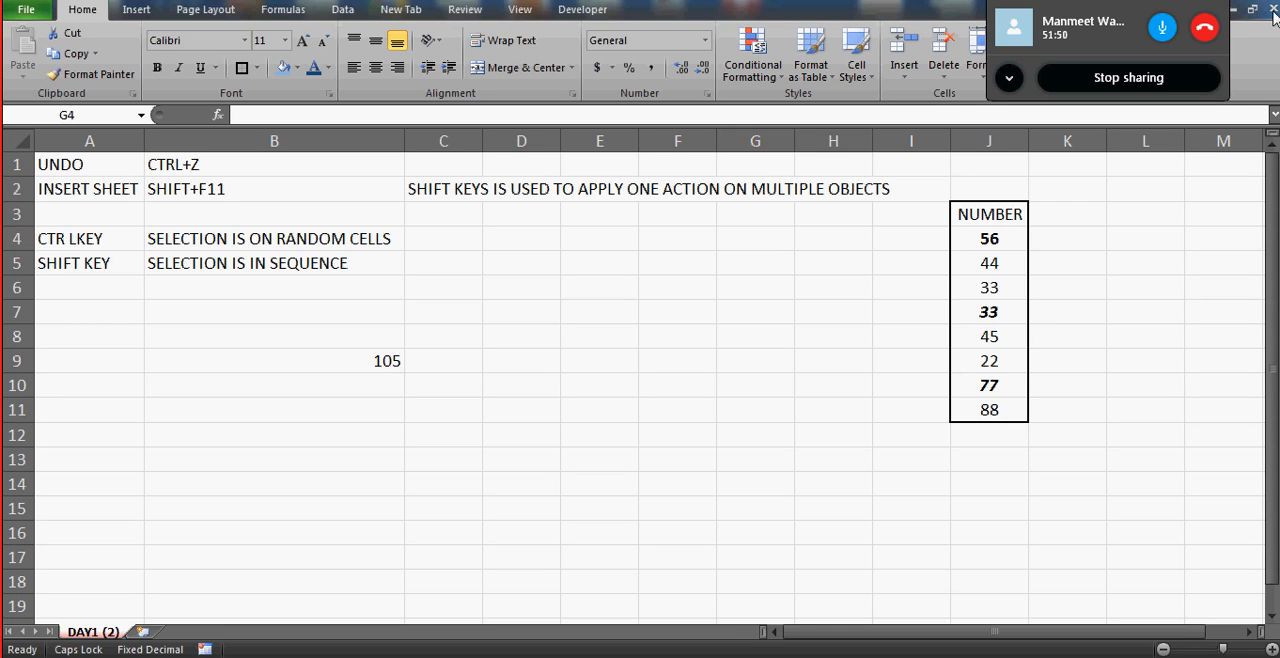
key("Escape")
left_click(505, 259)
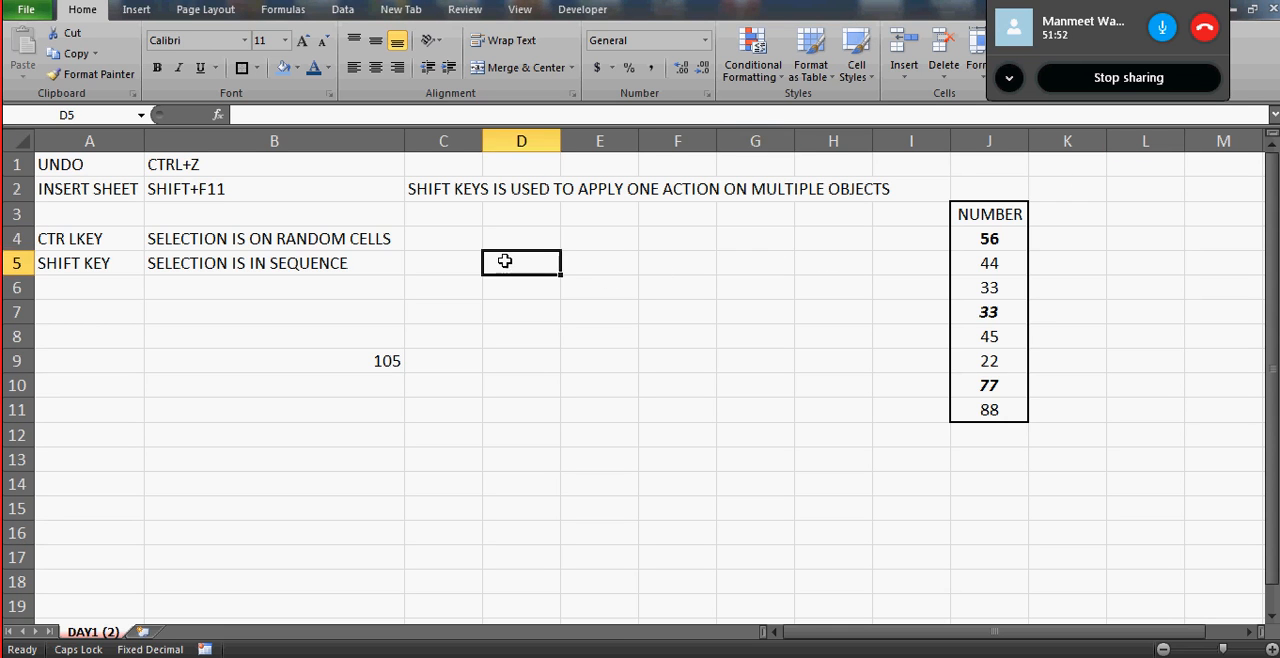
left_click(1272, 8)
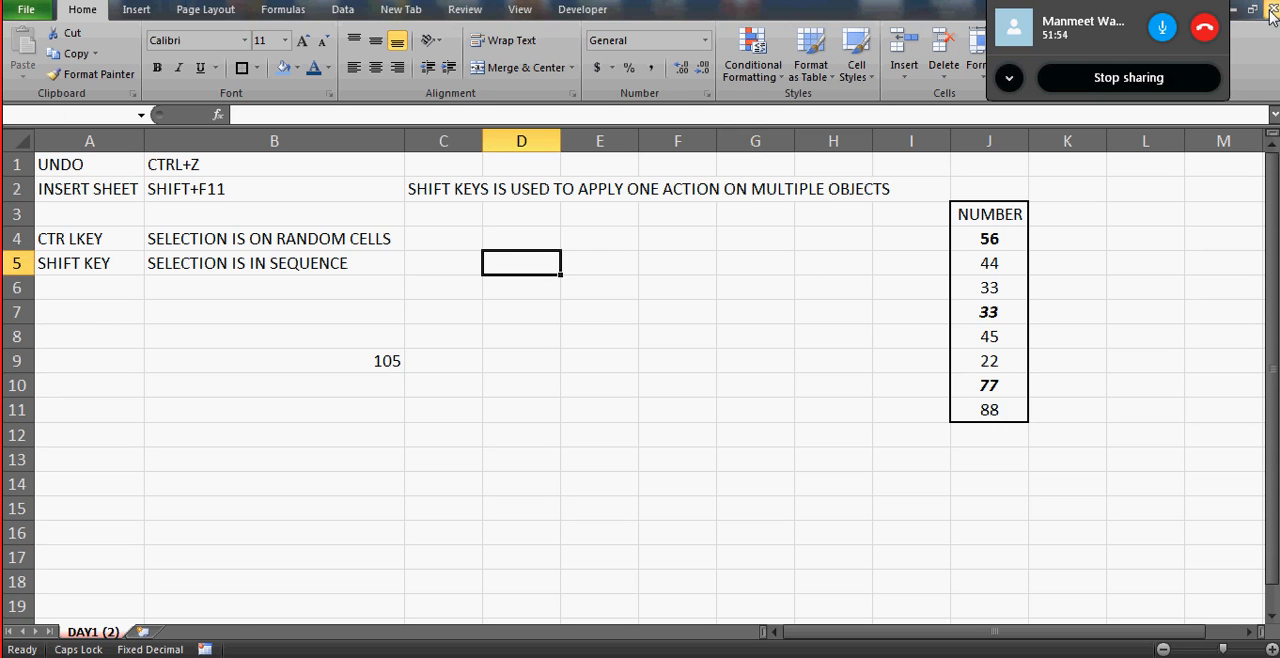
left_click(645, 350)
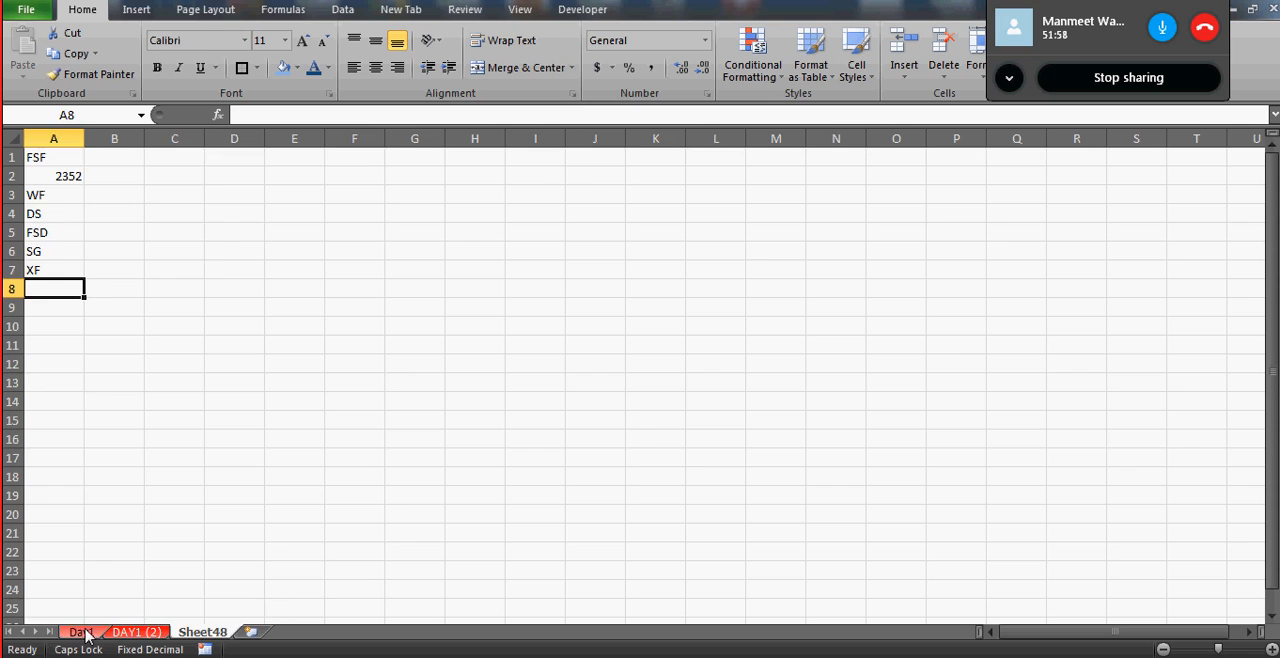
- Move the Sheet48 worksheet from Day 1.xlsx into a new workbook without creating a copy
left_click(137, 632)
left_click(203, 632)
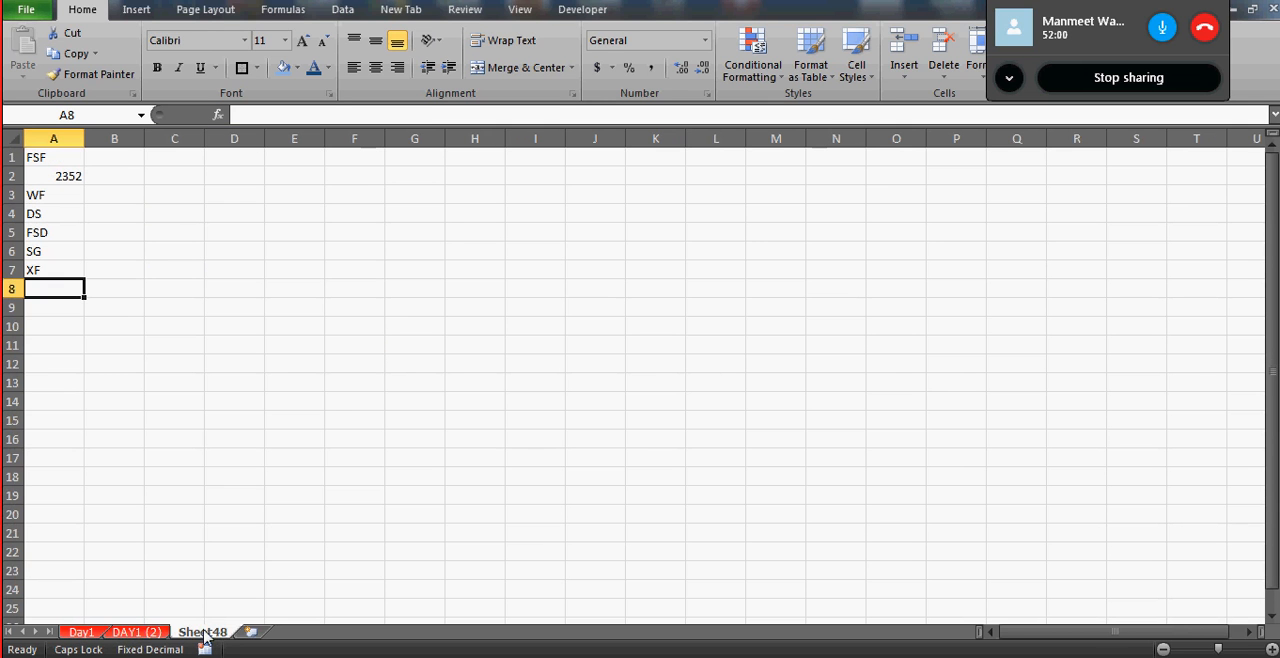
right_click(207, 634)
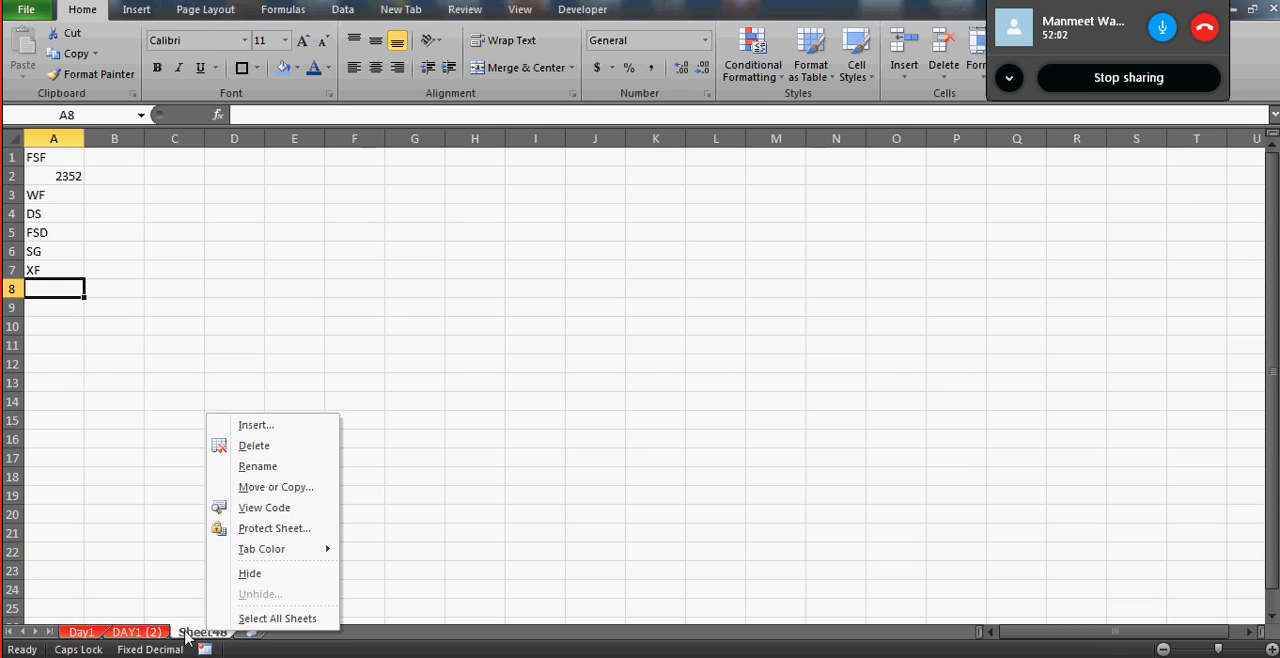
left_click(305, 492)
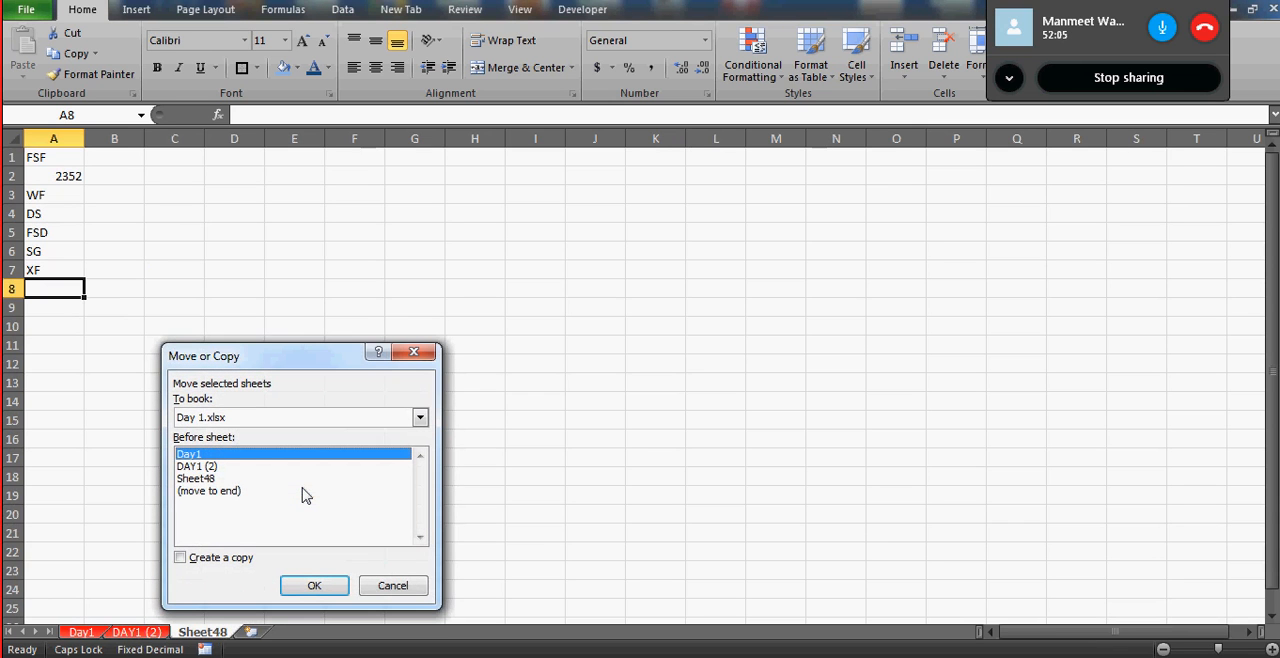
left_click(420, 417)
left_click(250, 435)
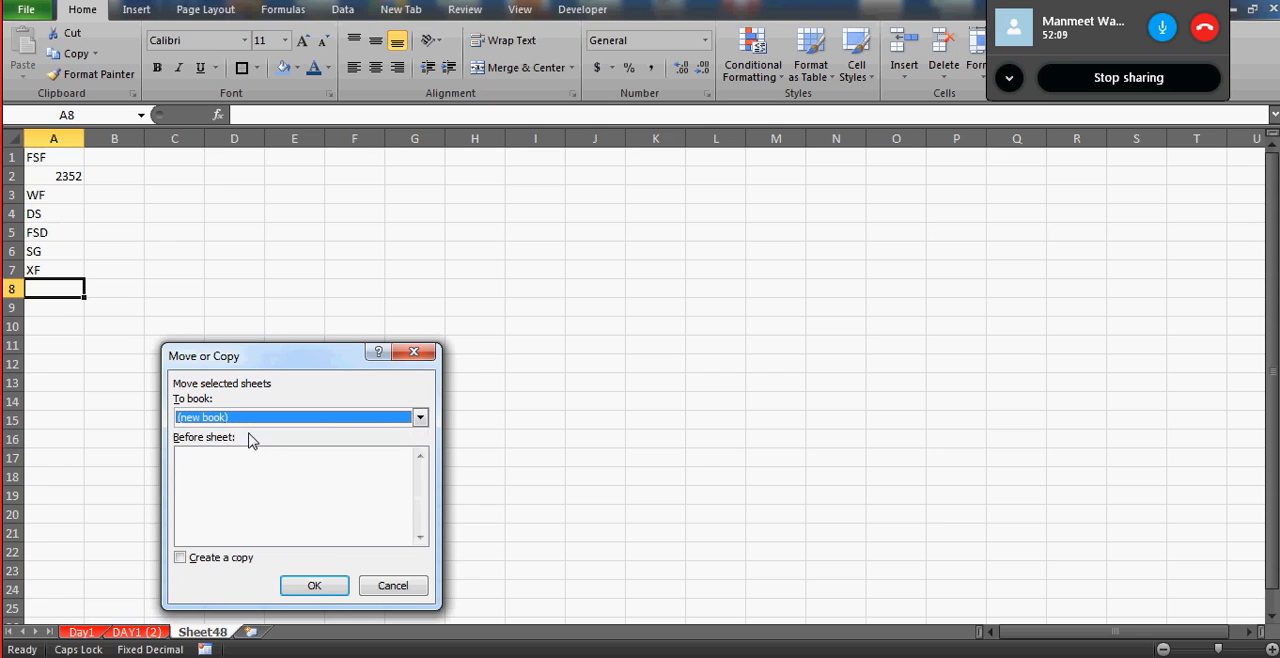
left_click(310, 590)
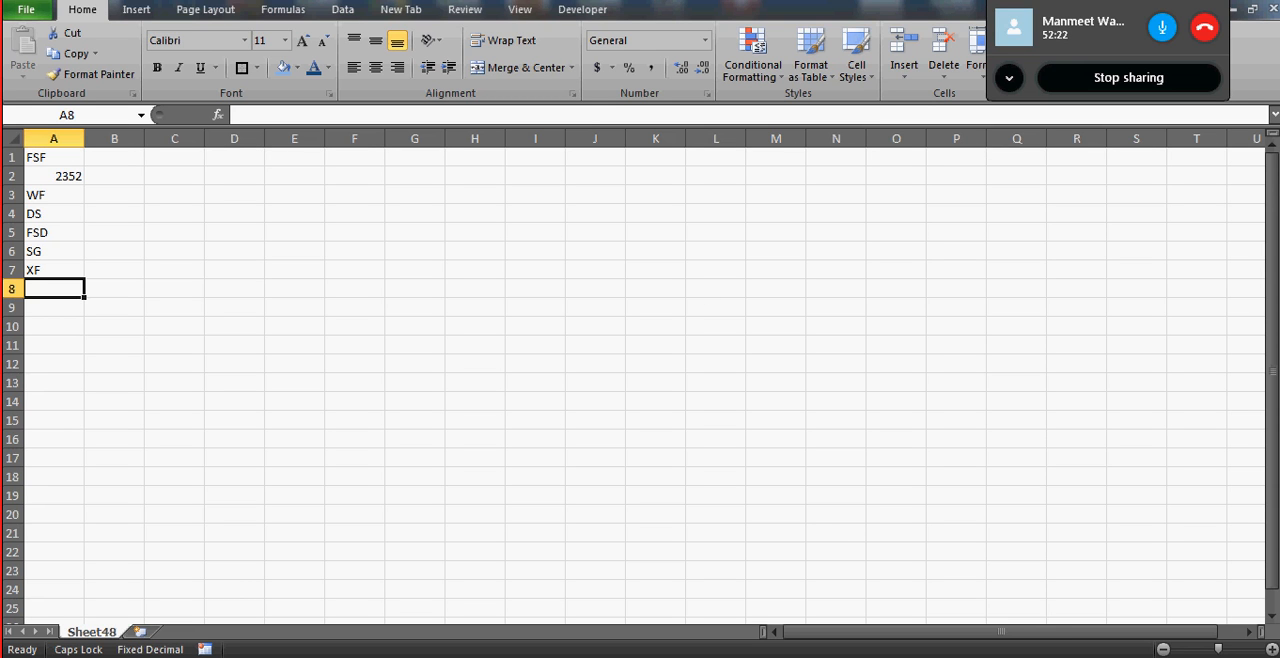
- Check the remaining sheets in the Day 1 workbook, then return to the new Sheet48 workbook and close it without saving
key("alt+Tab")
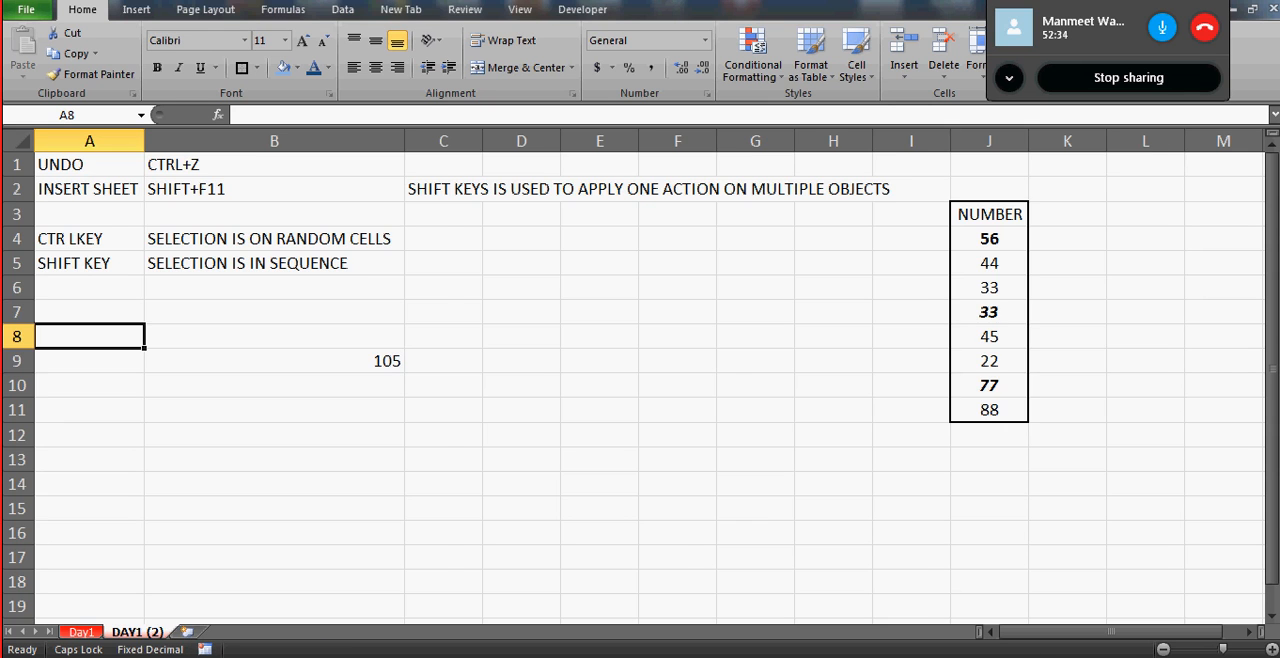
key("alt+Tab")
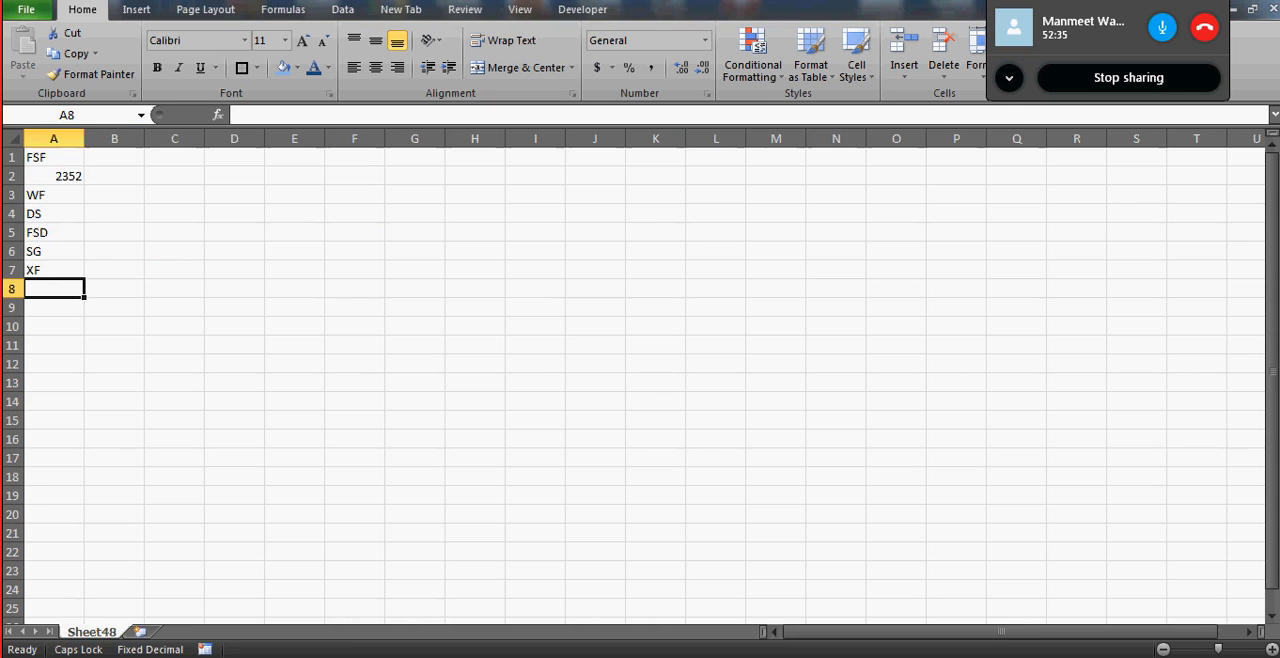
left_click(1273, 9)
left_click(643, 350)
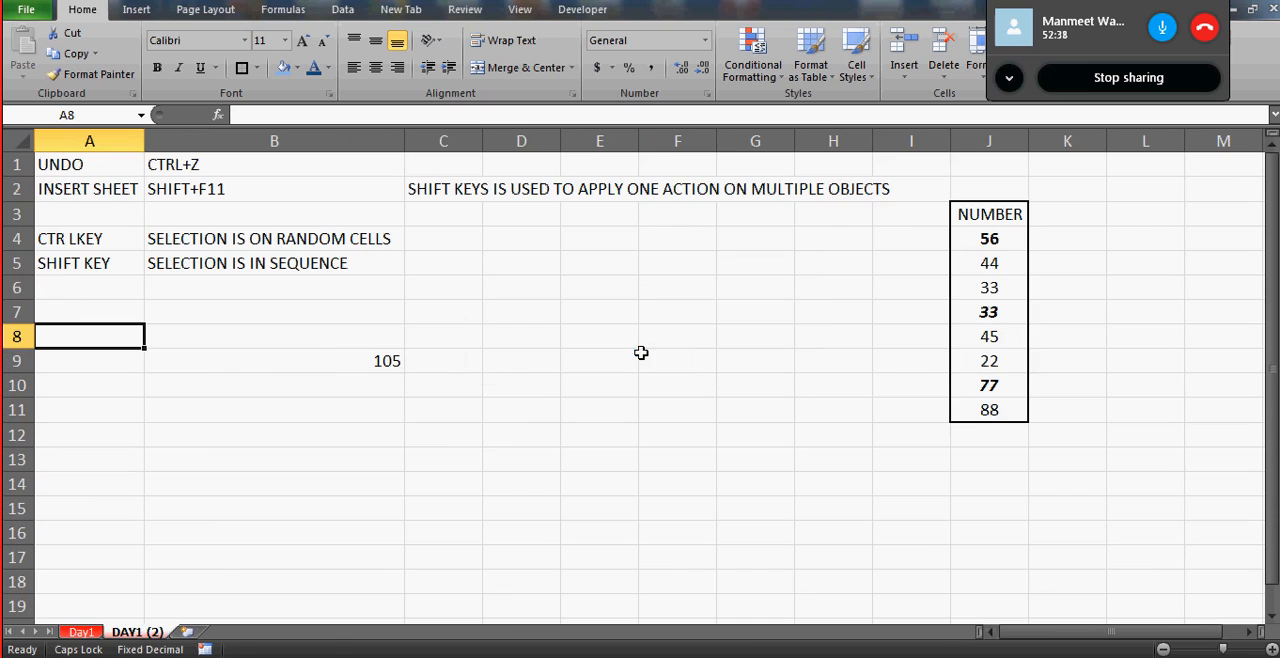
- Insert a new worksheet after DAY1 (2) and rename it TESTING
left_click(188, 632)
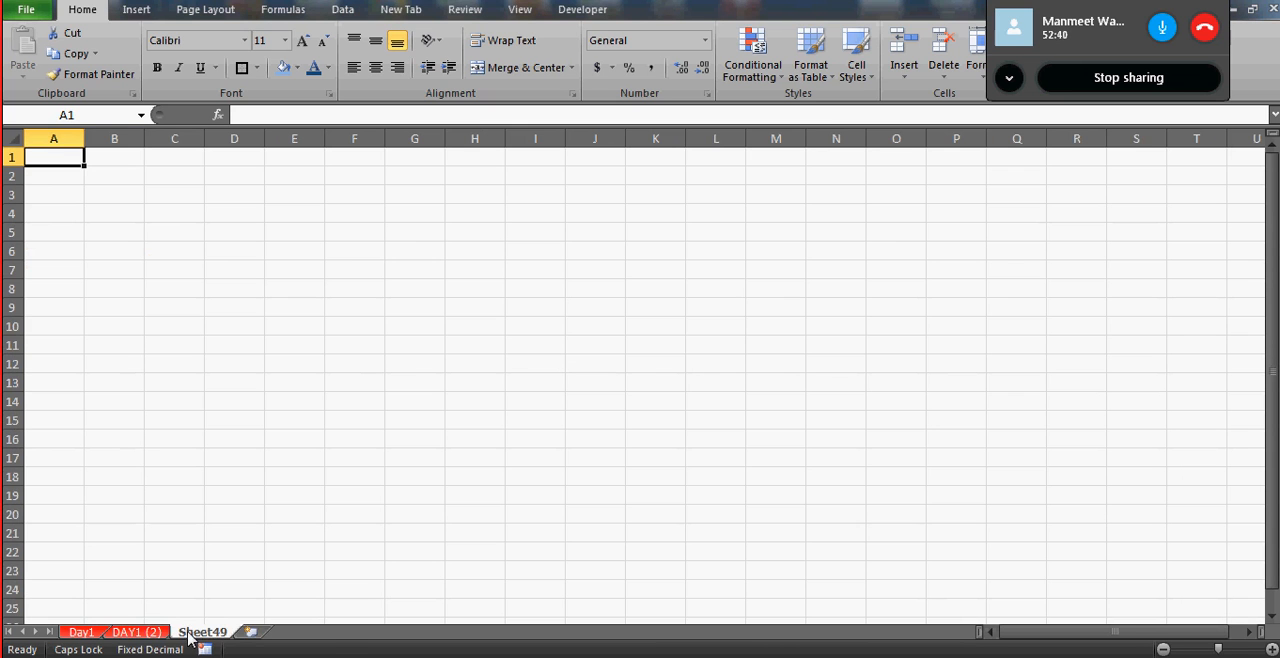
double_click(200, 632)
type("TEST")
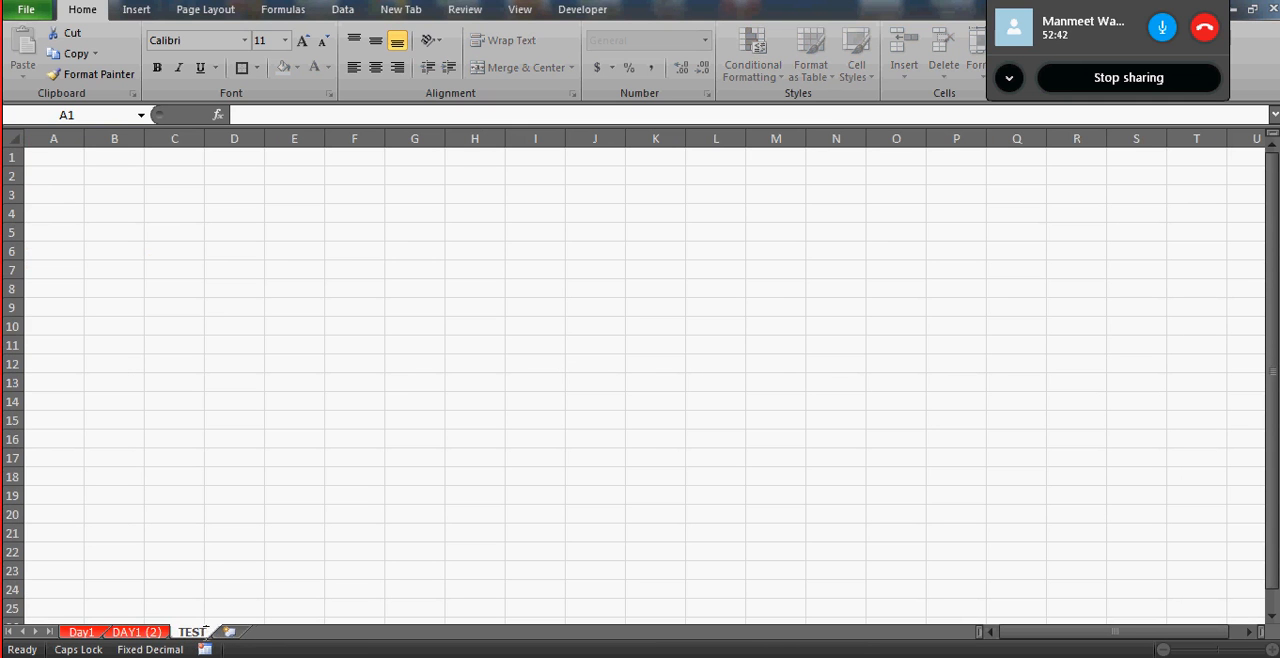
type("ING")
left_click(126, 288)
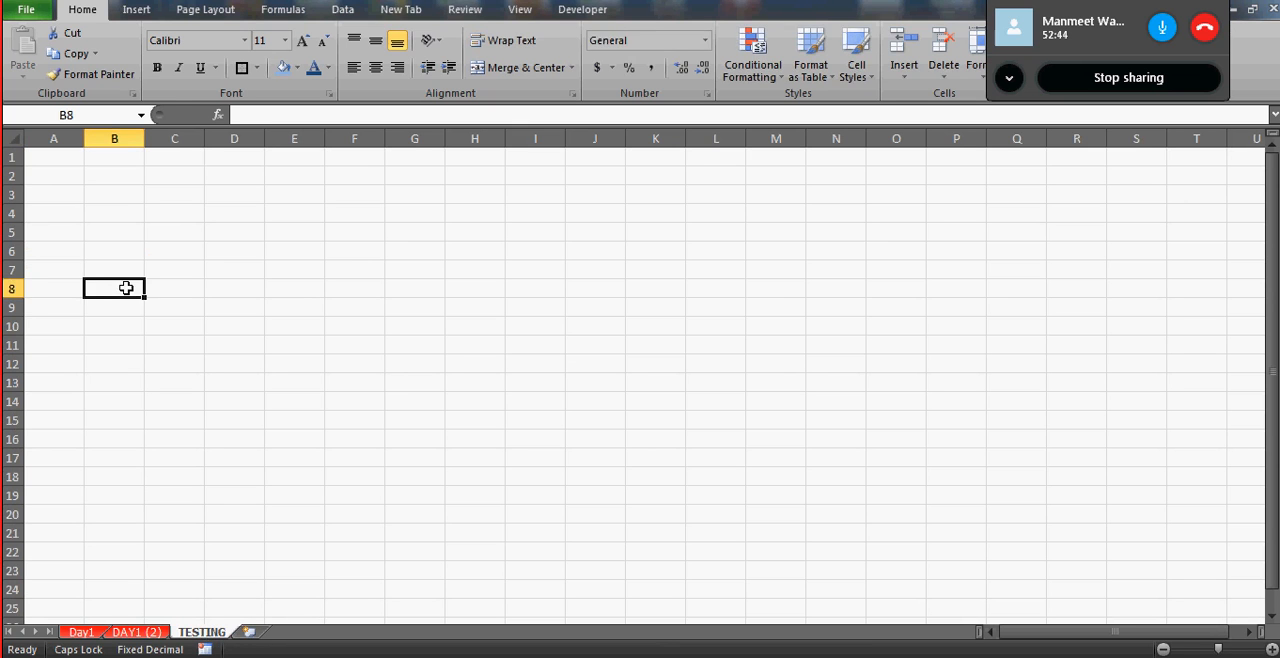
- Fill B8:B13 of the TESTING sheet with R, 234, 2424, 2432, 2432 and 242
type("R")
key("Return")
type("234")
key("Tab")
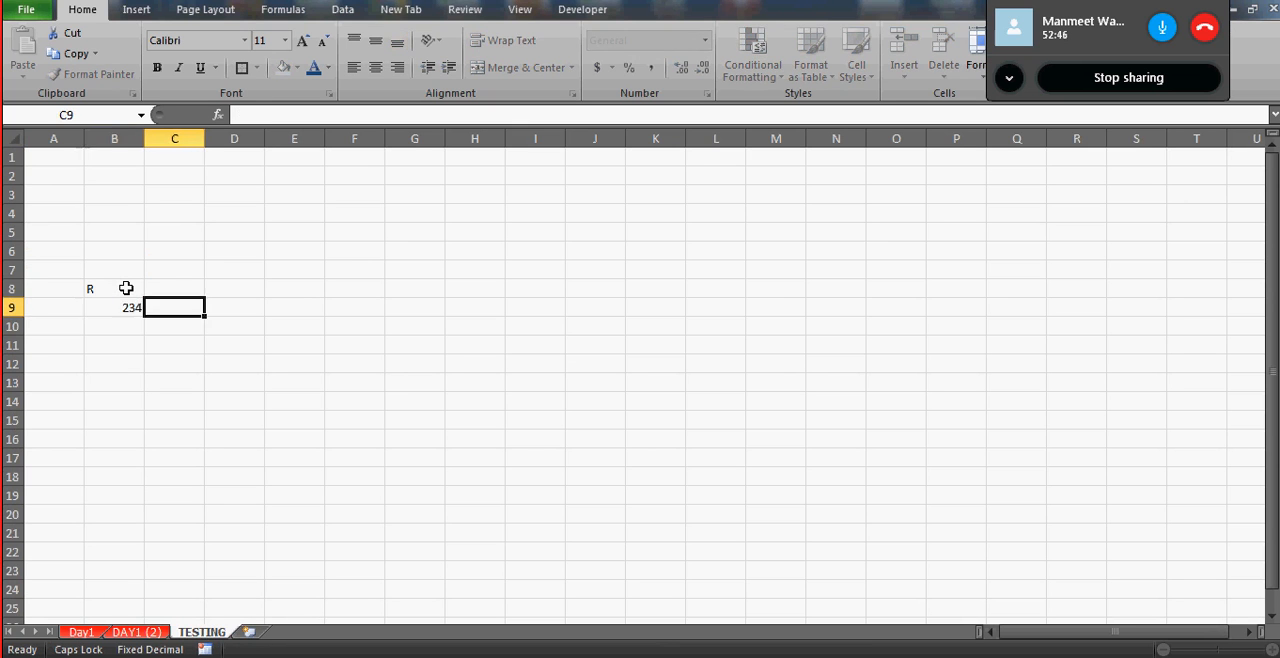
key("Return")
type("2424")
key("Return")
key("Return")
type("2432")
key("Up")
type("243")
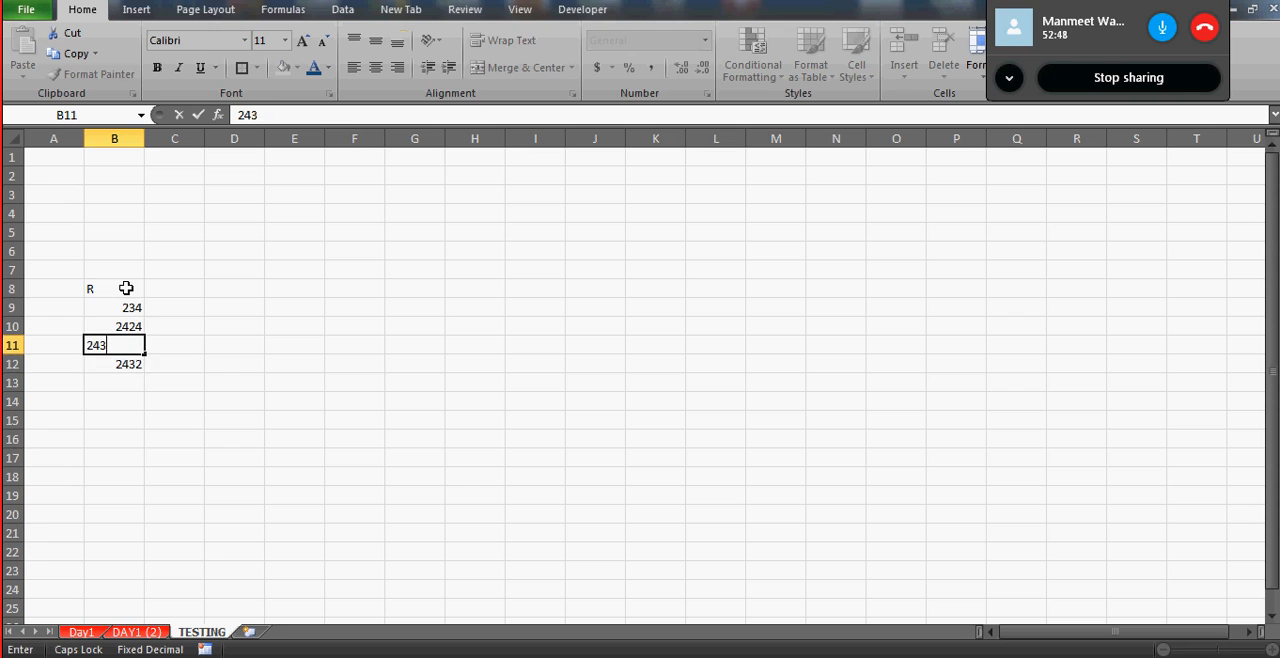
type("2")
key("Return")
- Continue the column by entering 234432, 243 and 42332 in B14:B16
key("Return")
type("242")
key("Return")
key("Return")
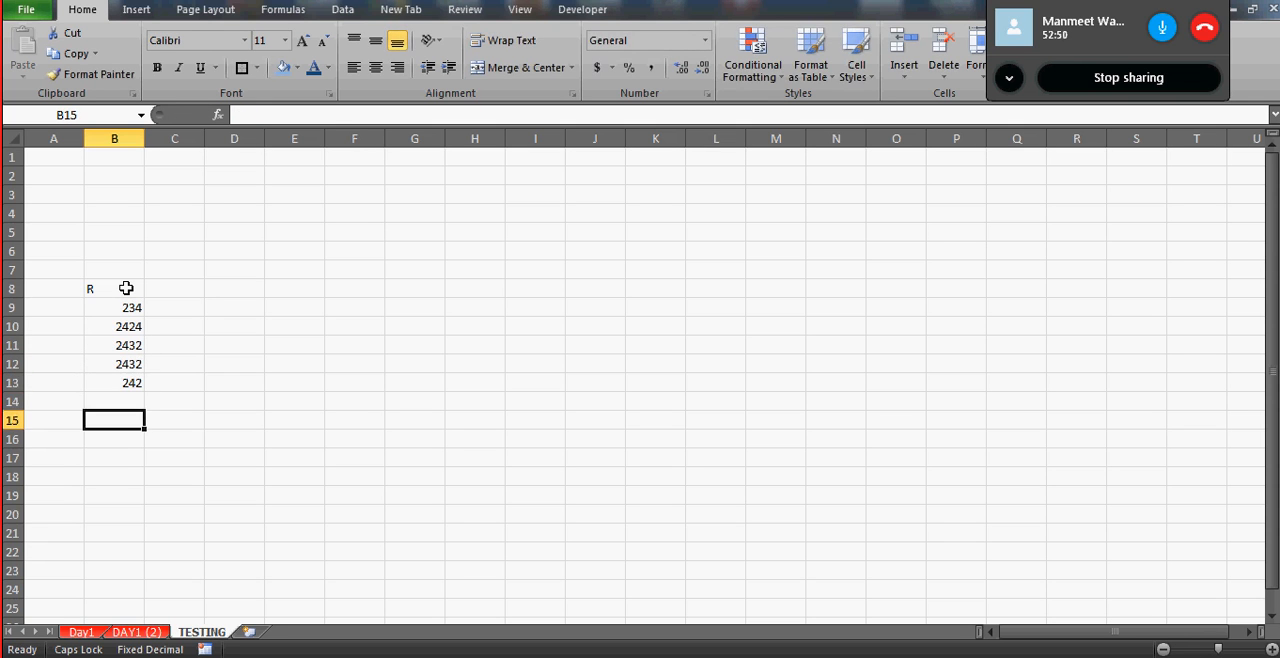
key("Up")
type("234432")
key("Return")
key("Return")
key("Up")
key("Return")
type("42332")
key("Up")
type("243")
key("Up")
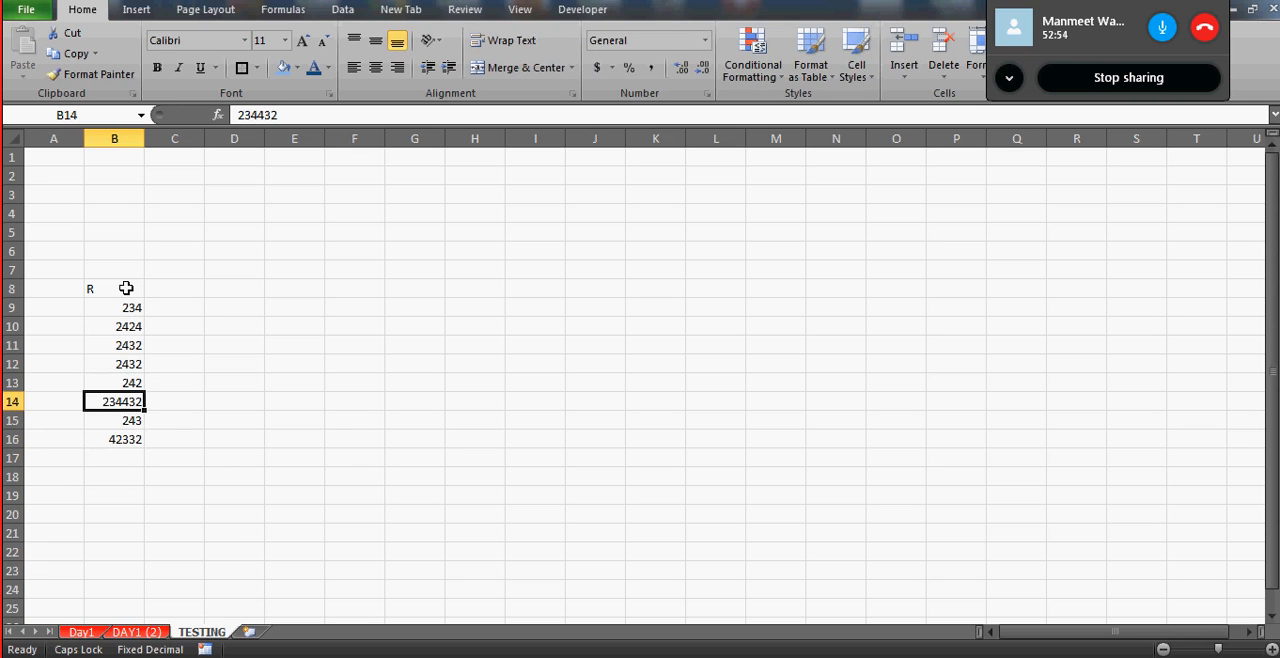
- Copy the TESTING worksheet into a new workbook with the Create a copy option enabled
right_click(199, 634)
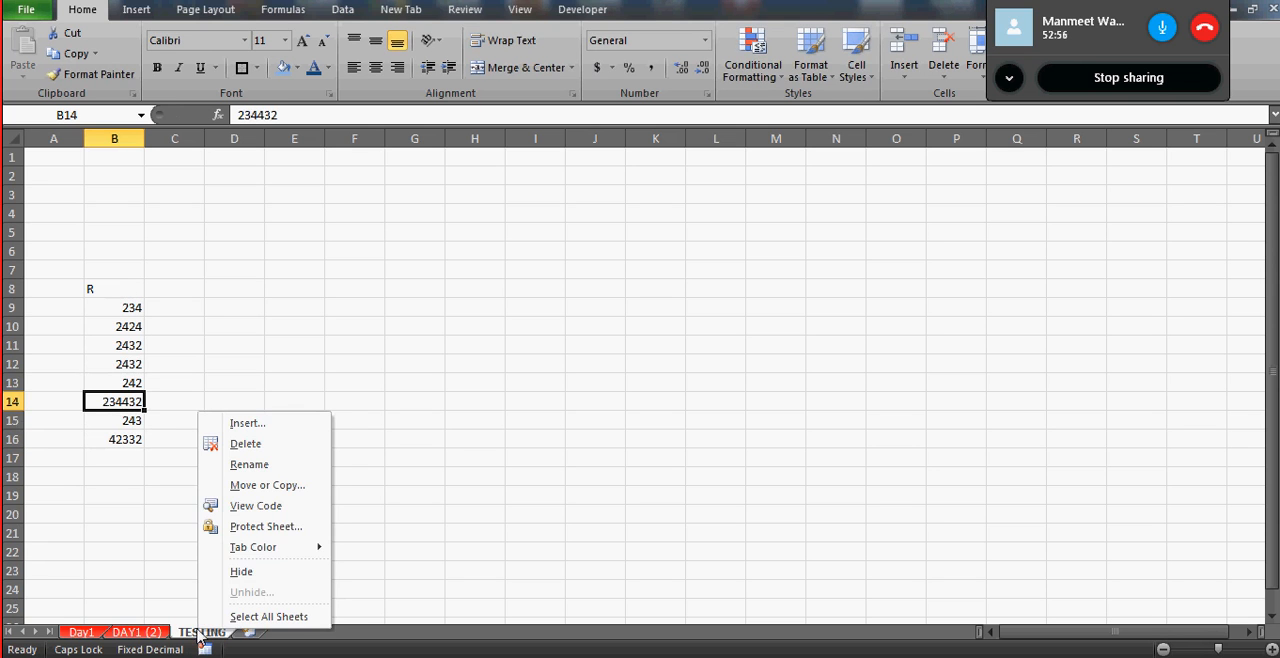
left_click(266, 486)
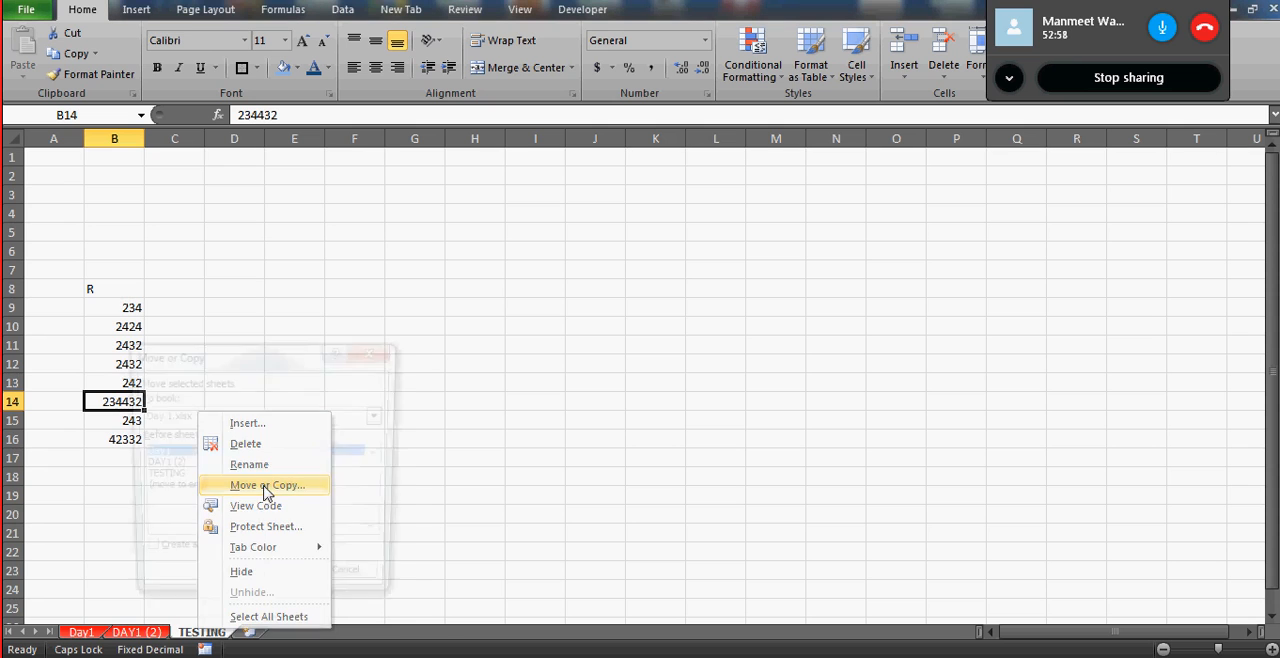
left_click(381, 418)
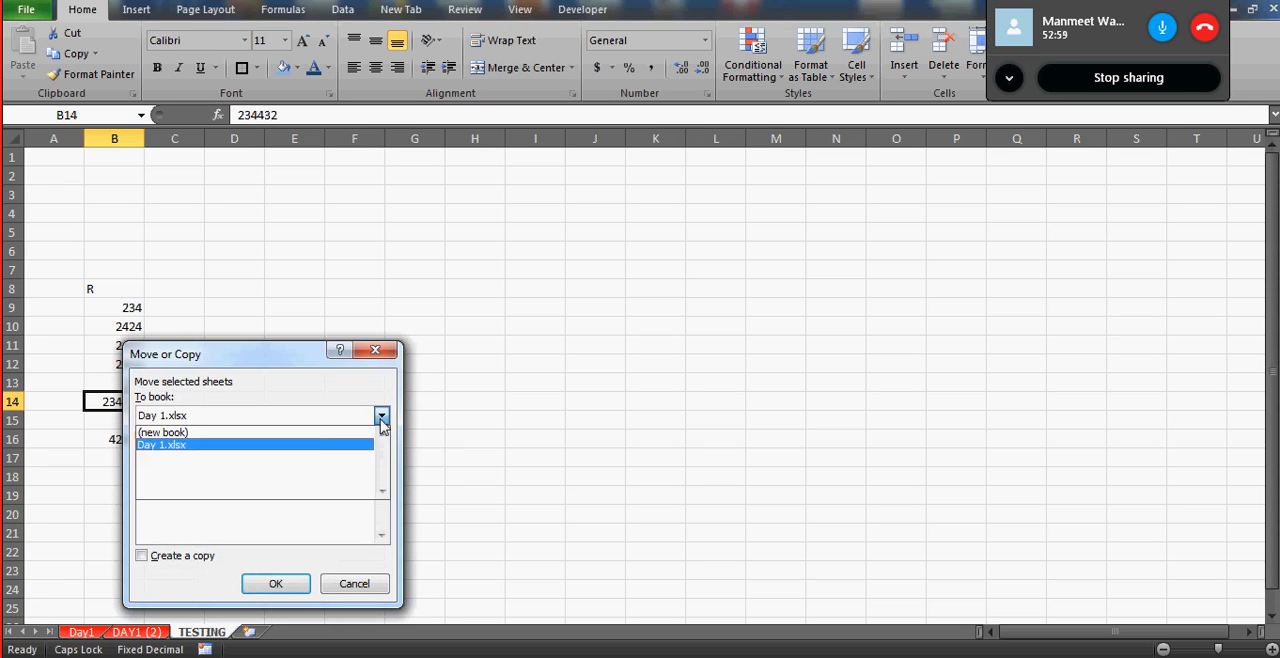
left_click(317, 435)
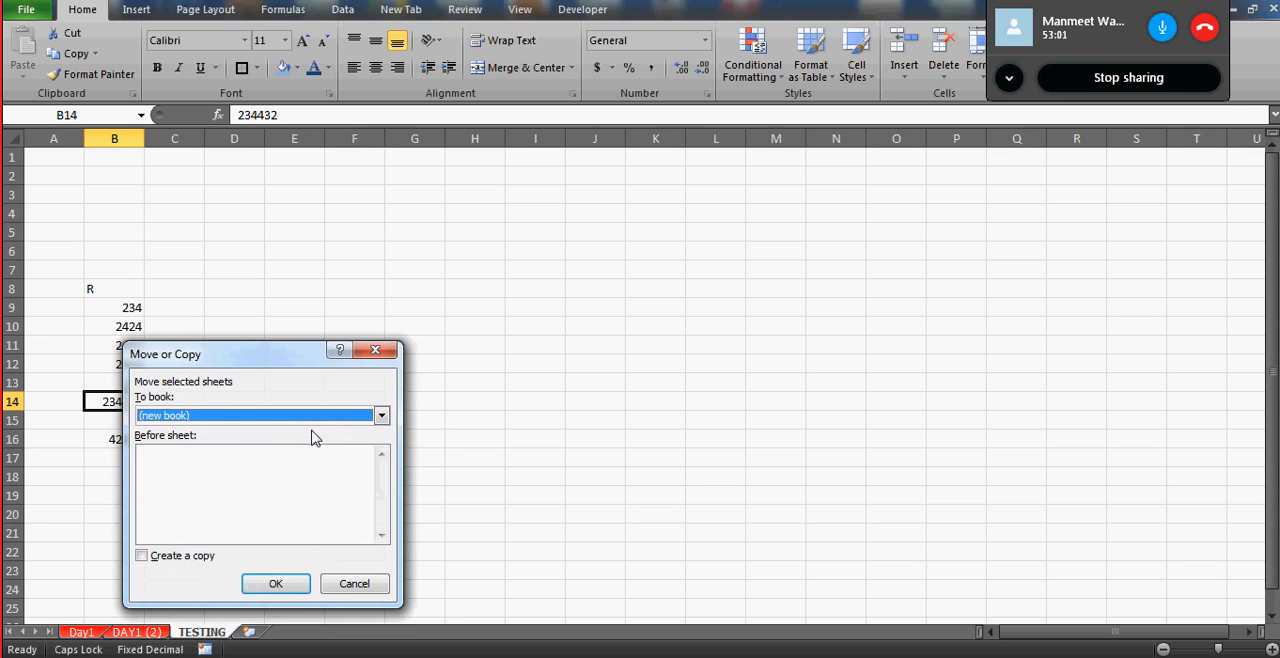
left_click(142, 558)
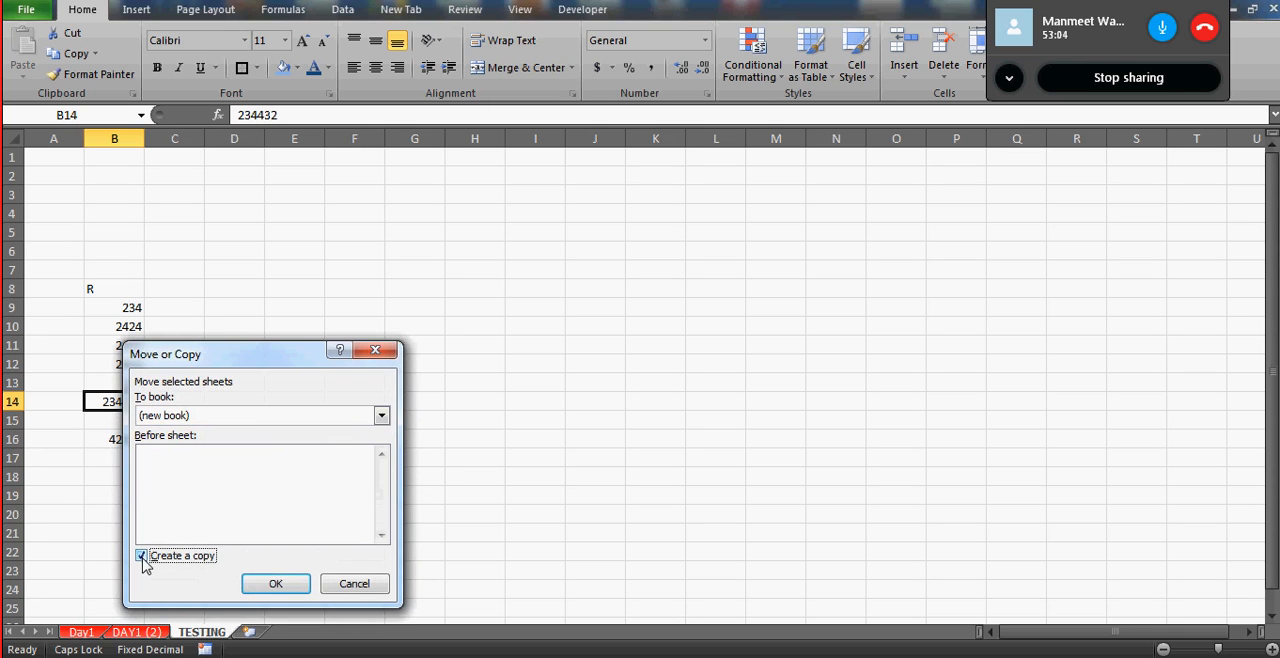
left_click(276, 584)
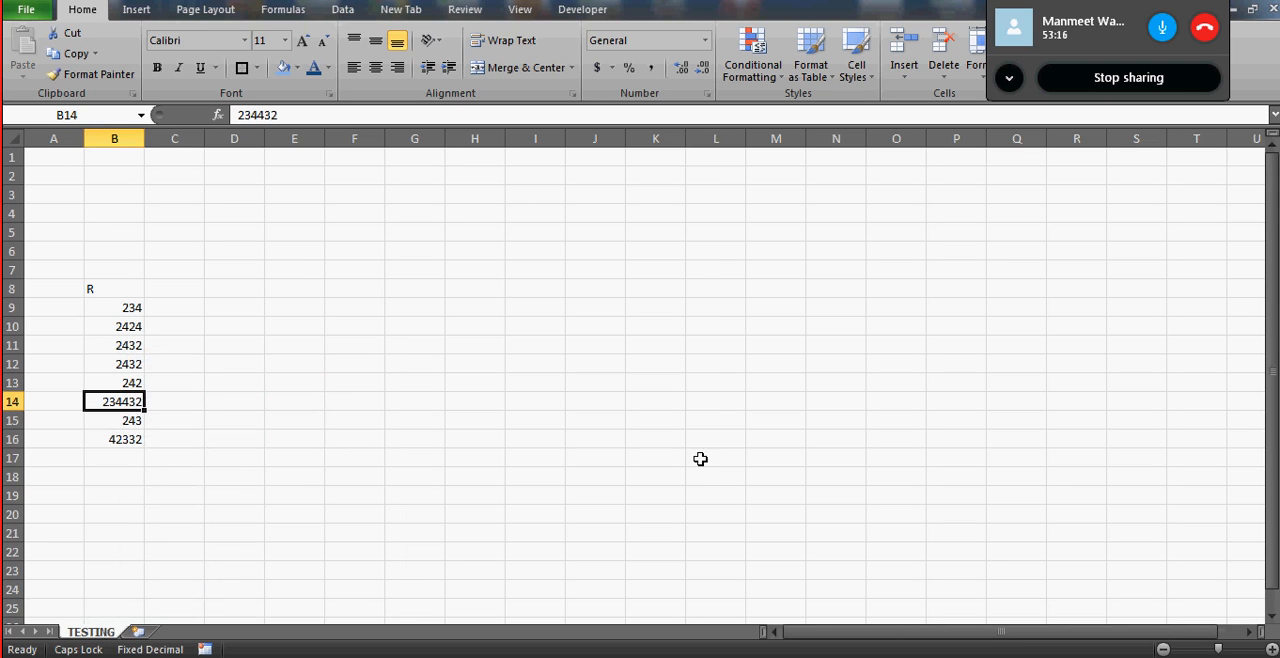
- Check the original TESTING sheet in Day 1.xlsx, then return to the new workbook and close it without saving
left_click(1060, 478)
key("alt+Tab")
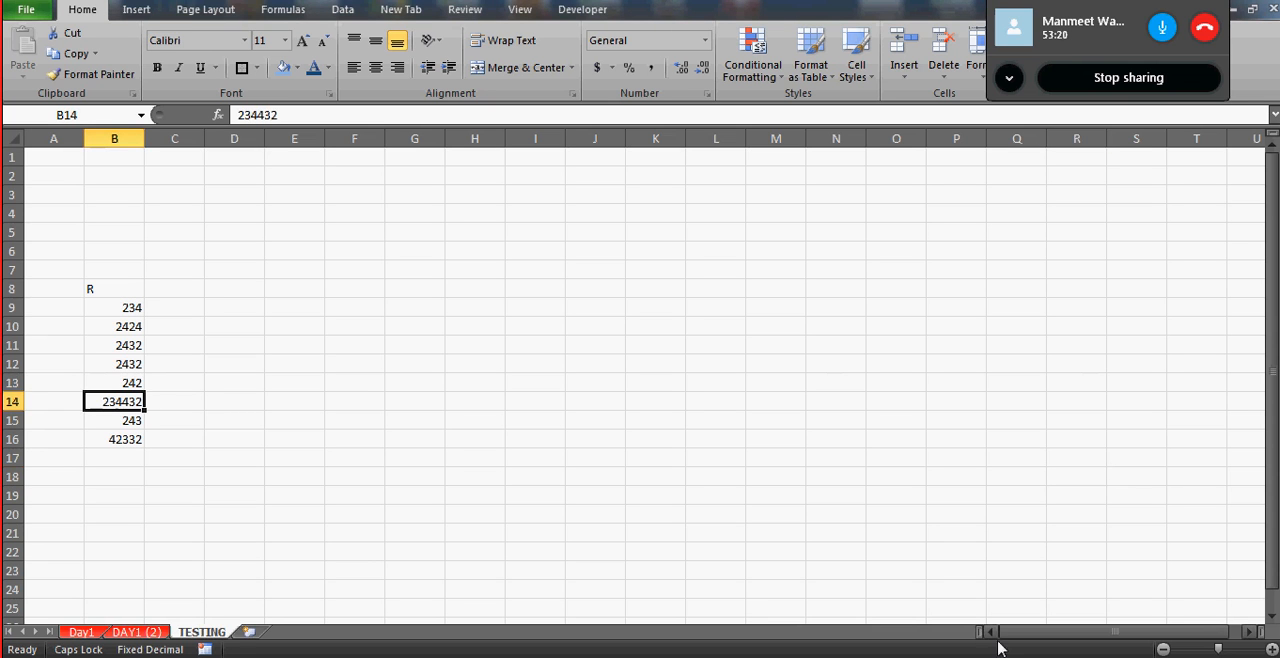
key("alt+Tab")
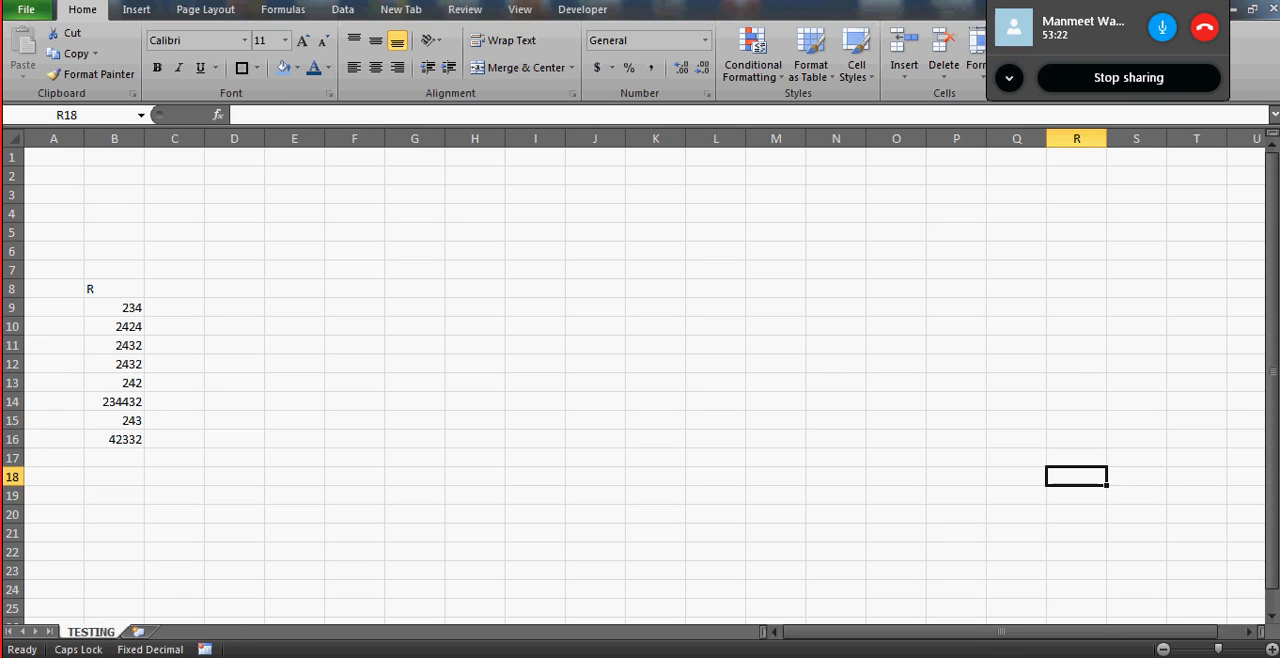
left_click(1271, 9)
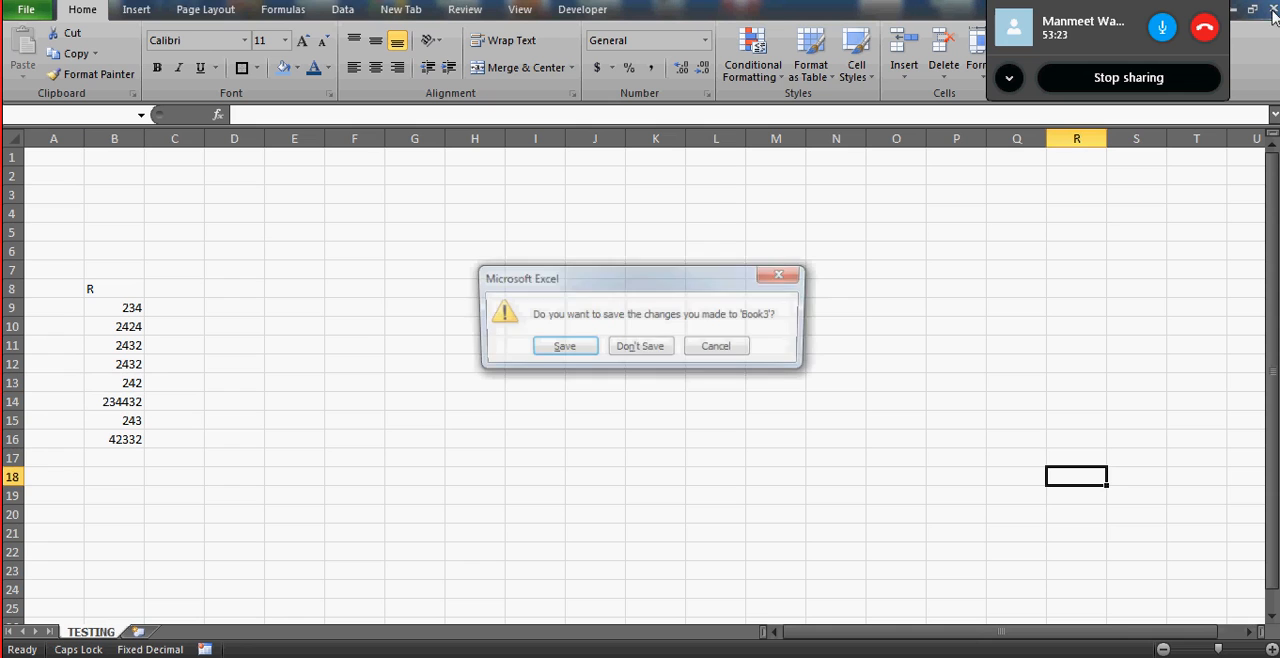
left_click(640, 348)
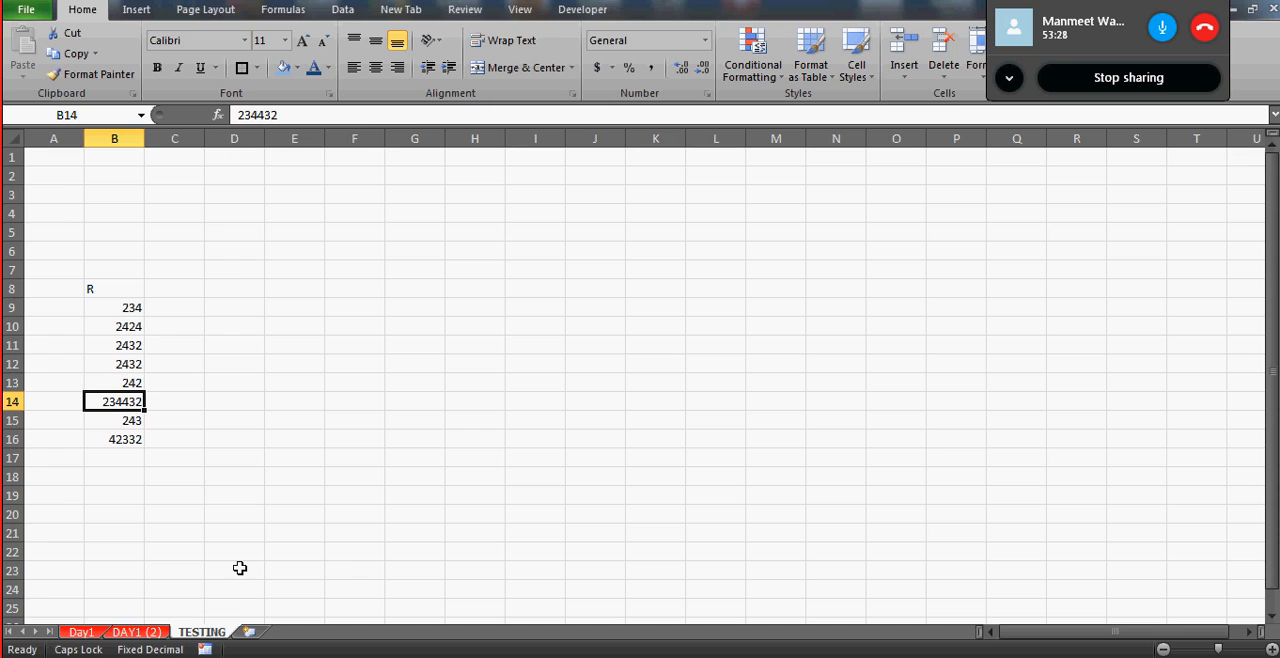
left_click(122, 250)
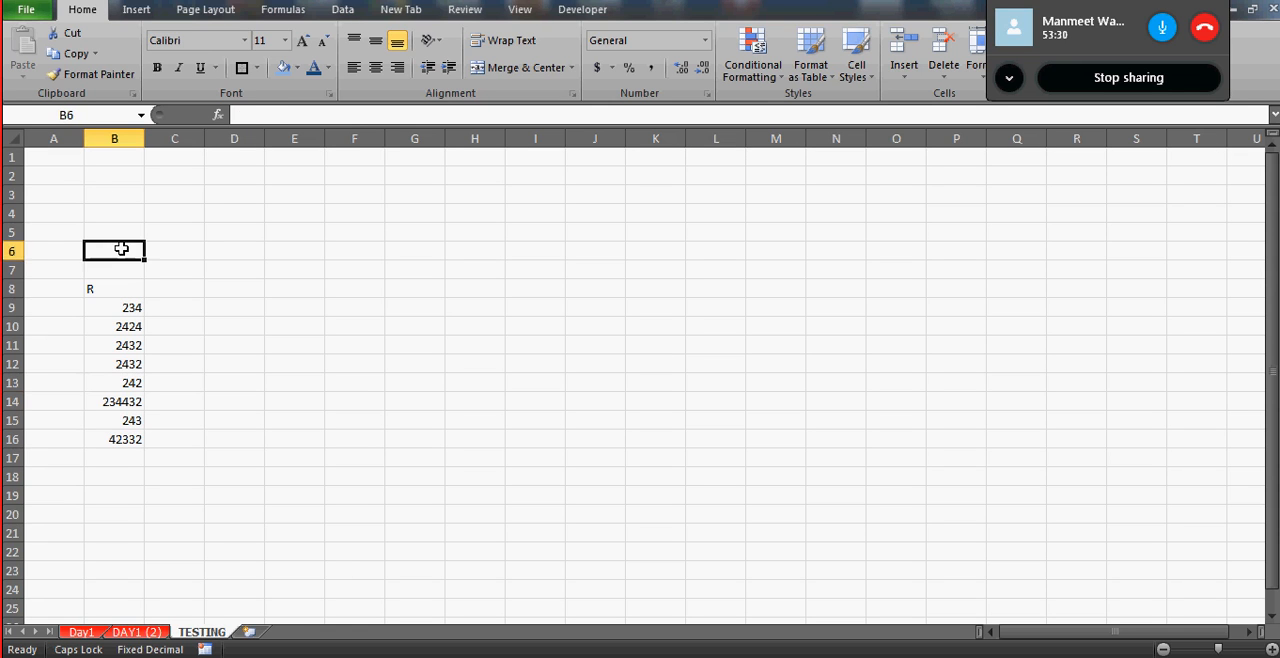
left_click(121, 310)
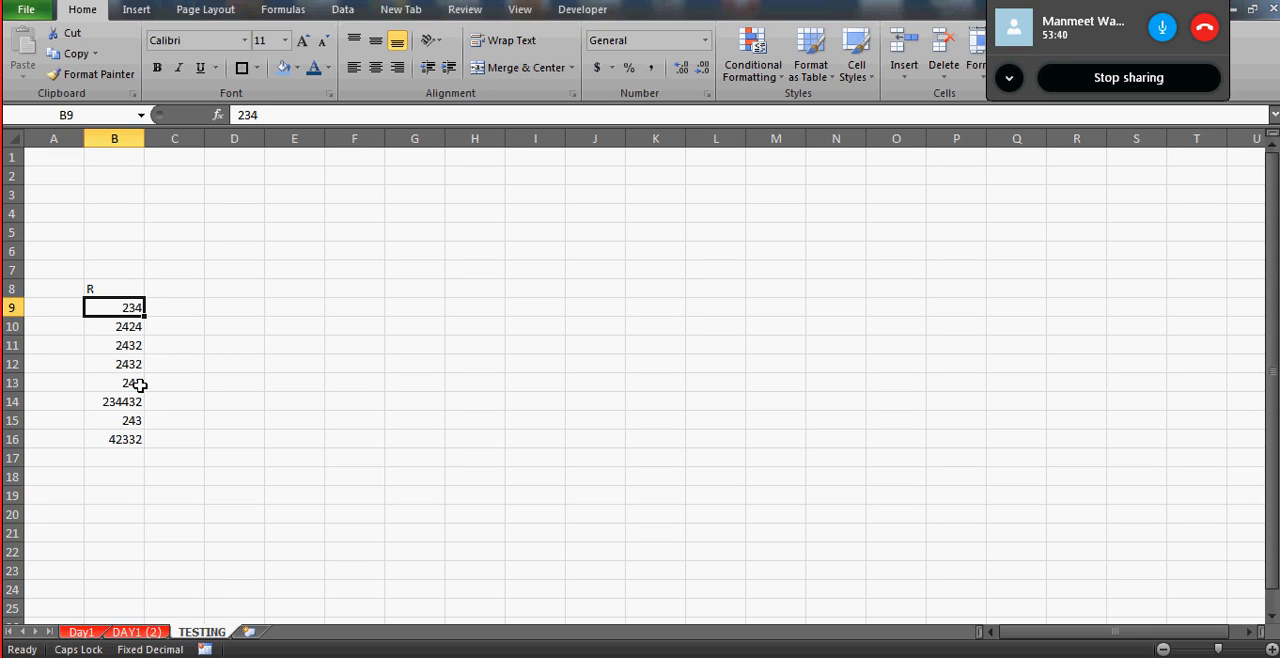
left_click(198, 401)
left_click(420, 285)
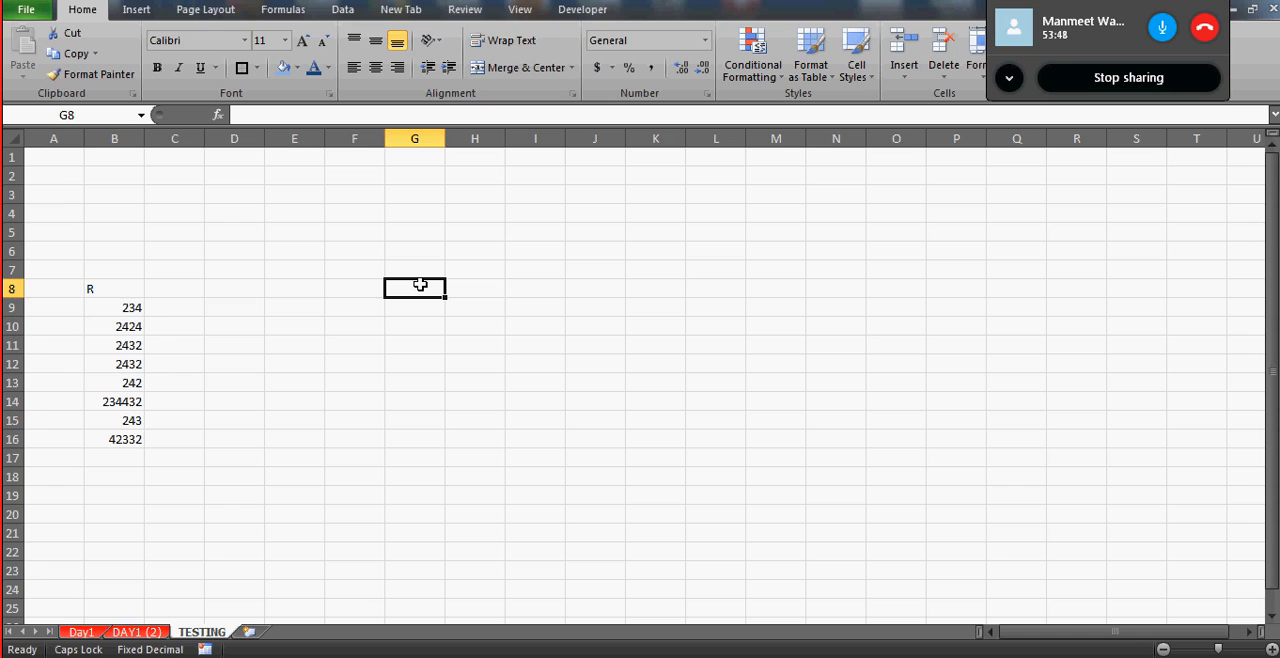
- Clear all the data in column B of the TESTING sheet and select cell A1
left_click(123, 131)
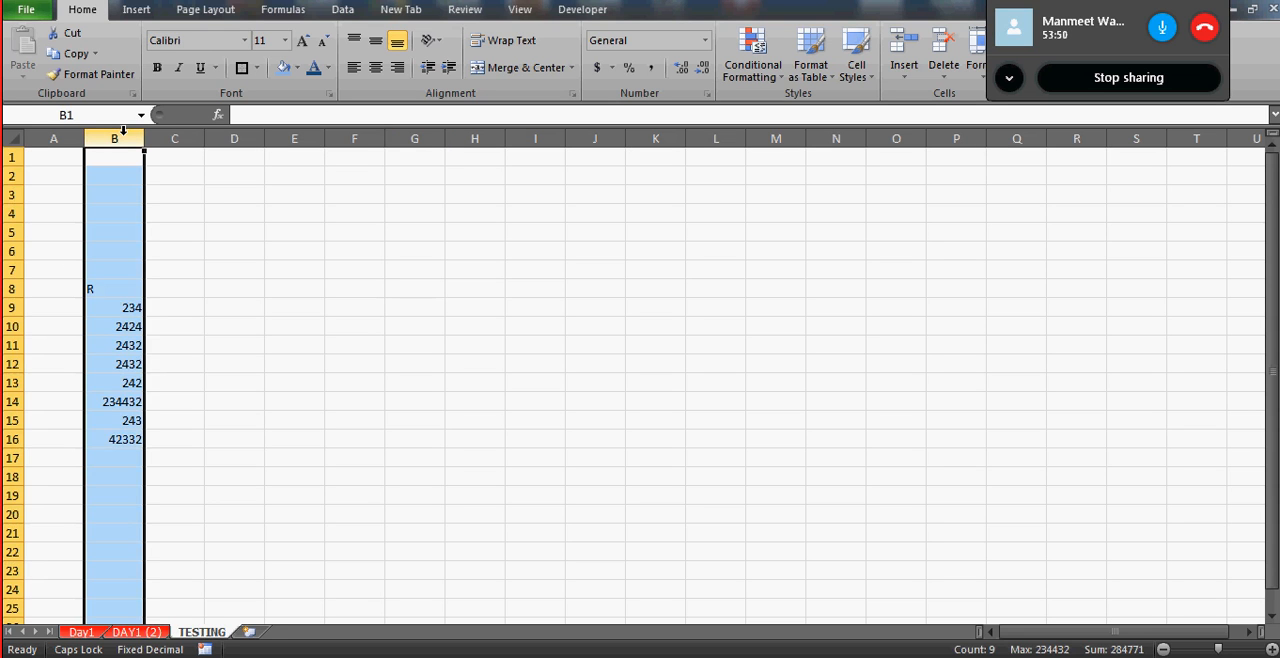
key("Delete")
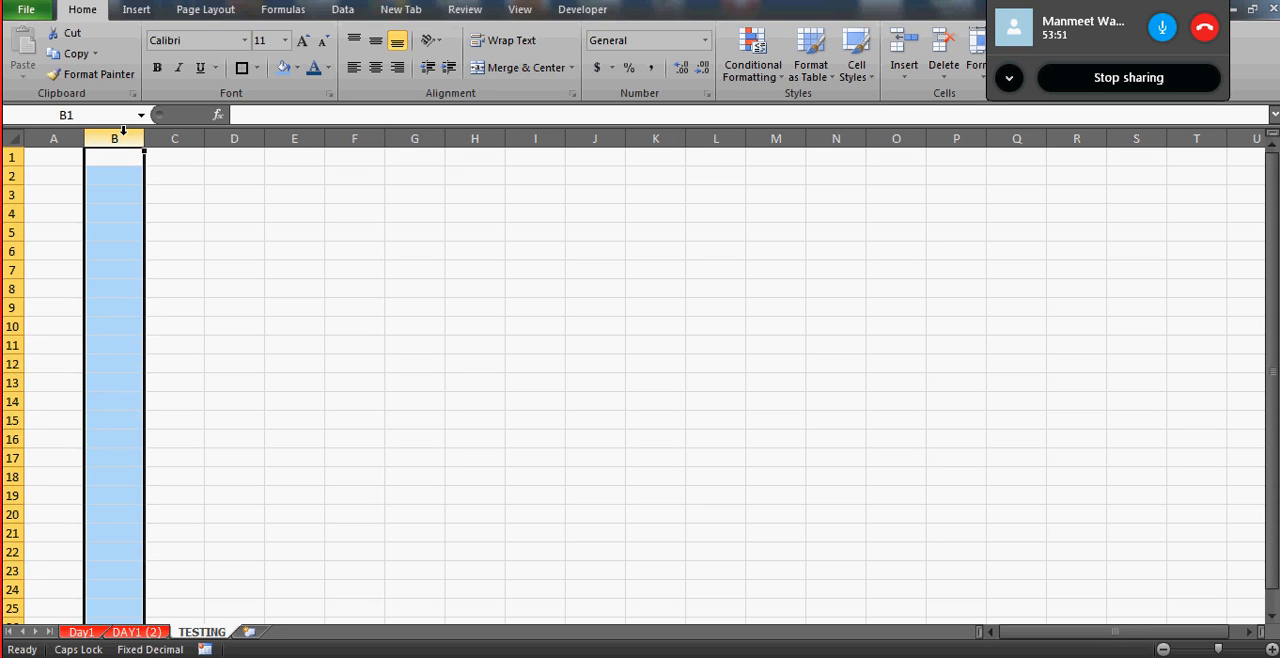
left_click(54, 156)
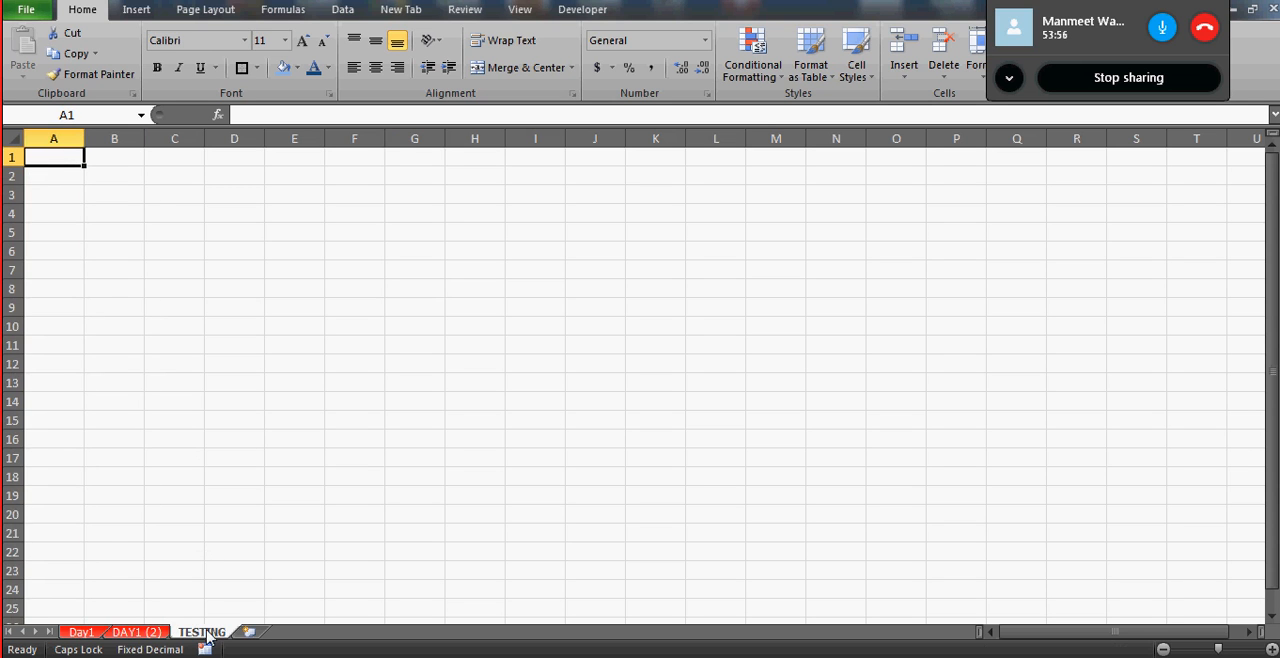
- Delete the TESTING worksheet from Day 1.xlsx and confirm its permanent deletion
key("alt+e")
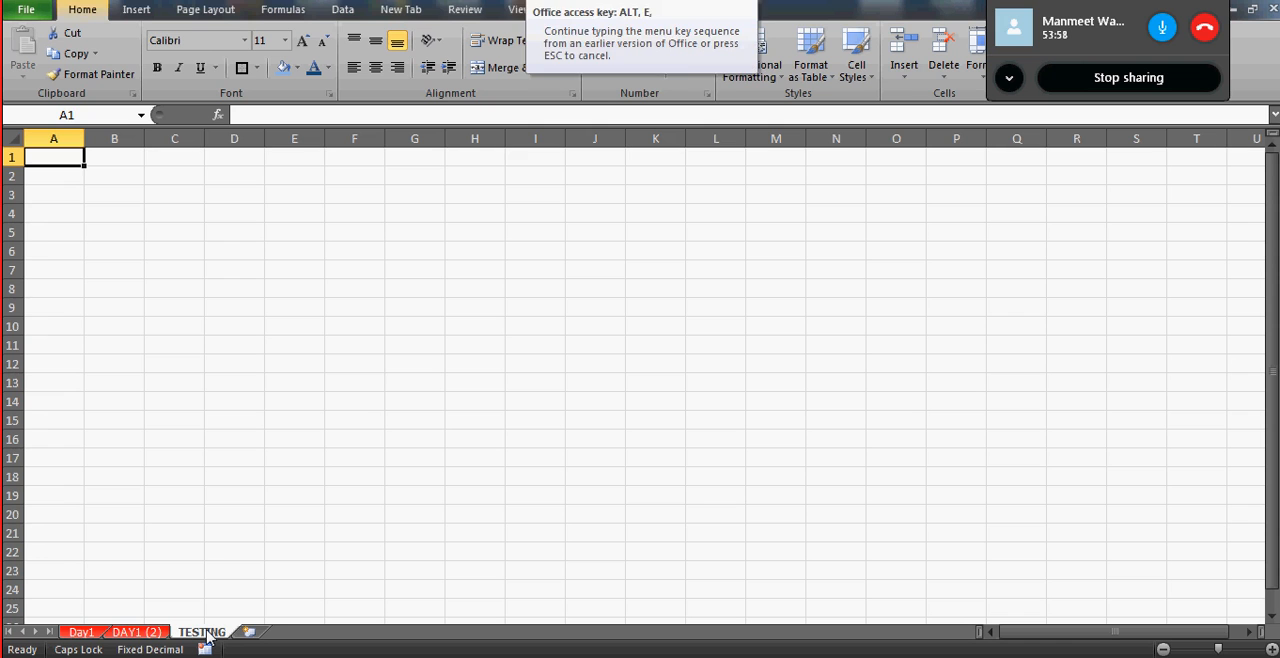
key("l")
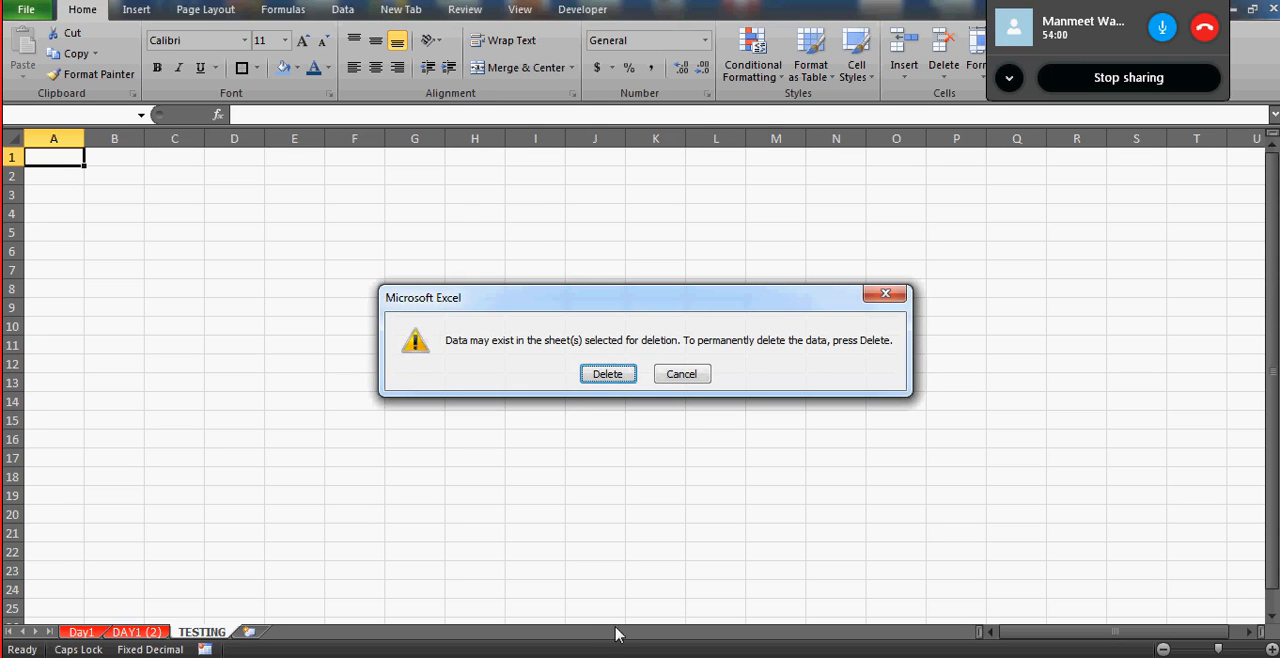
left_click(605, 380)
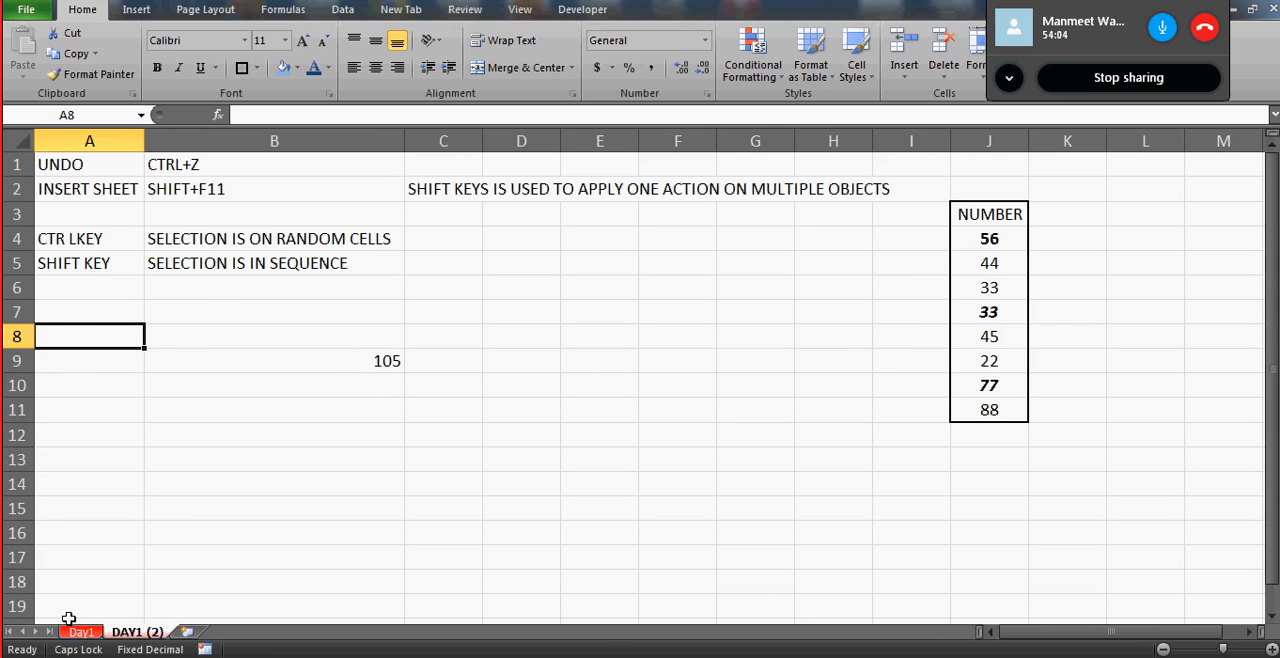
- View Day1 and DAY1 (2), then group all the sheets together and ungroup them again
left_click(84, 634)
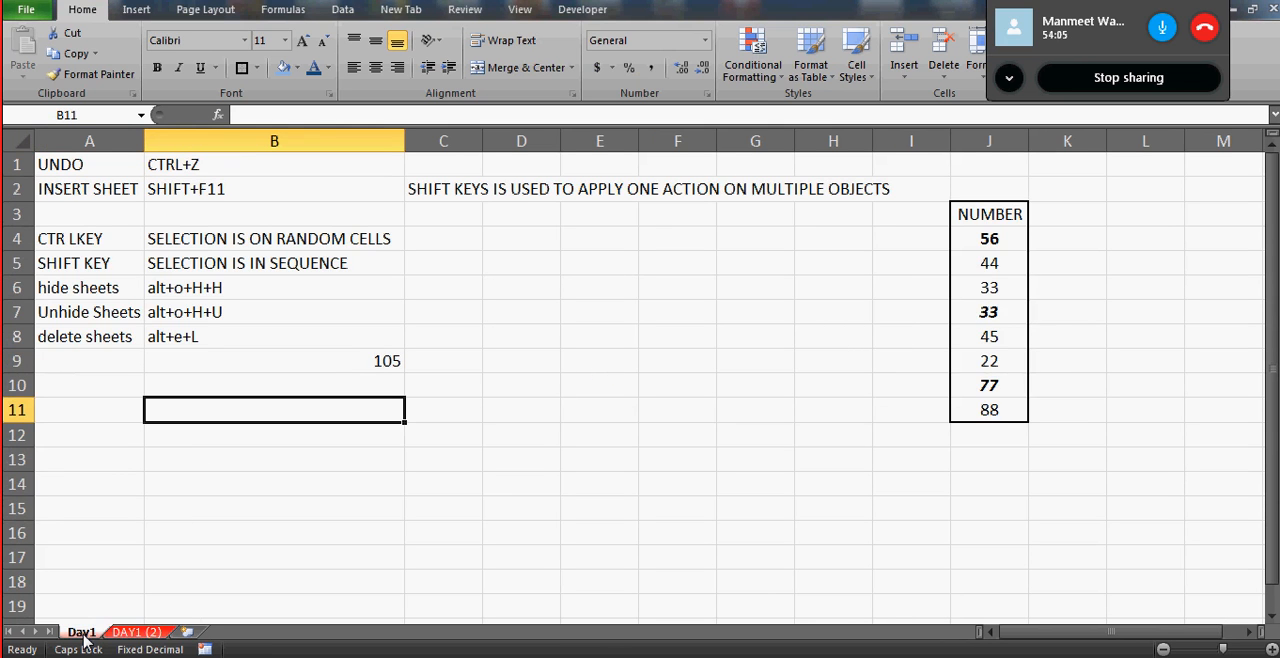
left_click(134, 634)
right_click(91, 634)
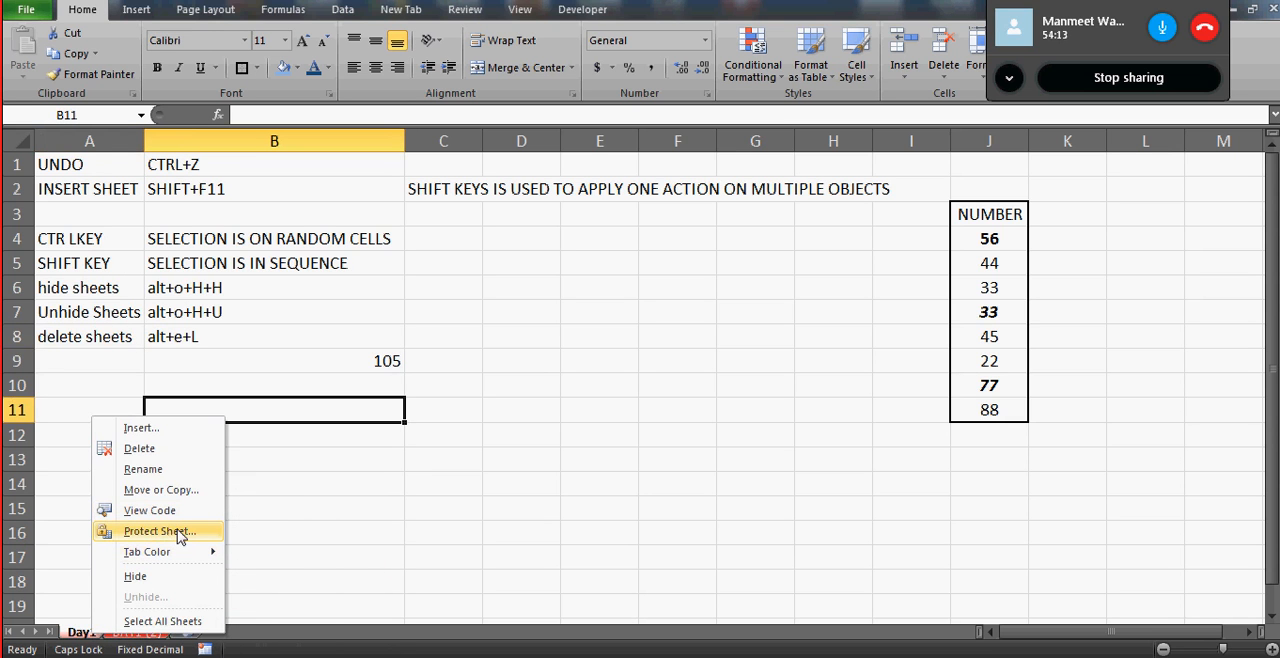
left_click(160, 621)
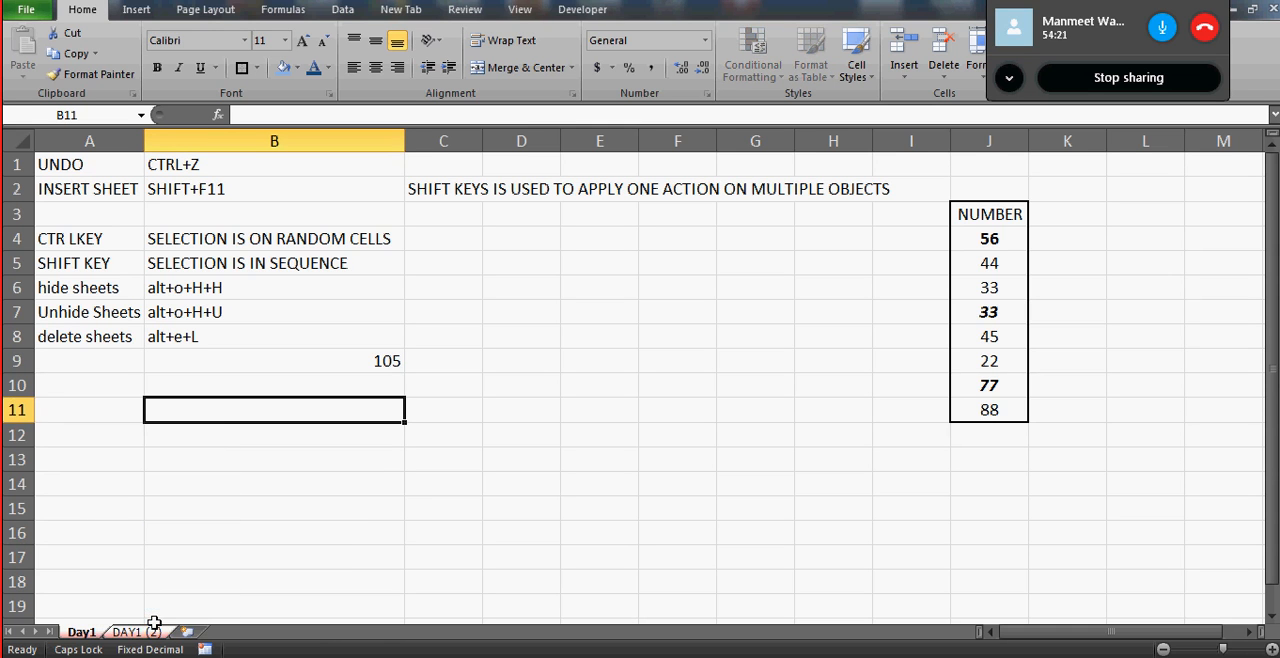
right_click(92, 632)
left_click(164, 619)
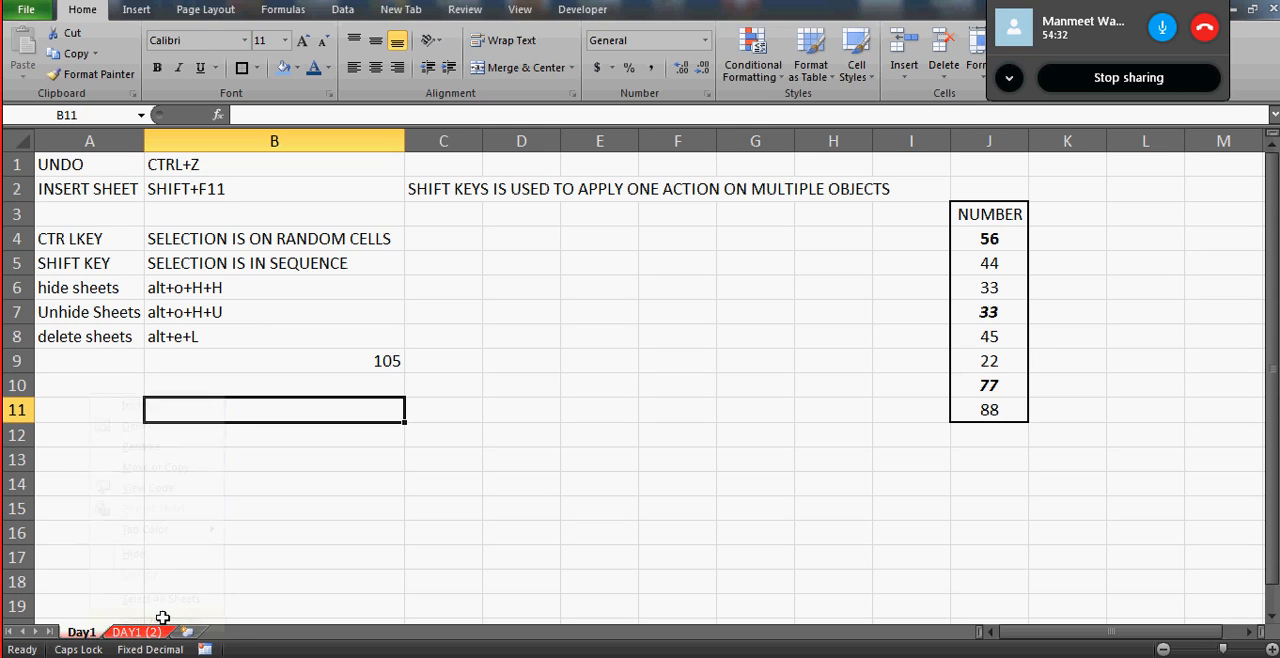
- Insert five new worksheets after DAY1 (2), then select all the sheets in the workbook with Day1 active
left_click(189, 633)
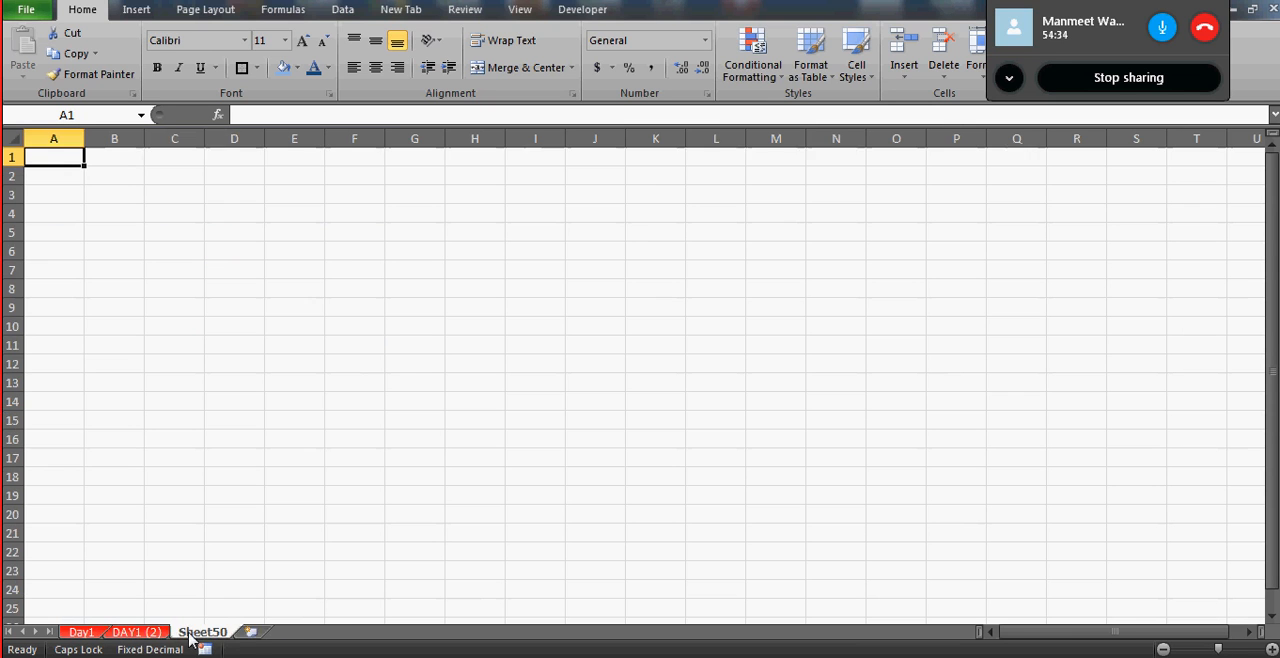
left_click(250, 632)
left_click(315, 632)
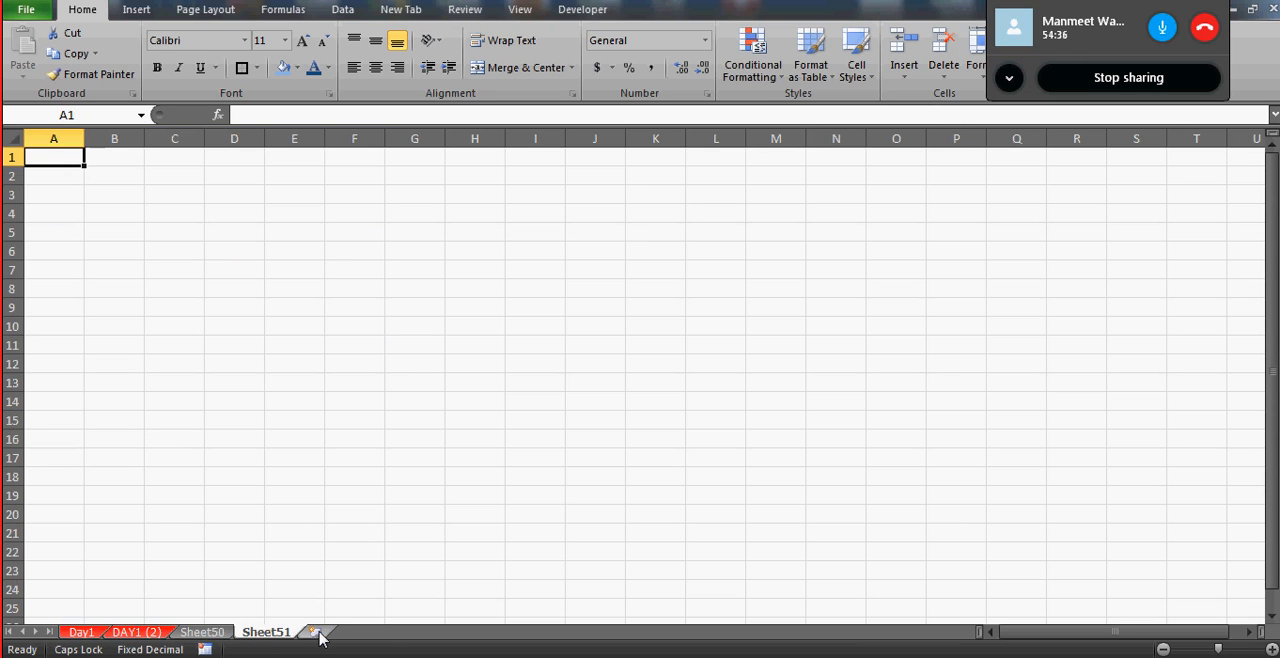
left_click(381, 633)
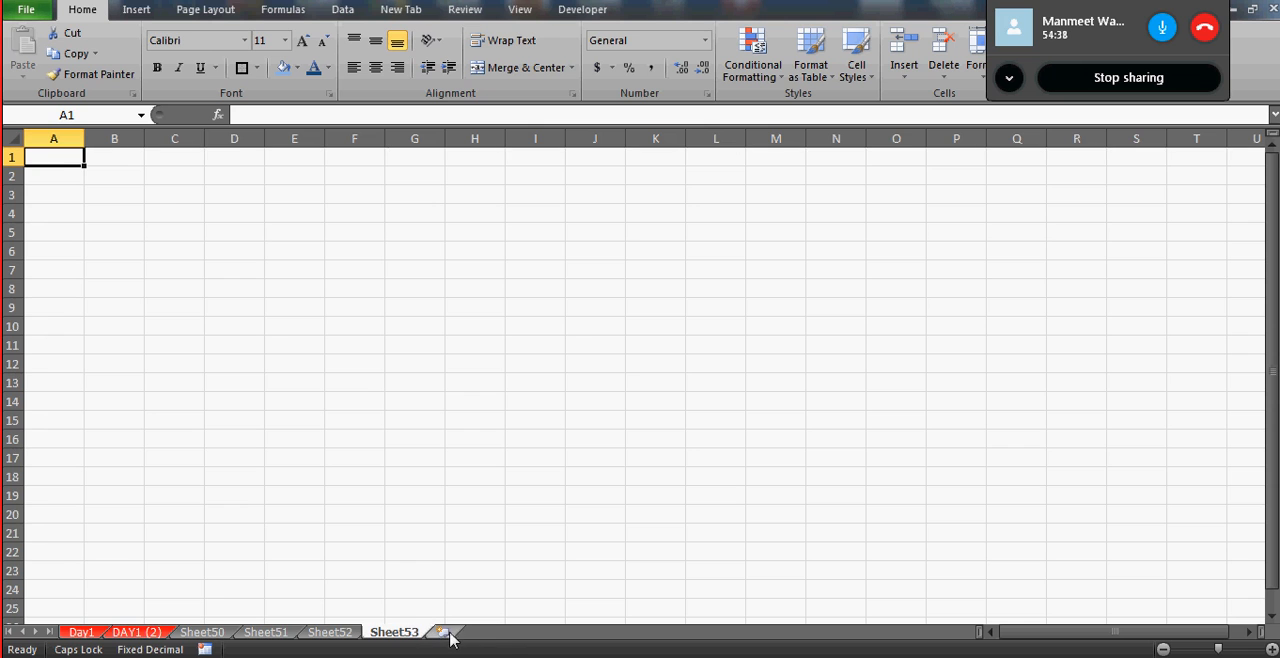
left_click(443, 632)
right_click(82, 632)
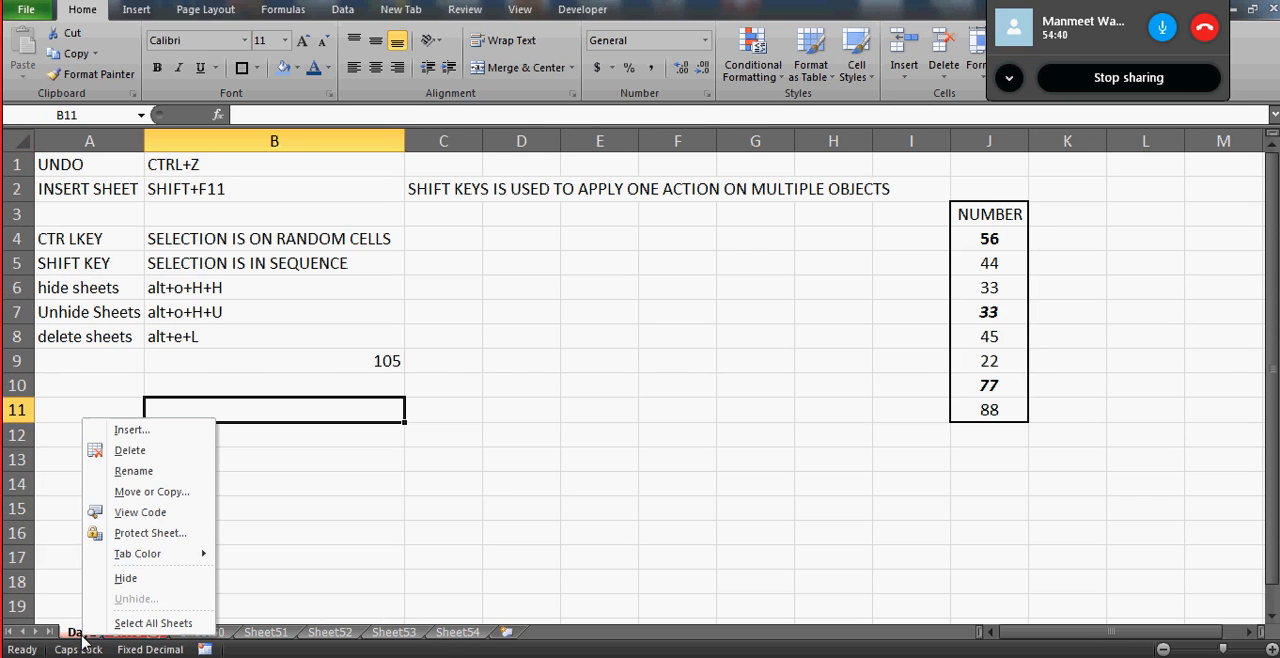
left_click(157, 623)
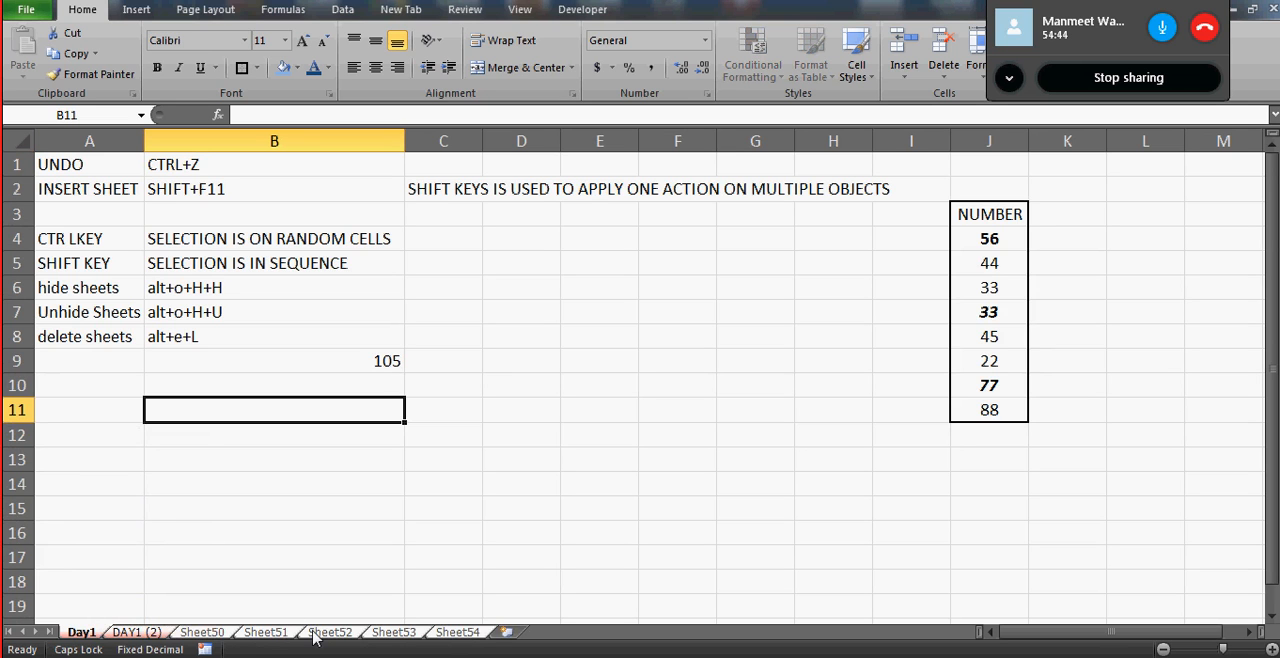
- Ungroup all the sheets, then delete the five blank worksheets Sheet50 through Sheet54 together
right_click(82, 634)
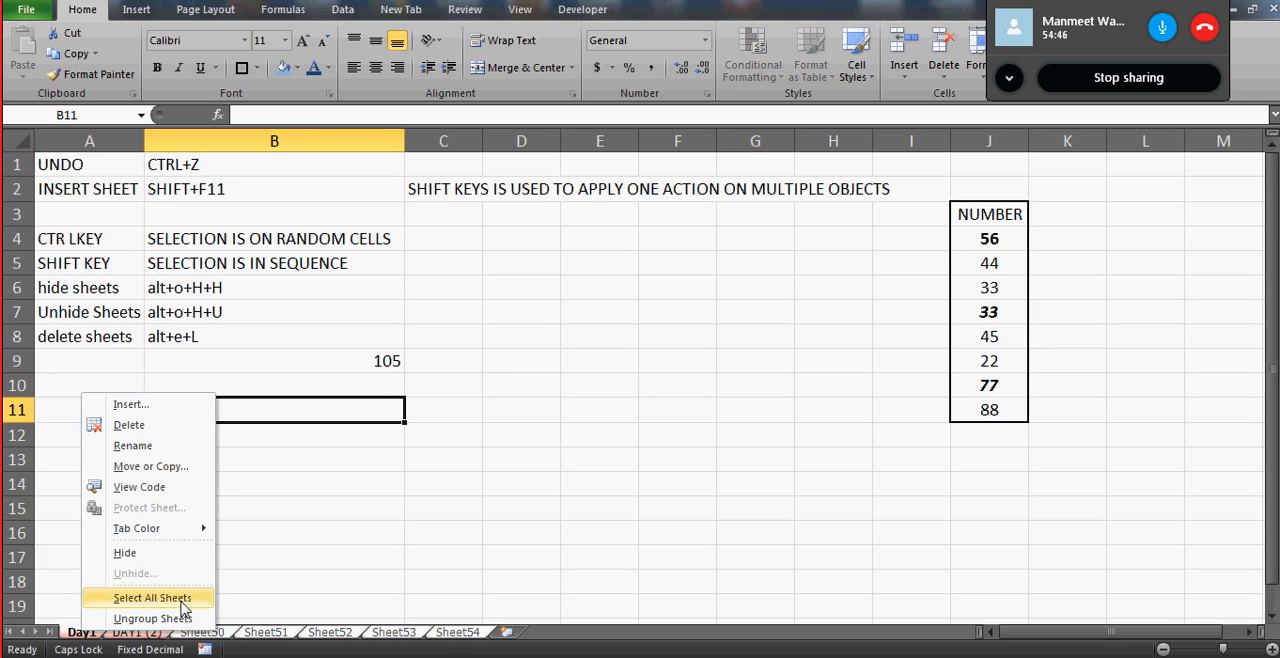
left_click(153, 619)
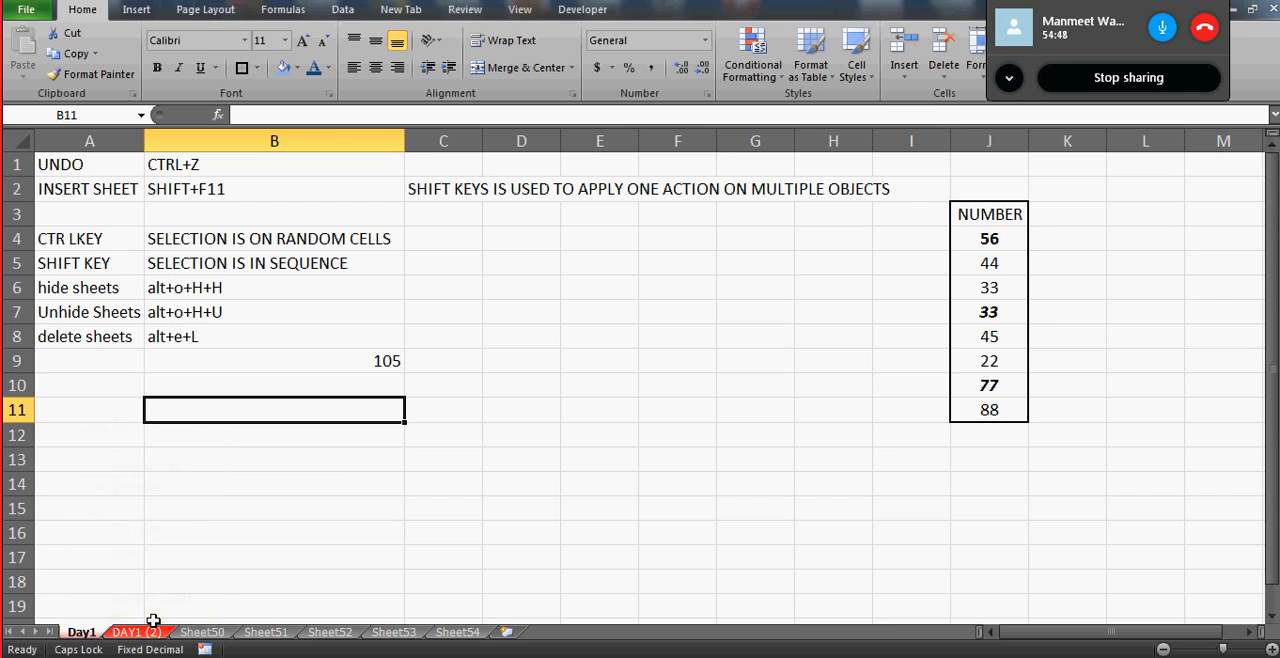
left_click(206, 633)
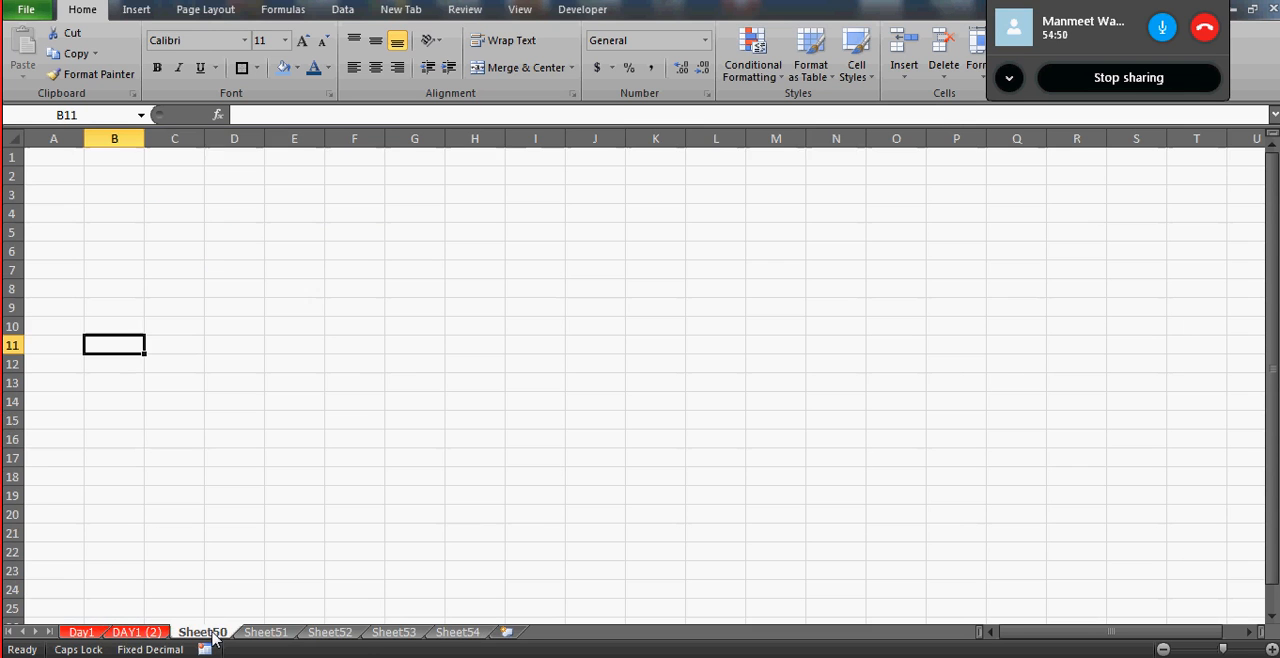
left_click(455, 634, "shift")
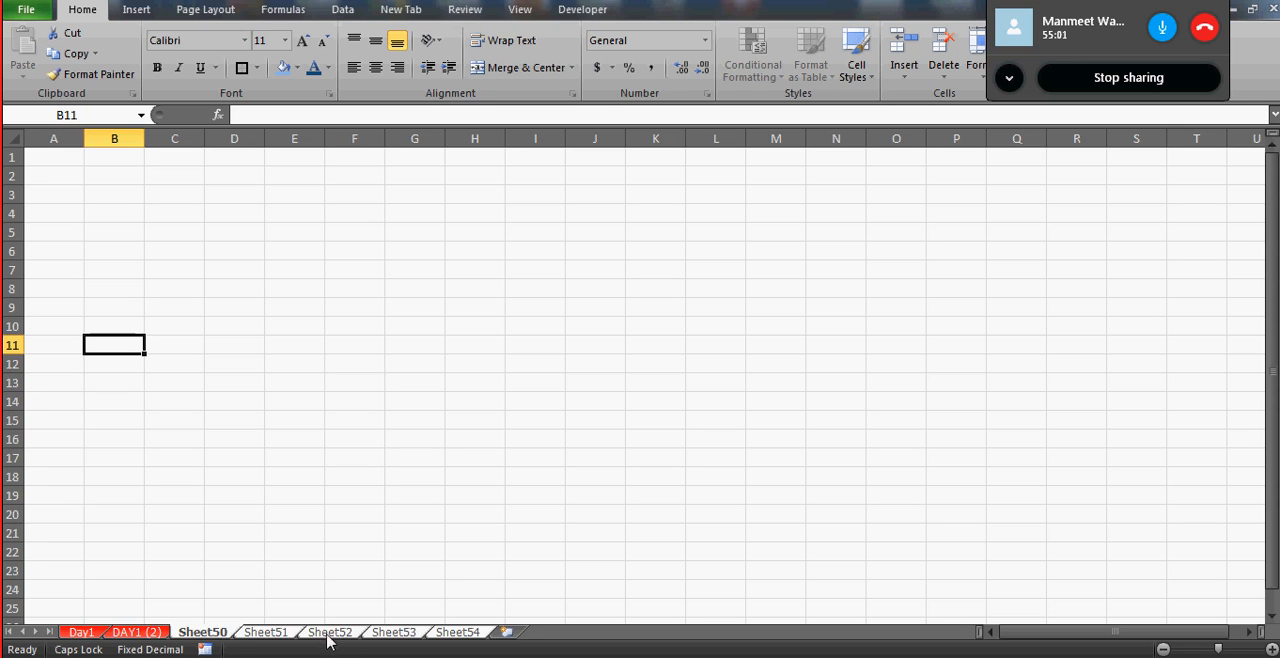
key("alt+e")
key("l")
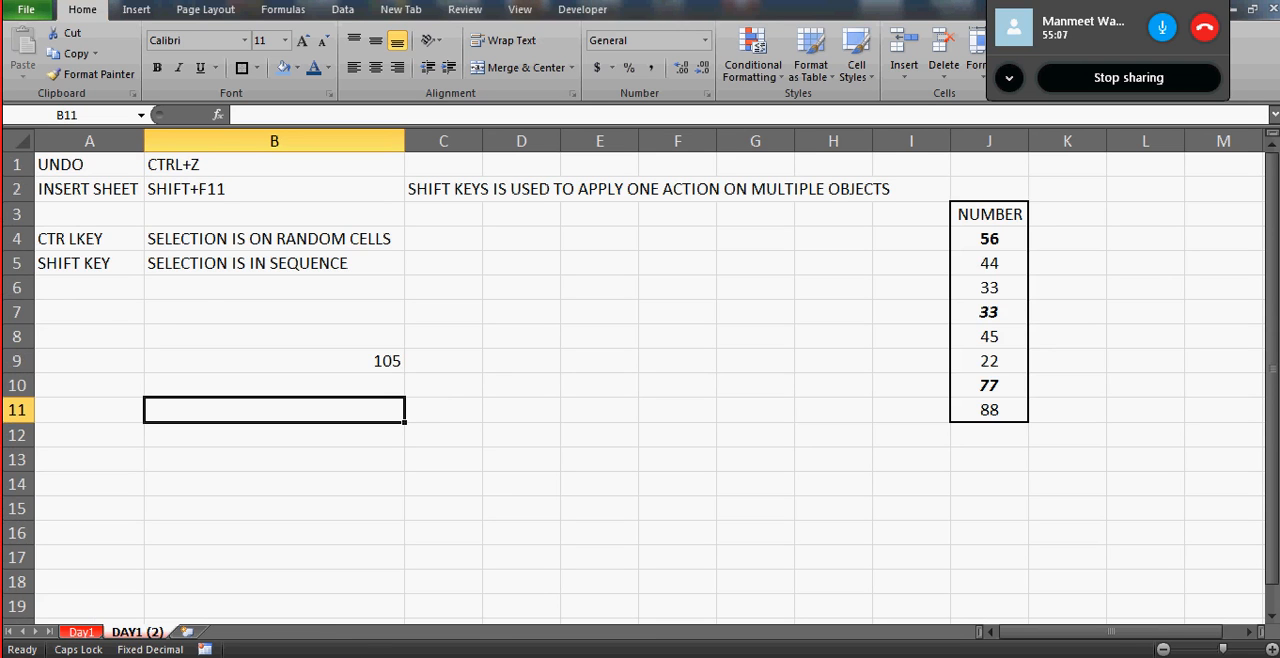
- Return to the Day1 worksheet and select cell D8
left_click(78, 632)
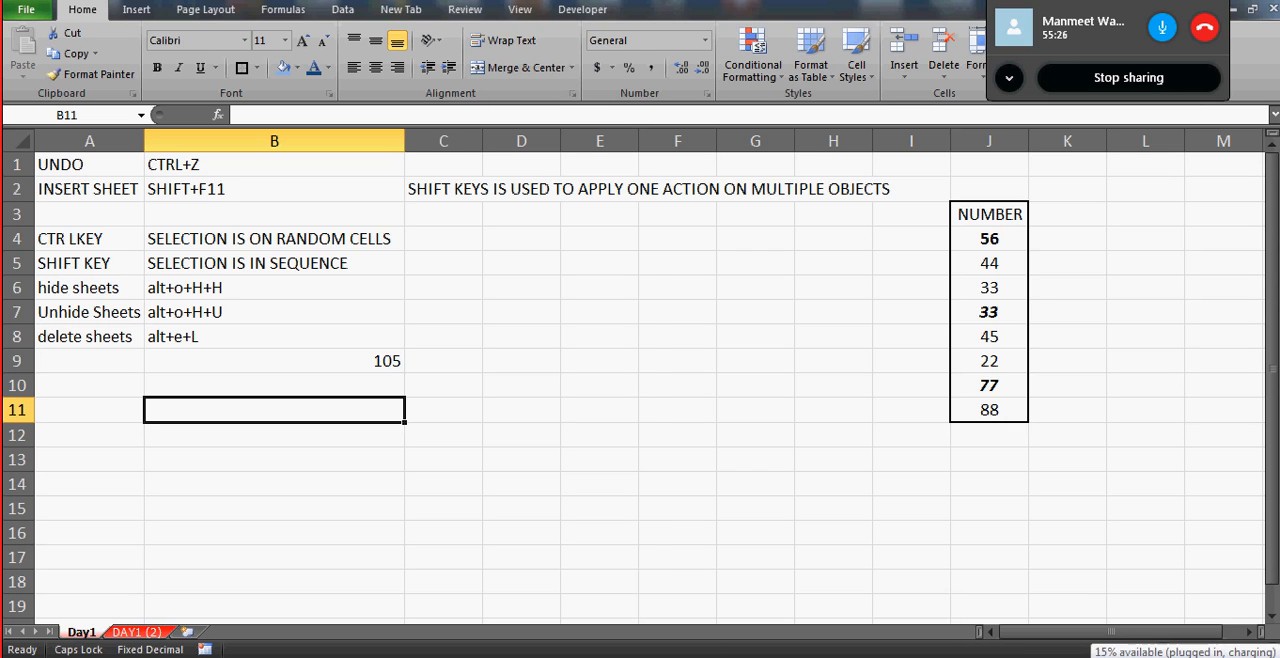
left_click(531, 327)
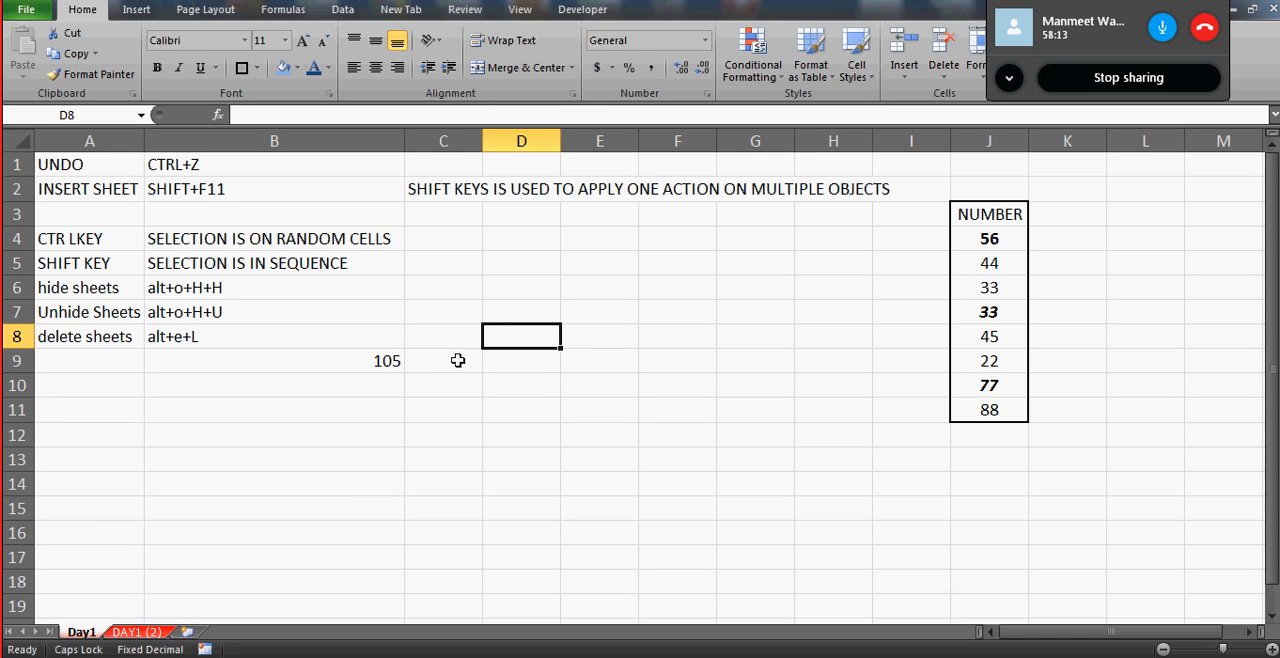
left_click(346, 428)
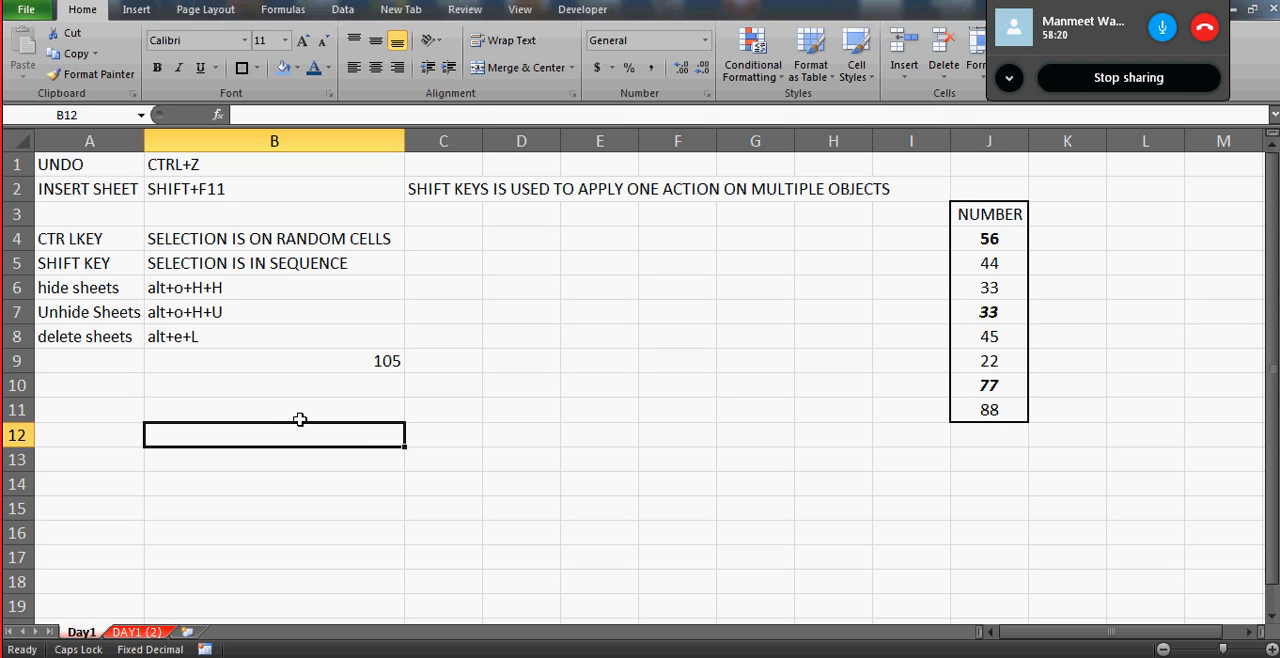
left_click(27, 143)
left_click(160, 196)
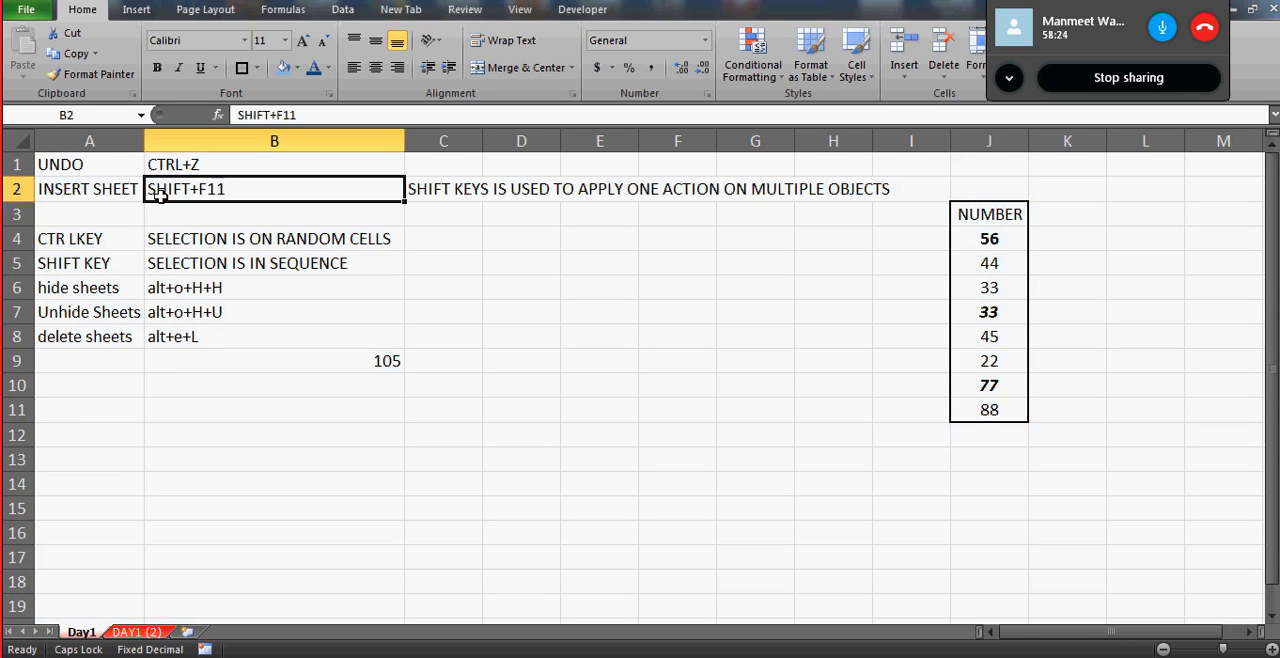
left_click(106, 171)
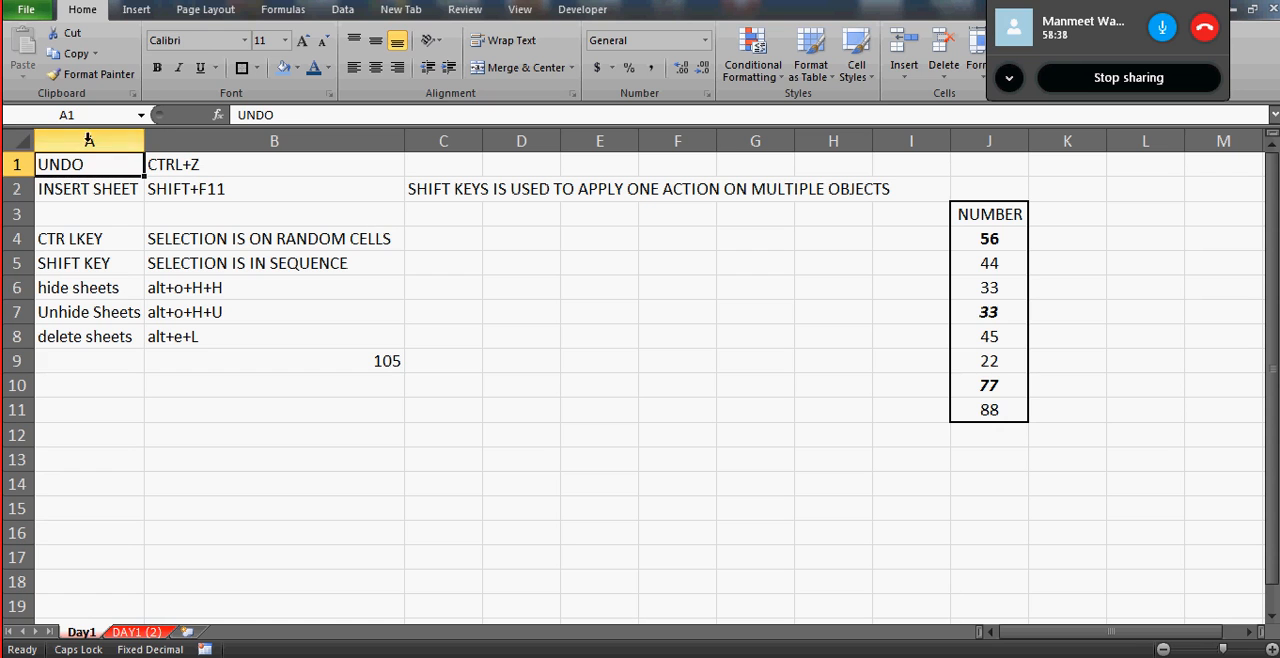
left_click(84, 290)
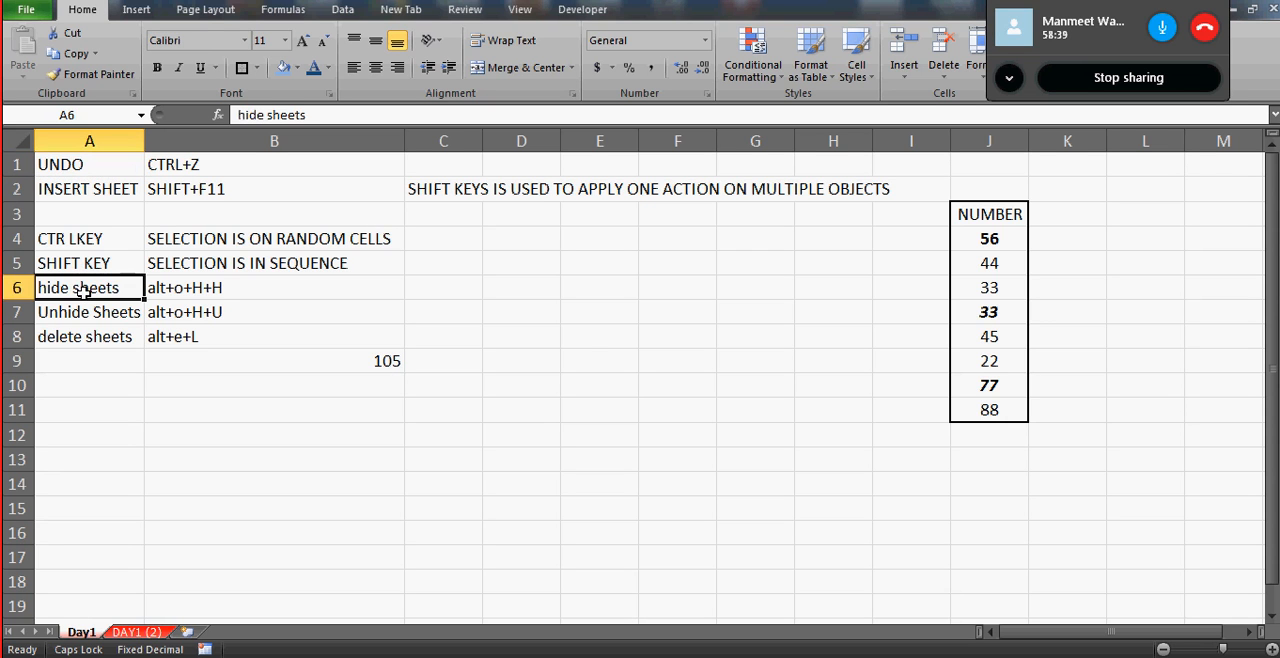
- Enter INSERT WORKBOOK in cell A3 and its shortcut CTRL+N in B3, then autofit column A to its contents
left_click(82, 215)
type("INSERT WORK")
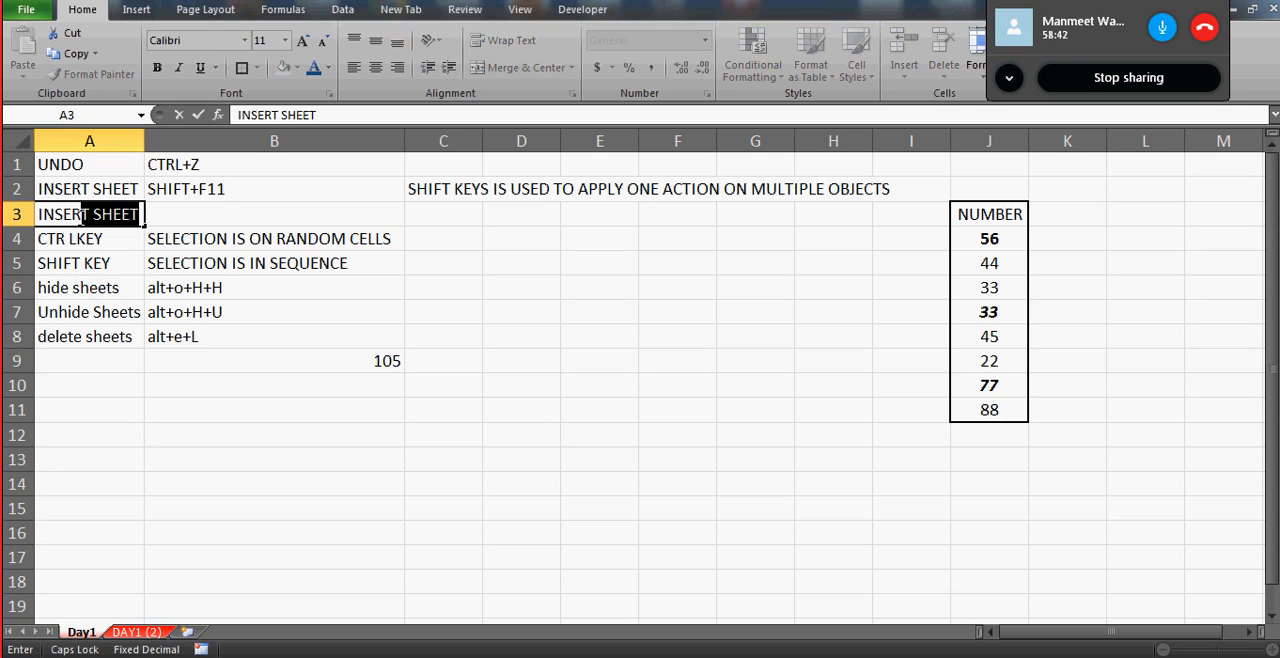
type("BOOK")
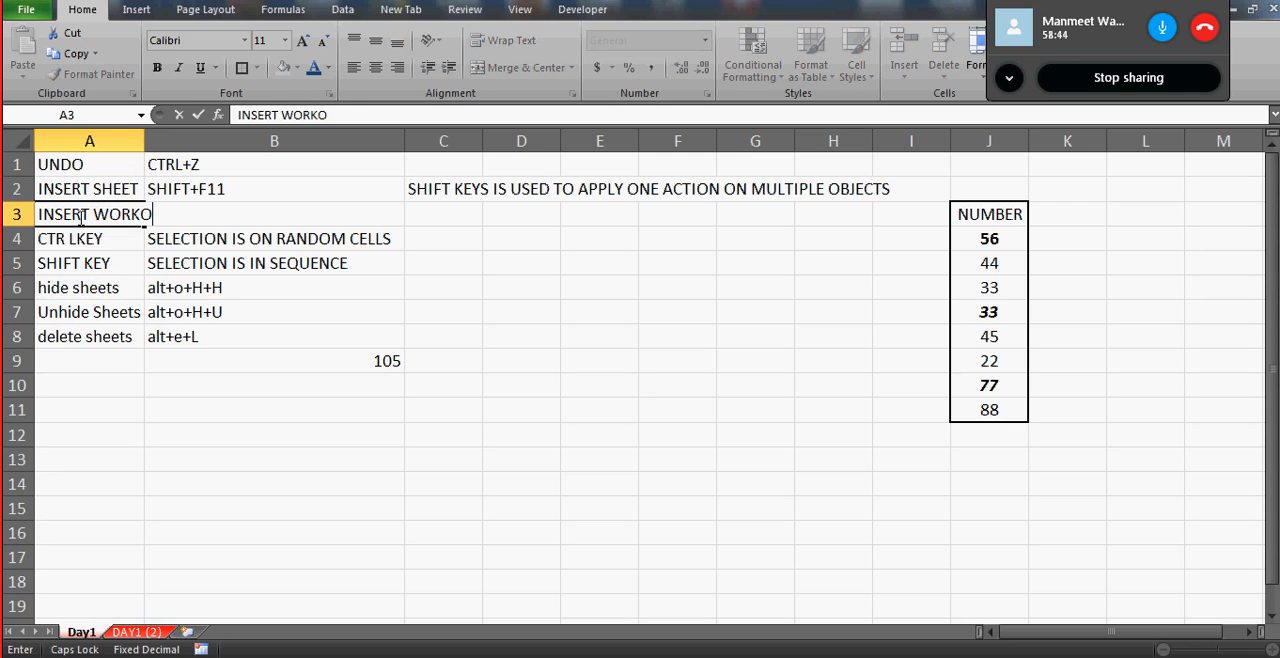
key("Return")
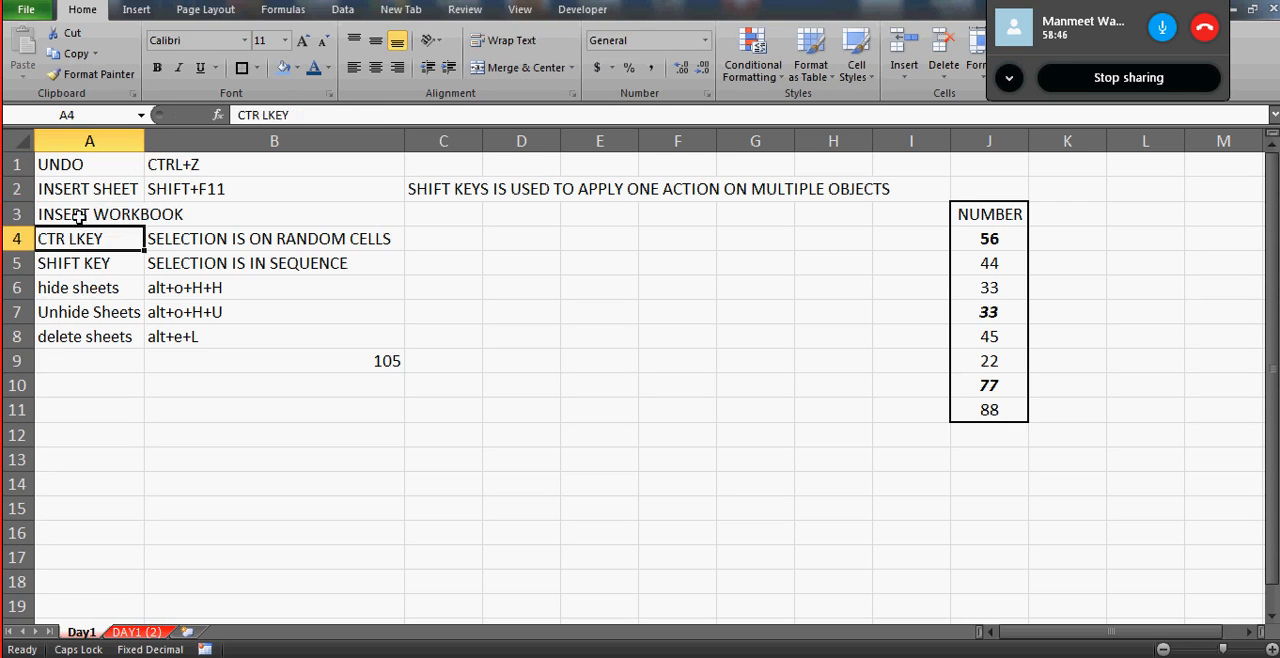
key("Up")
key("Right")
type("CRTRL+N")
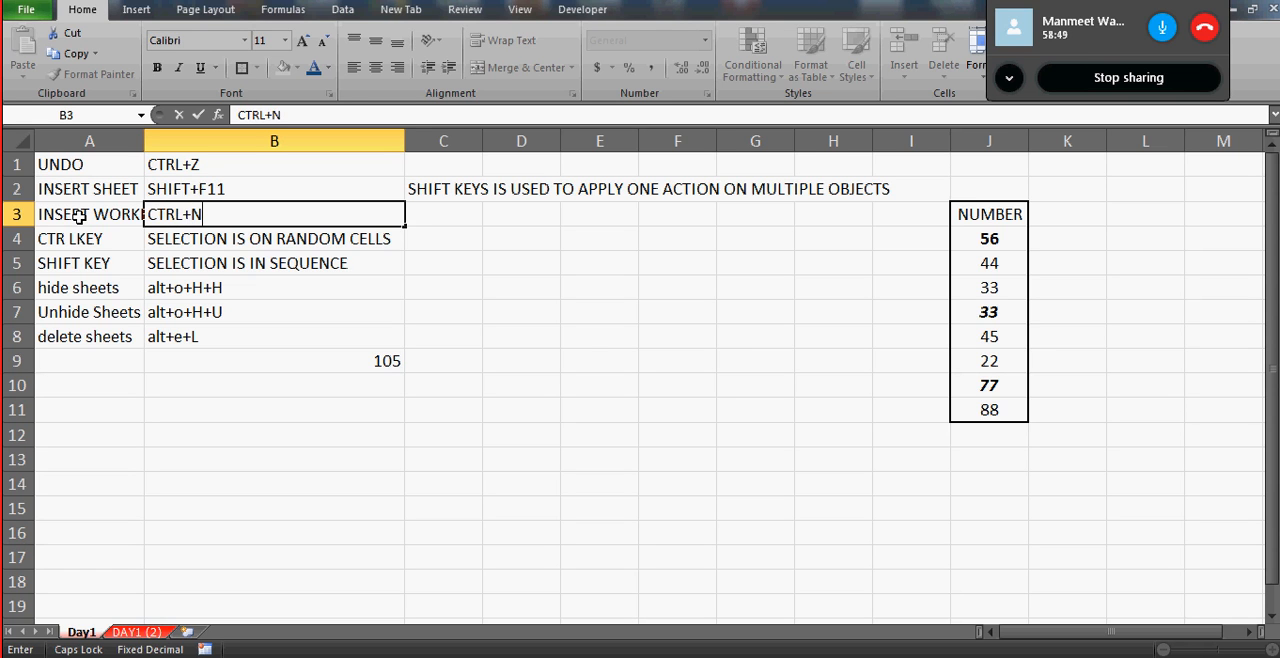
key("Return")
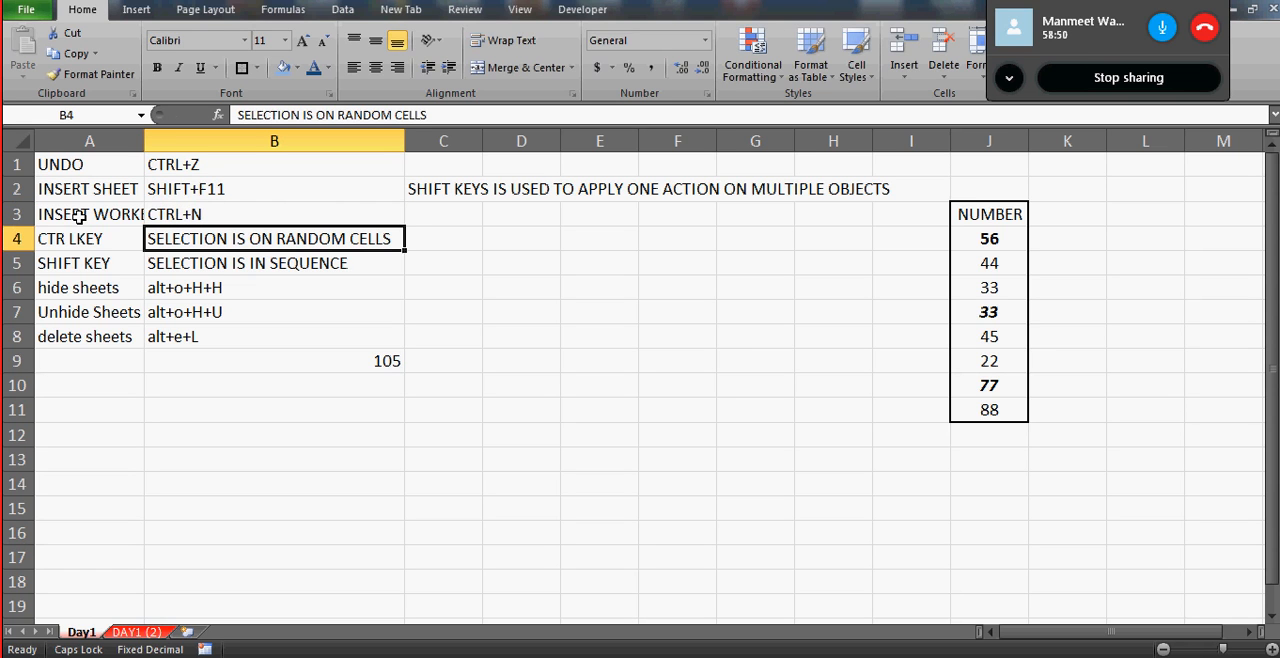
double_click(145, 141)
left_click(144, 230)
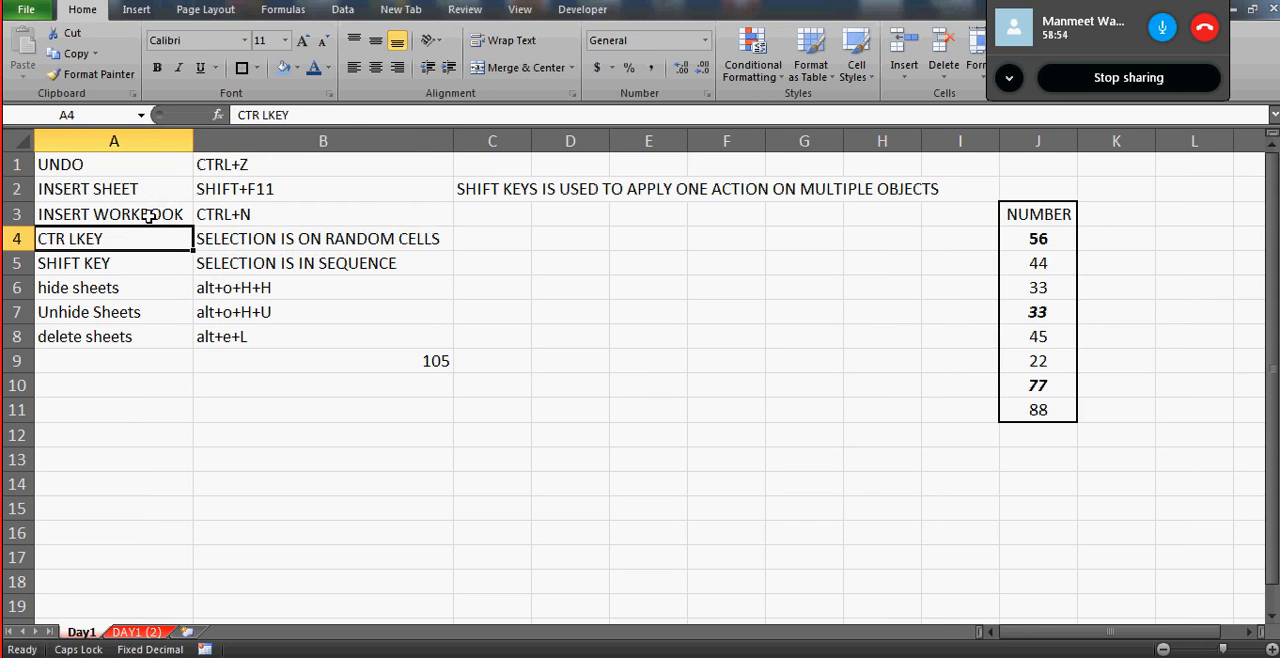
- Select cell A3, create a new blank workbook, then close that workbook
left_click(148, 216)
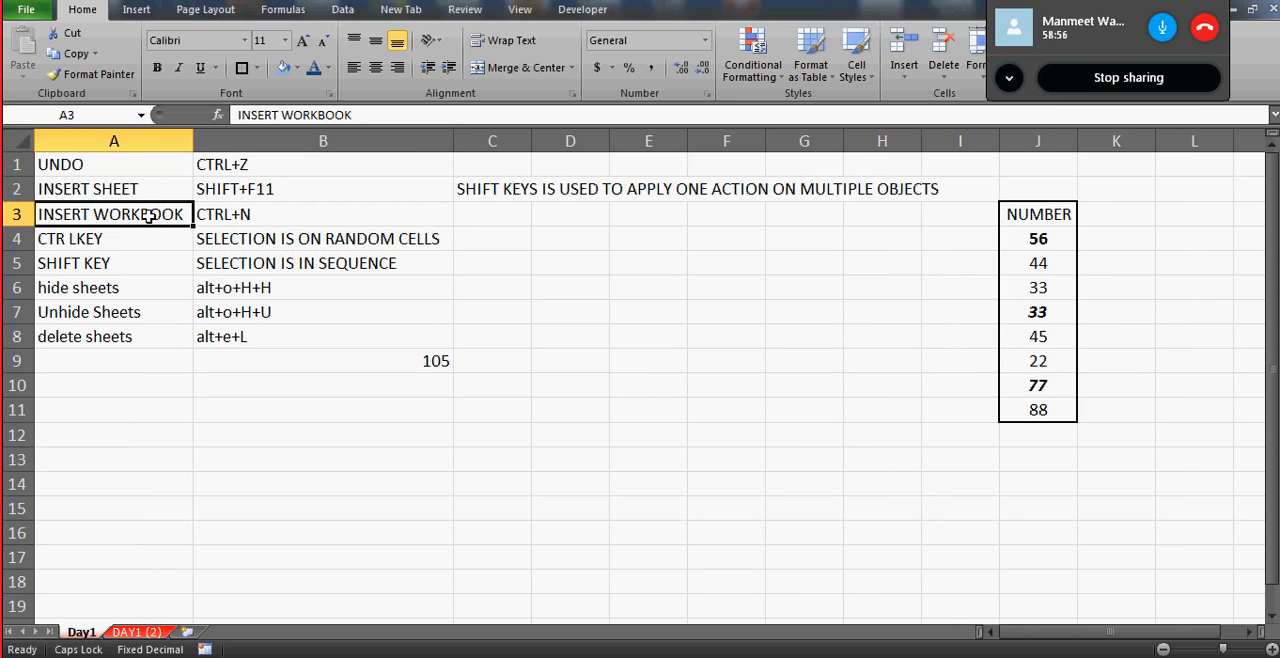
key("ctrl+n")
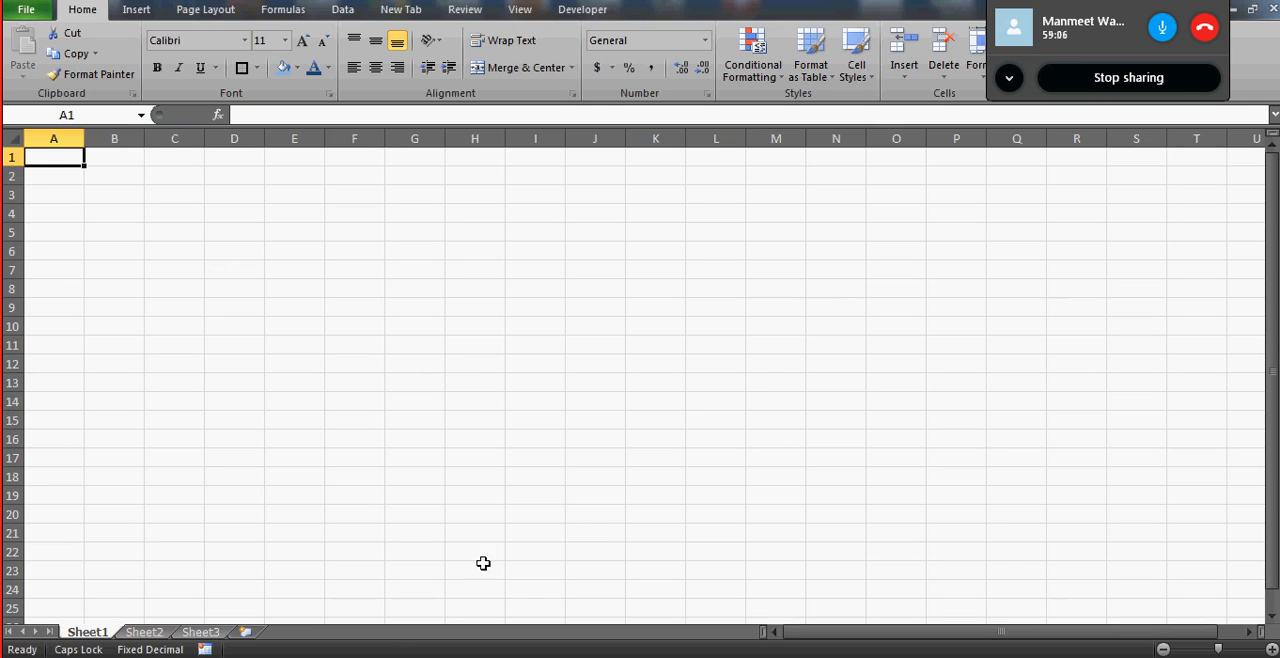
left_click(1270, 9)
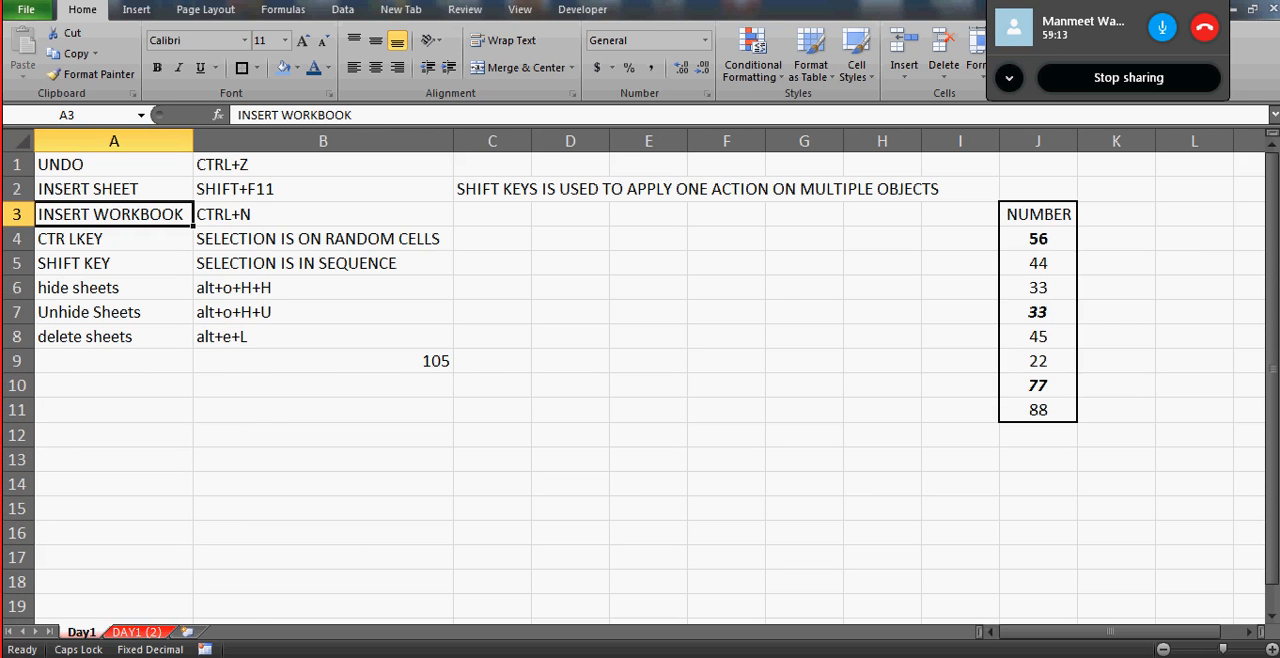
- Search the computer's programs for EXCEL and launch Microsoft Excel 2010 with a blank workbook
left_click(20, 654)
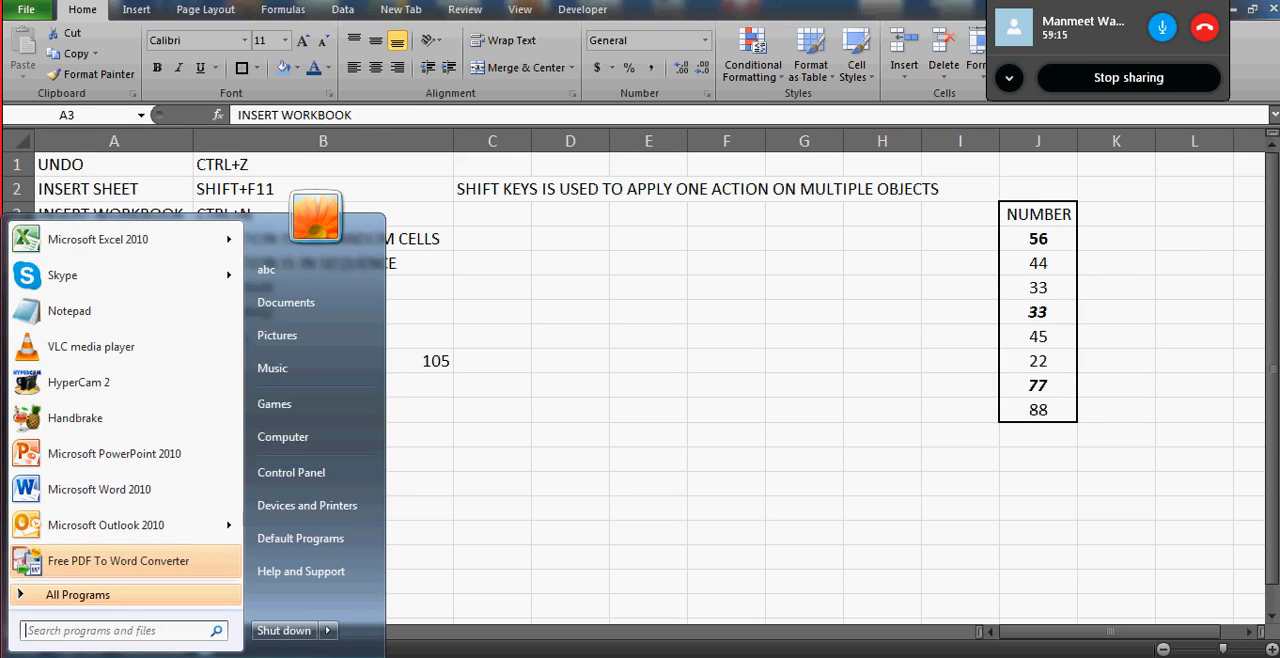
type("EXCEL")
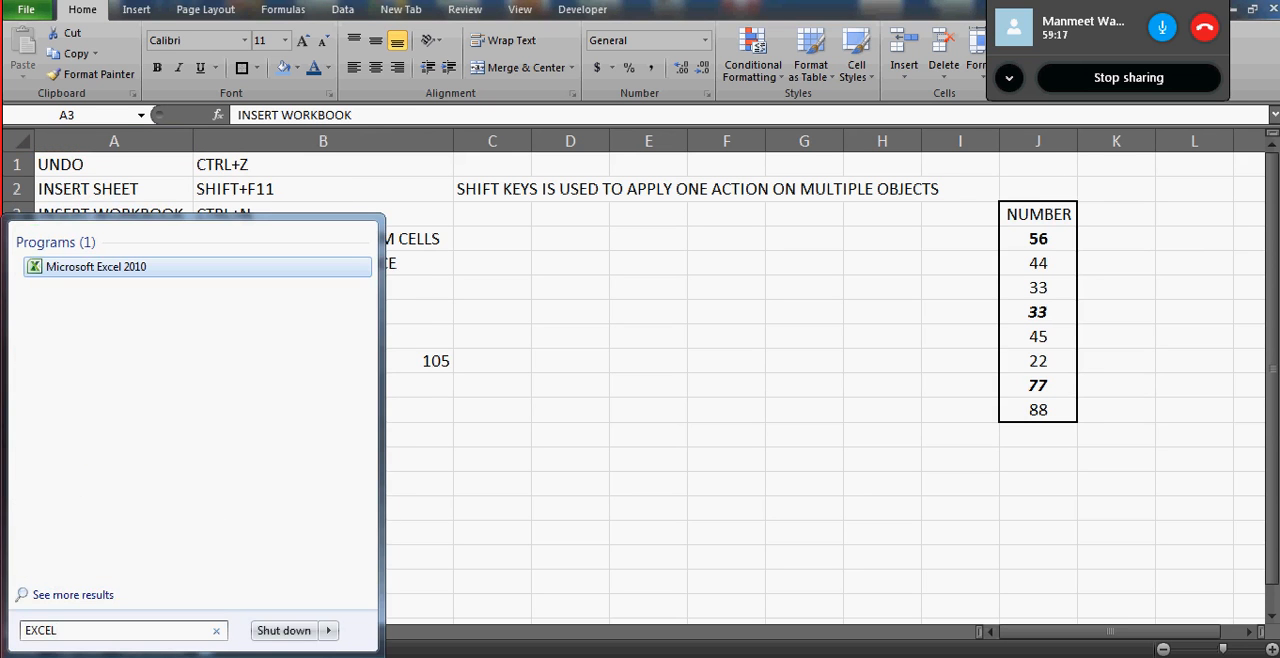
key("Return")
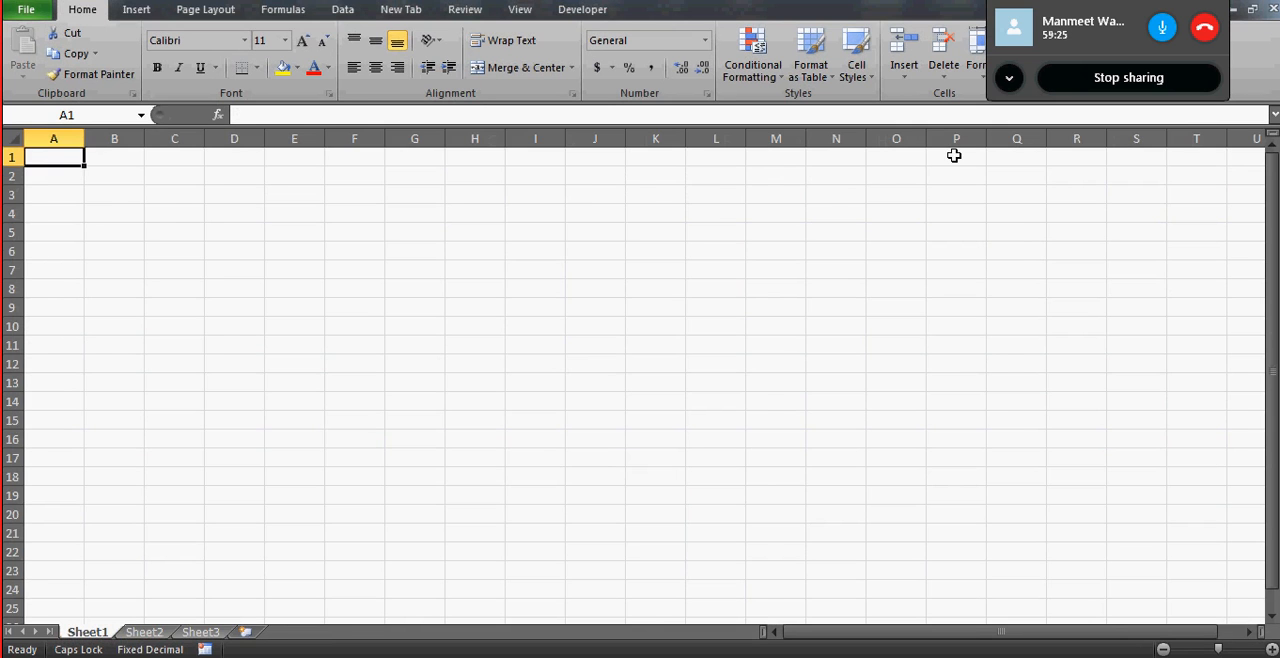
- Return to the Day1 worksheet and make A1 the active cell
key("ctrl+Tab")
left_click(95, 133)
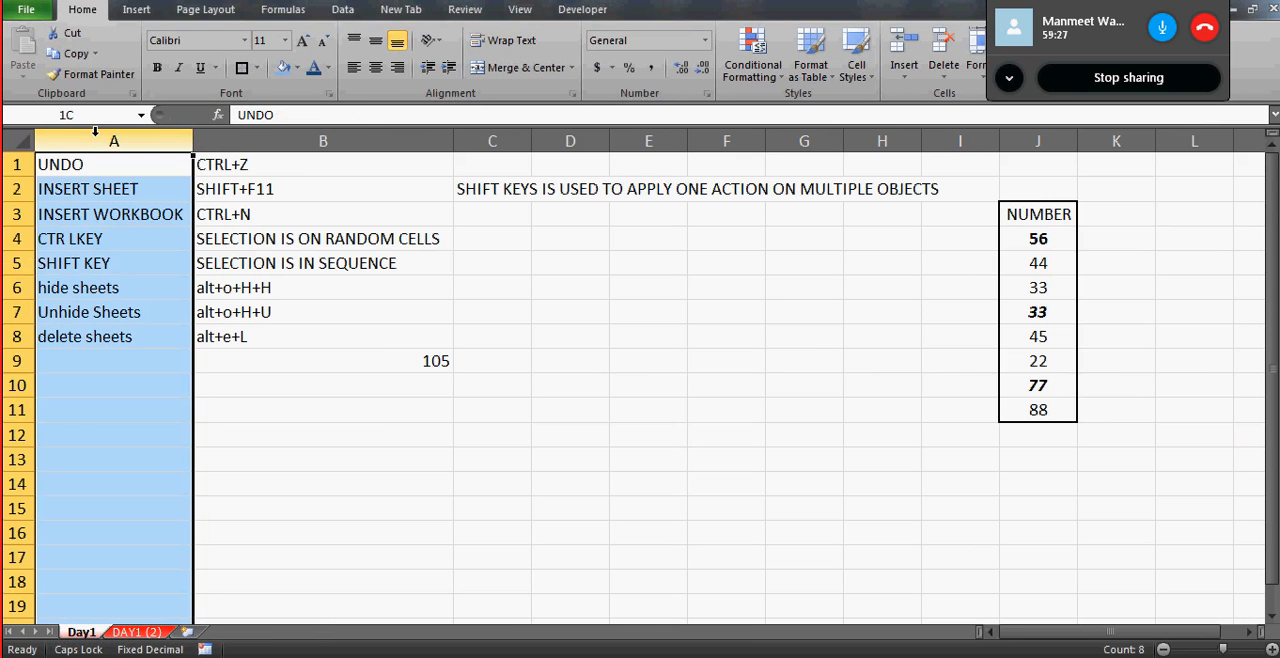
key("Right")
key("Right")
key("Left")
key("Left")
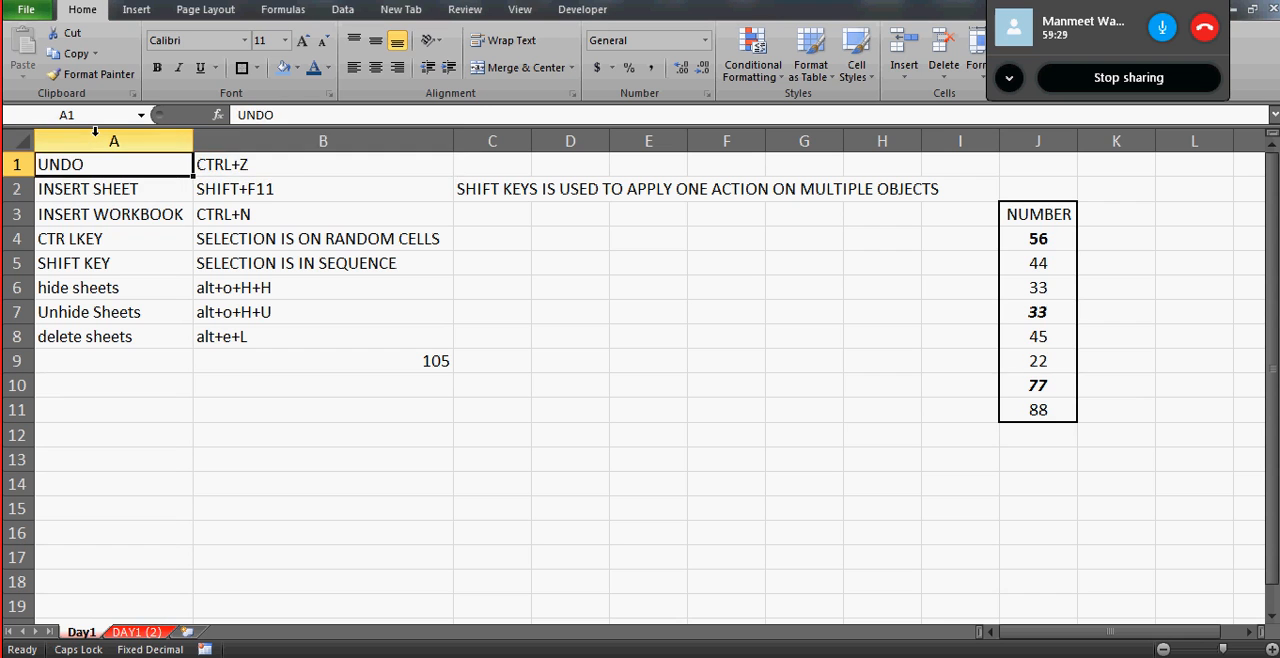
key("Right")
key("Right")
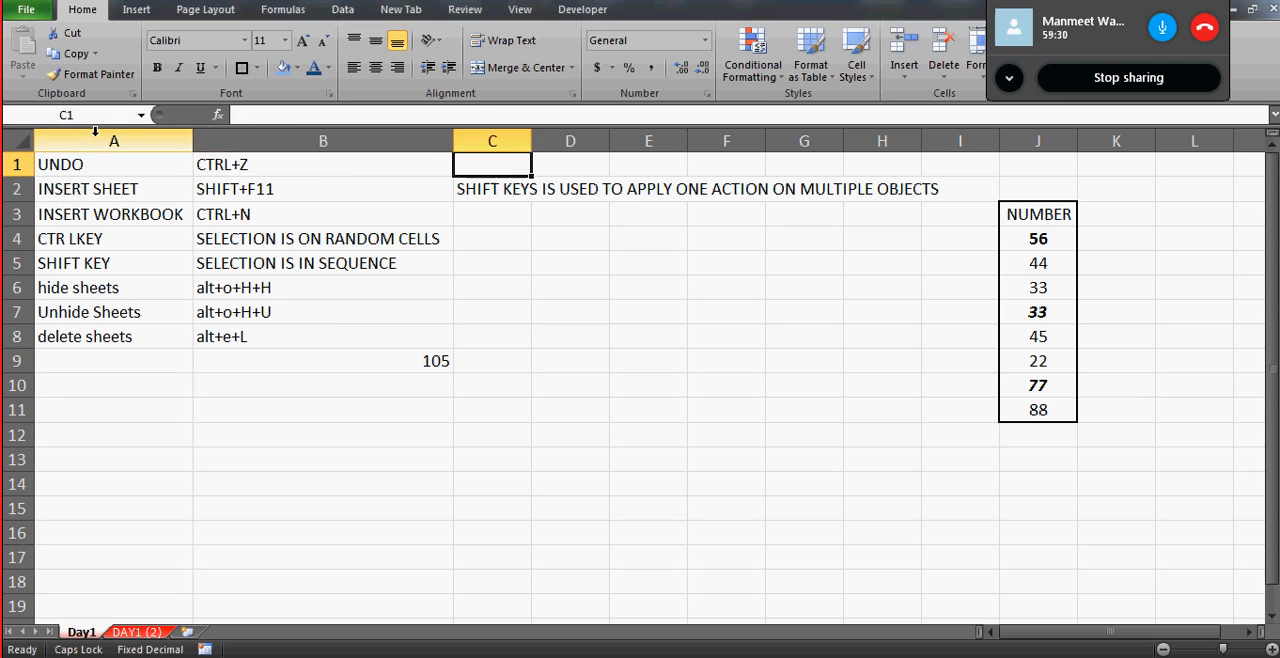
key("Left")
key("Left")
key("Right")
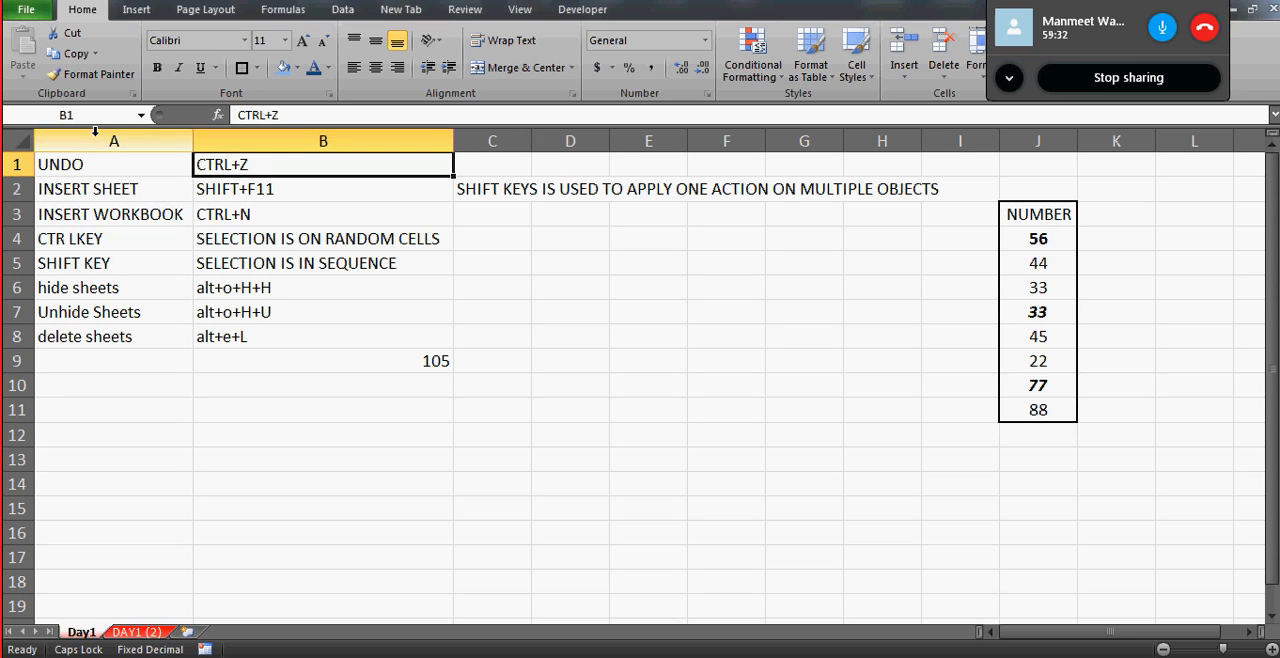
key("Left")
- Select the range A1:B8 holding the shortcut notes on Day1 and copy it
key("shift+Right")
key("shift+Right")
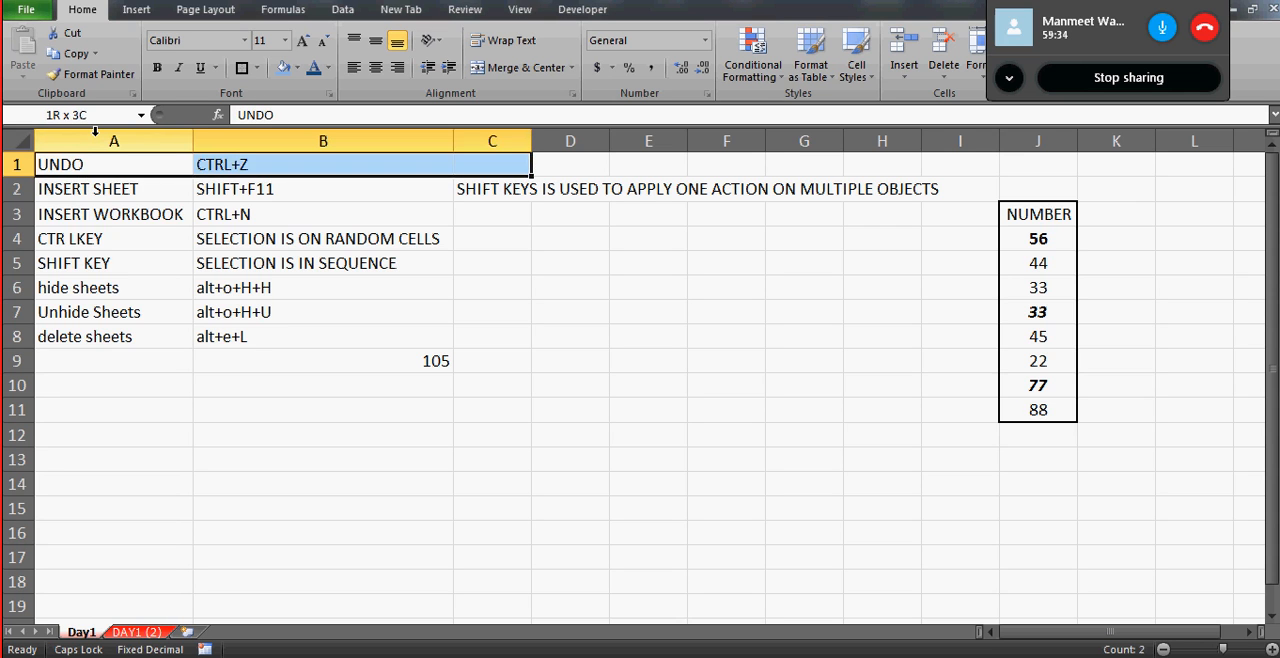
key("shift+Left")
key("shift+Down")
key("shift+Down")
key("shift+Down")
key("shift+Down")
key("shift+Down")
key("shift+Down")
key("shift+Down")
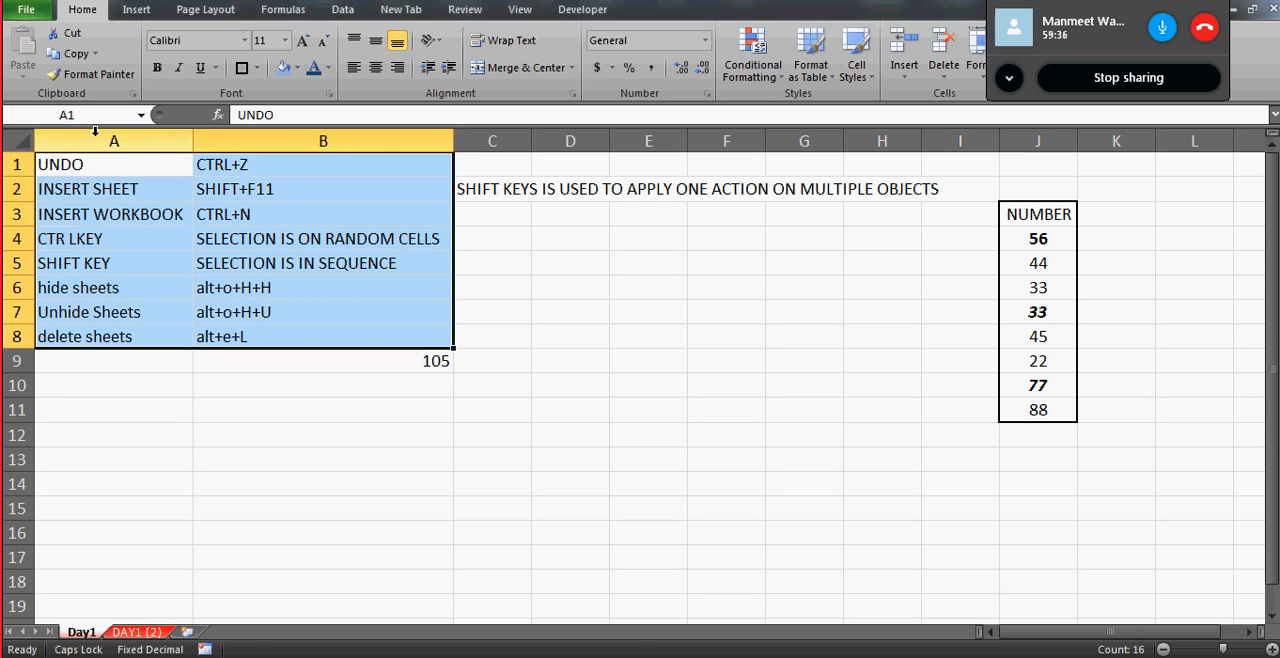
key("ctrl+c")
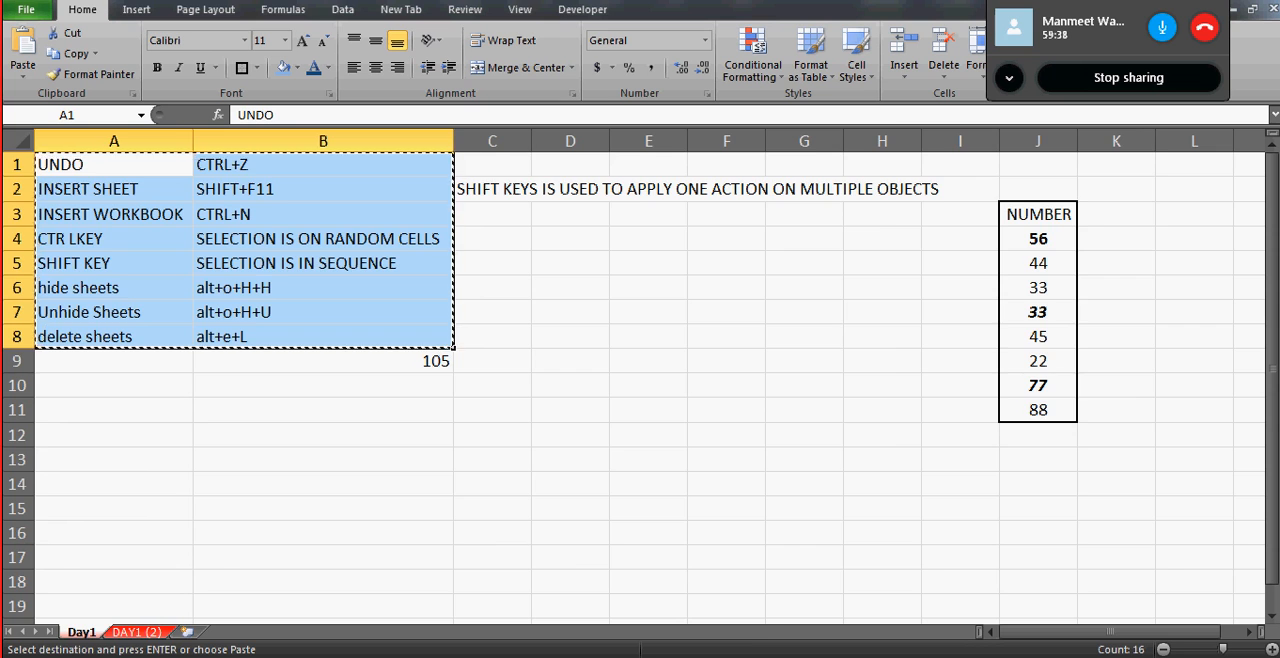
- Dismiss the Office activation wizard and paste the copied notes at cell A1 on Sheet1 of the blank workbook
key("ctrl+n")
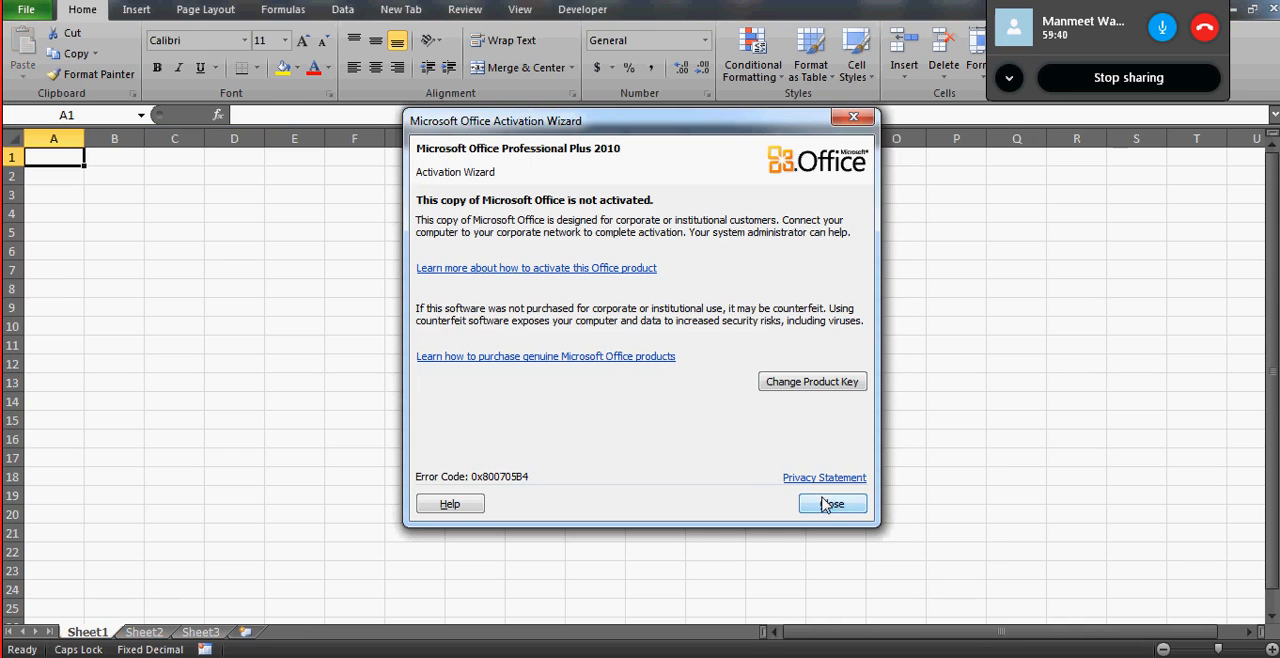
left_click(826, 499)
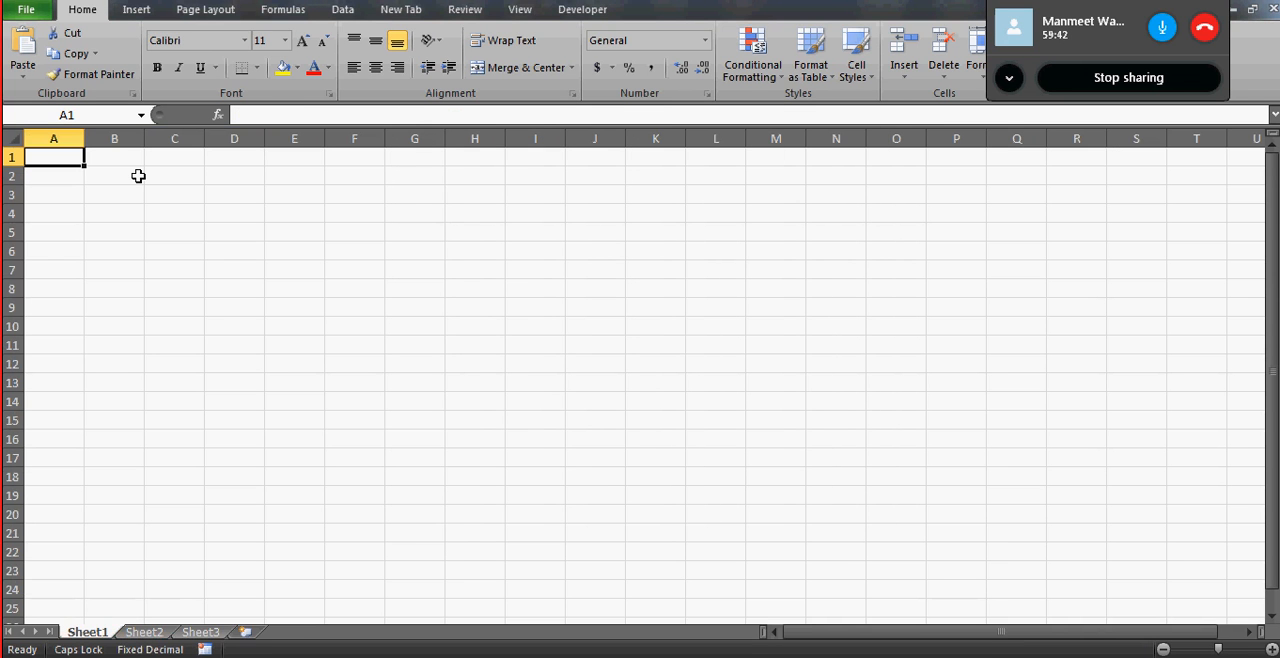
key("ctrl+v")
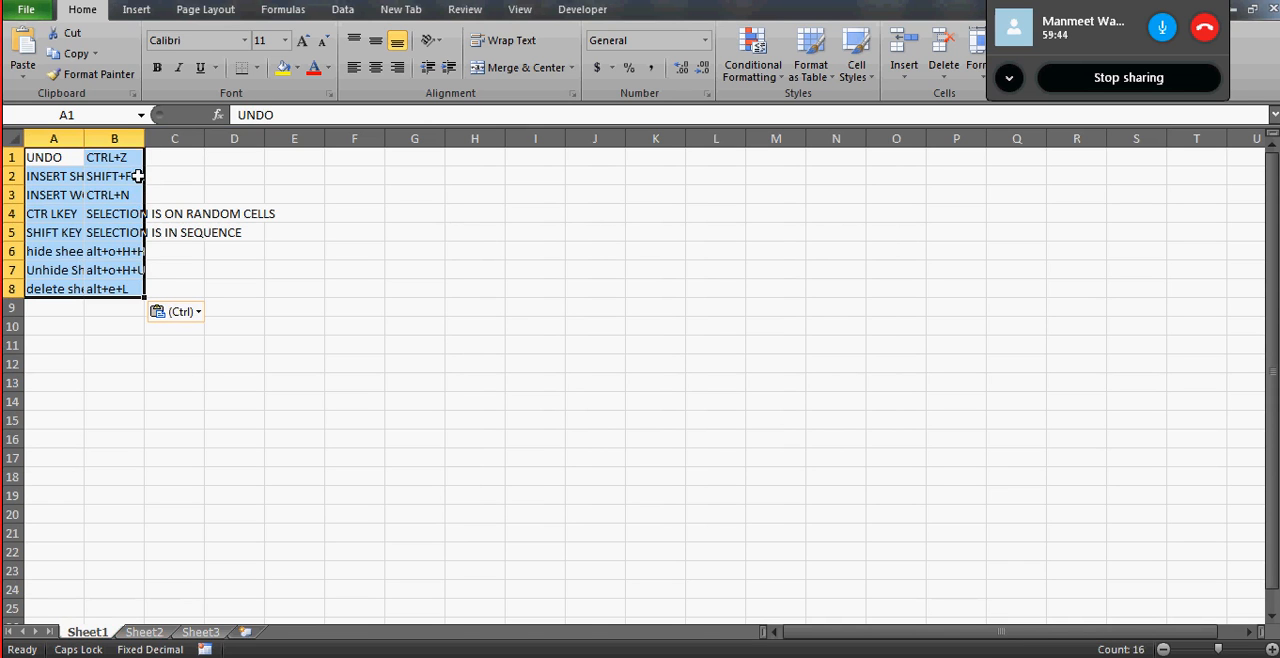
left_click(80, 161)
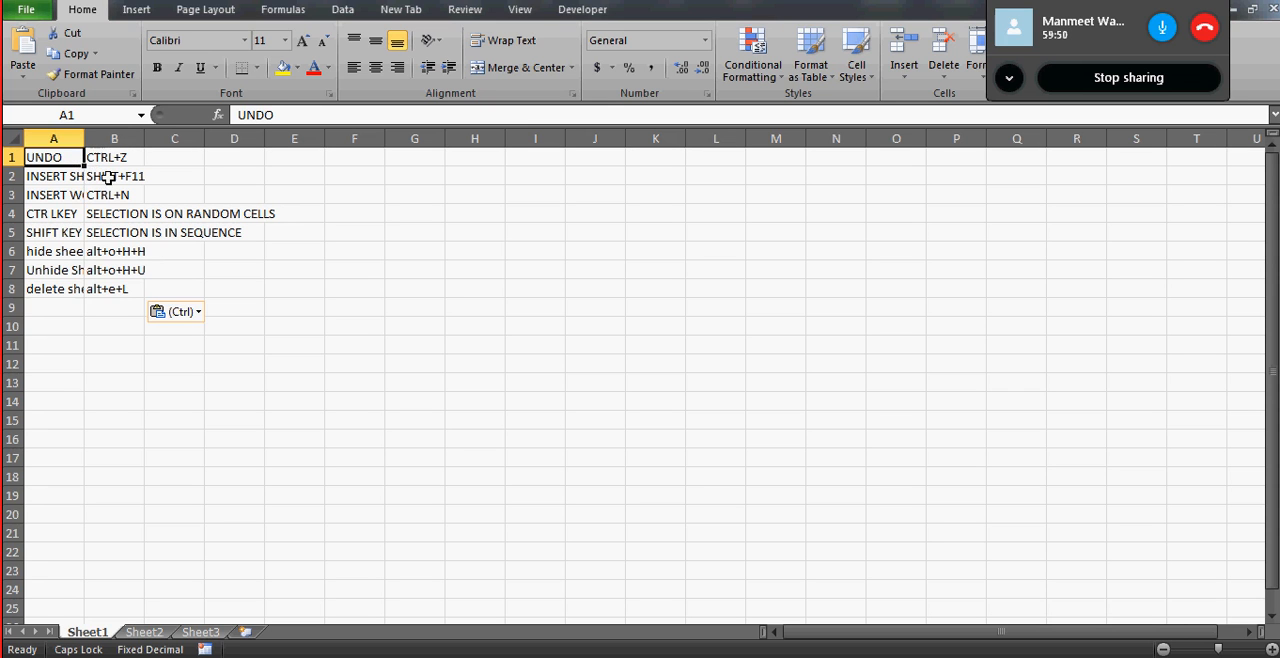
- Go back to the Day1 worksheet, clear the copy outline around A1:B8 and select cell B1
left_click(828, 656)
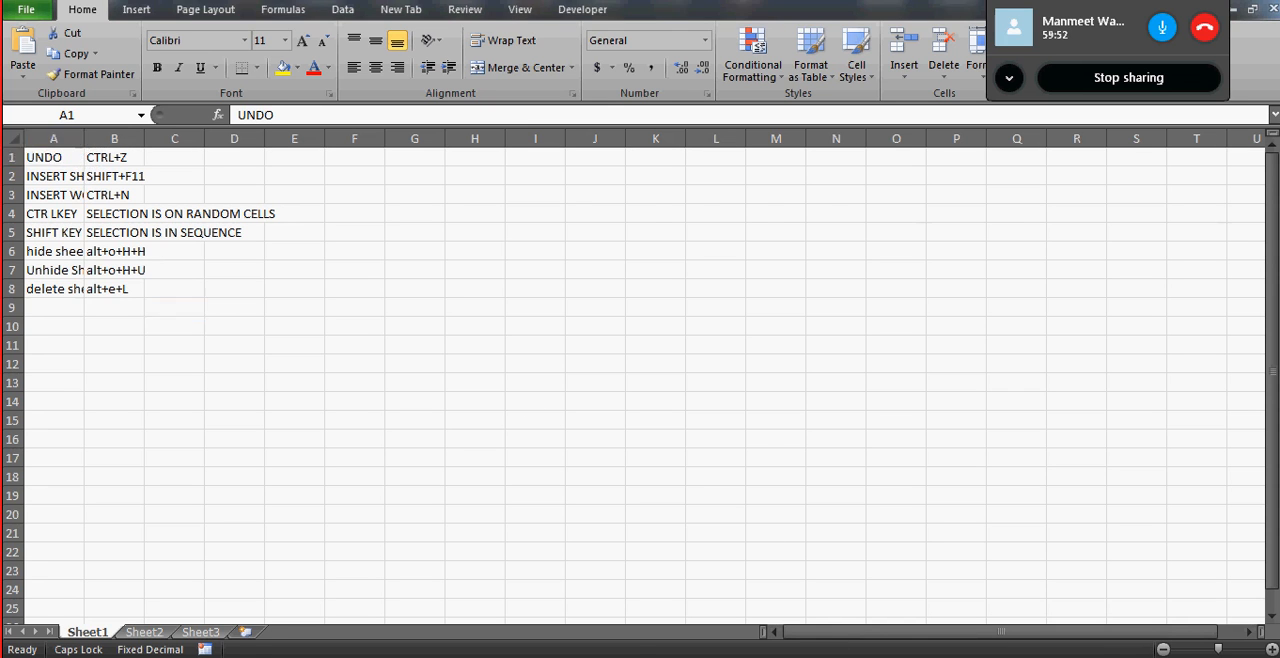
left_click(130, 166)
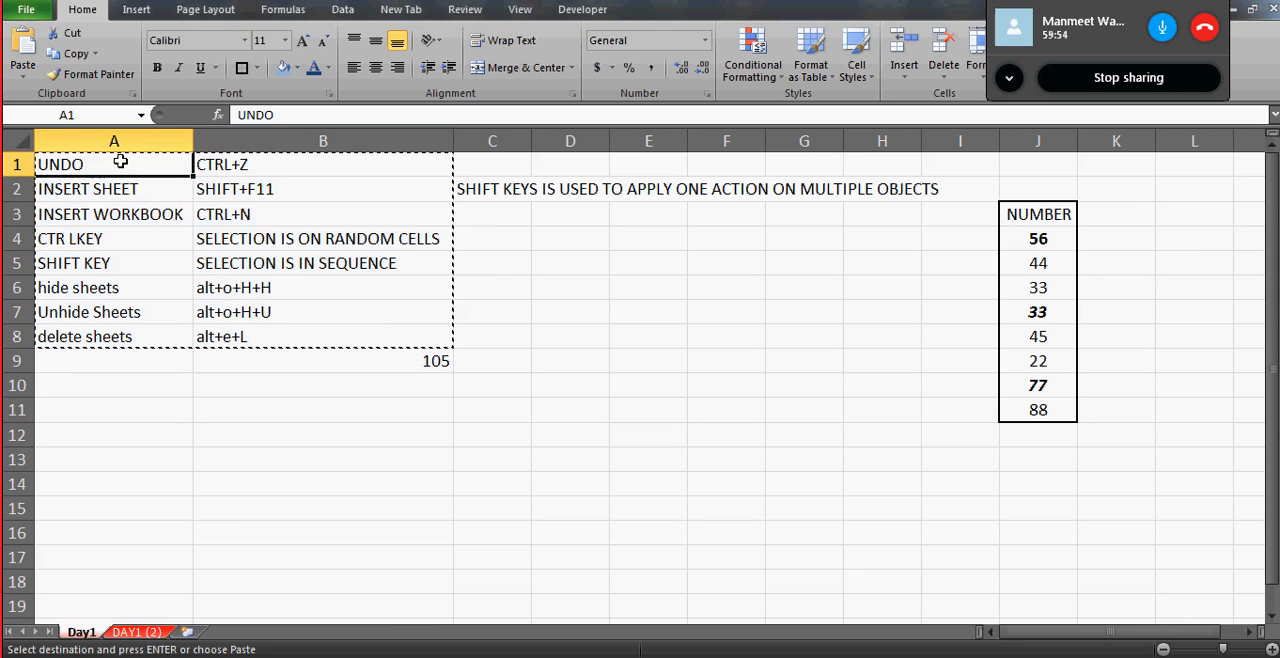
key("Escape")
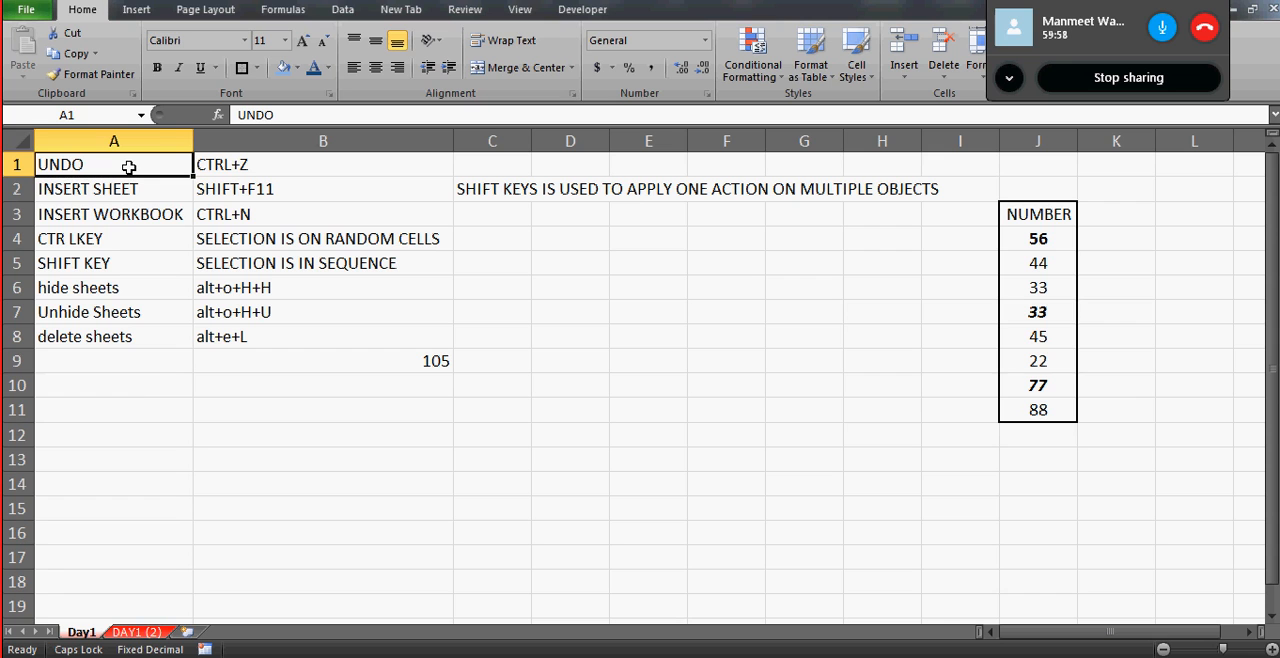
left_click(170, 198)
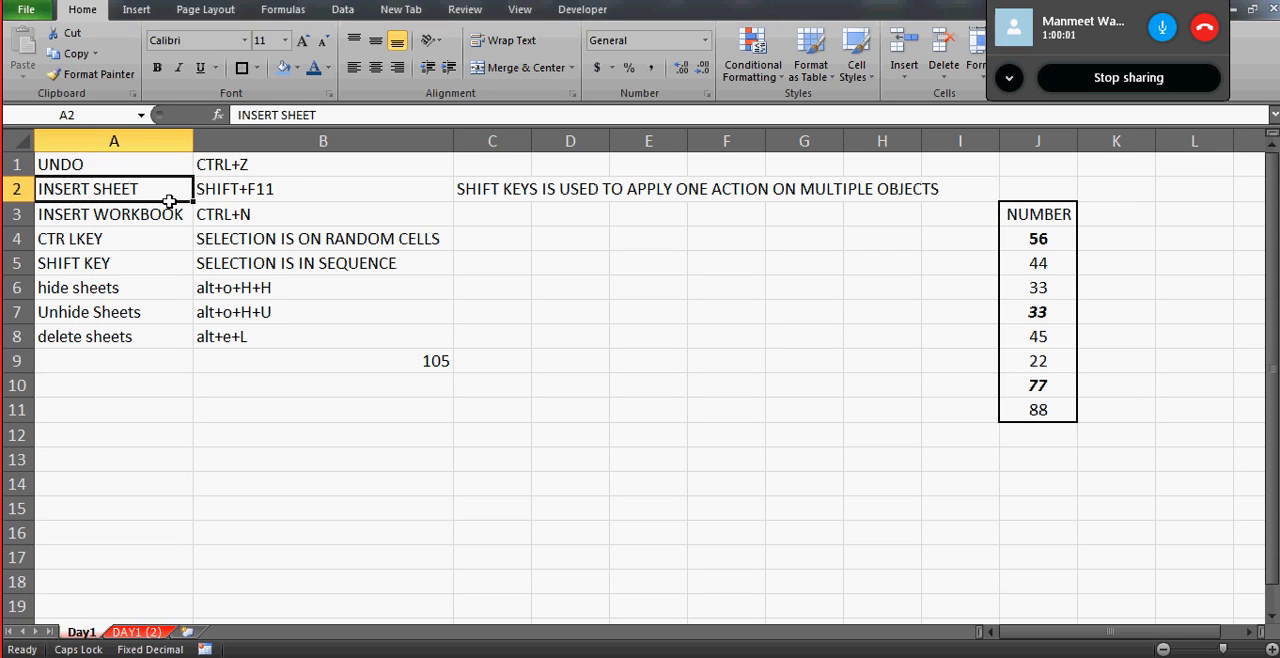
left_click(276, 172)
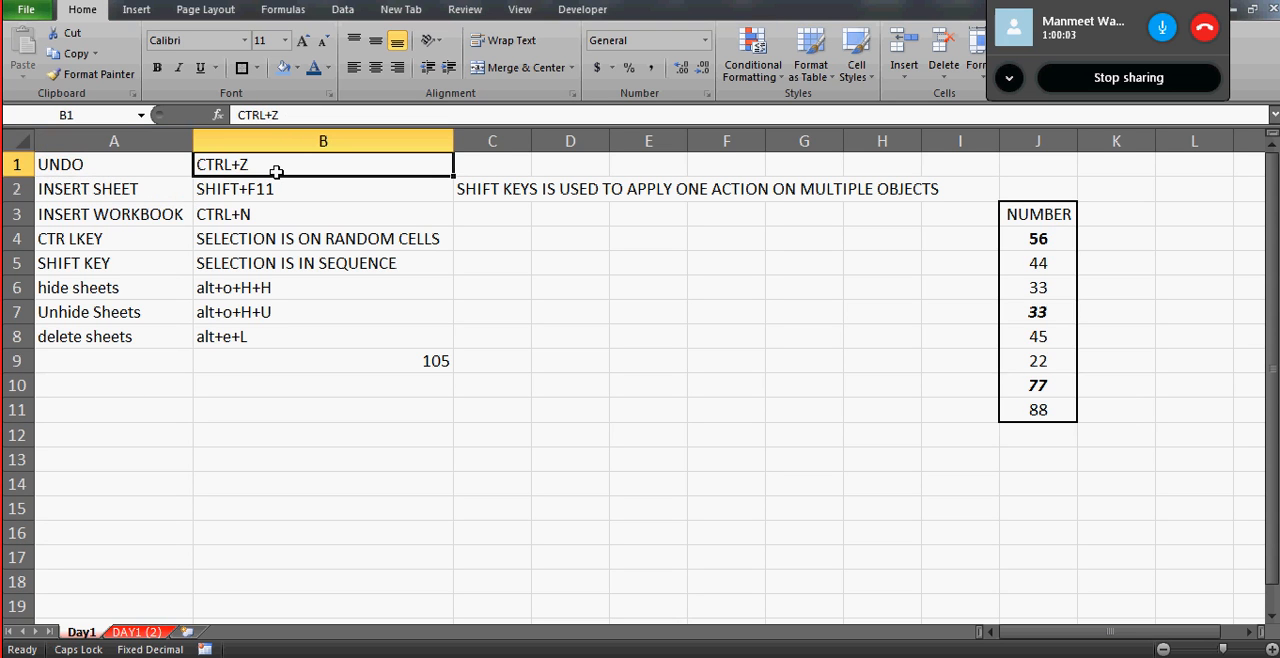
- Switch to the workbook with the pasted notes and select cell B1 on Sheet1
key("alt+Tab")
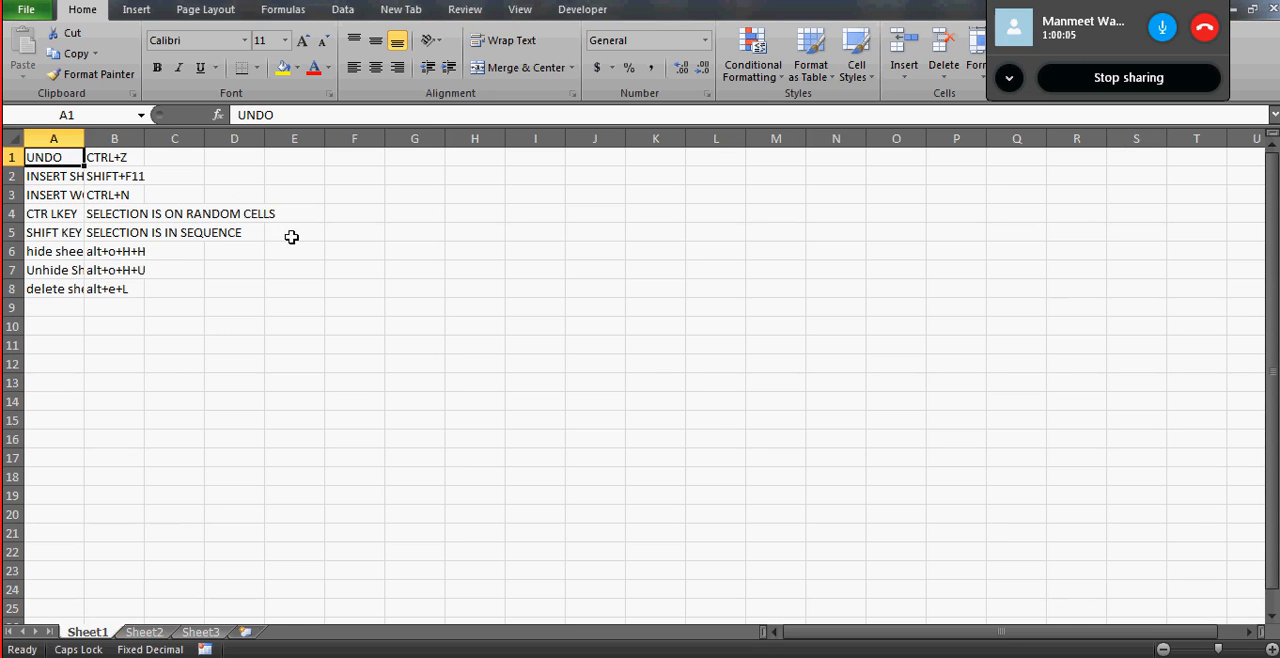
left_click(122, 155)
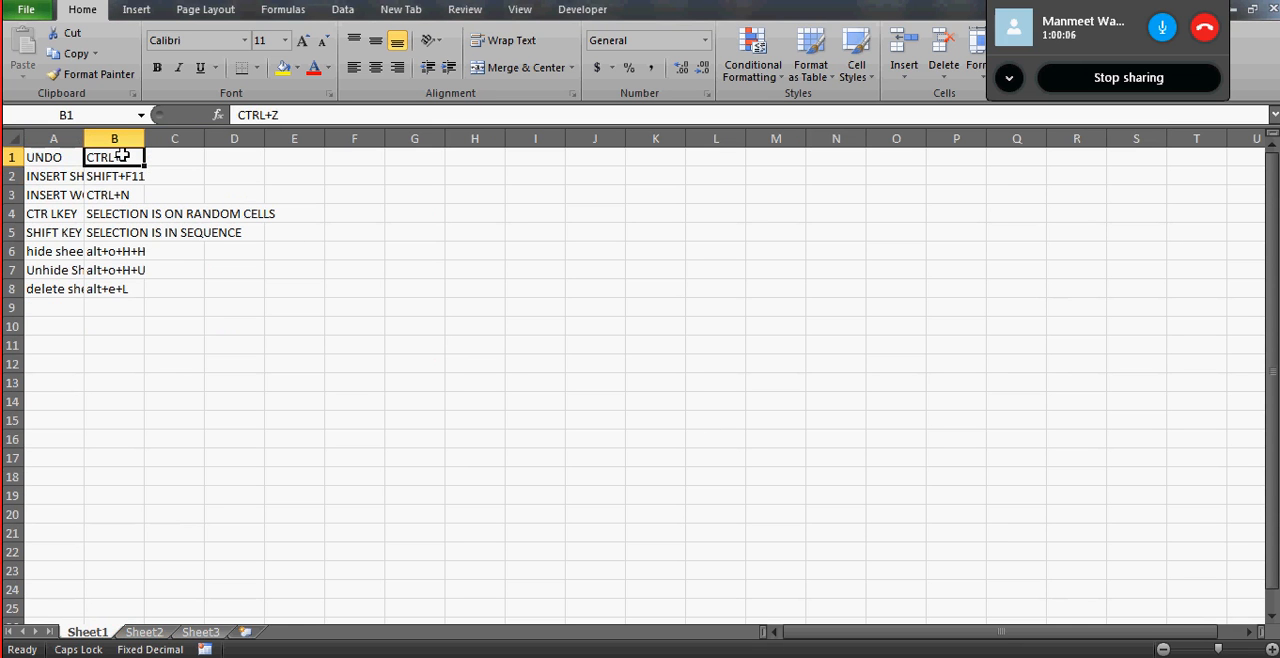
left_click(27, 10)
key("Escape")
- Save the workbook holding the pasted notes to the Desktop as 19th Jul.xlsx
key("ctrl+s")
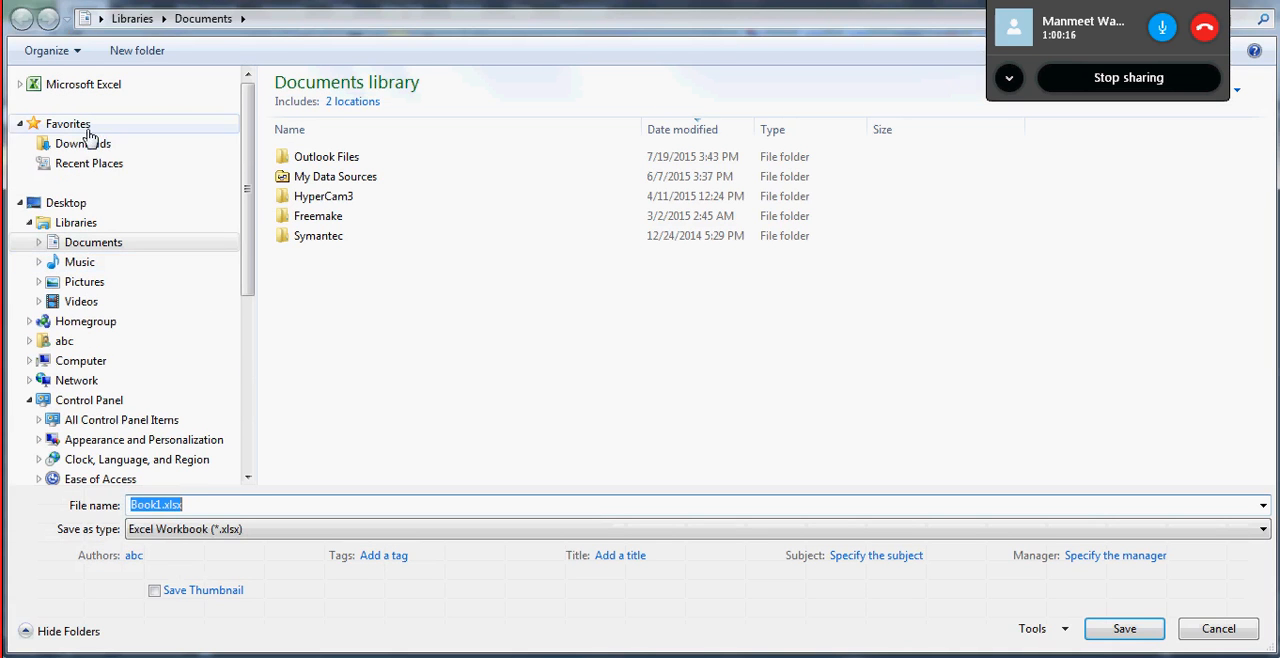
left_click(80, 205)
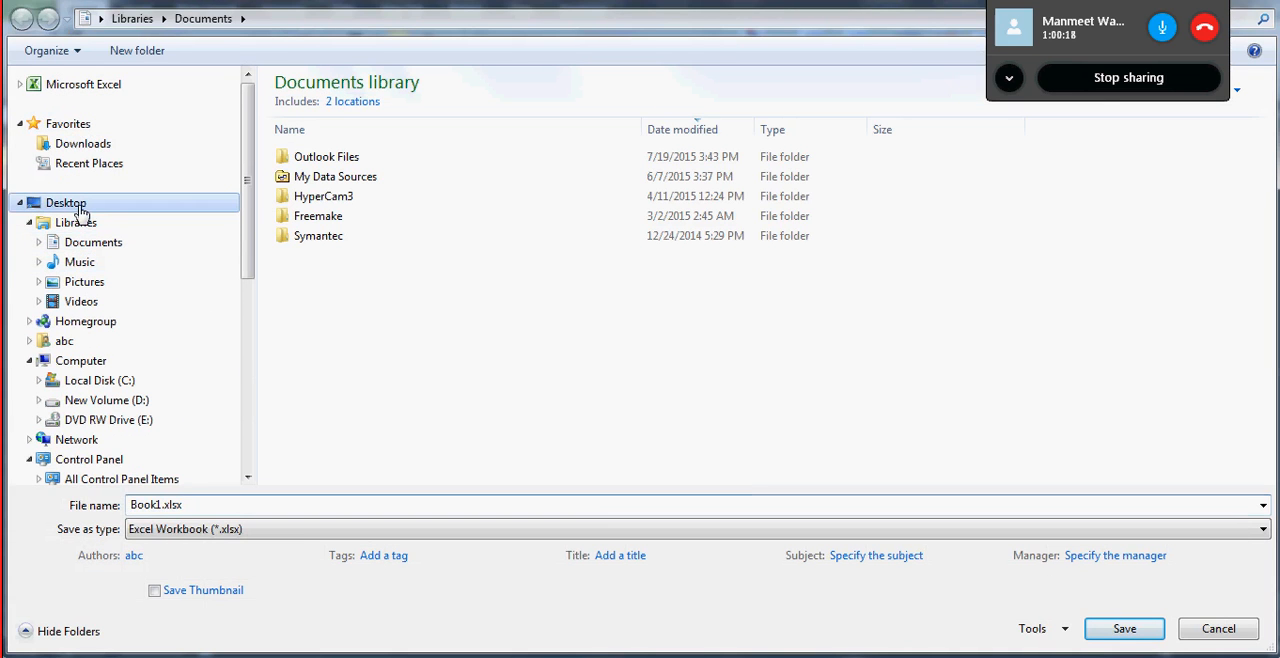
left_click(163, 508)
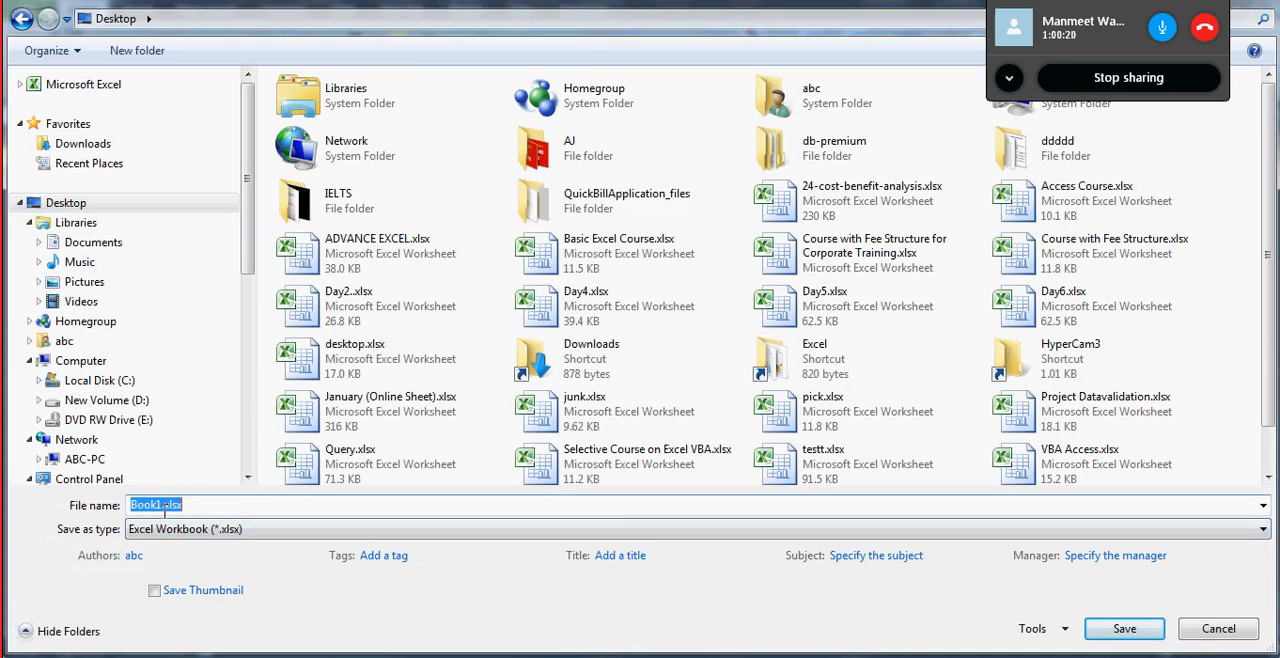
left_click(163, 507)
key("BackSpace")
key("BackSpace")
key("BackSpace")
key("BackSpace")
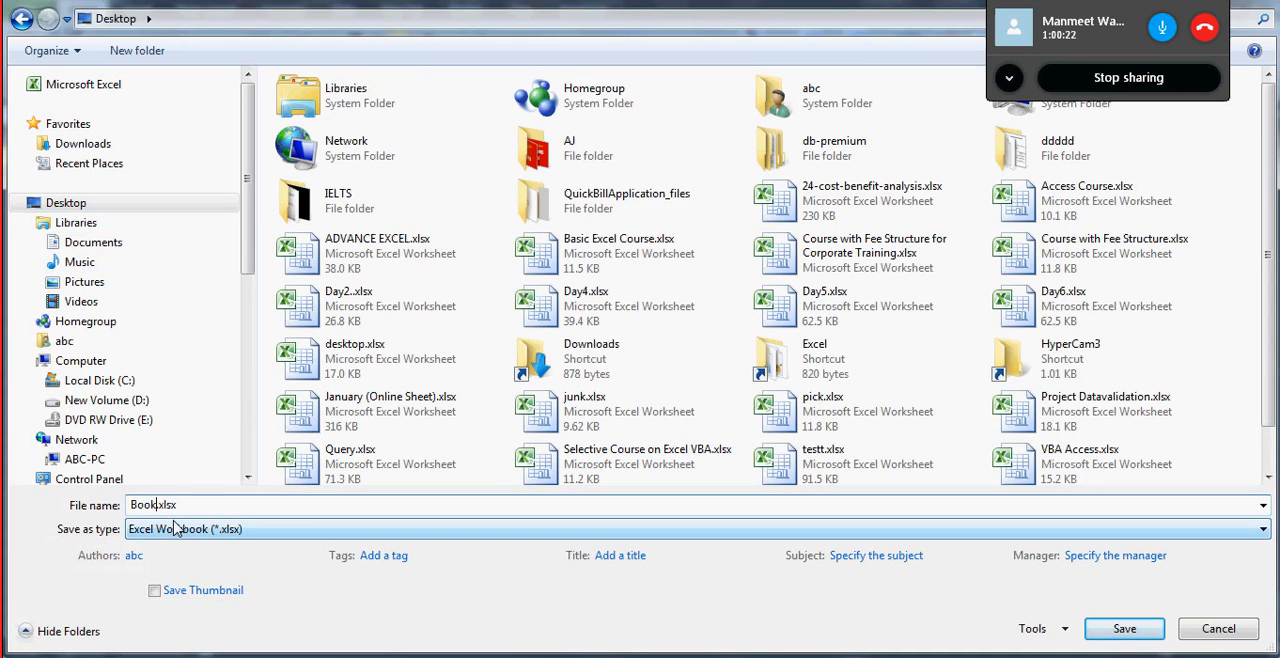
key("BackSpace")
type("19Th")
key("BackSpace")
key("BackSpace")
type("th")
key("BackSpace")
type("j")
key("BackSpace")
type("Jul")
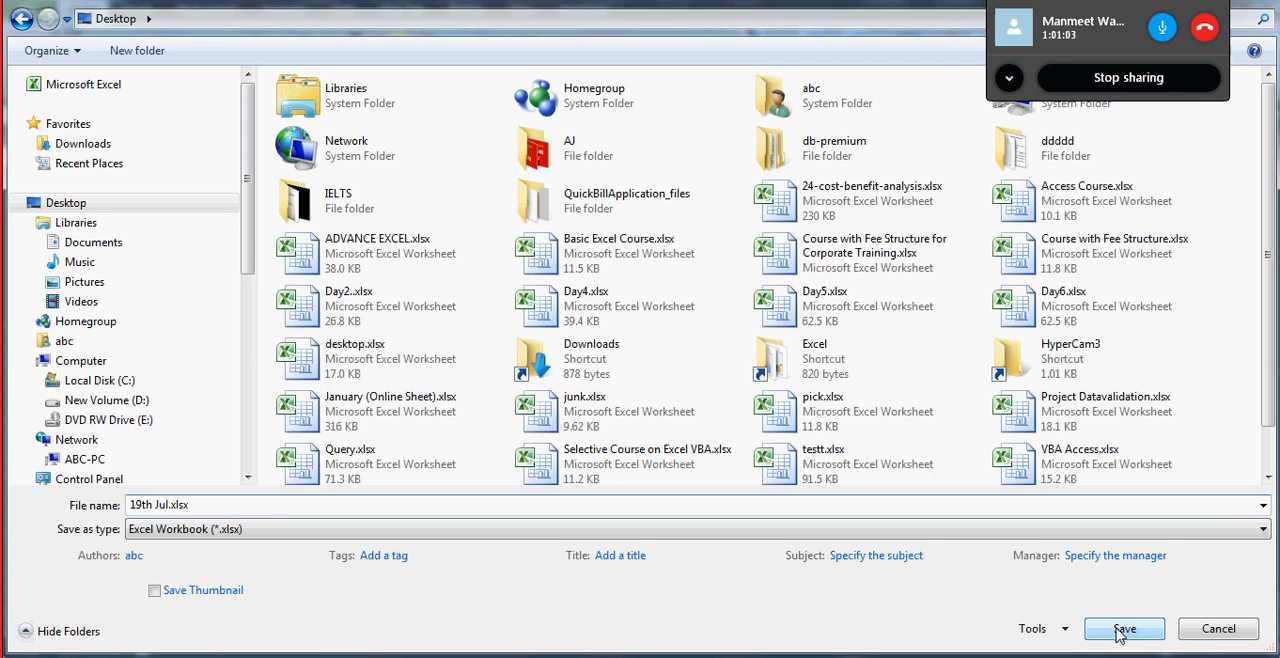
left_click(1121, 632)
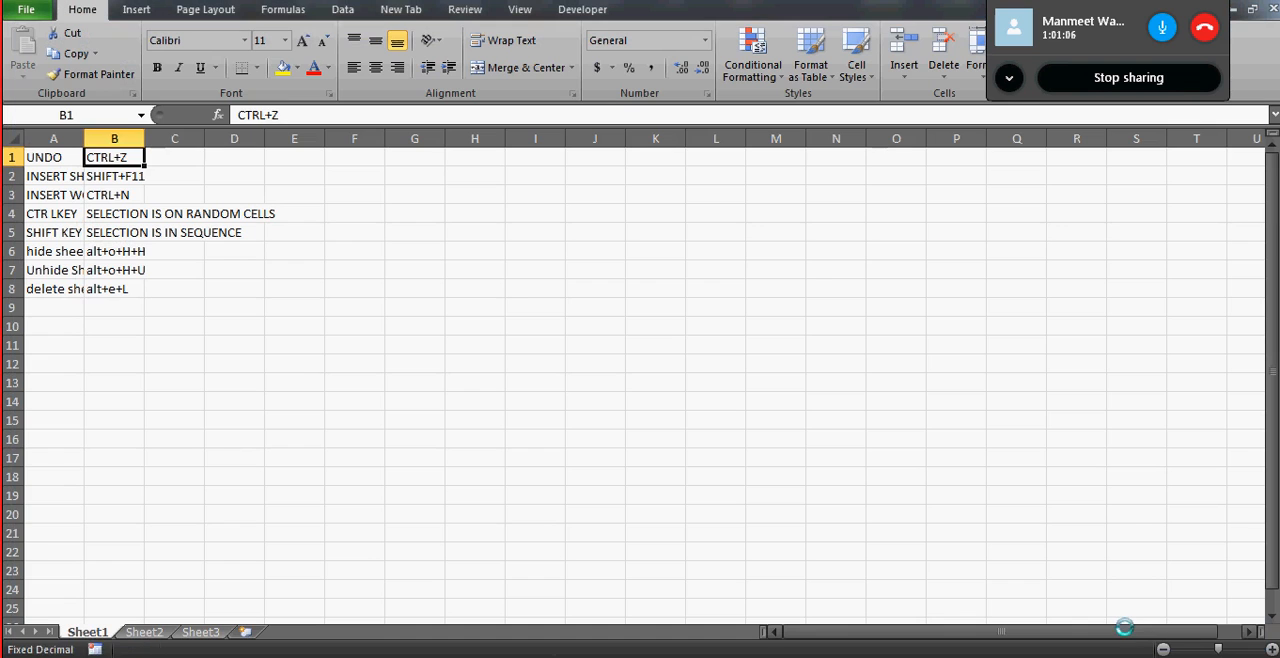
- Select cell F4, close the saved workbook and return to the Day1 worksheet
left_click(375, 210)
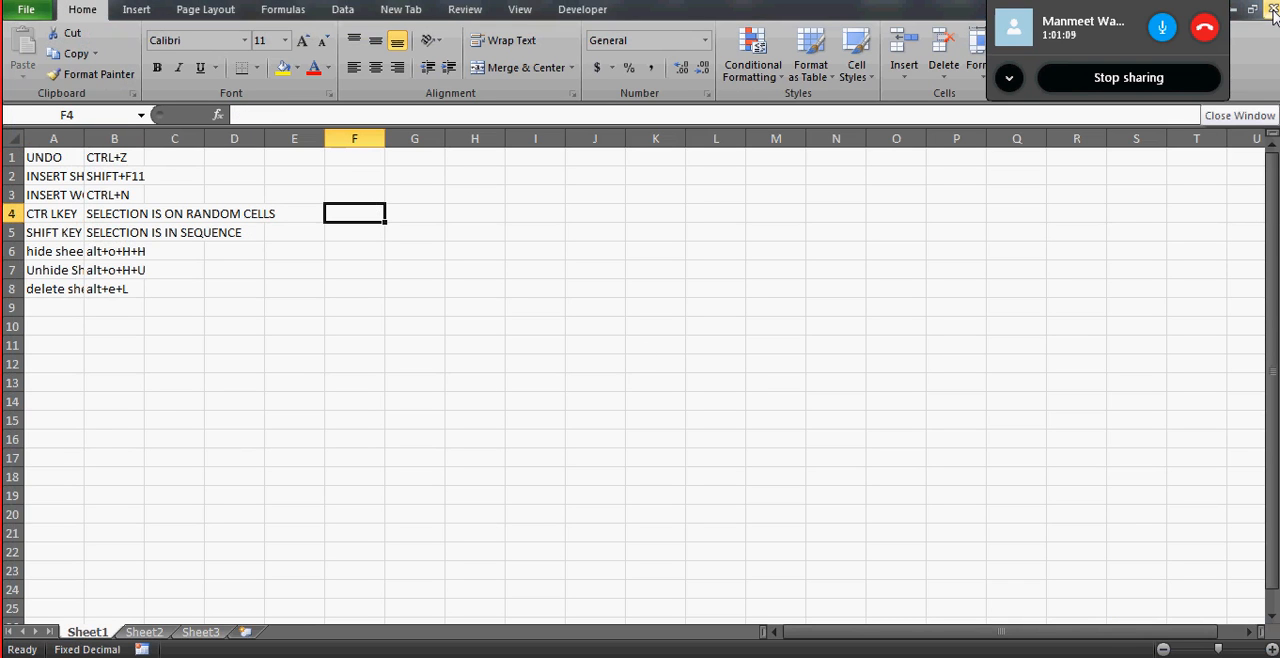
left_click(1271, 9)
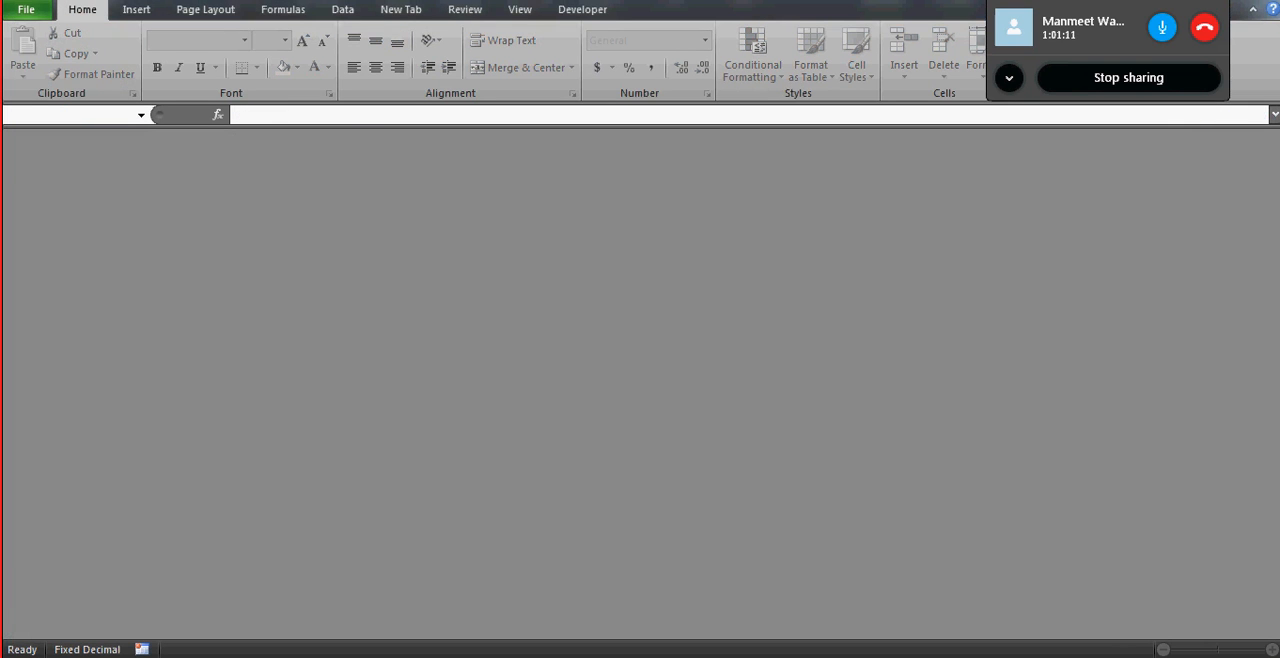
left_click(1272, 1)
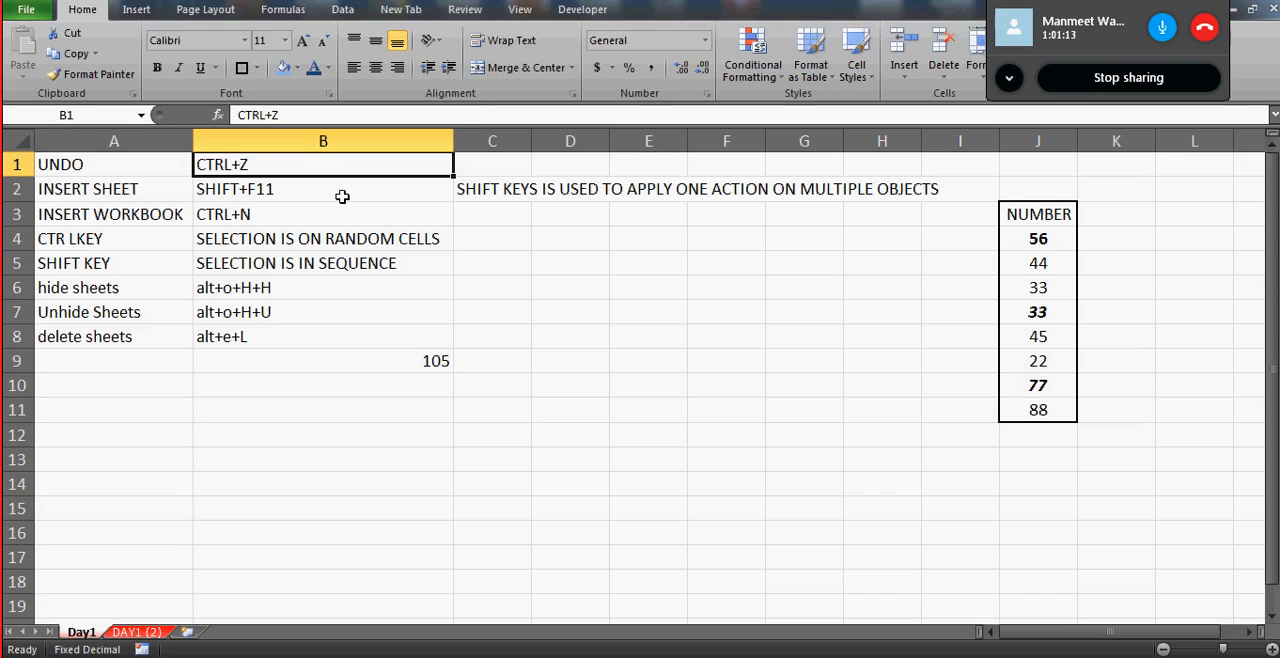
- Select the range A1:B7 on the Day1 worksheet by extending the selection from cell A1
left_click(250, 214)
left_click(102, 170)
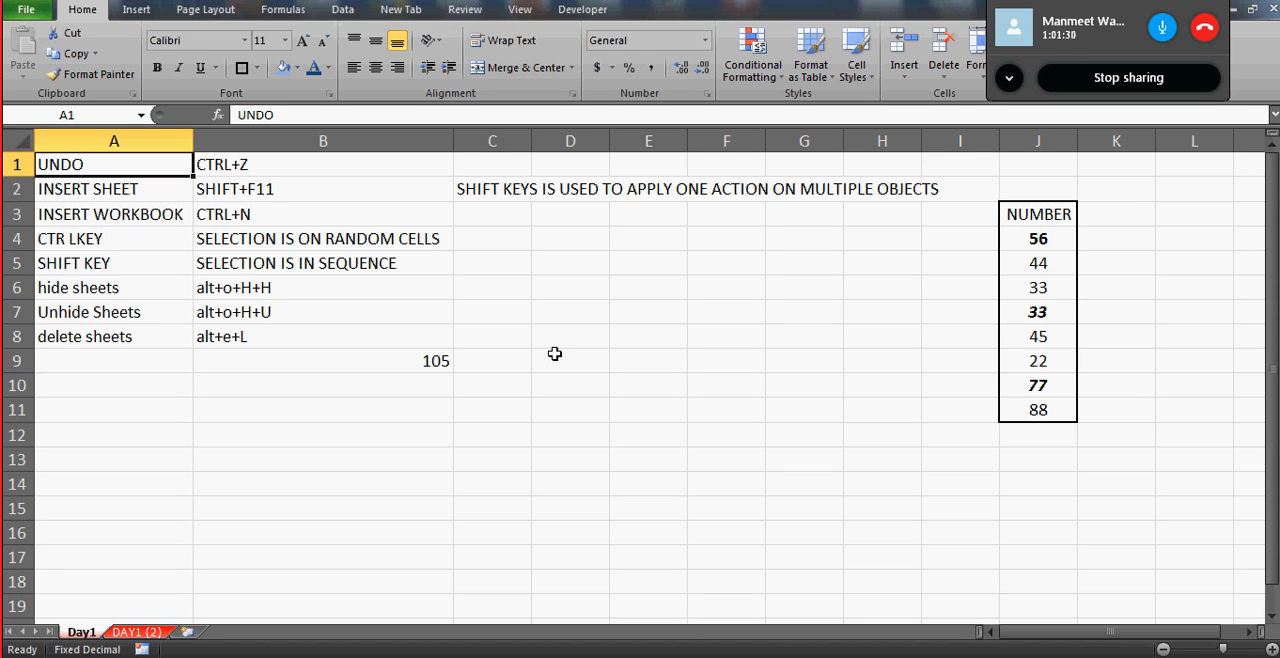
left_click(319, 281)
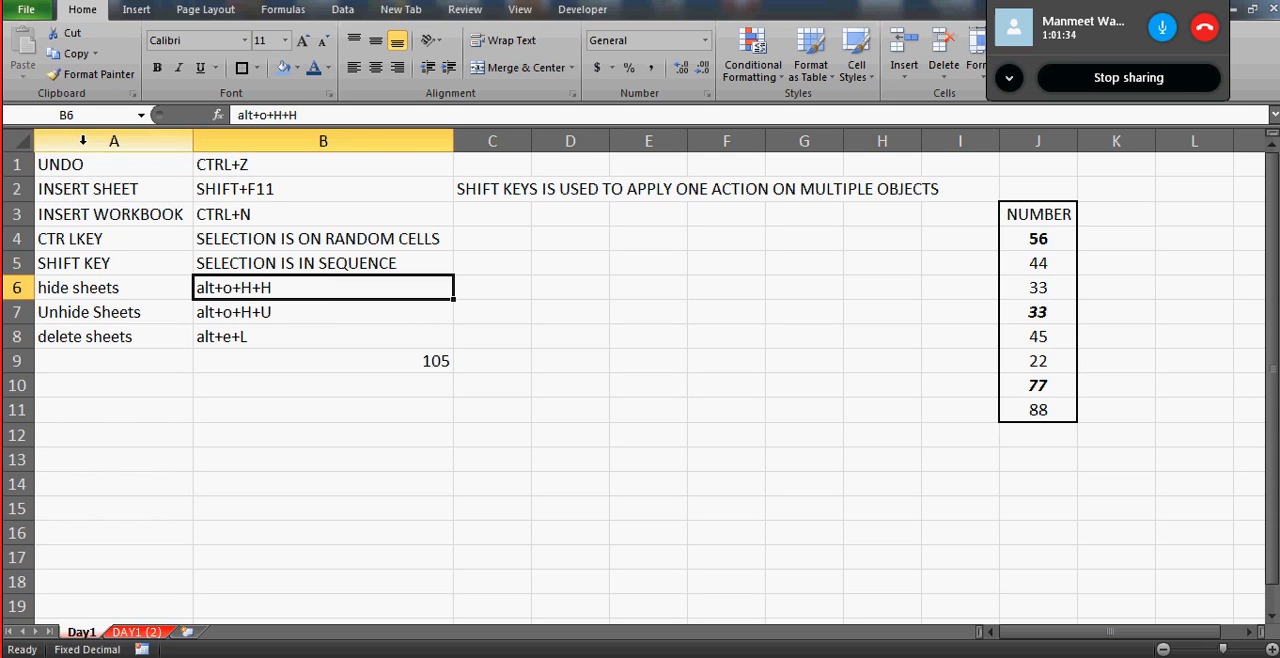
left_click(121, 190)
left_click(97, 167)
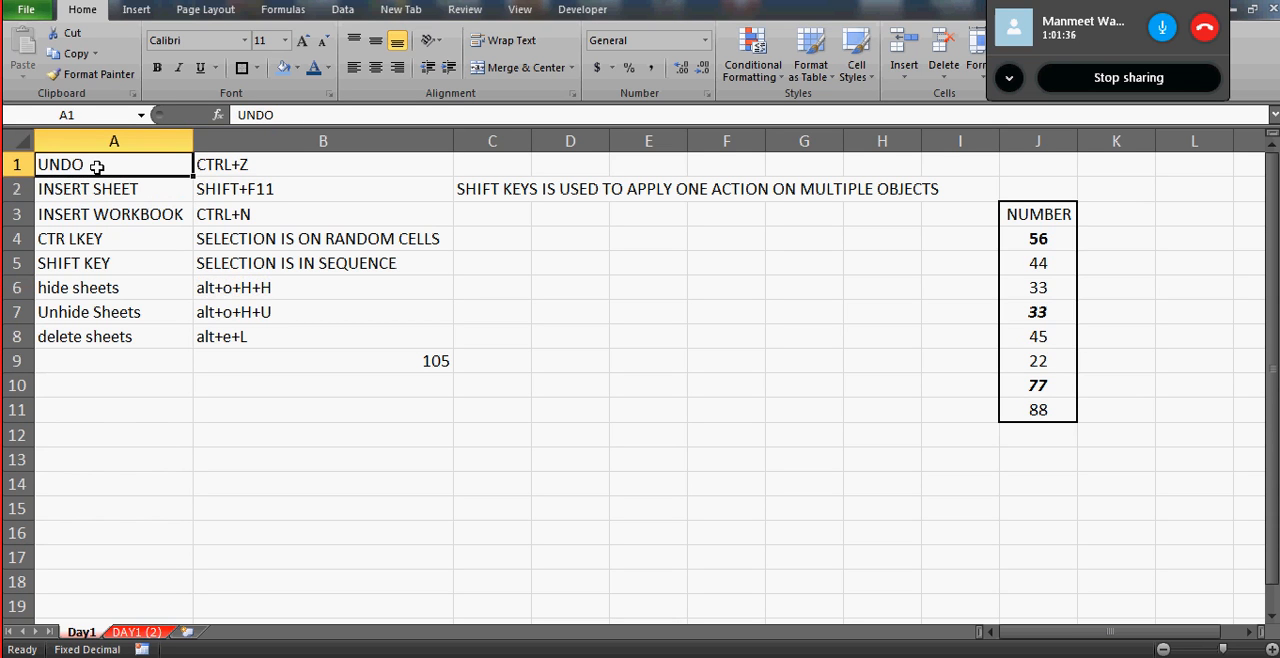
key("shift+Right")
key("shift+Down")
key("shift+Down")
key("shift+Down")
key("shift+Down")
key("shift+Down")
key("shift+Down")
key("shift+Down")
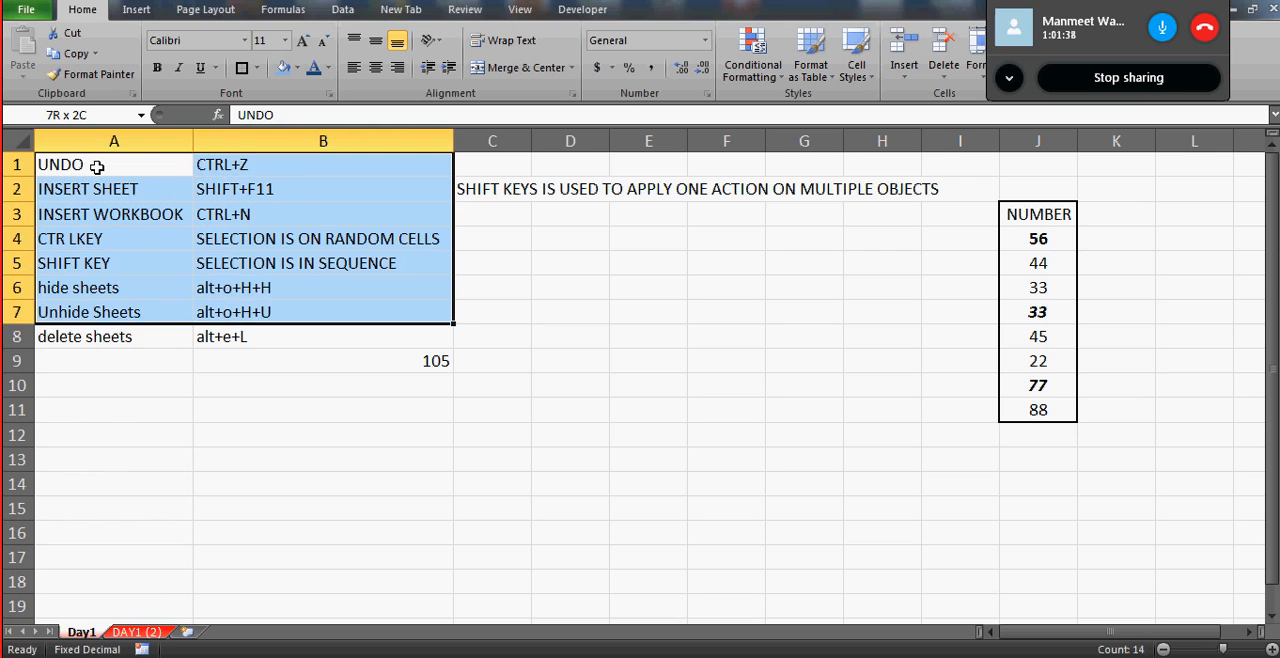
- Select the entire Day1 worksheet, then clear that selection by selecting cell B13
left_click(583, 382)
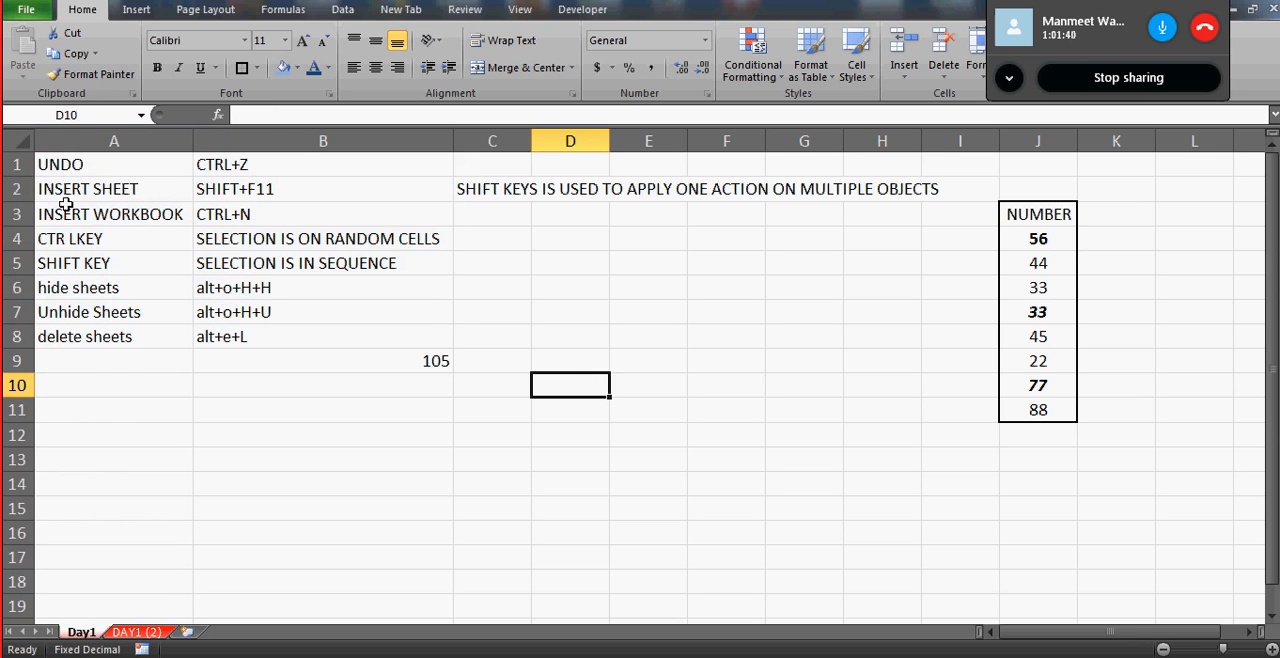
left_click(24, 146)
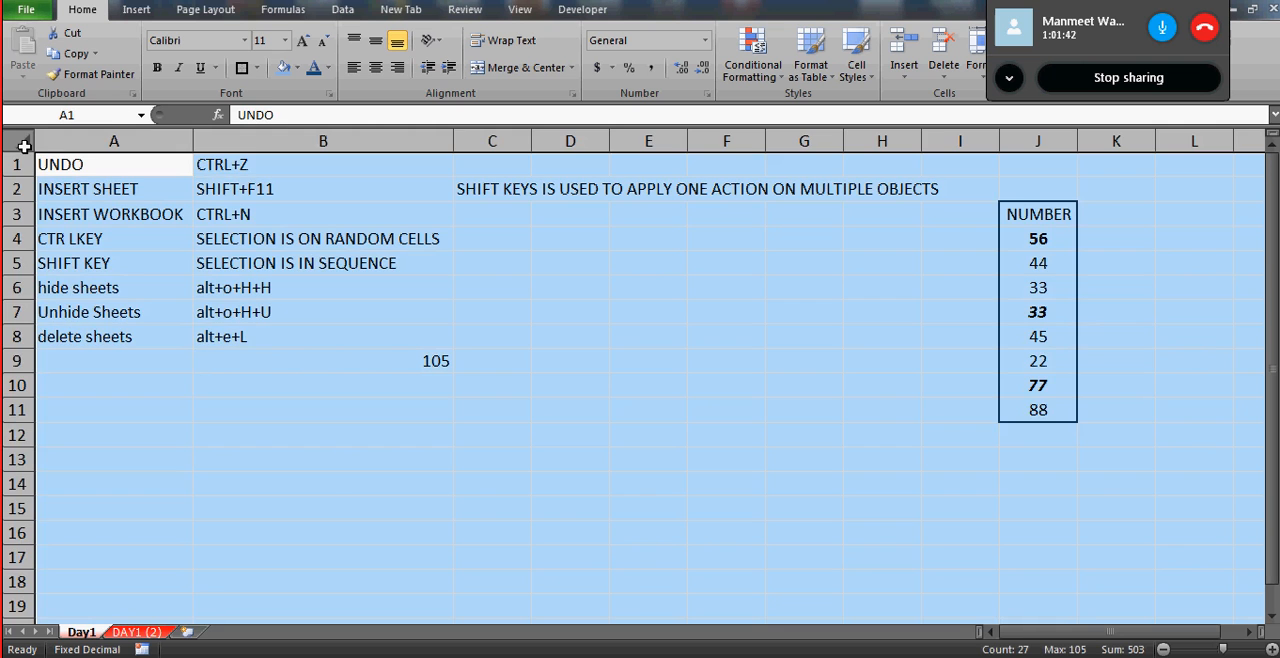
left_click(263, 451)
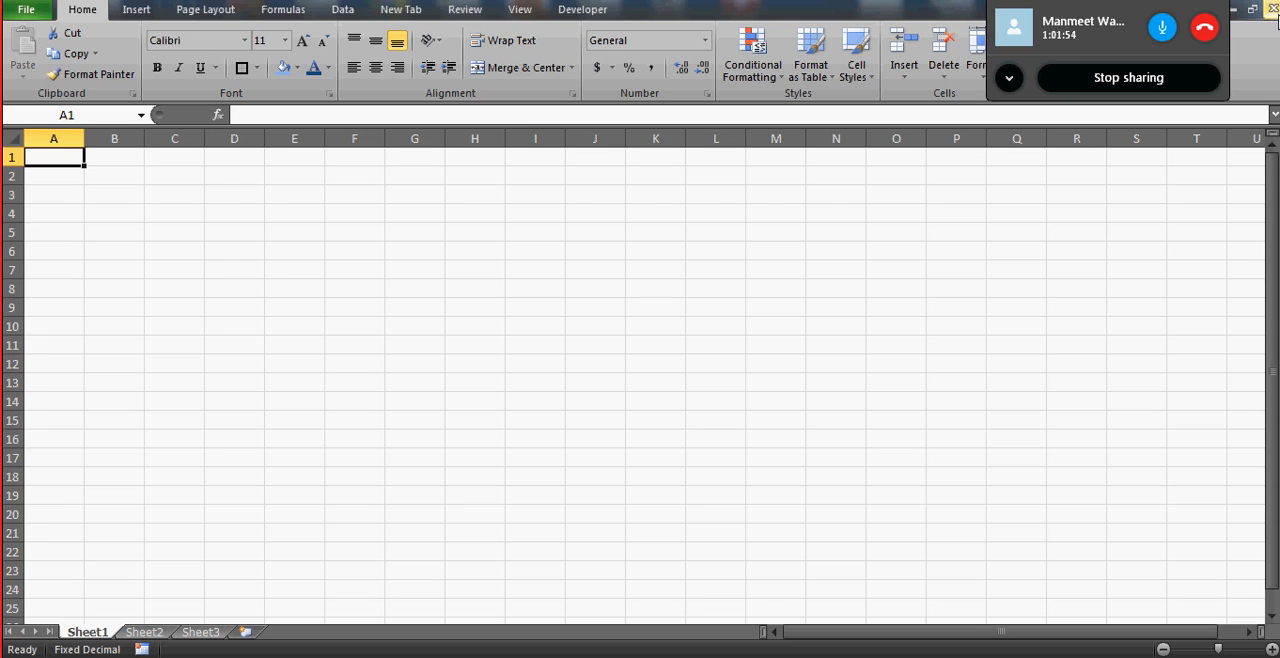
- Close the blank workbook and cancel the closing of Day 1.xlsx so it stays open
left_click(1274, 9)
left_click(1274, 9)
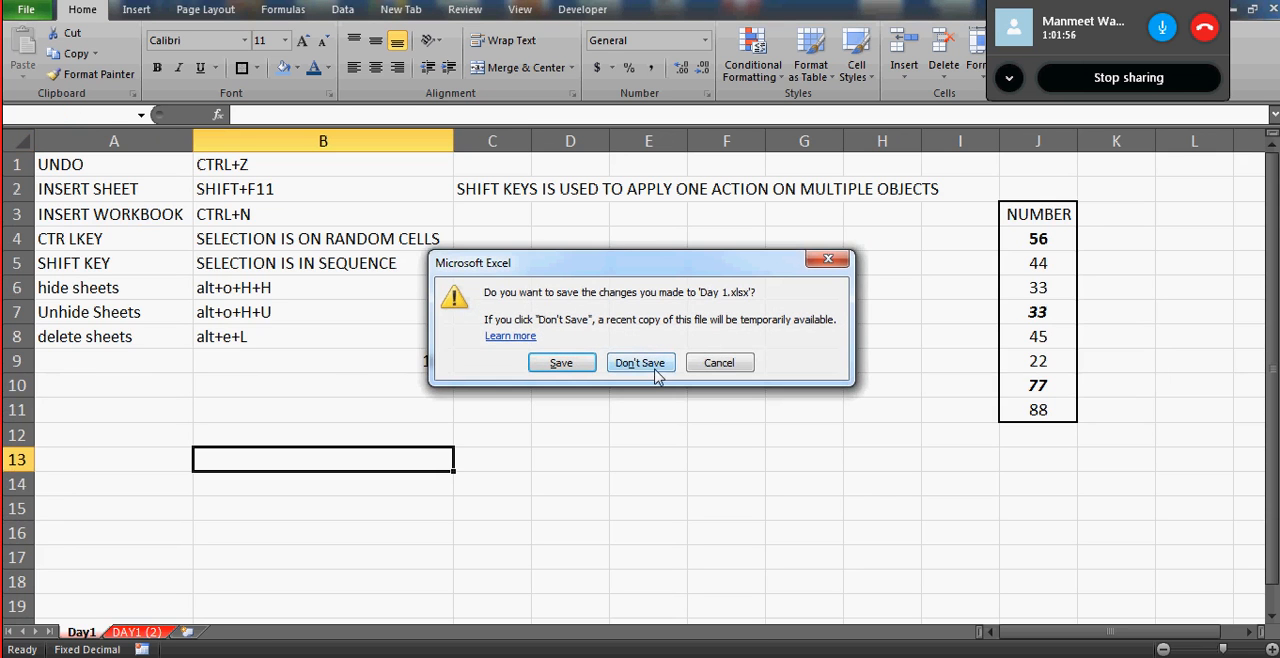
left_click(708, 364)
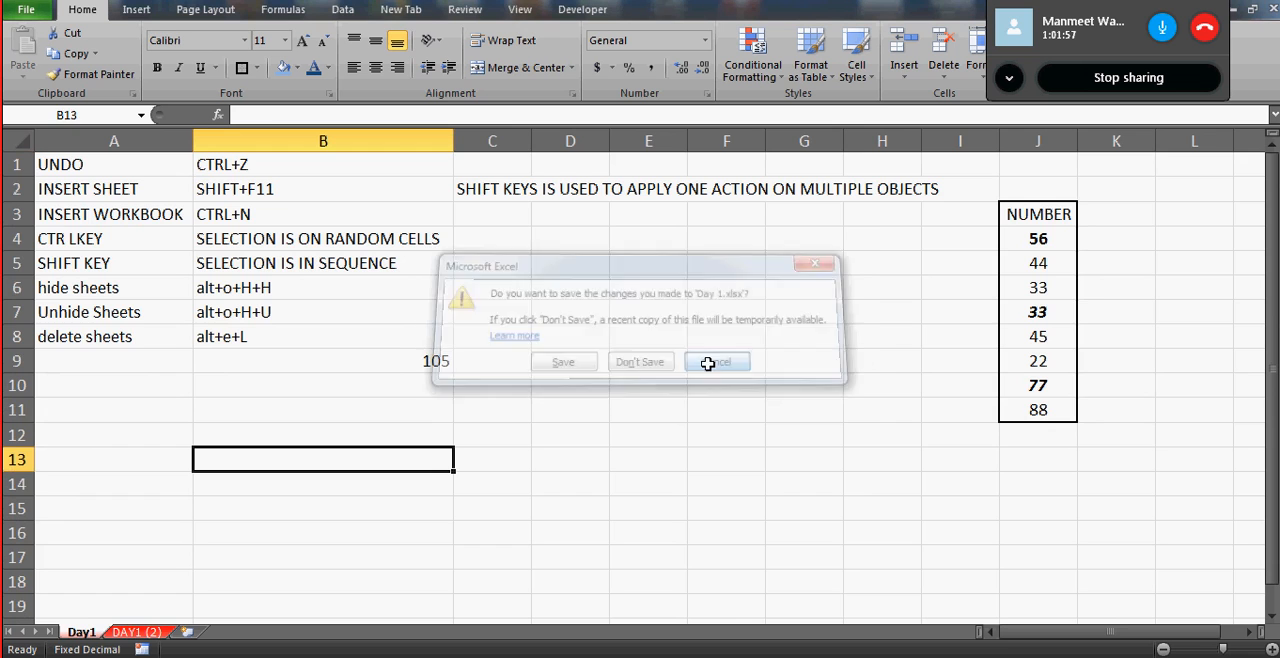
- Extend the selection from cell A1 to A1:B8 on Day1, then reselect only cell A1
left_click(22, 148)
key("Right")
key("Left")
key("shift+Down")
key("shift+Down")
key("shift+Down")
key("shift+Down")
key("shift+Down")
key("shift+Down")
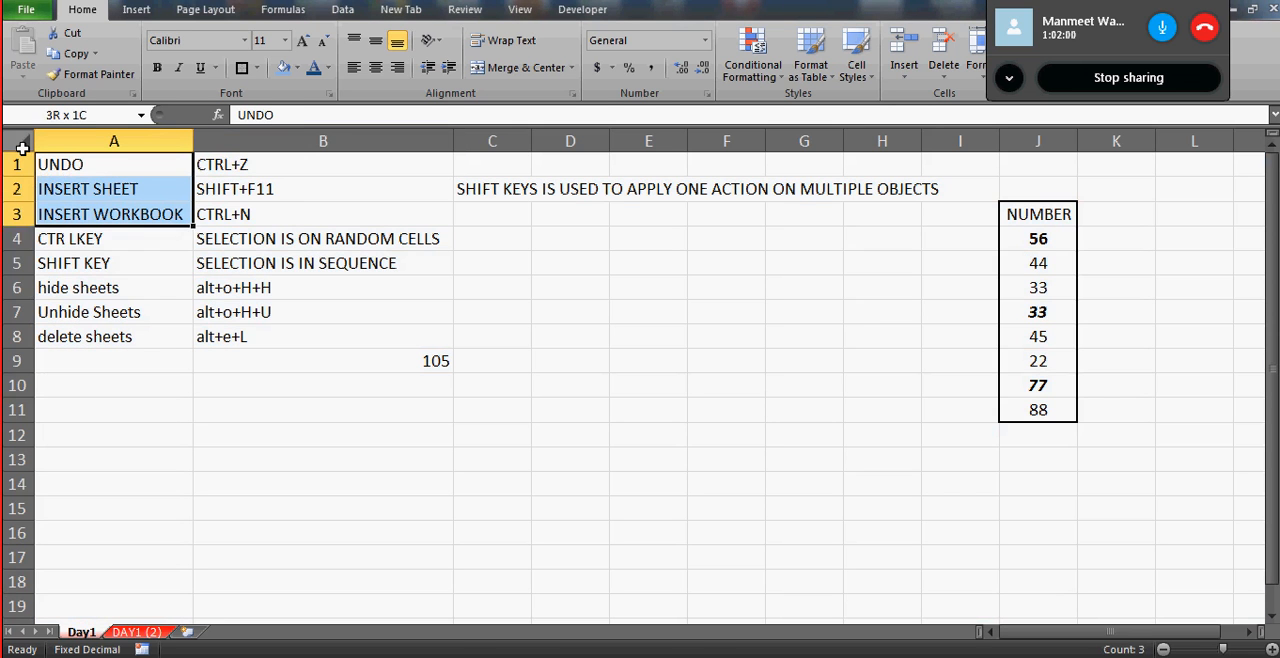
key("shift+Right")
key("shift+Down")
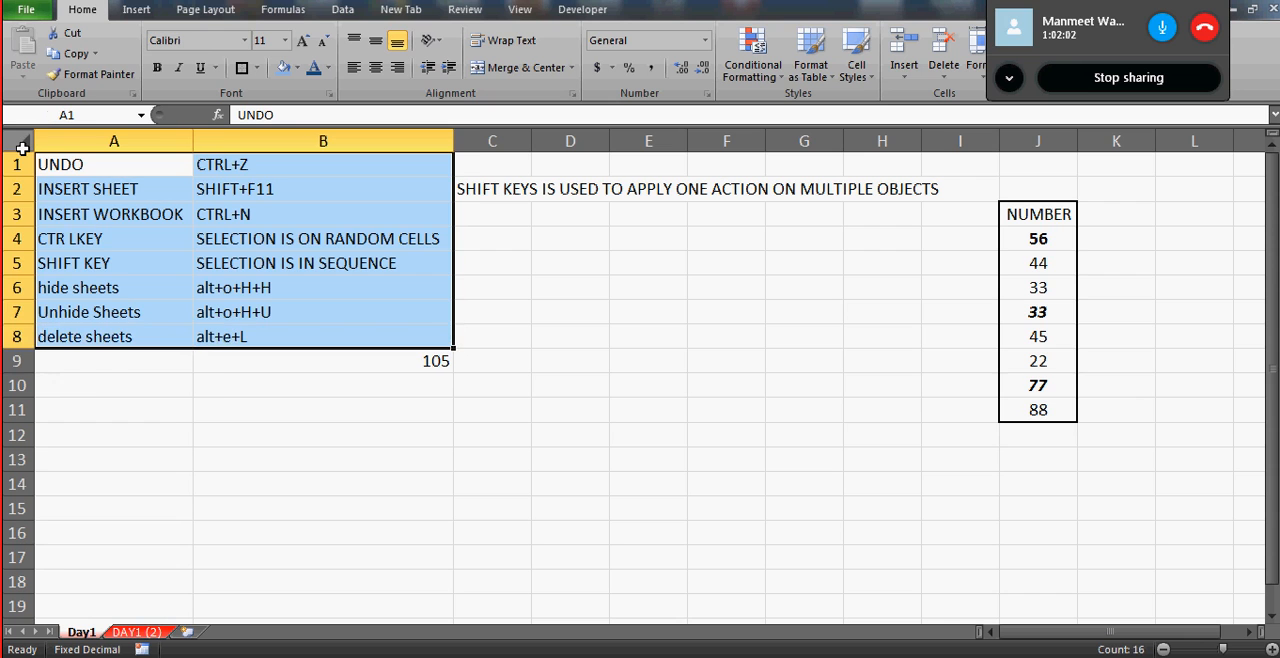
left_click(59, 163)
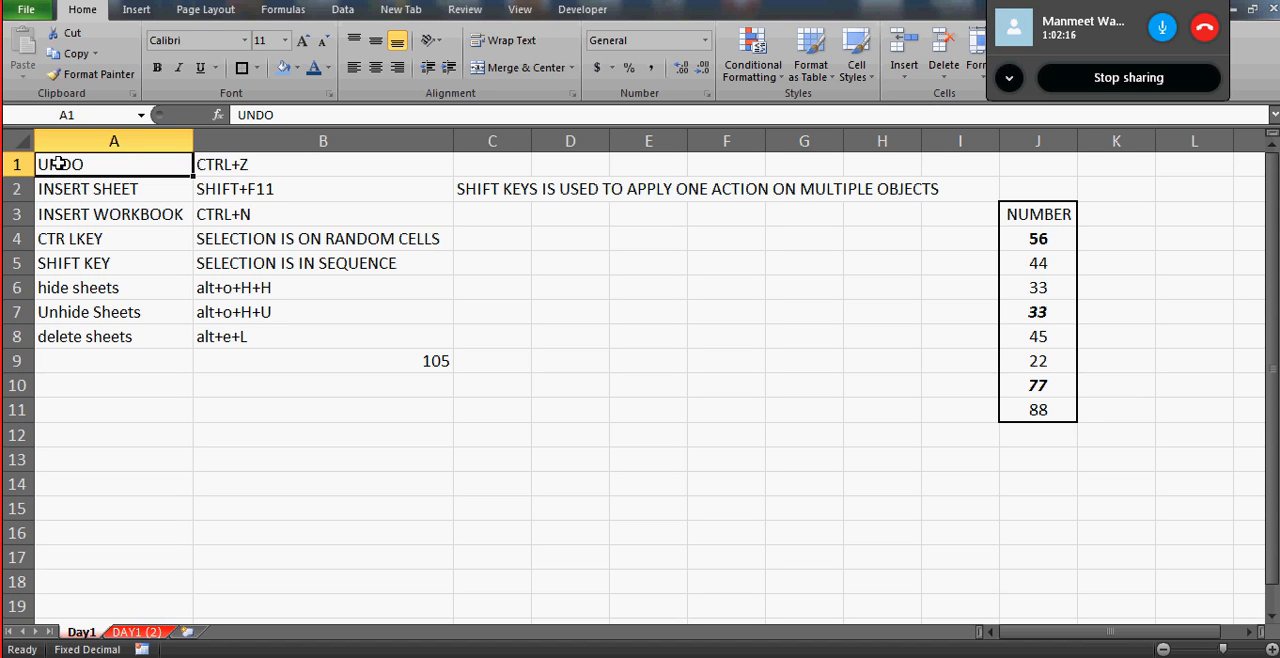
- Switch to the Windows desktop and open the saved workbook 19th Jul.xlsx
key("super+d")
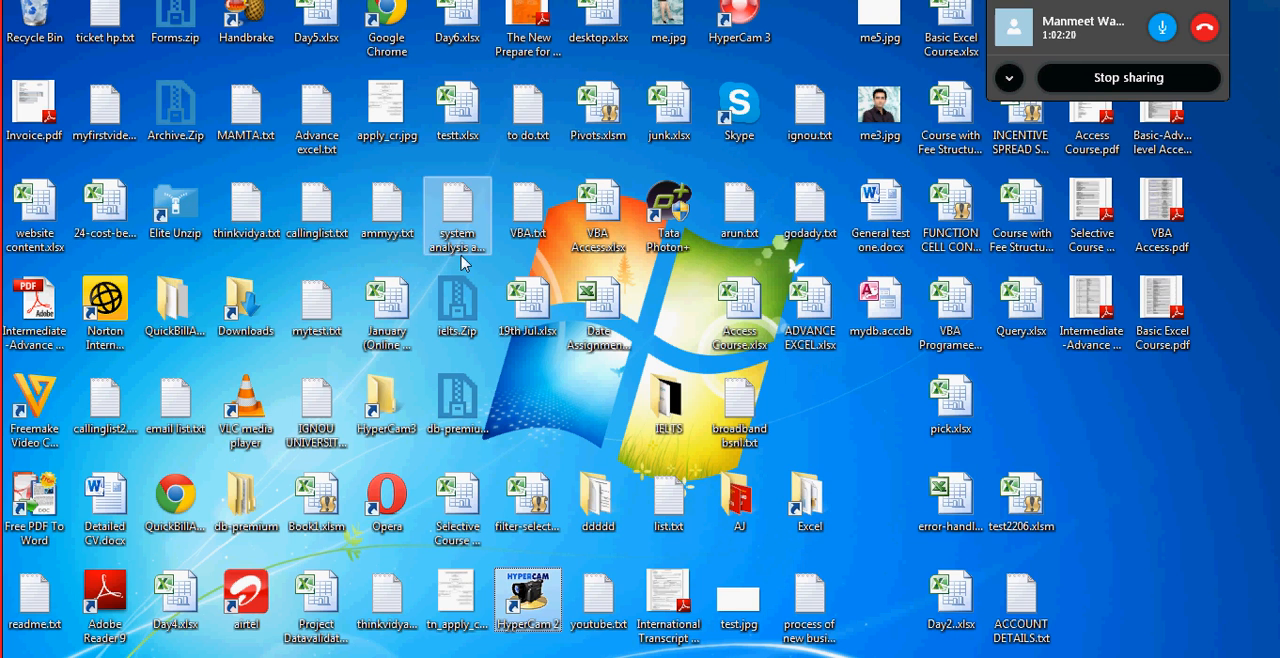
left_click(786, 316)
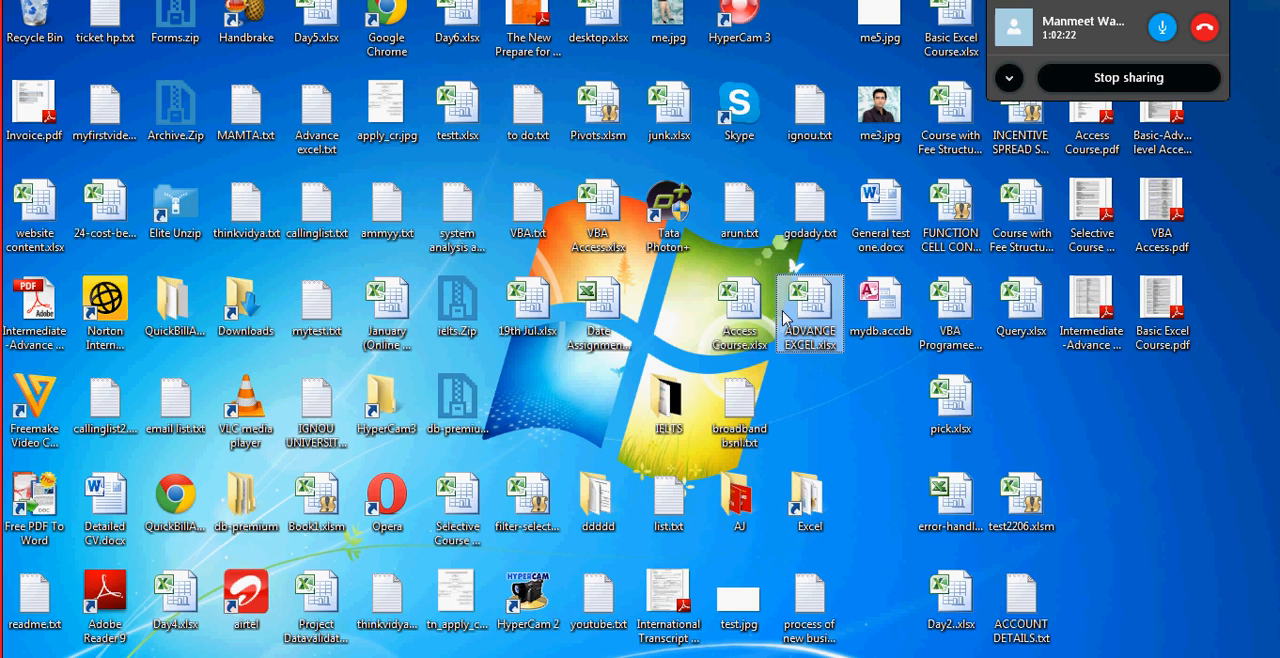
left_click(950, 600)
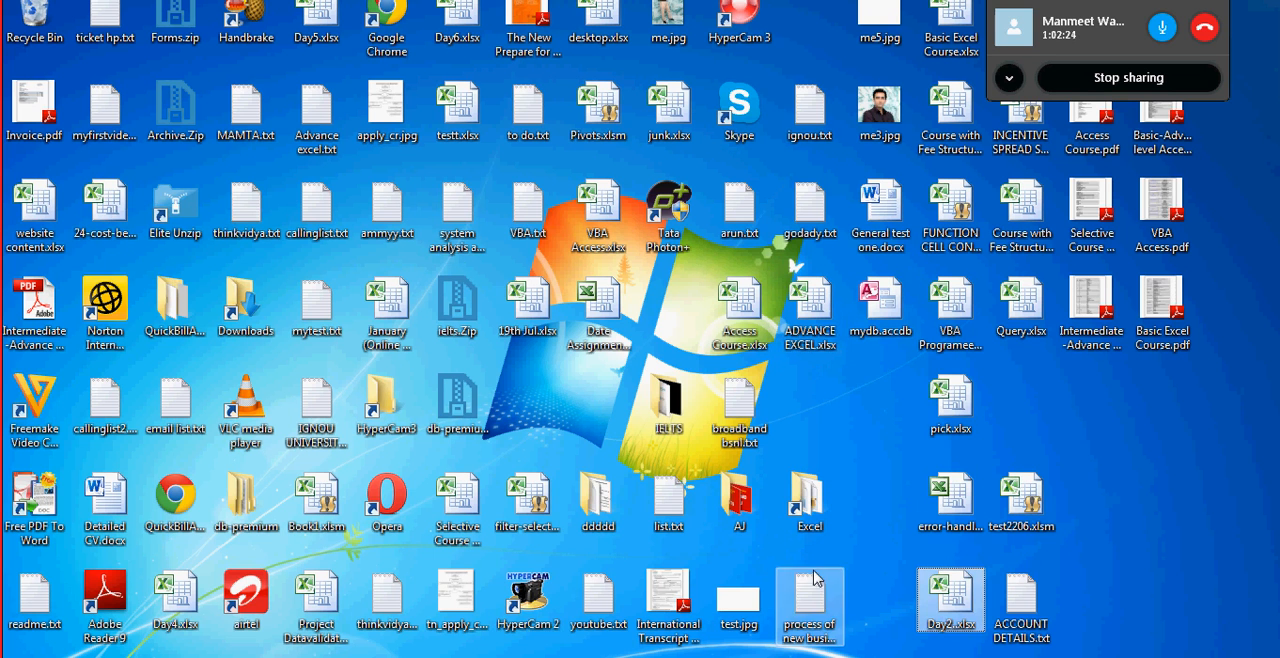
left_click(944, 416)
key("1")
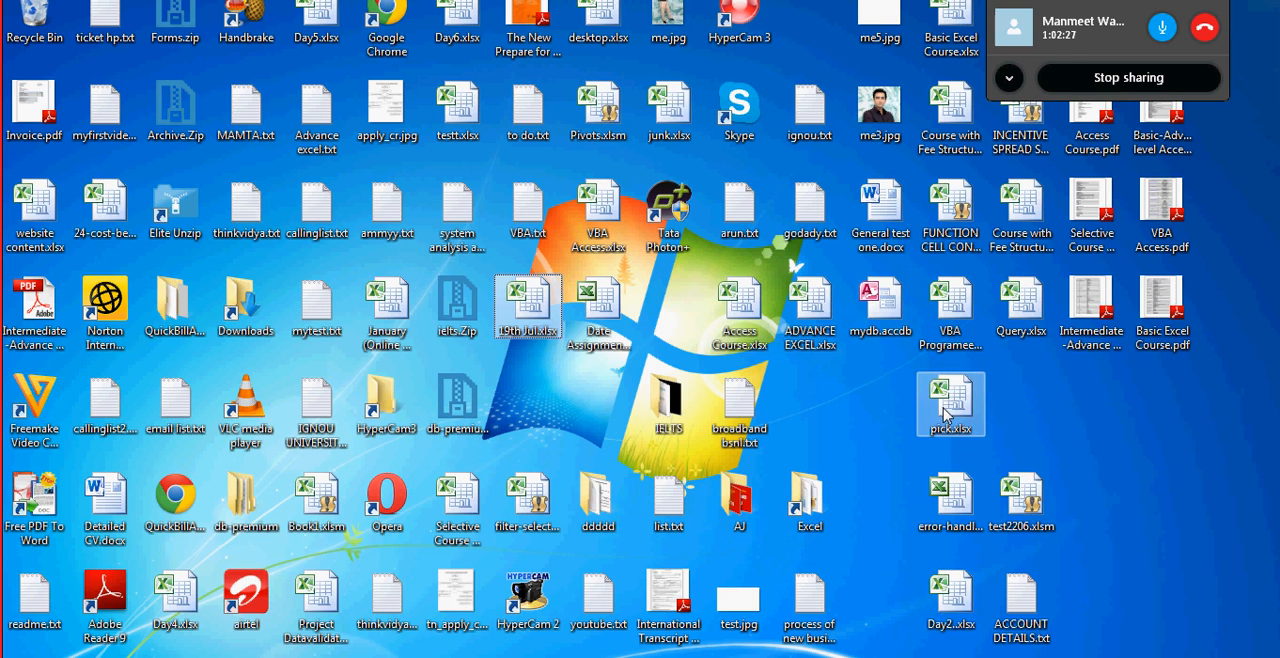
double_click(530, 312)
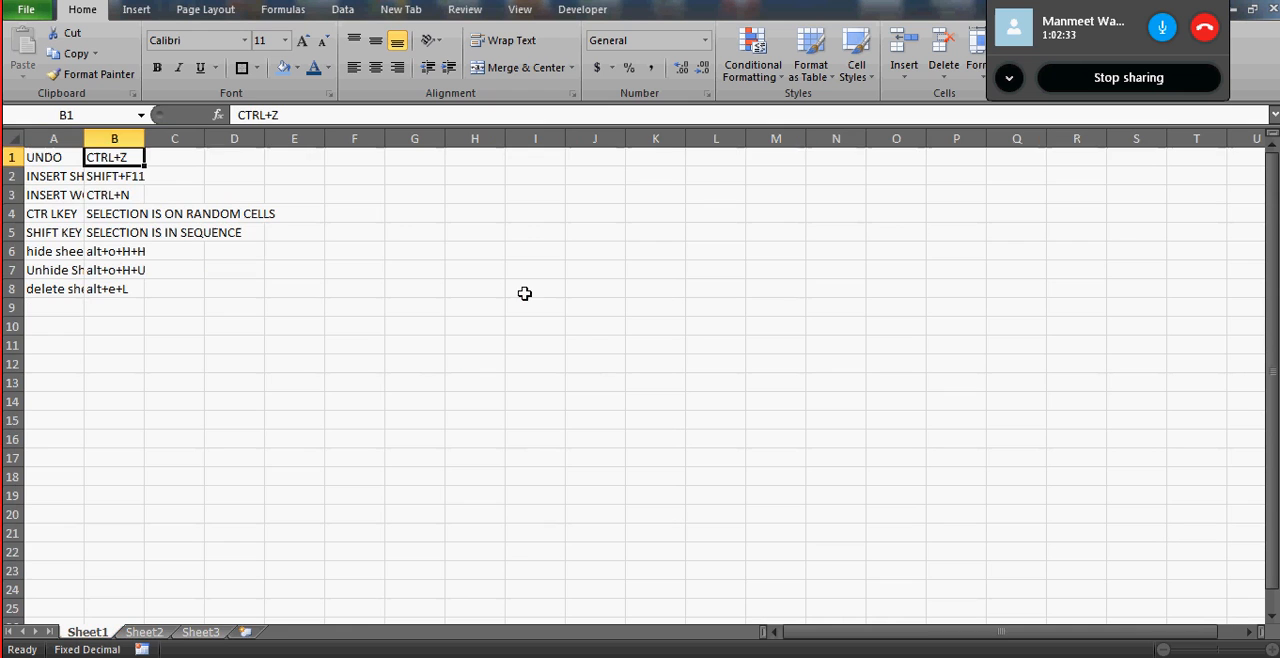
- Select cell A1 on Sheet1 of the reopened workbook
left_click(121, 189)
key("Up")
key("Up")
key("Left")
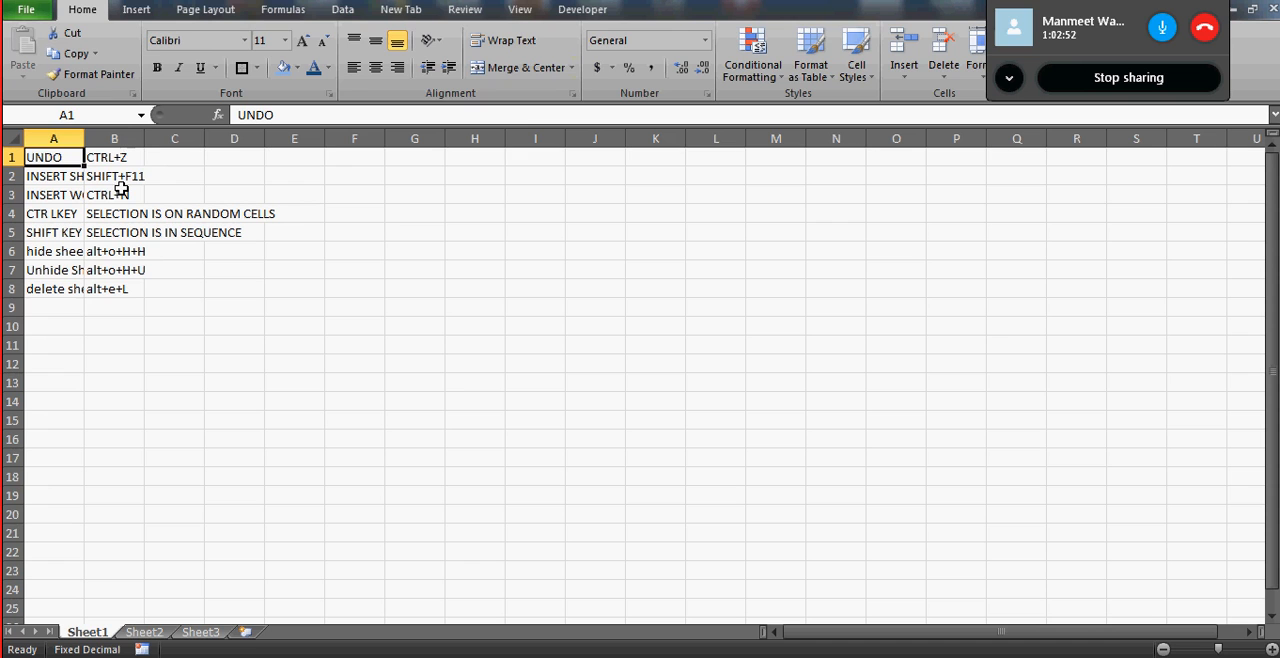
- Protect Sheet1 with the default permissions, entering and confirming the password to unprotect the sheet
left_click(519, 16)
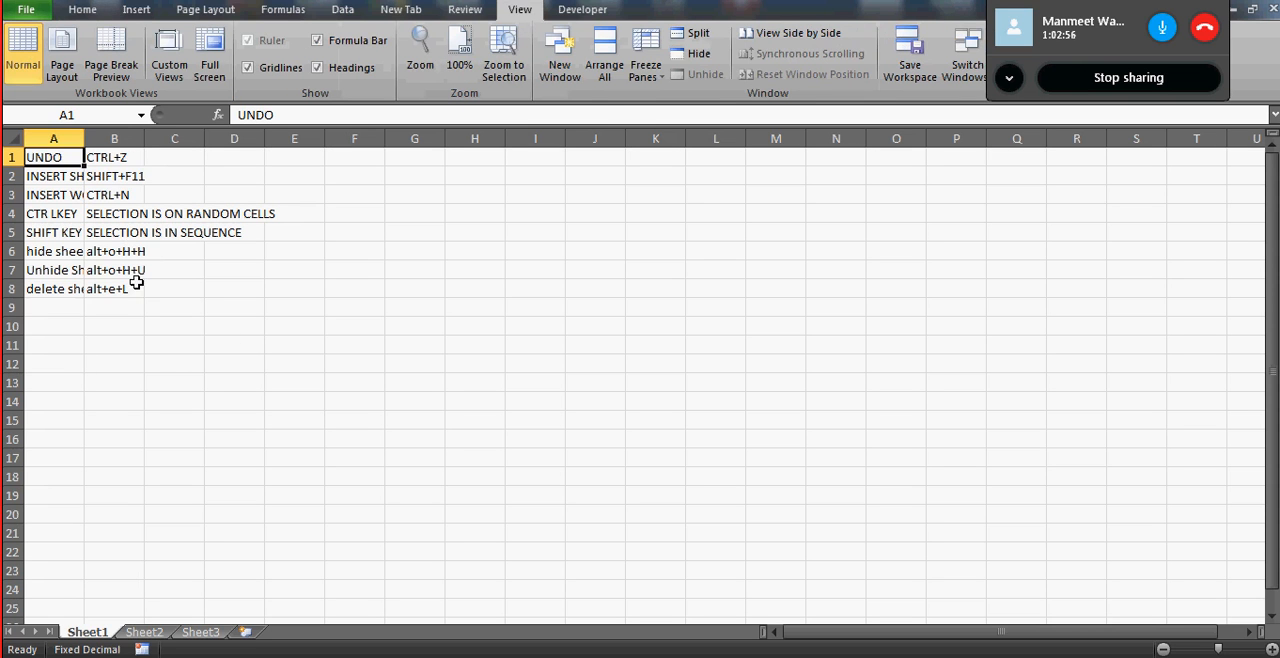
left_click(465, 12)
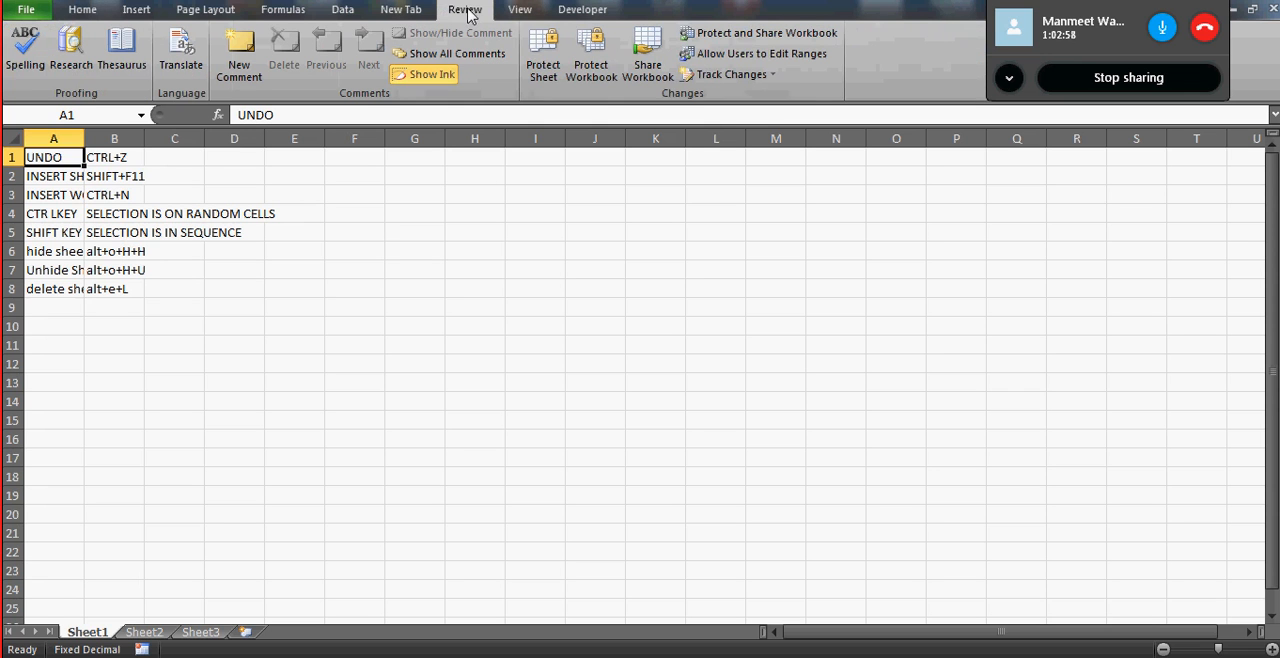
left_click(541, 72)
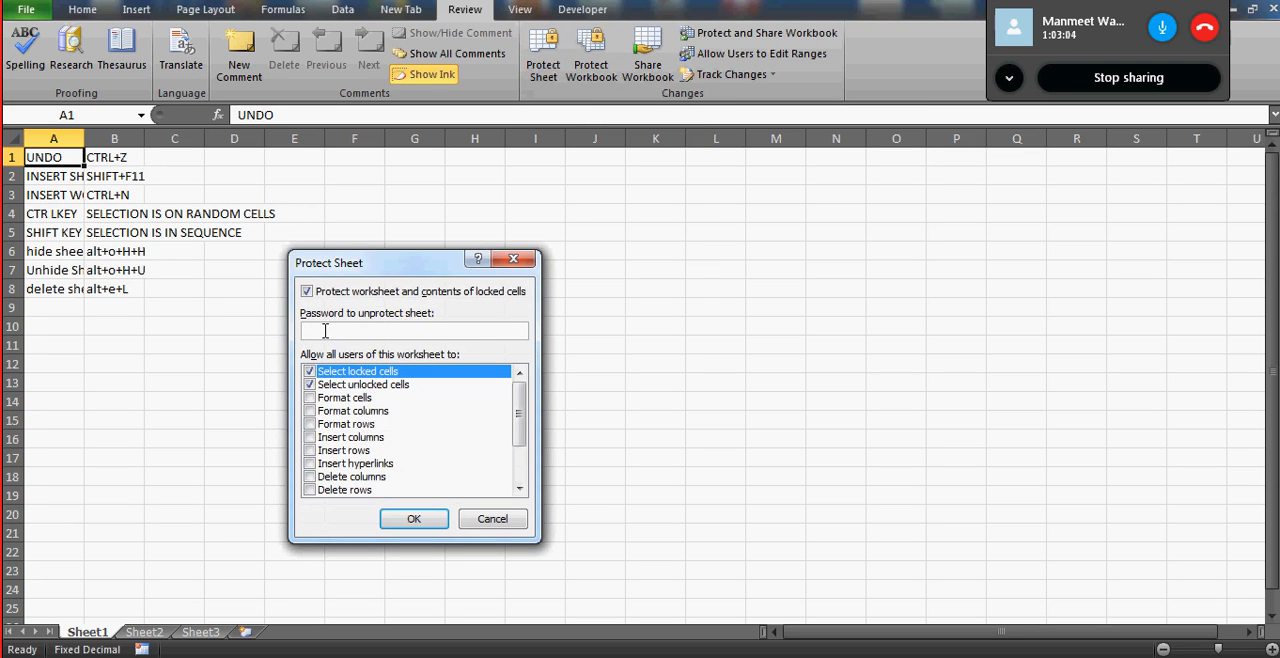
type("1")
left_click(402, 517)
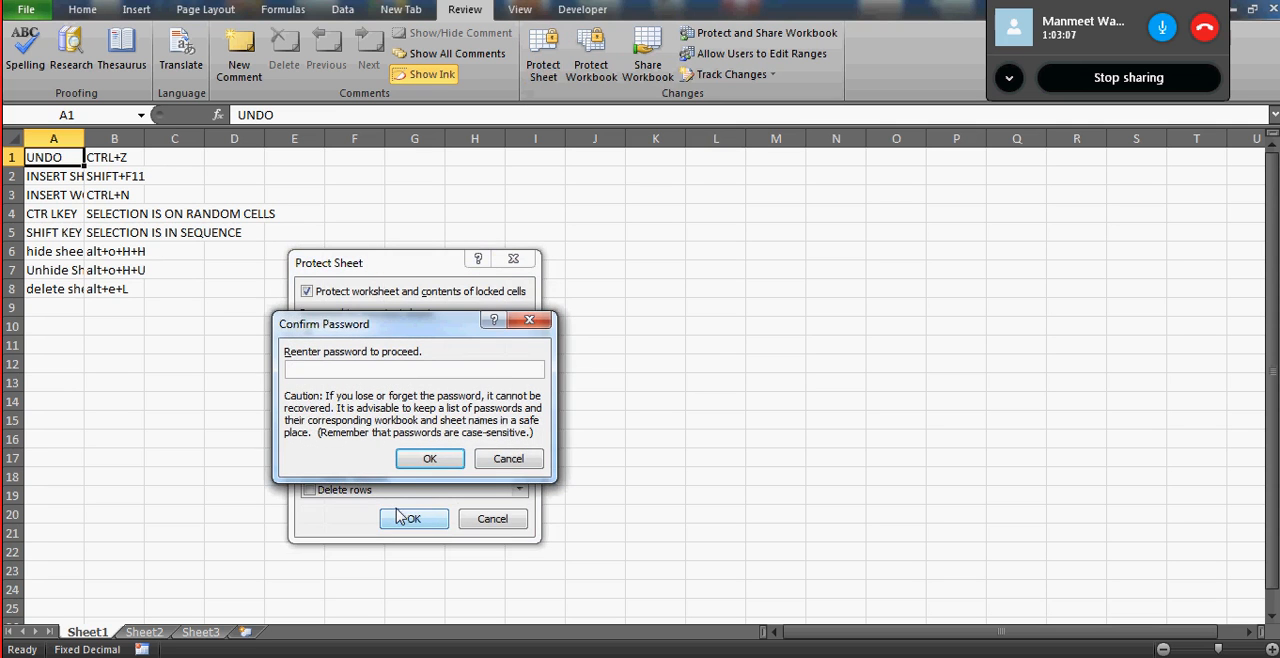
type("1")
left_click(418, 458)
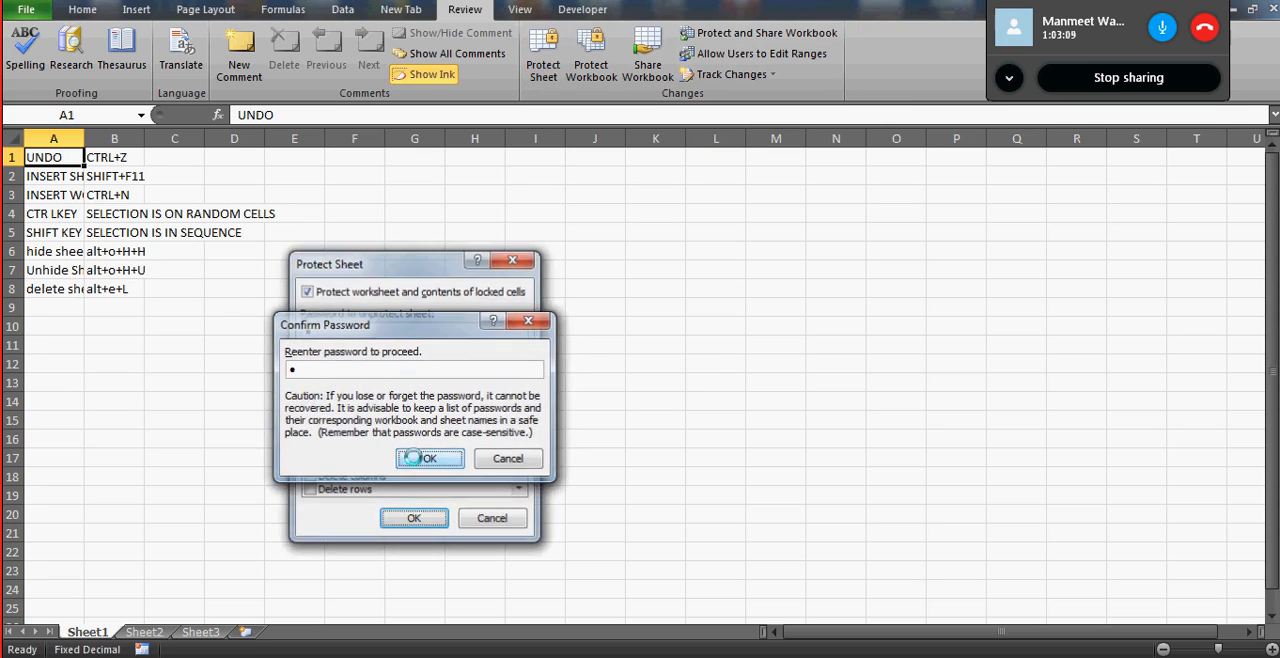
- Check cell selection on the protected Sheet1 by selecting cells such as C8, A3 and E8
left_click(350, 405)
left_click(163, 287)
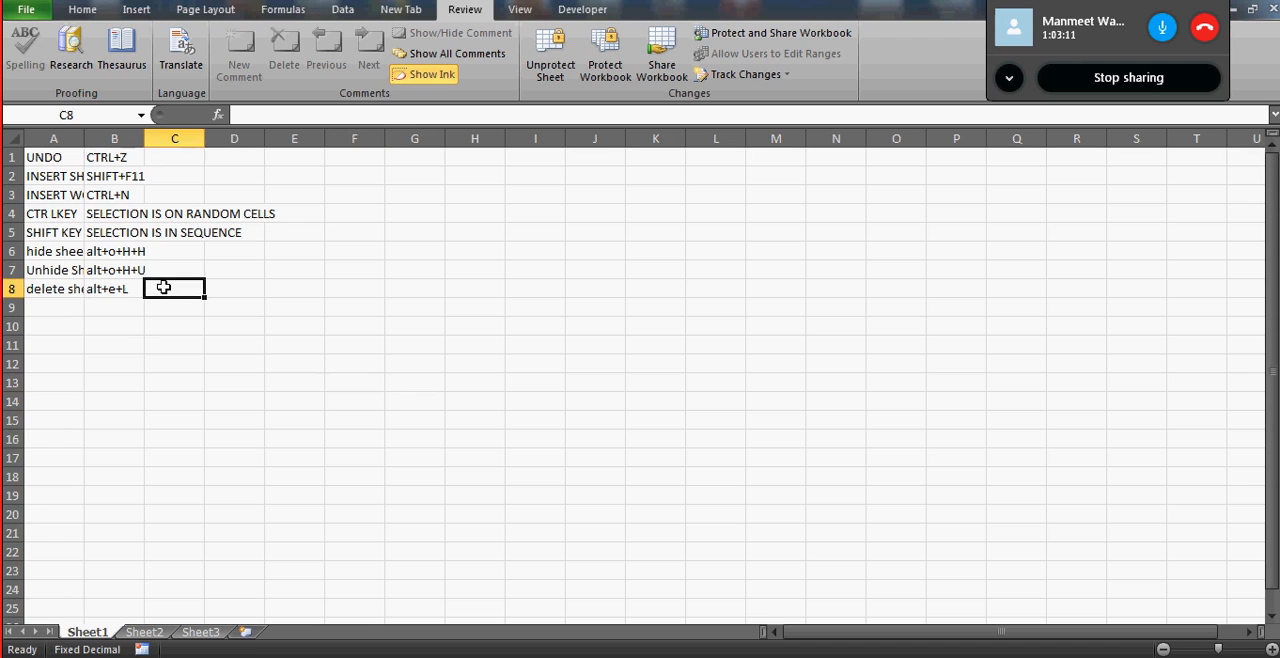
left_click(120, 228)
left_click(72, 196)
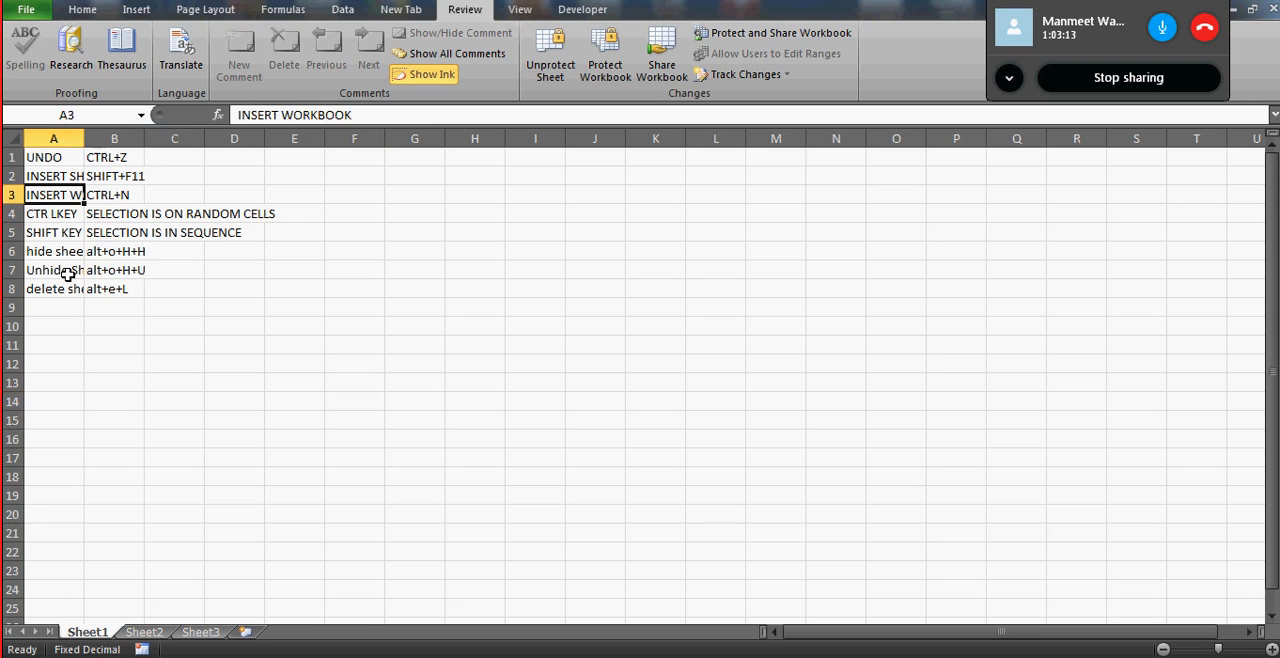
left_click_drag(67, 274, 257, 289)
left_click(266, 289)
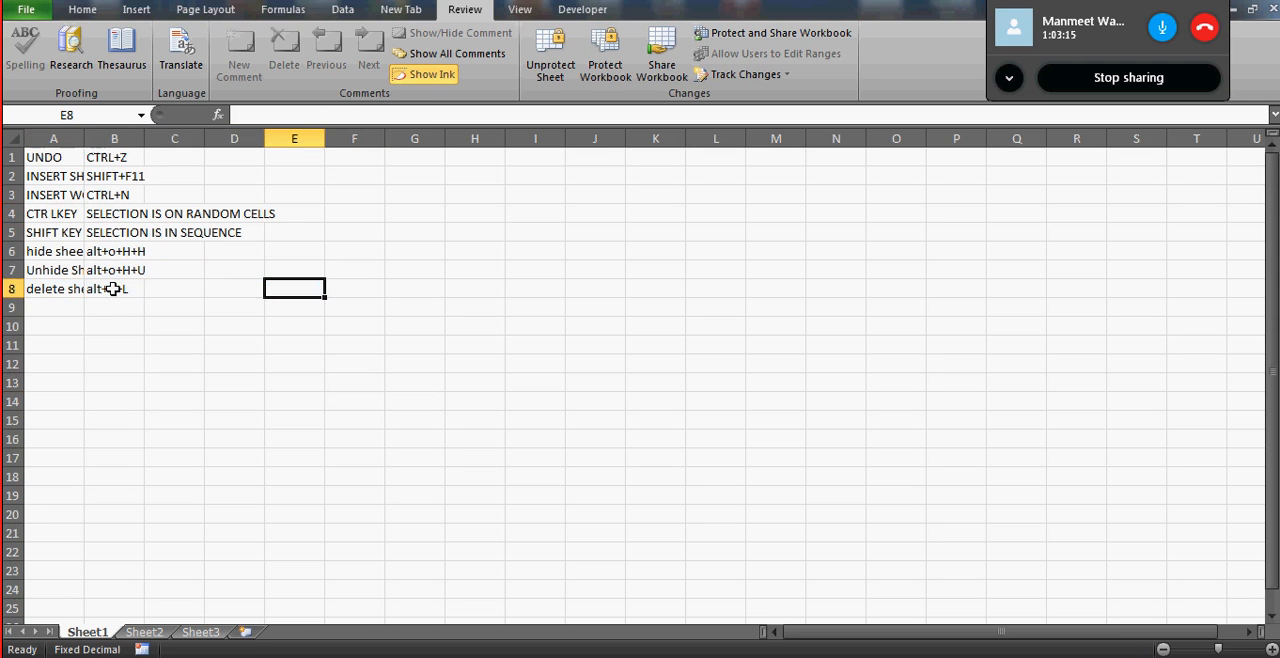
- Try to delete the contents of cell A7 on the protected Sheet1, and dismiss the warning
left_click(68, 269)
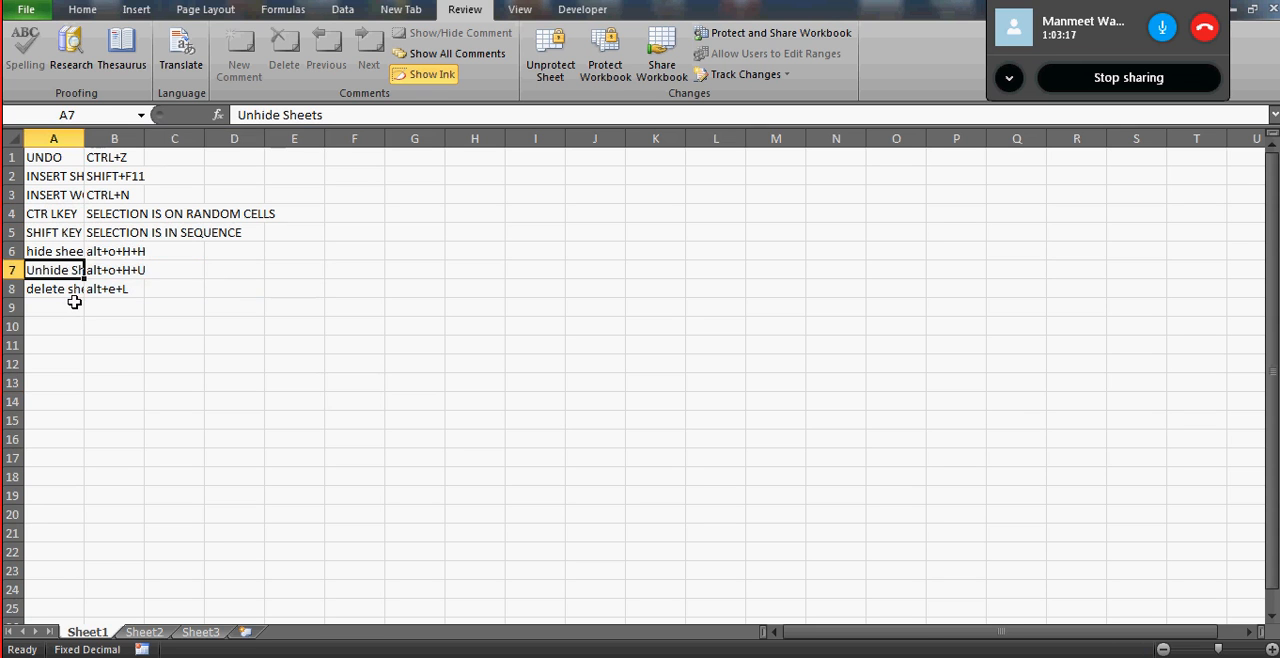
key("Delete")
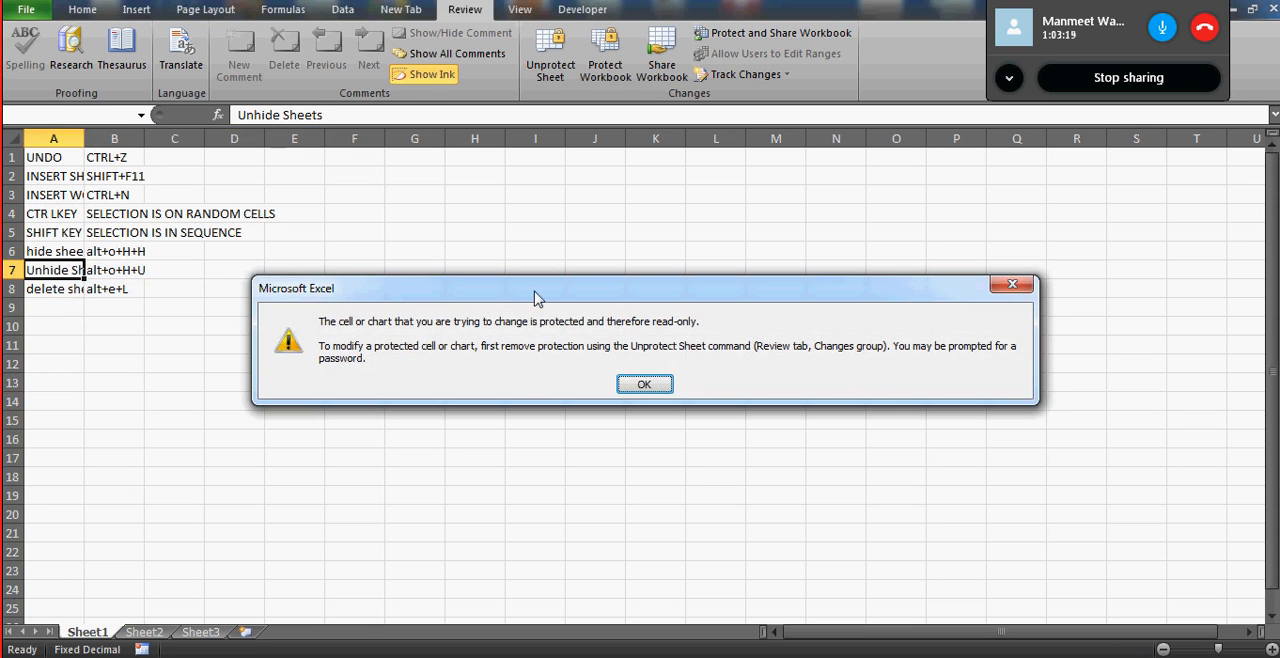
left_click(645, 386)
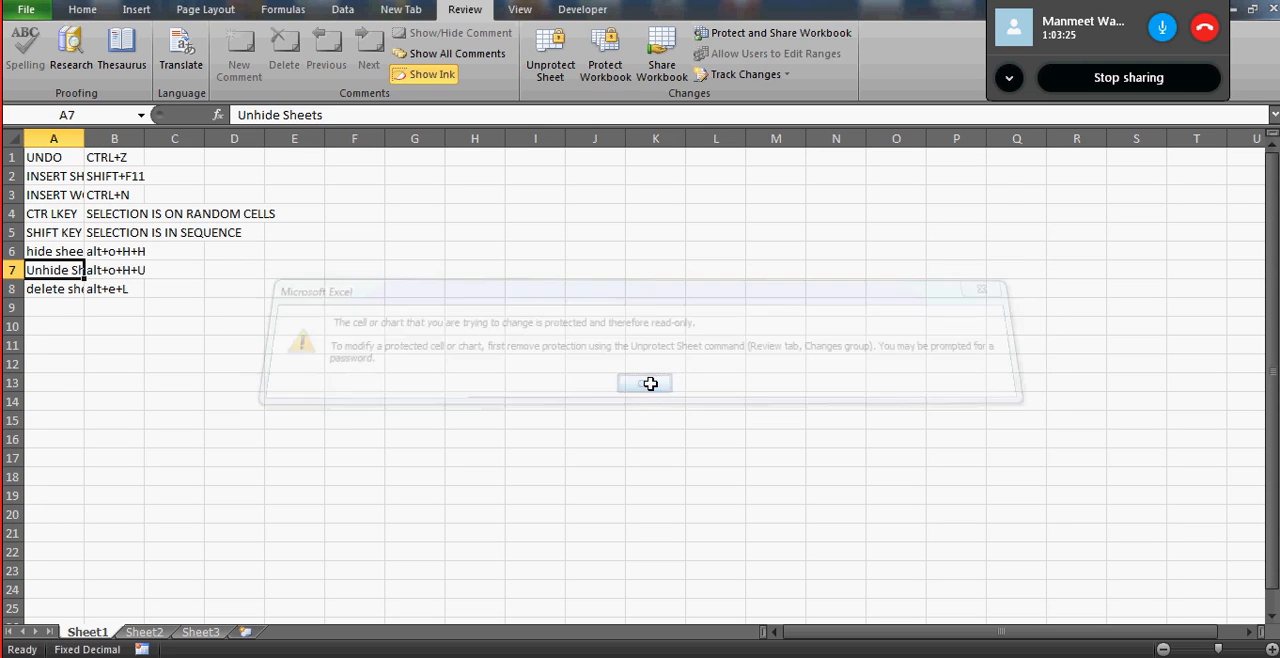
- Enlarge the view of the protected Sheet1 and check whether column A can be widened
left_click(1270, 649)
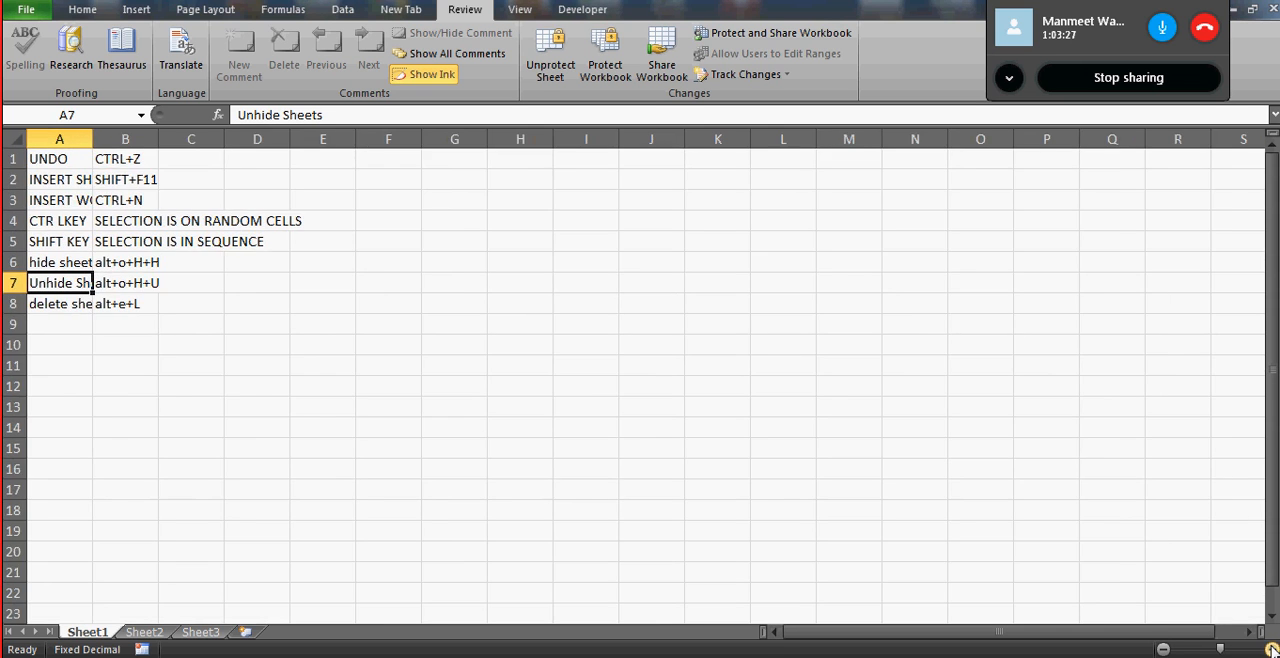
left_click(1270, 649)
left_click(1270, 649)
left_click(1270, 649)
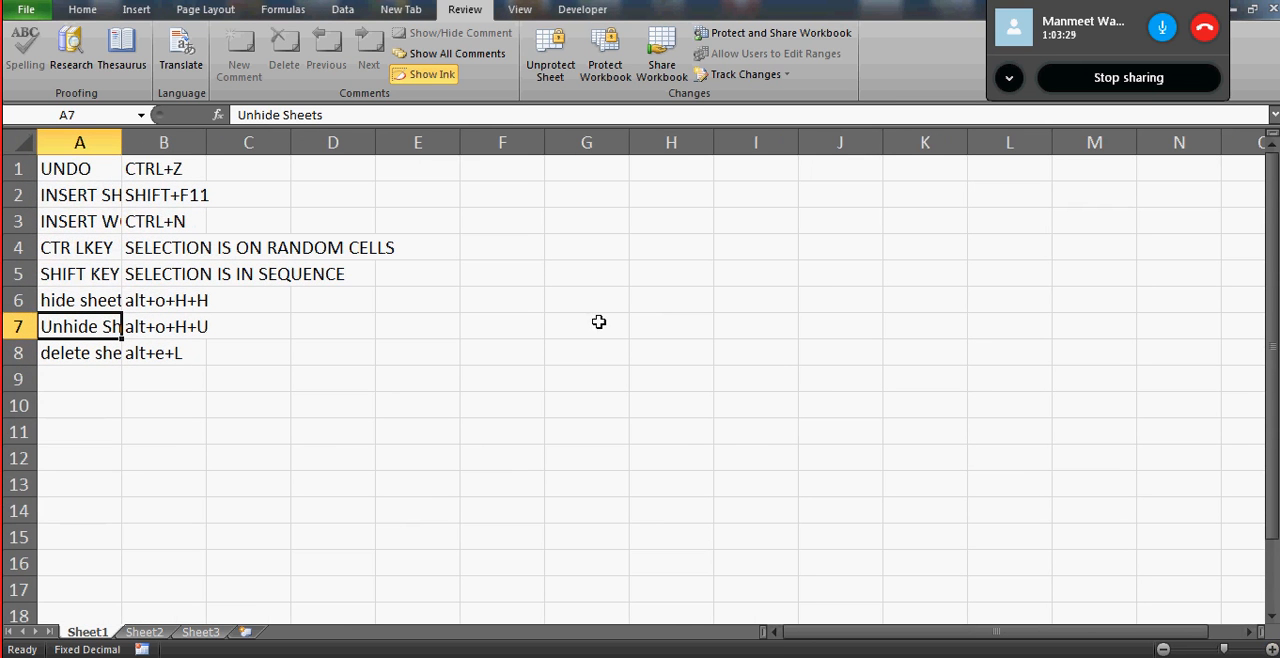
left_click(119, 138)
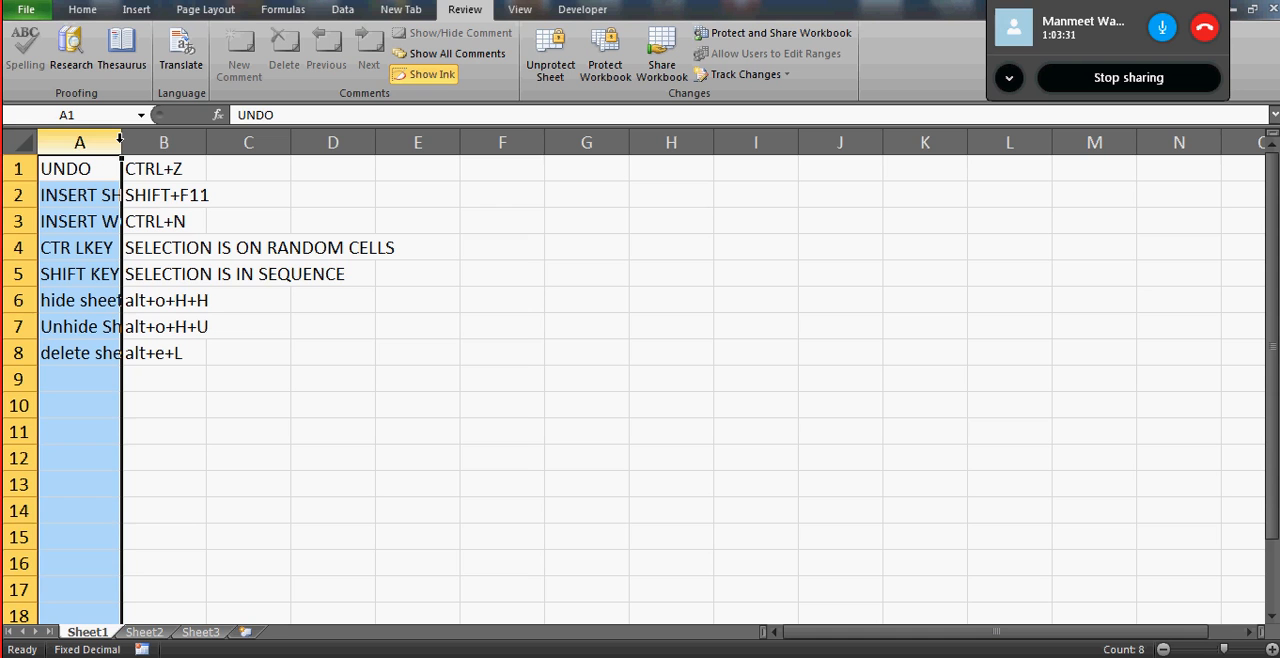
left_click(318, 240)
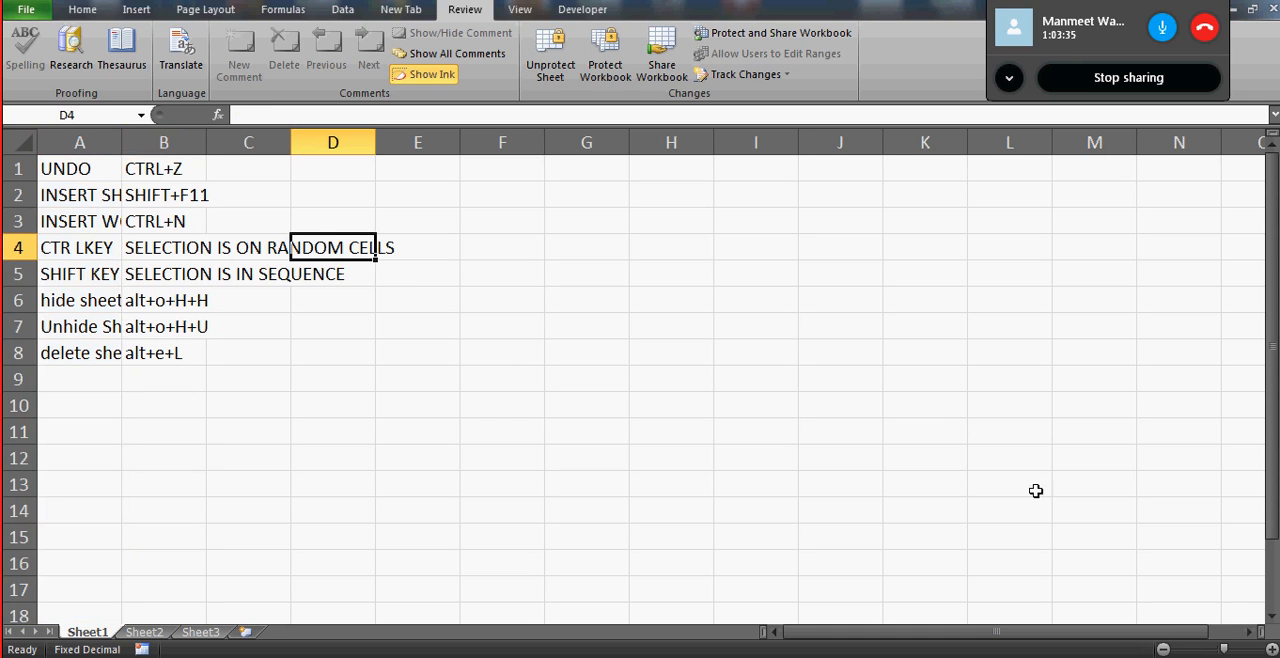
left_click(1271, 649)
left_click(1271, 649)
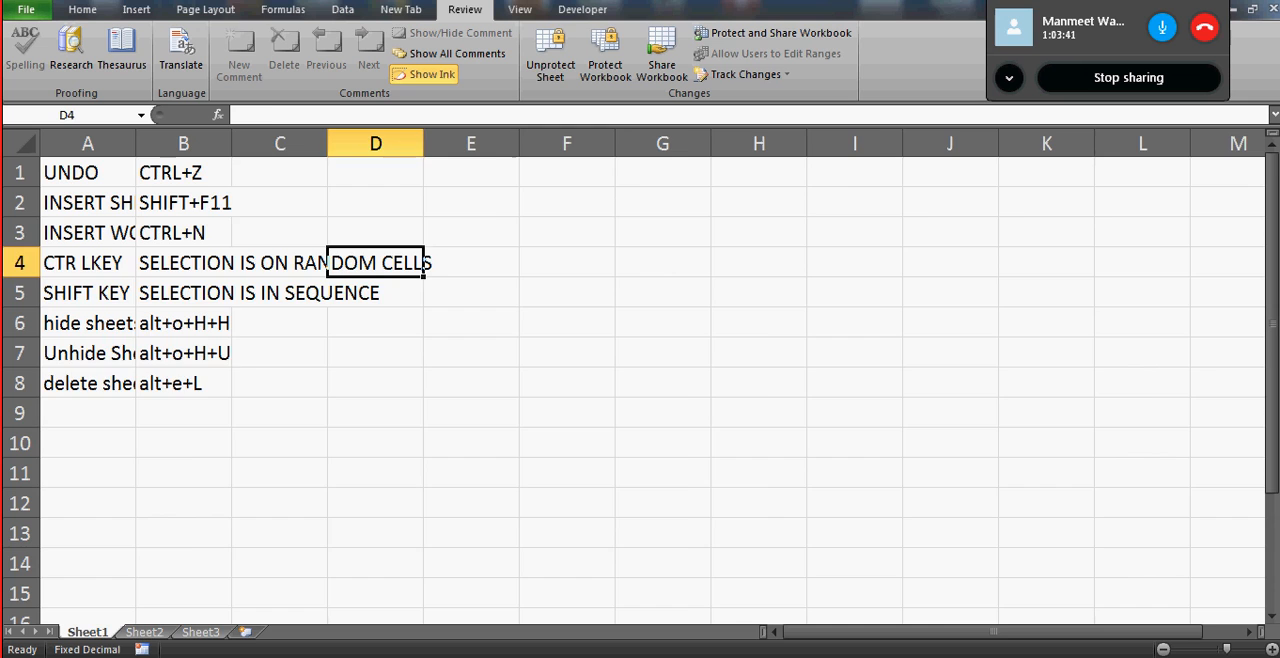
- Switch to the Day 1 workbook and enter "protect and unprotect" in cell A9 of the Day1 sheet
key("alt+Tab")
left_click(126, 367)
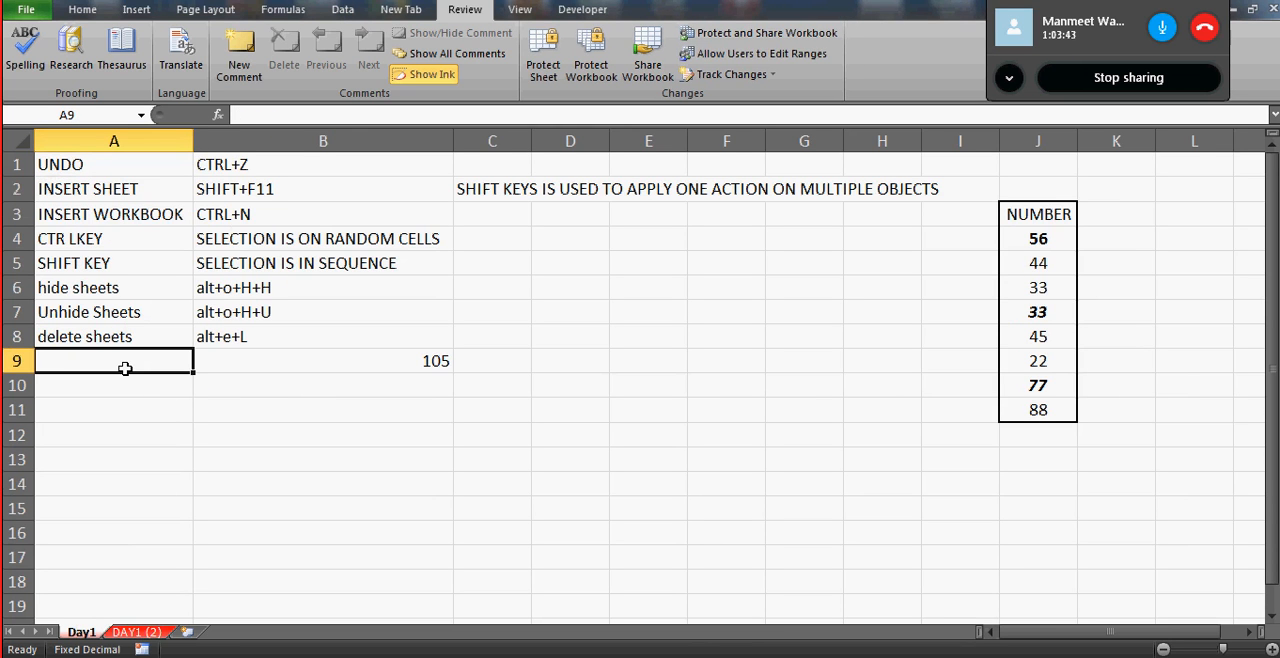
type("prote")
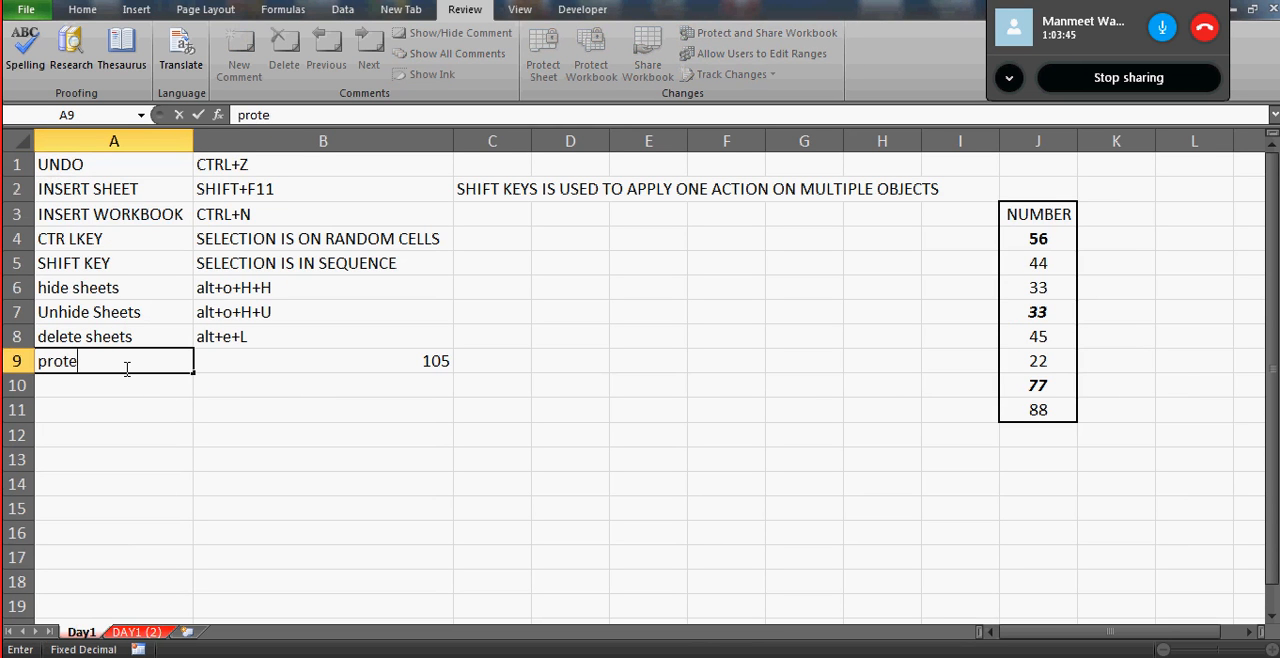
type("ct and un")
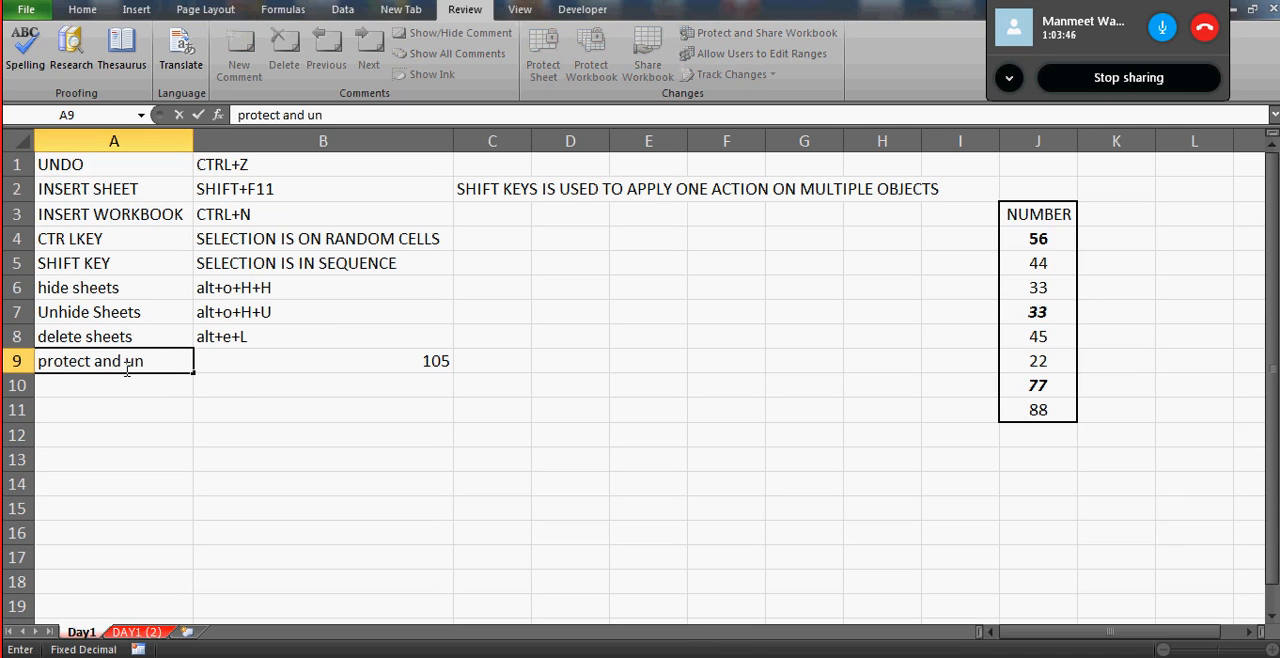
type("pro")
type("tec")
key("Return")
- Enter the shortcut note alt+p+p in cell B9, replacing the existing value
key("Up")
key("Right")
type("a")
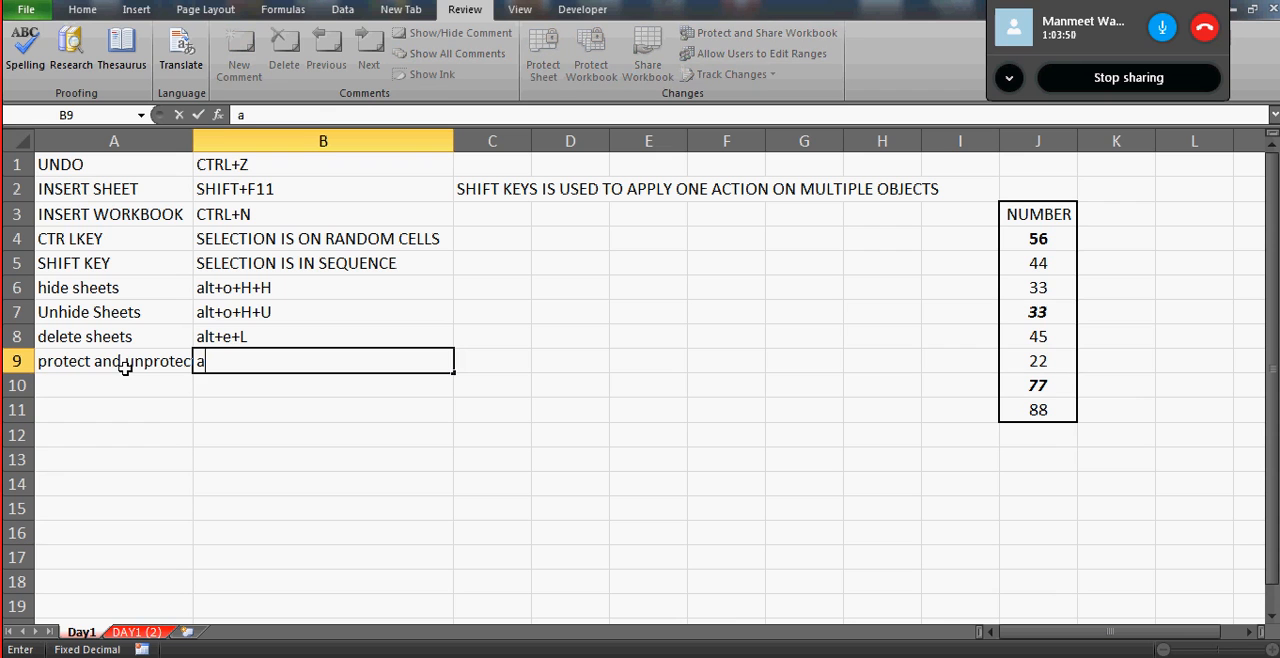
type("lt+p+p")
key("Return")
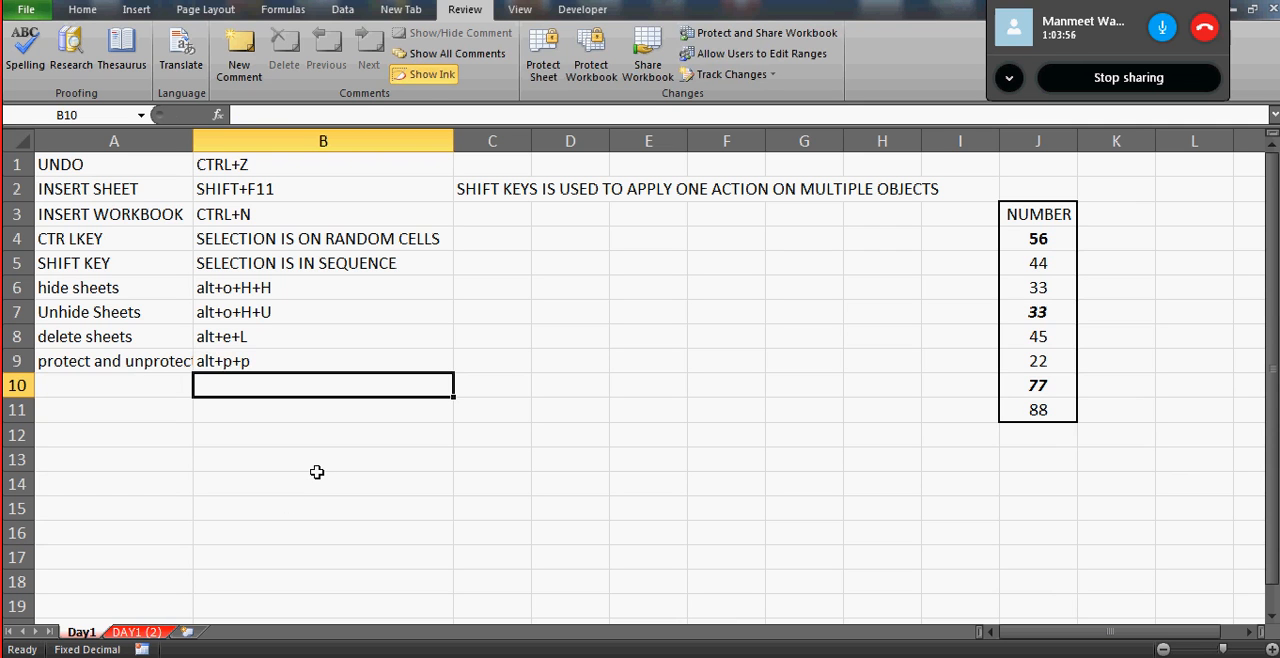
- Check the Protect Sheet settings for the Day1 sheet and cancel without protecting it
key("alt+t")
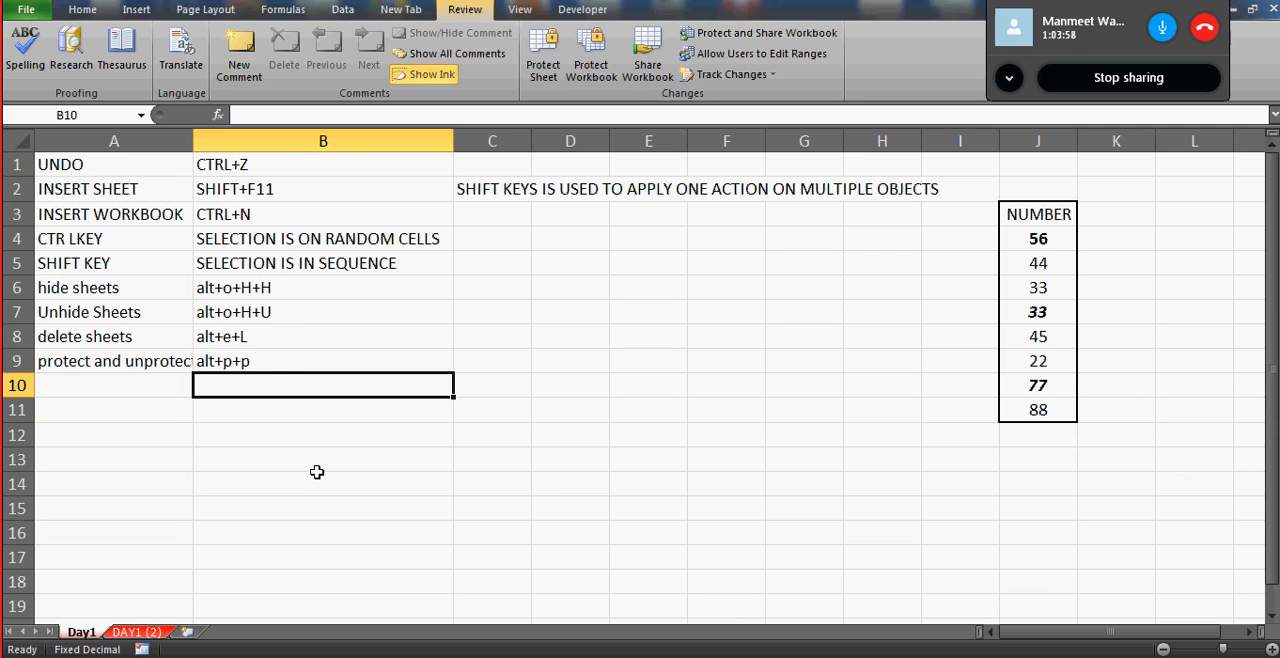
key("p")
key("p")
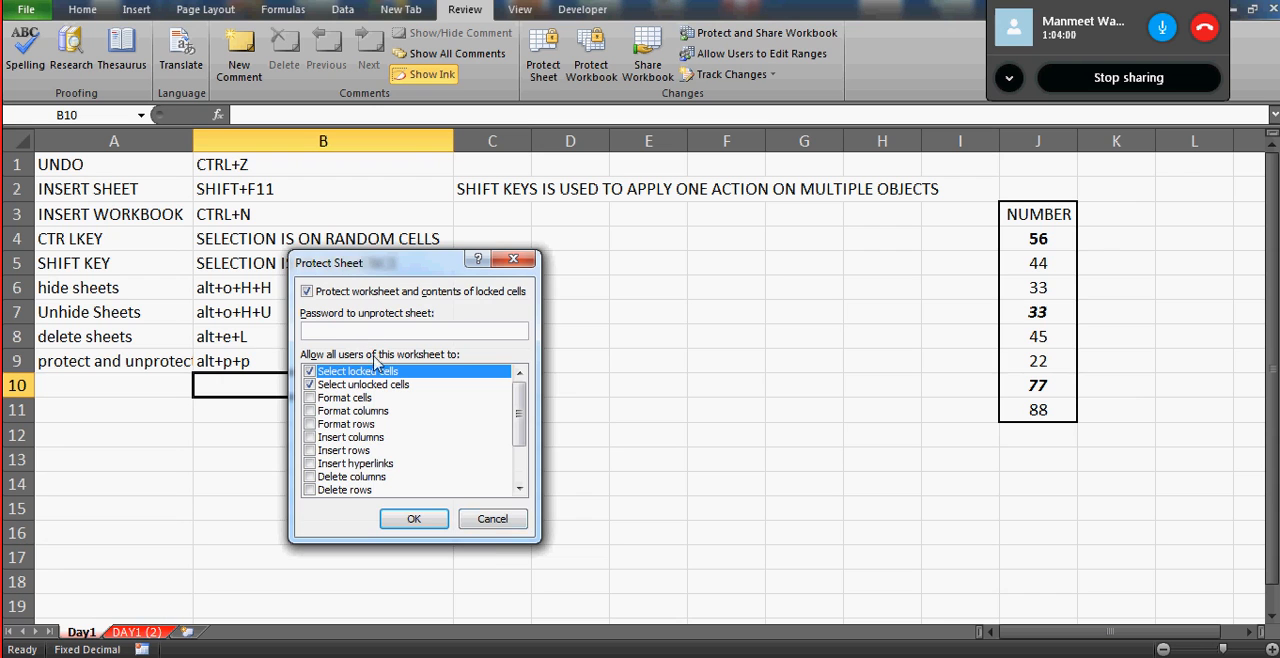
left_click(489, 530)
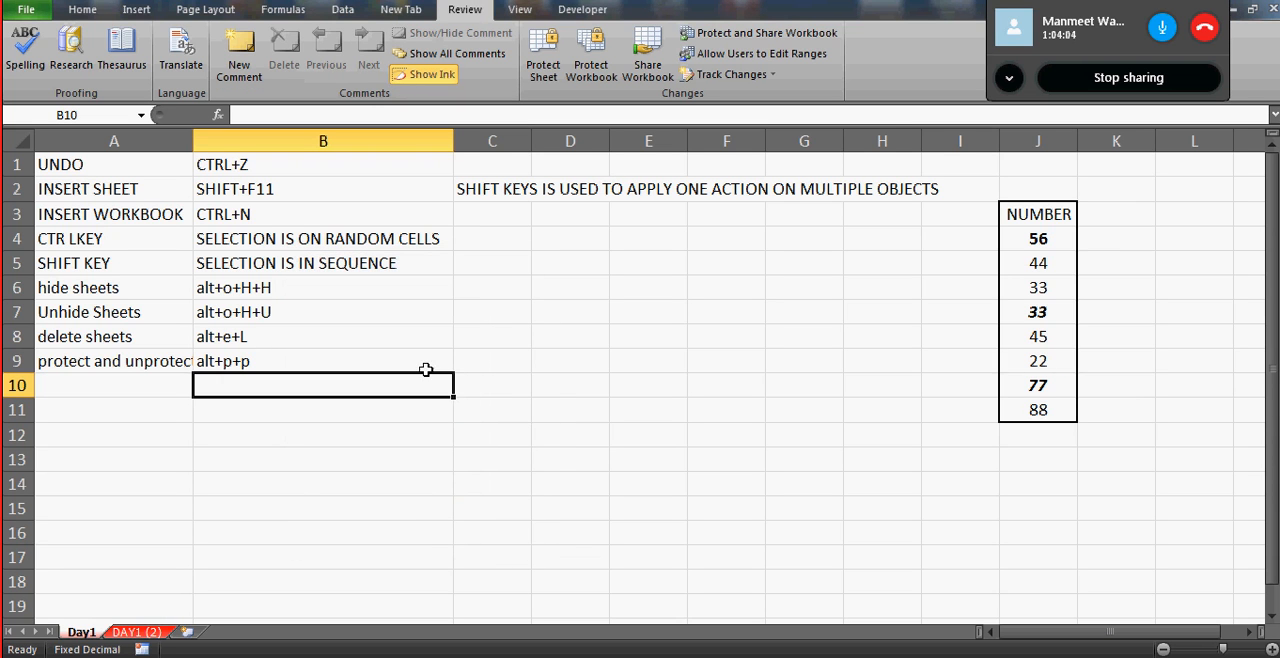
- Enter the note "under review tab" in cell C9
left_click(484, 362)
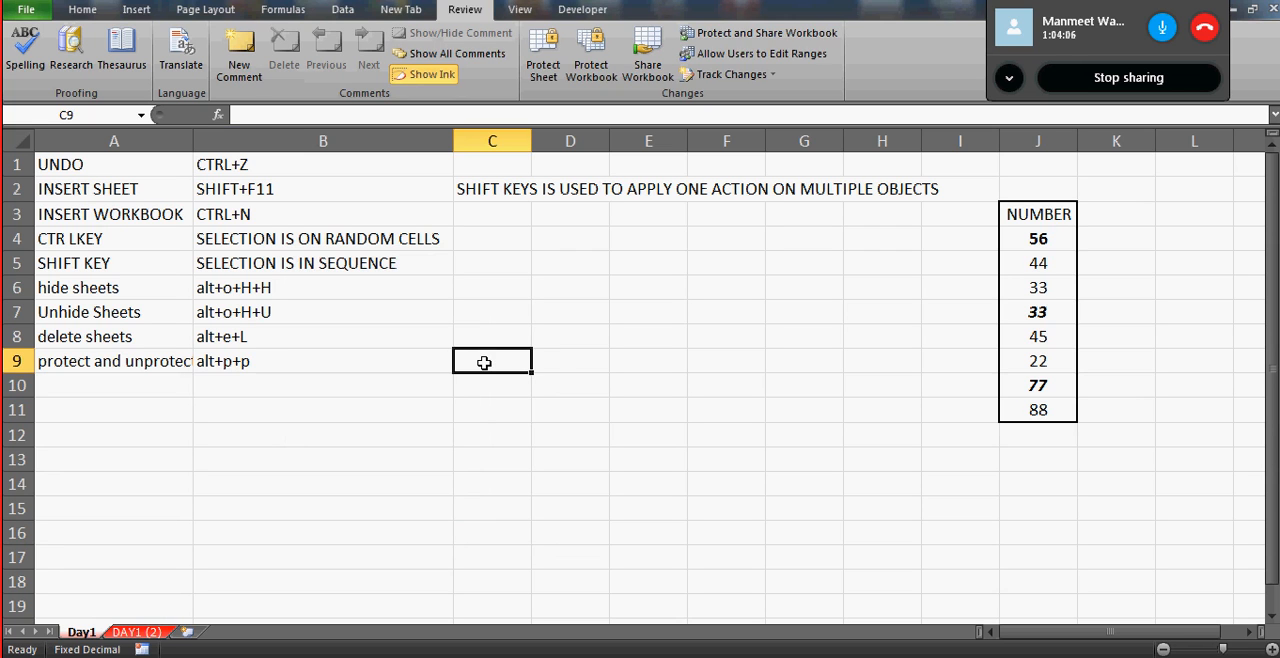
type("under re")
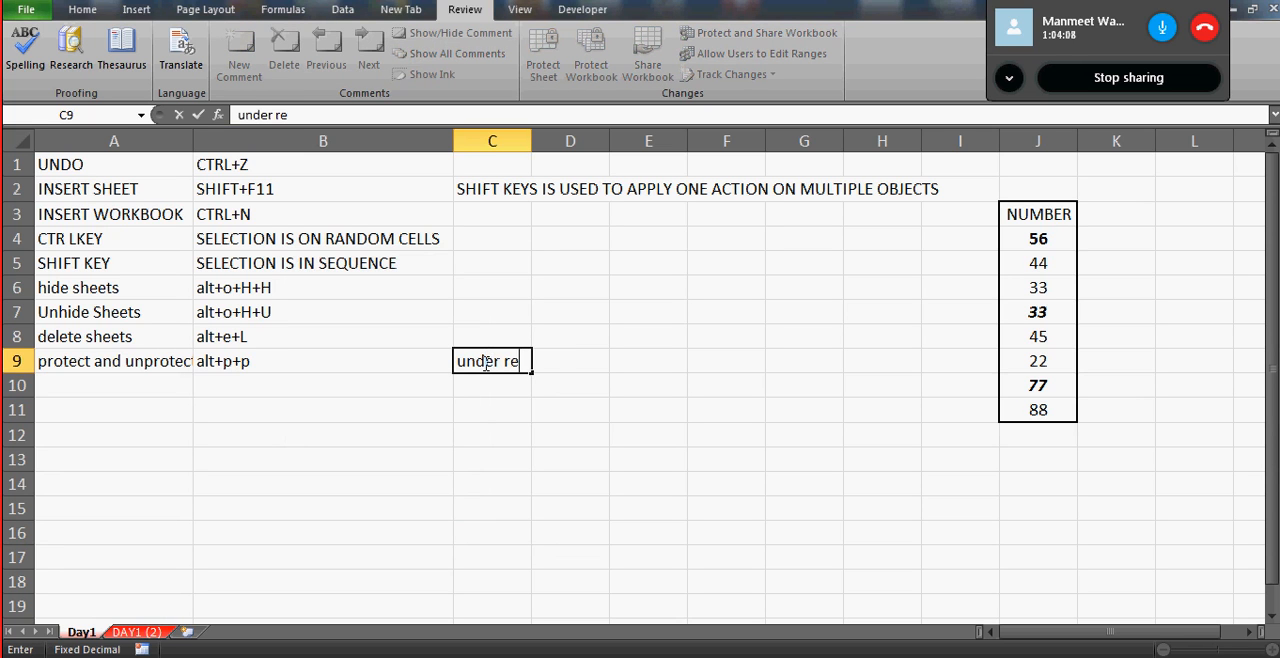
type("view tabe")
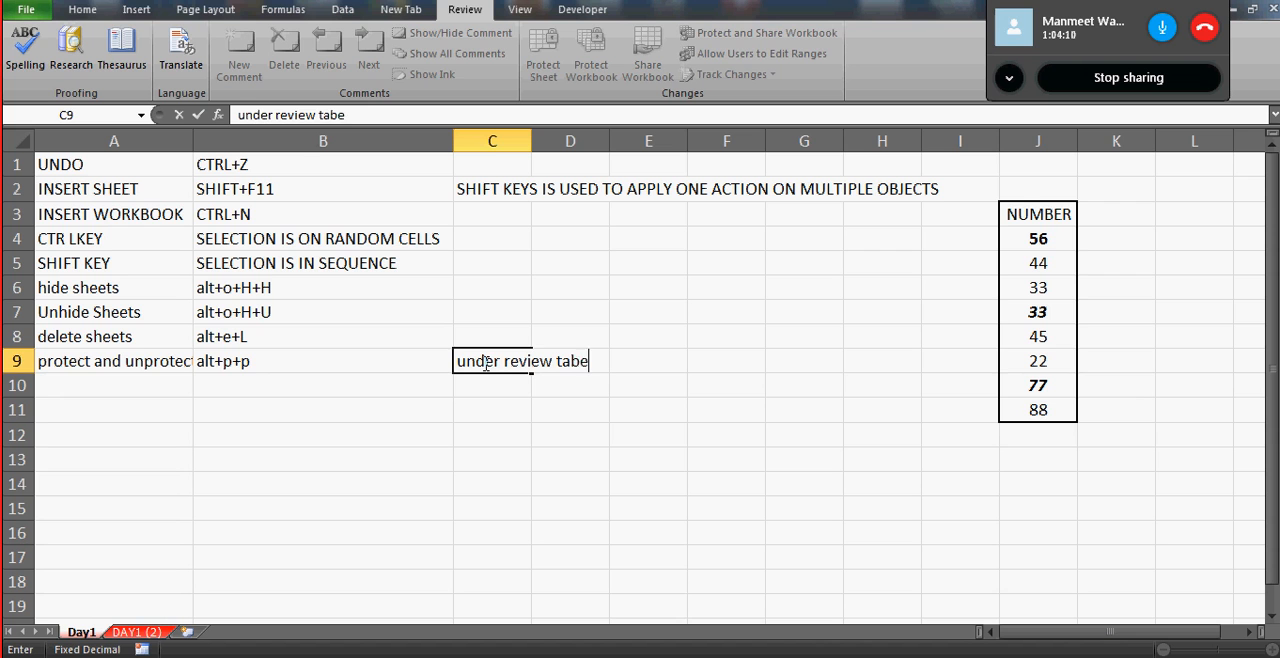
key("BackSpace")
key("Return")
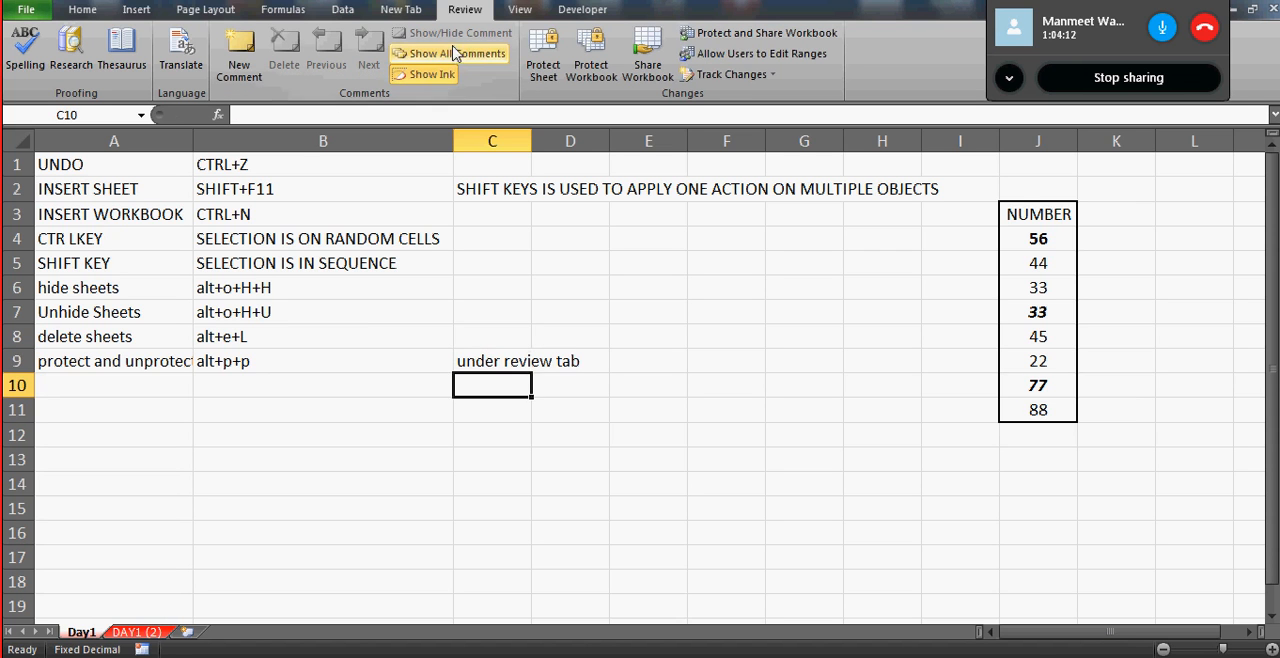
- Protect the Day1 sheet with default permissions, entering and confirming the password, and test it by trying to edit cell B14
left_click(543, 55)
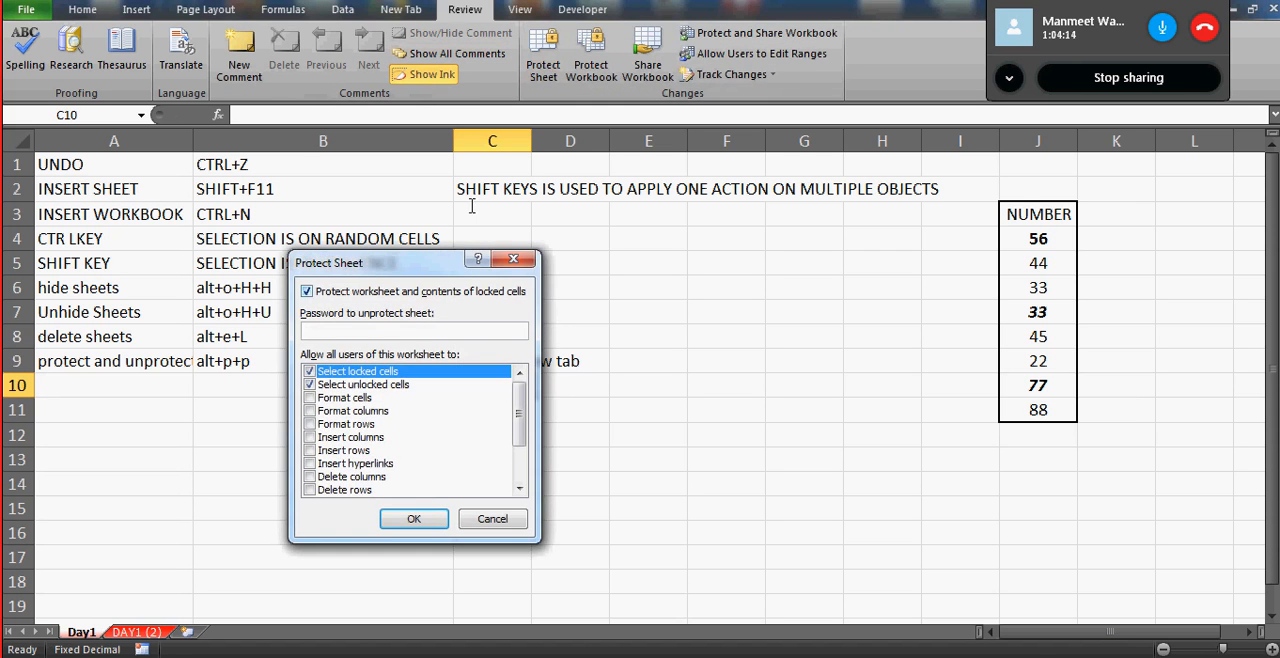
type("1")
left_click(416, 521)
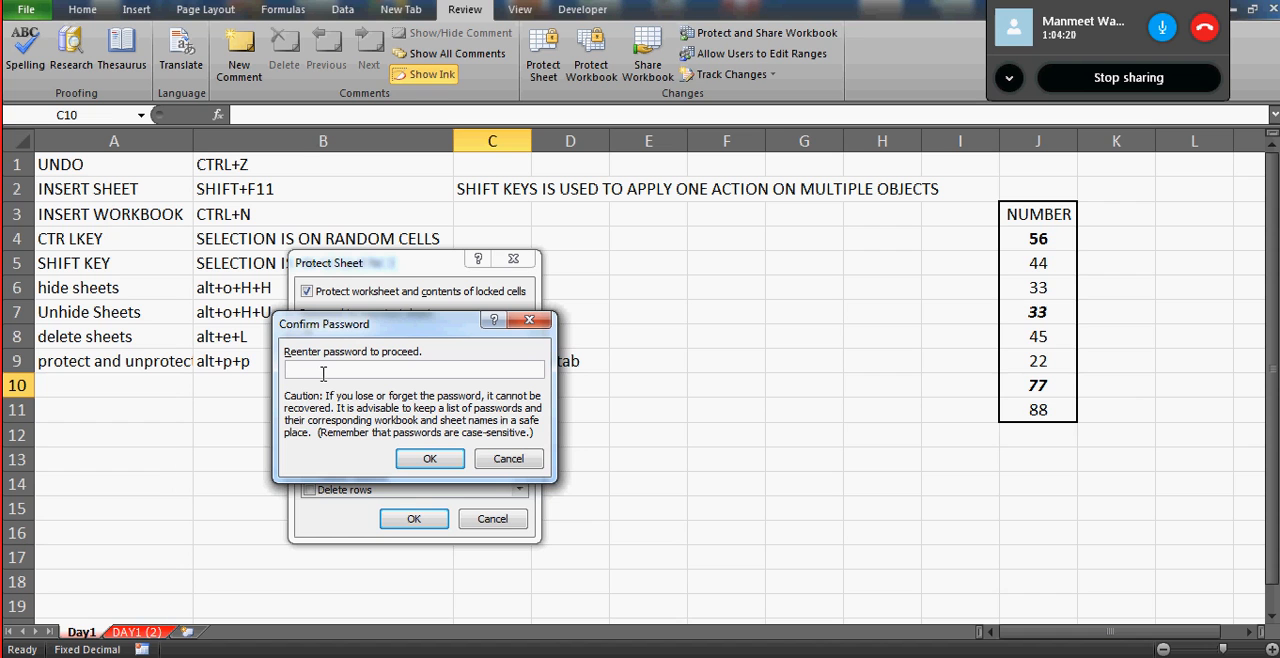
type("1")
left_click(430, 458)
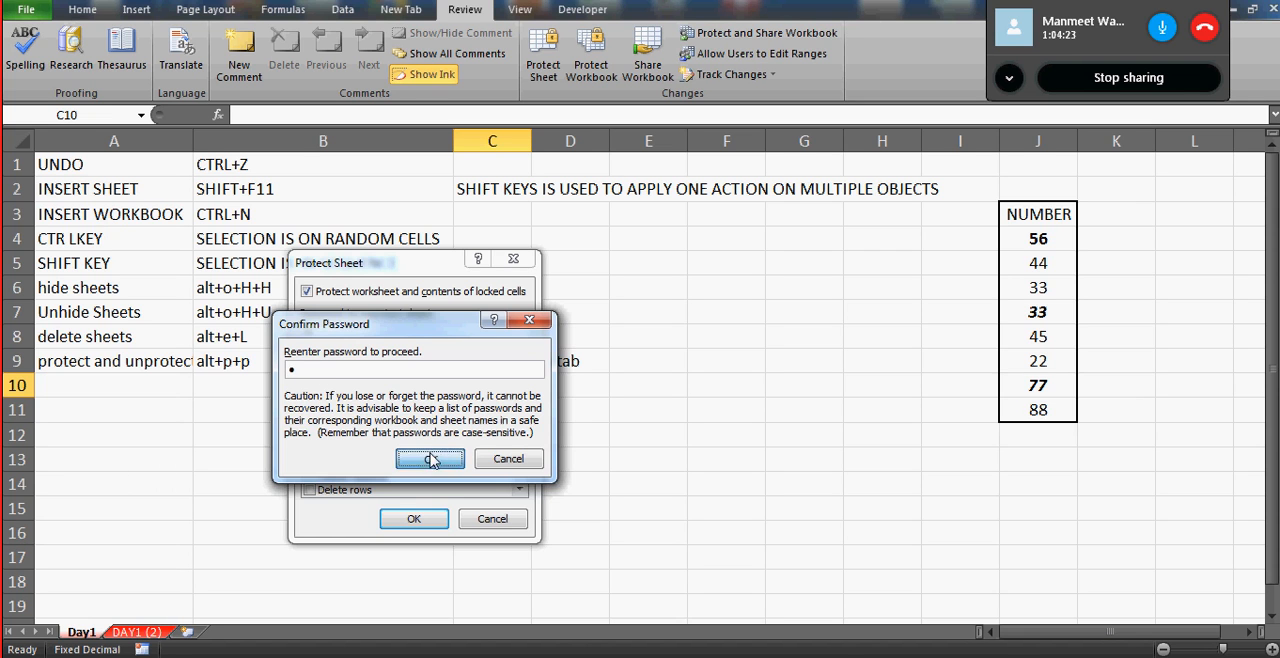
double_click(399, 481)
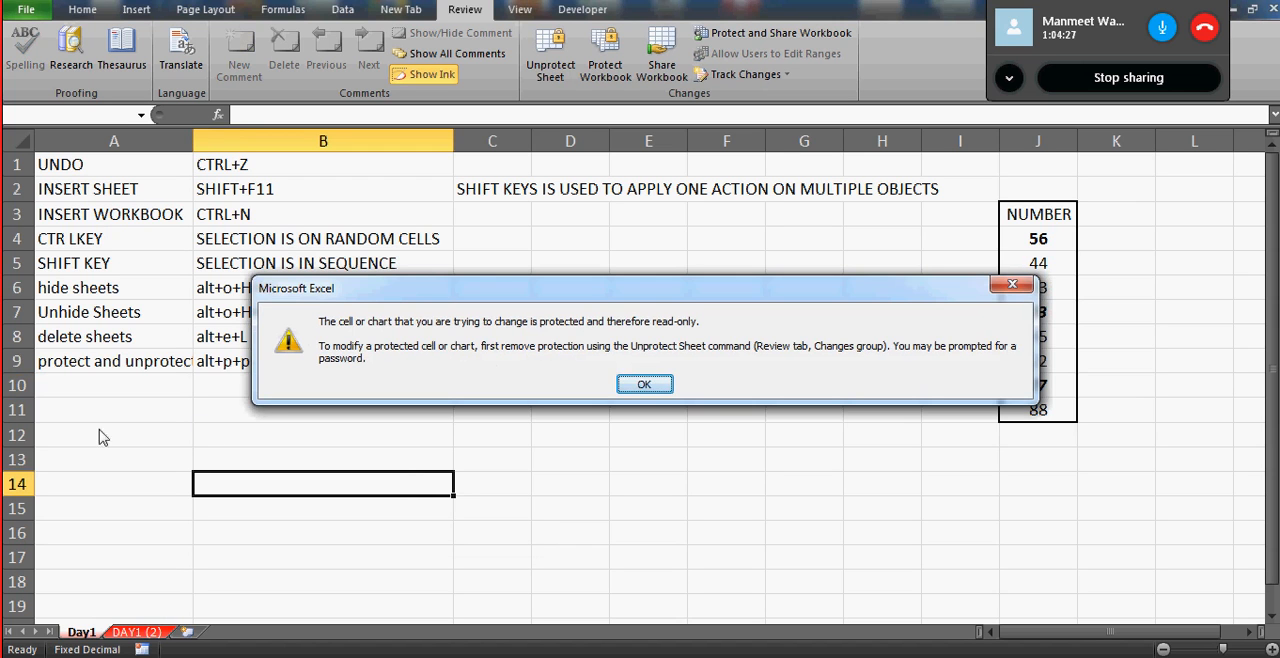
left_click(643, 386)
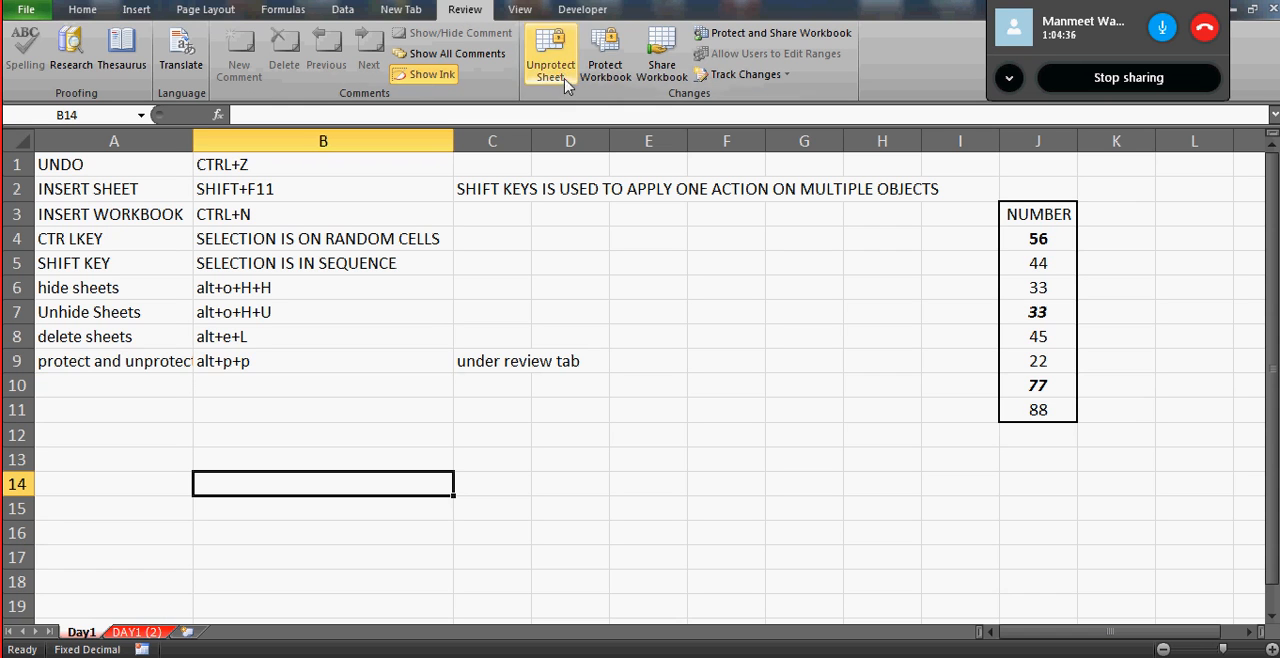
- Unprotect the Day1 sheet by entering the sheet password
key("alt+t")
key("p")
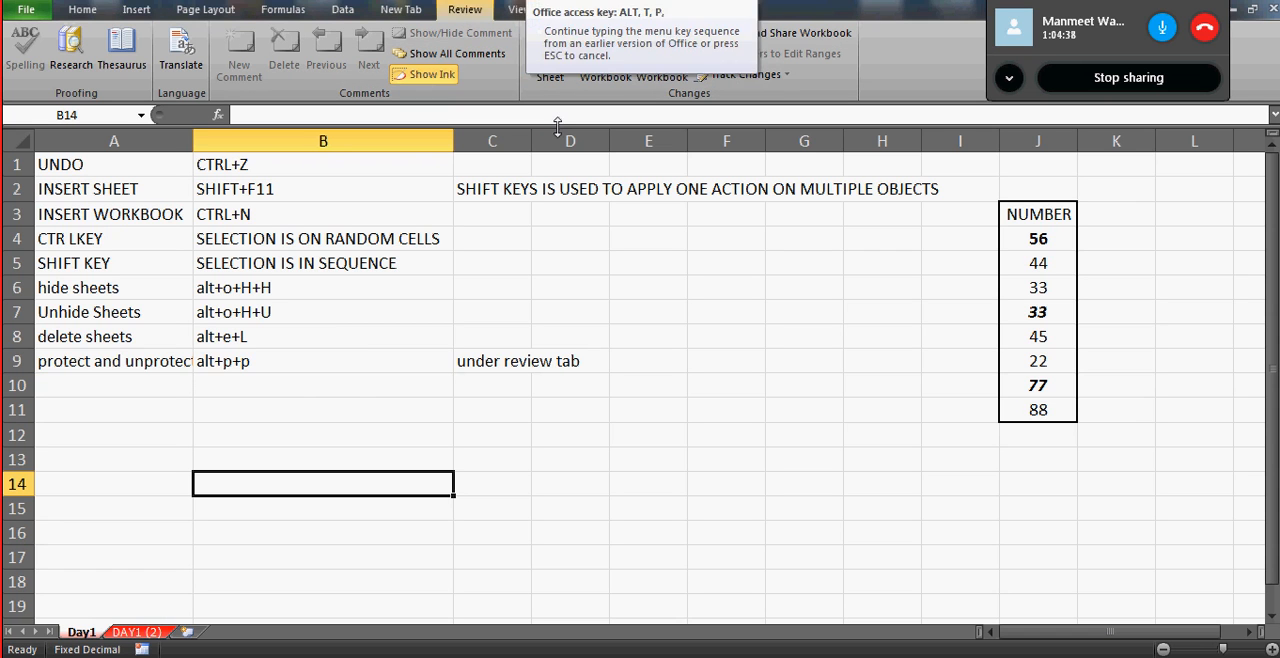
key("p")
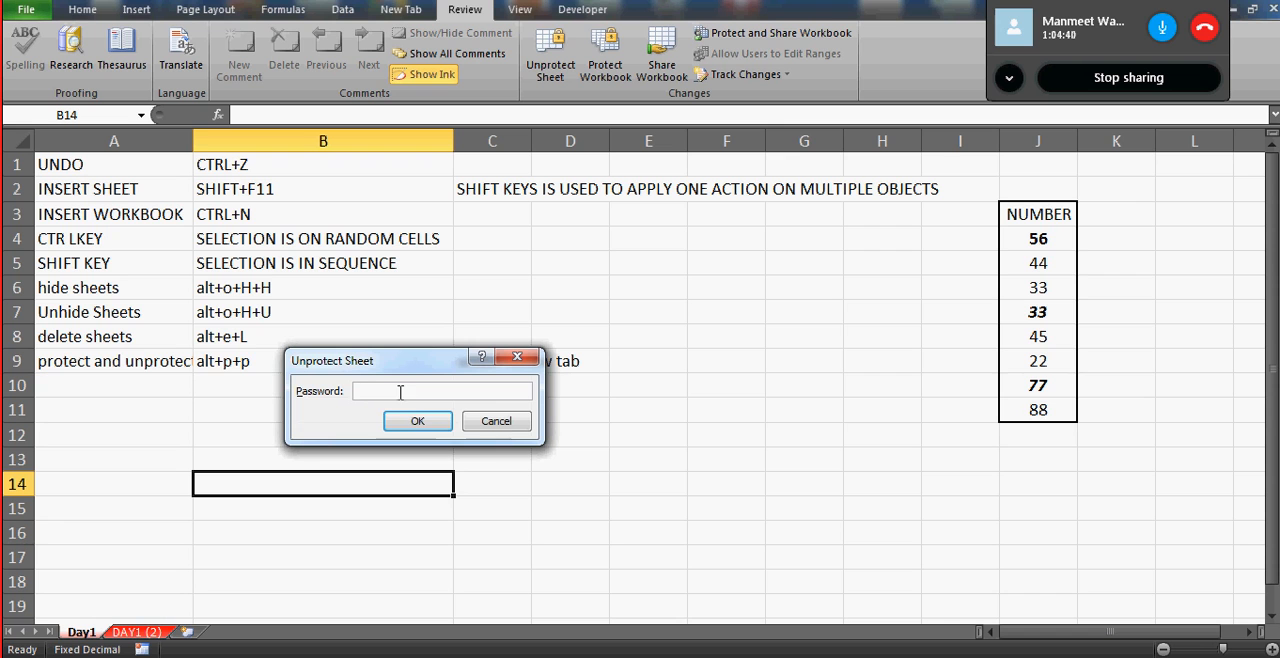
type("1")
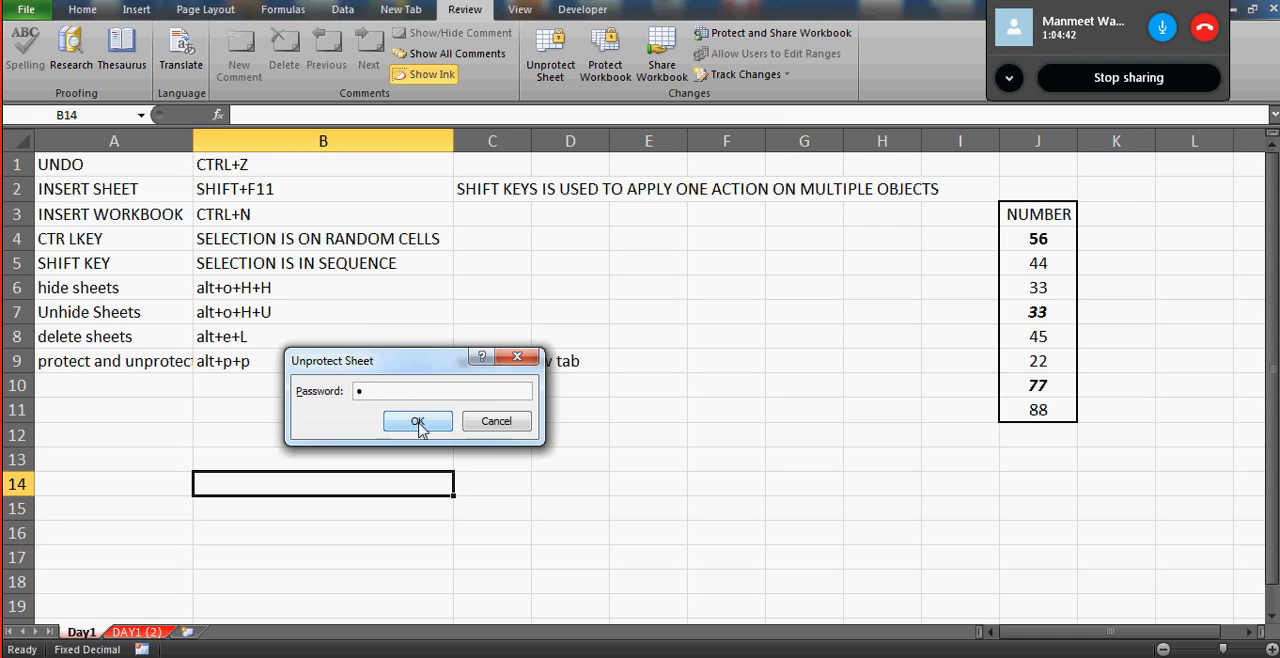
left_click(418, 420)
- Test editing on the unprotected sheet by entering sfs in B11 and fsd in A12, and clear both cells
left_click(329, 416)
type("sfs")
key("Return")
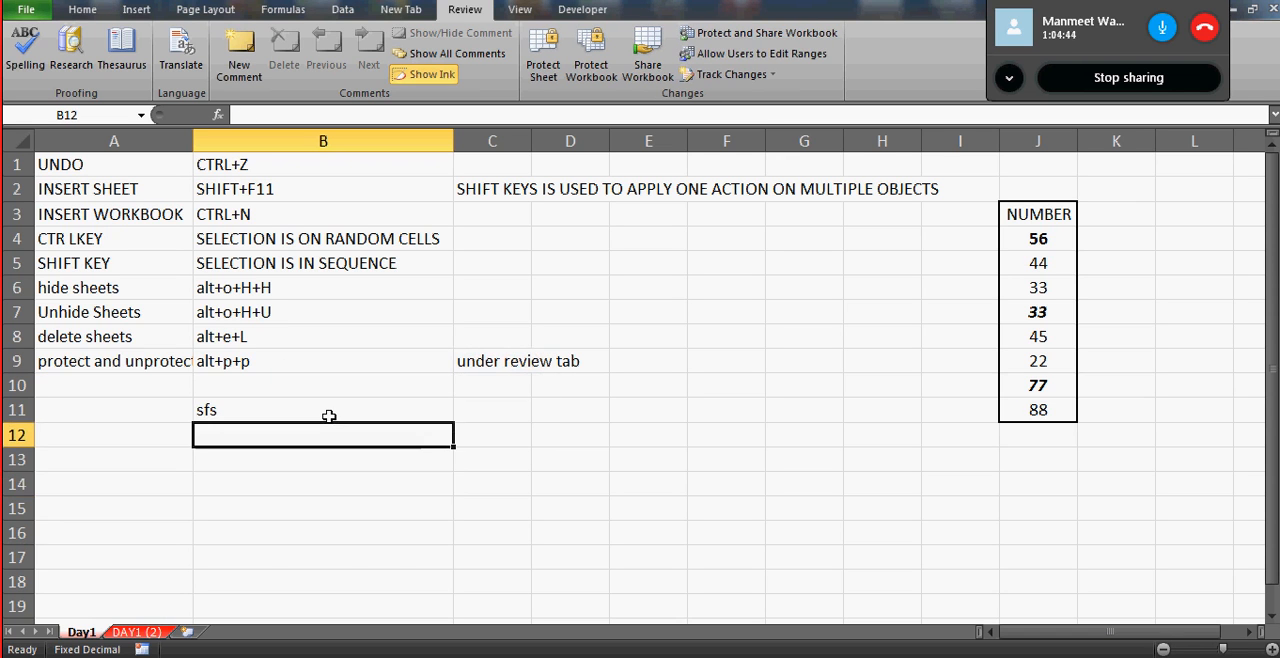
key("Left")
type("fsd")
key("ctrl+Return")
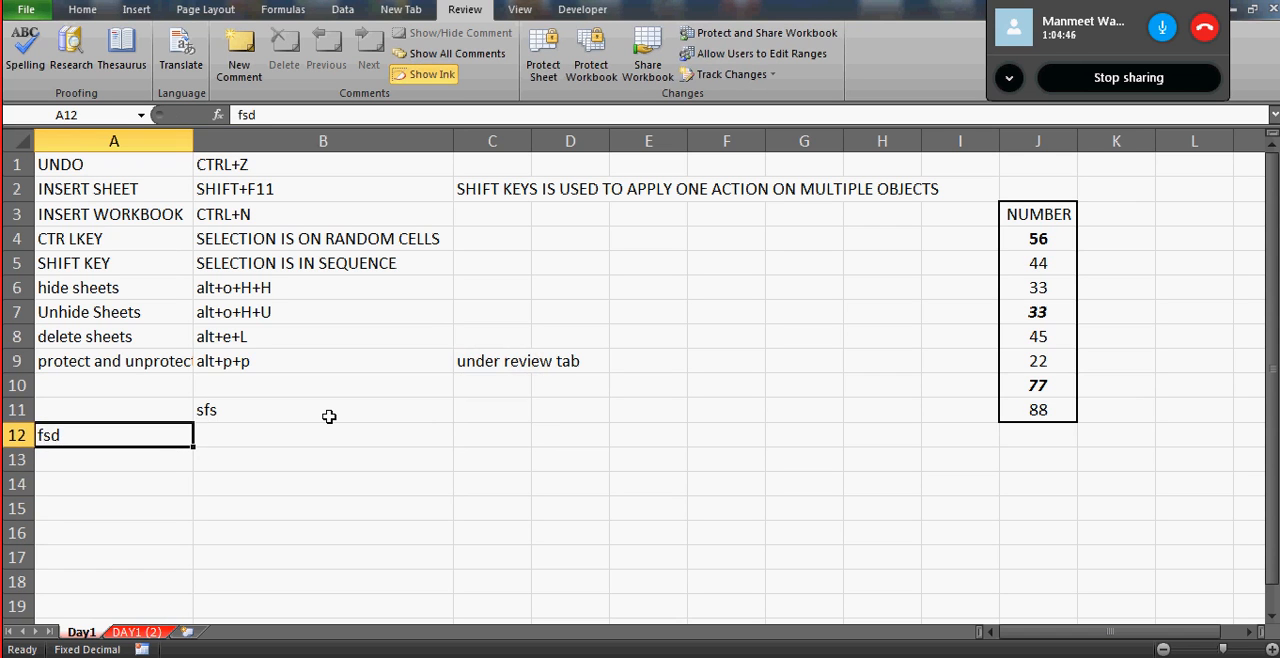
key("Delete")
key("Up")
key("Right")
key("Delete")
- Correct the shortcut note in cell B9 to alt+T+p+p and fit column A's width to its contents
key("Up")
key("Up")
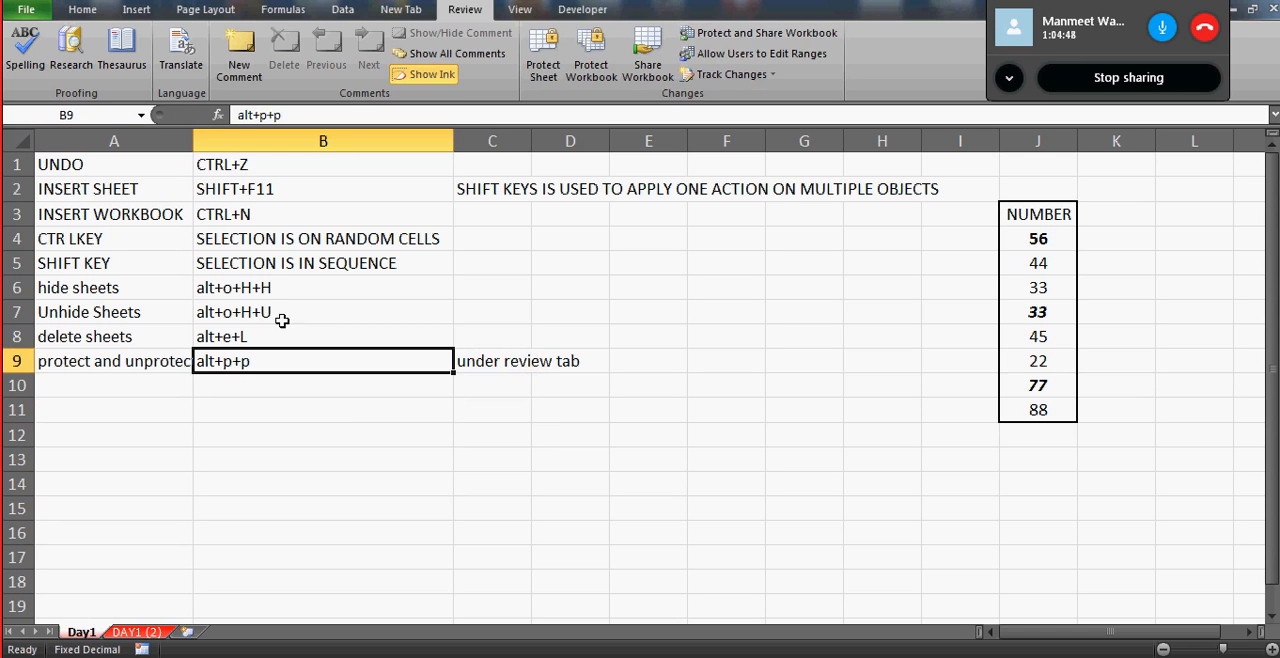
left_click(258, 115)
key("Caps_Lock")
type("T")
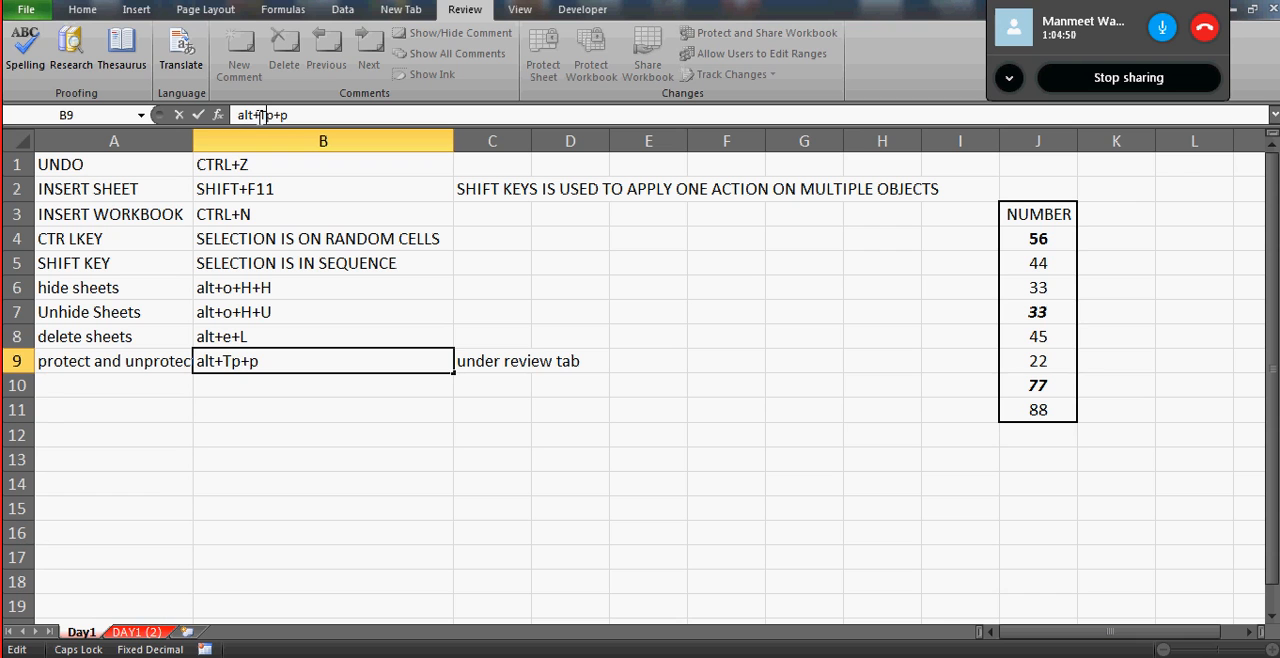
type("+")
key("ctrl+Return")
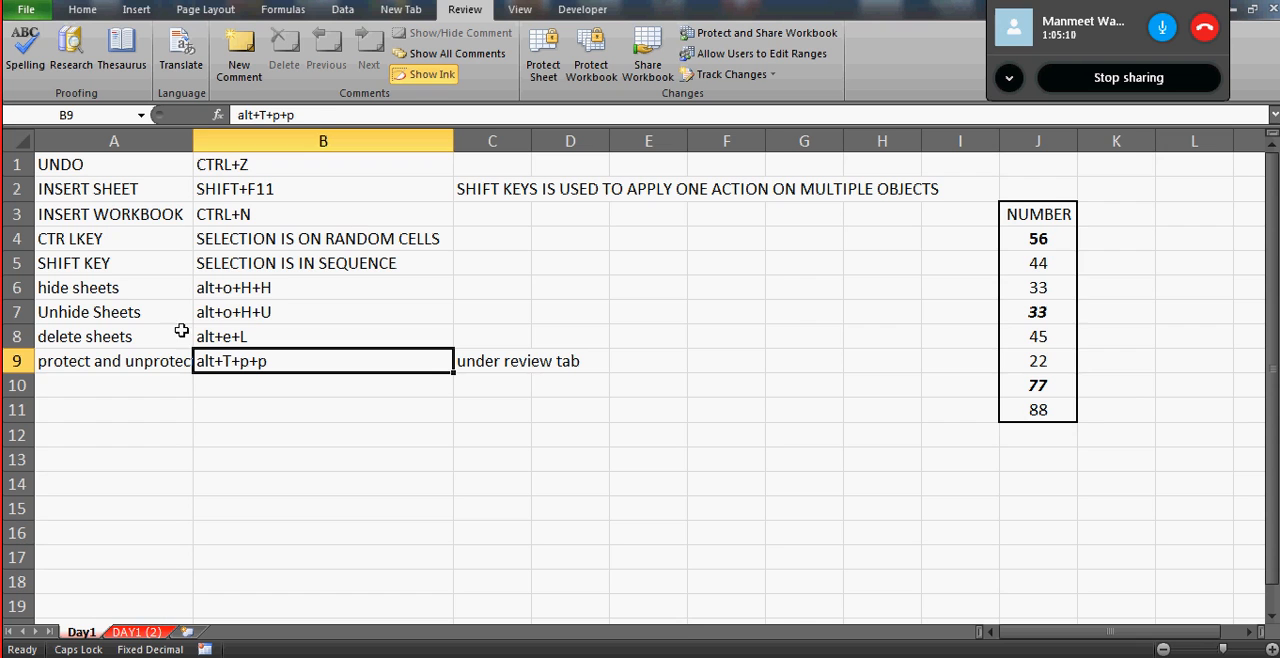
double_click(194, 141)
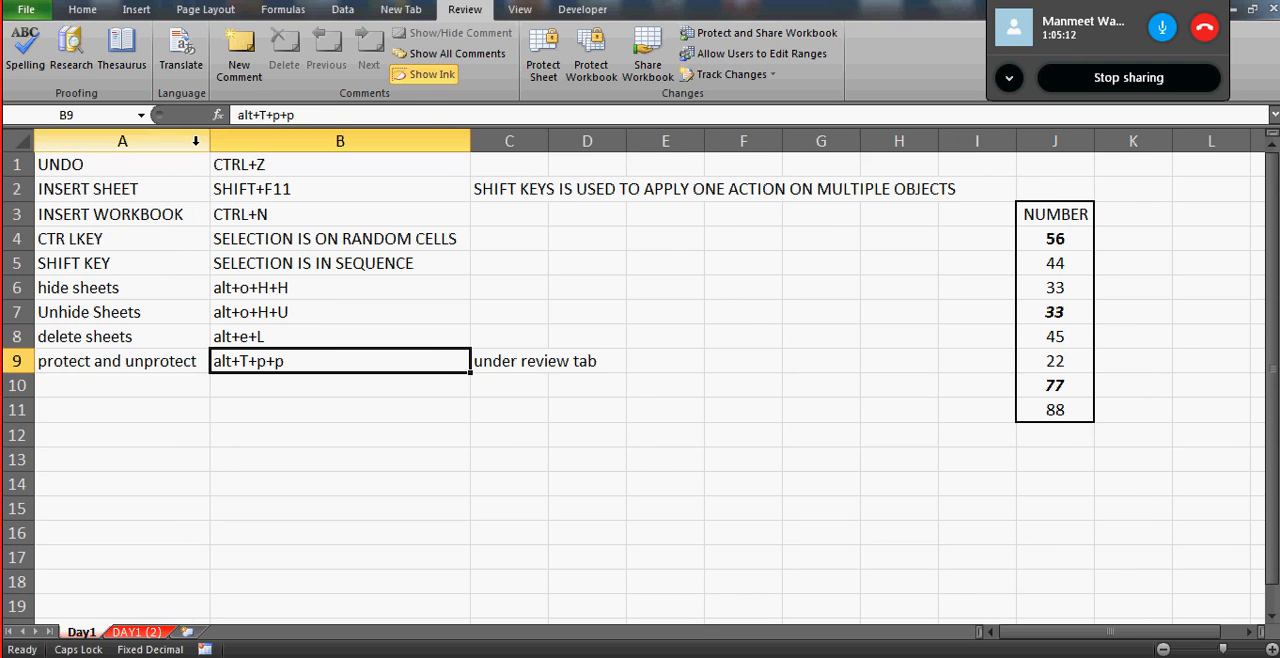
- Start saving a new version of the Day 1 workbook and set a password to open it, confirming the password in the general save options
left_click(27, 14)
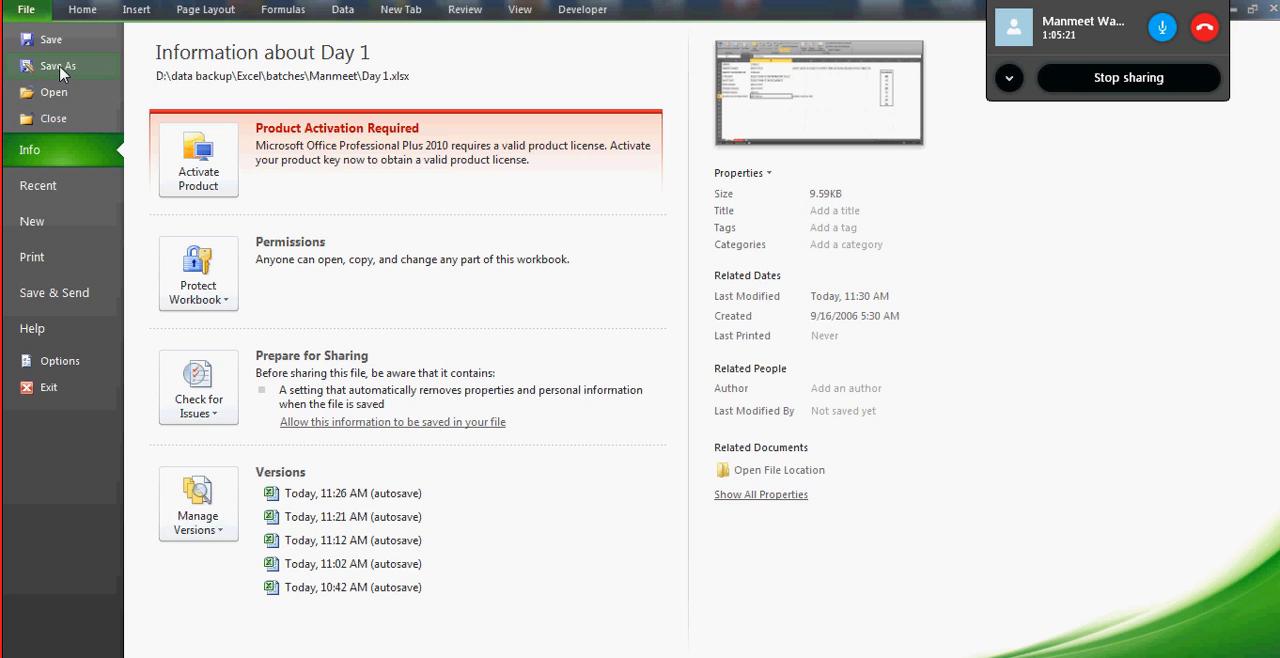
key("Escape")
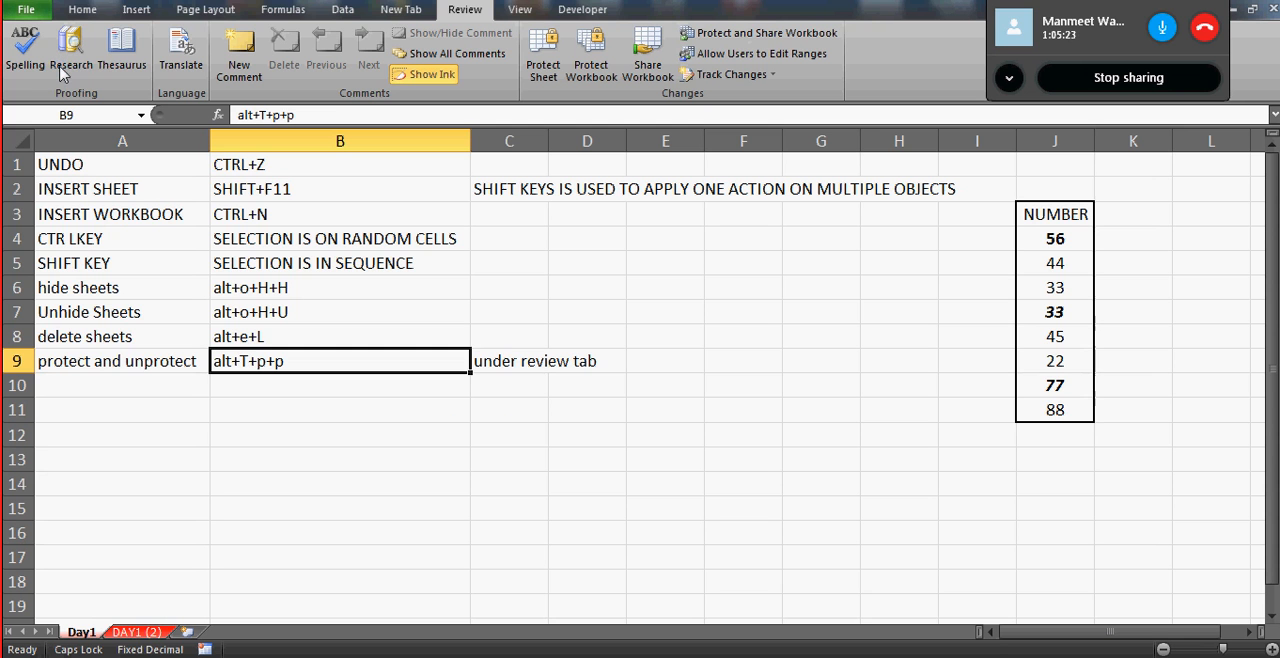
key("F12")
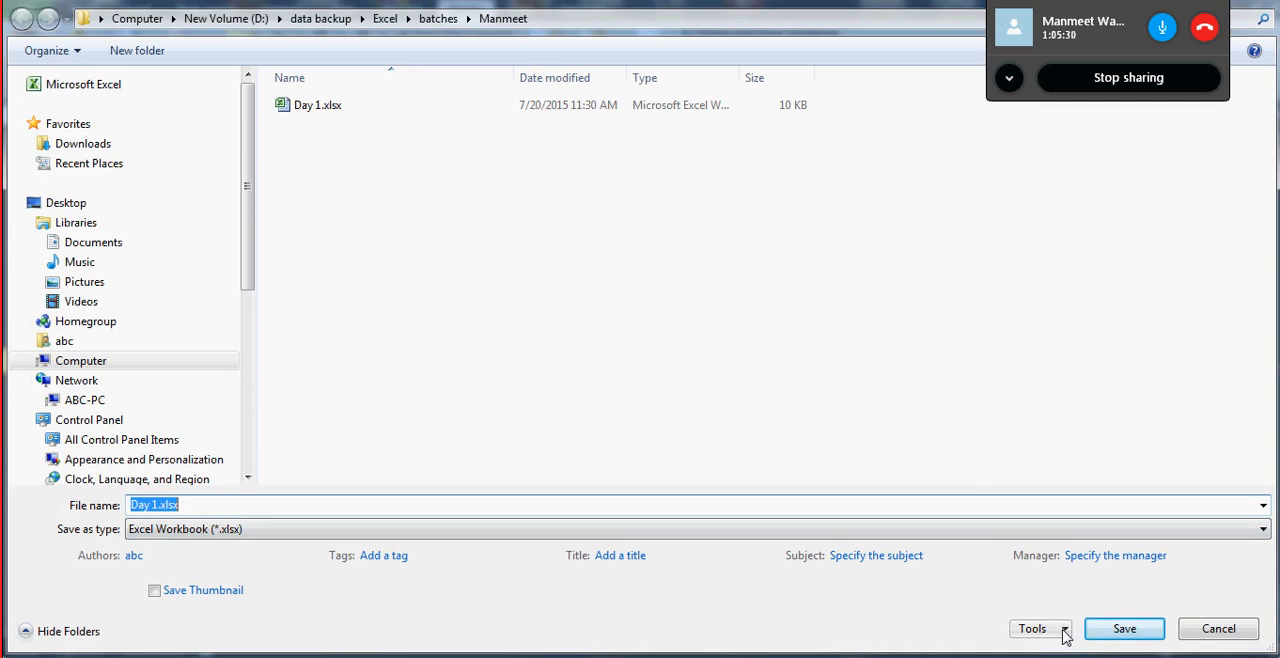
left_click(1064, 631)
left_click(1150, 605)
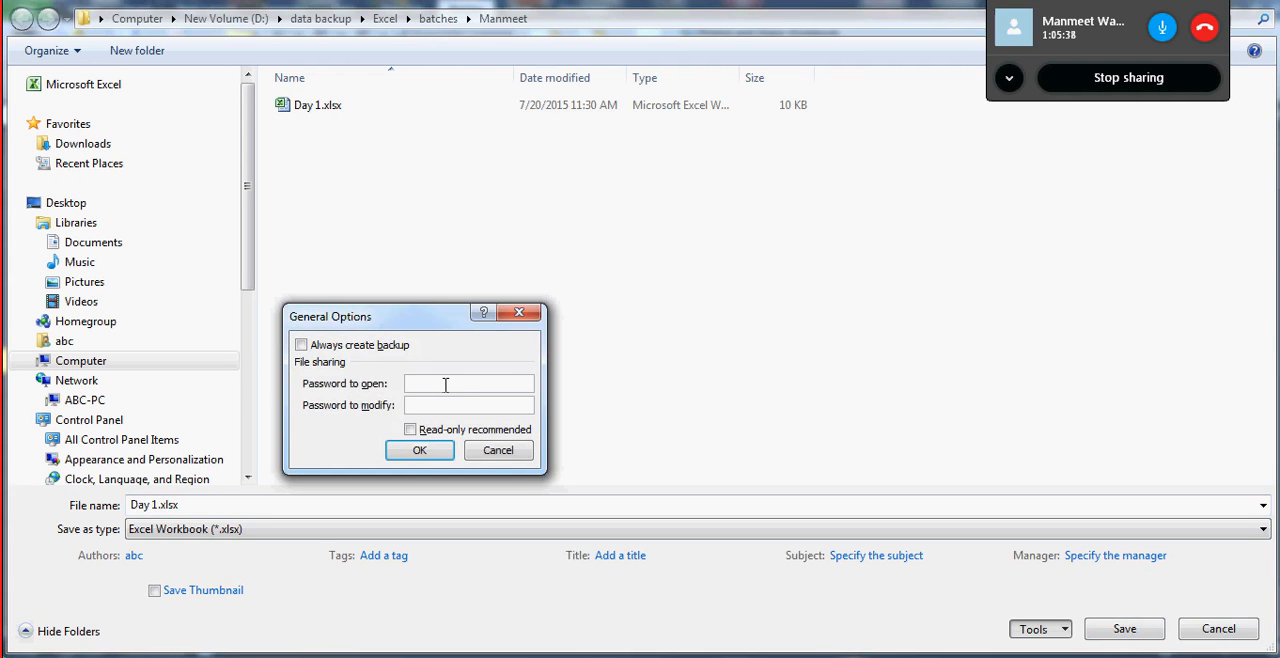
type("1")
left_click(420, 456)
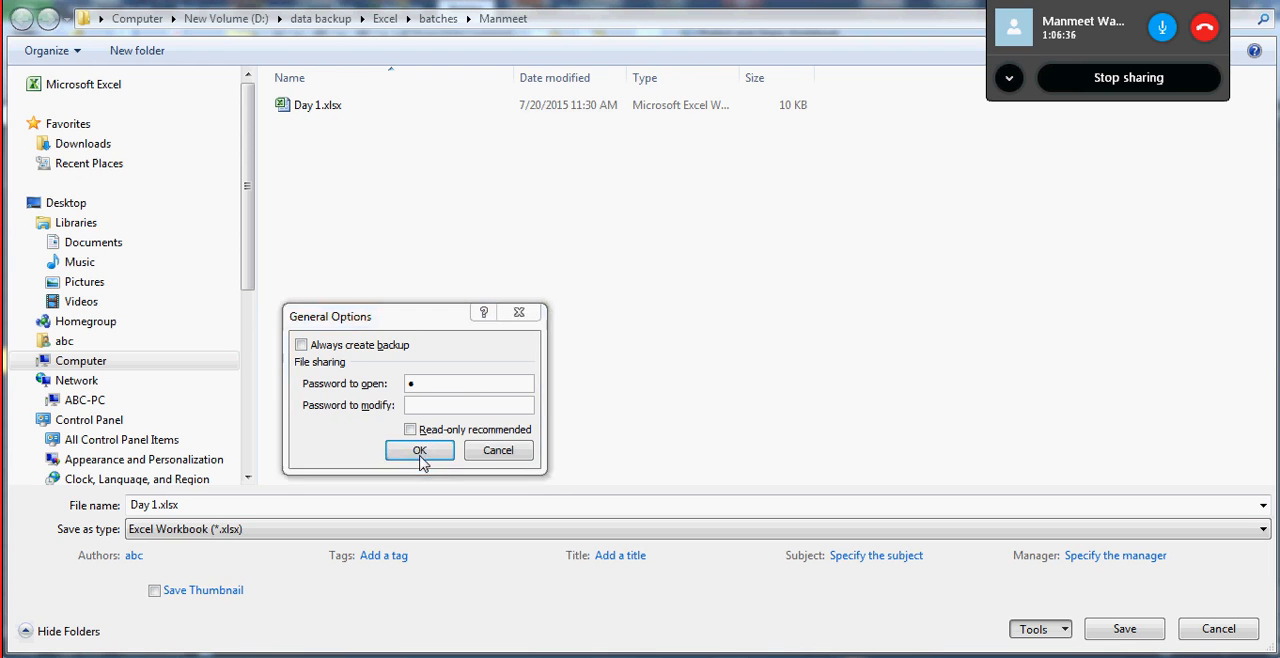
type("1")
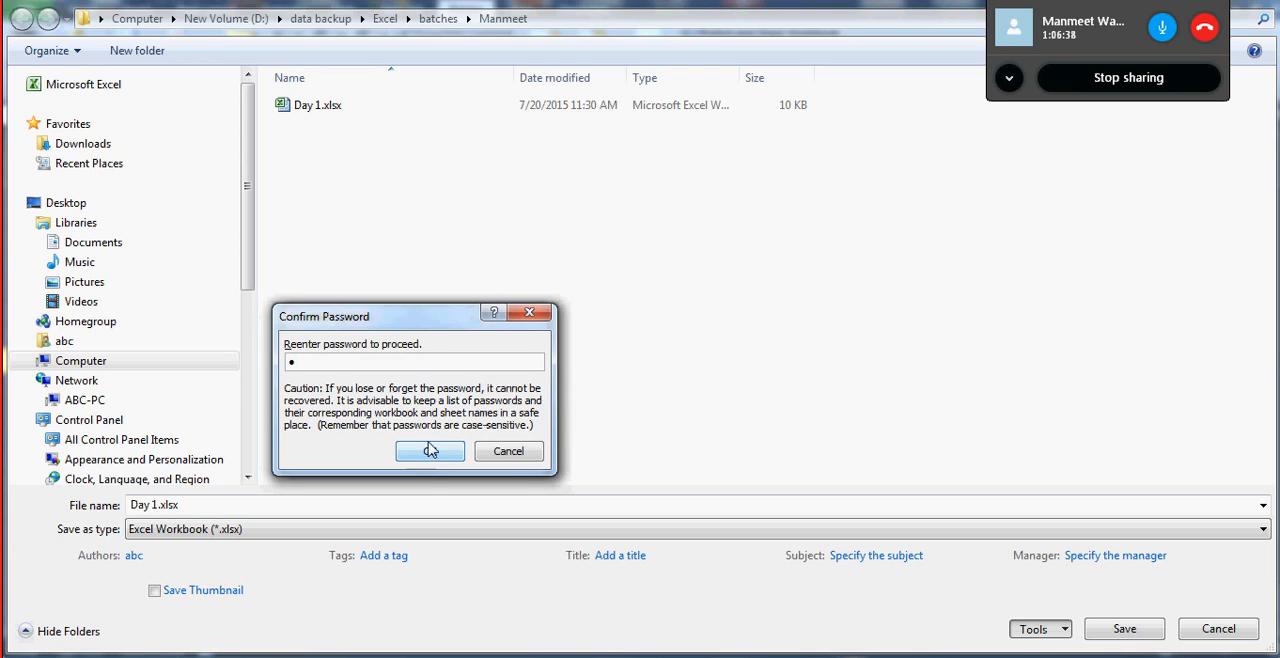
left_click(428, 454)
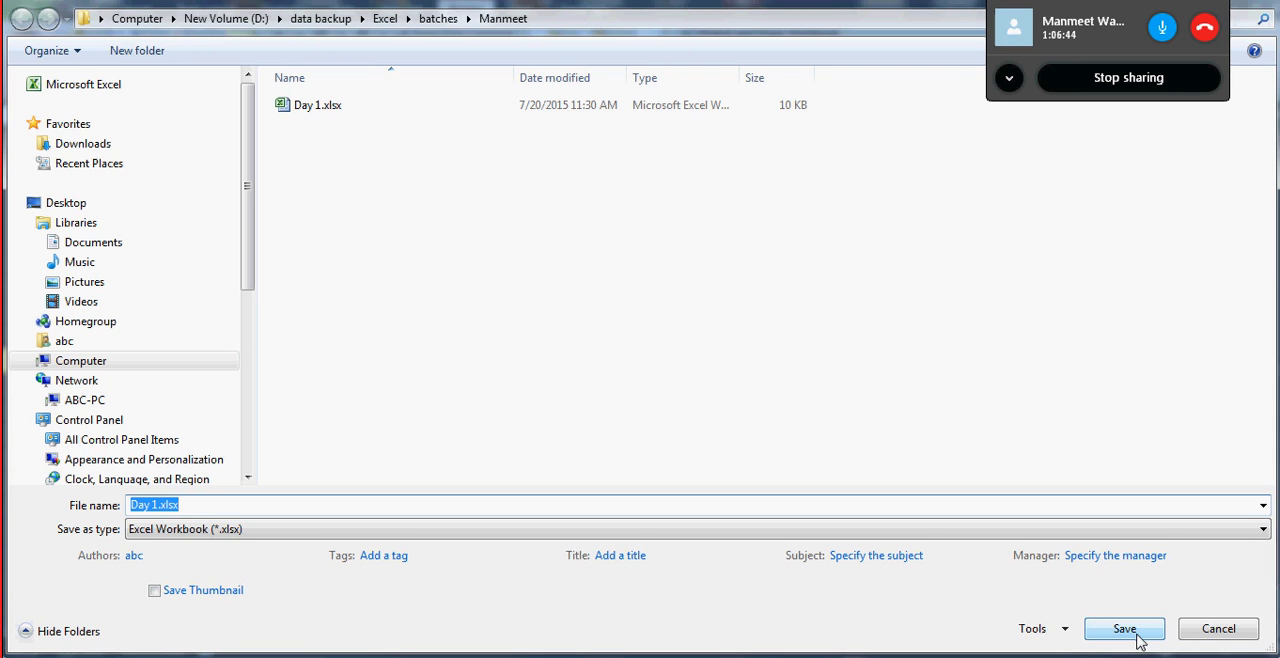
- Add and confirm a password to modify the workbook, and save it as Day 1.xlsx, replacing the existing file
left_click(1065, 630)
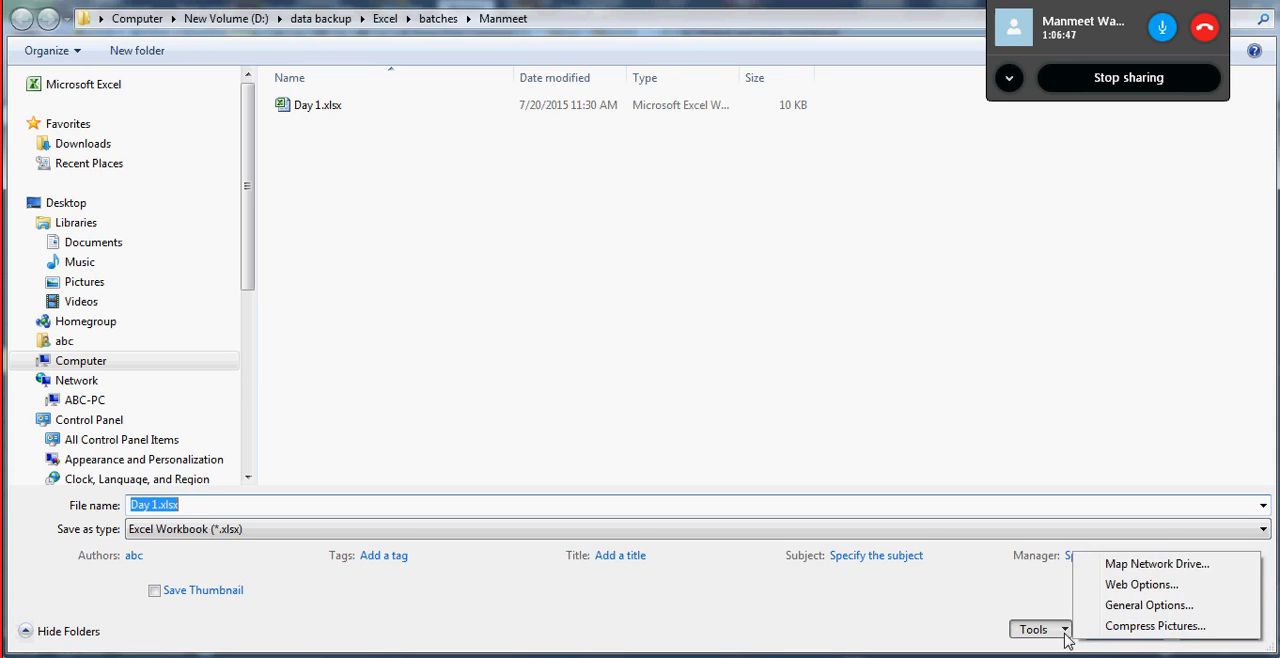
left_click(1150, 605)
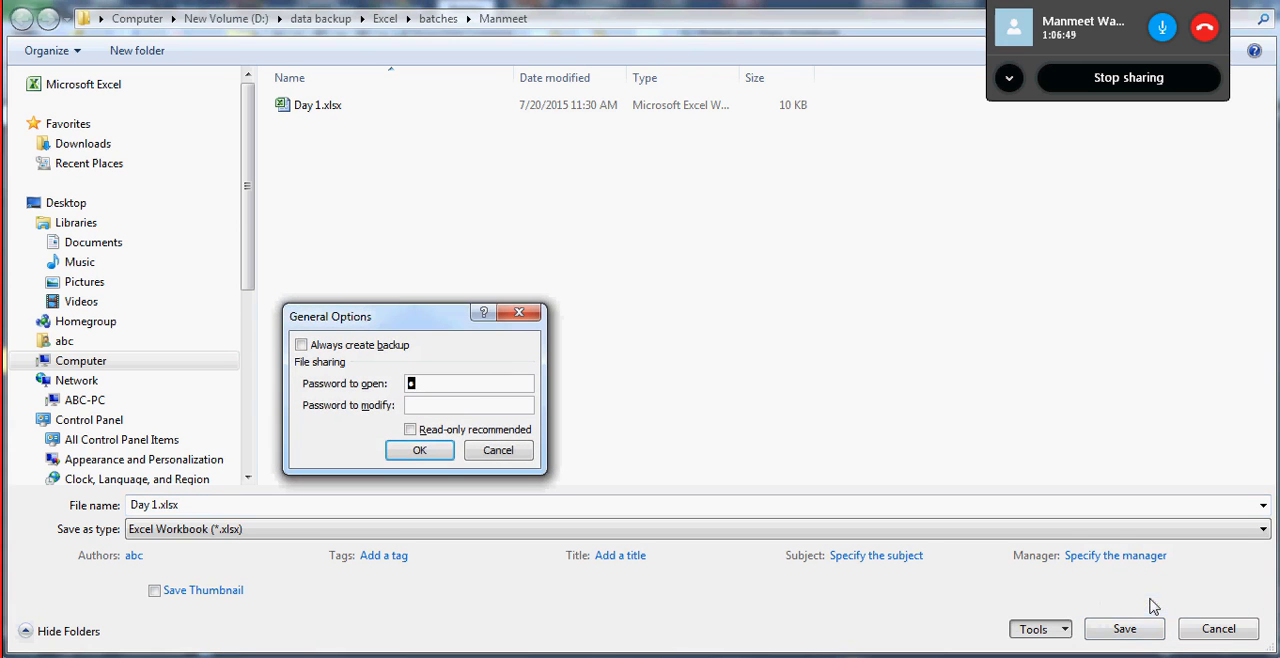
left_click(459, 407)
type("1")
left_click(418, 458)
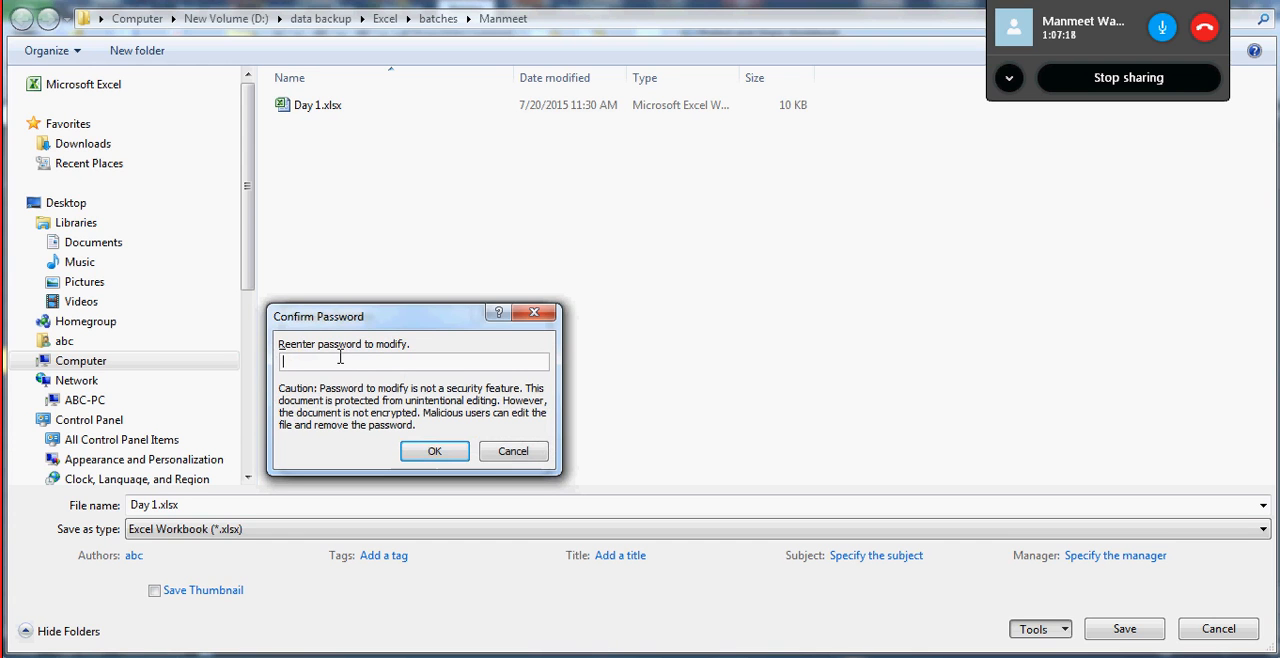
type("1")
left_click(423, 454)
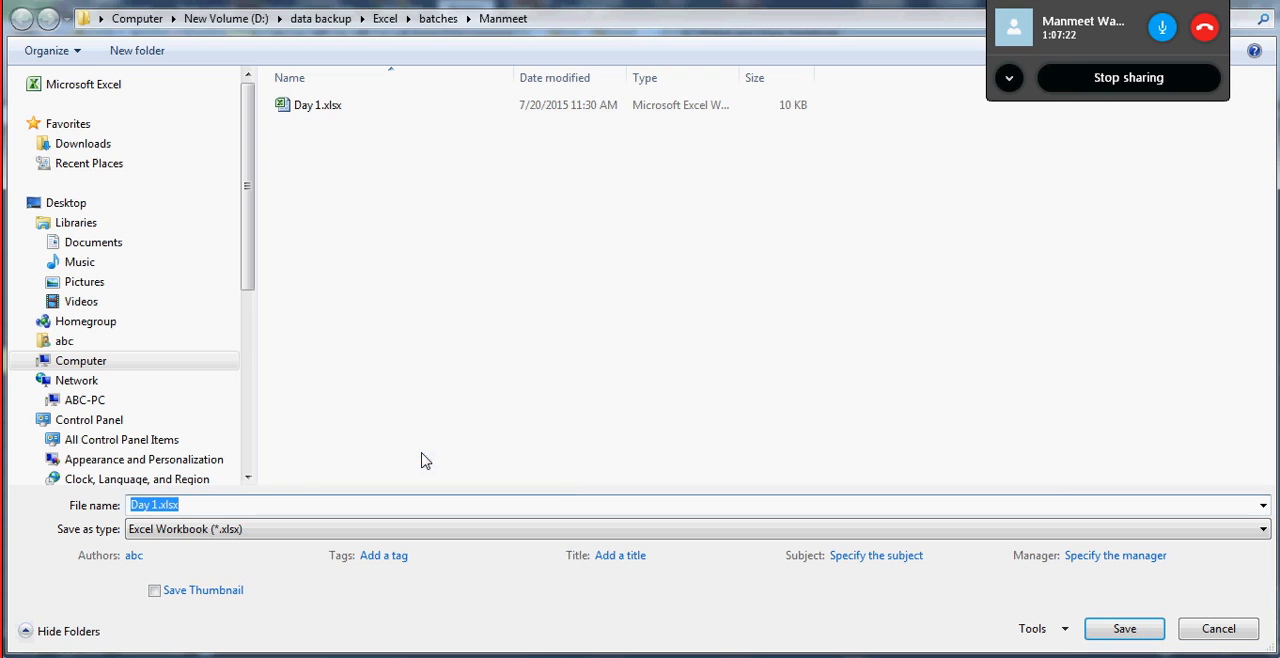
left_click(1106, 637)
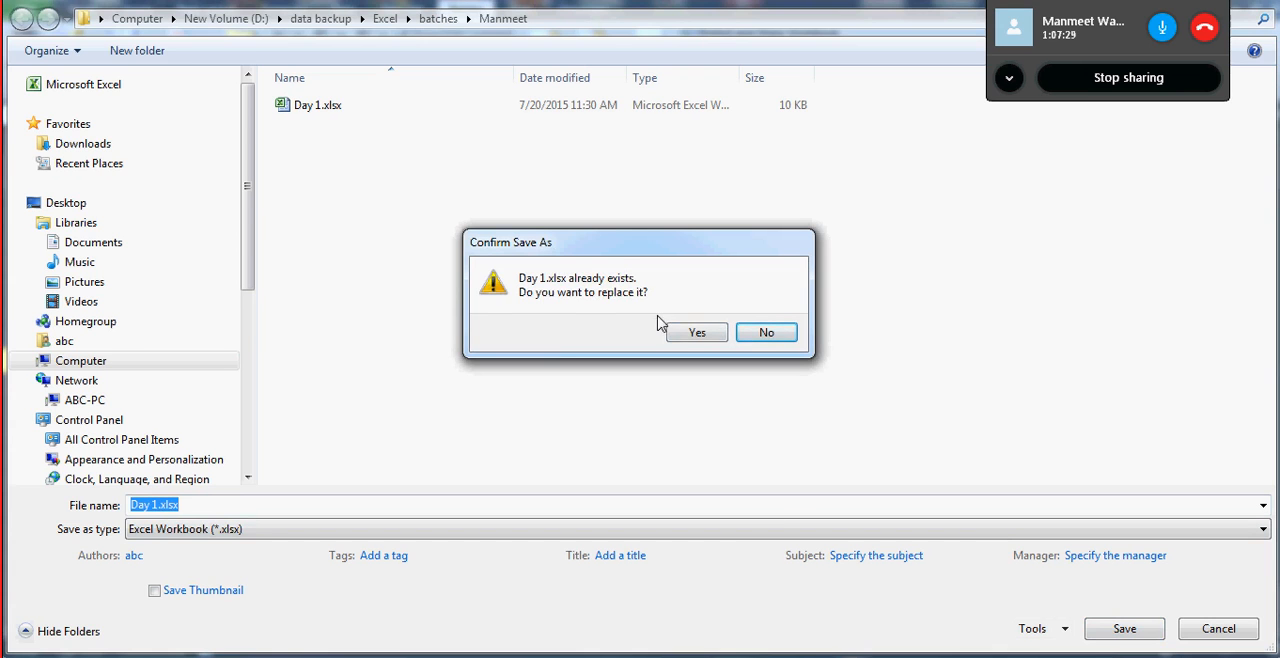
left_click(688, 333)
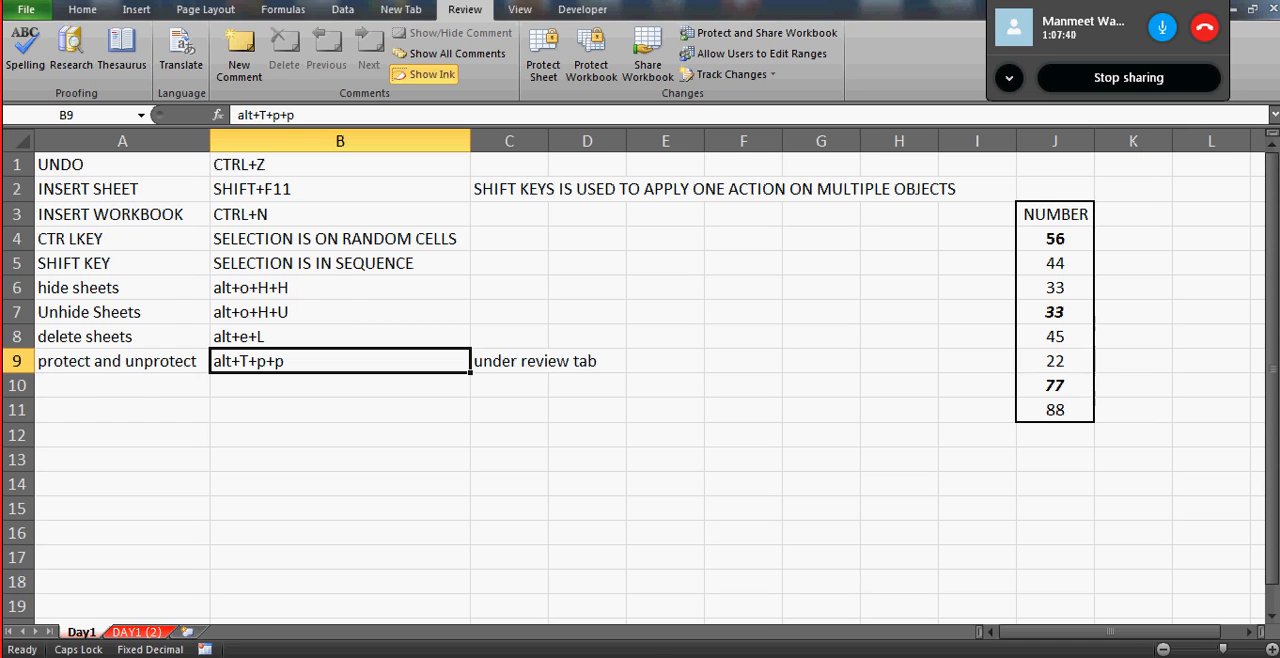
- Close the Day 1 workbook, close 19th Jul.xlsx without saving its changes, and exit Excel
left_click(1271, 10)
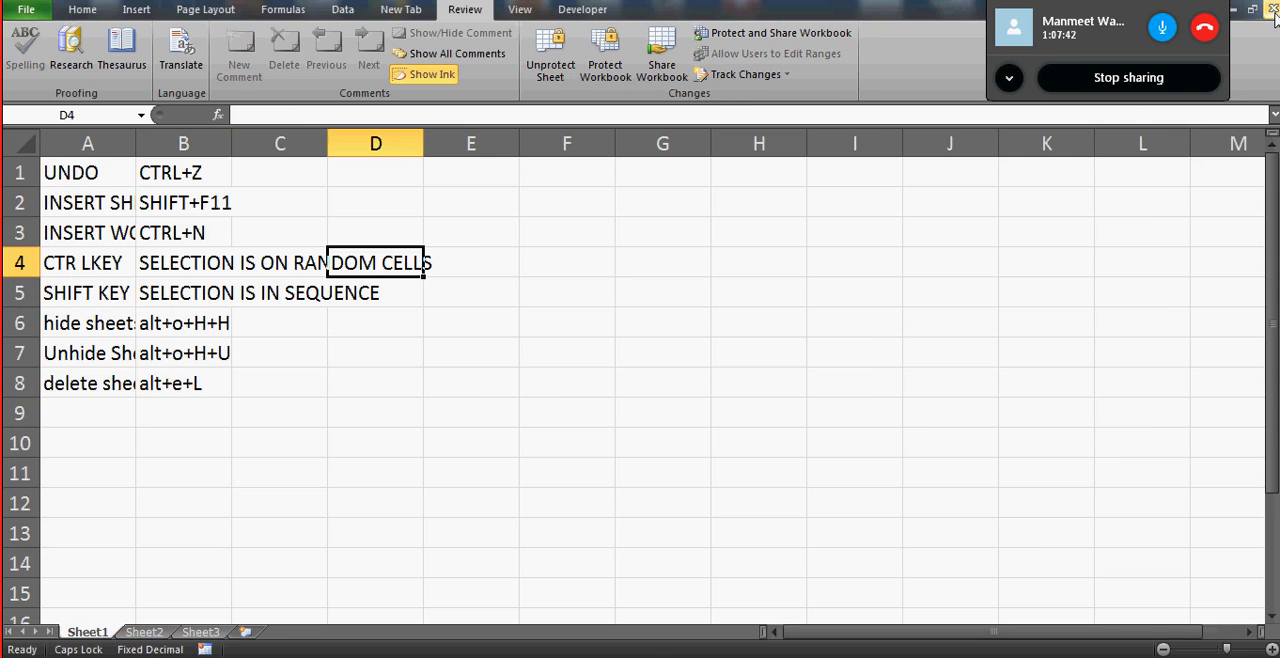
left_click(1272, 9)
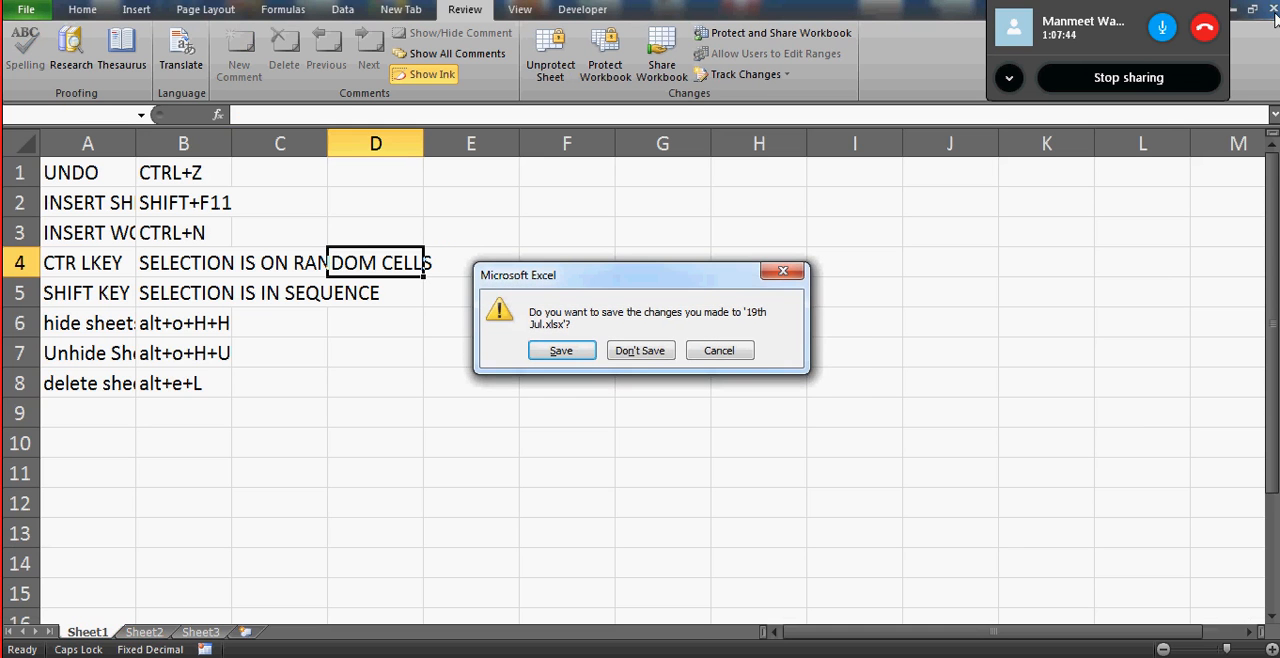
left_click(641, 352)
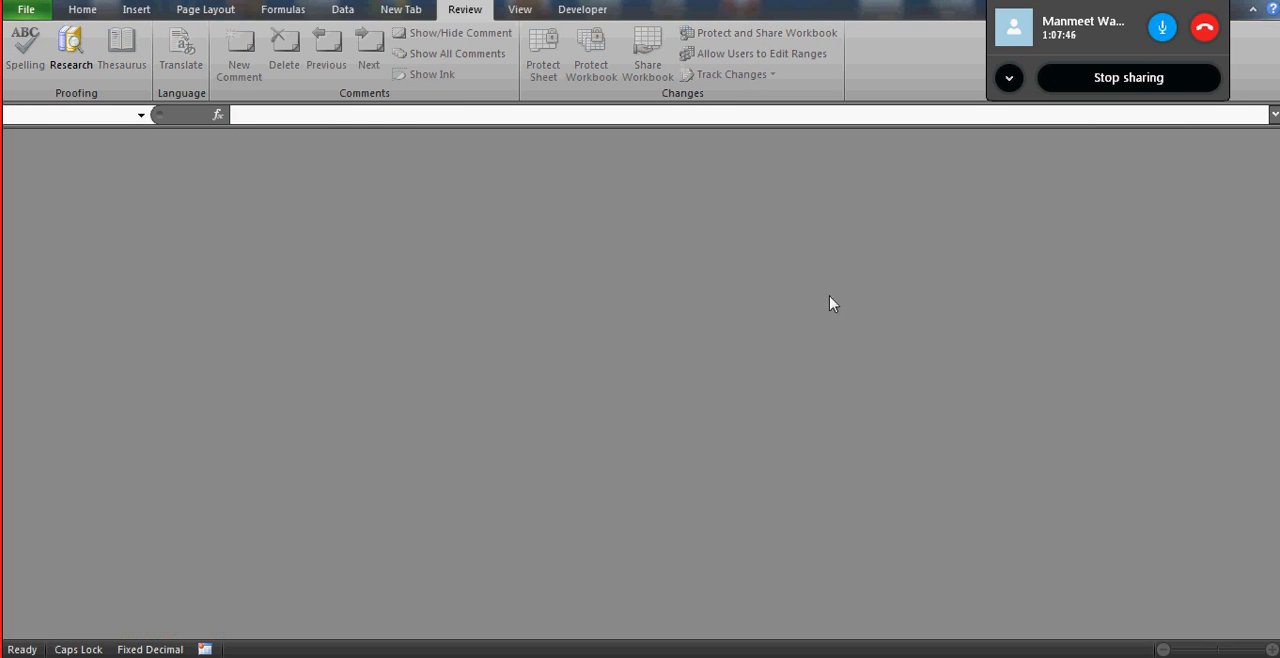
key("alt+F4")
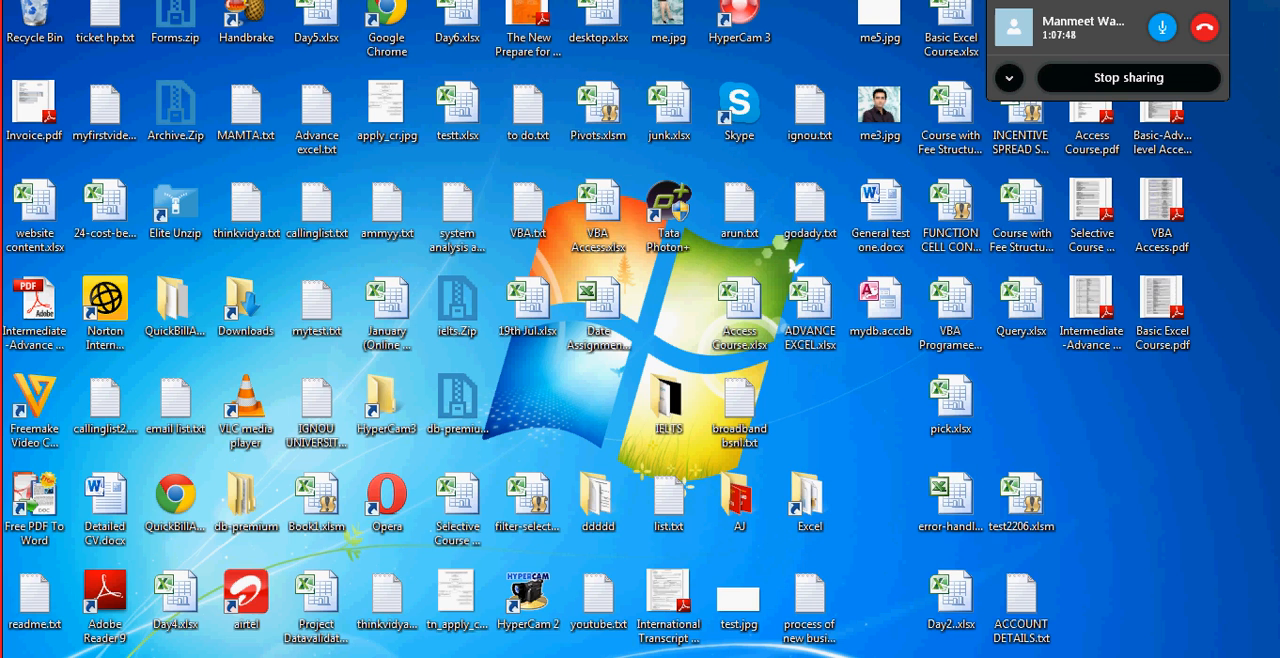
- Open the Excel folder from the desktop
left_click(605, 230)
key("Up")
key("Up")
key("Right")
key("Down")
key("Down")
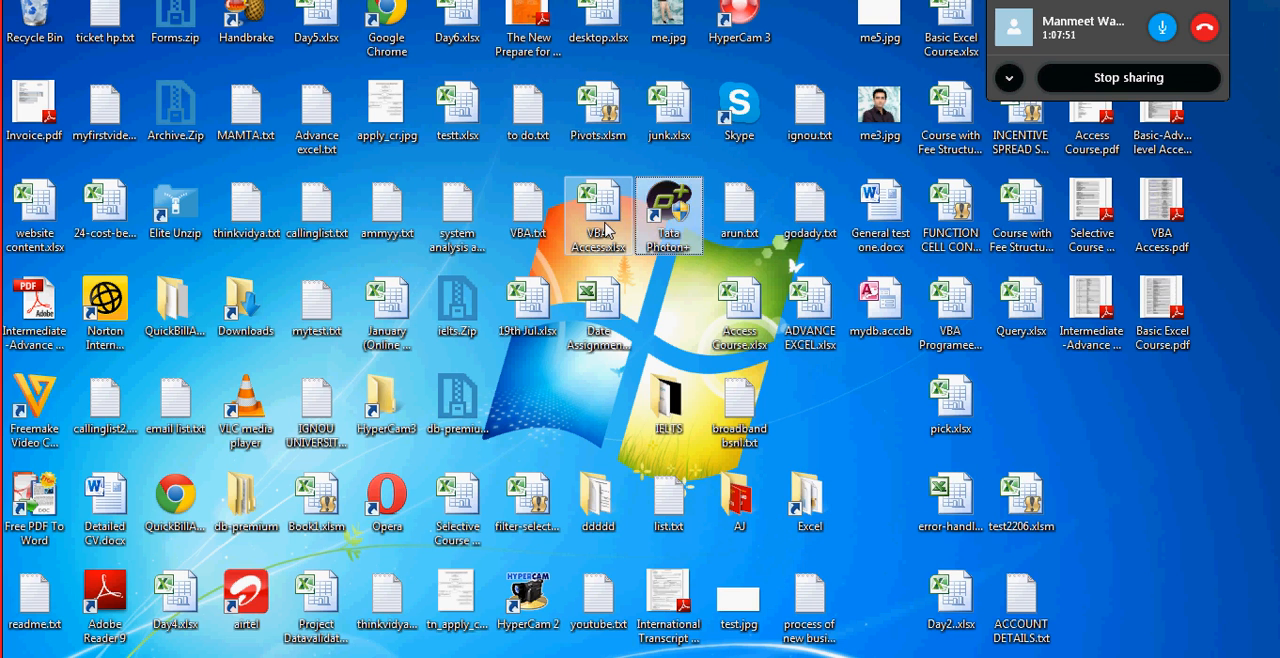
key("Up")
key("Down")
key("Down")
key("Down")
key("Down")
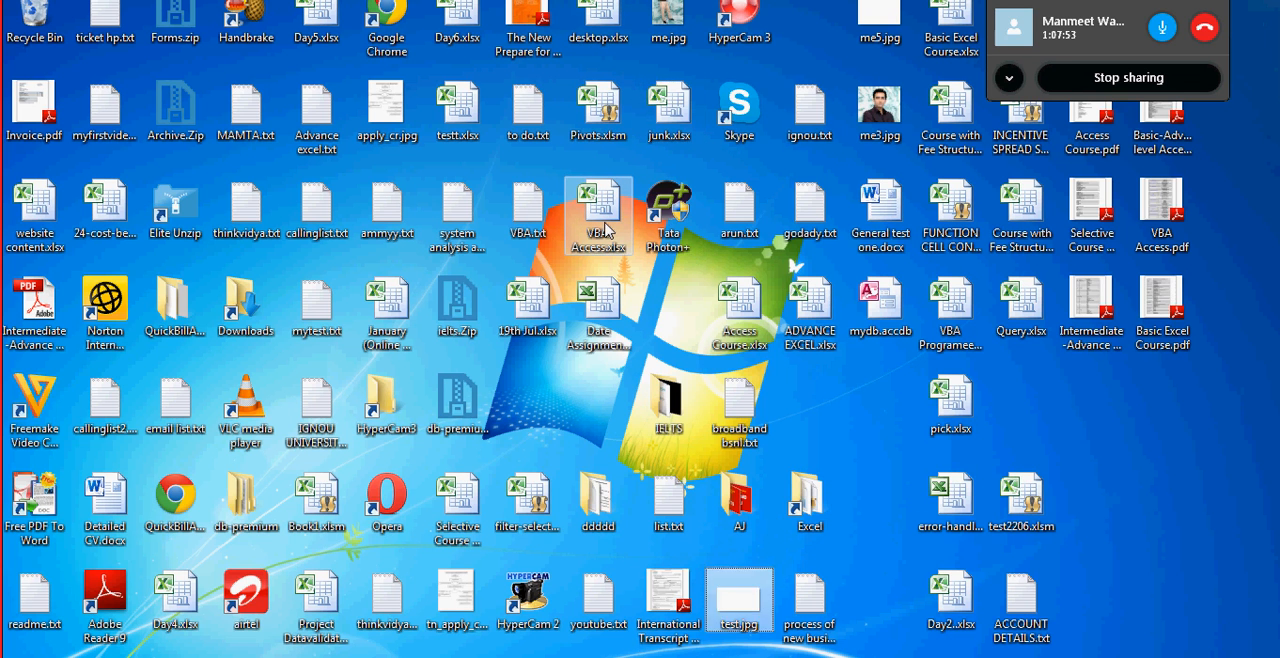
key("Up")
key("Up")
key("Right")
key("Down")
key("Down")
key("Left")
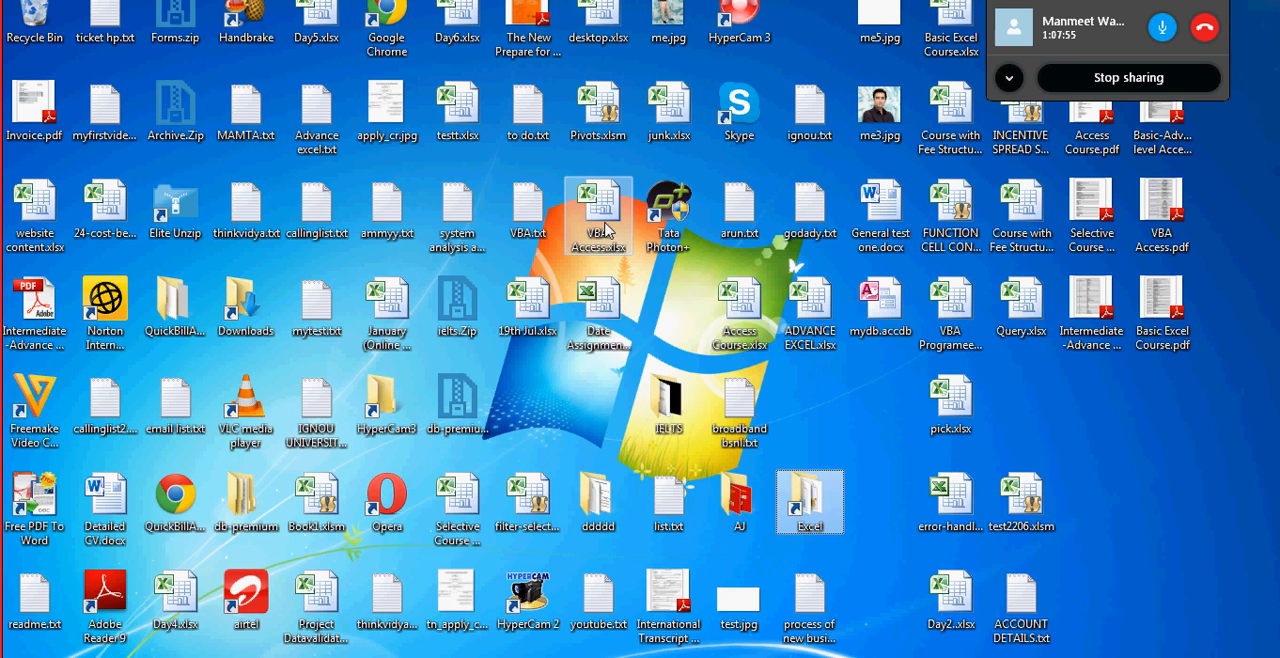
key("Return")
- Go into the batches folder and open the trainee's folder where the Day 1 workbook was saved
key("Up")
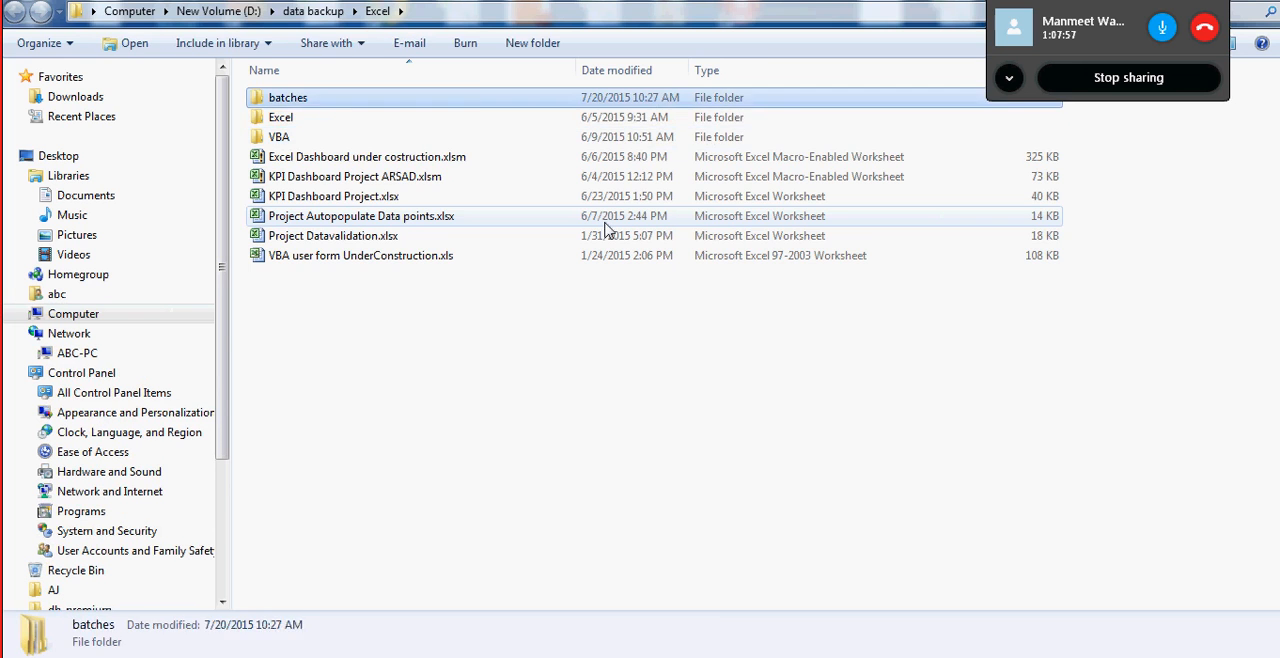
key("Return")
key("Down")
- Open Day 1.xlsx by entering the password to open, choose read-only access, and maximize the workbook window
key("Down")
key("Down")
key("Down")
key("Down")
key("Down")
key("Down")
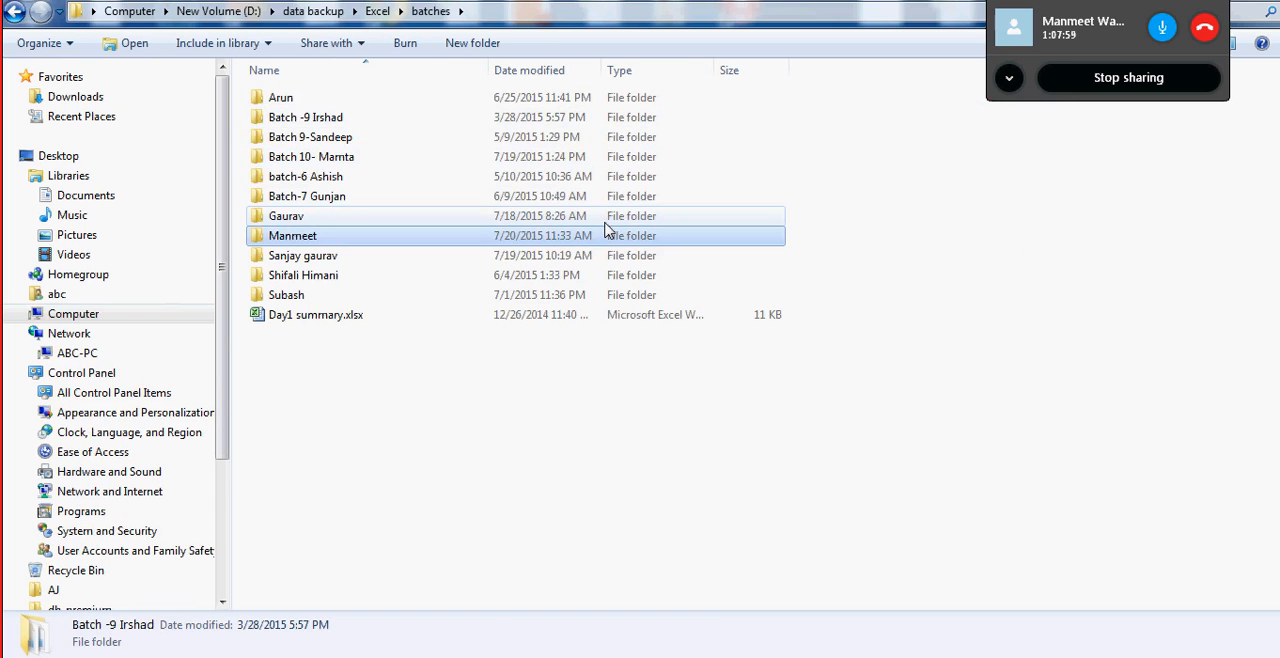
key("Return")
key("Down")
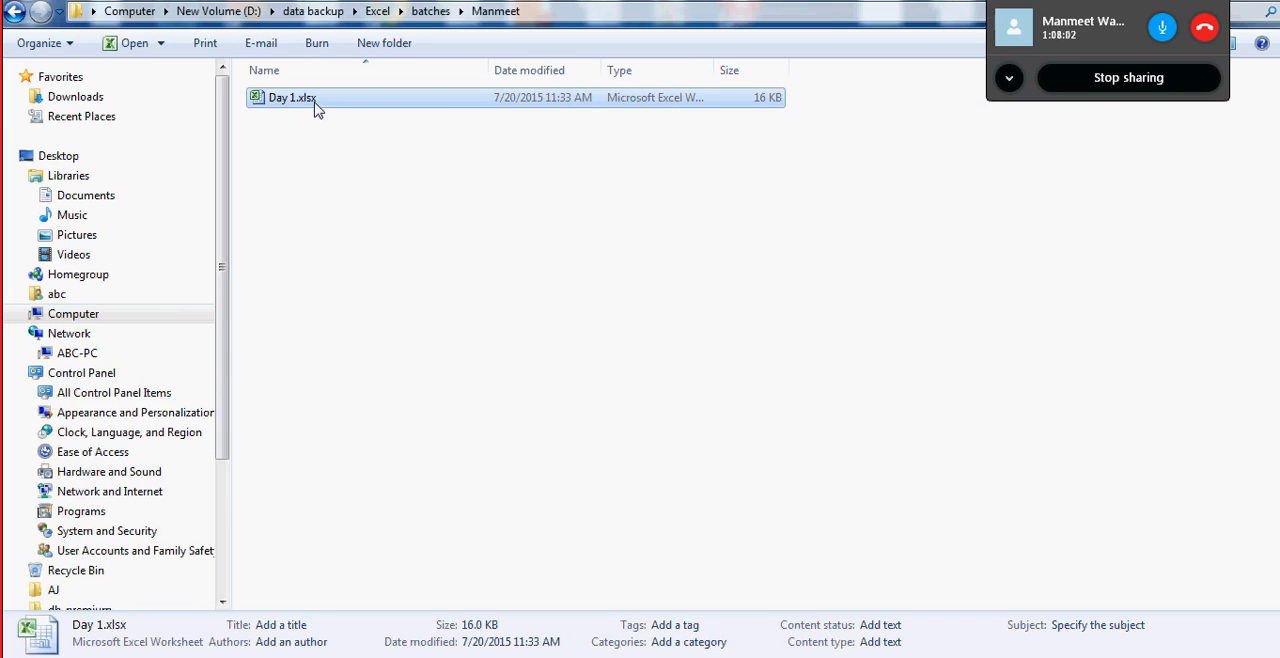
double_click(315, 104)
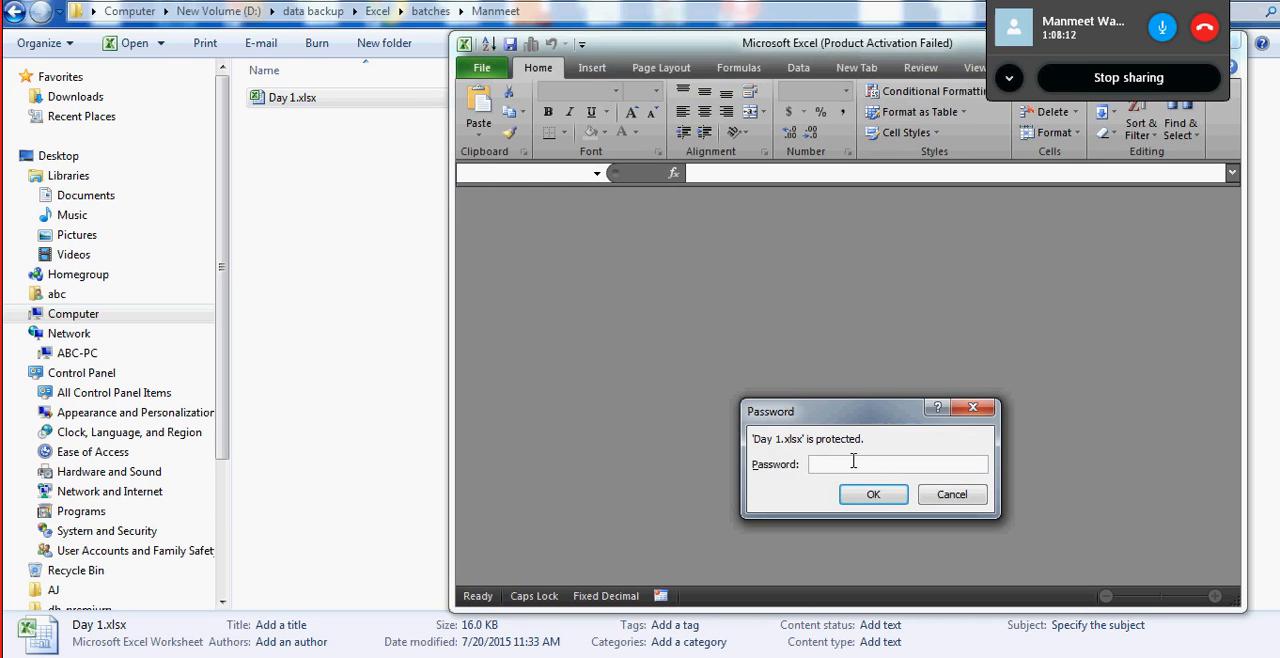
type("1")
left_click(873, 494)
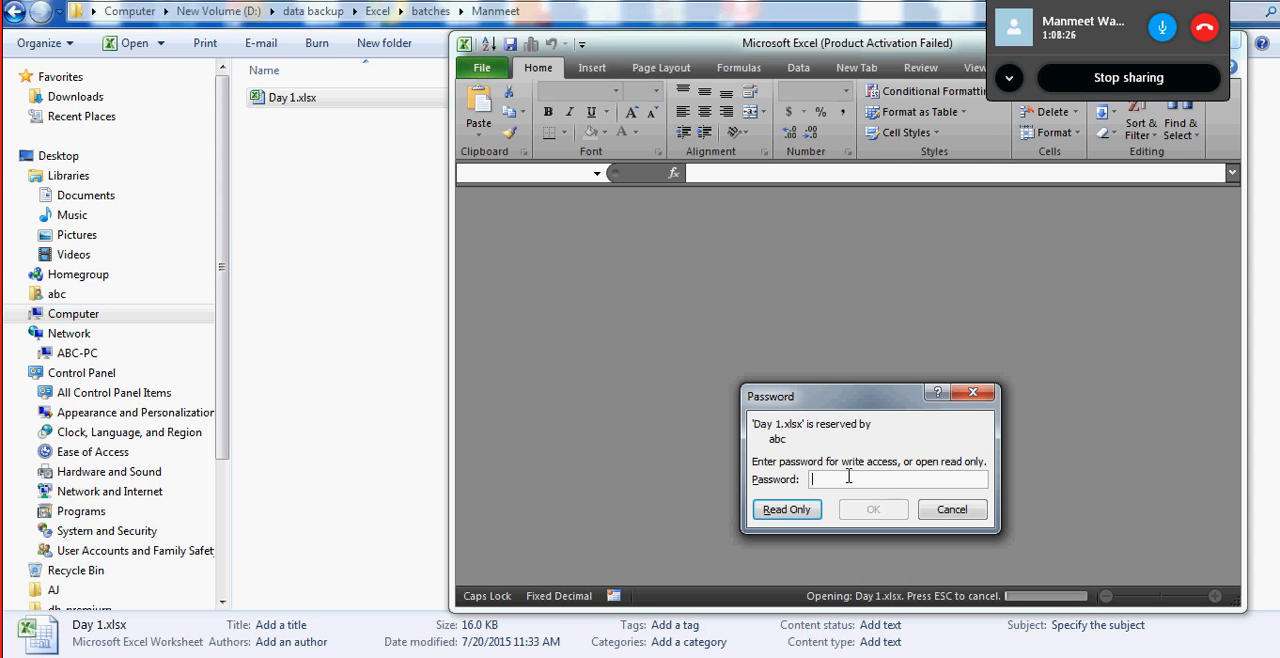
left_click(785, 509)
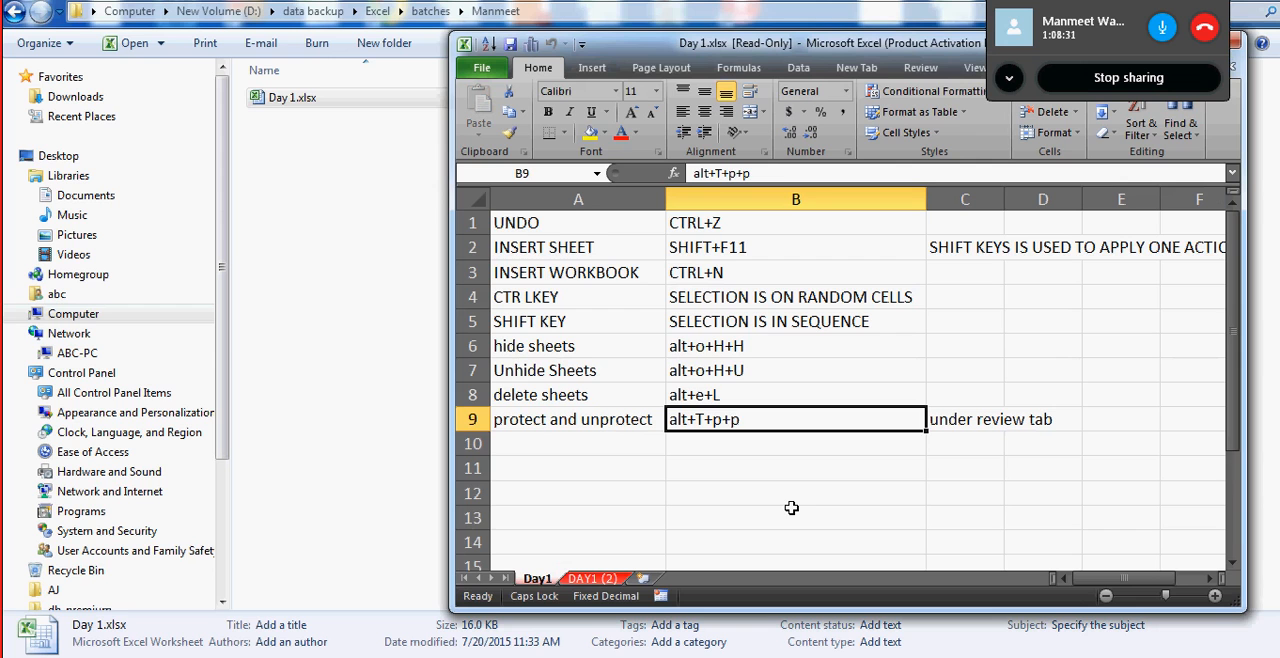
double_click(738, 45)
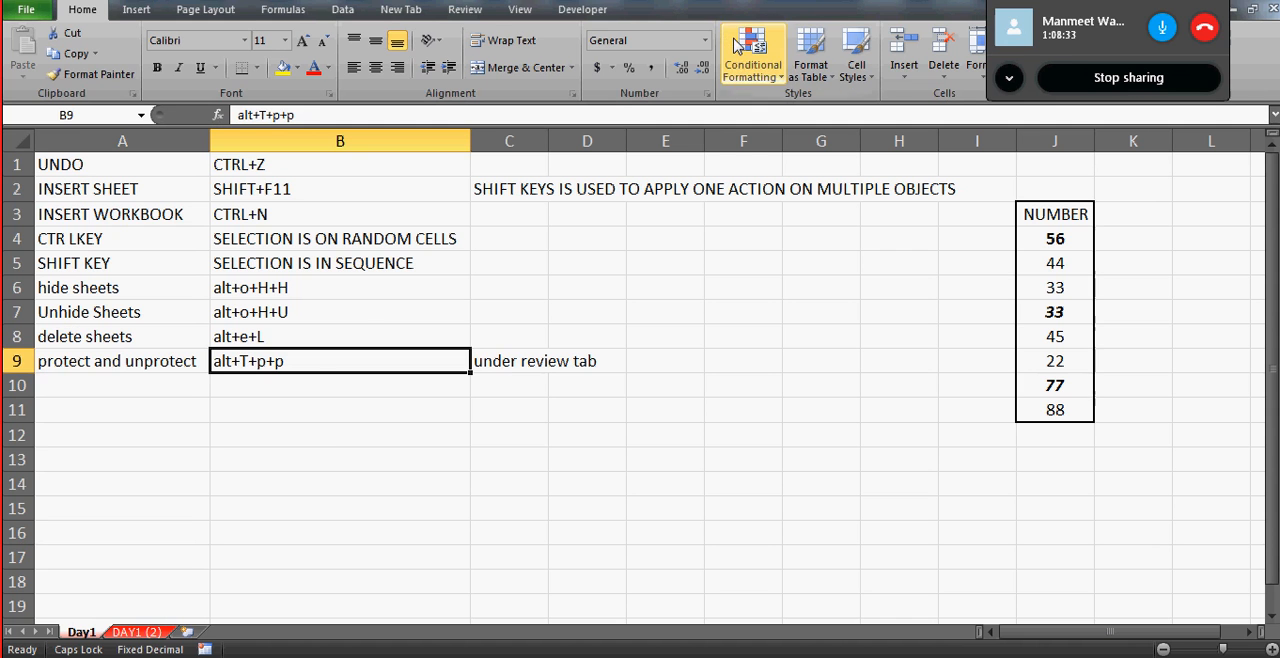
- Test editing in the read-only workbook by entering SDFS in B12 and FDS in B15
left_click(337, 434)
type("SDFS")
key("Return")
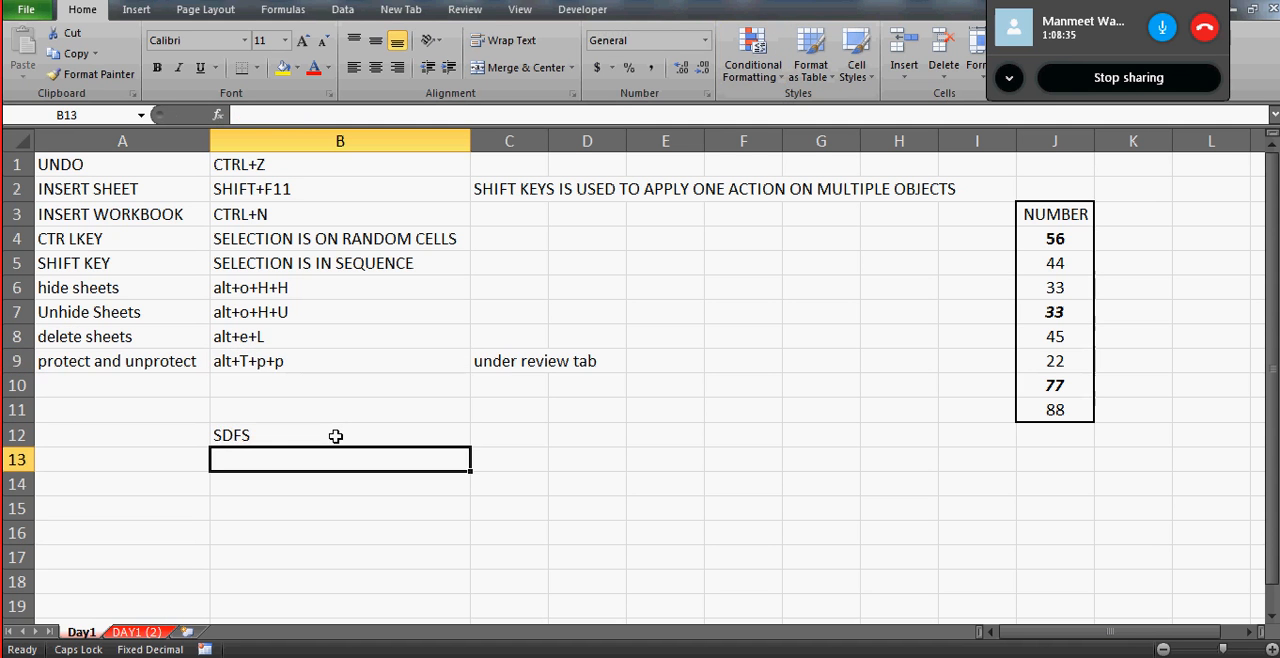
left_click(275, 497)
type("FDS")
key("Return")
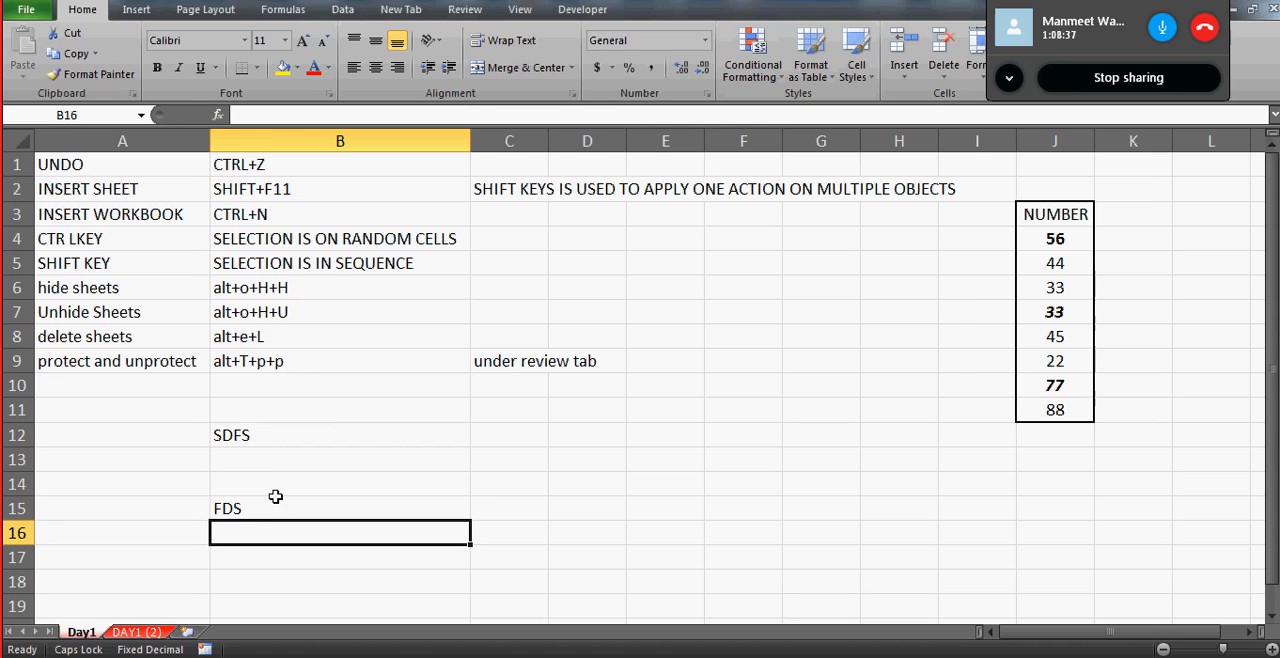
- Try to save the read-only workbook, cancel saving a copy, and close the workbook without saving the changes
key("ctrl+s")
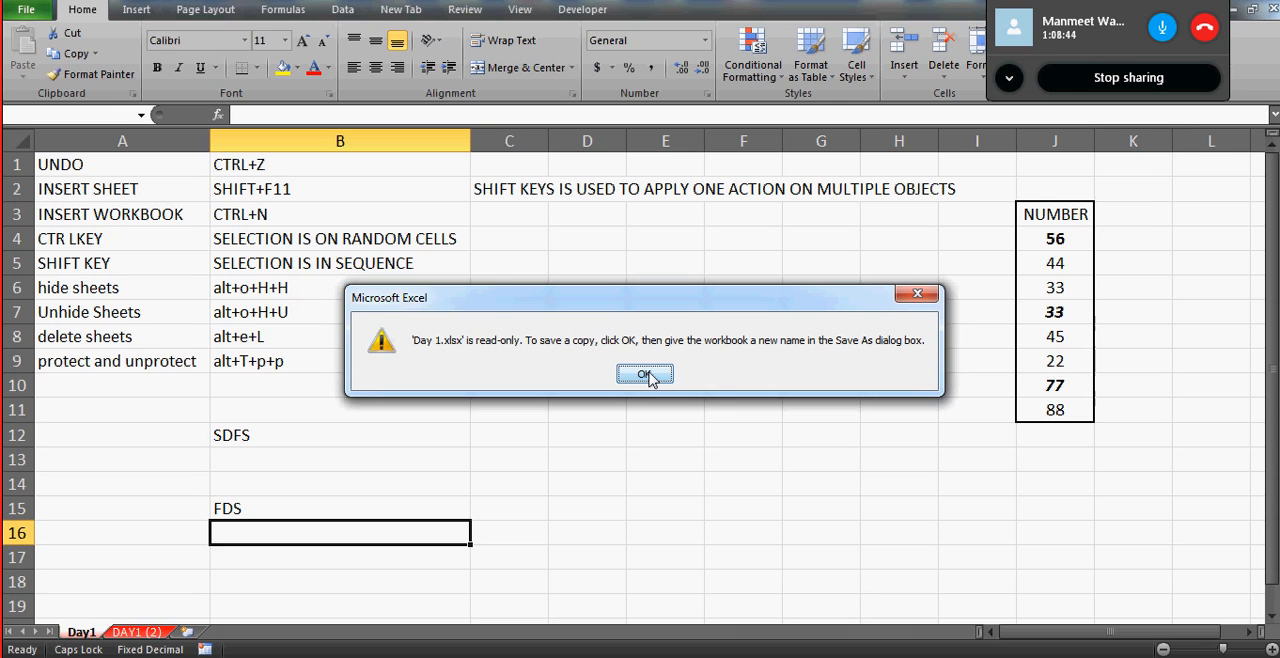
left_click(645, 375)
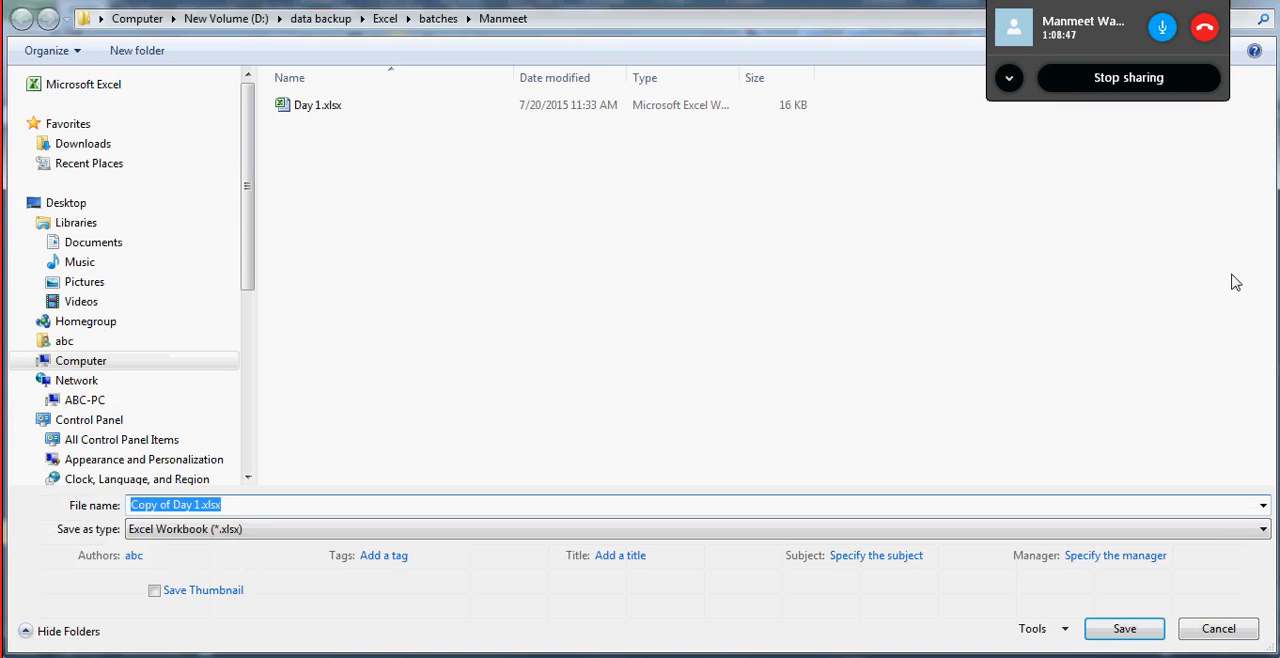
left_click(1213, 628)
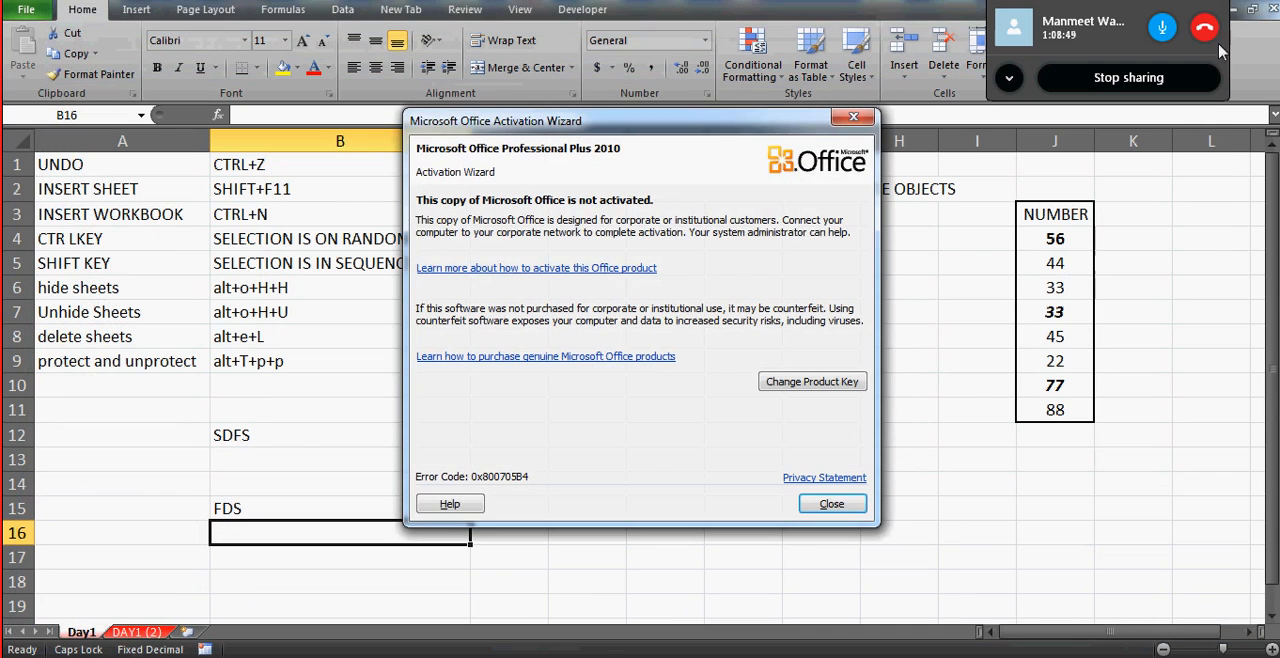
left_click(828, 506)
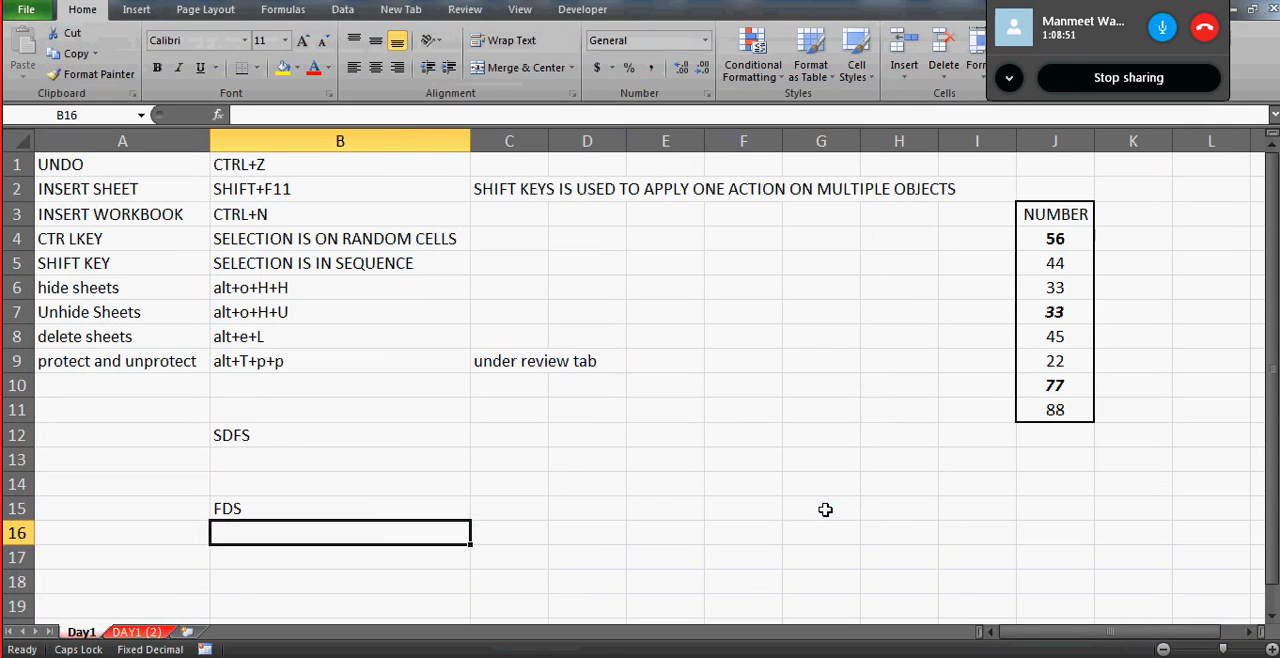
left_click(1274, 9)
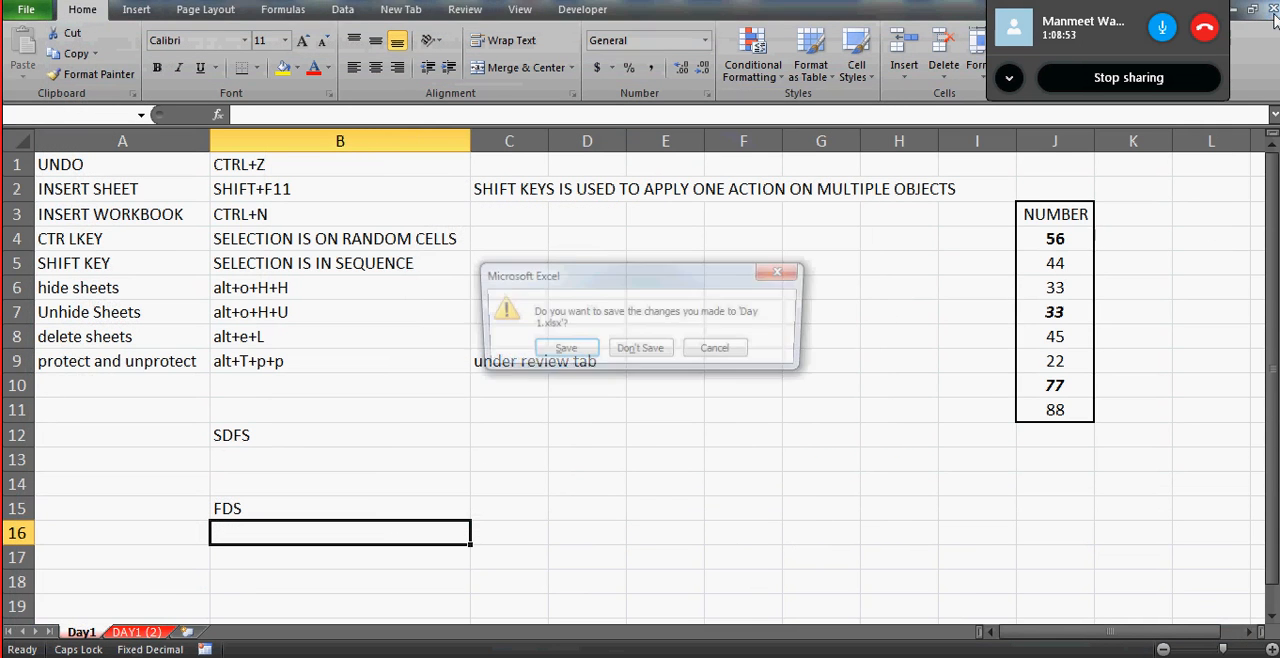
left_click(628, 352)
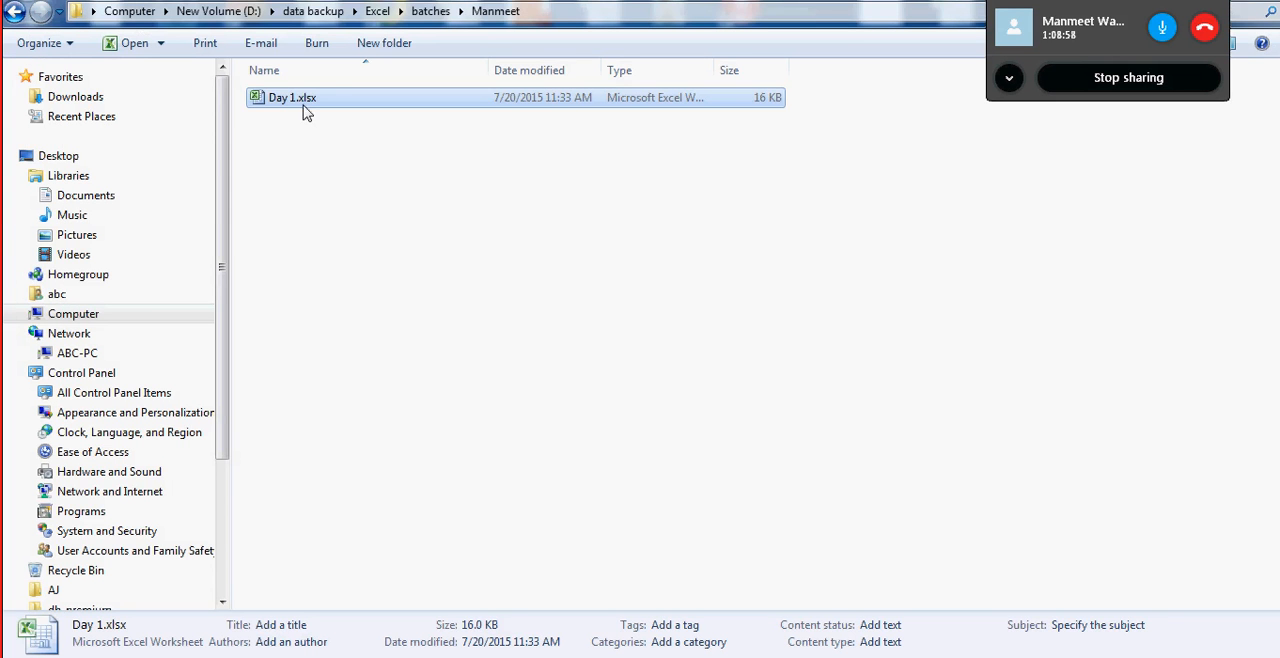
- Open Day 1.xlsx with editing rights by entering the open password and the write-access password, and maximize the workbook window
left_click(303, 104)
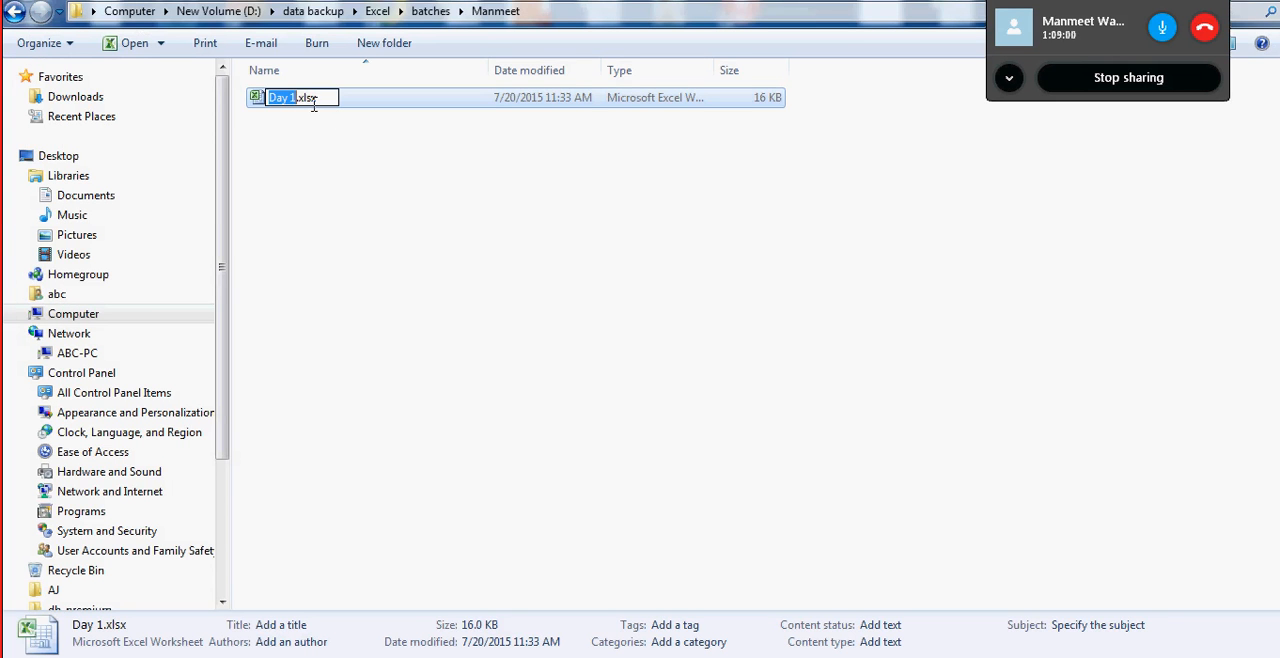
left_click(257, 98)
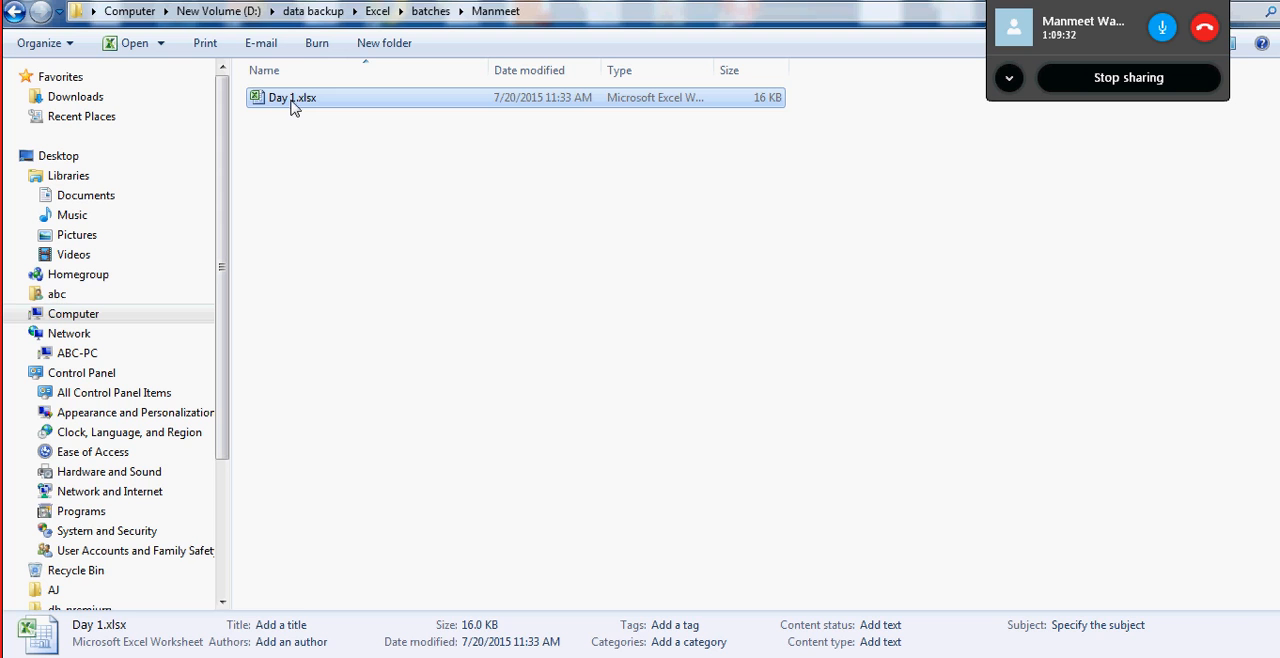
double_click(292, 107)
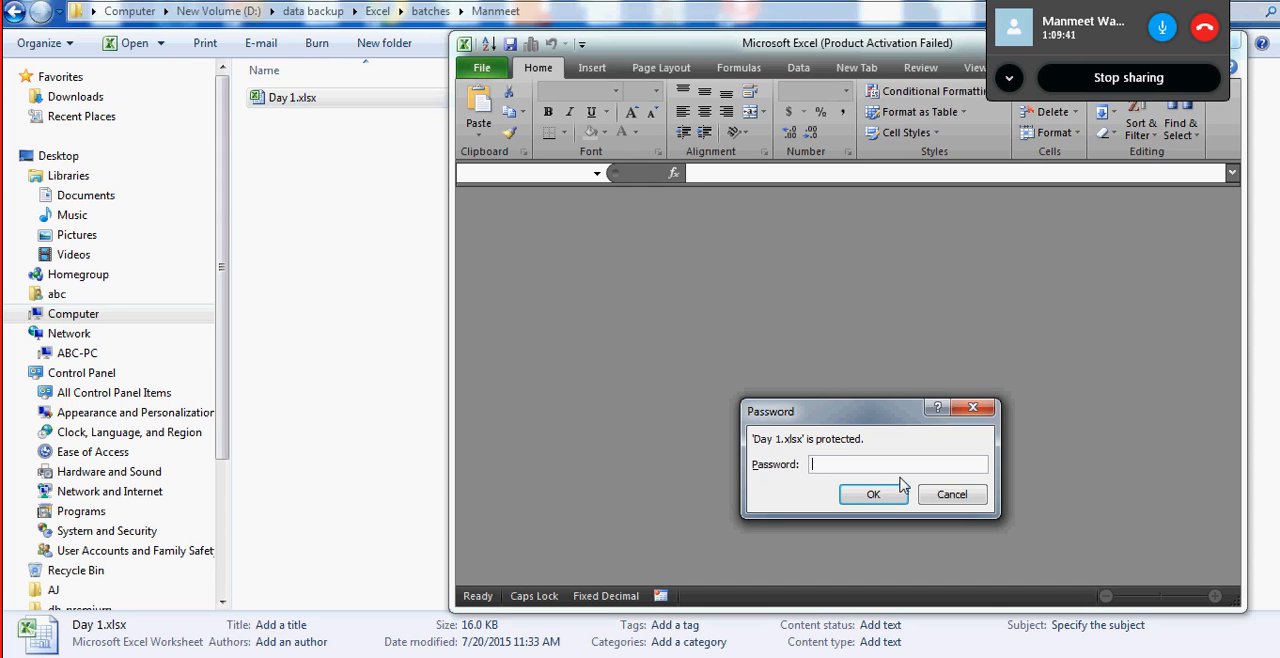
type("1")
left_click(871, 494)
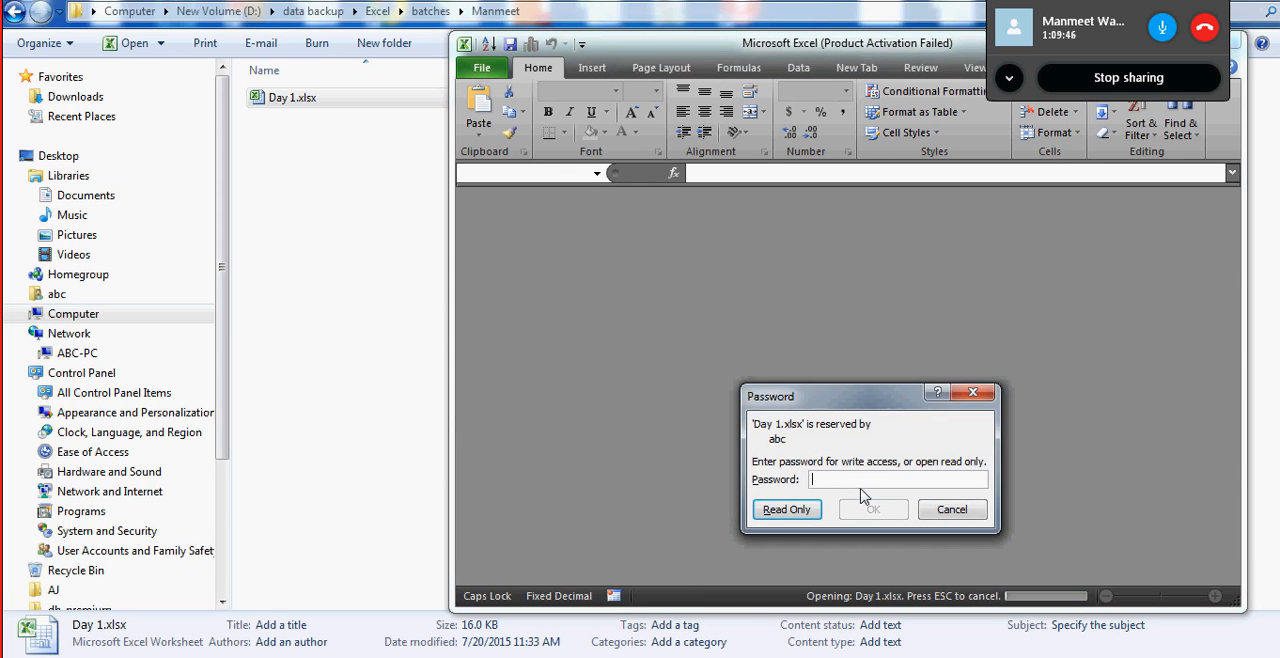
type("1")
left_click(884, 512)
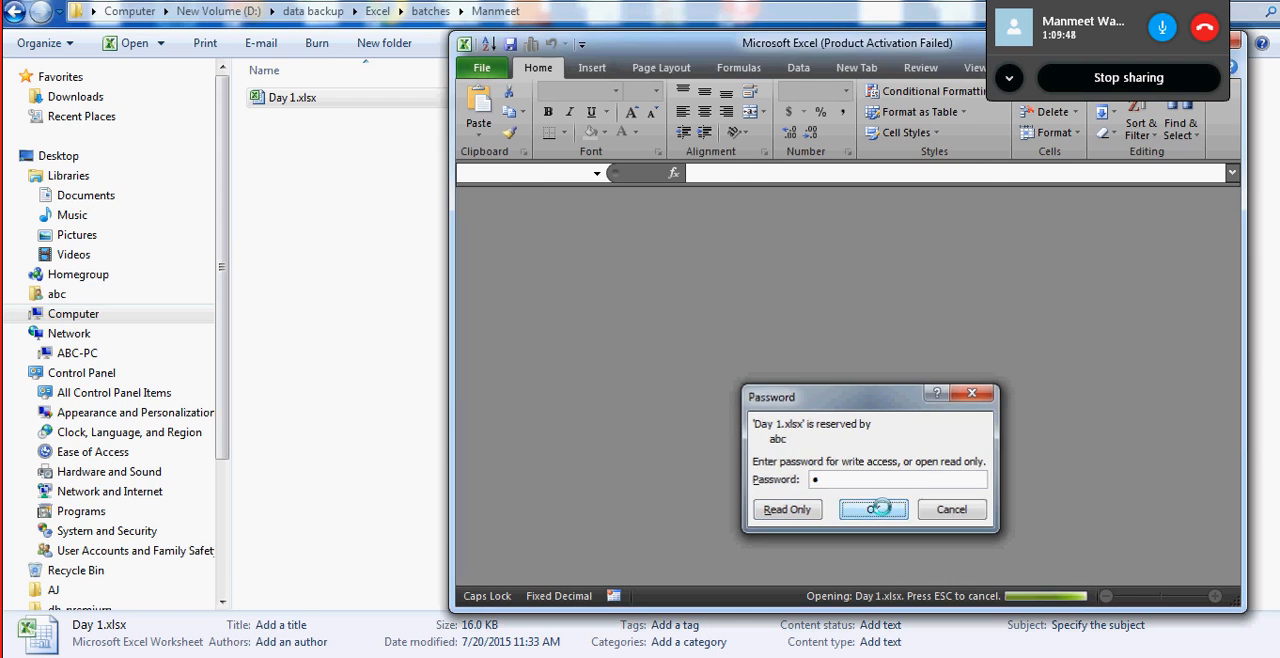
double_click(620, 44)
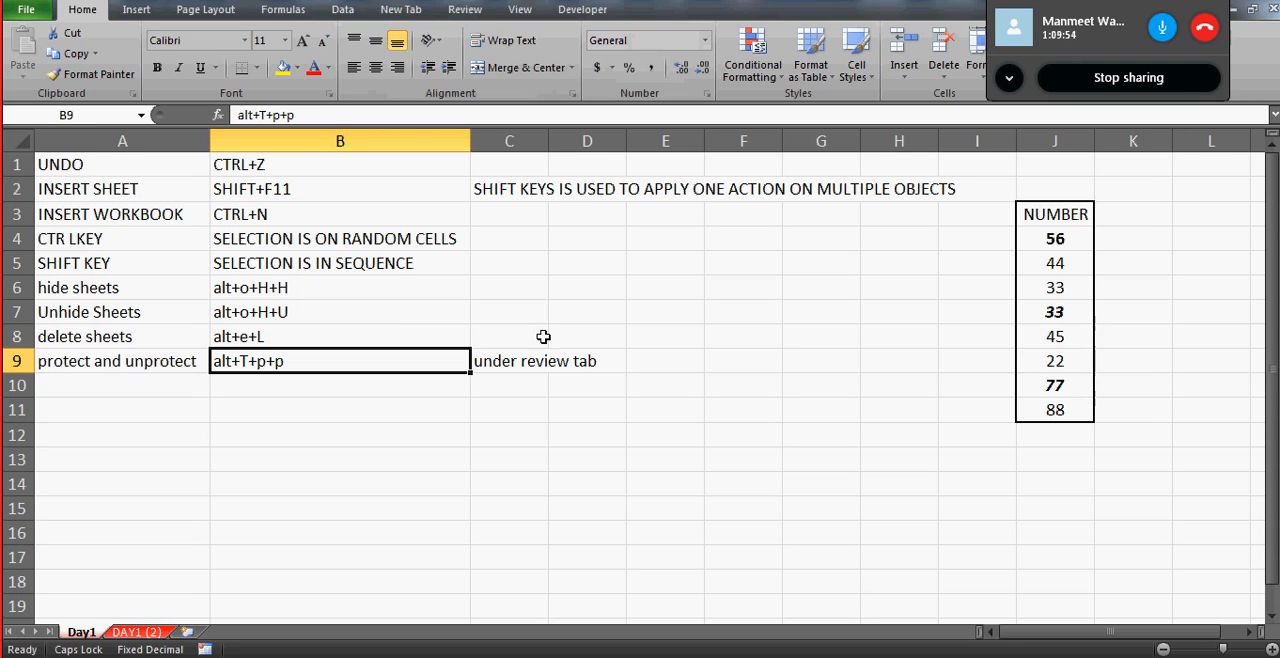
- Enter PROJECT LOOKS NICE in B13 and GOOD TO GO in B14 of the Day1 sheet
left_click(501, 392)
left_click(359, 453)
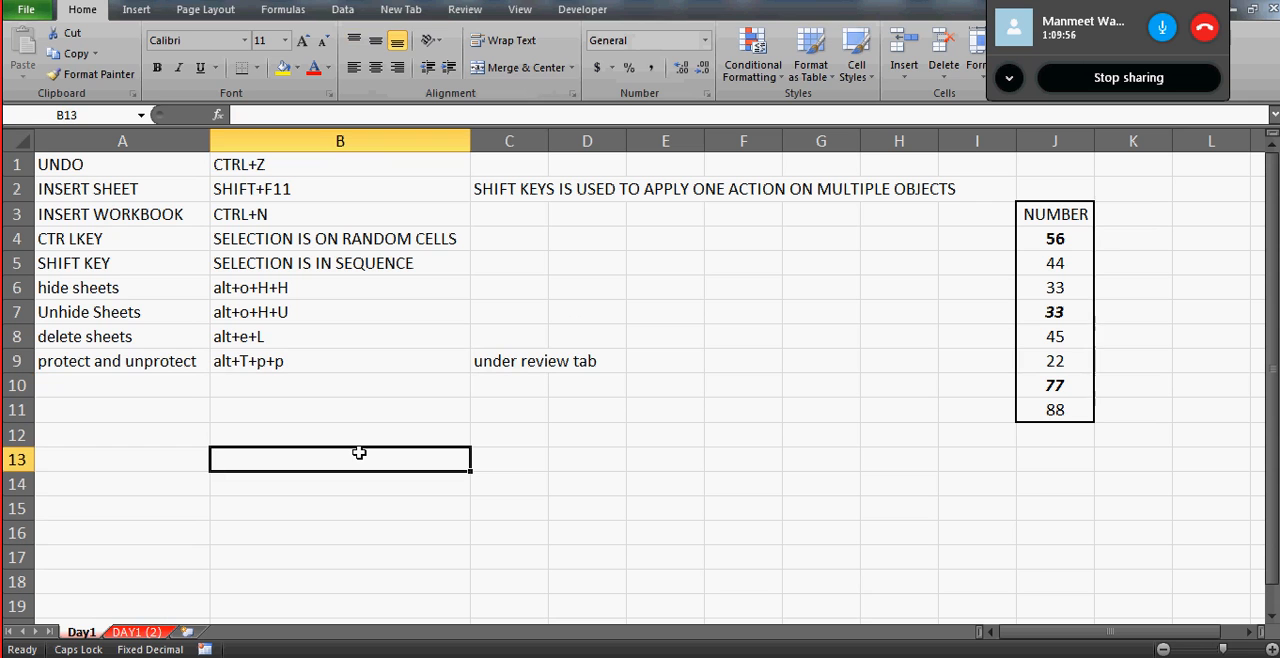
type("PRO")
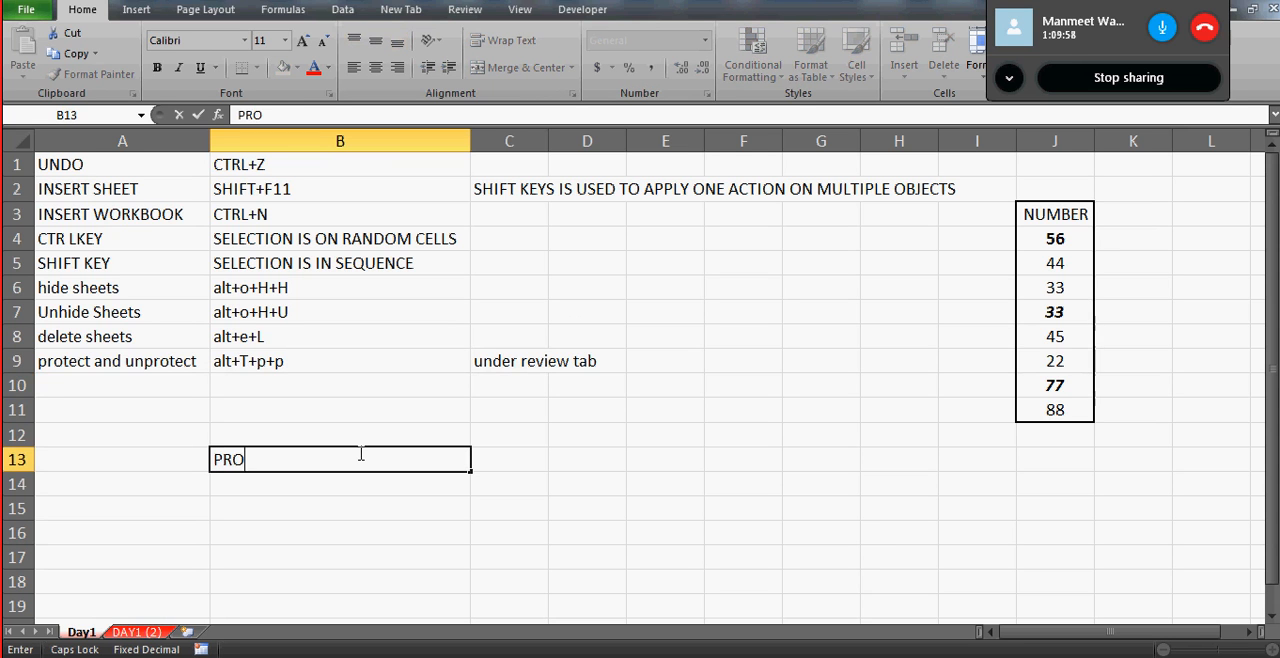
type("JECT LOOKS NICE")
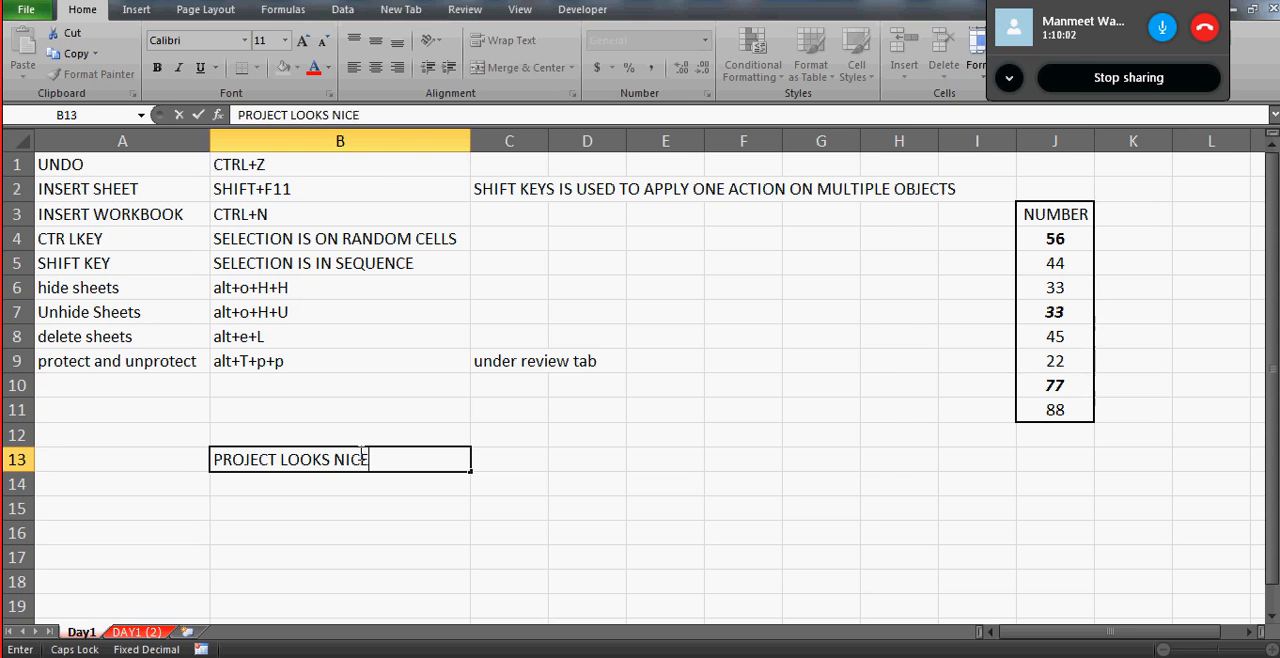
key("Return")
key("Return")
type("GOOD GO")
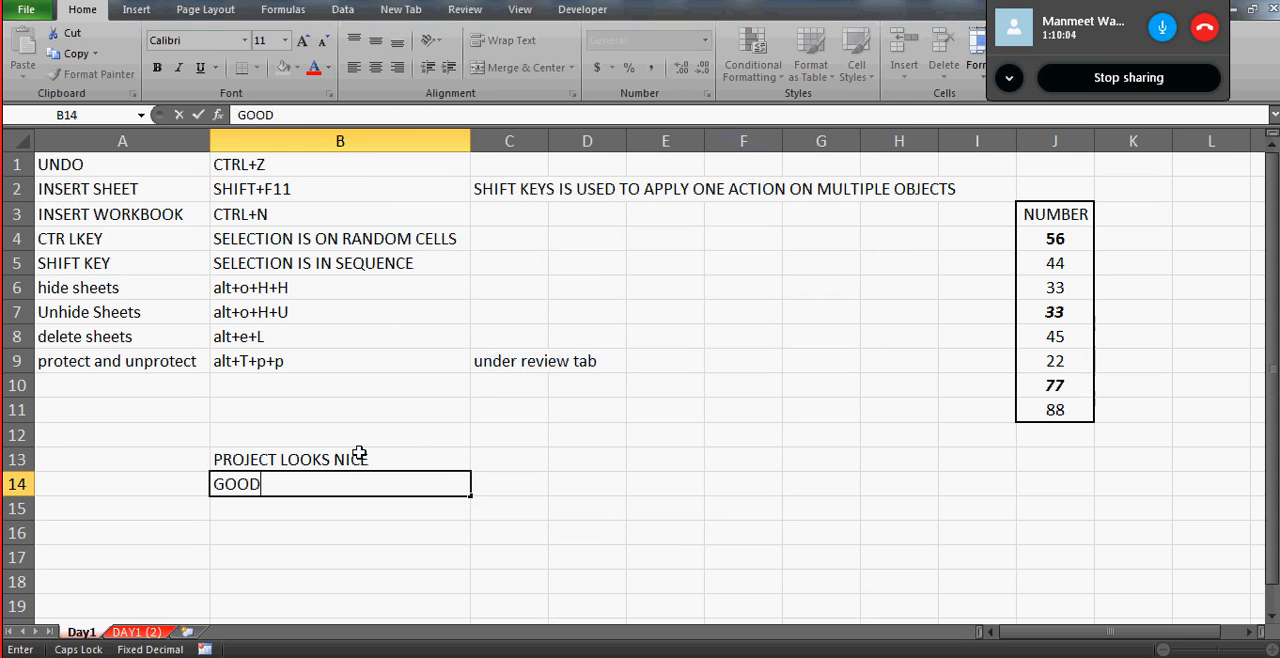
key("BackSpace")
key("BackSpace")
type("TO GO")
key("Return")
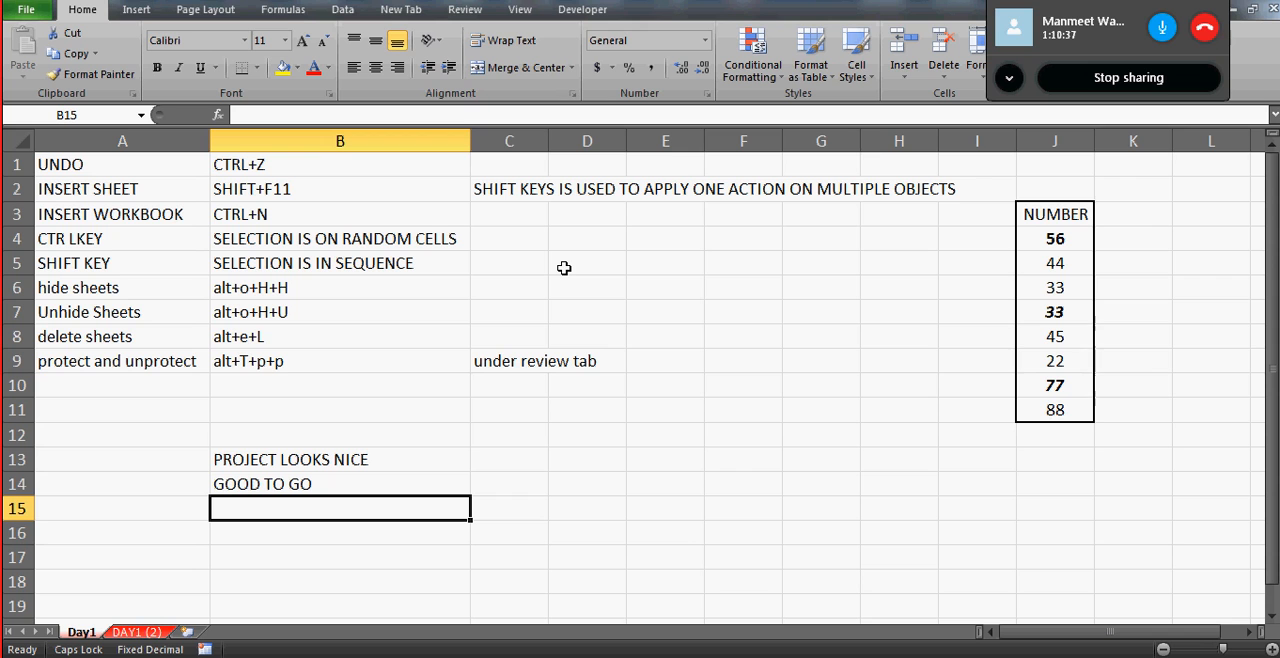
left_click(33, 142)
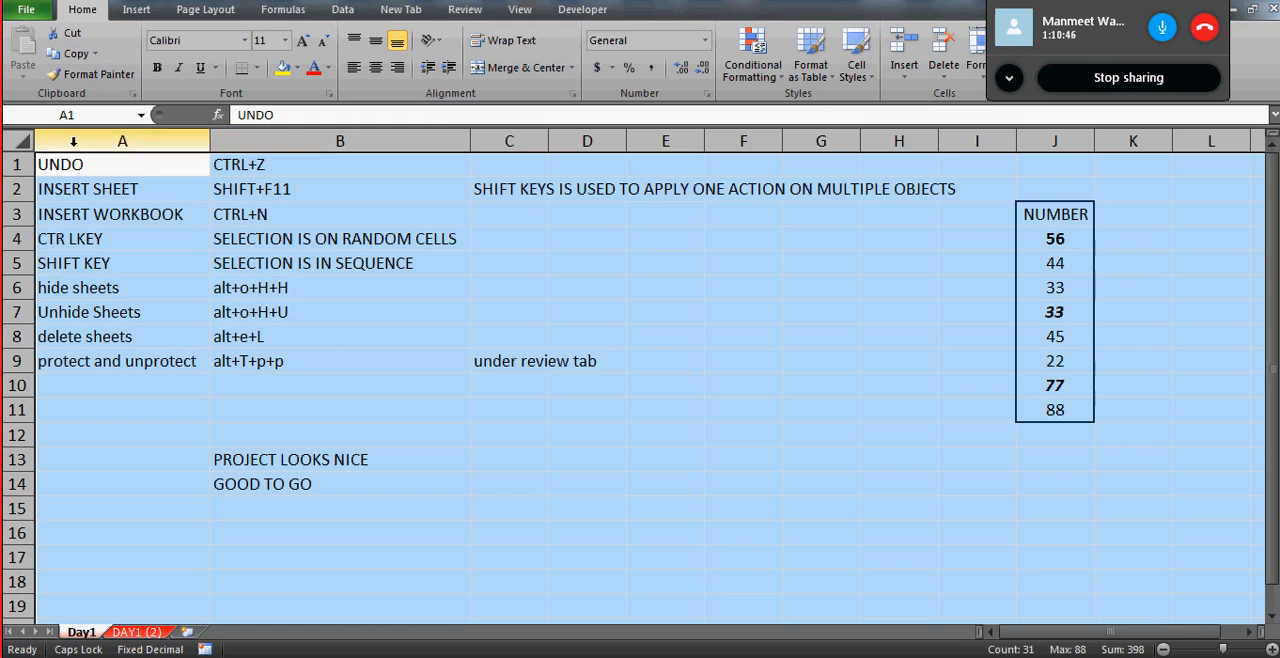
left_click(126, 164)
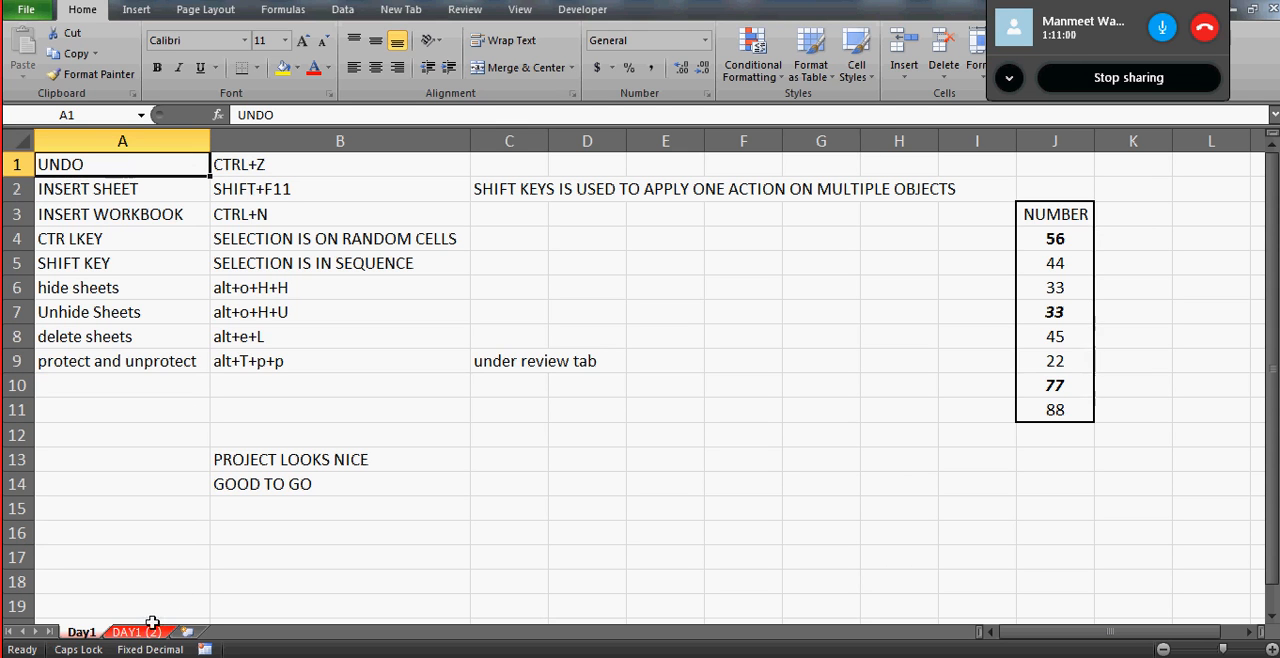
- Insert a new blank worksheet after the DAY1 (2) sheet
left_click(192, 634)
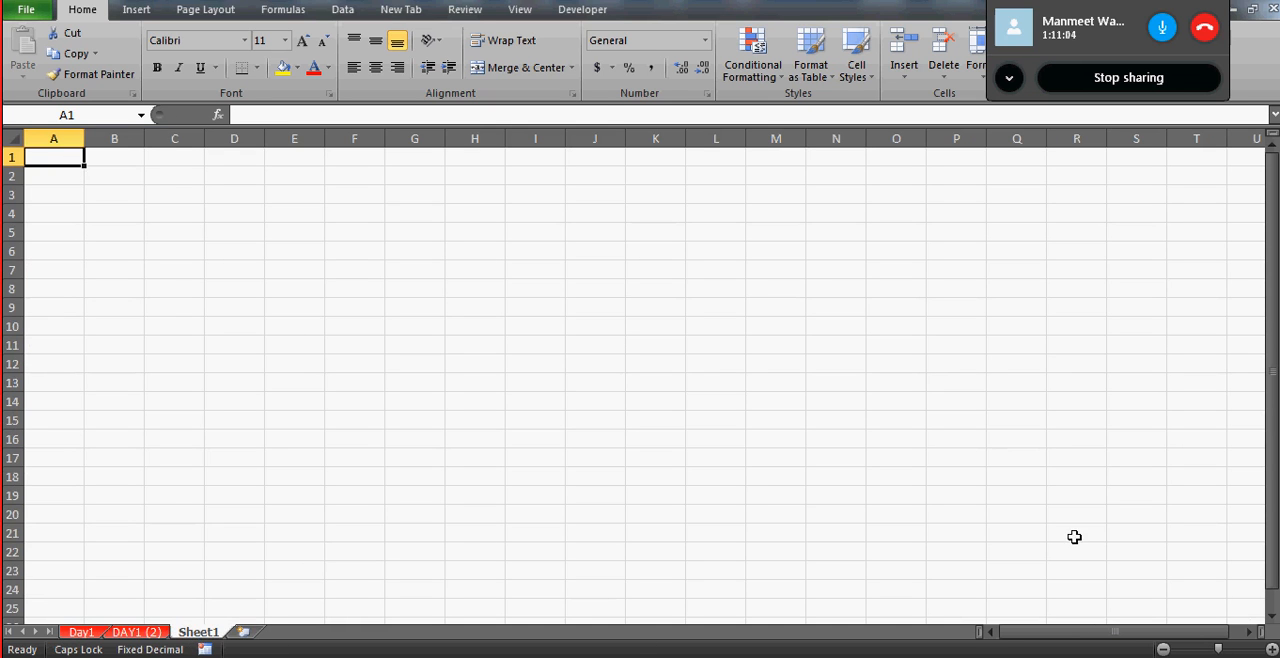
left_click(1270, 649)
left_click(1270, 649)
left_click(1270, 649)
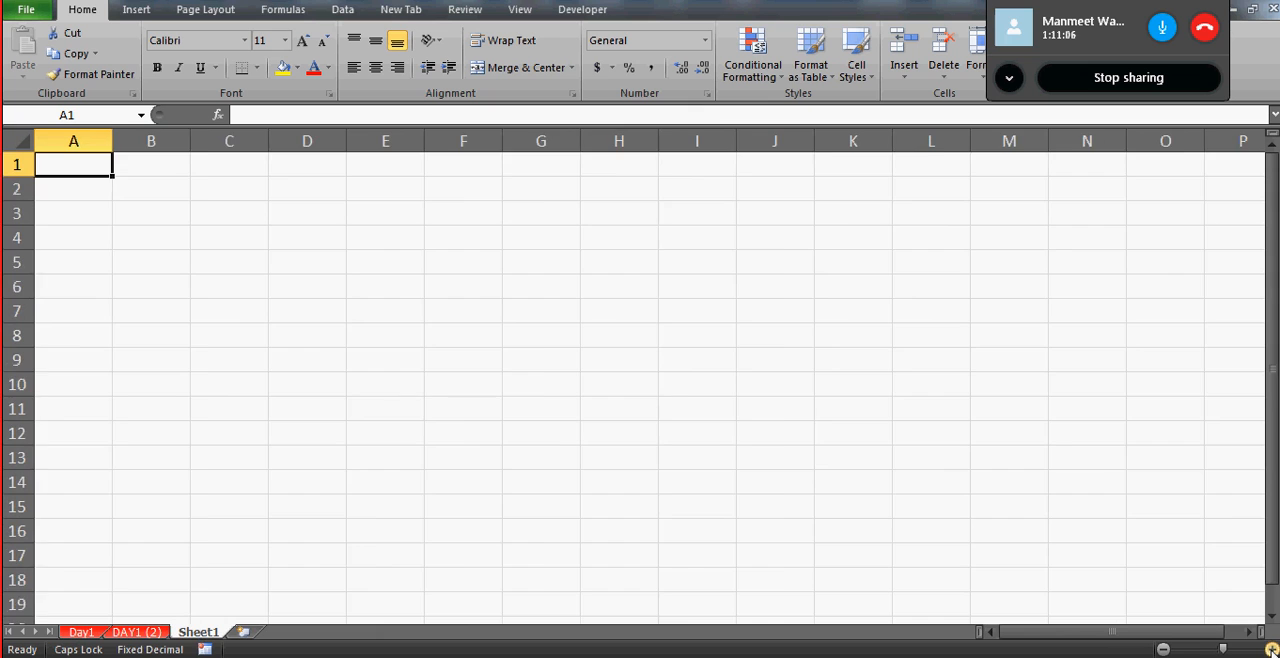
left_click(1270, 649)
left_click(1270, 649)
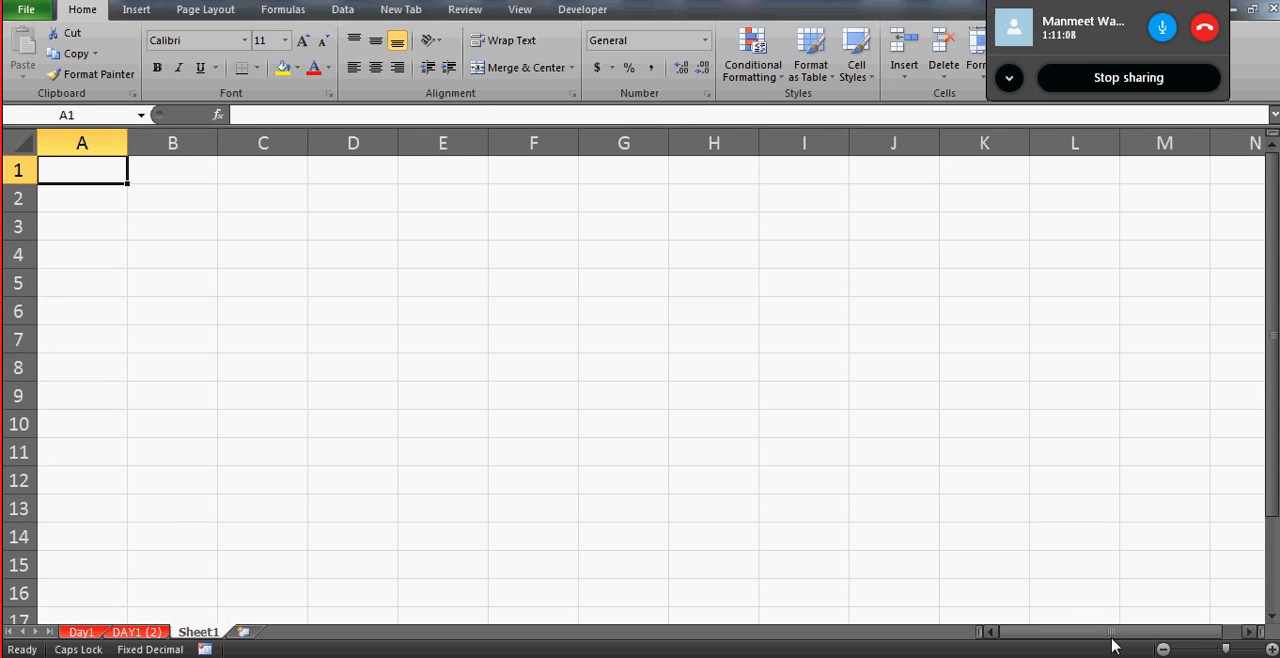
- Enter COMPANYA in A1 and COMPANYB in A2 of the new sheet
type("PR")
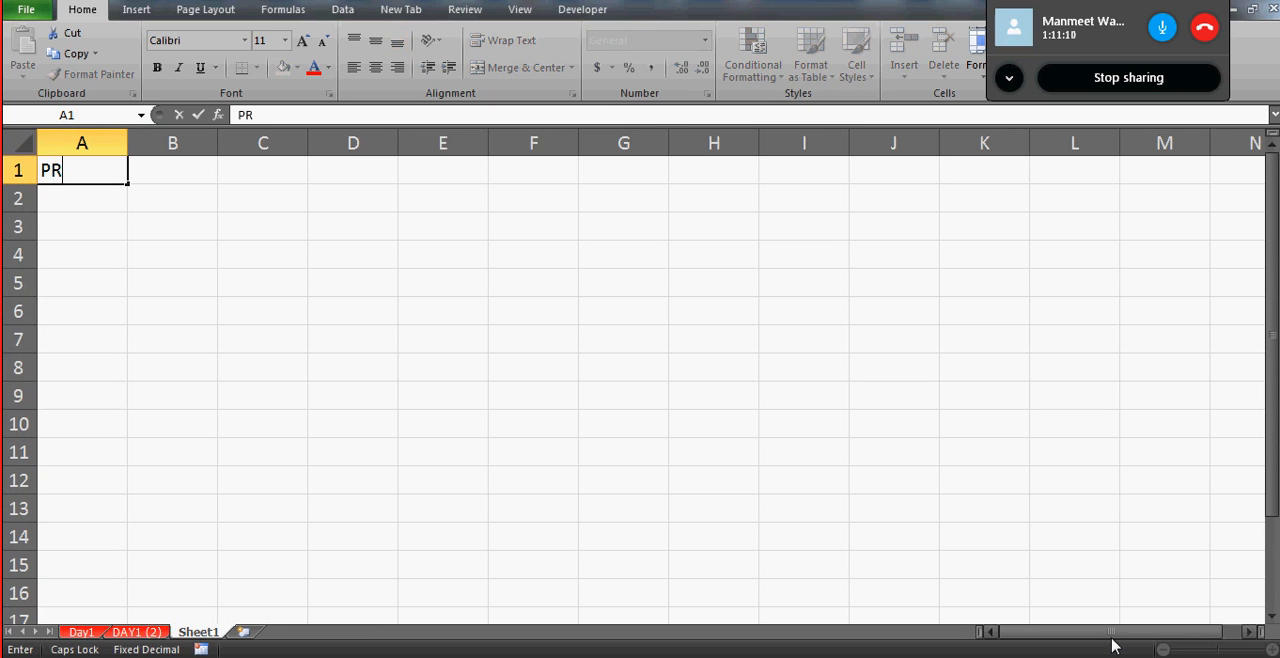
key("BackSpace")
key("BackSpace")
type("COMAP")
key("BackSpace")
key("BackSpace")
key("BackSpace")
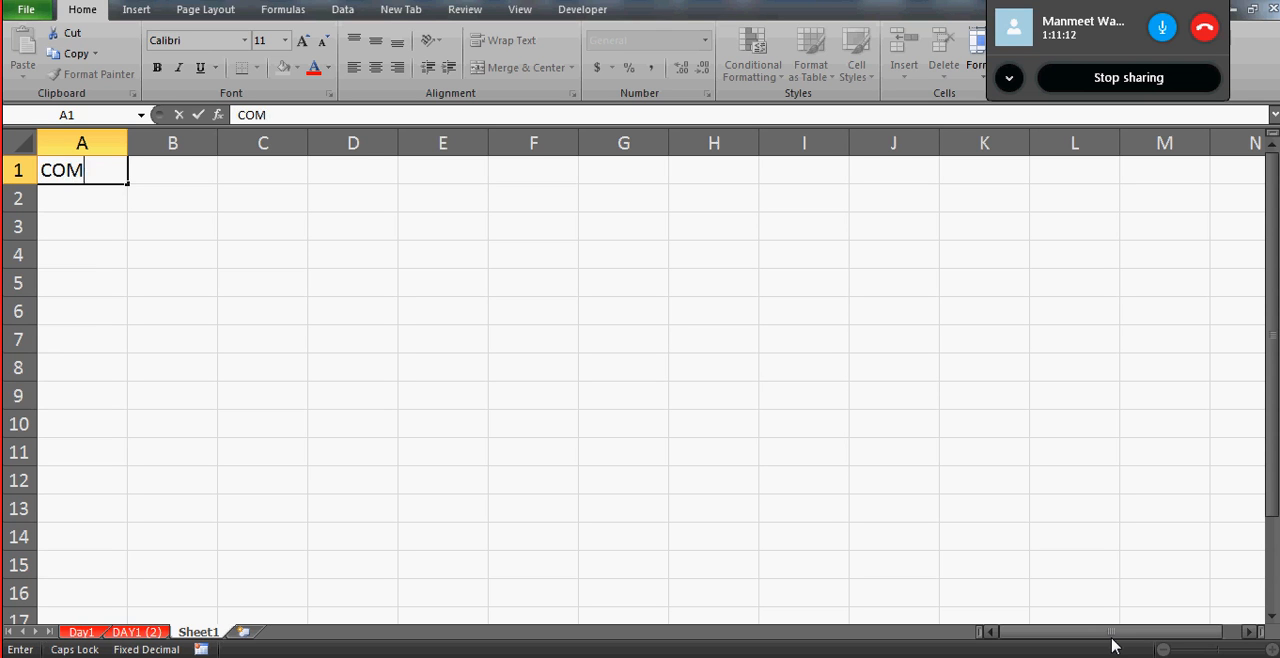
type("MPANY")
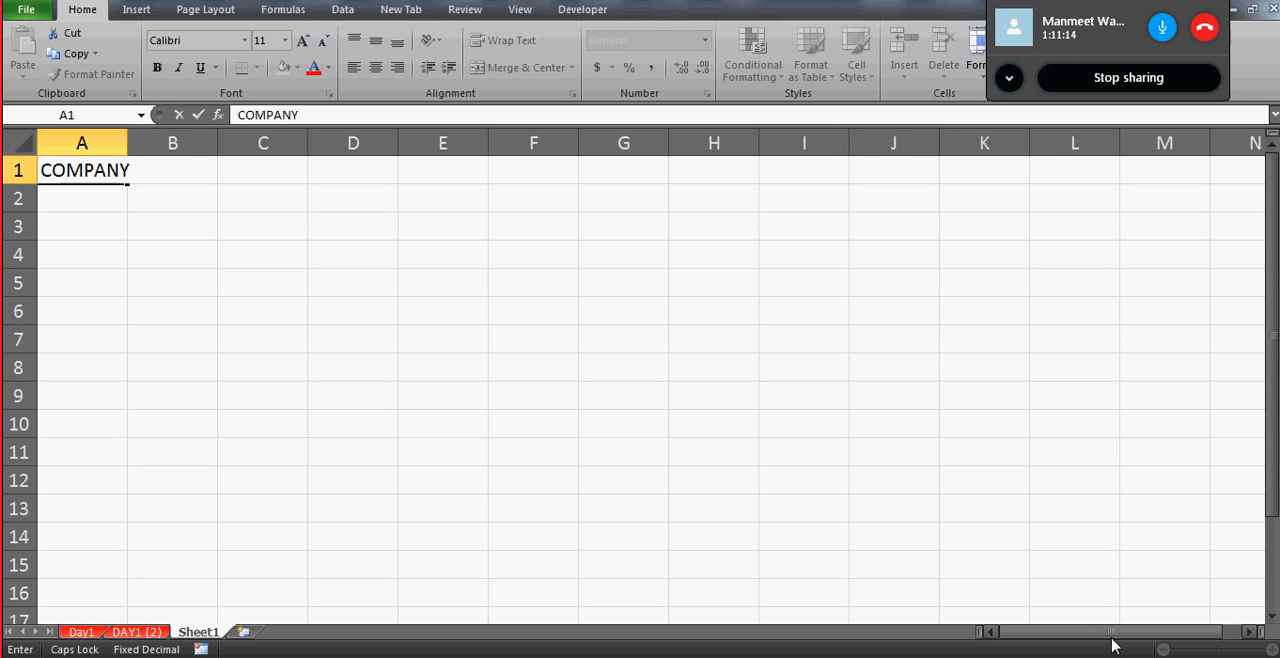
type("A")
key("Return")
type("COMP")
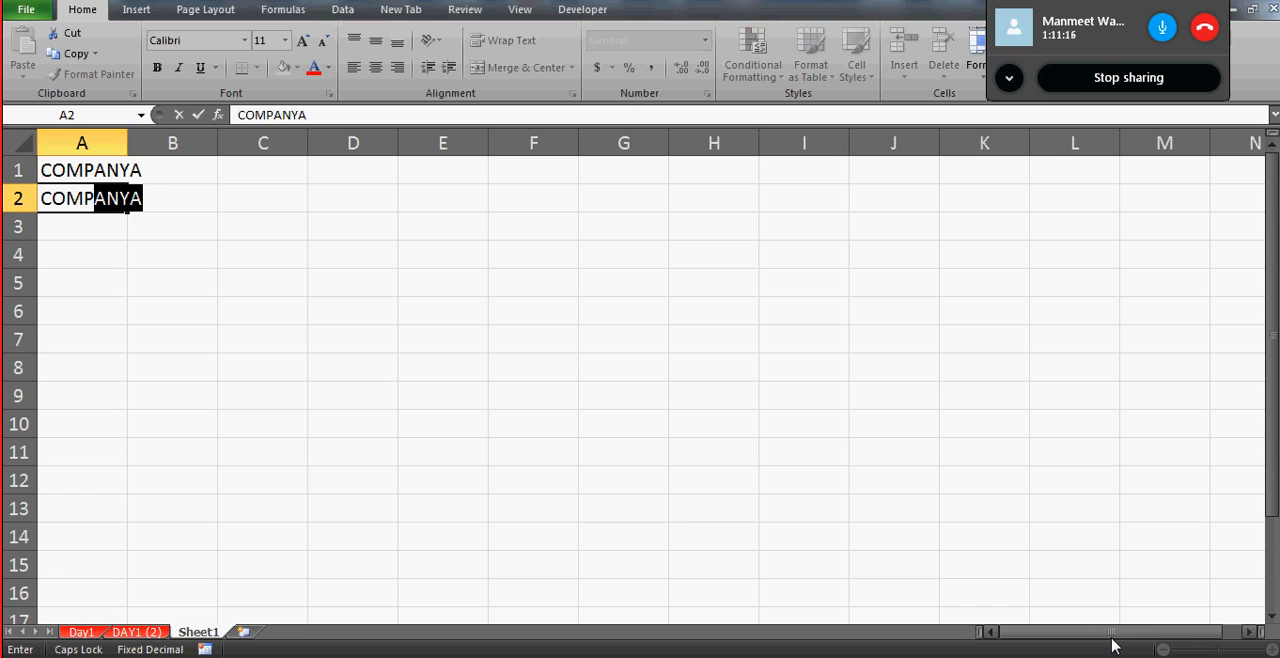
type("ANYB")
key("Return")
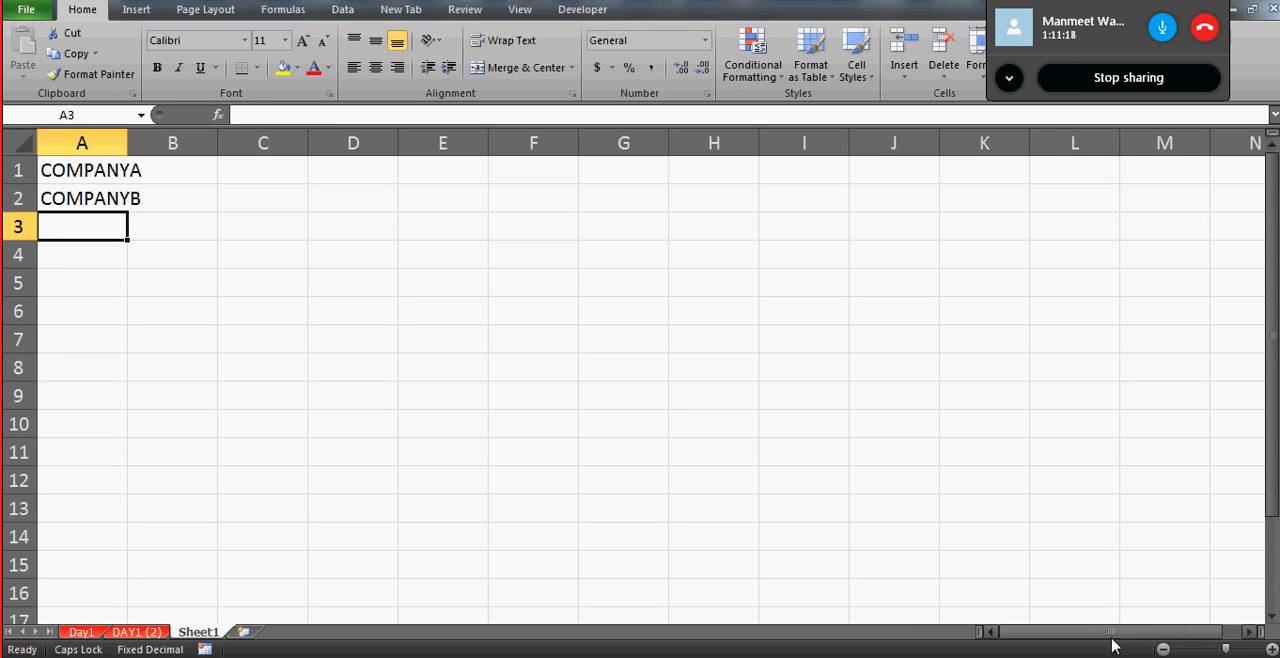
- Continue the company list with COMPANYC in A3 and COMPANYD in A4
type("COMPANYC")
key("Return")
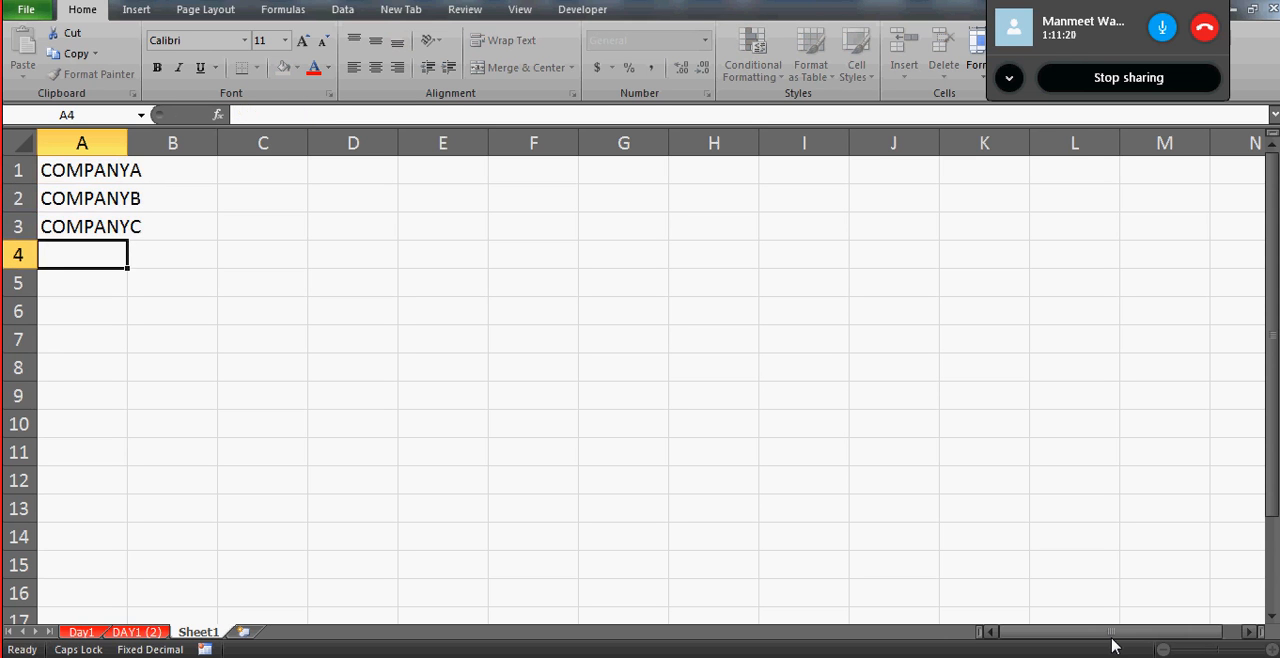
type("COMPANY")
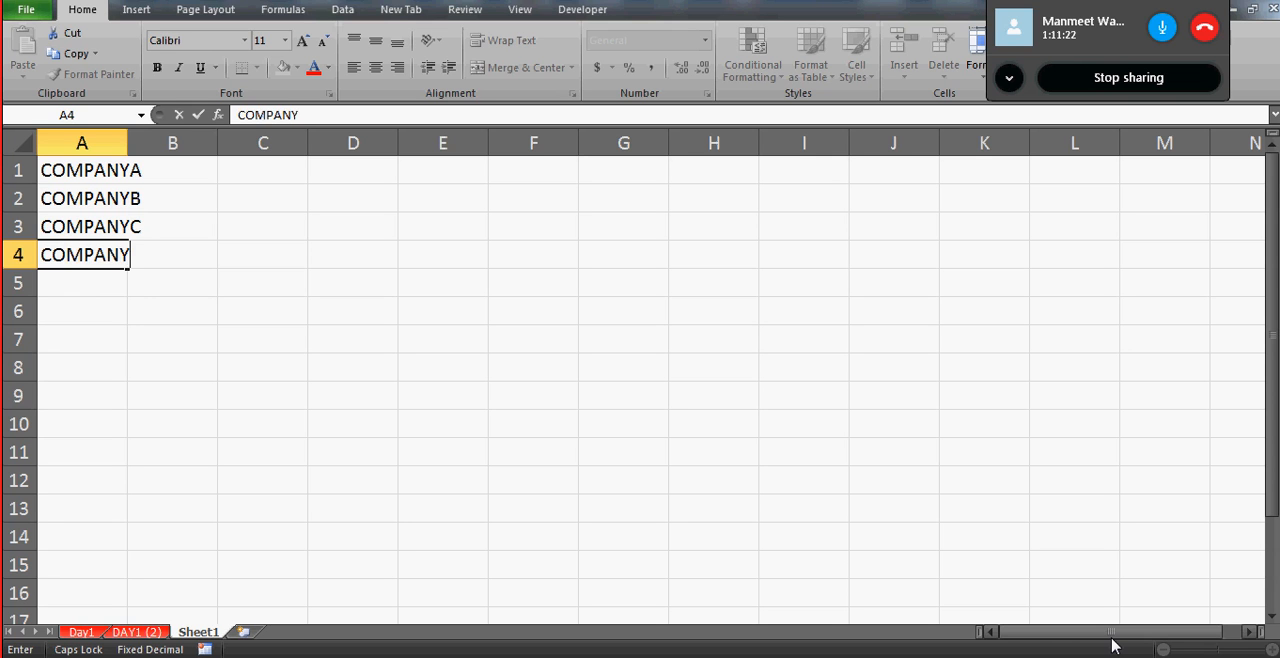
type("D")
key("Return")
- Fill B1:B4 beside the company names with the amounts 3000, 3400, 555 and 666
key("Up")
key("Up")
key("Up")
key("Up")
key("Right")
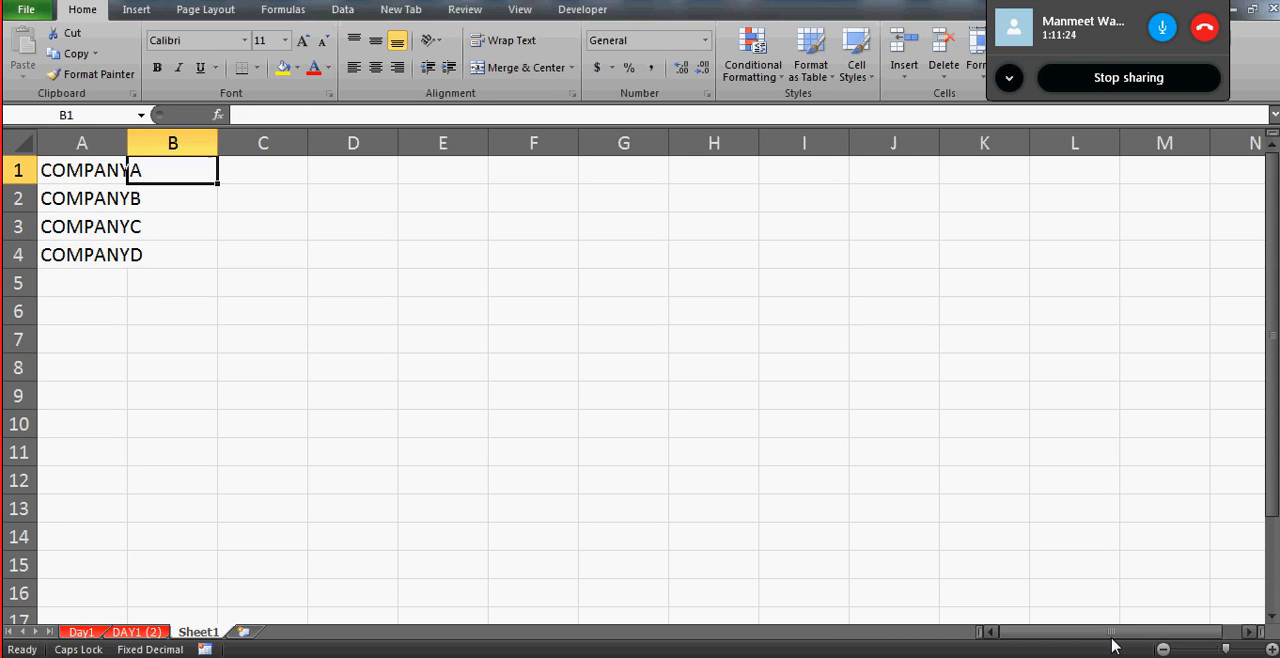
type("300")
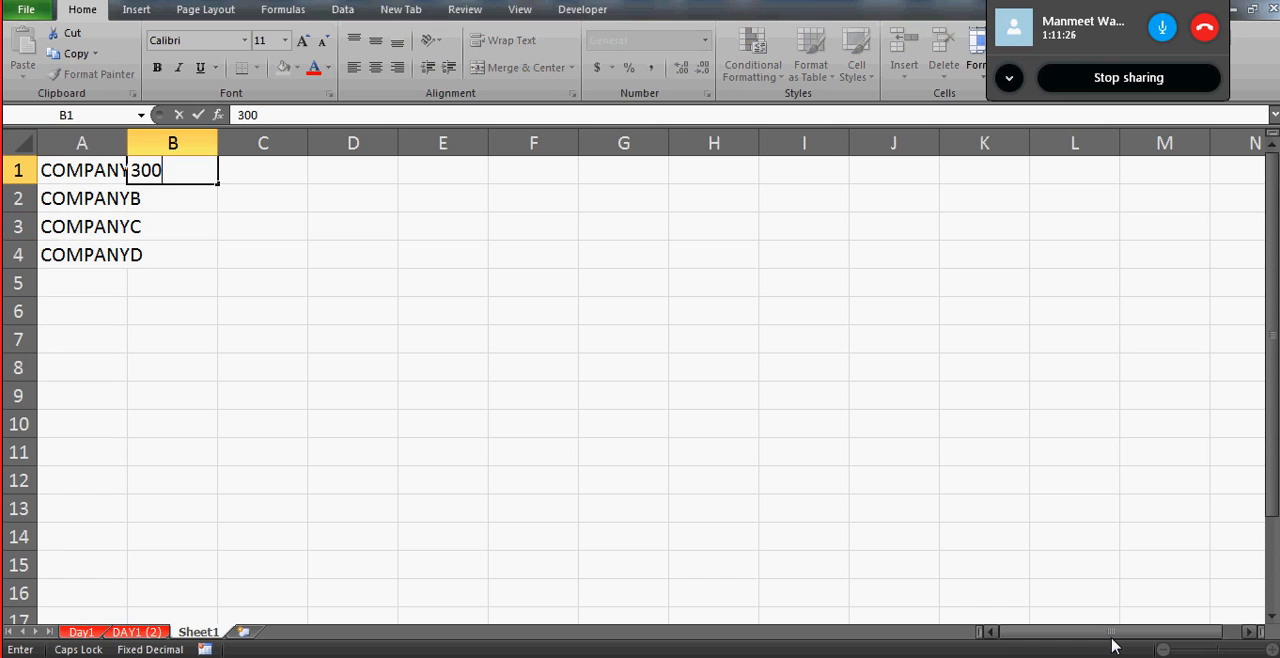
type("0")
key("Return")
type("3")
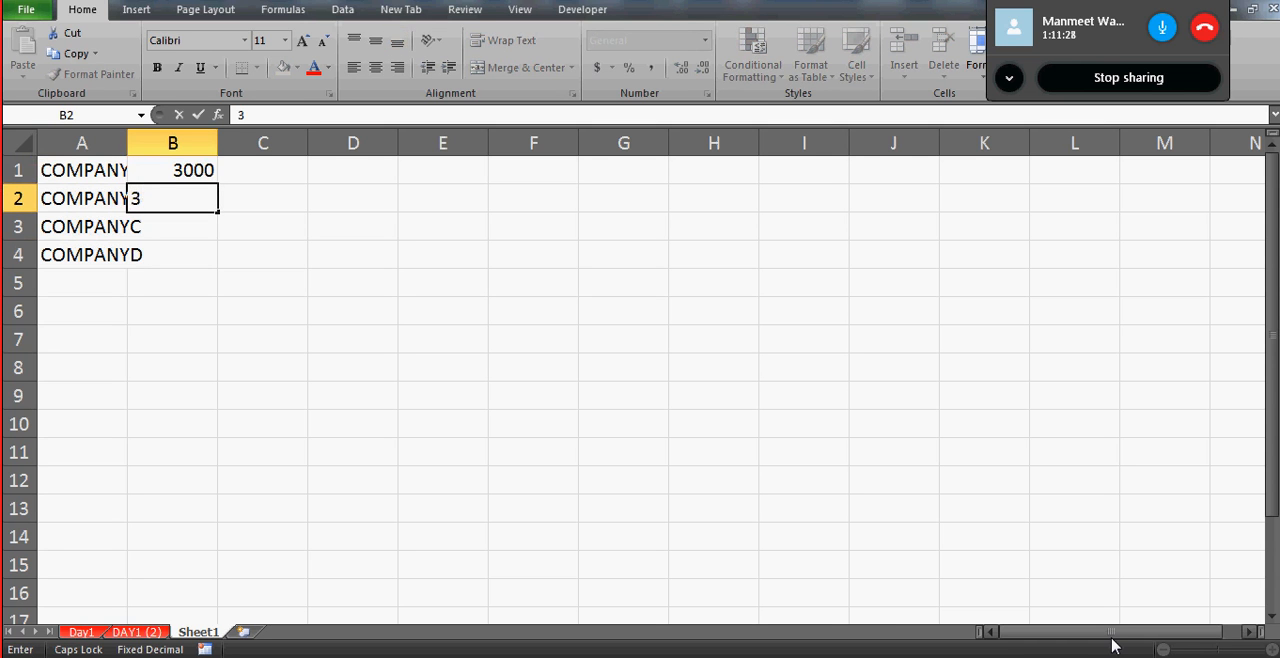
type("400")
key("Return")
type("555")
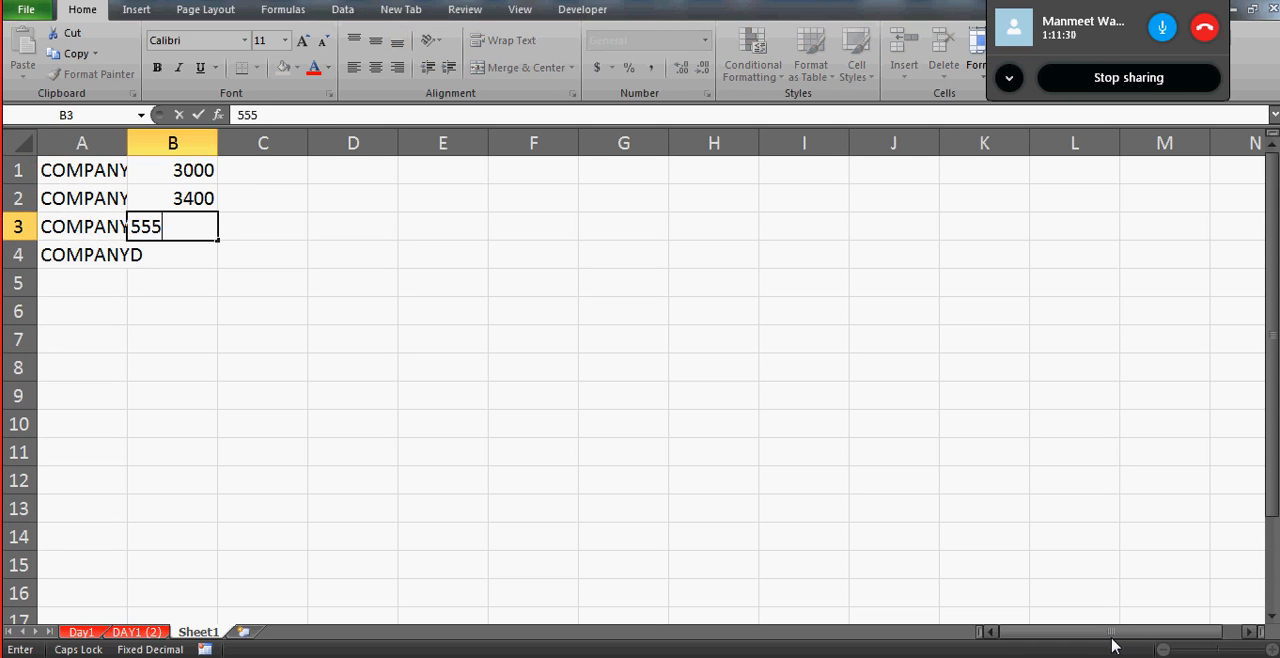
key("Return")
type("666")
key("Return")
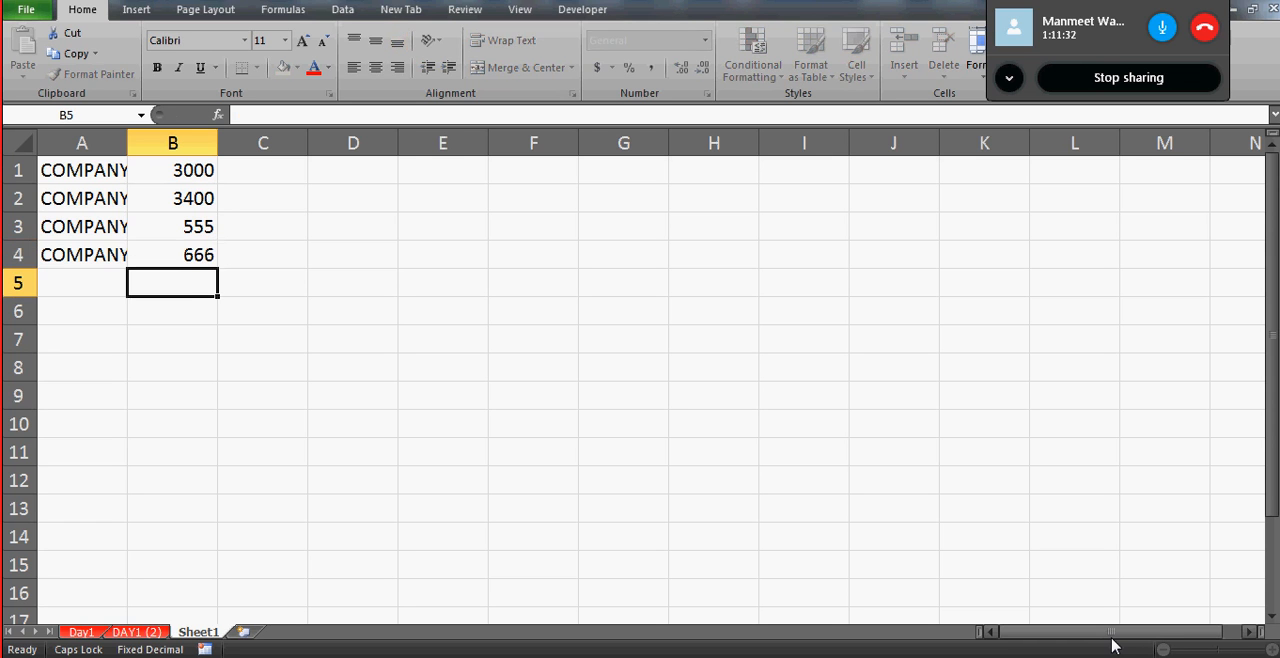
key("Up")
key("Up")
key("Up")
key("Down")
key("Down")
key("Down")
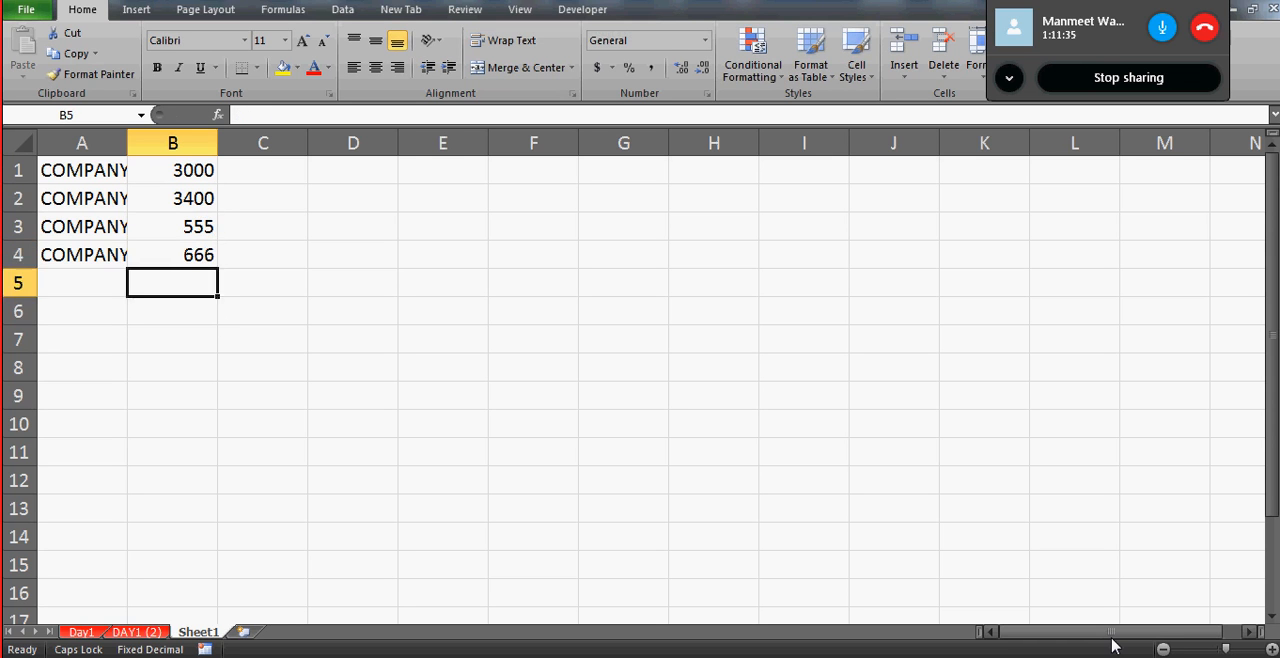
key("Down")
type("=SUM")
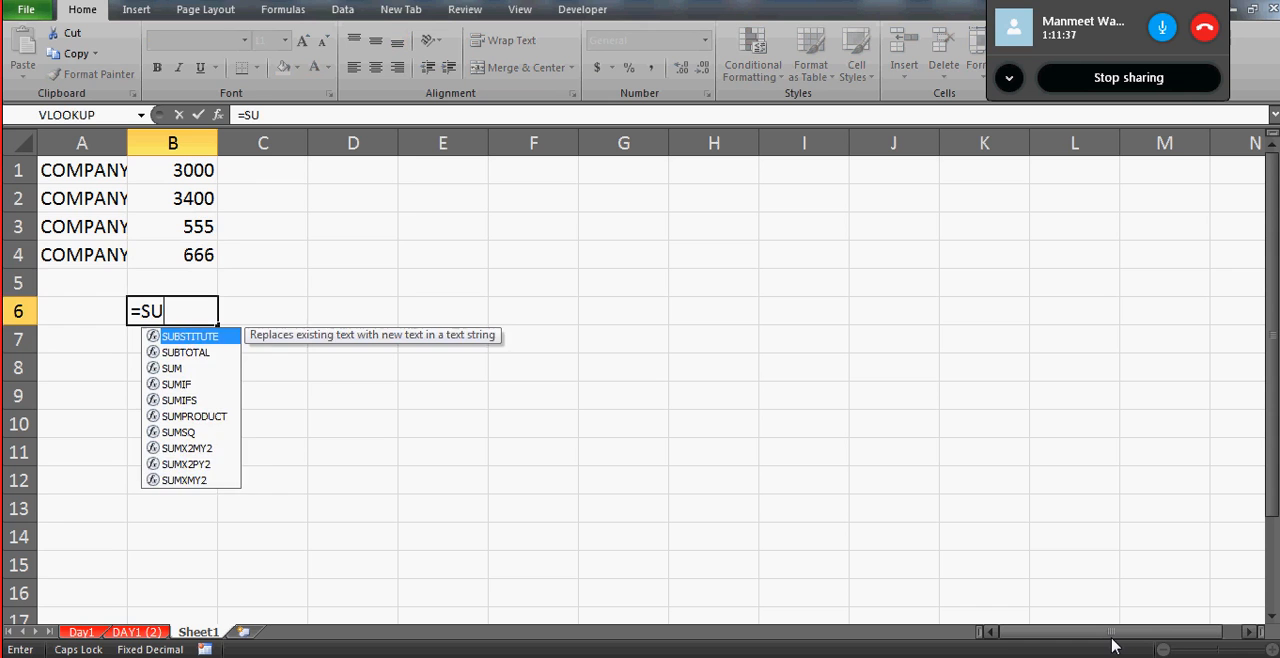
key("Escape")
key("Up")
key("Up")
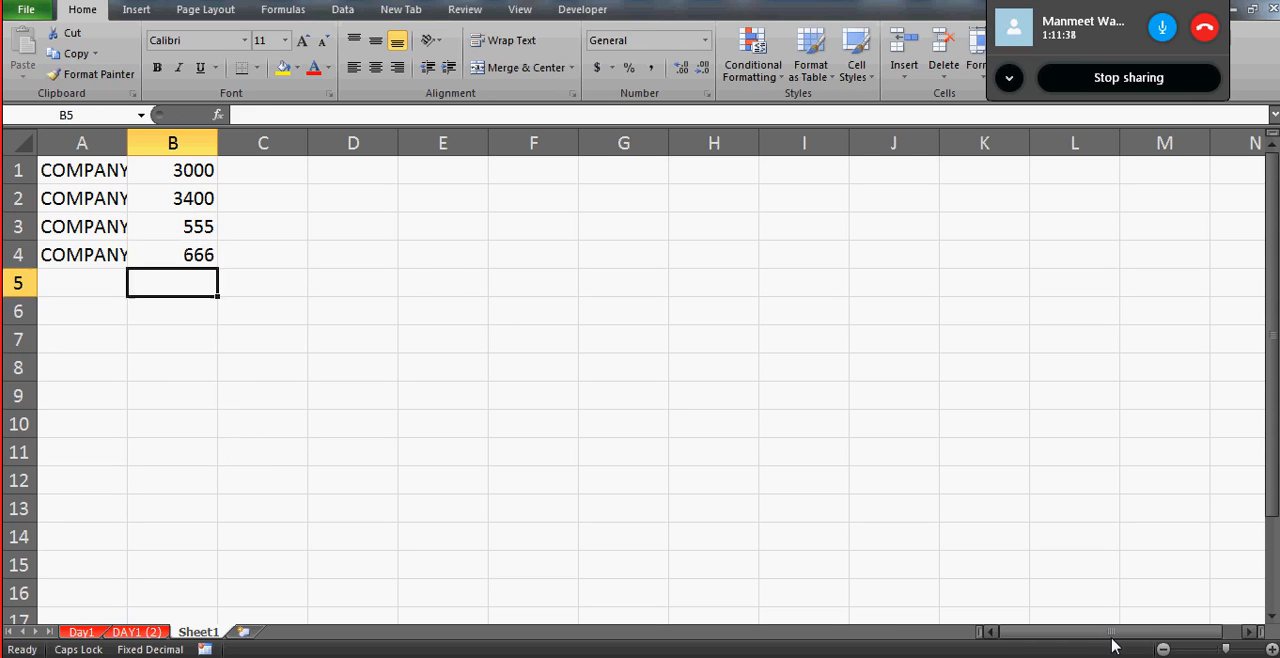
- Add up the four company amounts in B6 with the cell-reference formula =B4+B3+B2+B1
key("Down")
key("Down")
type("=")
key("Up")
key("Up")
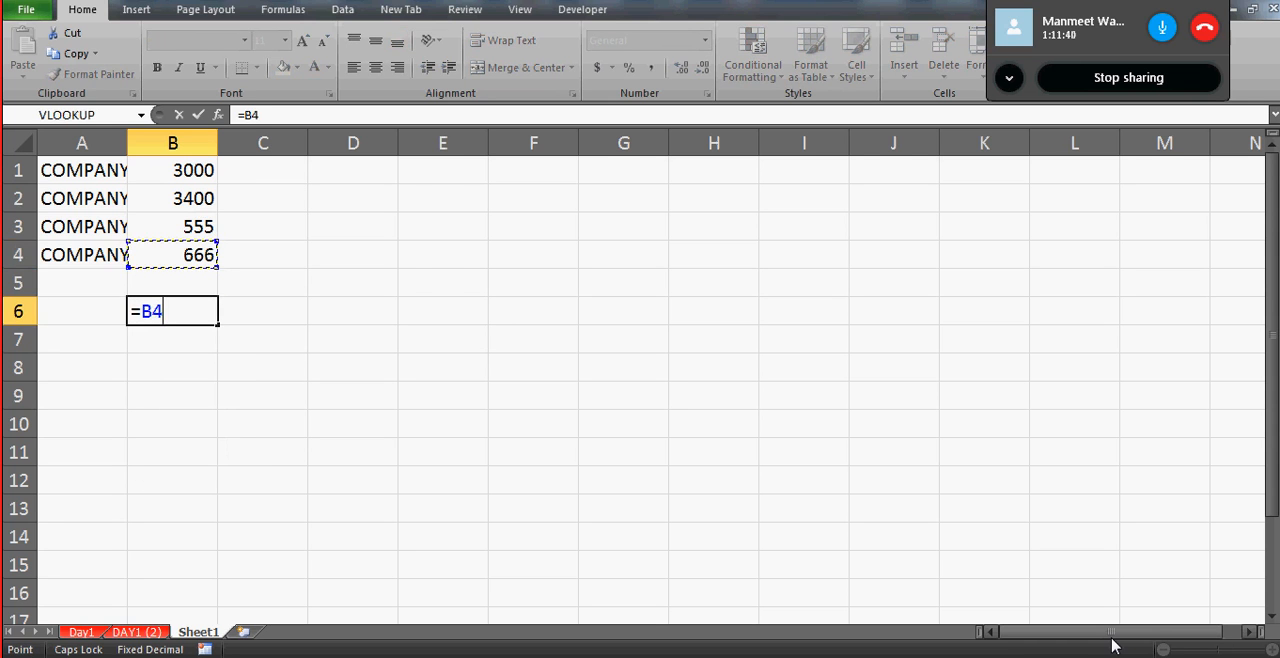
type("+")
key("Up")
key("Up")
key("Up")
type("+")
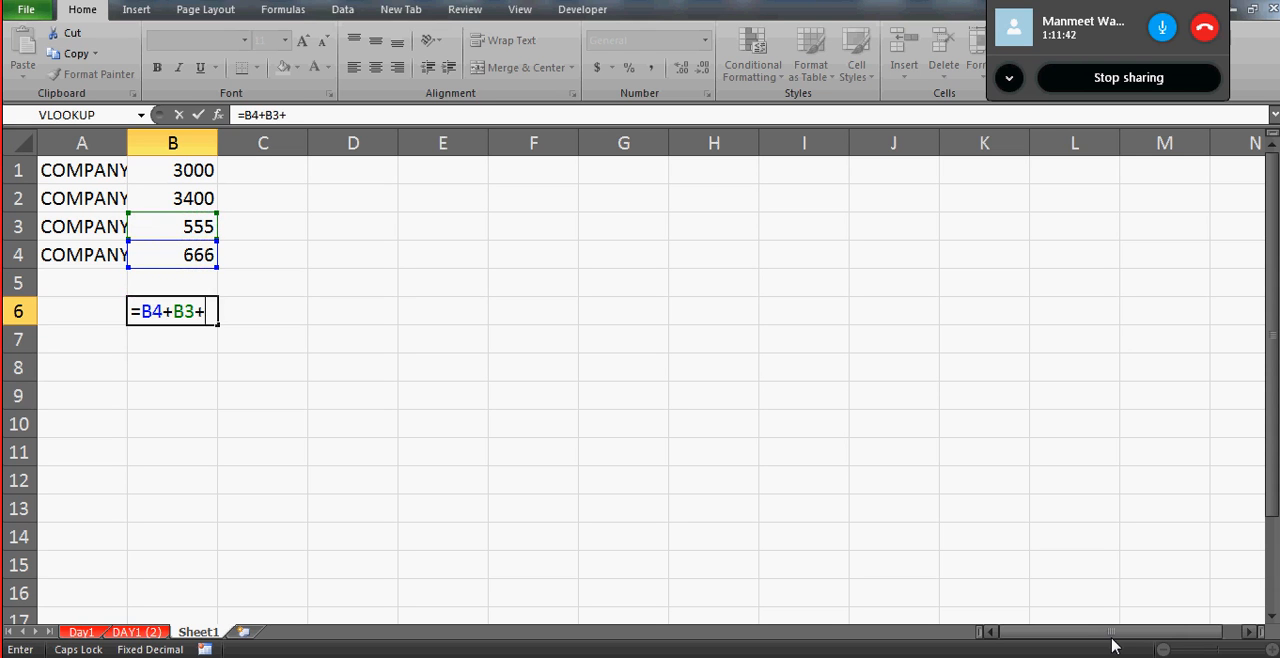
key("Up")
key("Up")
key("Up")
key("Up")
key("Up")
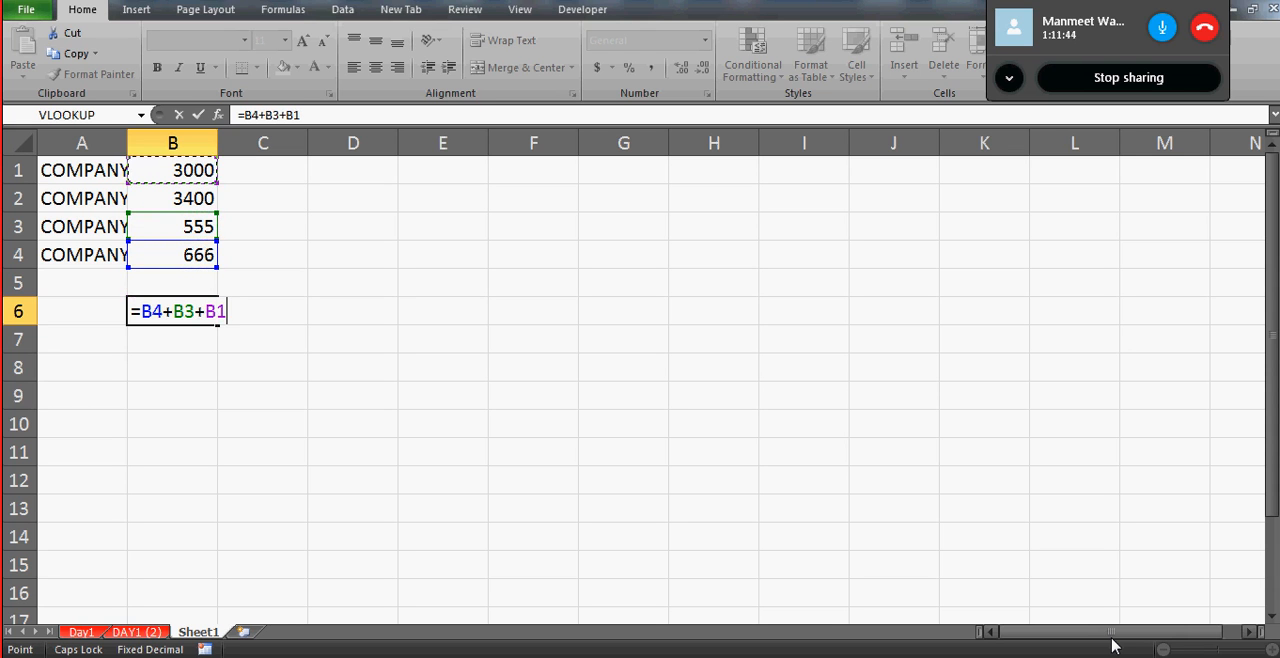
key("Down")
type("+")
key("Up")
key("Up")
key("Up")
key("Up")
key("Up")
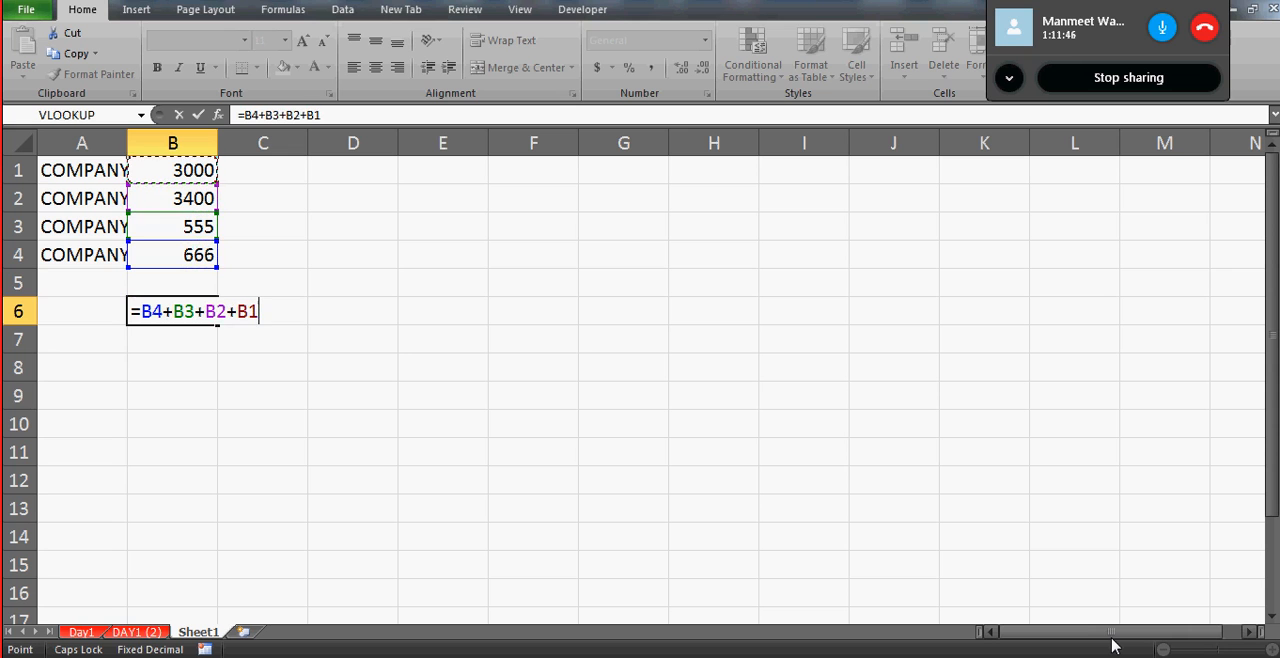
key("Return")
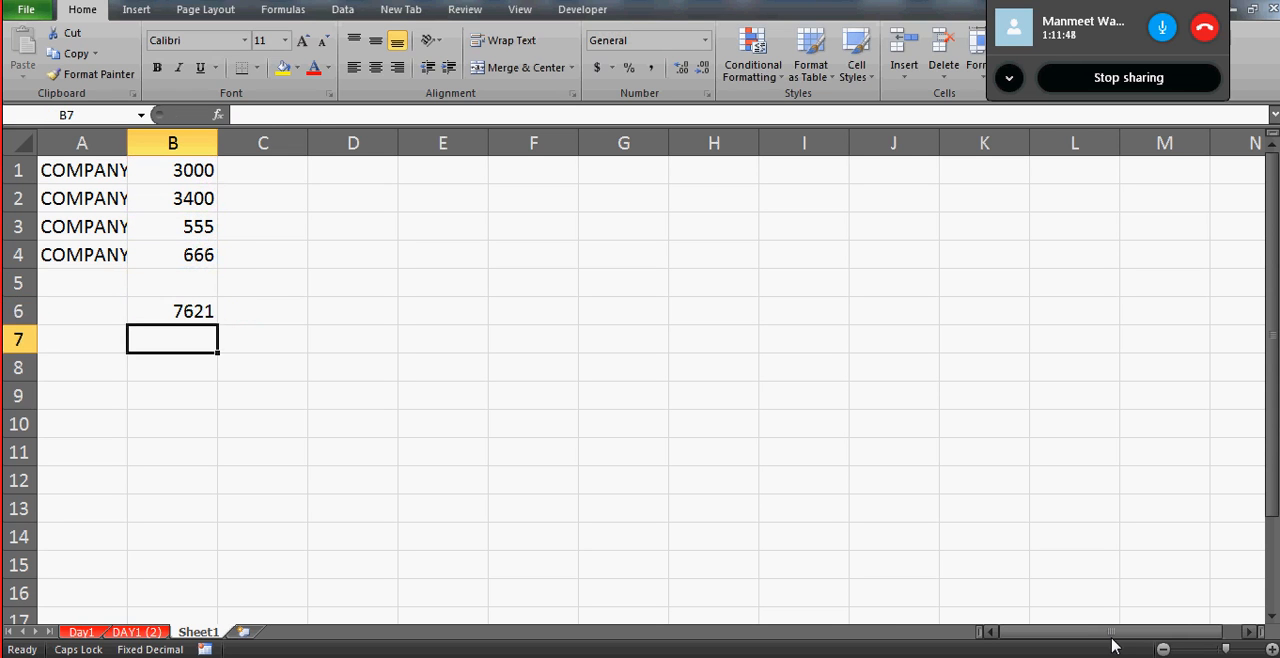
key("Up")
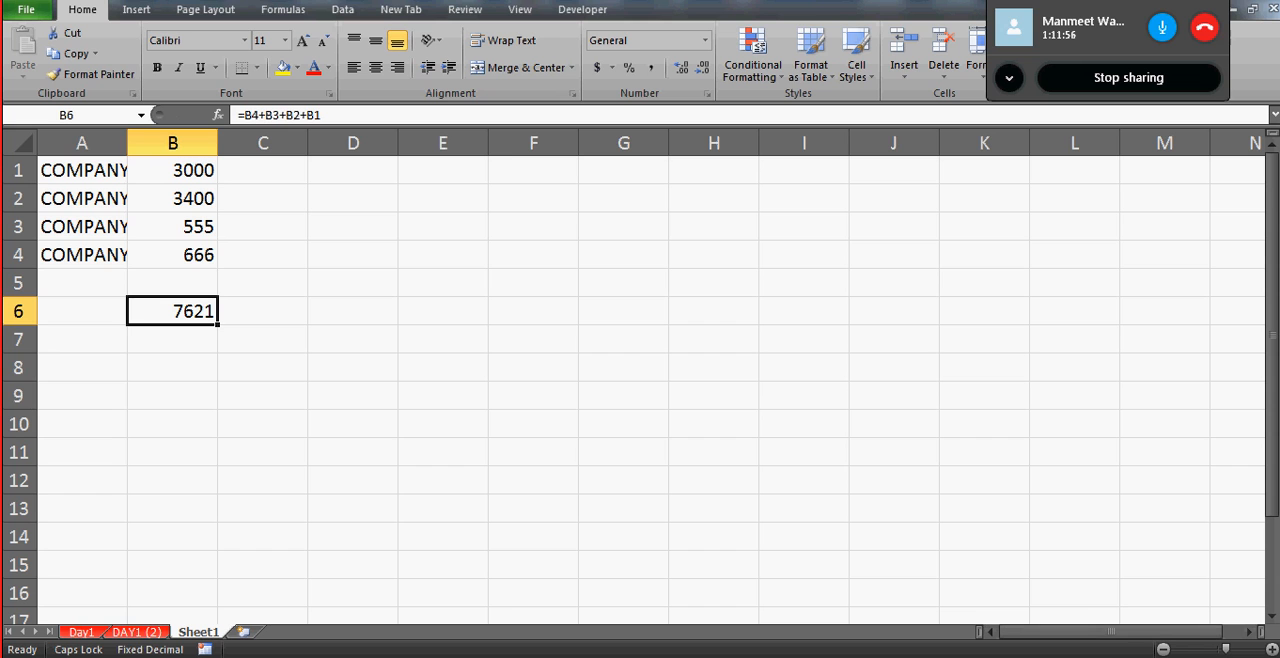
- Fit column A's width to the company names and enter the text GIVE YOUR GO AHEAD in E1
double_click(127, 143)
left_click(458, 198)
key("Up")
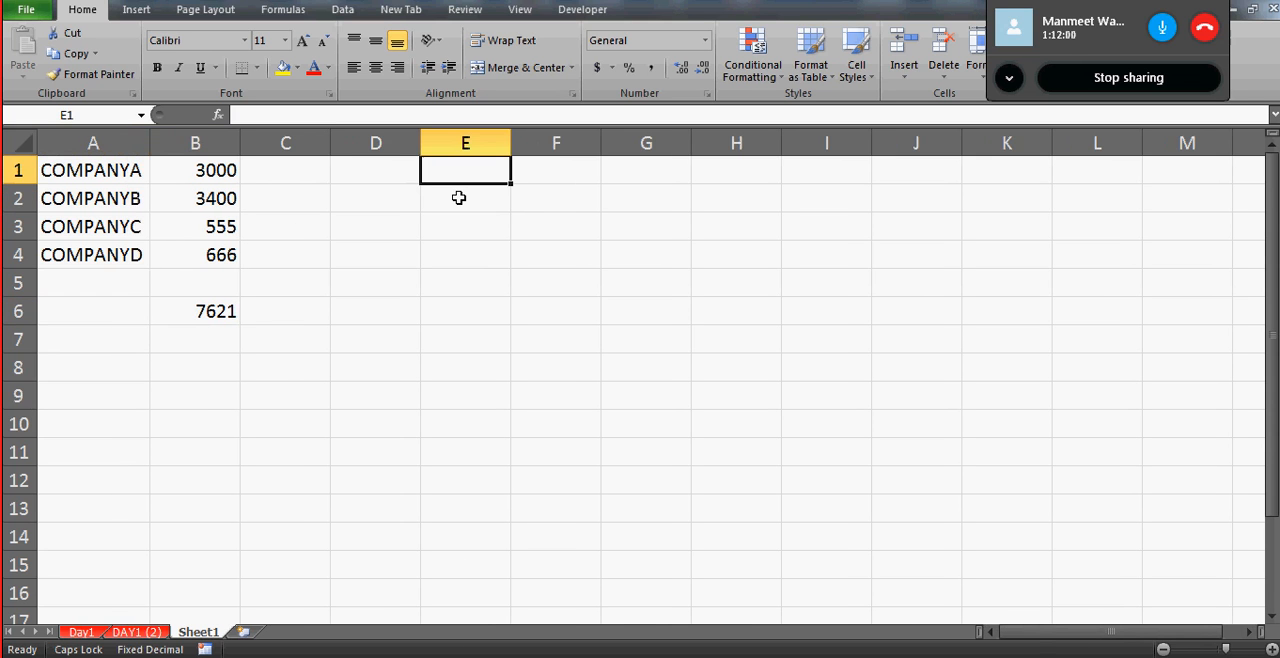
type("VI")
key("BackSpace")
key("BackSpace")
type("GIVE")
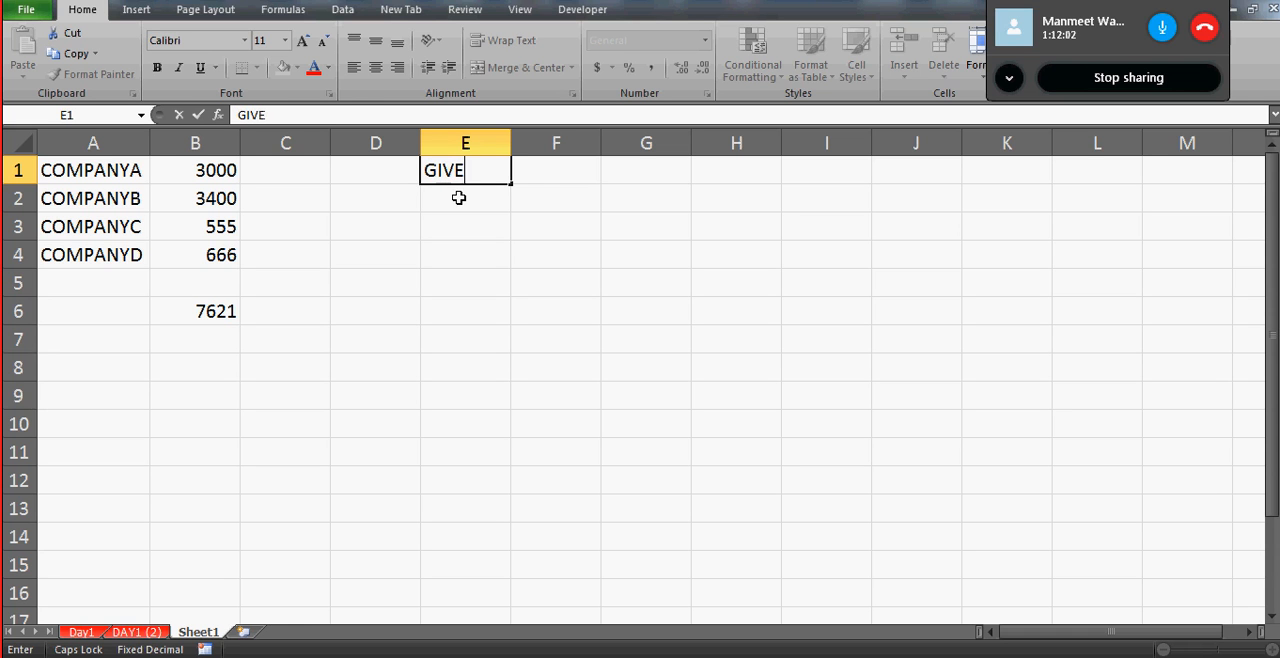
type(" YOUR GO AHEAD")
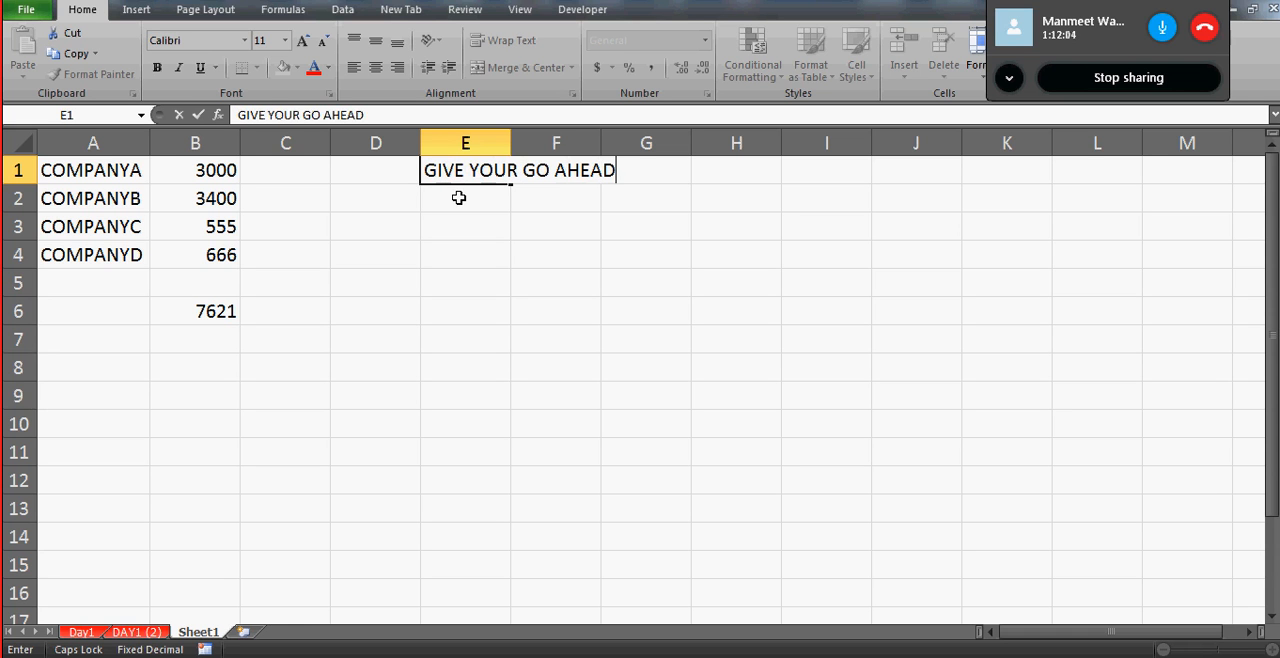
key("Return")
left_click(311, 170)
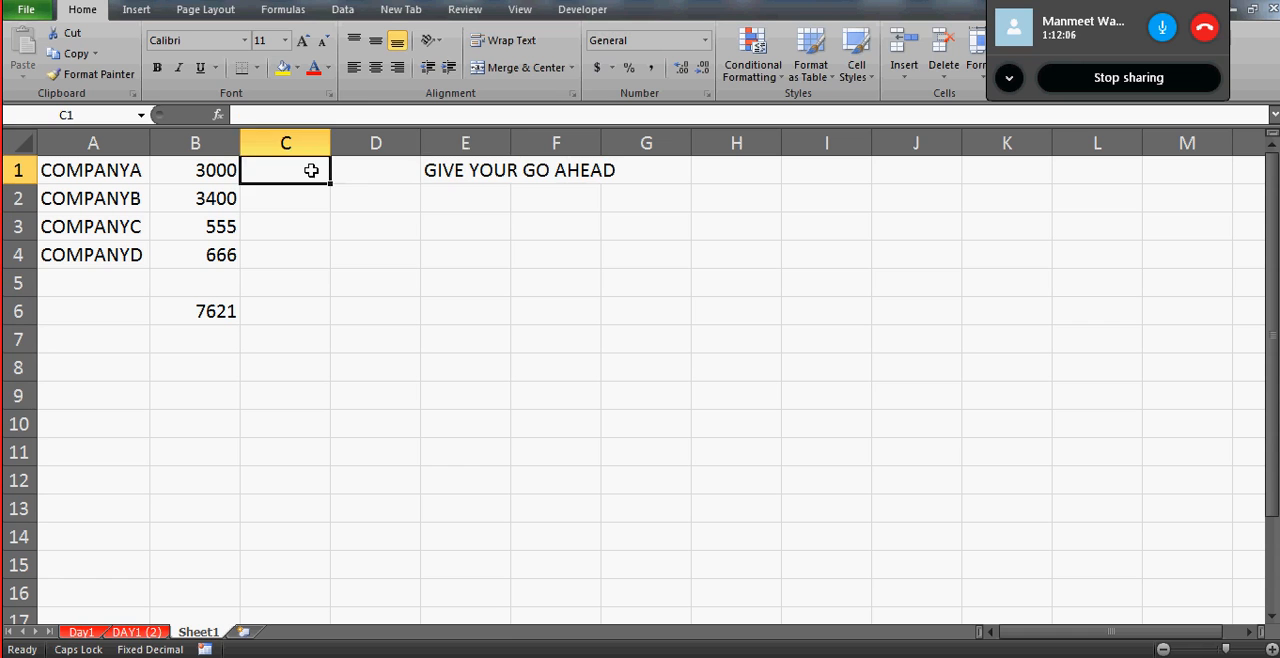
key("Right")
key("Right")
key("Left")
key("Right")
key("Down")
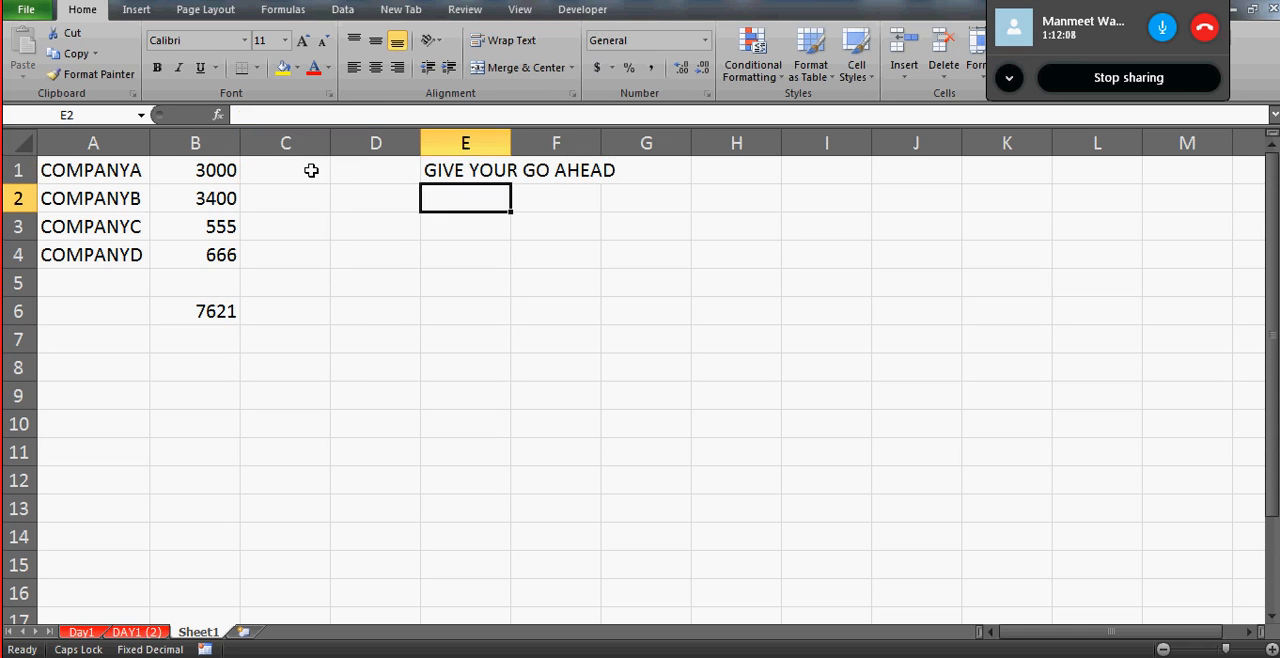
key("Up")
key("Down")
key("Up")
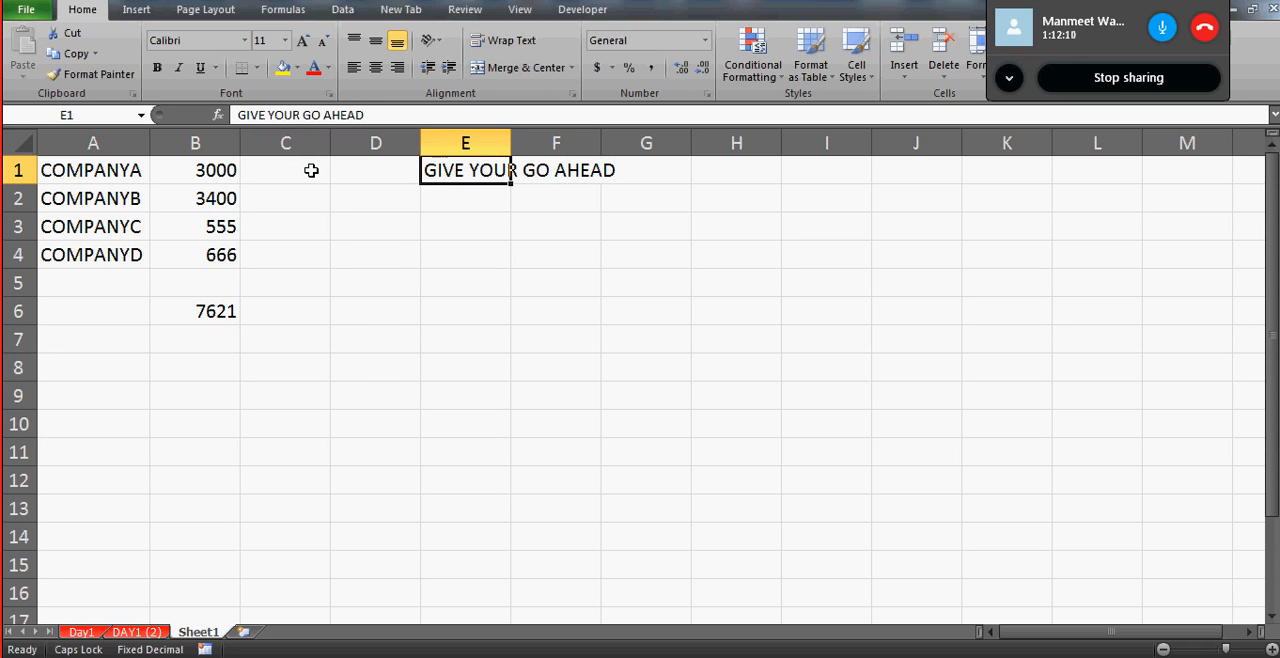
- Fill the company table A1:B4 and the total in B6 with yellow
left_click(94, 167)
key("shift+Right")
key("shift+Down")
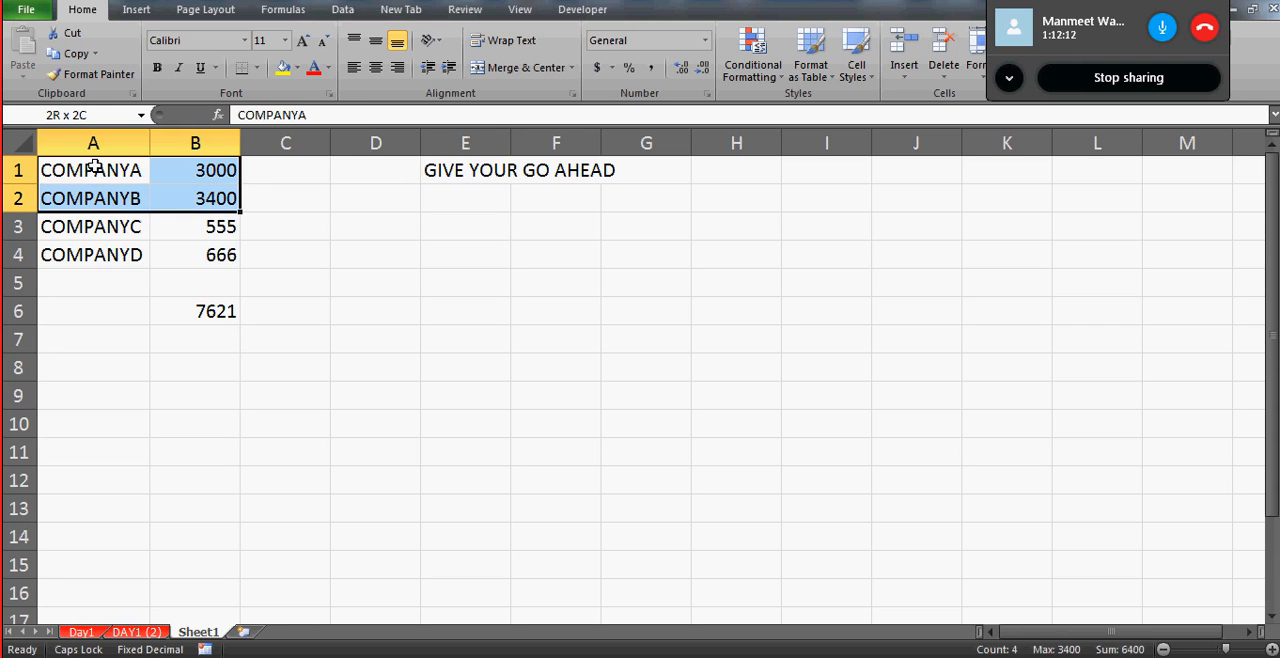
key("shift+Down")
key("shift+Down")
key("shift+Down")
key("shift+Up")
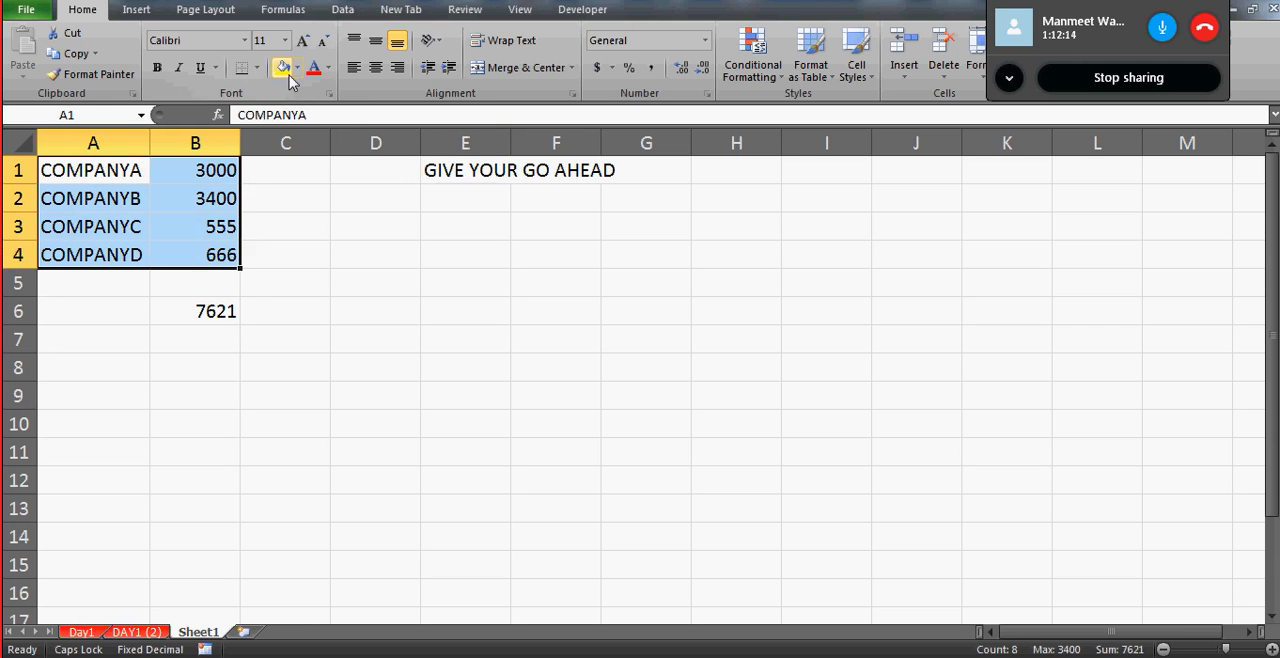
left_click(284, 67)
left_click(220, 312)
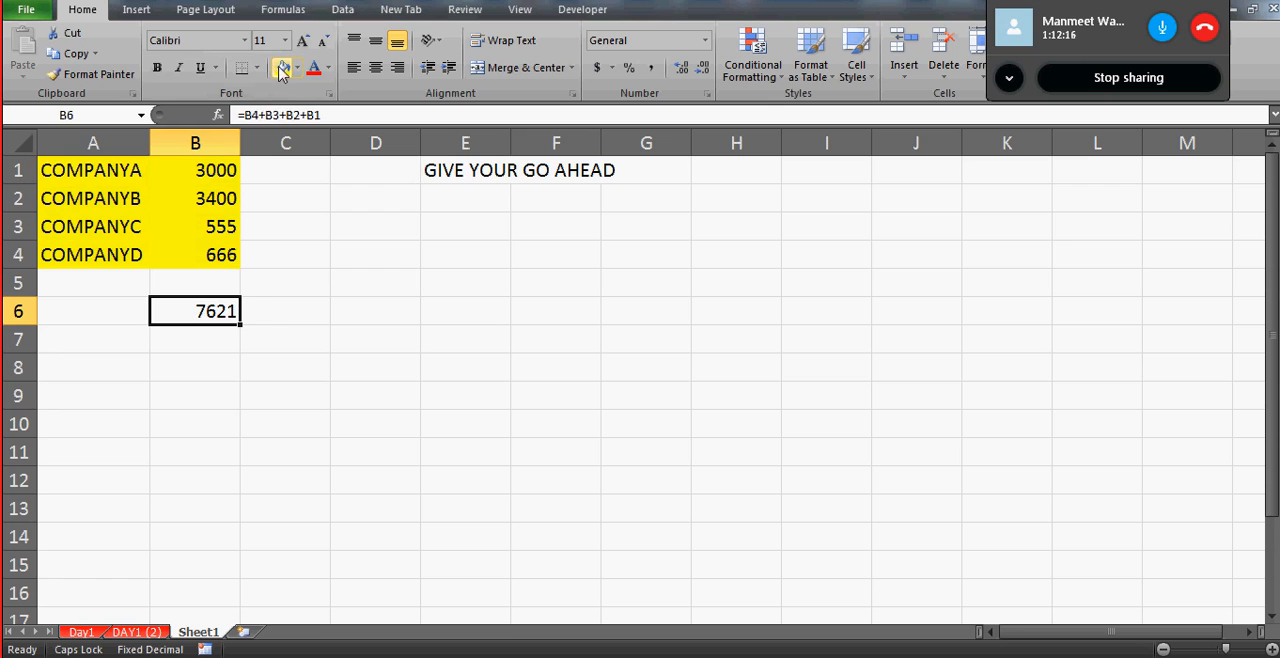
left_click(283, 70)
left_click(336, 299)
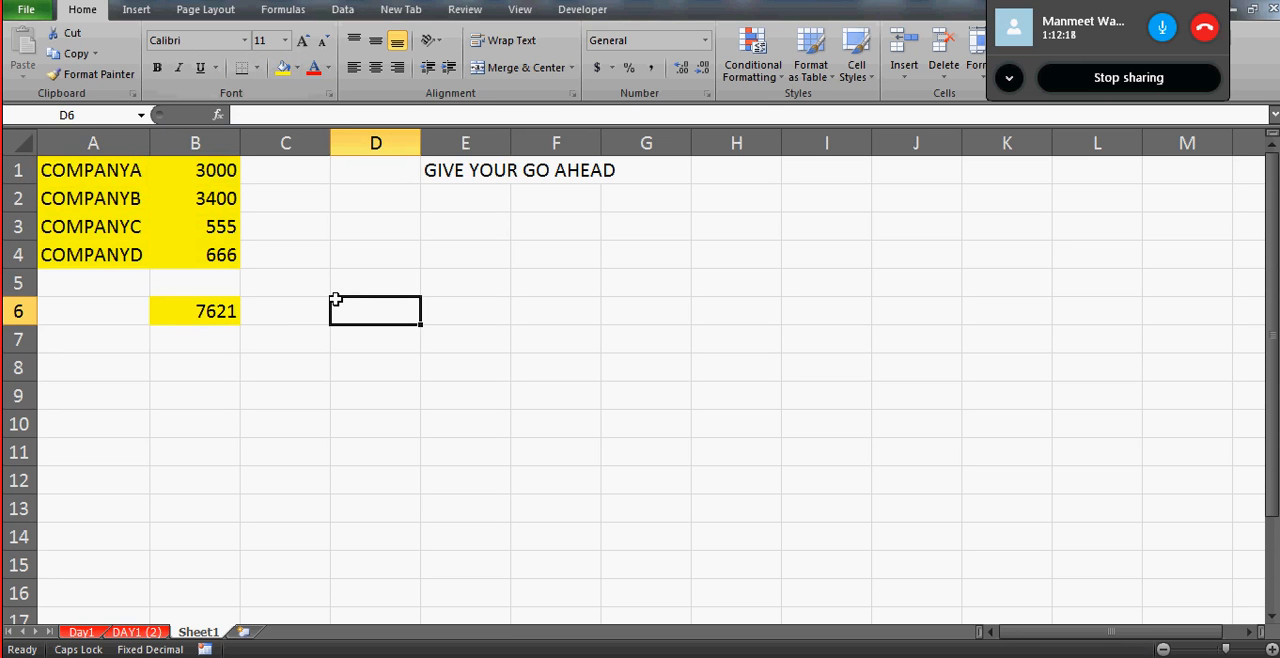
left_click(110, 171)
left_click(397, 250)
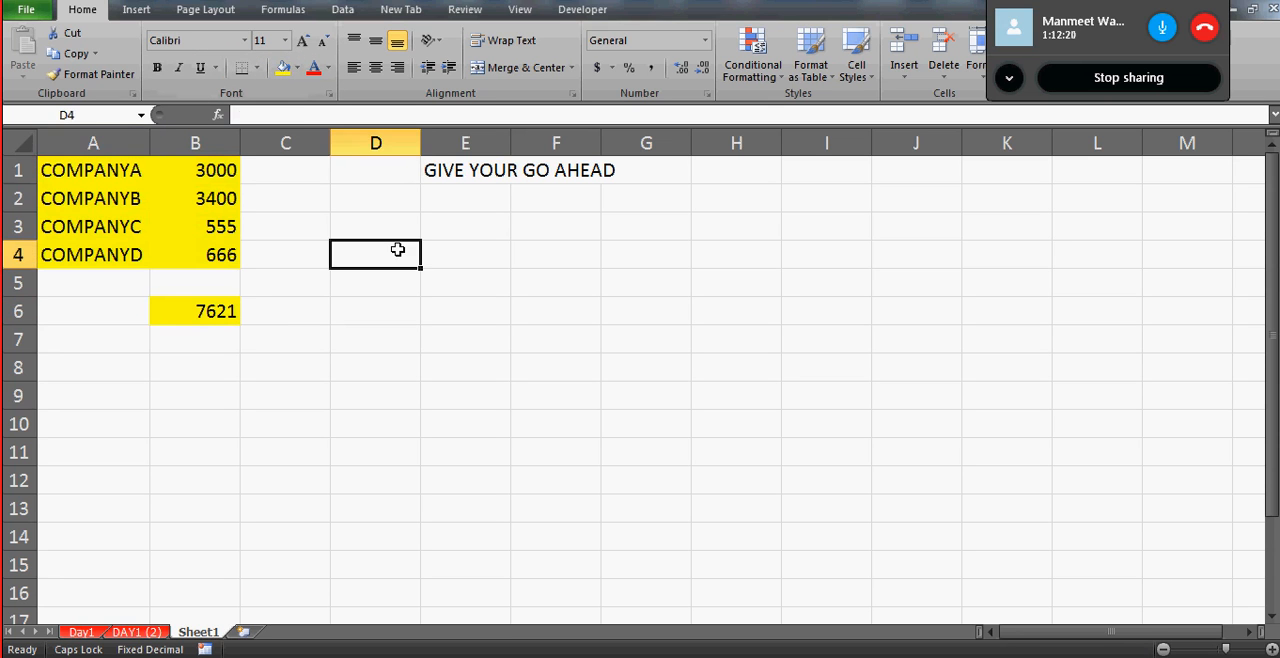
left_click(394, 143)
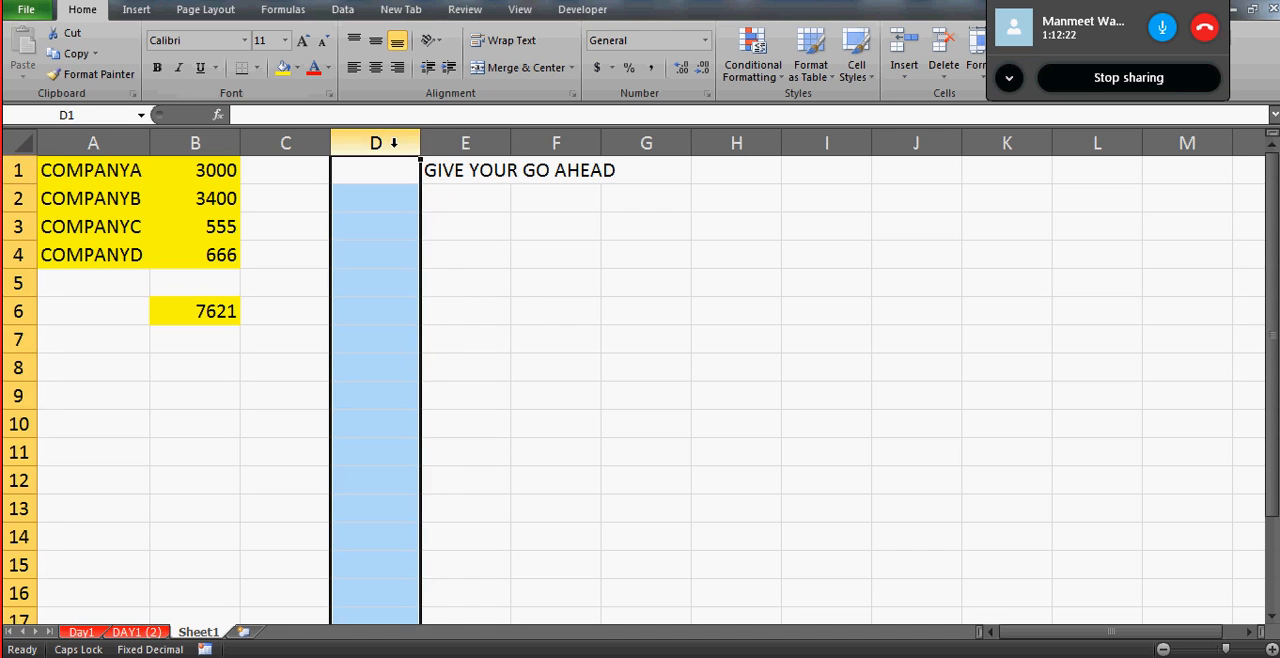
left_click_drag(394, 143, 1228, 143)
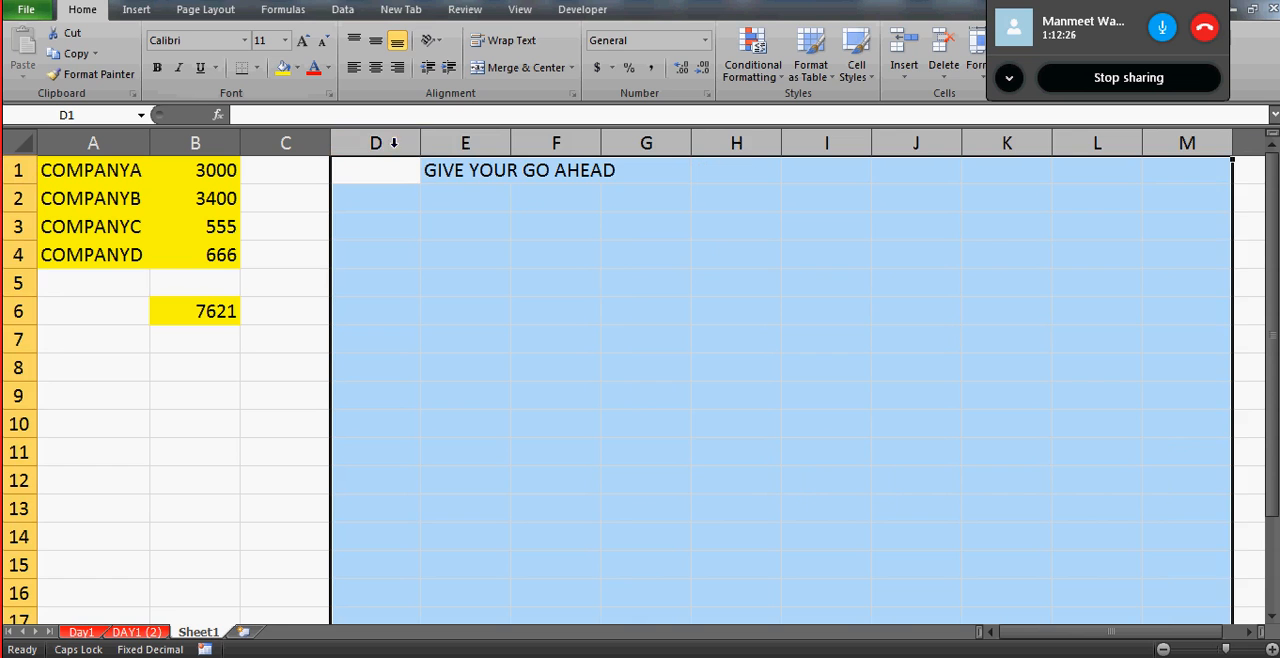
left_click(400, 176)
key("Down")
key("Down")
key("Down")
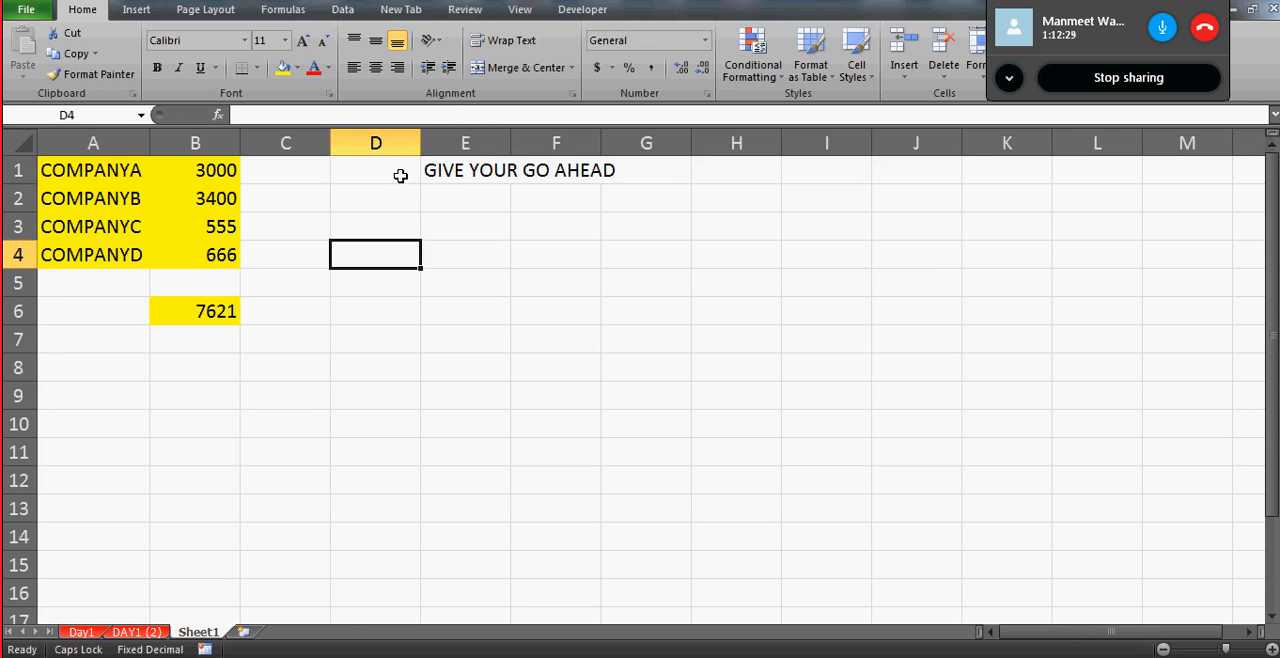
key("Right")
key("Right")
key("Left")
key("Left")
key("Left")
key("Left")
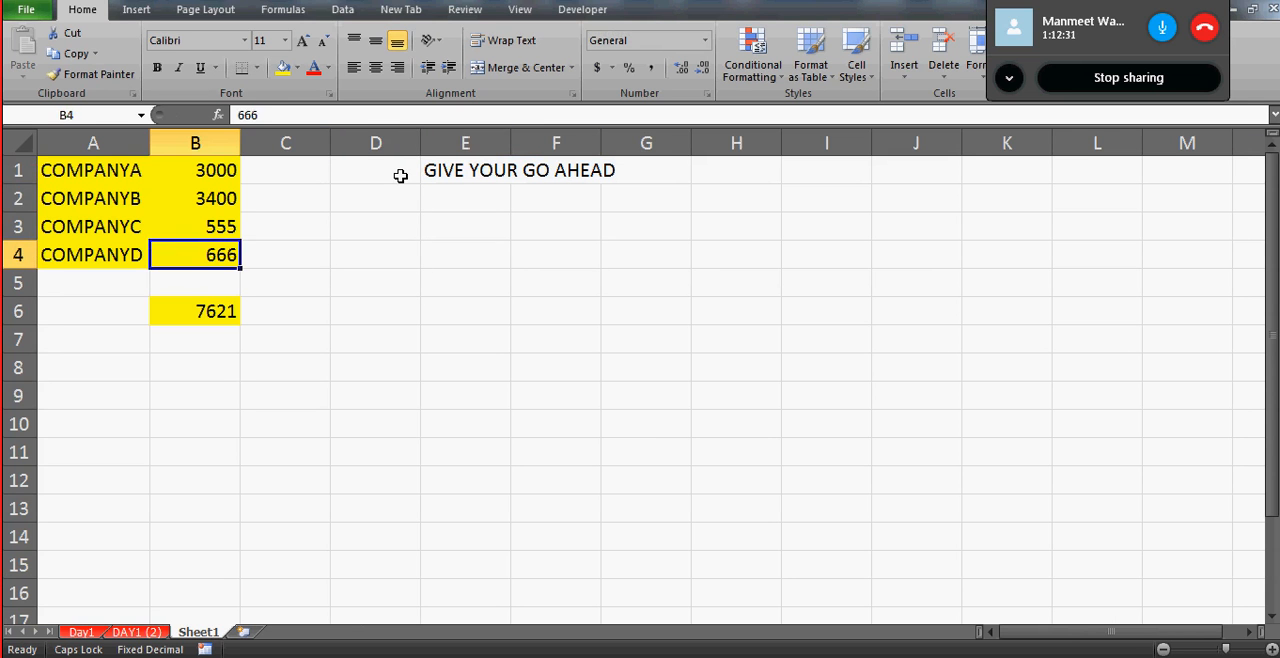
key("Up")
key("Up")
key("Up")
key("shift+Down")
key("shift+Down")
key("shift+Down")
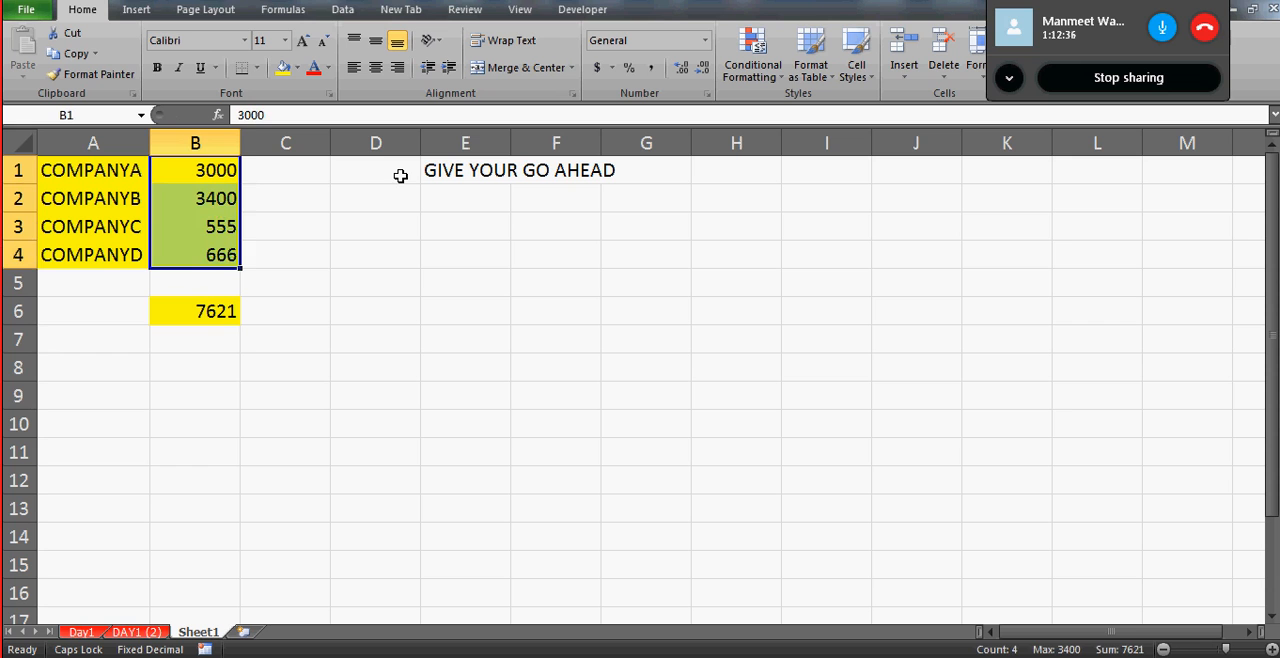
left_click(400, 176)
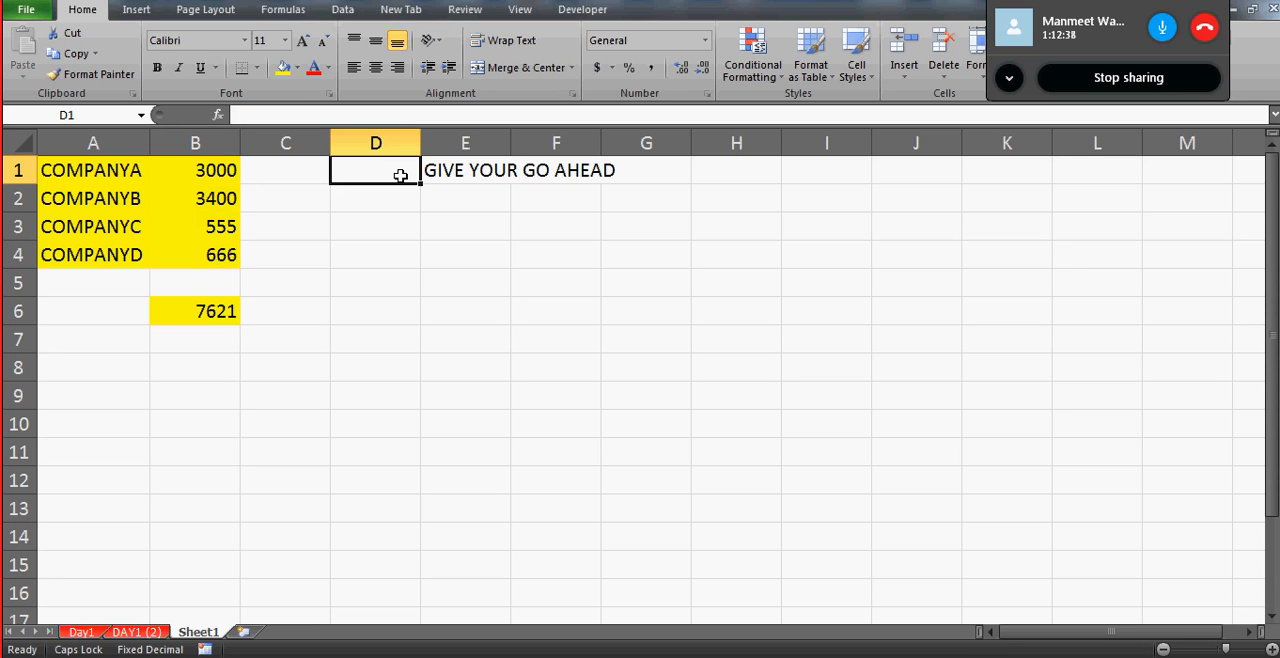
- Select the entire worksheet, and repeat the selection from A1 by extending it from the company table to all cells
left_click(21, 143)
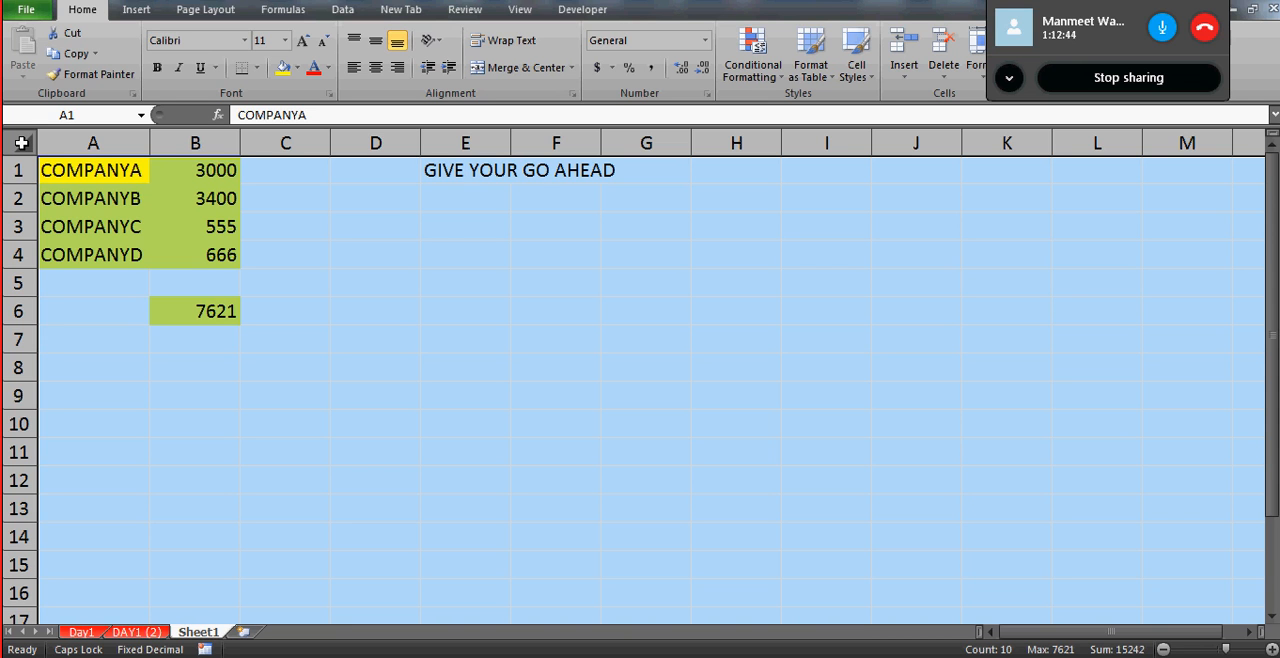
left_click(97, 175)
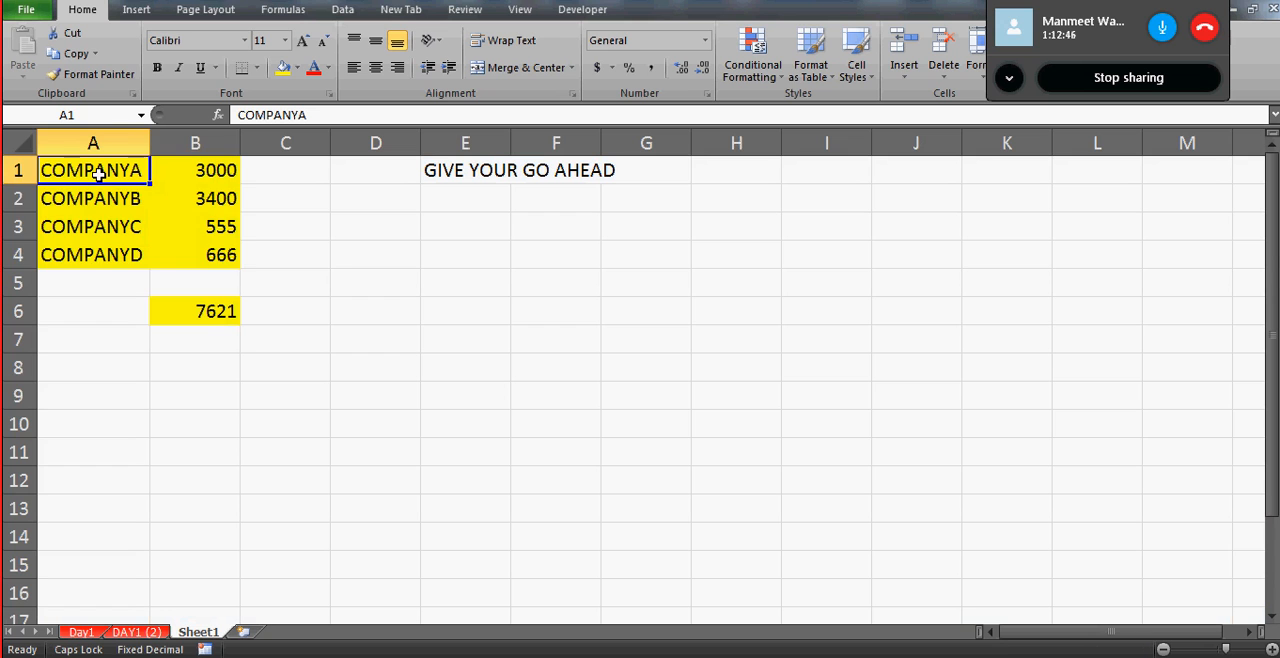
key("ctrl+a")
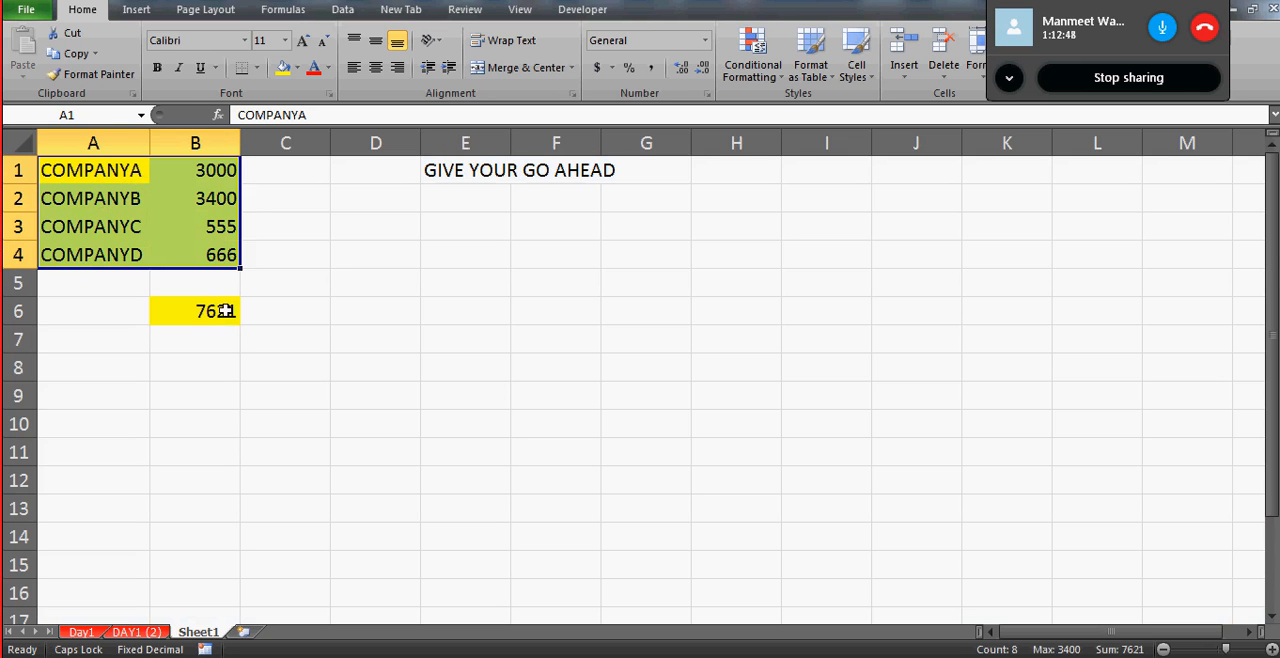
key("ctrl+a")
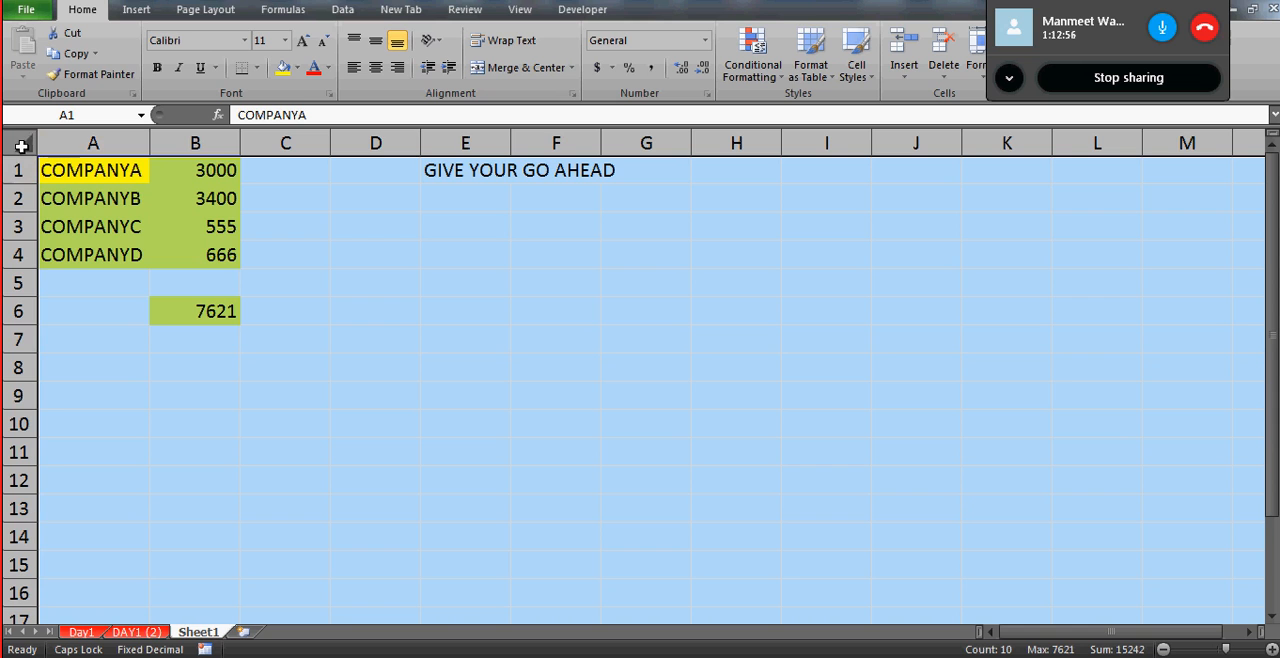
left_click(166, 245)
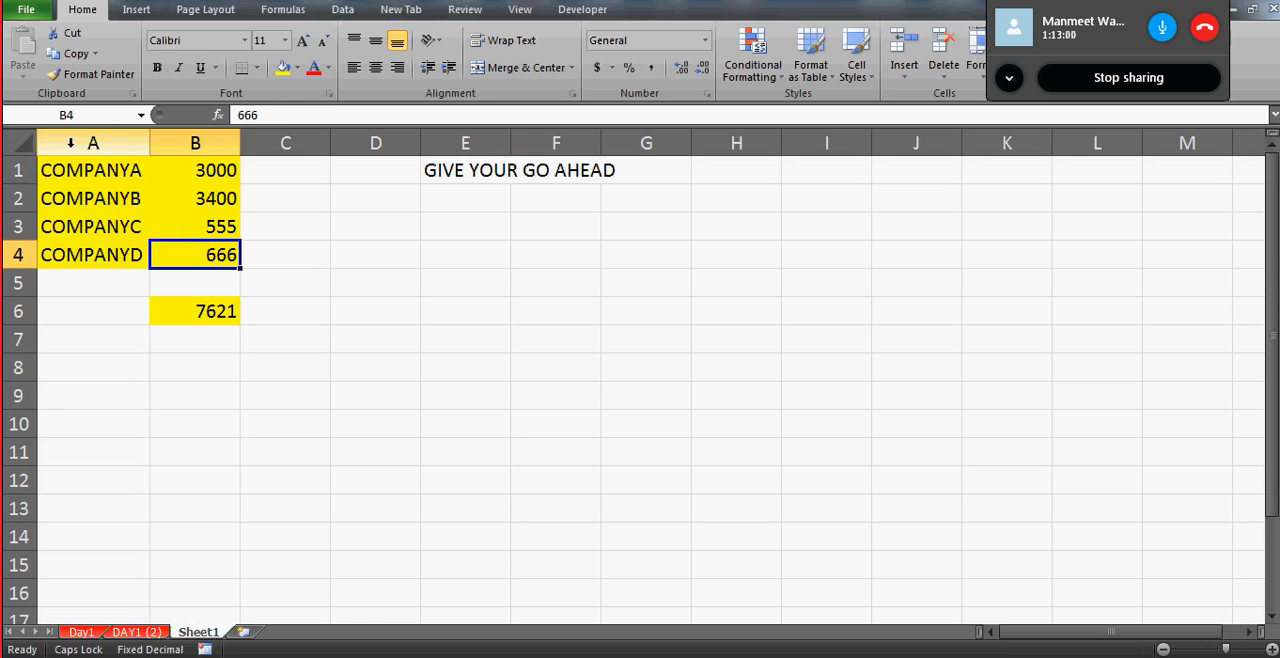
- Select the entire worksheet and turn off the Locked protection option for all its cells
left_click(22, 145)
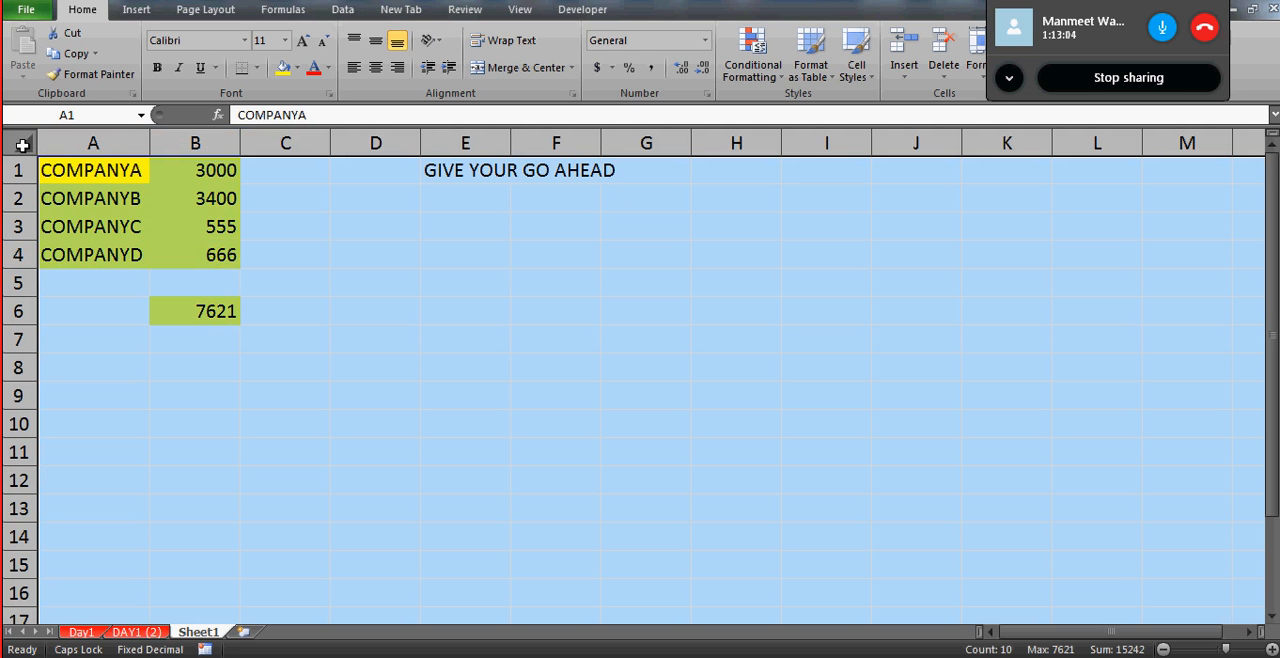
right_click(22, 145)
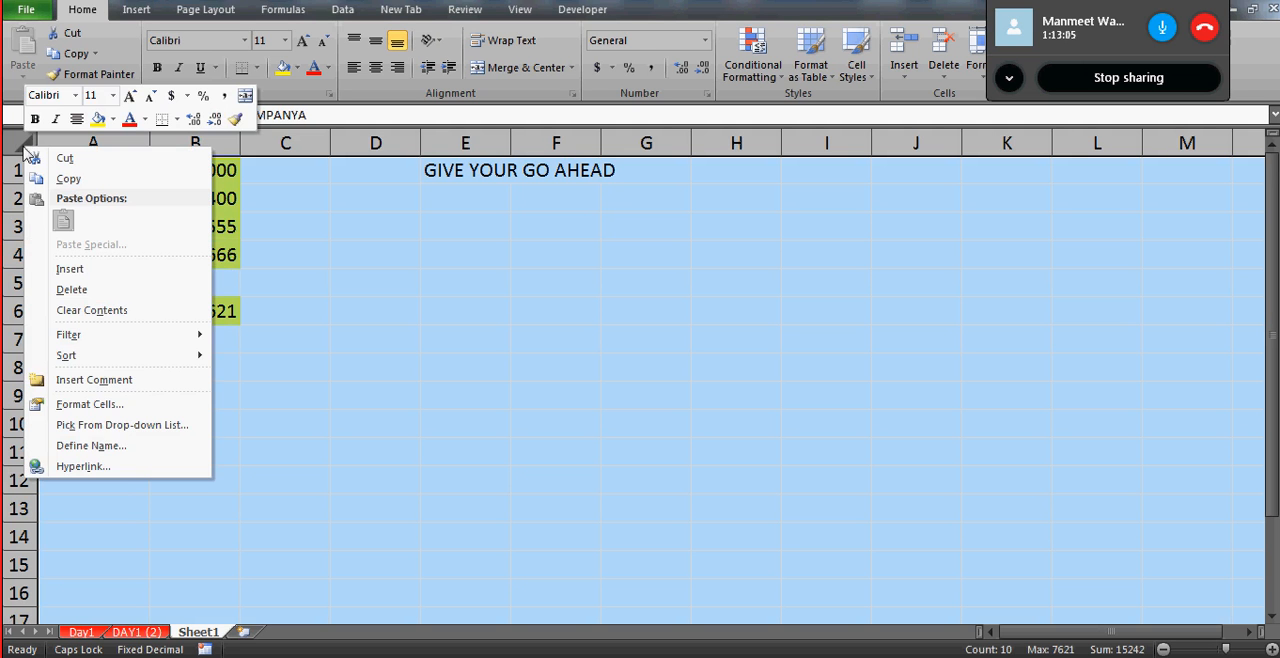
left_click(91, 406)
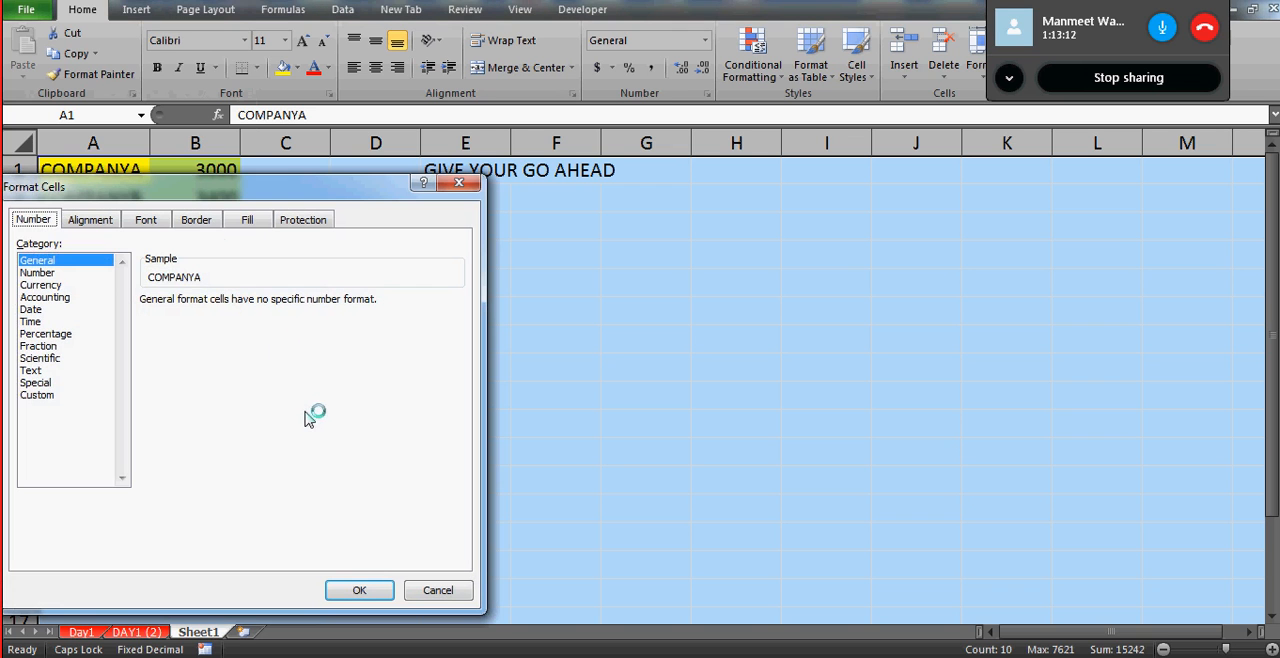
left_click(312, 220)
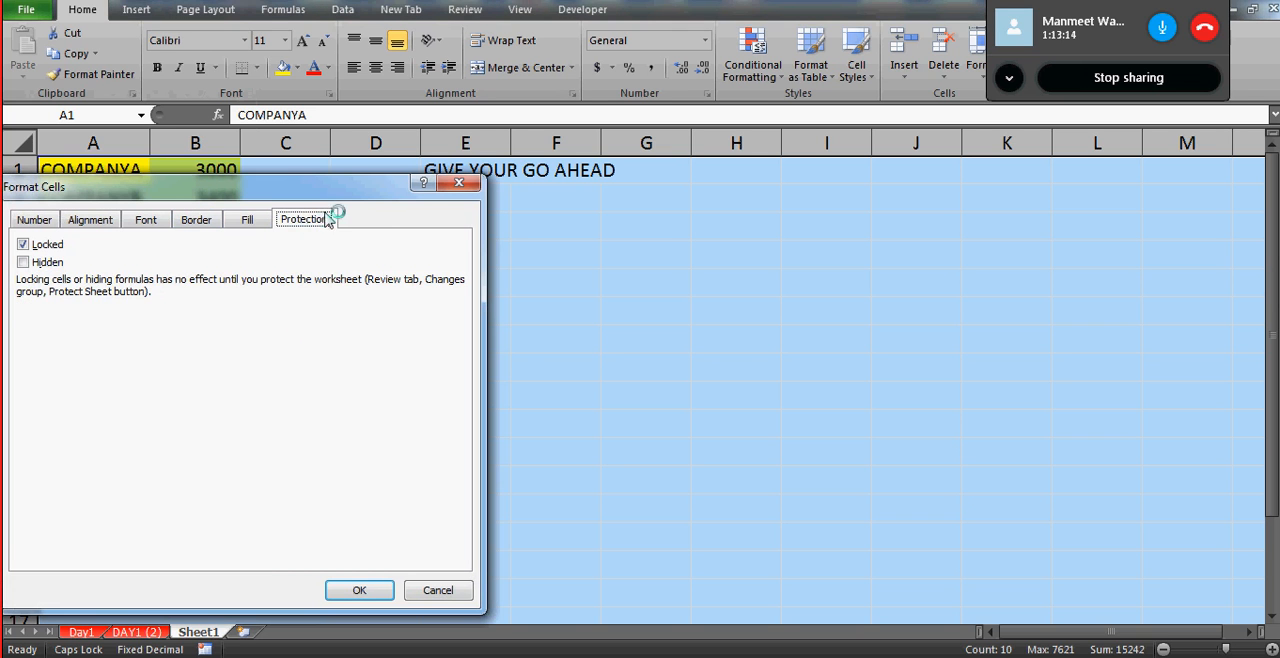
left_click(21, 248)
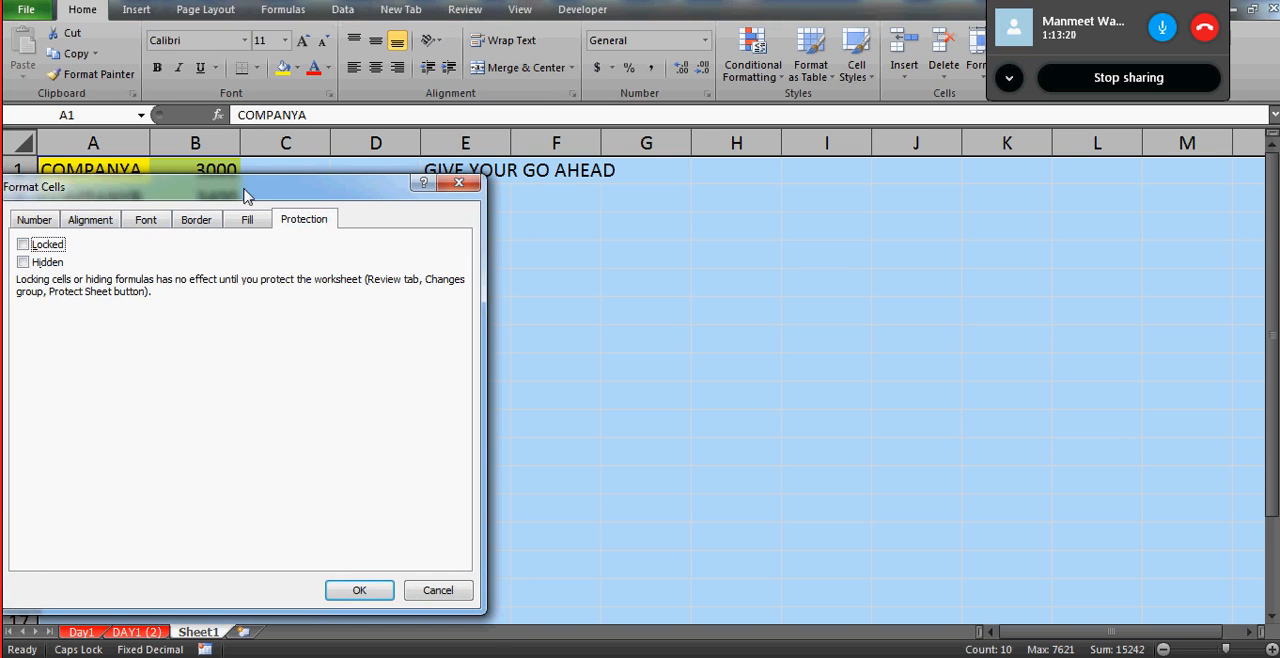
left_click_drag(247, 195, 736, 159)
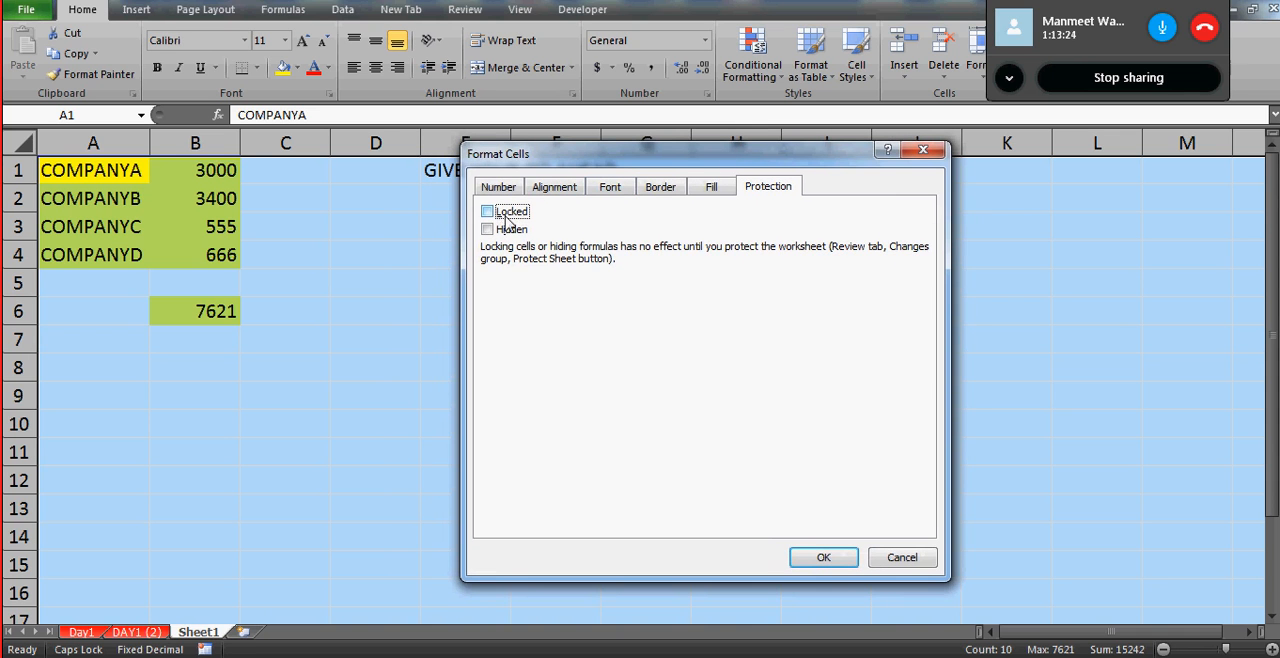
left_click(821, 557)
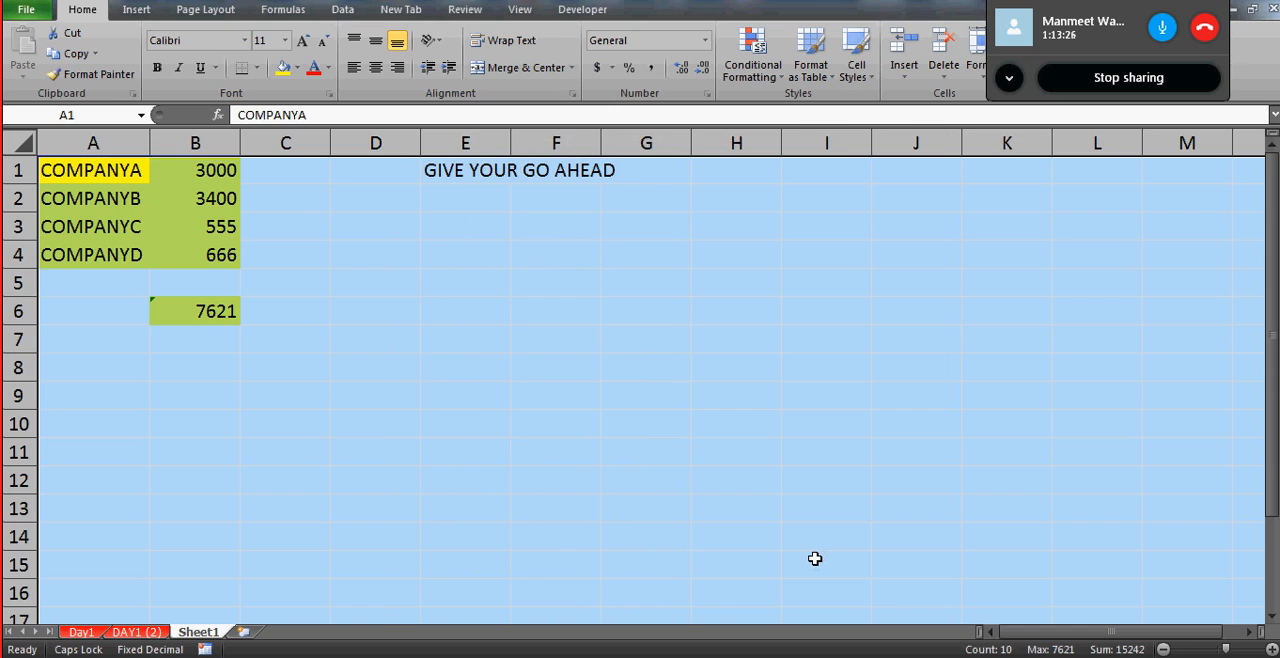
- Check the Locked option in the protection settings of empty cell F5
left_click(568, 348)
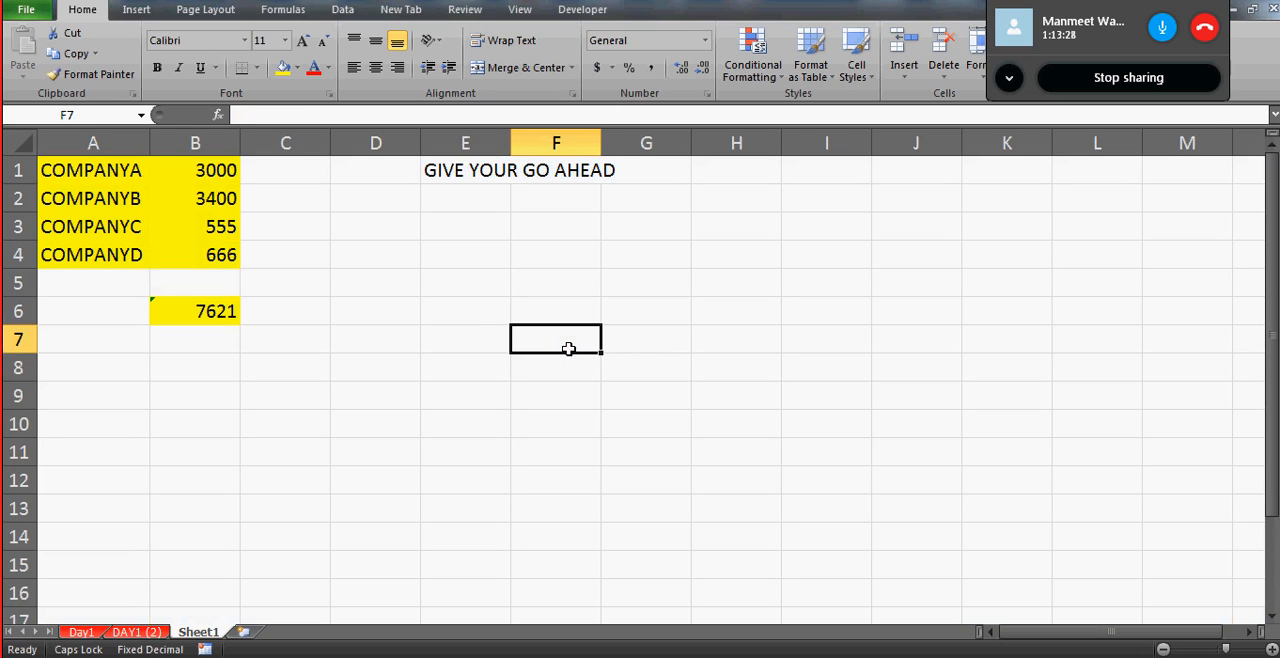
left_click(502, 262)
key("Down")
key("Down")
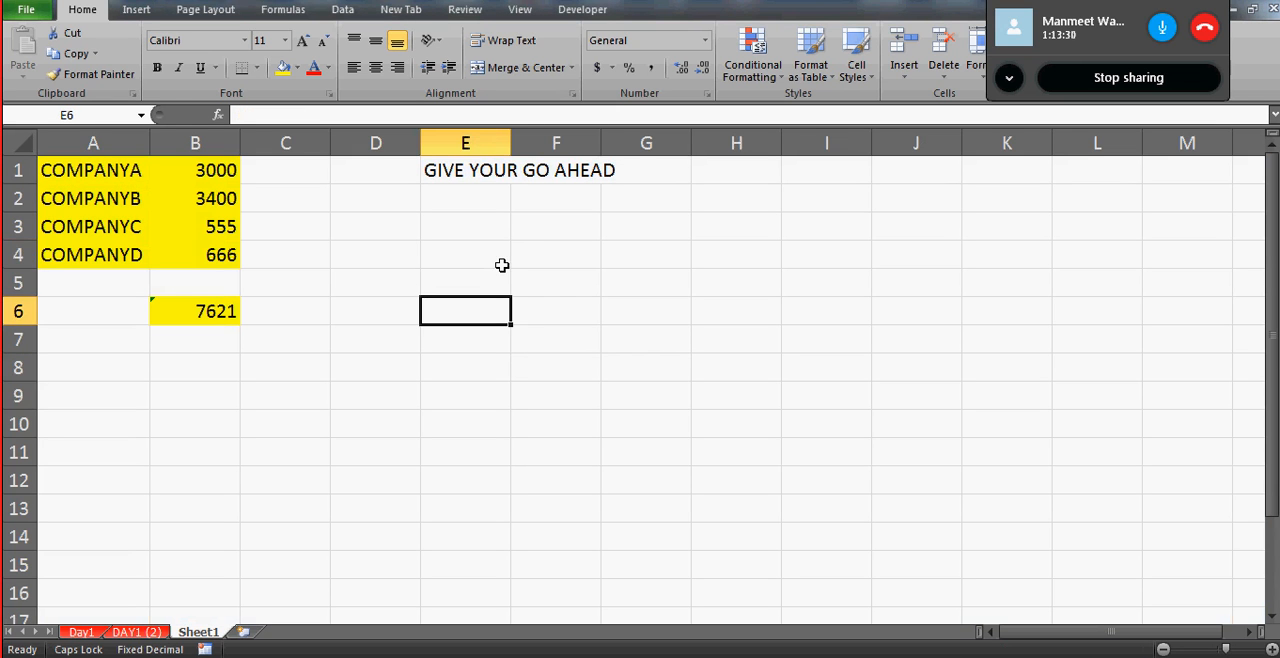
left_click(551, 291)
right_click(550, 290)
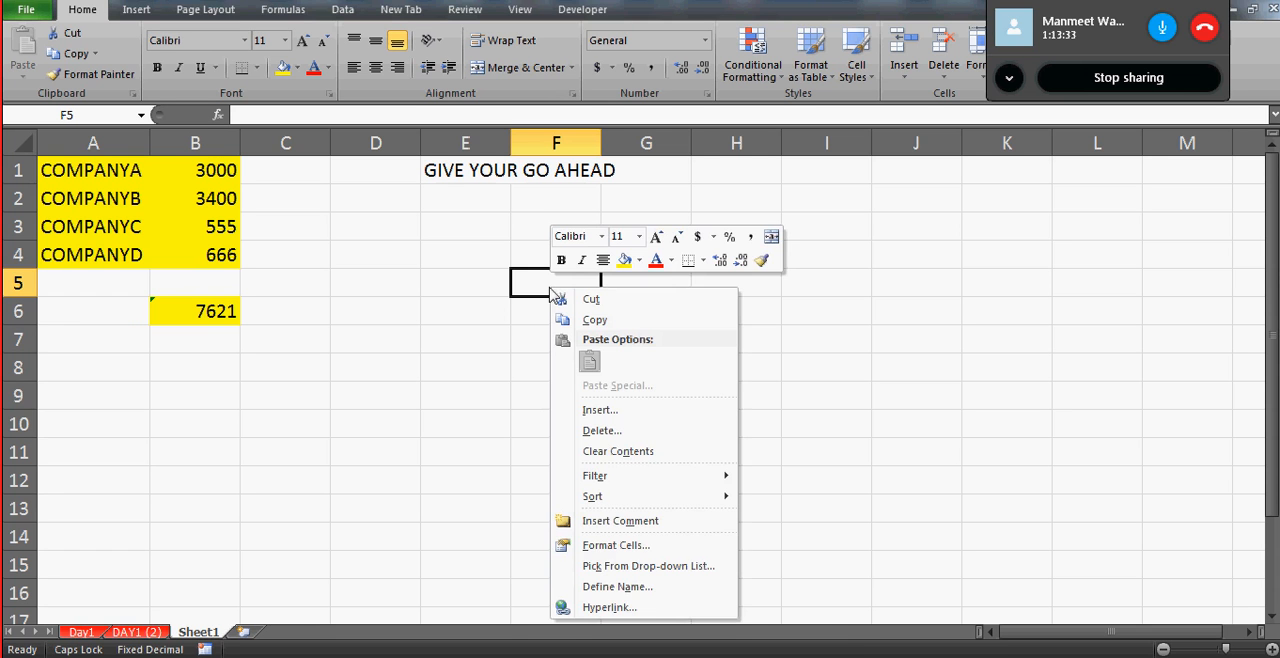
left_click(612, 545)
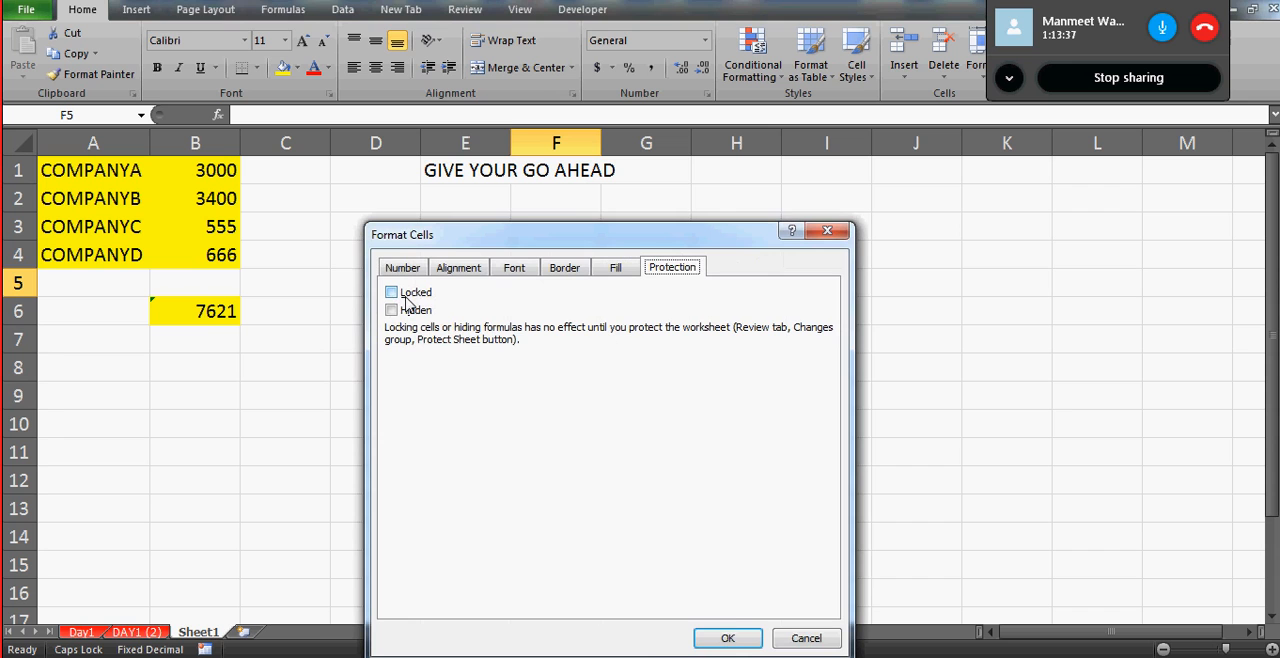
left_click(789, 639)
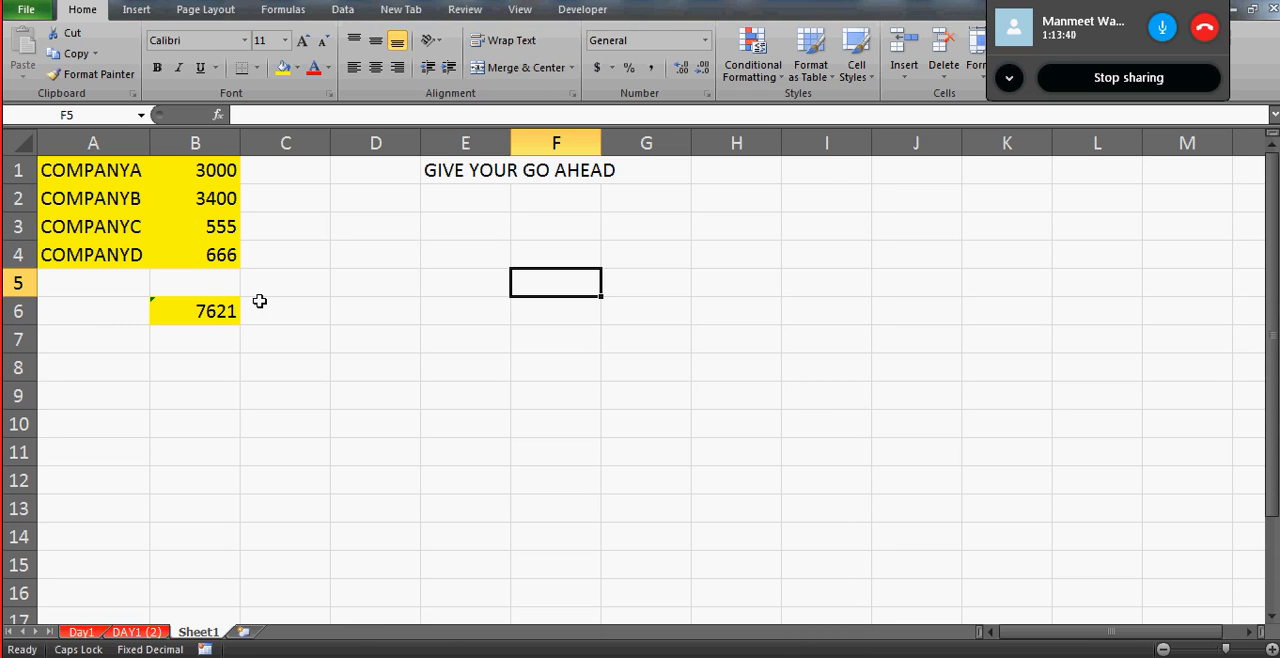
left_click(85, 170)
key("shift+Right")
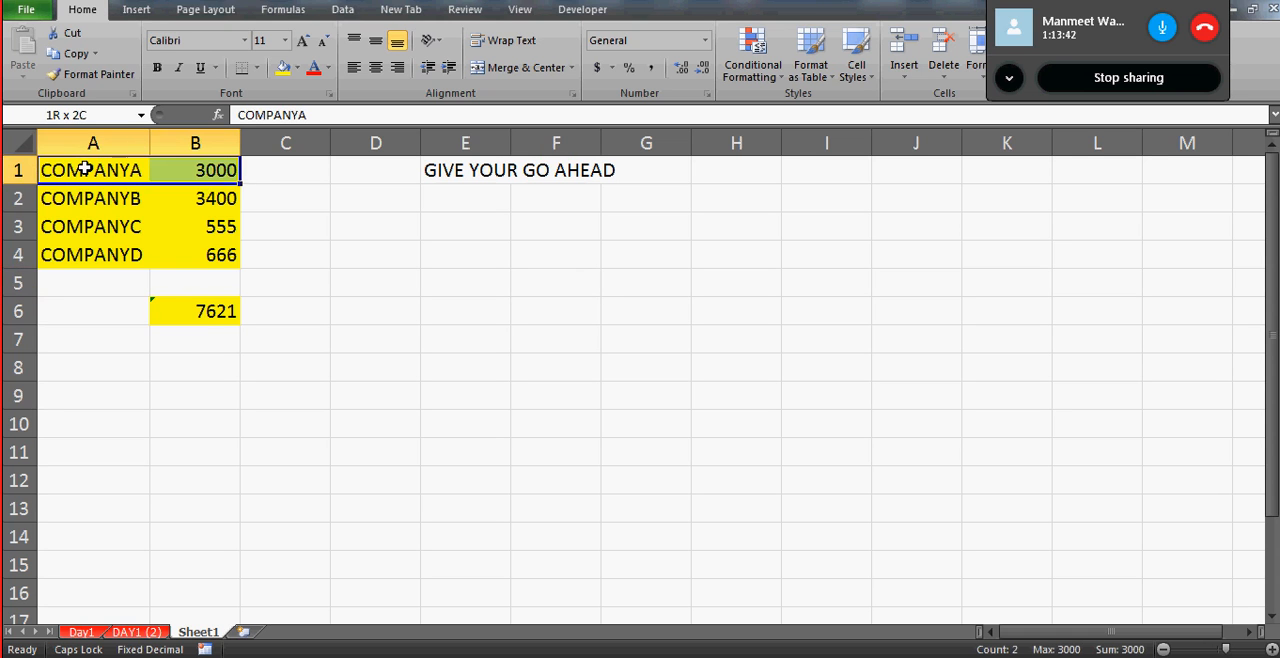
key("shift+Down")
key("shift+Down")
key("shift+Down")
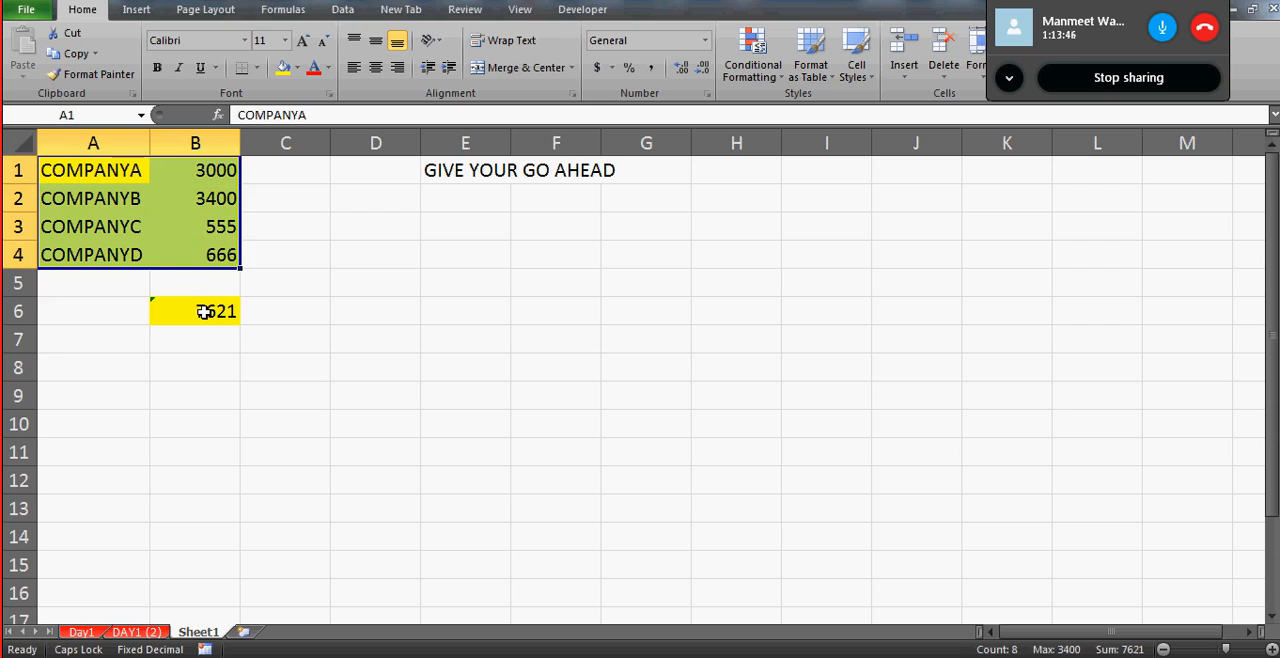
key("shift+Down")
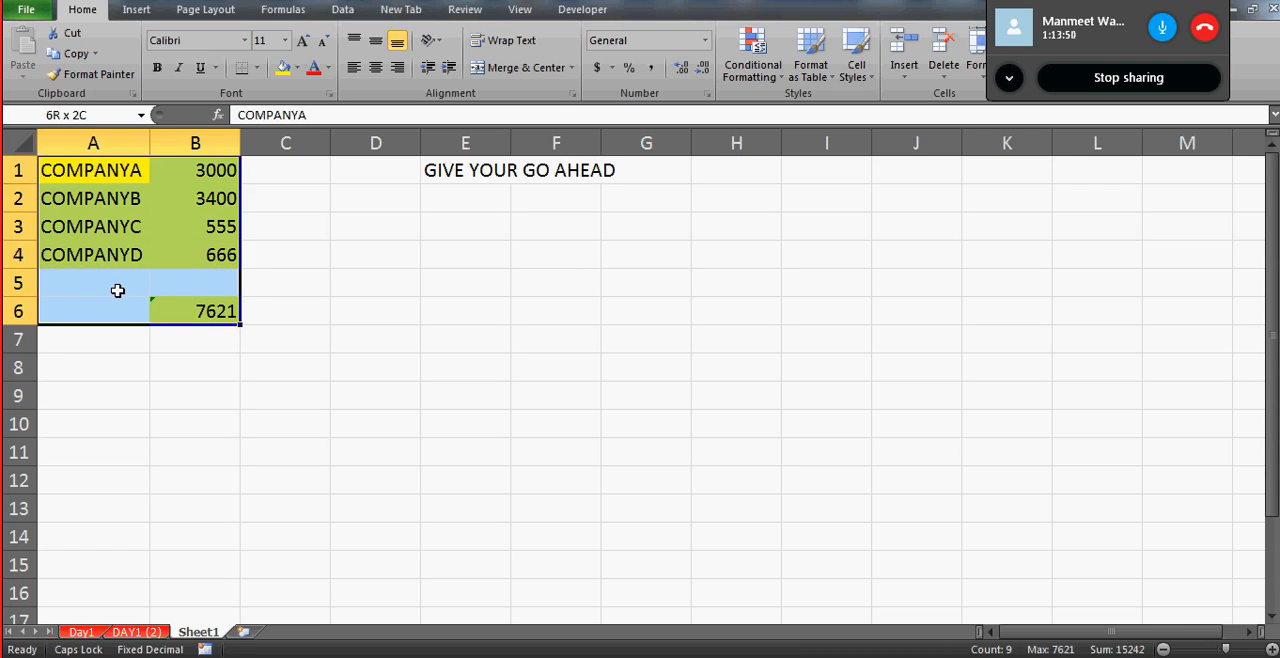
- Select the company table A1:B4 together with the total in B6 and turn on the Locked protection option for these cells
left_click(103, 167)
key("shift+Right")
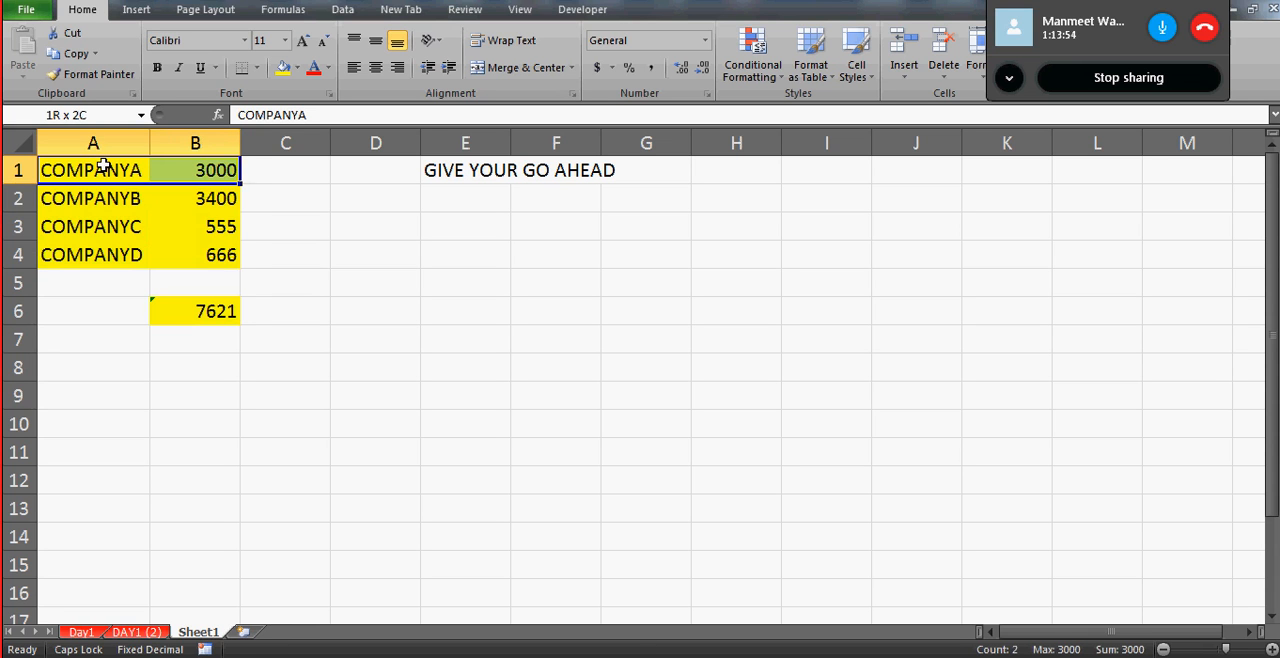
key("shift+Down")
key("shift+Down")
key("shift+Down")
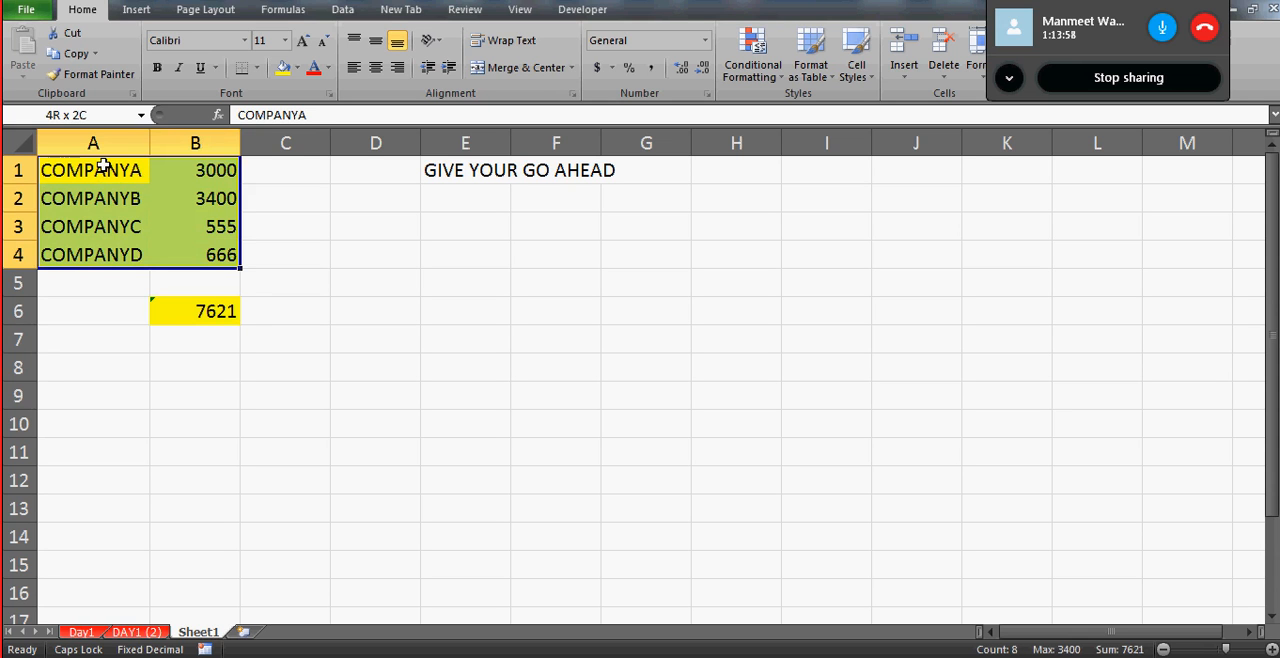
left_click(210, 311, "ctrl")
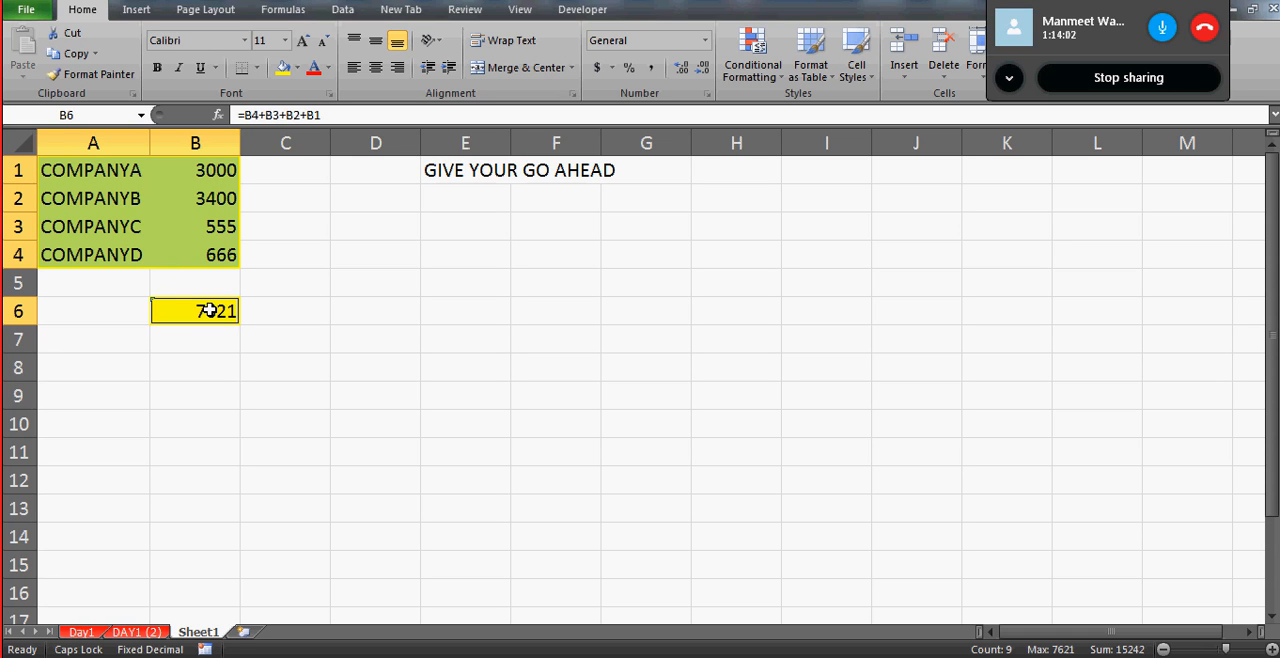
right_click(104, 199)
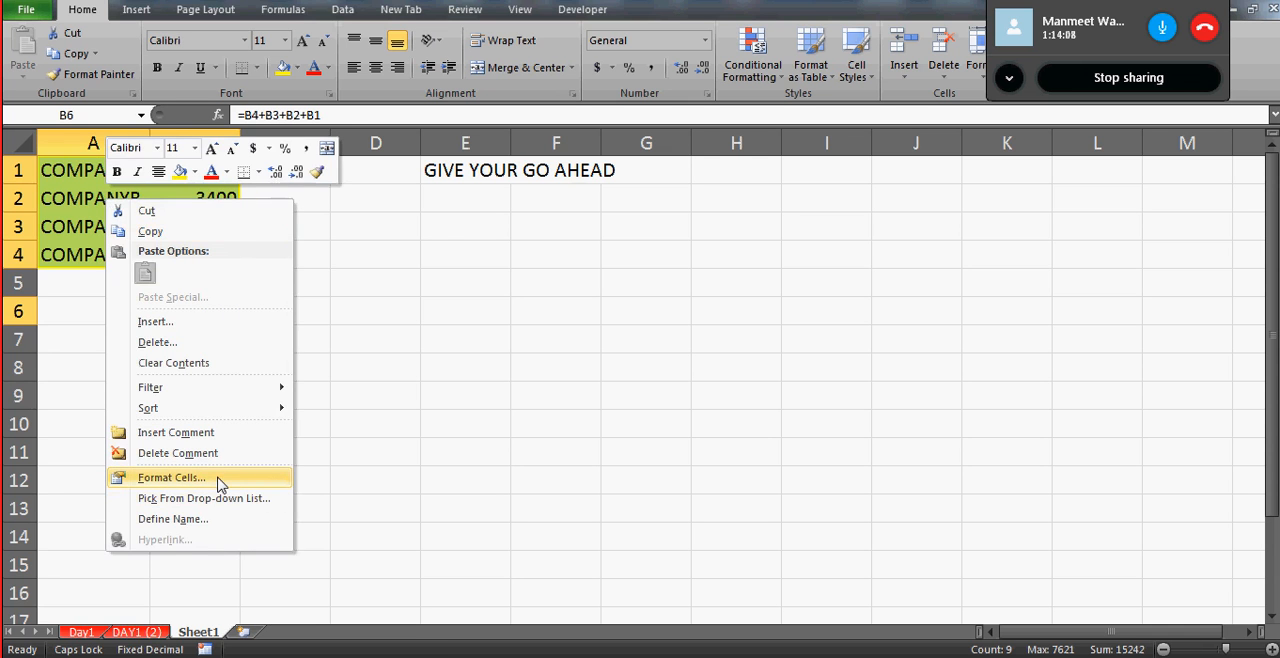
left_click(170, 478)
left_click(35, 295)
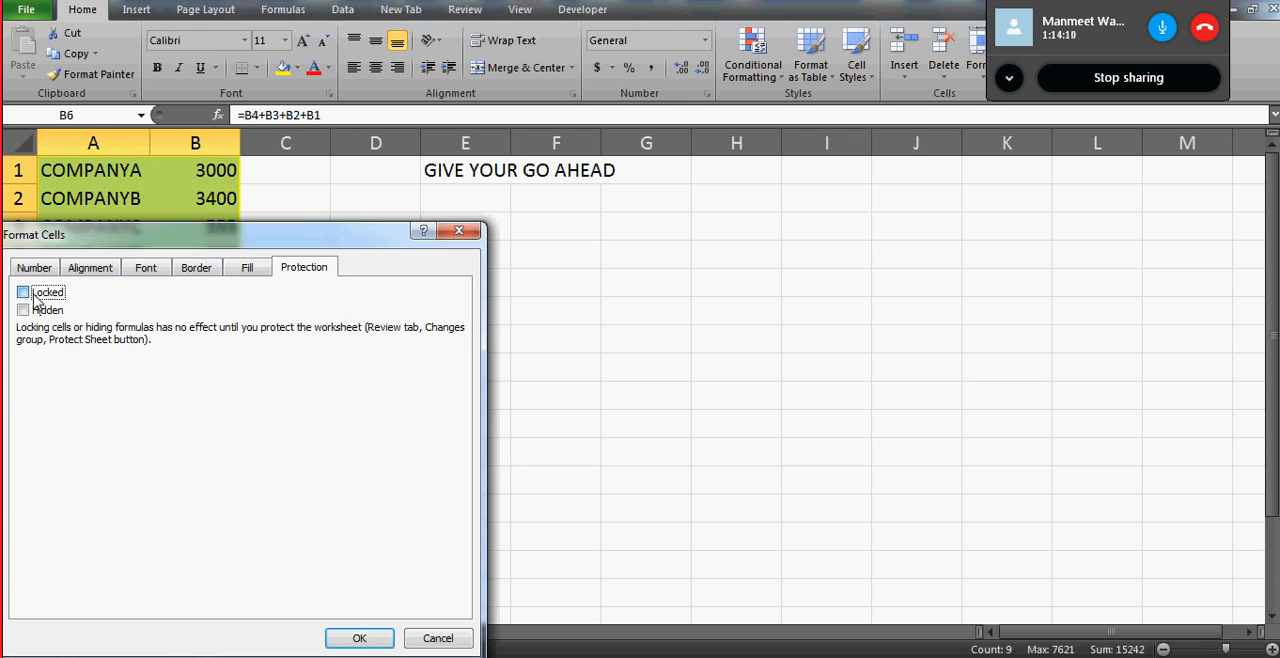
left_click(362, 638)
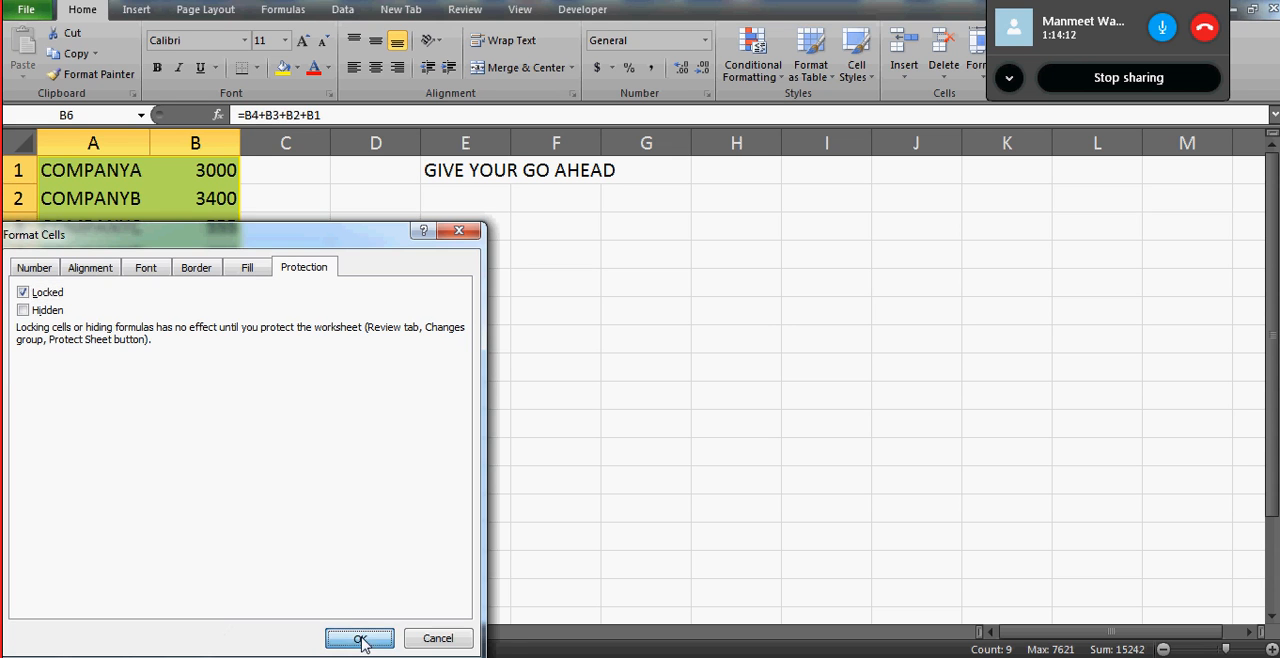
left_click(397, 304)
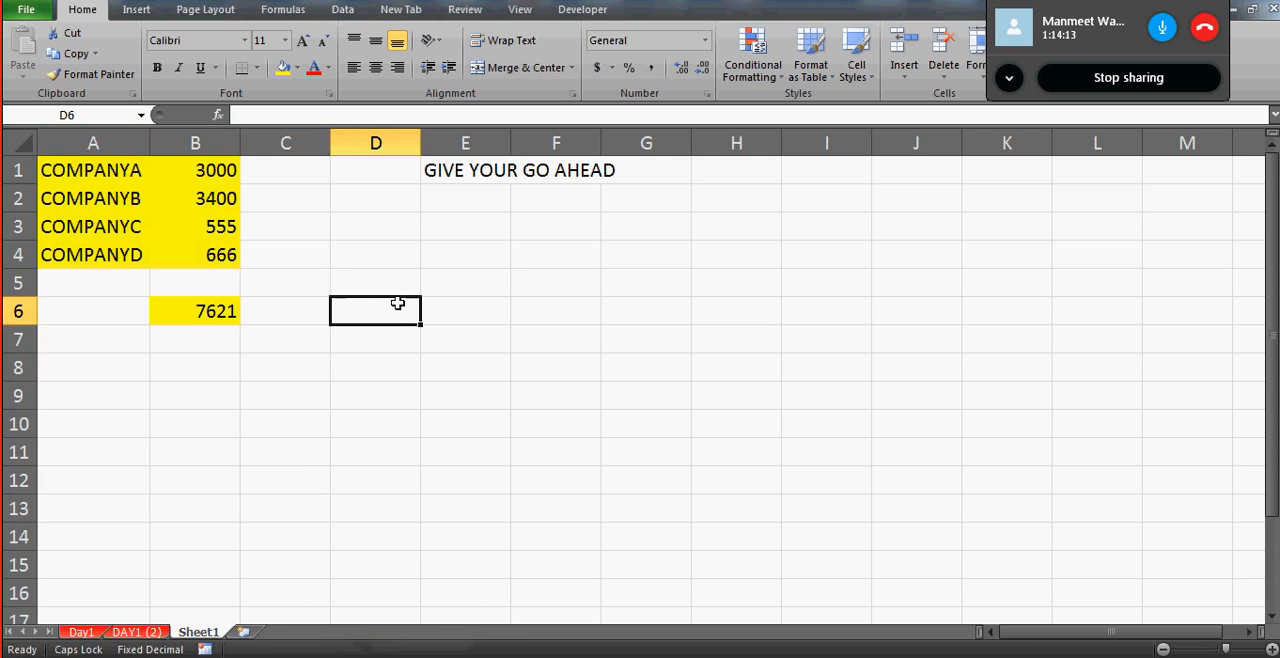
left_click(717, 380)
left_click(570, 305)
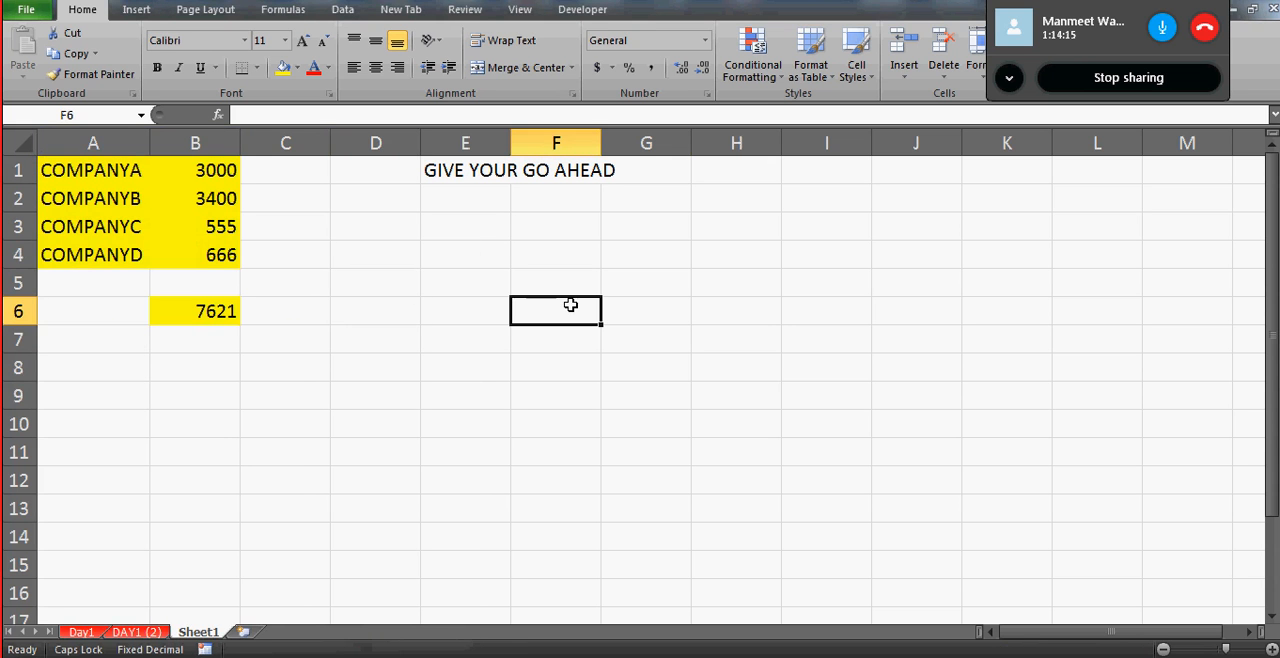
- Check the Locked option in the protection settings of cell B2 and of empty cell G5
left_click(210, 196)
right_click(209, 197)
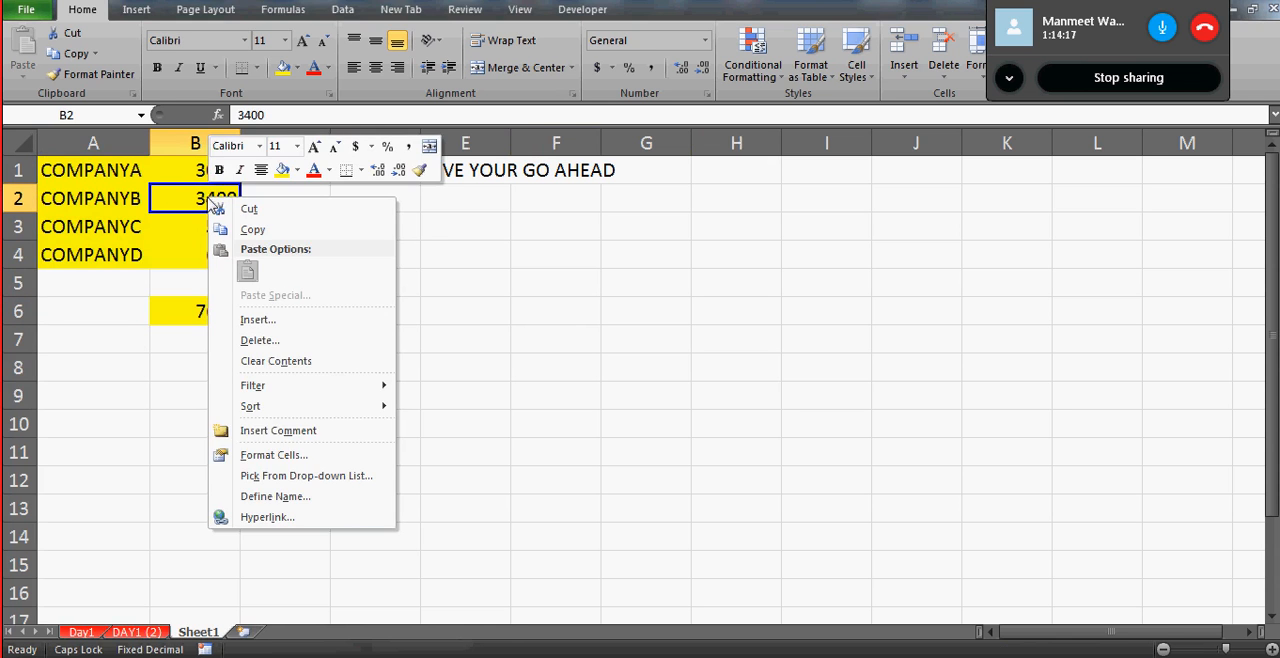
left_click(300, 456)
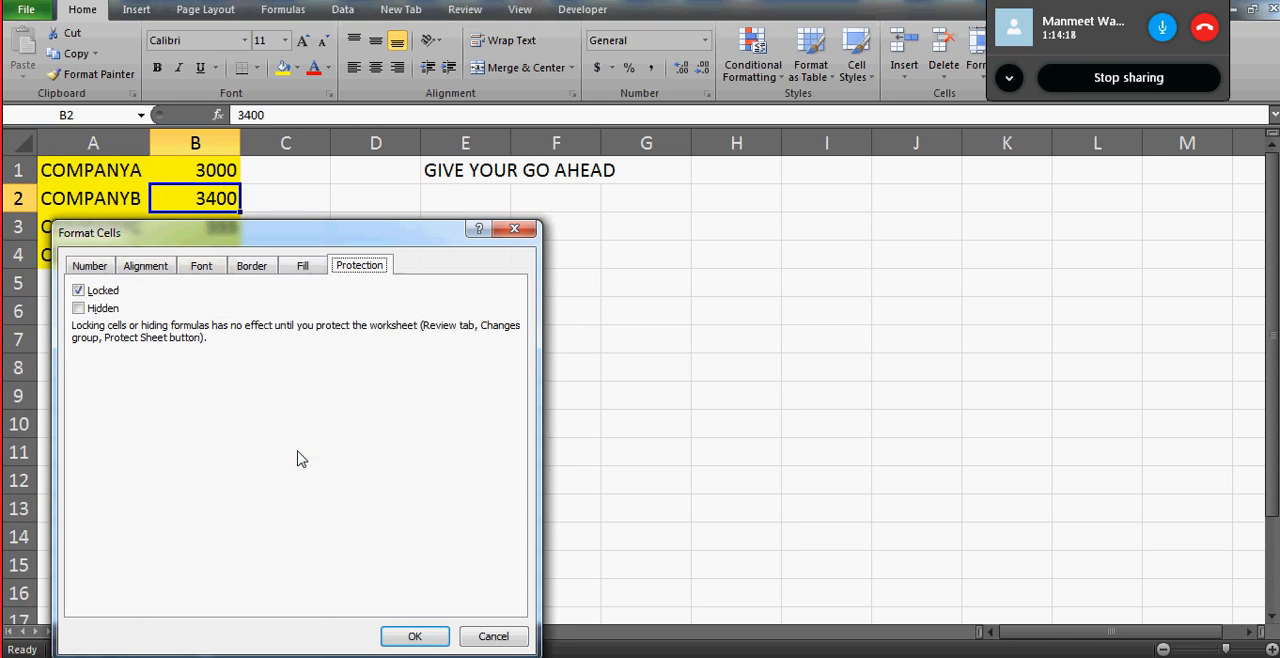
left_click(414, 636)
right_click(619, 290)
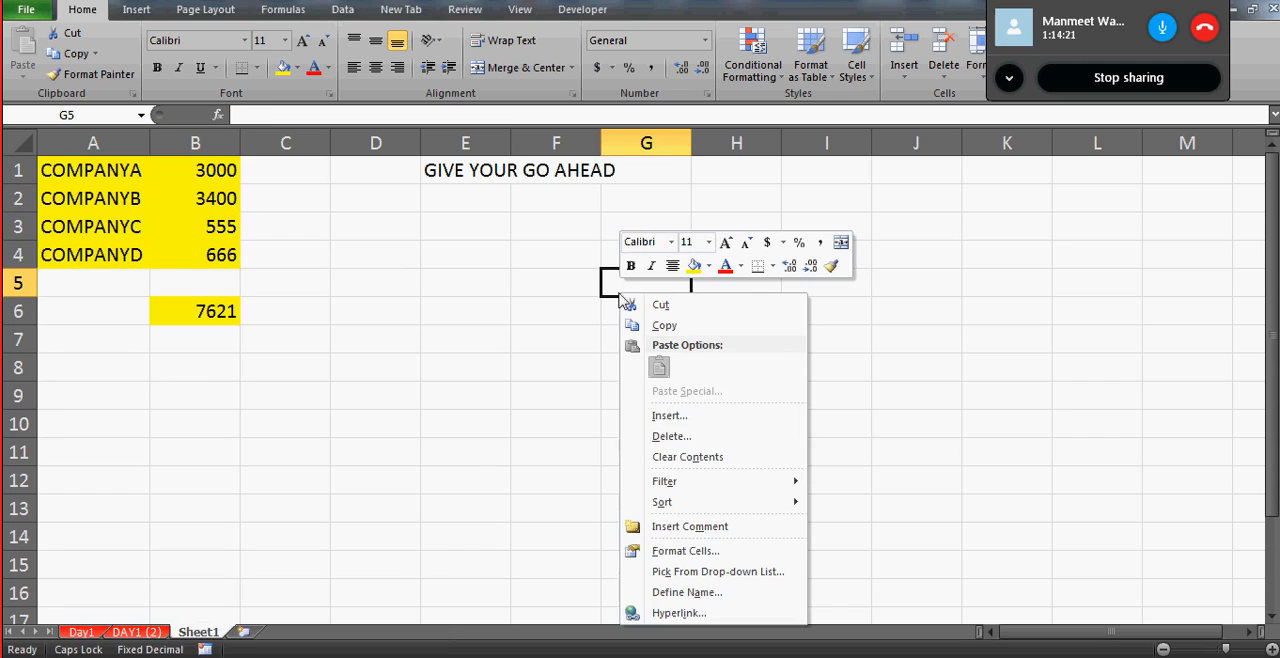
left_click(689, 557)
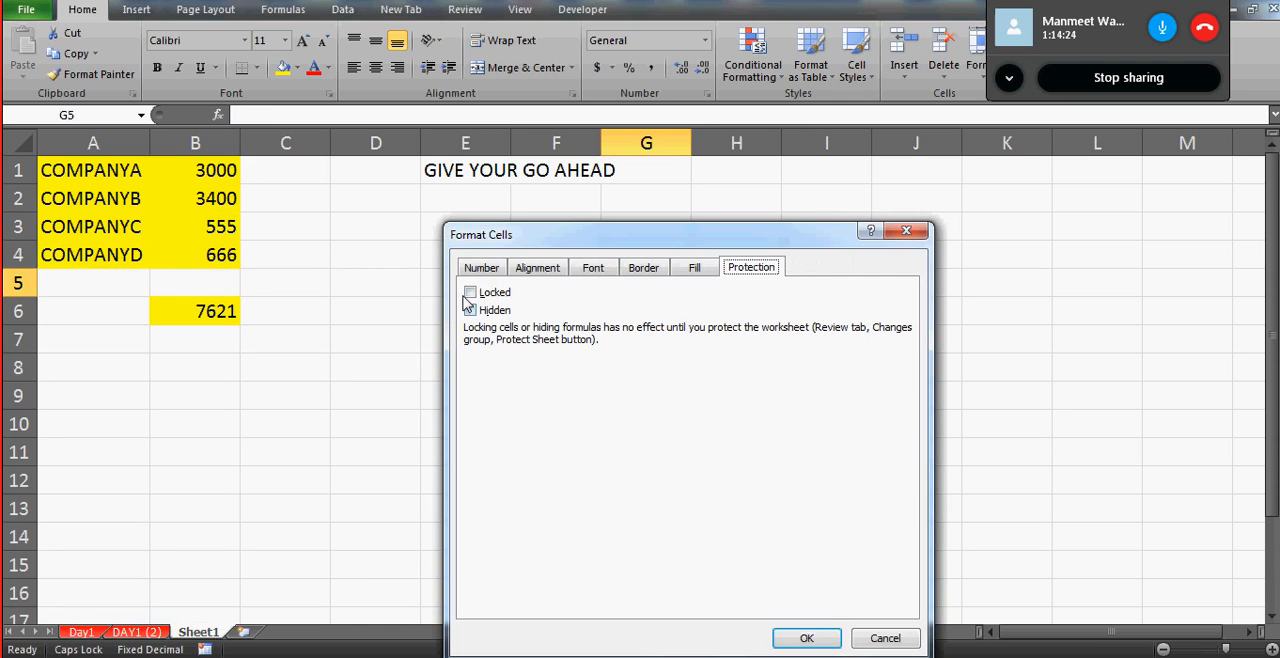
left_click(898, 641)
- Open the Protect Sheet settings for Sheet1 and move the dialog away from the company data
left_click(422, 284)
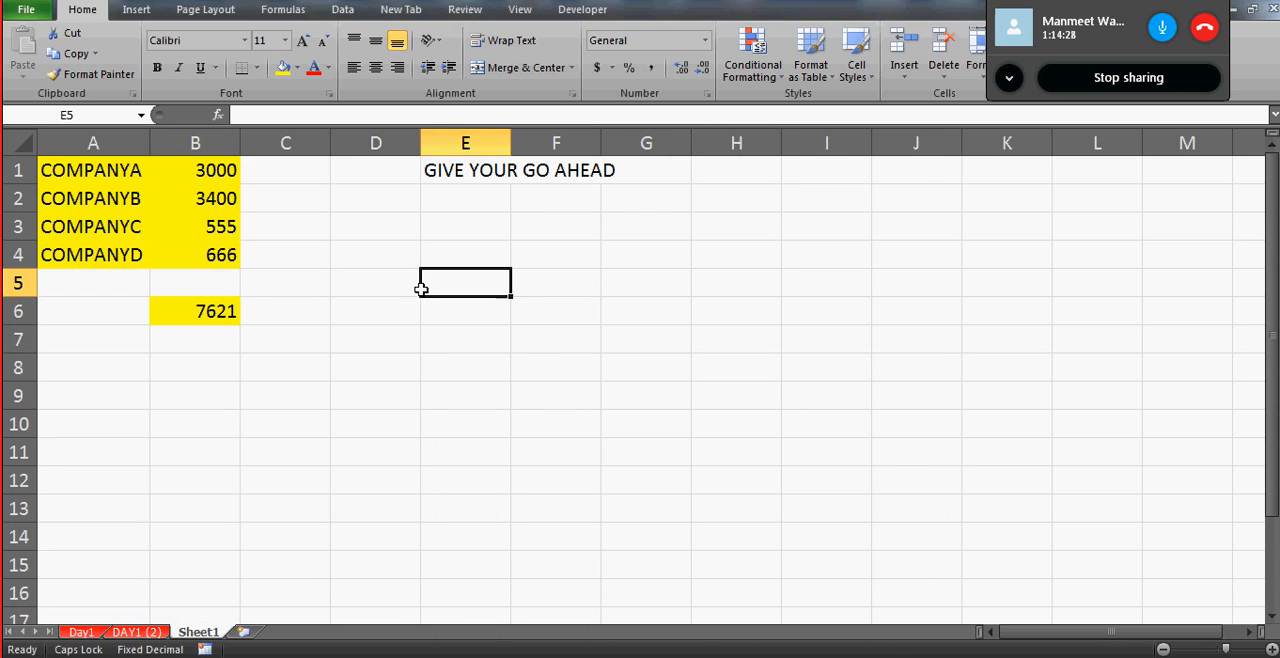
left_click(465, 12)
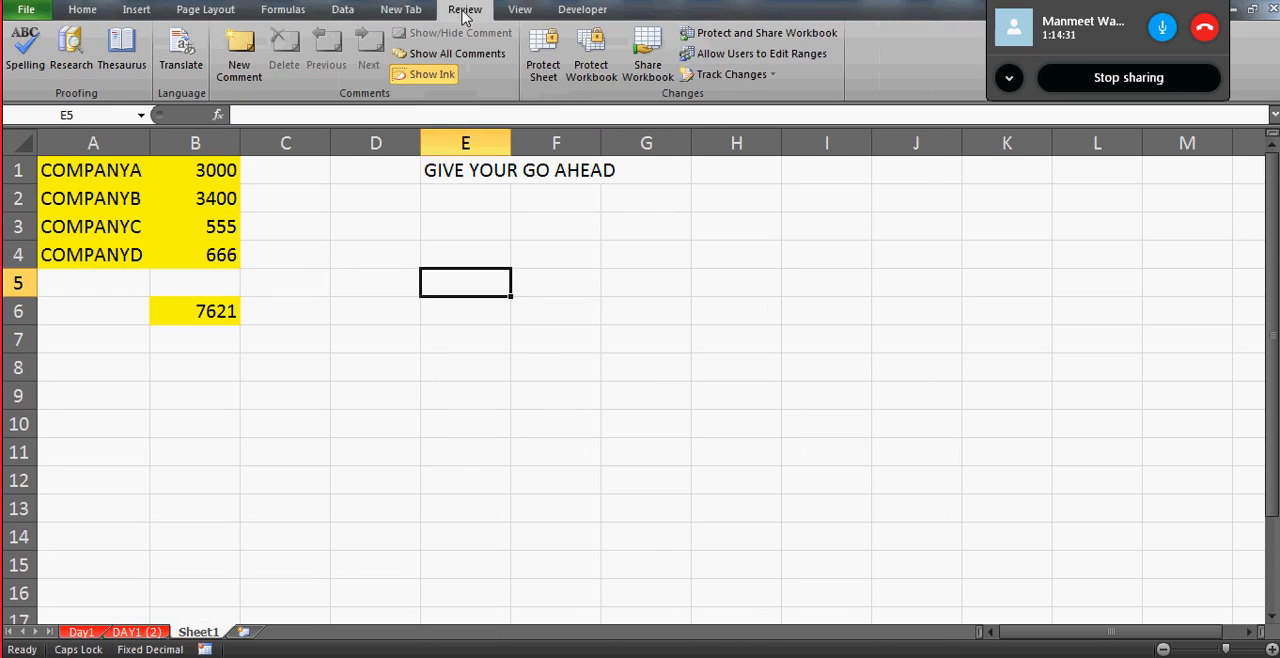
left_click(541, 70)
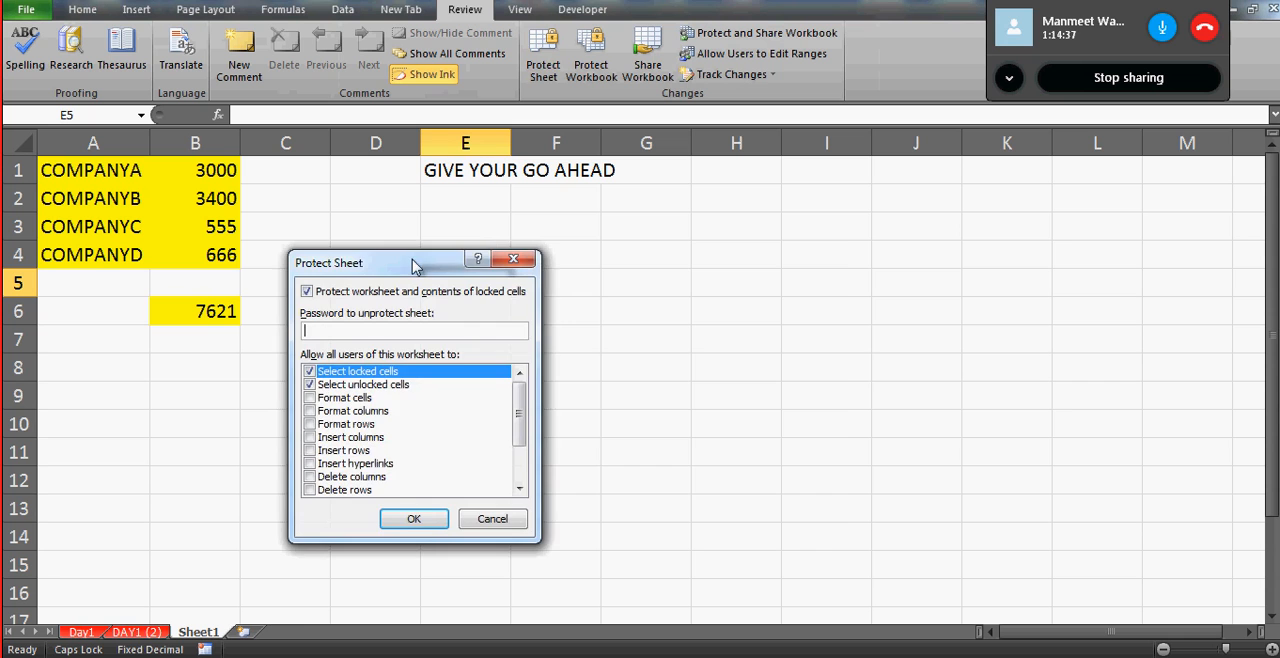
left_click_drag(415, 265, 708, 262)
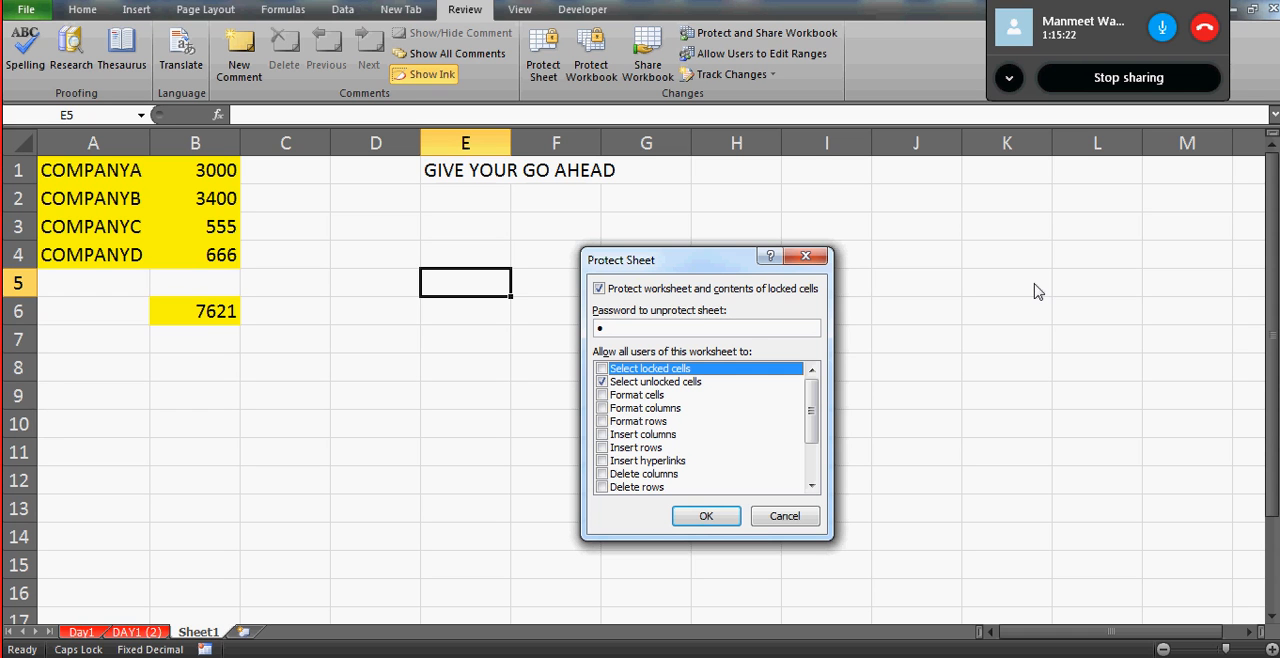
- Protect Sheet1 with only unlocked cells selectable, reentering the sheet password to confirm it
left_click(707, 517)
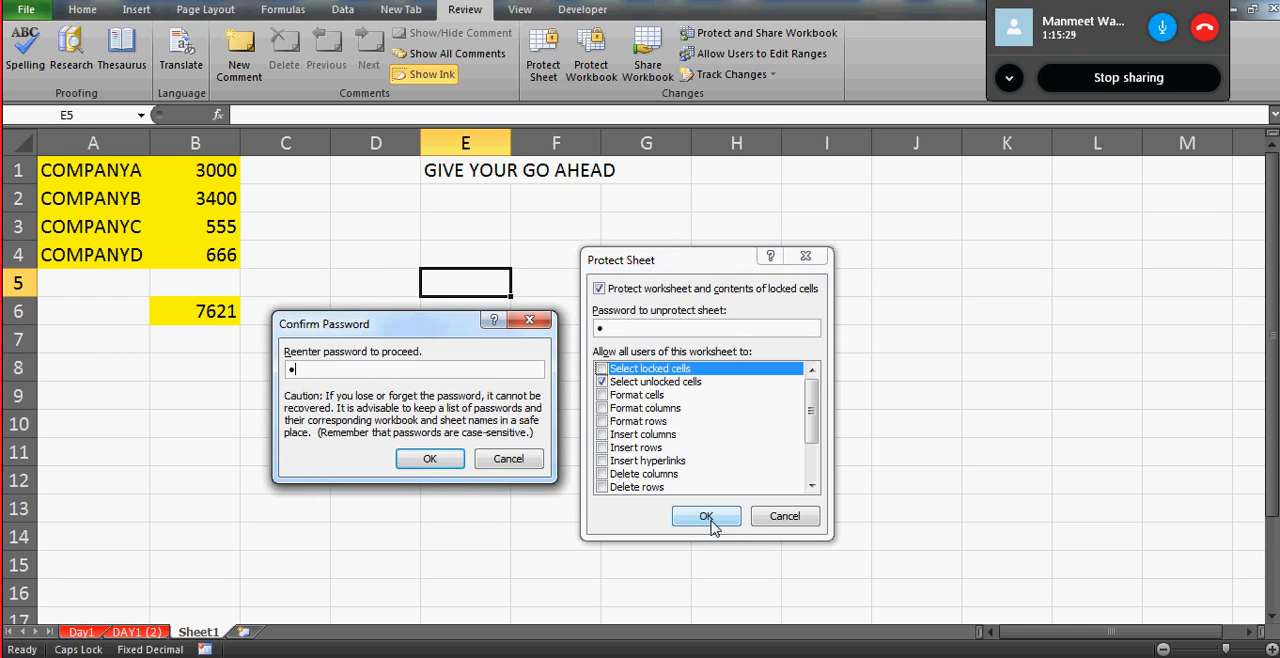
left_click(430, 458)
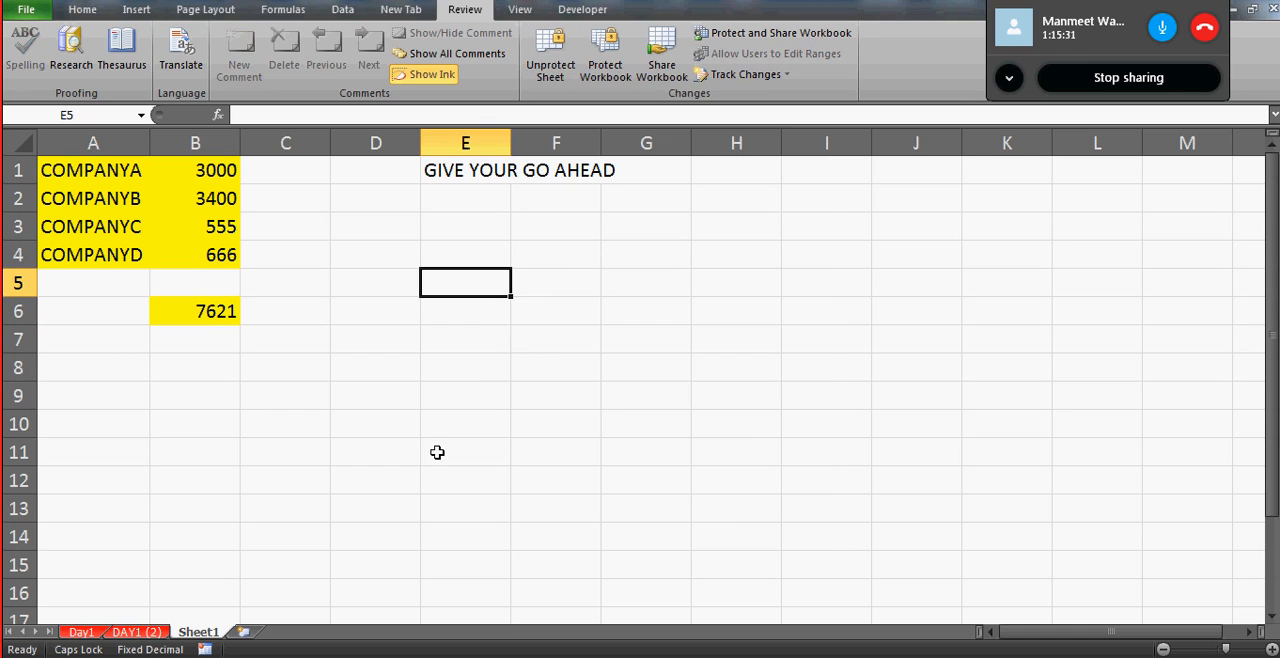
- Enter the test texts FJSDF in E4 and ASFDA in E5 and E6 to try the unlocked cells
left_click(450, 257)
type("FJSDF")
key("Return")
type("ASFDA")
key("Return")
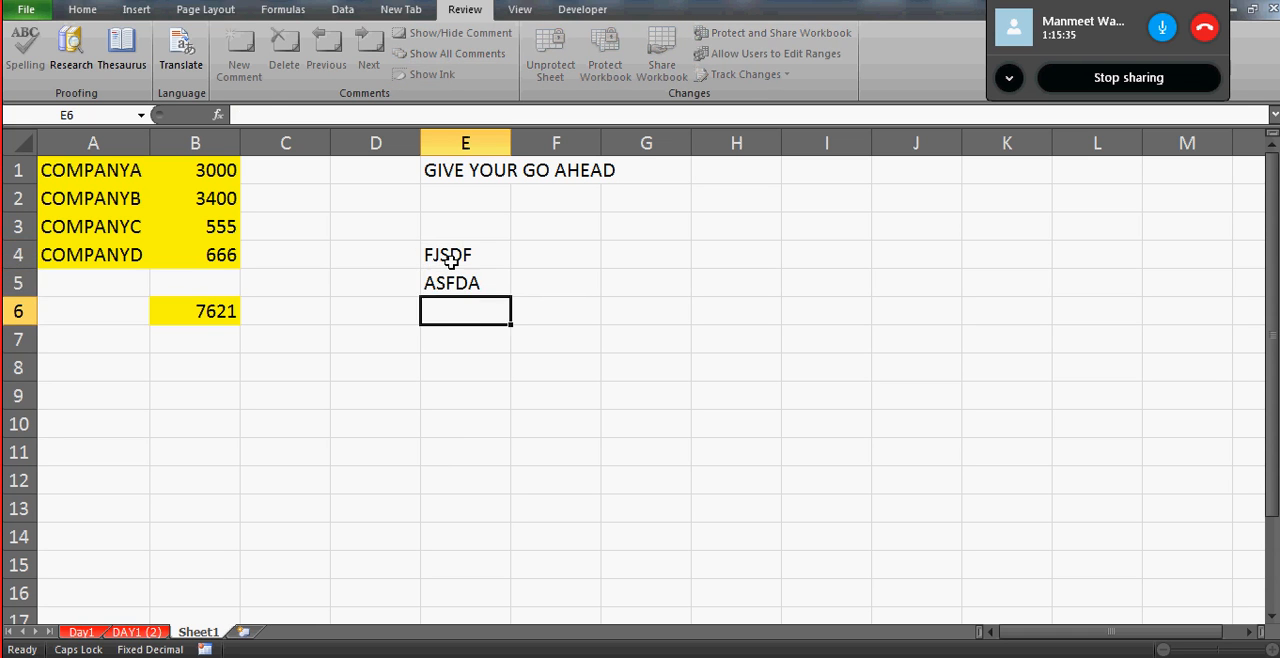
type("A")
- Enter the remarks GOOD TO GO in C1 and WILL HAVE DISCUSSION in C2
key("Up")
key("Up")
key("Up")
key("Up")
key("Up")
key("Left")
key("Left")
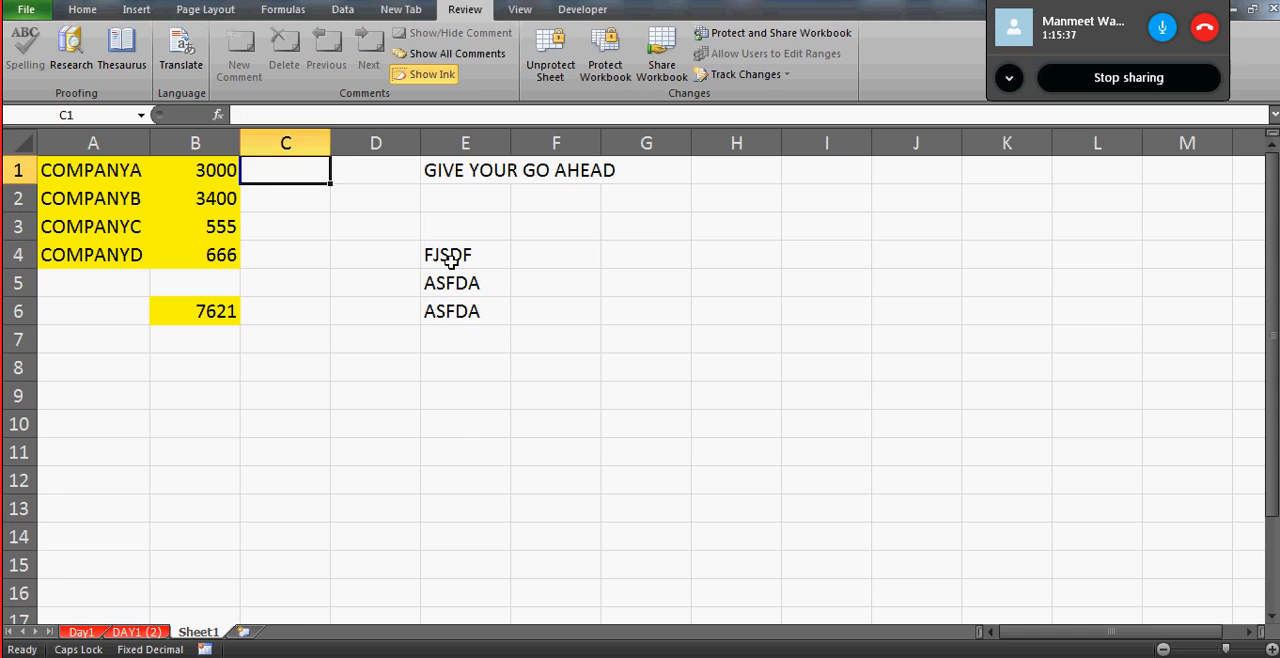
type("GOOD TO GO")
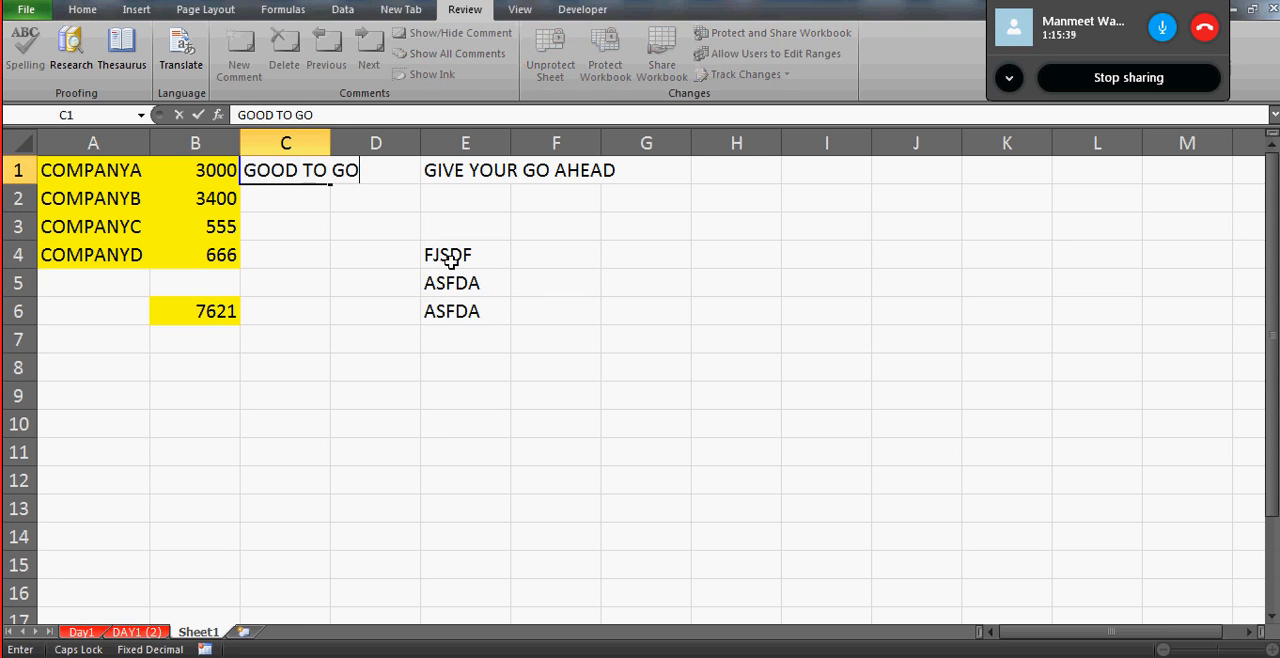
key("Return")
type("WILL HA")
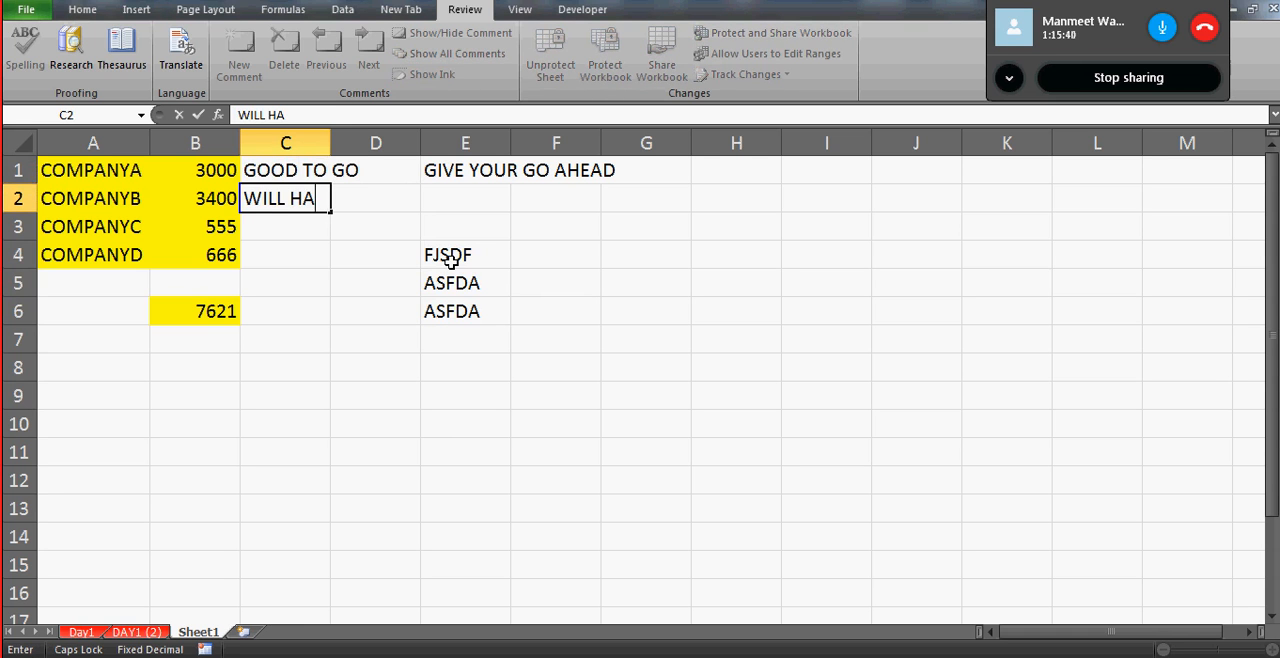
type("VE DISCUSSION")
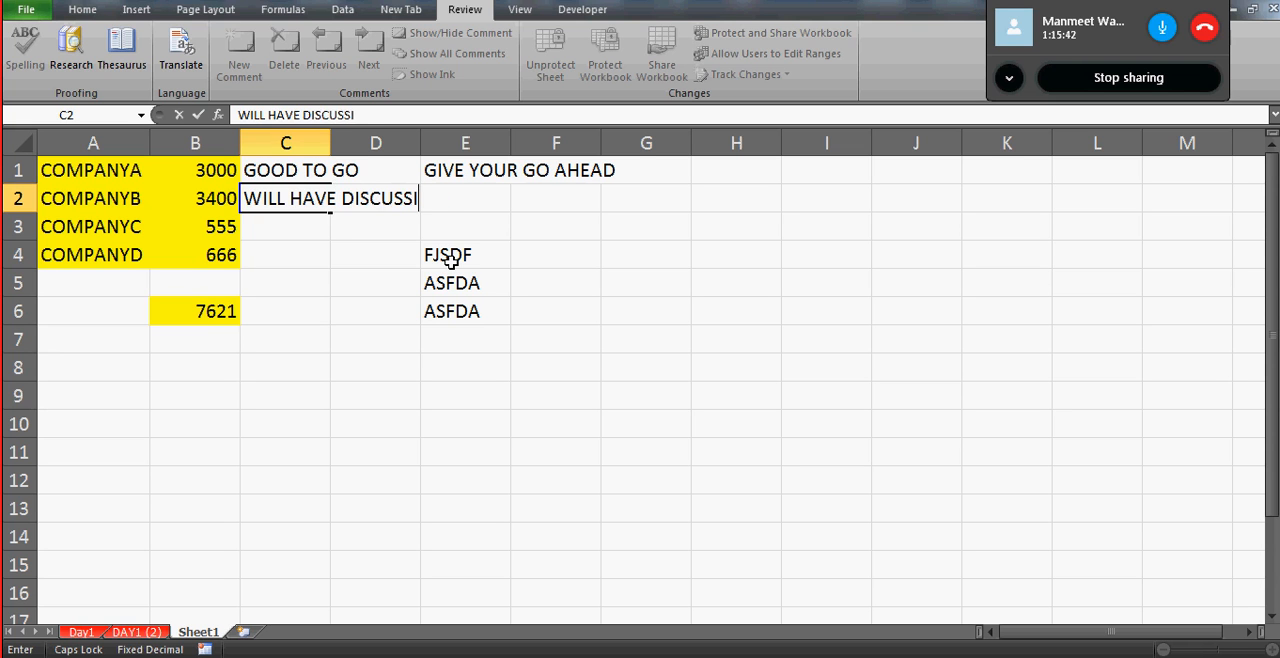
key("Return")
- Enter the remarks NOT SURE in C3 and WILL CALL in C4
type("NOT SURE")
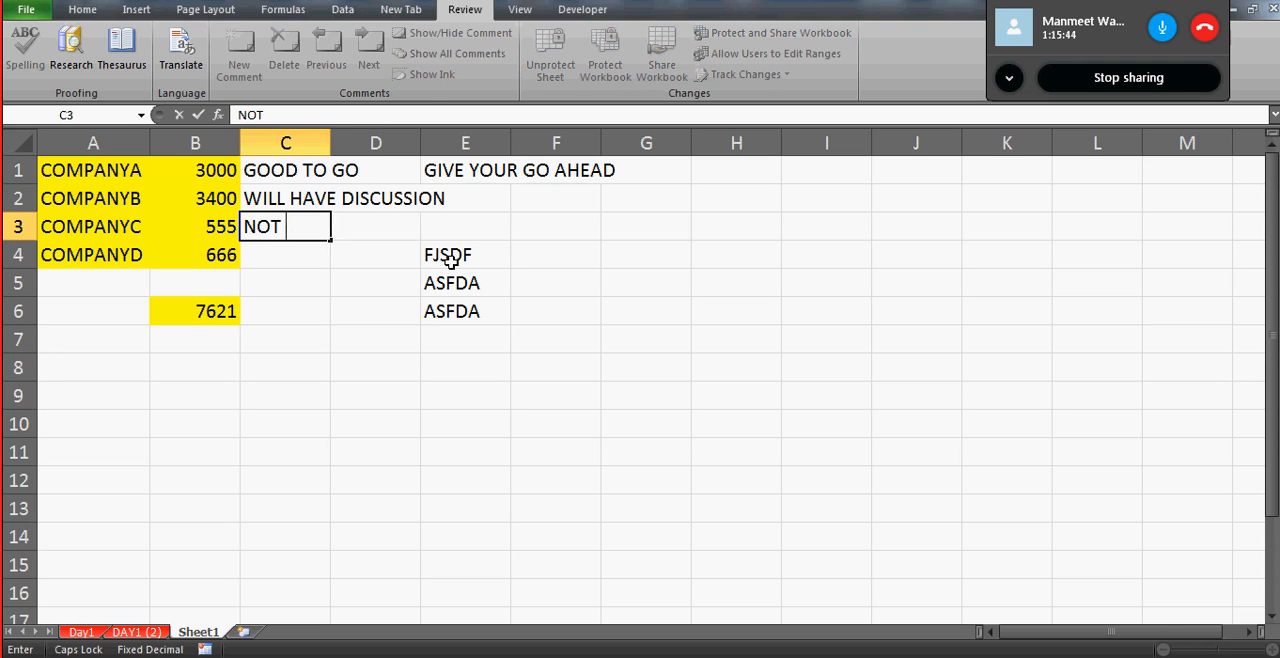
key("Return")
type("WILL CALL")
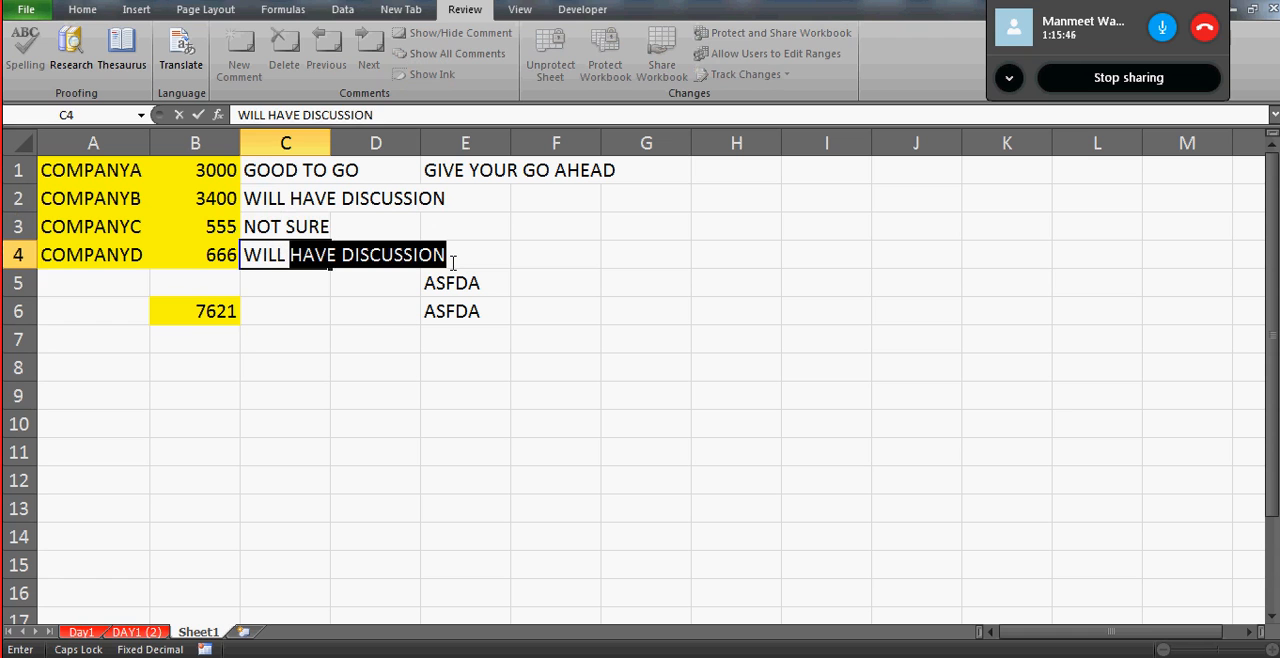
key("Return")
- Delete the test texts from cells E4:E6
left_click(460, 258)
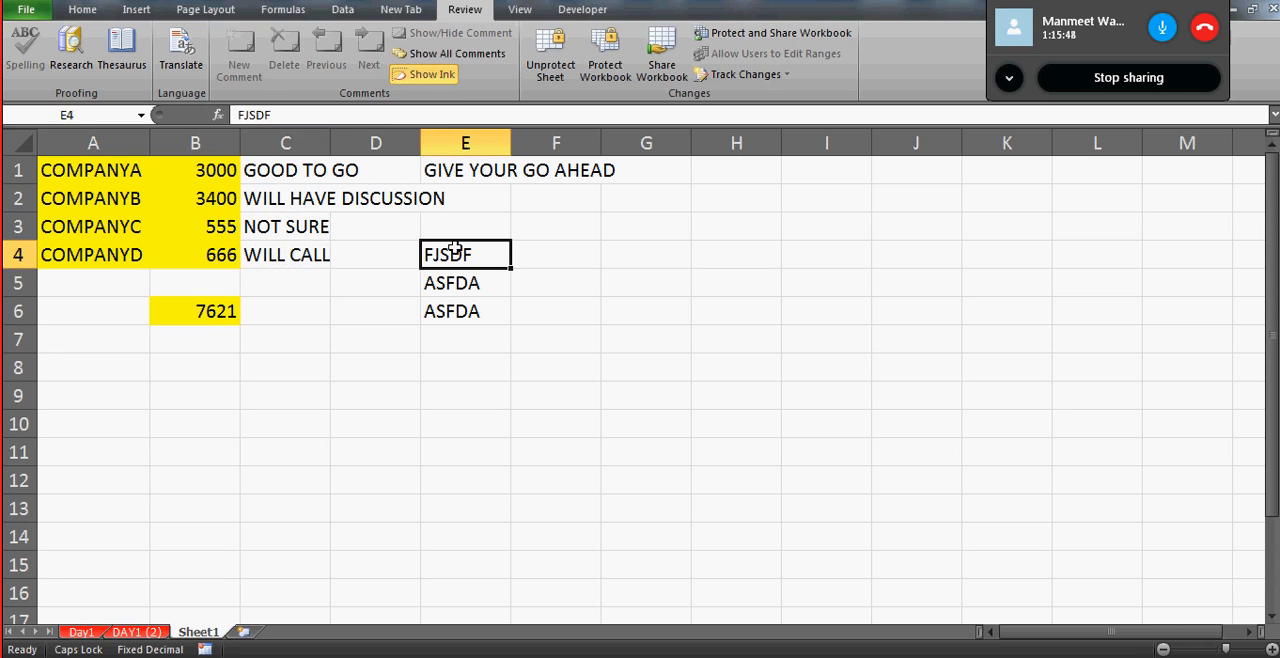
key("shift+Down")
key("shift+Down")
key("Delete")
- Move the selection around the company data and through the empty cells to check which cells can be selected
key("Left")
key("Up")
key("Right")
key("Right")
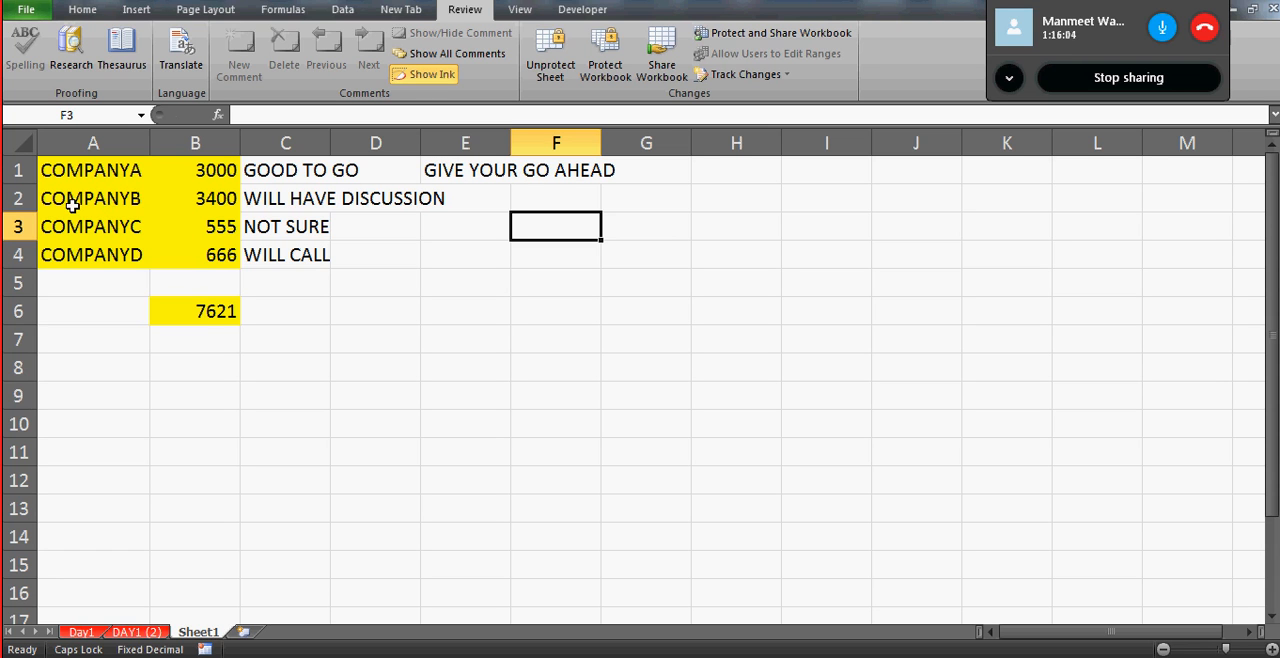
left_click_drag(534, 331, 528, 201)
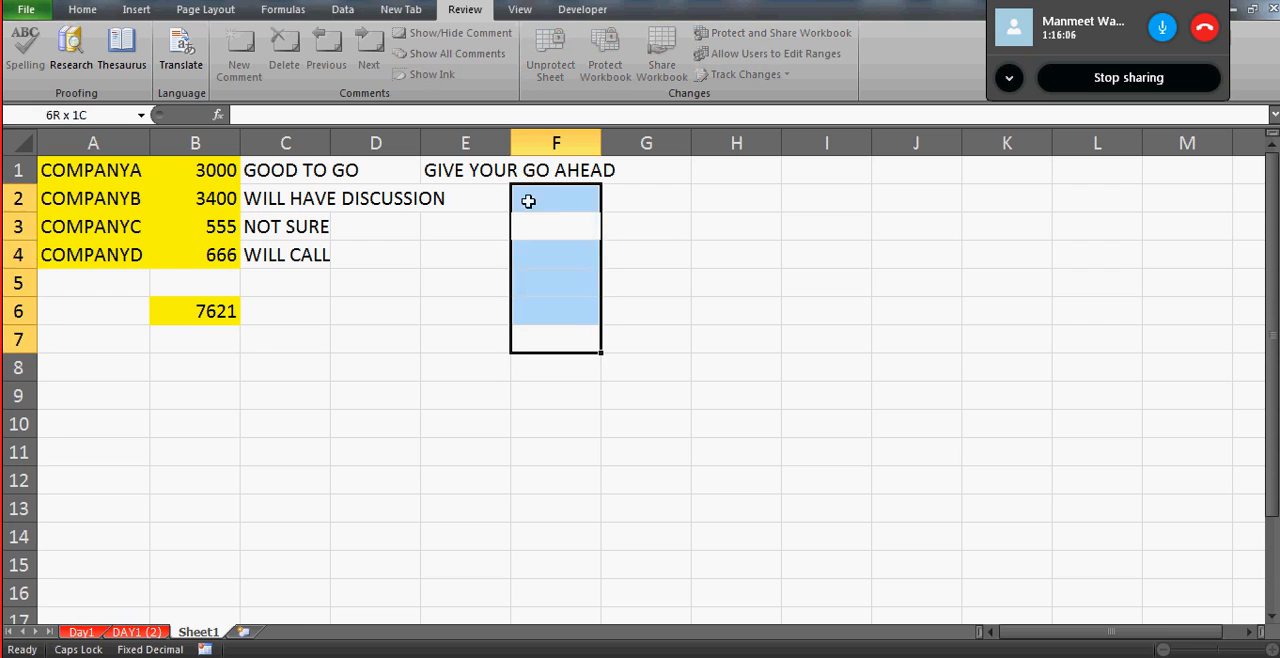
left_click(539, 208)
key("Down")
key("Left")
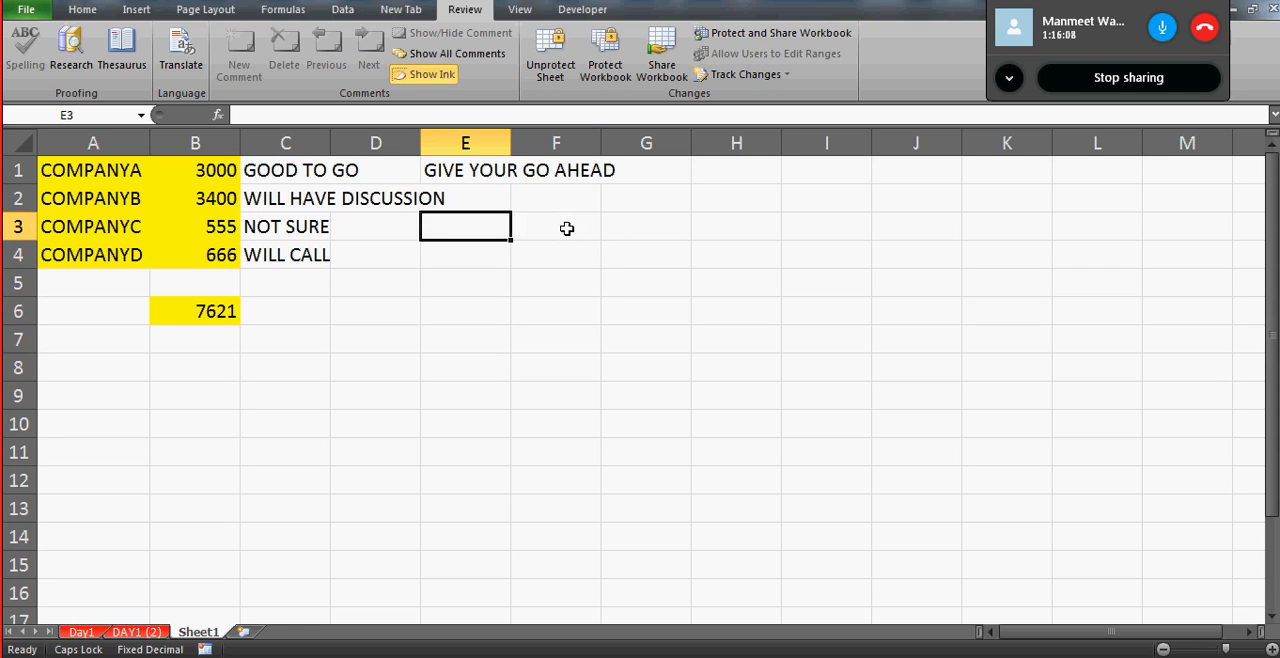
key("Left")
key("Left")
key("Left")
key("Left")
key("Left")
key("Left")
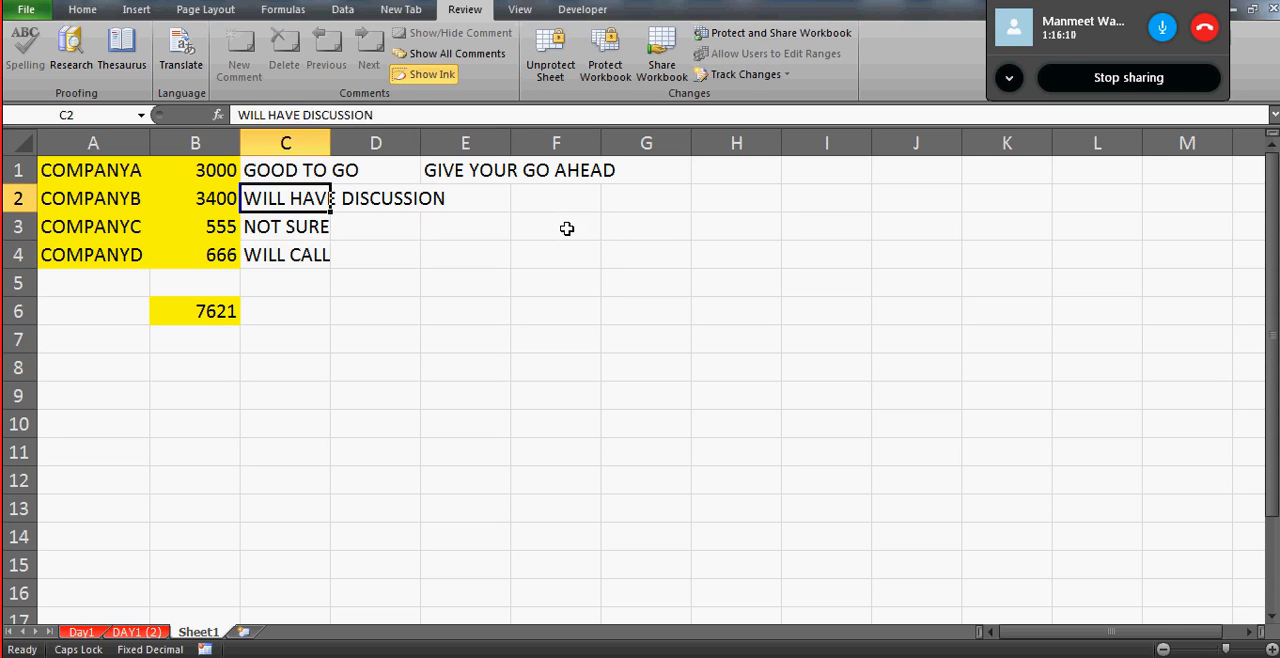
key("Left")
key("Left")
key("Left")
key("Left")
key("Left")
key("Left")
key("Left")
key("Left")
key("Left")
key("Up")
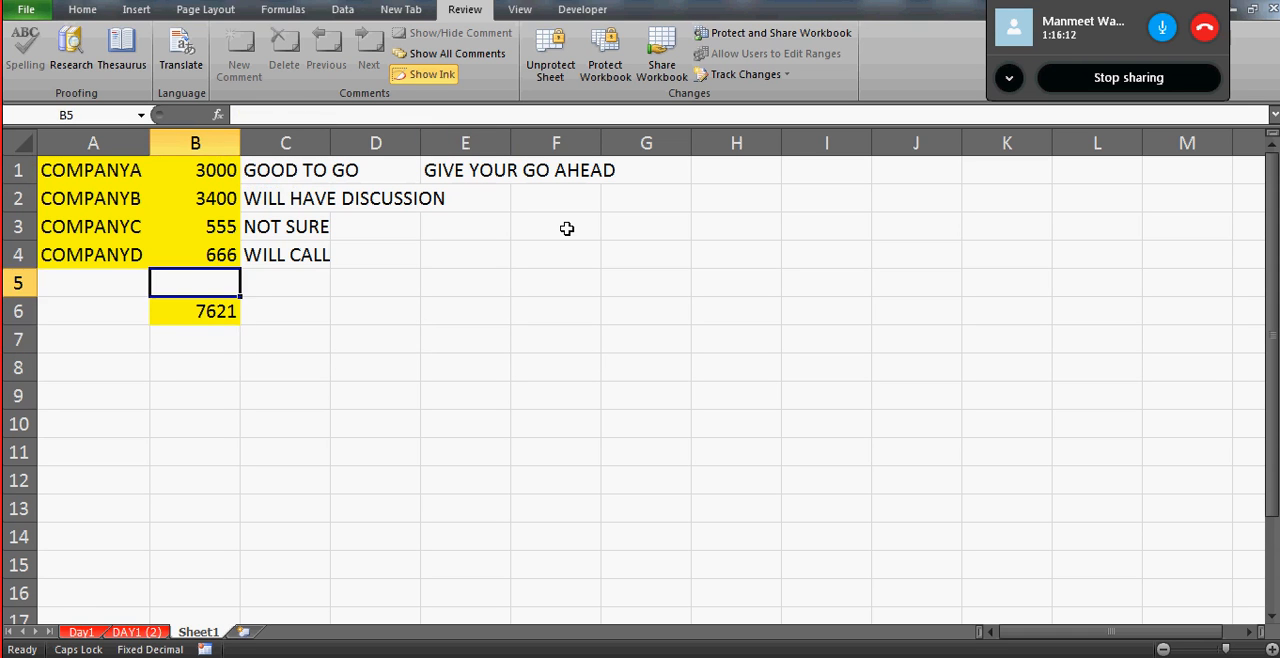
key("Down")
key("Down")
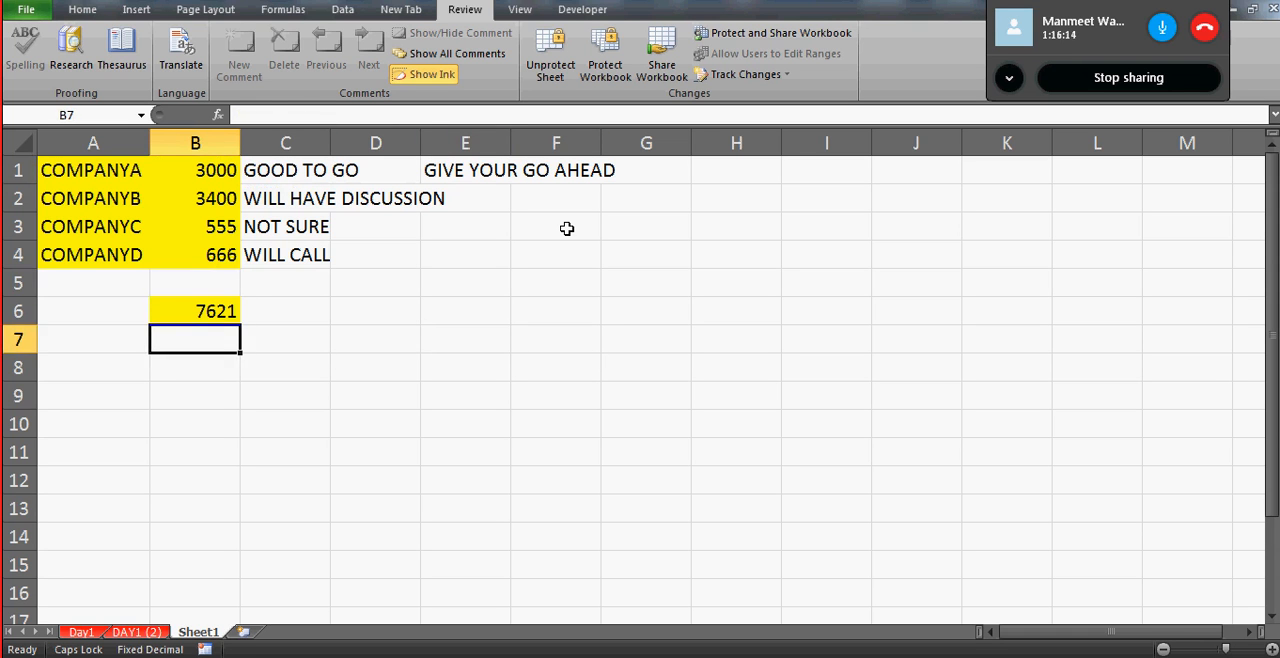
key("Up")
key("Up")
key("Up")
key("Right")
key("Left")
key("Left")
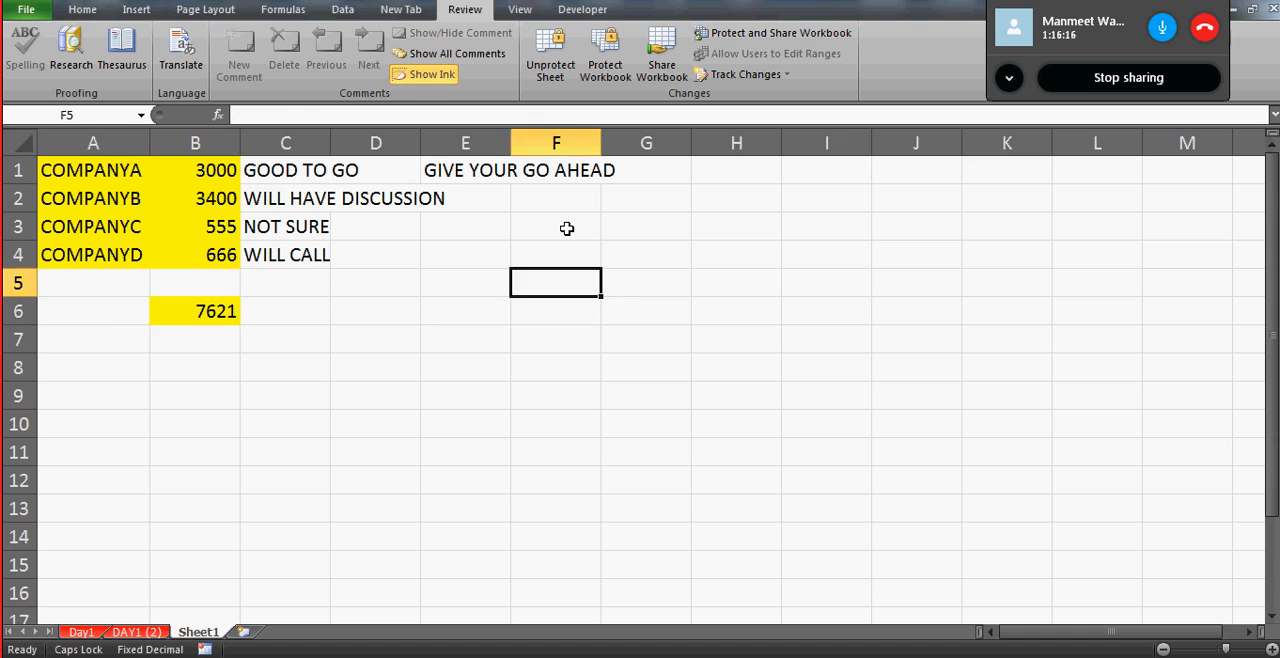
key("Right")
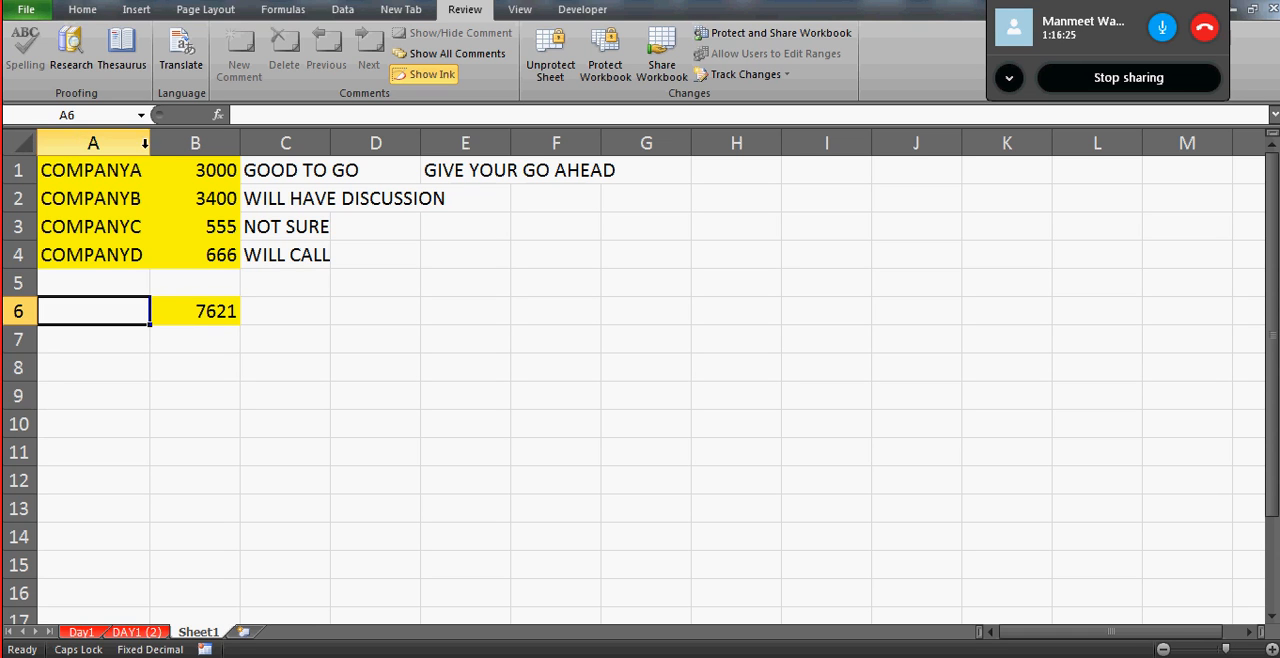
- Select columns C to E as a whole, and return to a single empty cell, A11
left_click(263, 143)
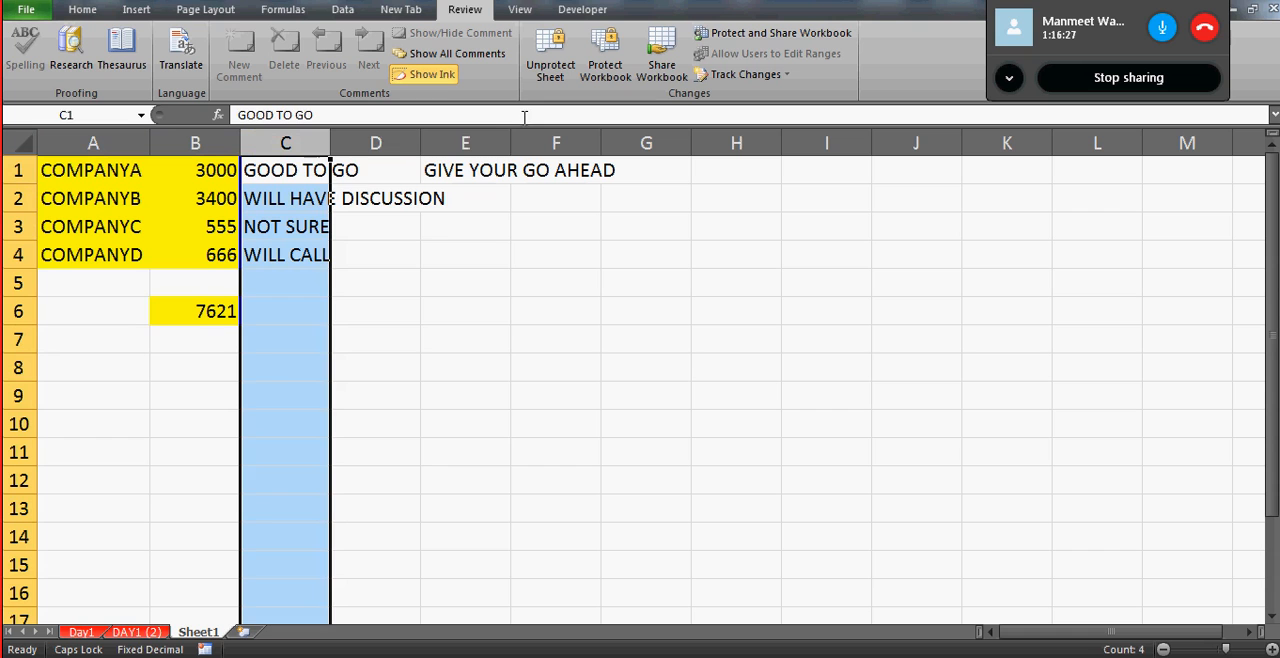
left_click(490, 130, "shift")
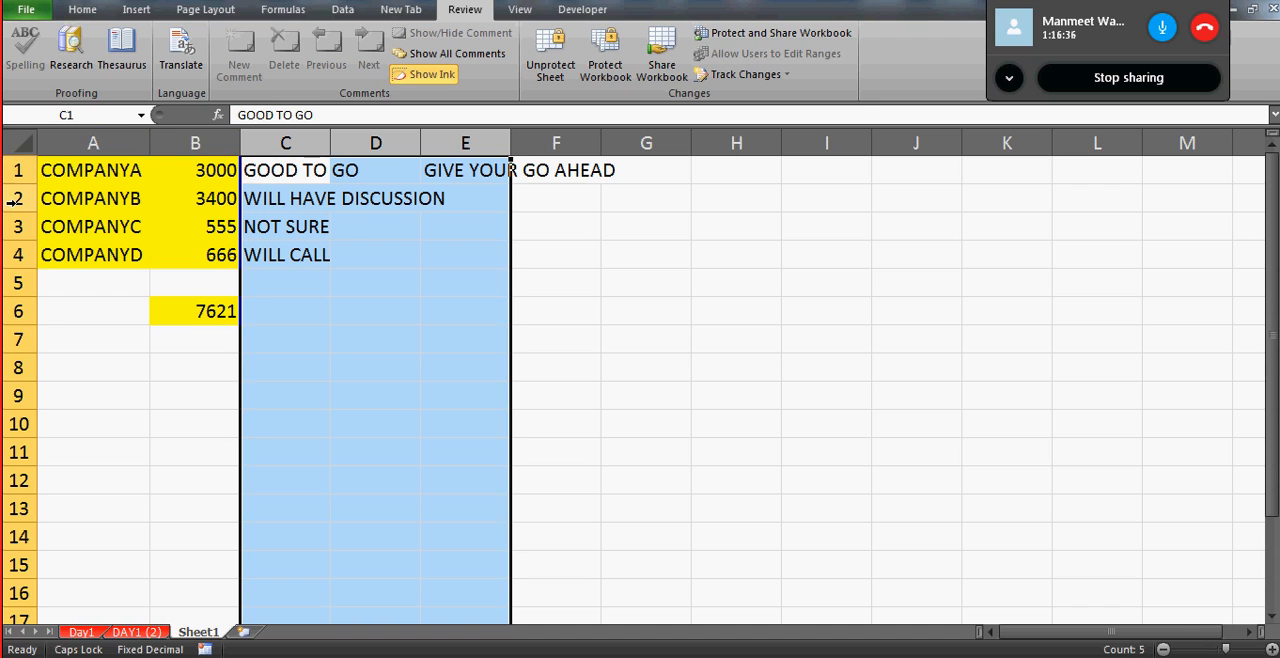
left_click(138, 446)
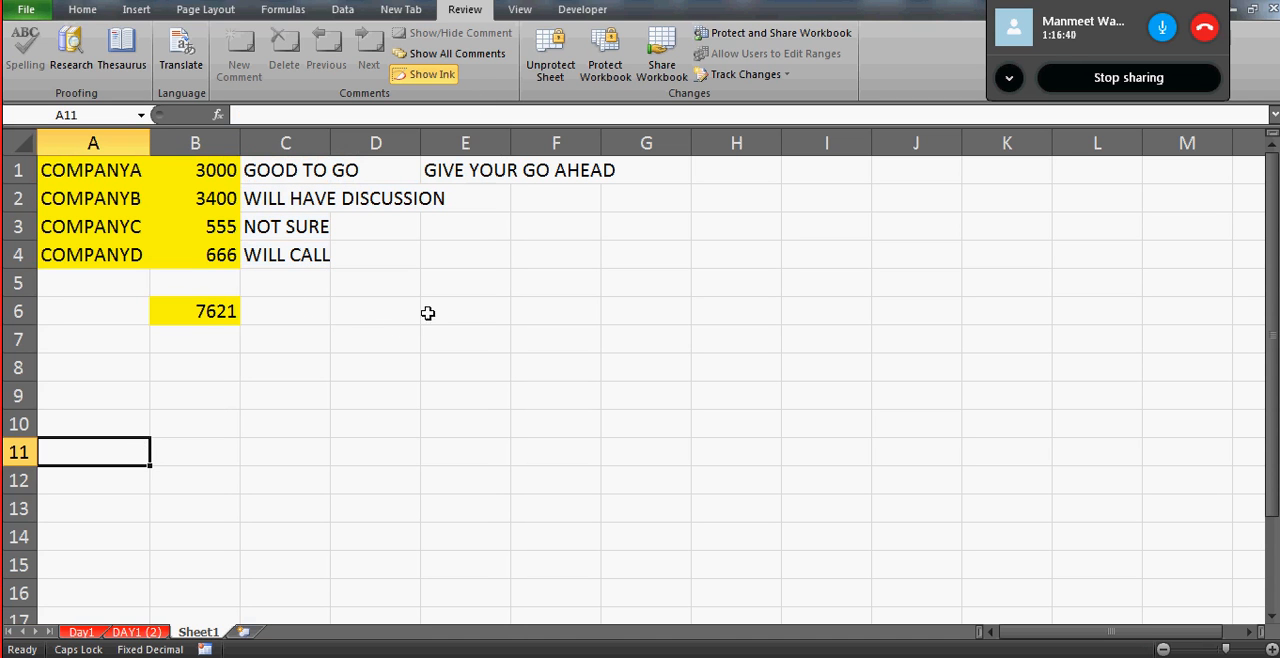
- Unprotect Sheet1 by entering the sheet password
left_click(546, 86)
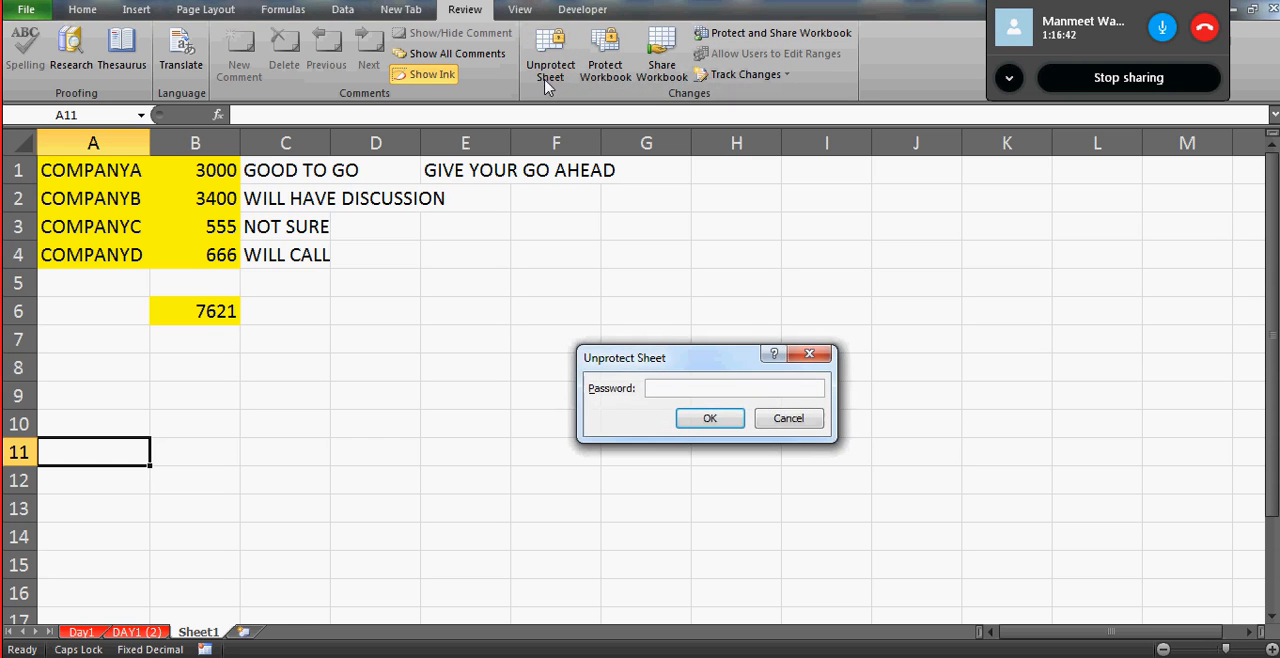
type("1")
left_click(710, 420)
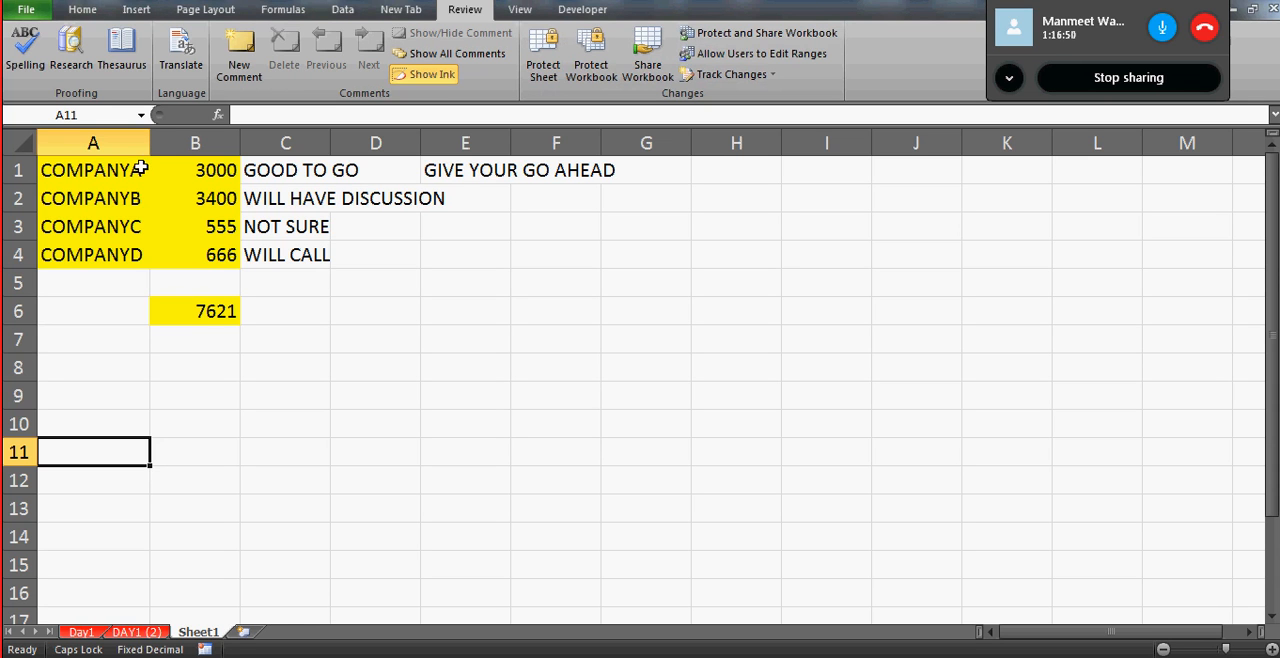
- Check that the company cells A1, A2 and B1 can be selected on the unprotected sheet
left_click(115, 174)
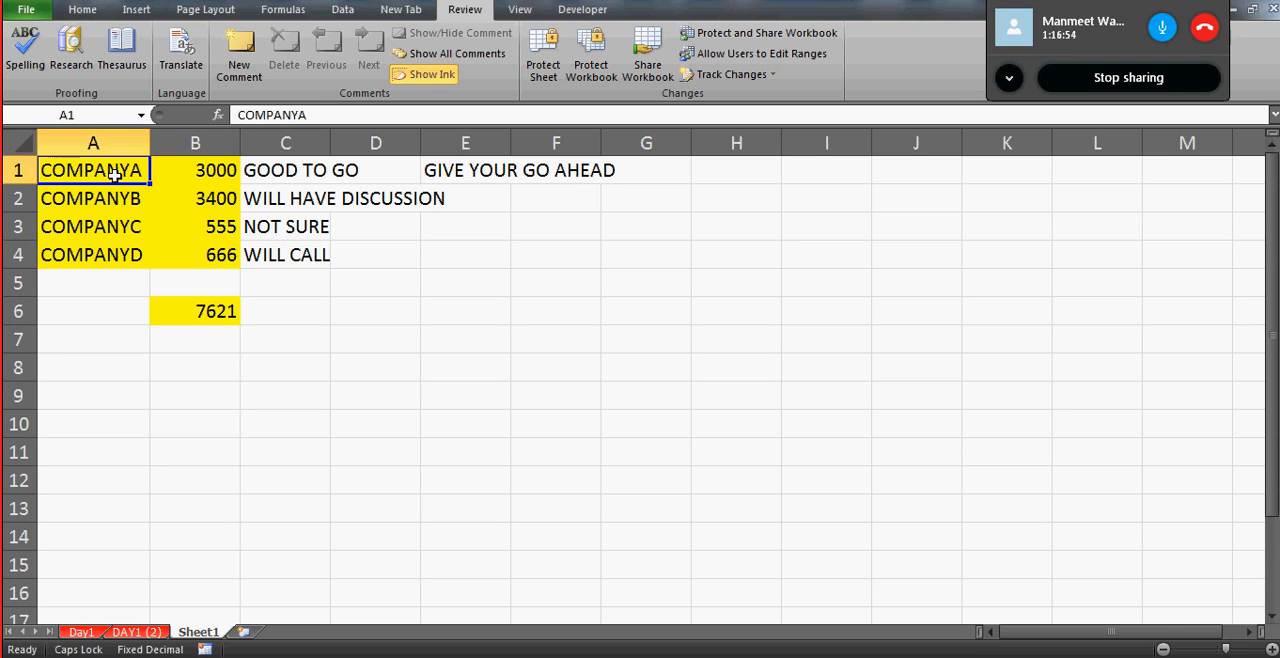
key("Down")
key("Up")
key("Right")
key("Left")
key("Right")
key("Left")
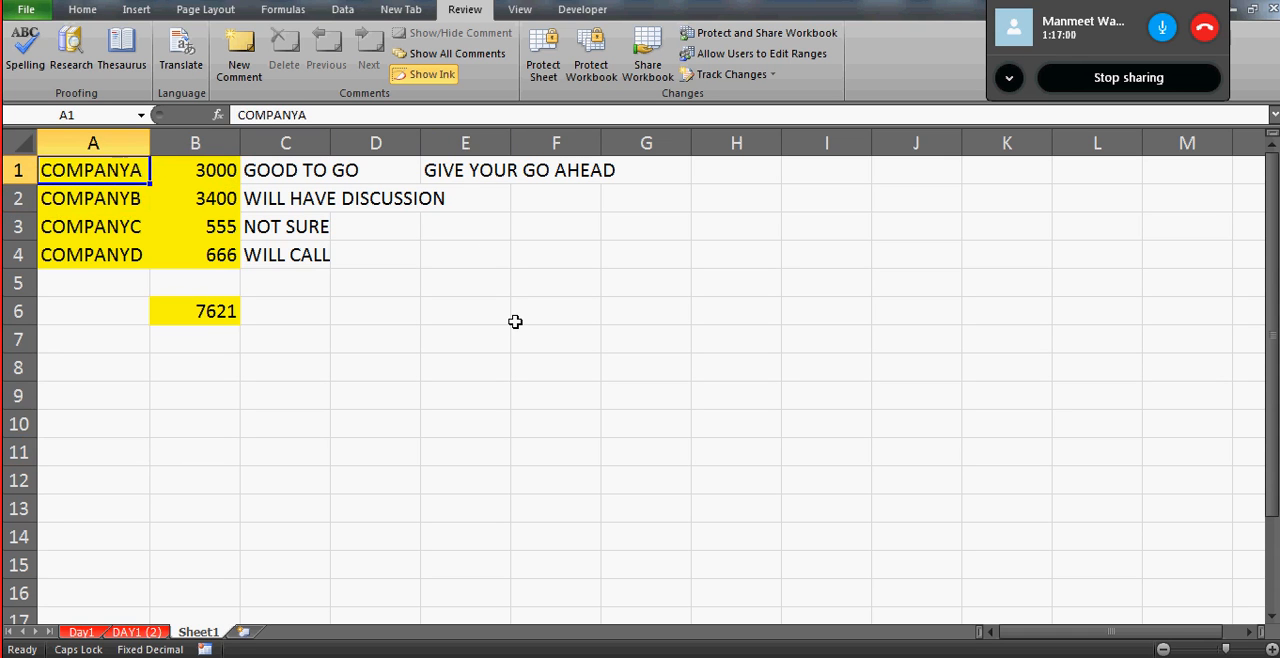
- Protect Sheet1 again with Select locked cells also allowed, entering and confirming the sheet password
left_click(544, 70)
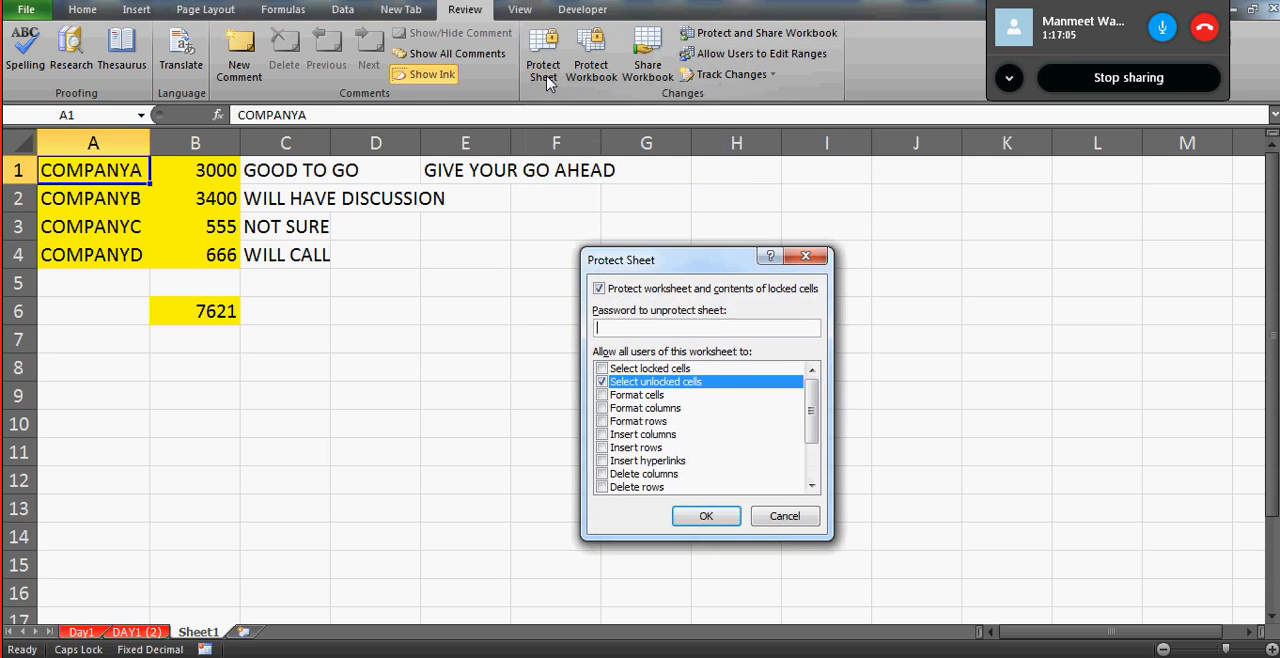
left_click(602, 369)
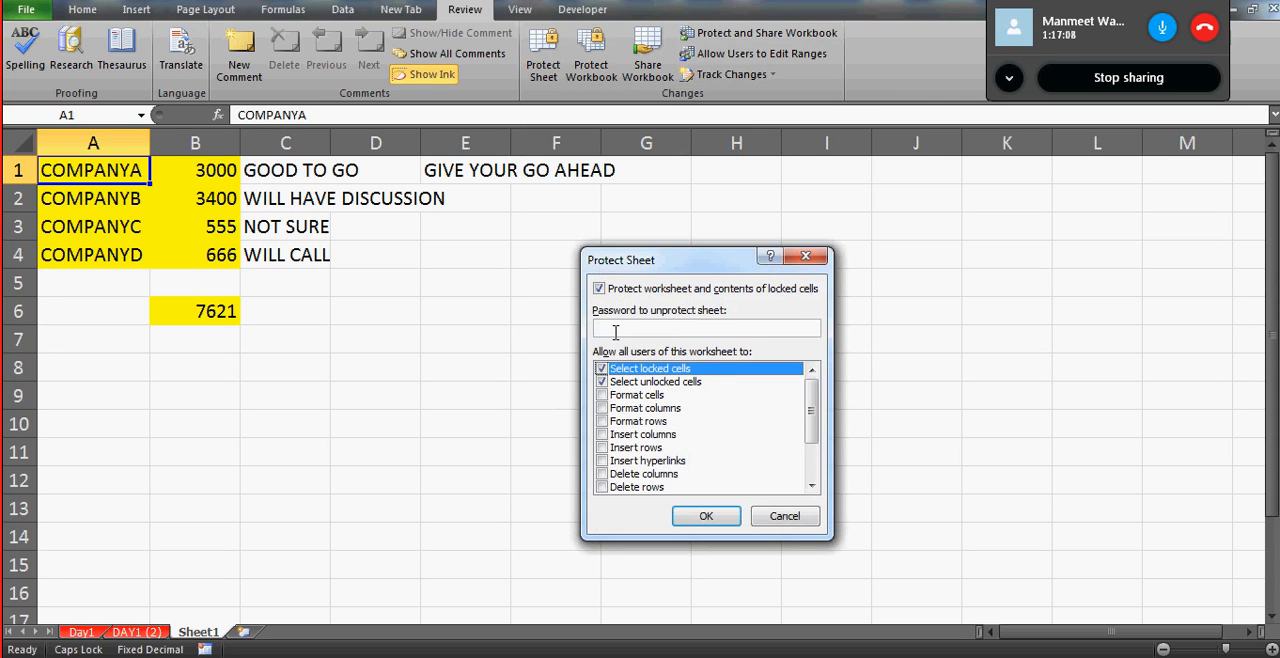
left_click(615, 331)
type("1")
left_click(705, 517)
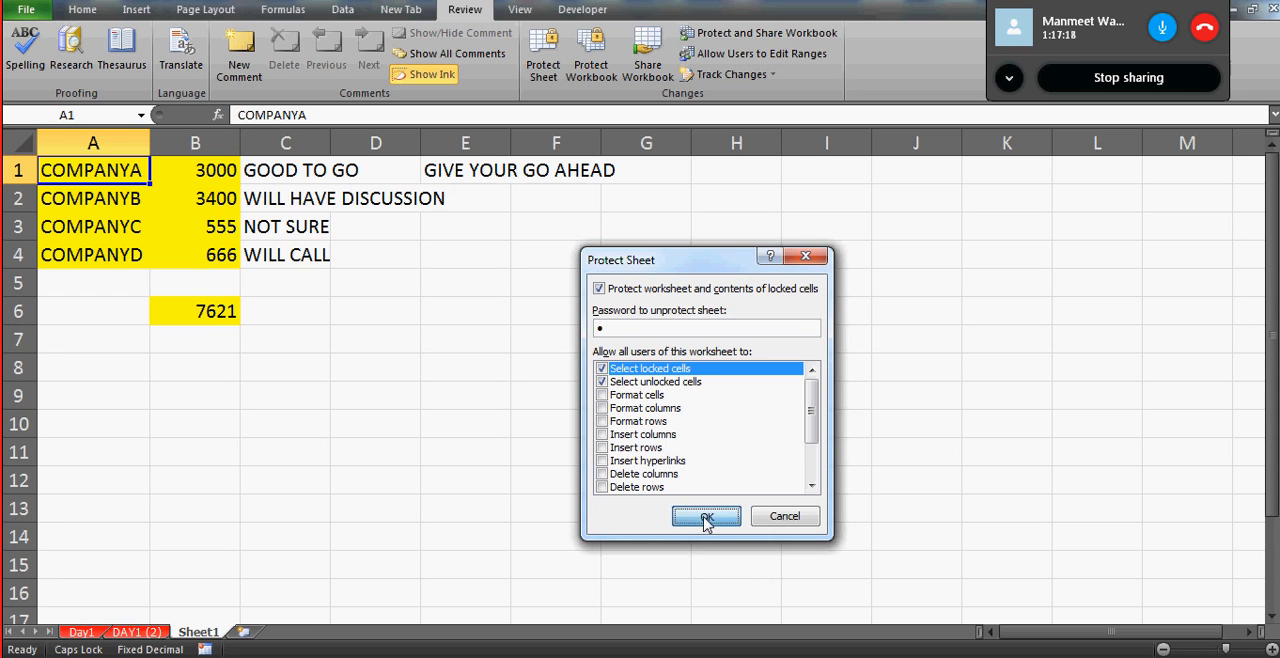
type("1")
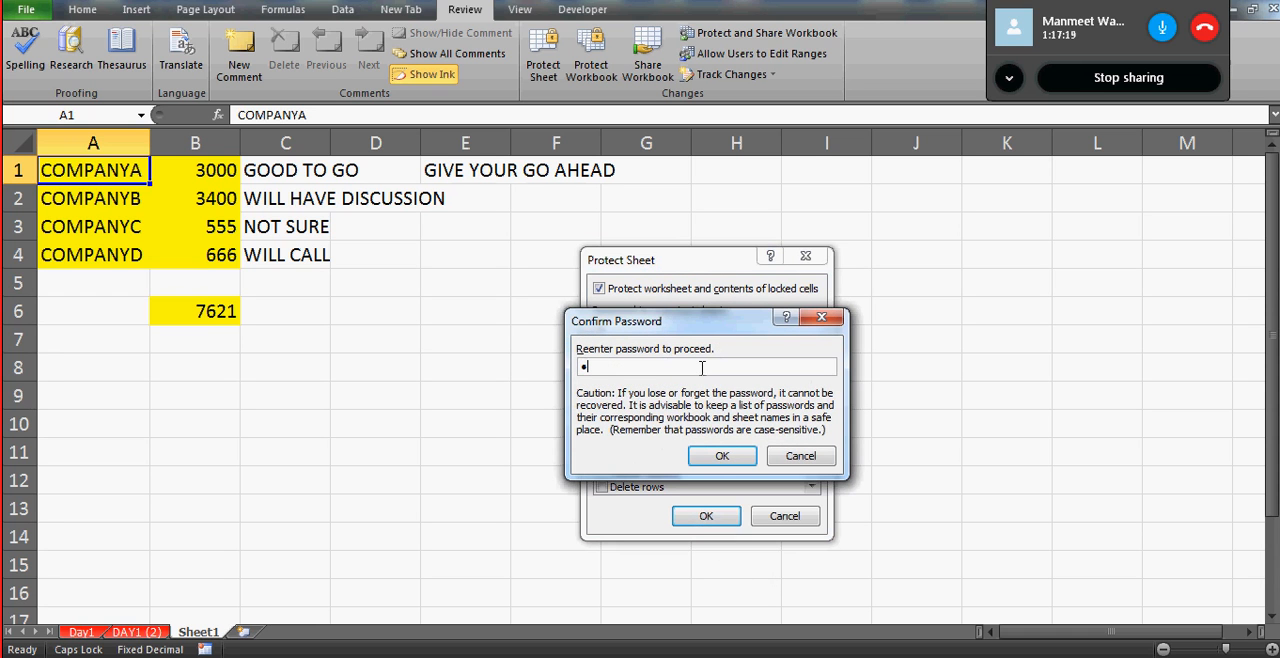
left_click(719, 459)
- Move the selection through the locked company names and amounts to check that they can be selected
left_click(135, 201)
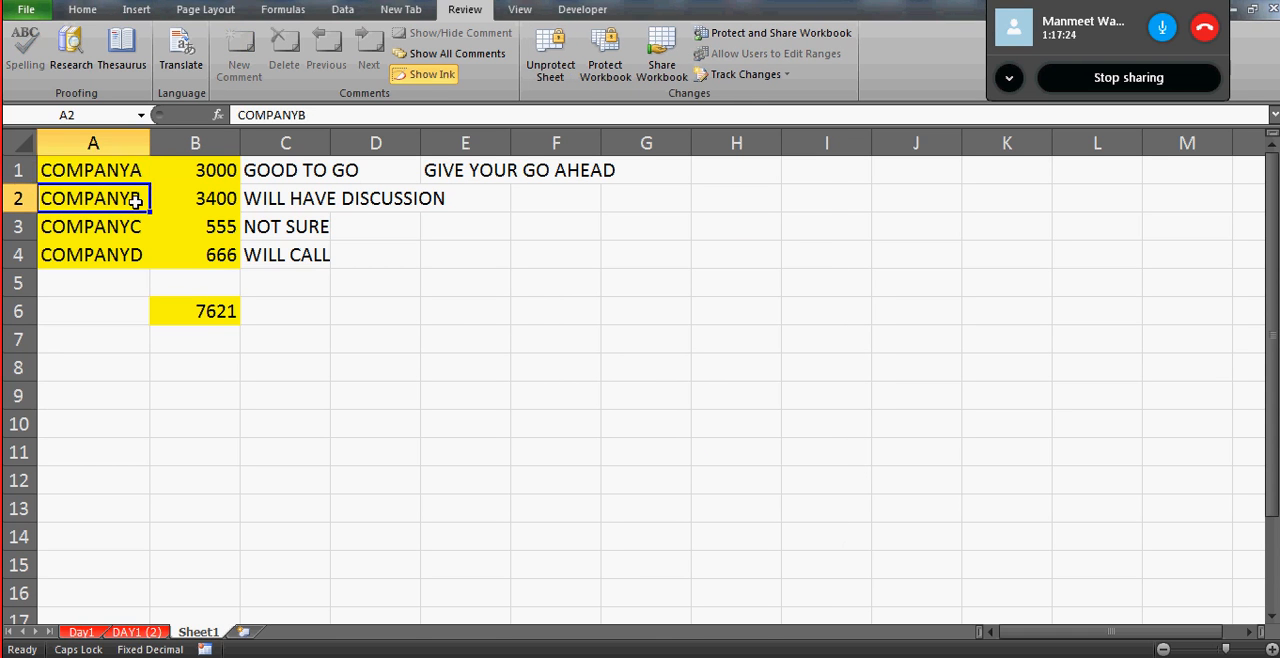
key("Right")
key("Left")
key("Up")
key("Down")
key("Down")
key("Down")
key("Right")
key("Down")
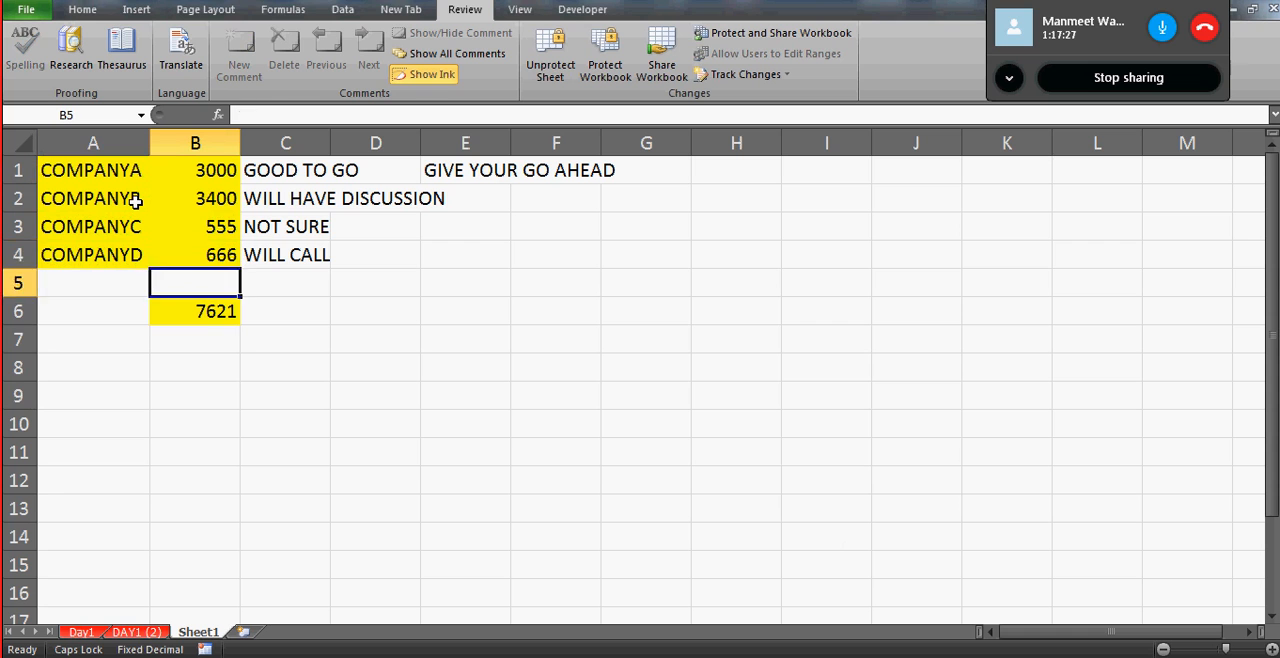
key("Down")
key("Up")
key("Up")
key("Up")
key("Up")
key("Up")
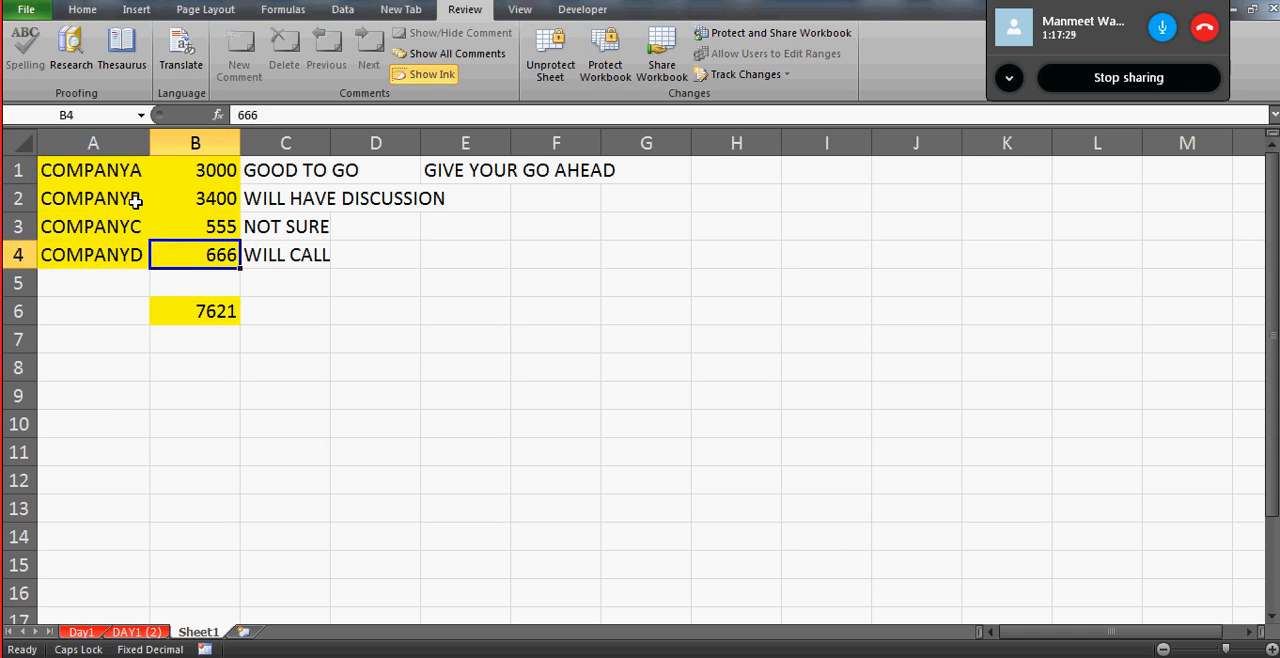
- Try to delete the contents of locked cell A1 and dismiss the warning
key("Left")
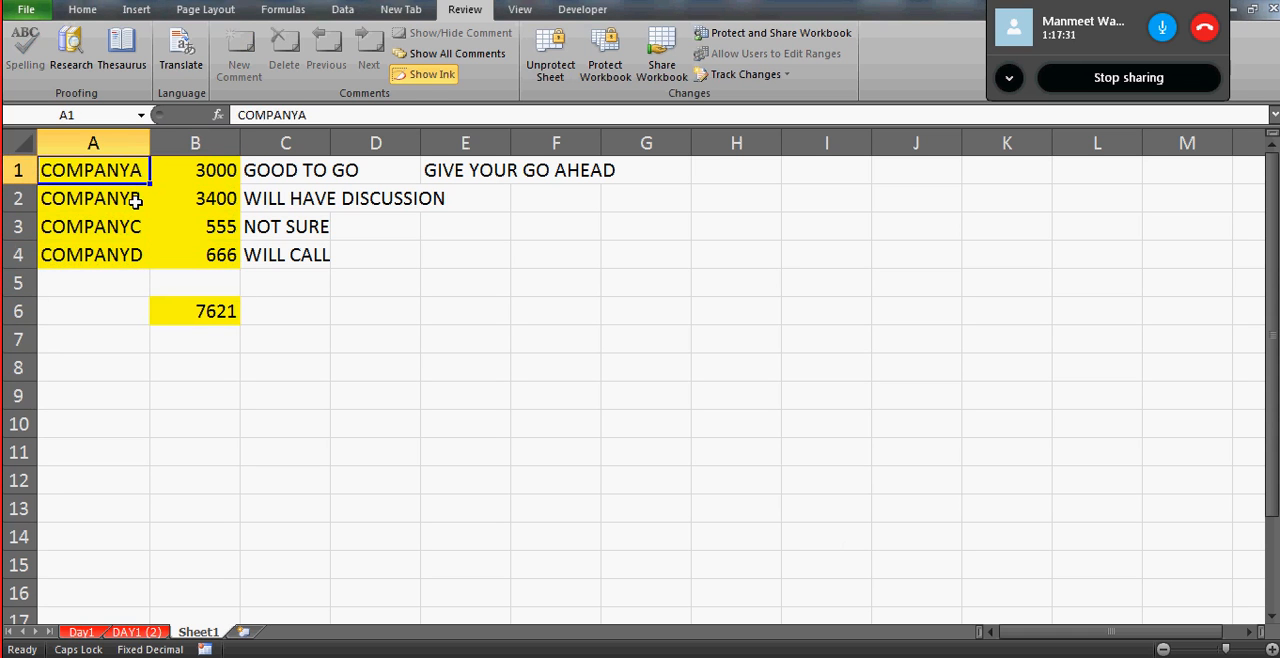
key("Delete")
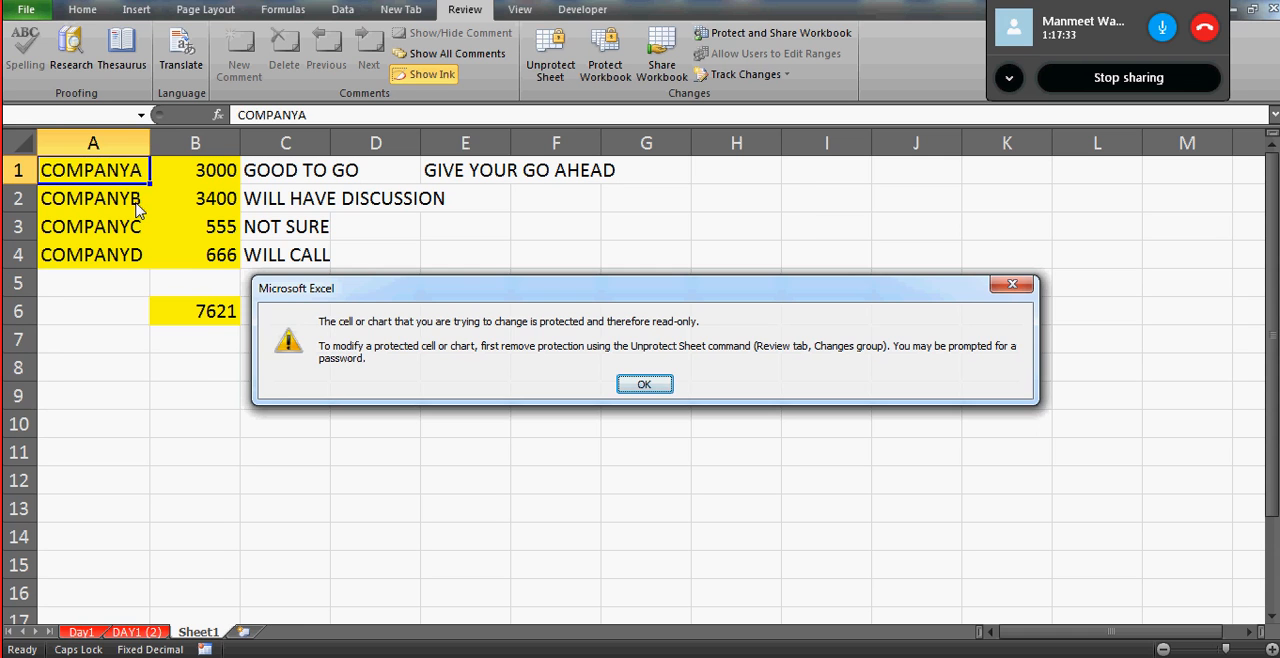
key("Return")
- Enter ASFDS in unlocked cell E3 of the protected sheet
key("Right")
key("Right")
key("Right")
key("Down")
key("Right")
key("Down")
type("ASFDS")
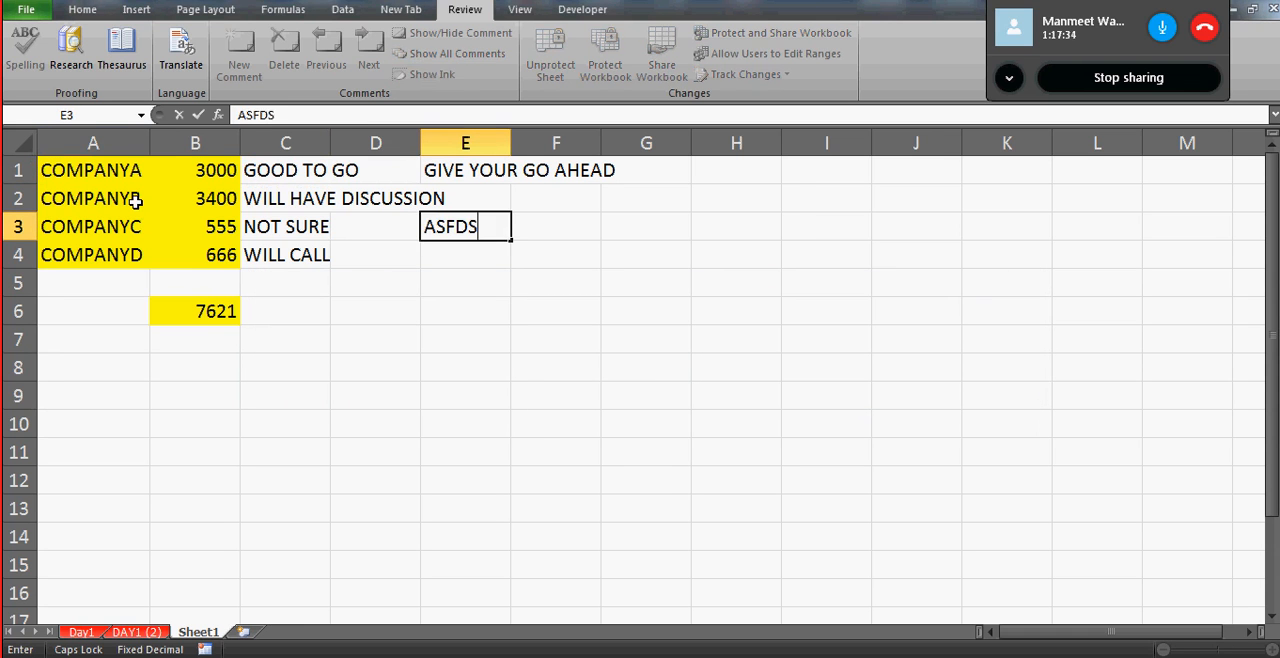
key("ctrl+Return")
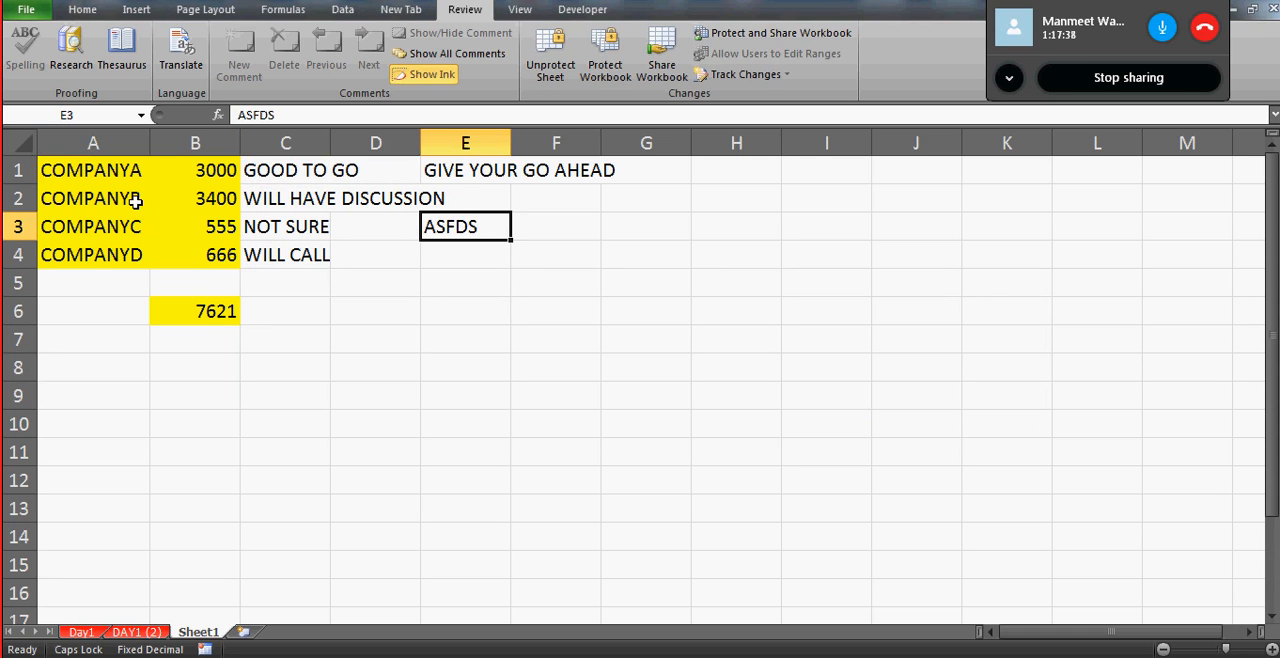
- Move the selection to locked cell A4 and on to total cell B6 to view its formula
key("Down")
key("Left")
key("Left")
key("Left")
key("Left")
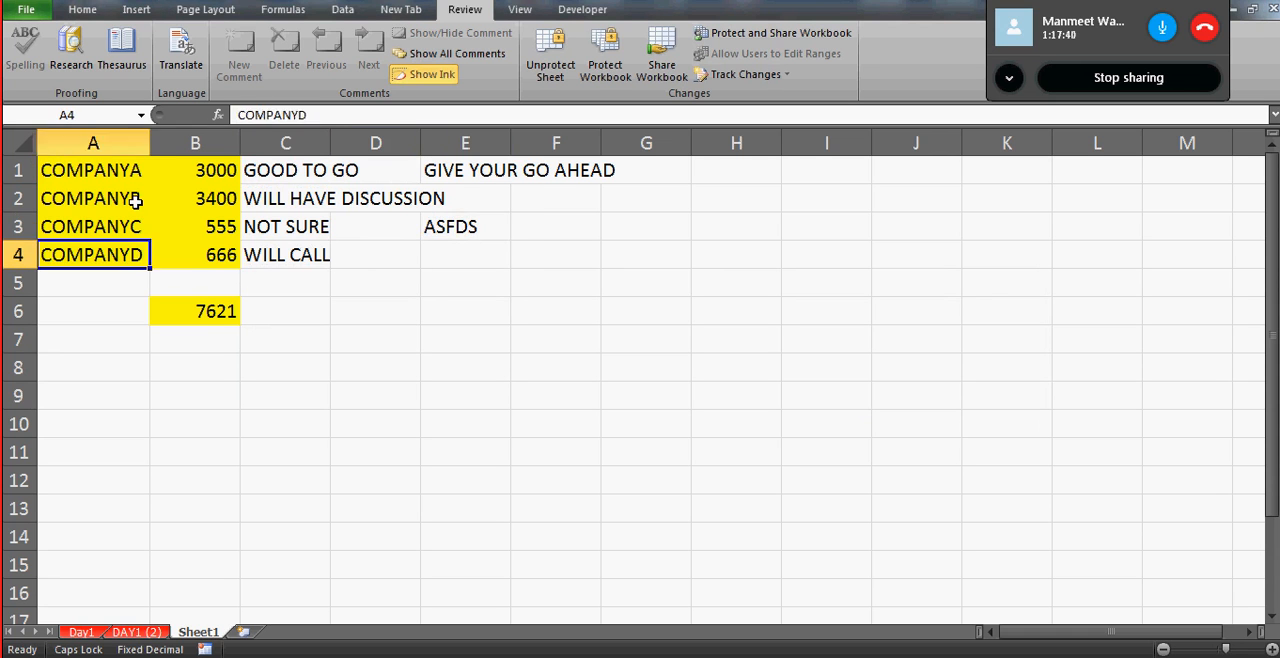
key("Right")
key("Down")
key("Down")
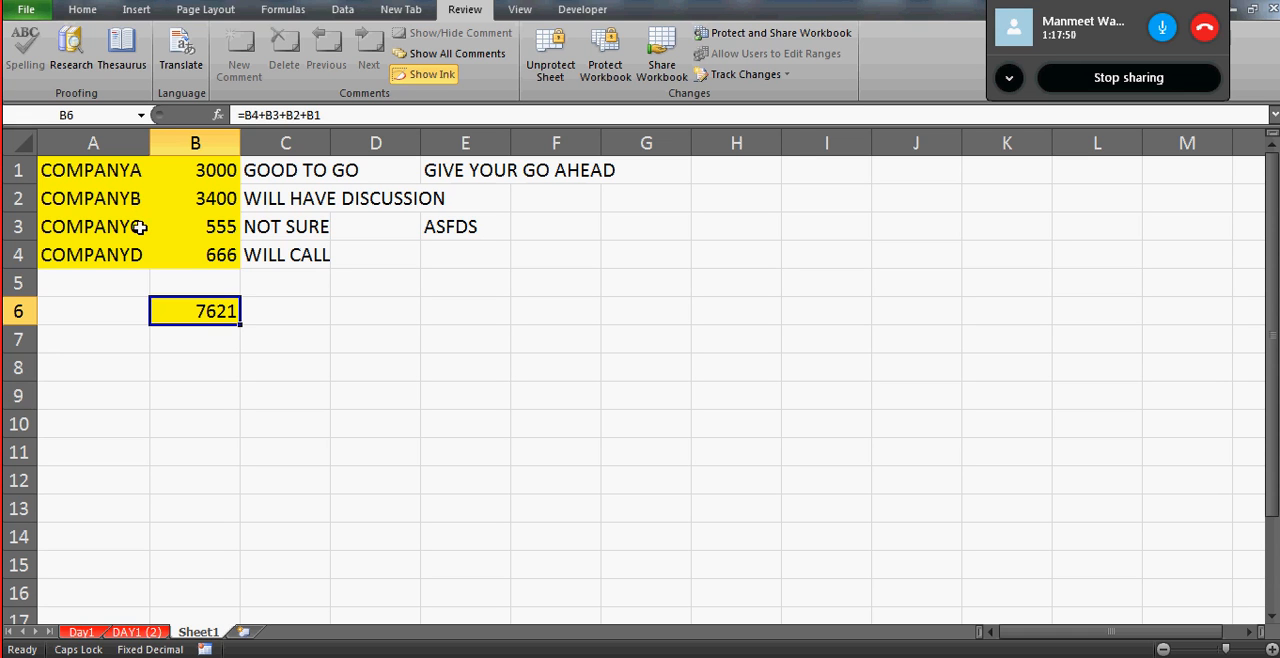
- Go through the locked company names and amounts in A1:B4 and return to B6 to compare their formula bar contents
left_click(107, 180)
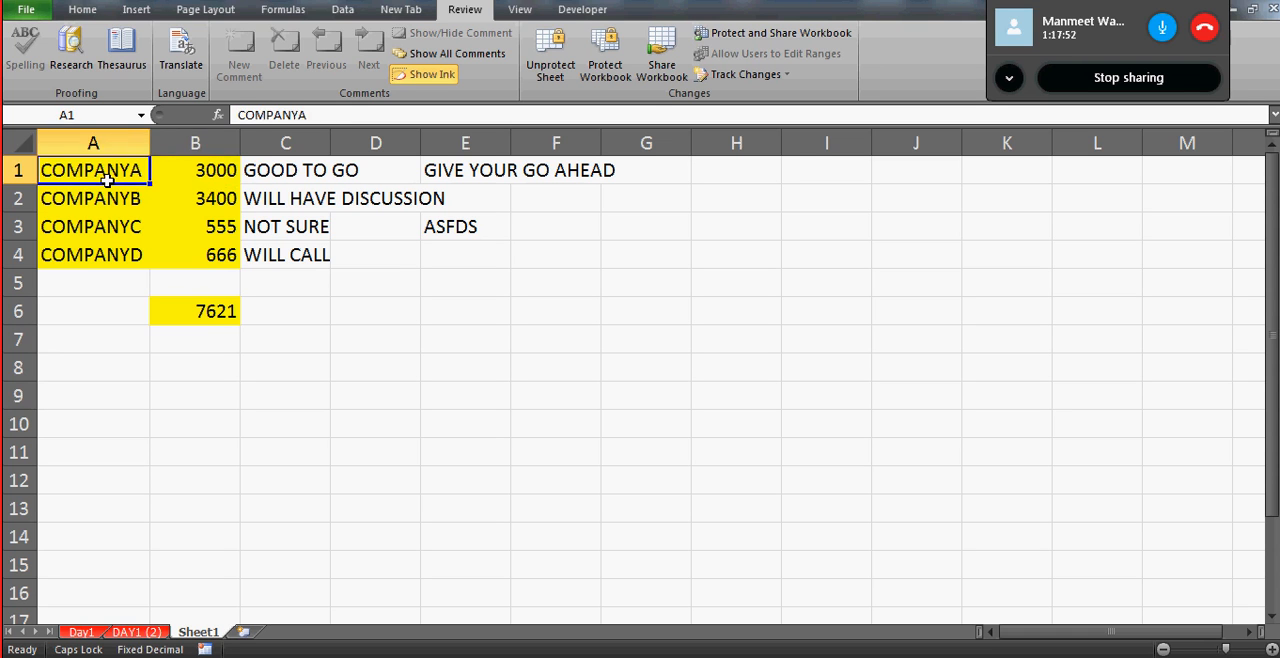
key("Right")
key("Down")
key("Down")
key("Down")
key("Left")
key("Up")
key("Up")
key("Up")
key("Right")
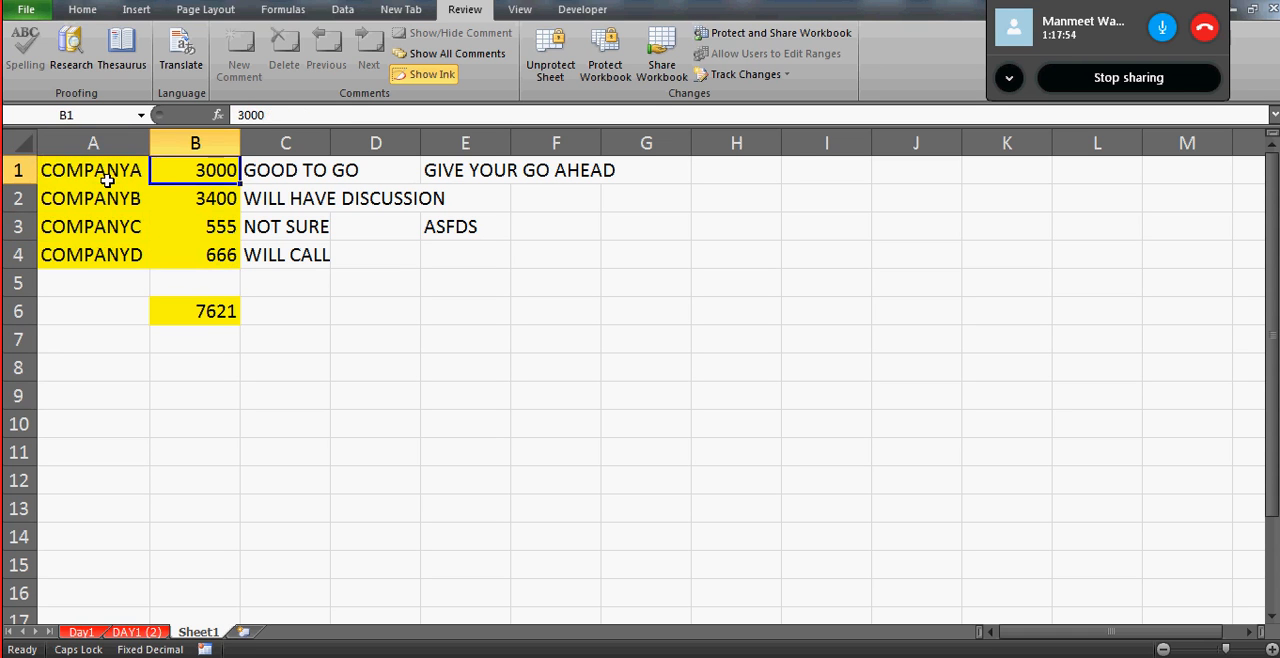
key("Down")
key("Down")
key("Down")
key("Down")
key("Down")
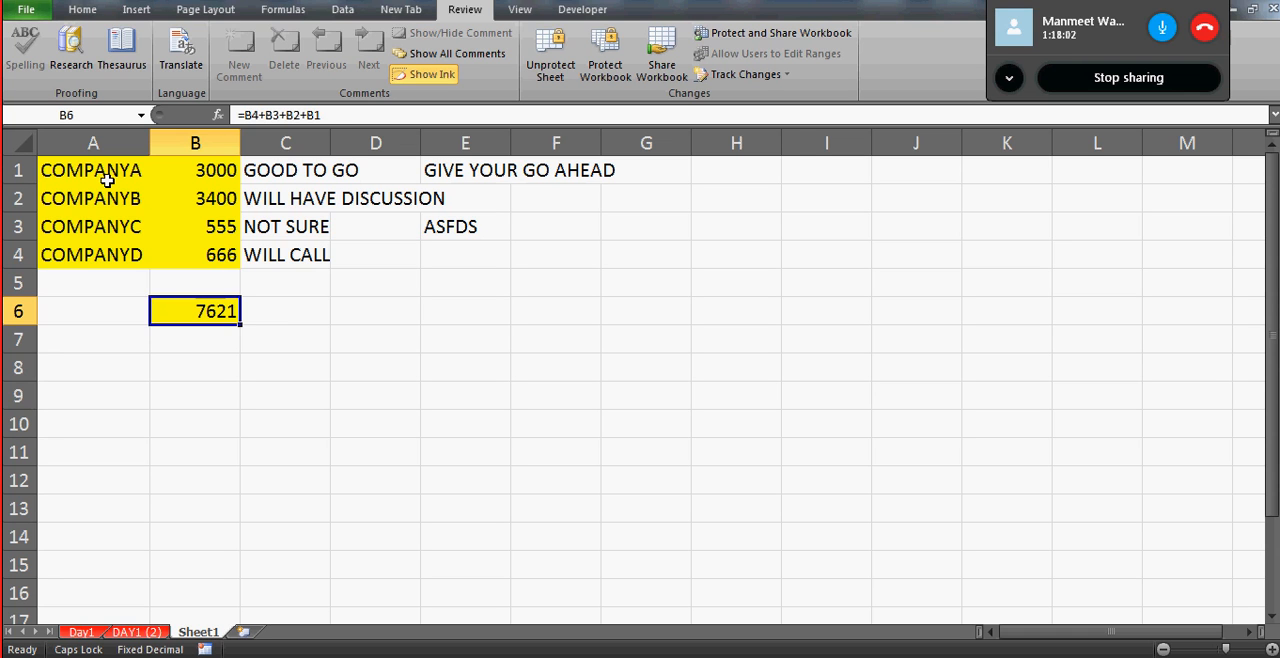
key("Right")
key("Left")
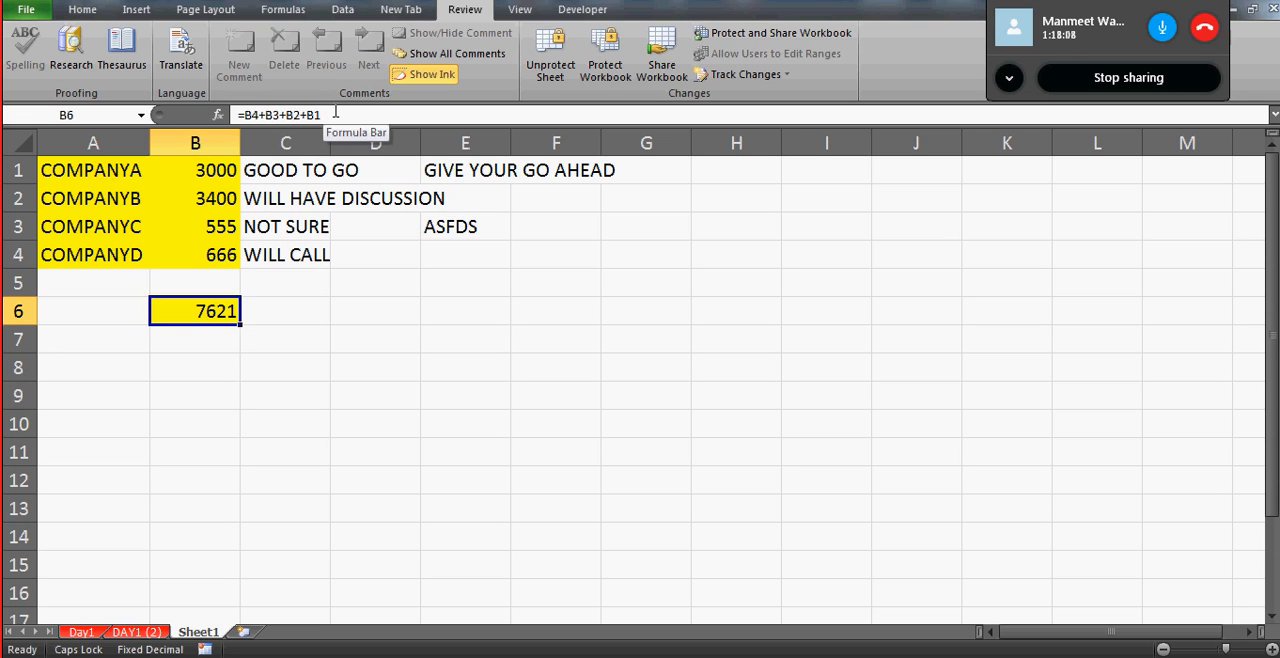
right_click(209, 313)
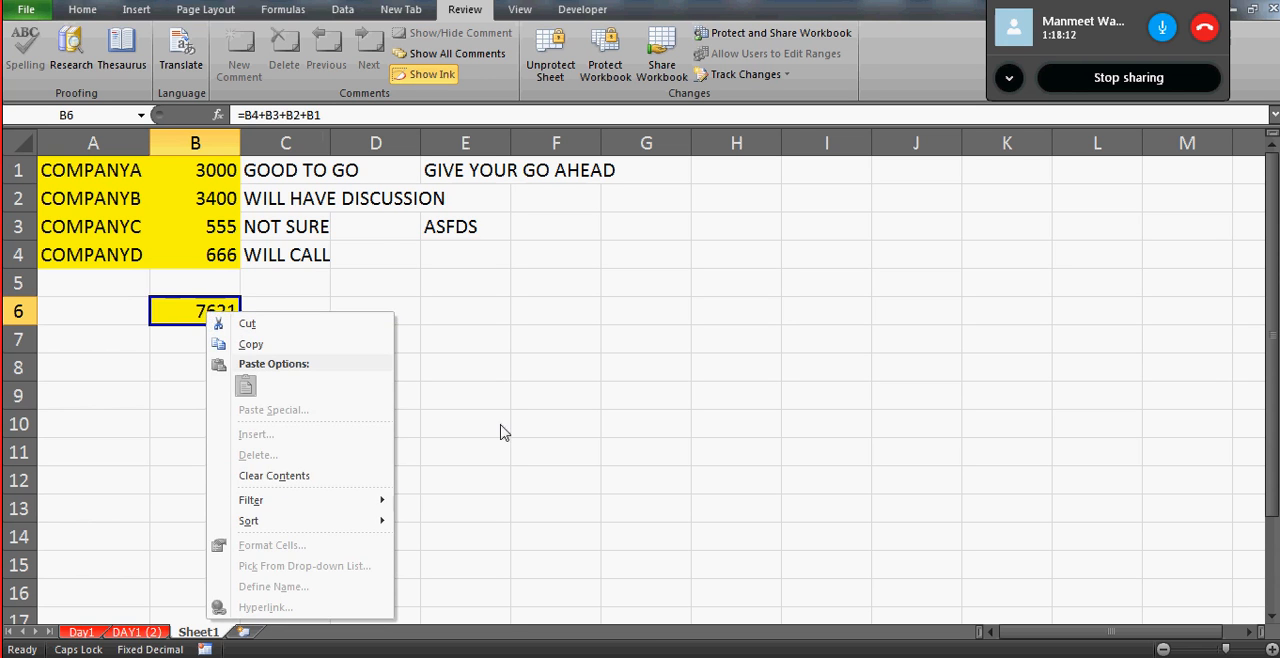
left_click(390, 346)
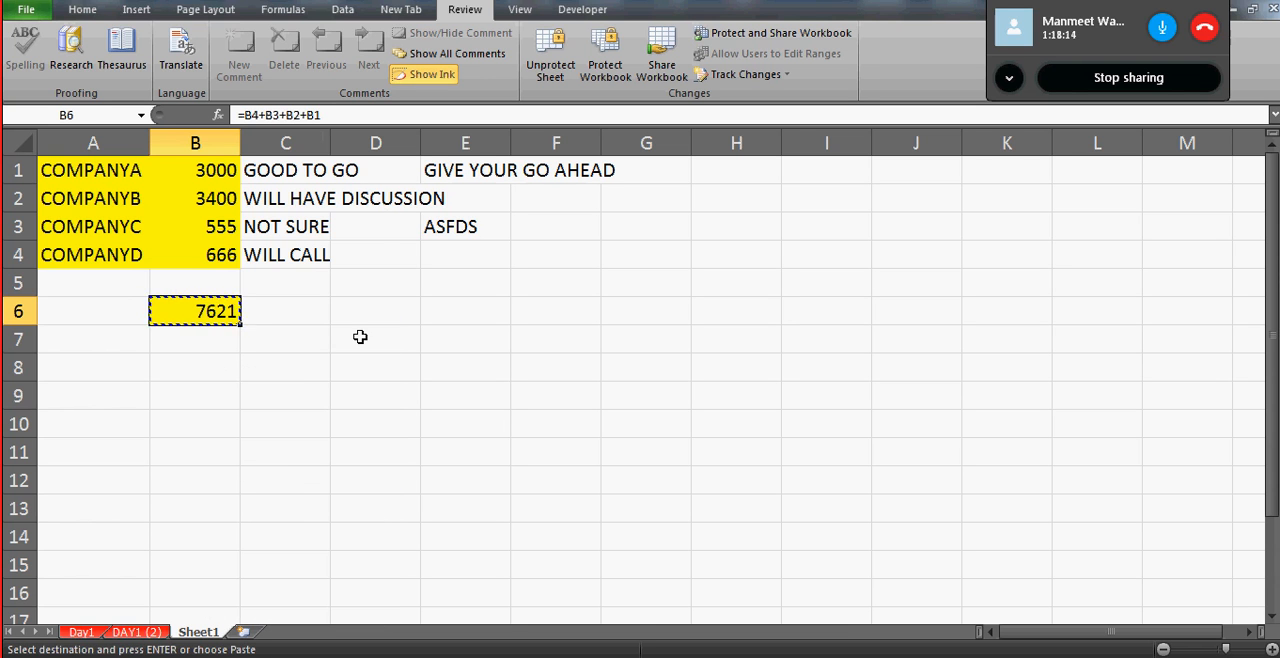
left_click(360, 337)
- Unprotect Sheet1 by entering the sheet password
key("alt+t")
type("p")
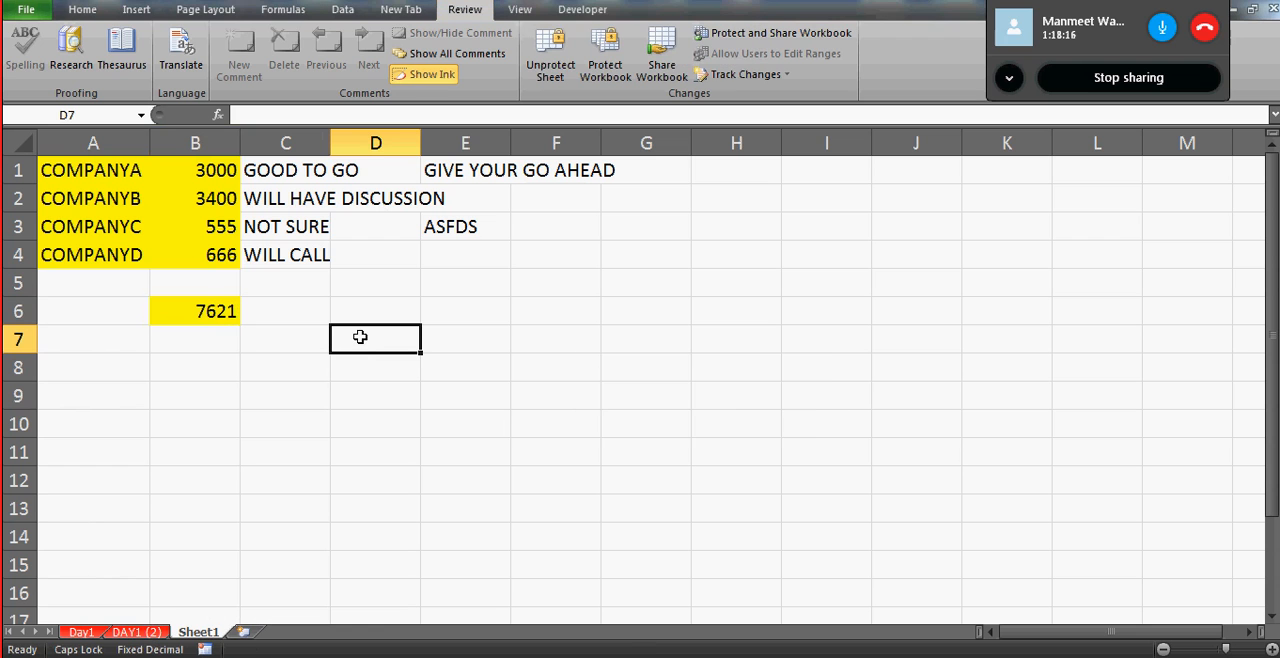
type("p1")
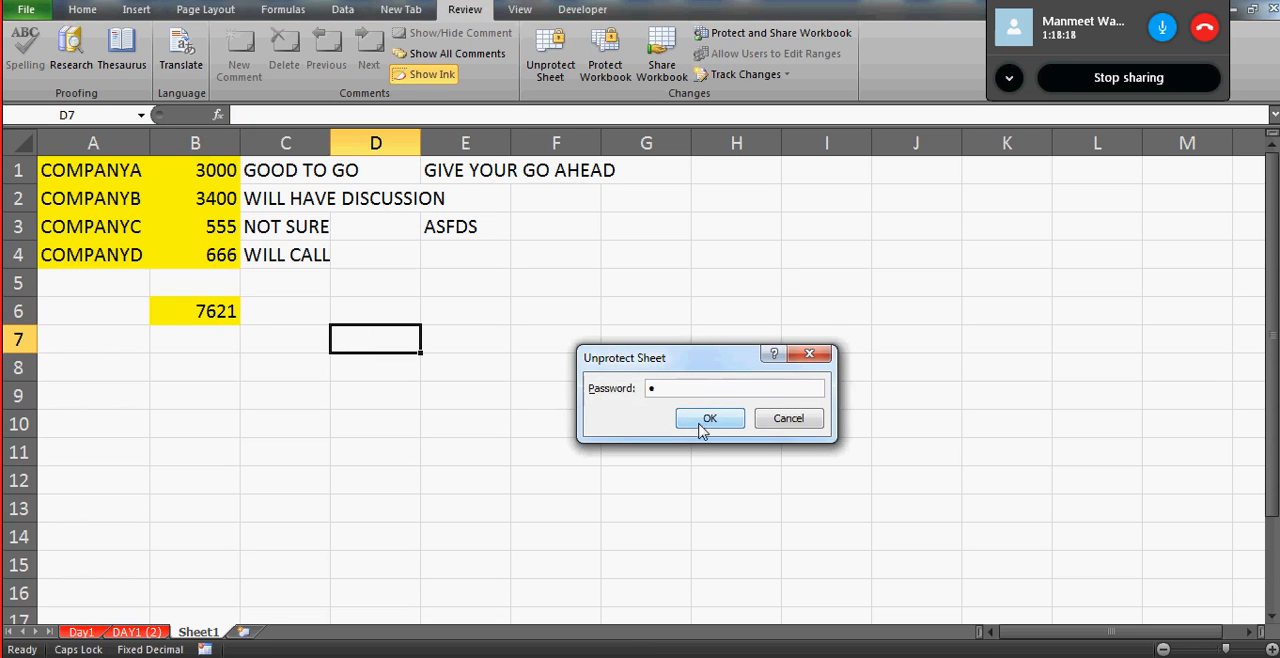
left_click(704, 421)
- Turn on the Hidden protection option for total cell B6, keeping Locked enabled
right_click(212, 310)
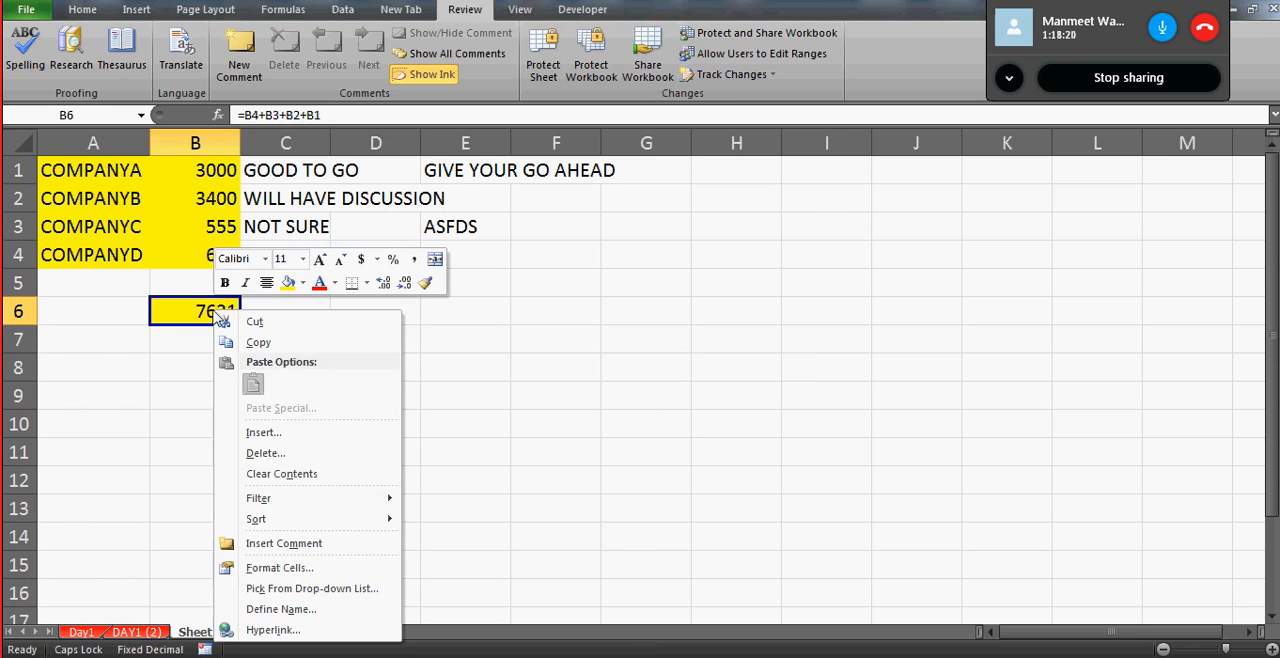
left_click(278, 569)
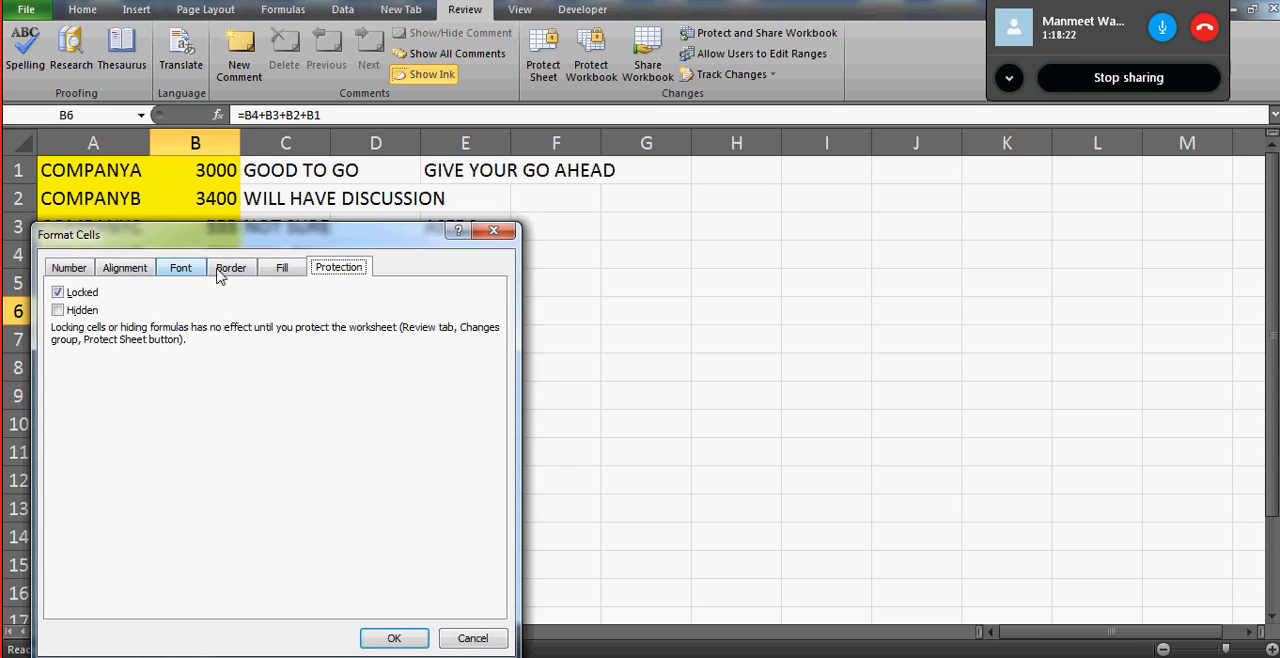
left_click(60, 311)
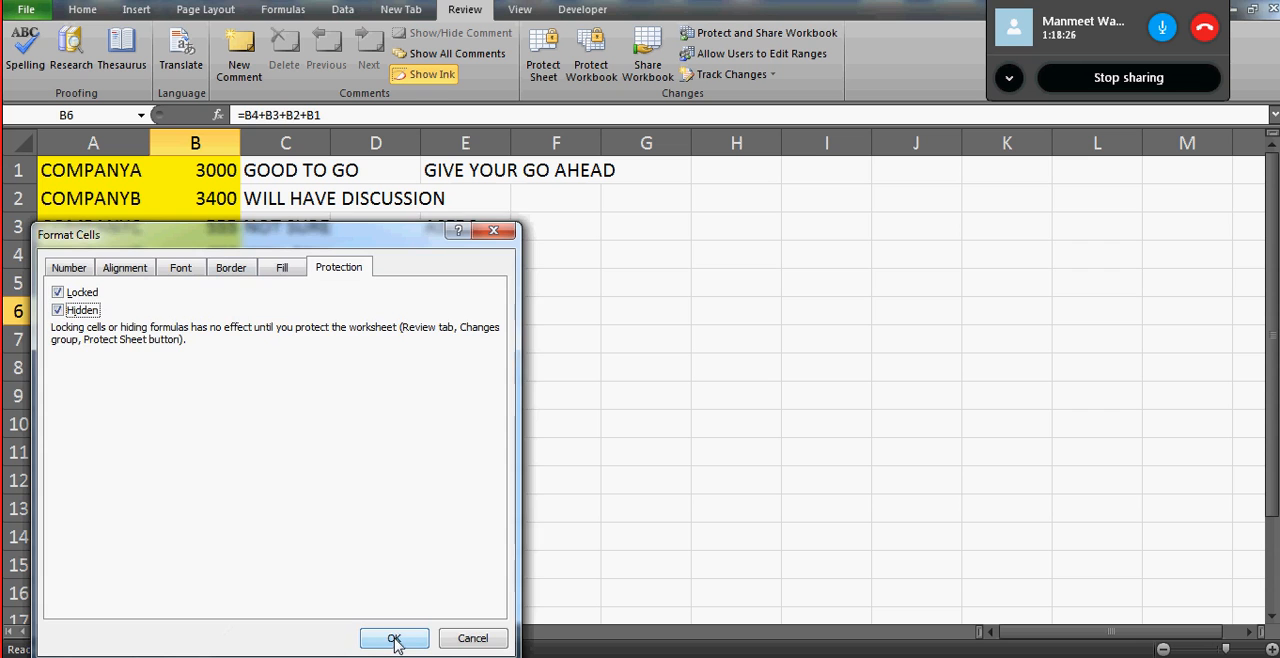
left_click(394, 639)
- Check the contents of A2 and the amounts in B1:B4 on the unprotected sheet
left_click(84, 204)
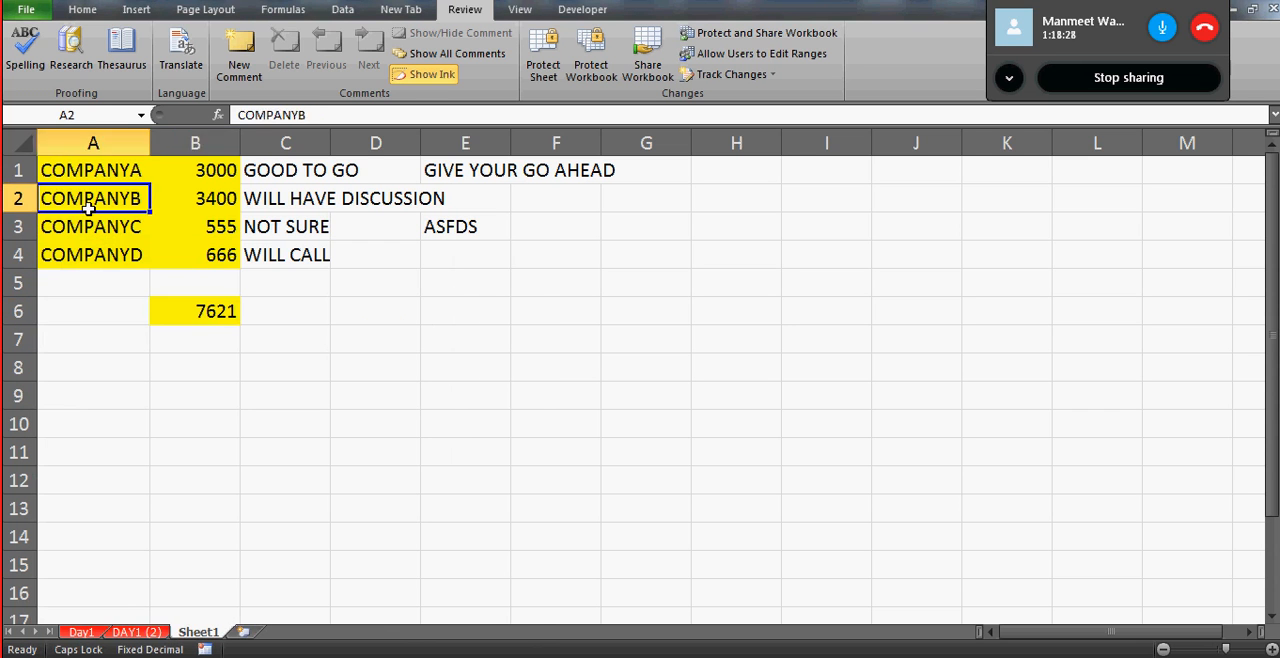
key("Right")
key("Up")
key("Down")
key("Down")
key("Down")
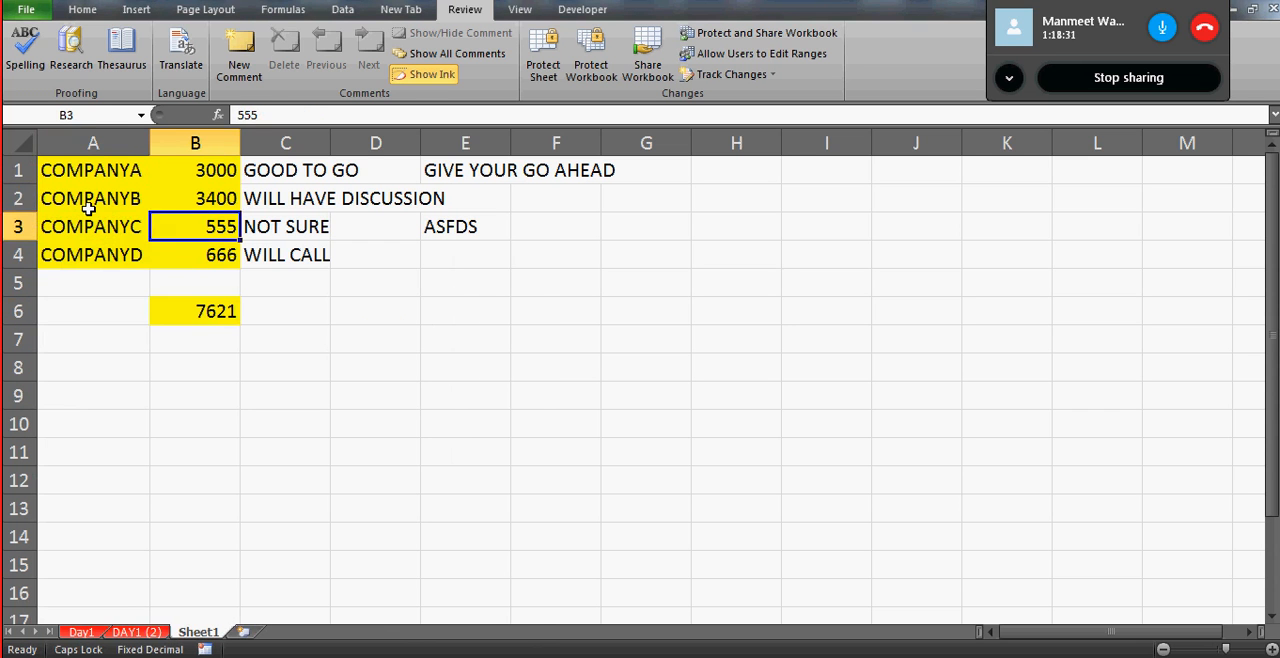
- Protect Sheet1 with Select locked cells and Select unlocked cells allowed, entering and confirming the sheet password
left_click(555, 75)
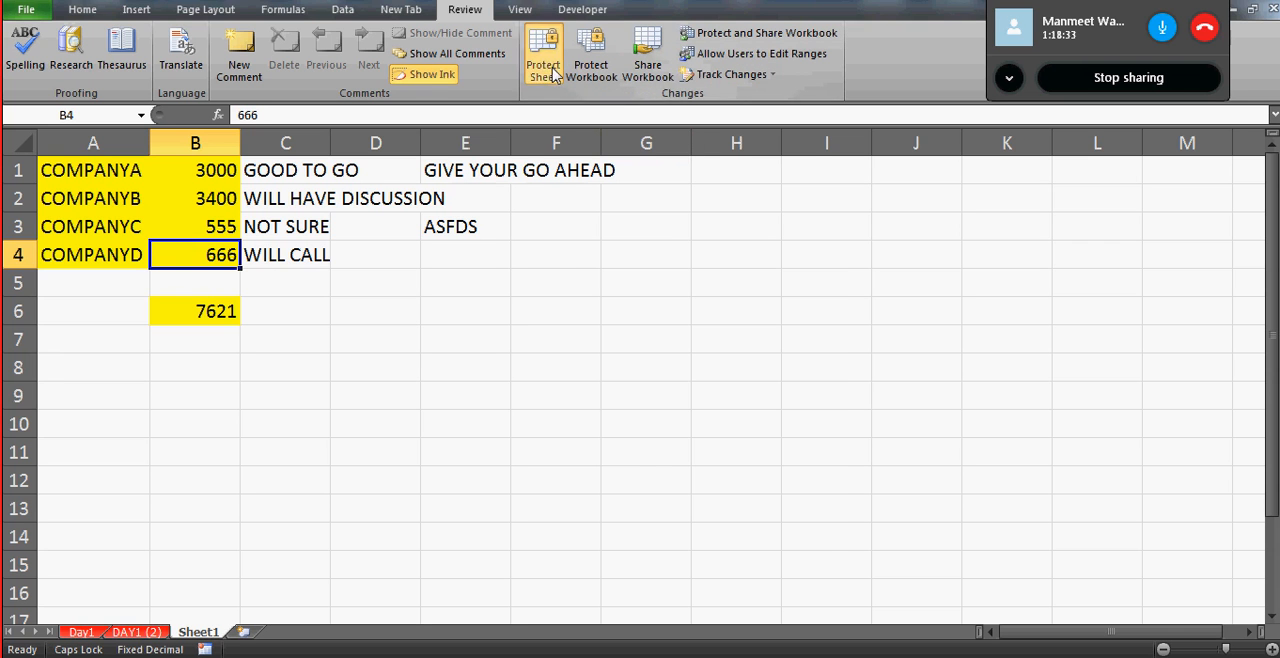
type("1")
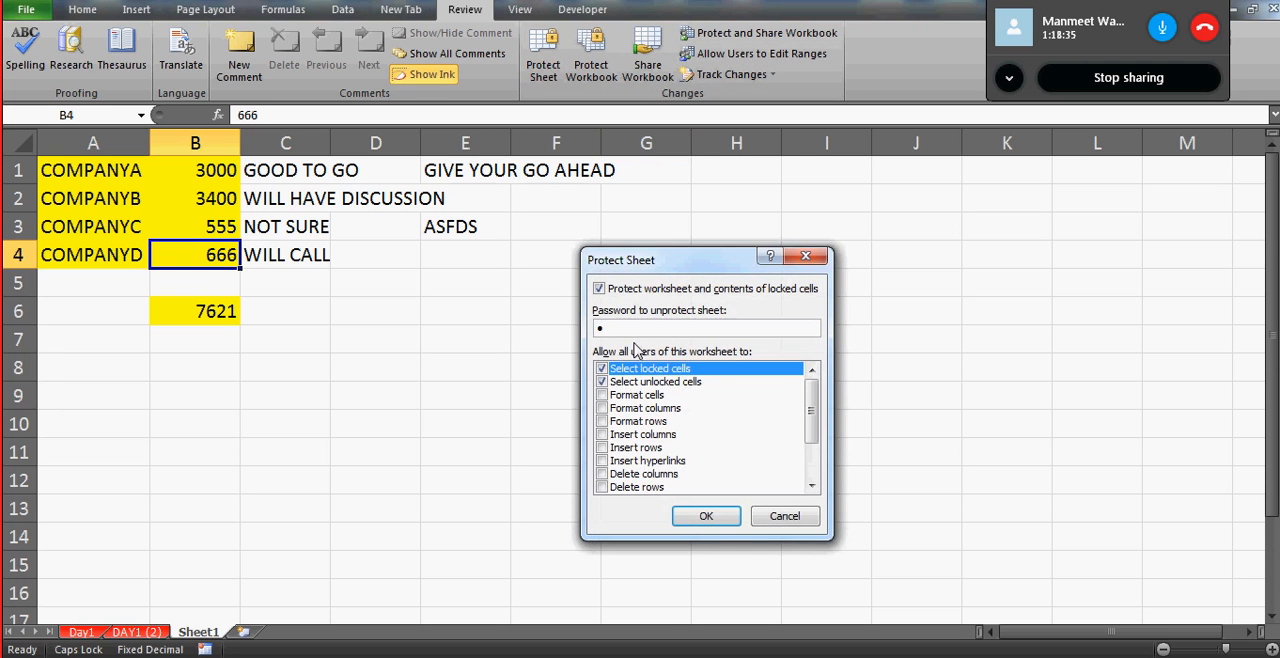
left_click(702, 522)
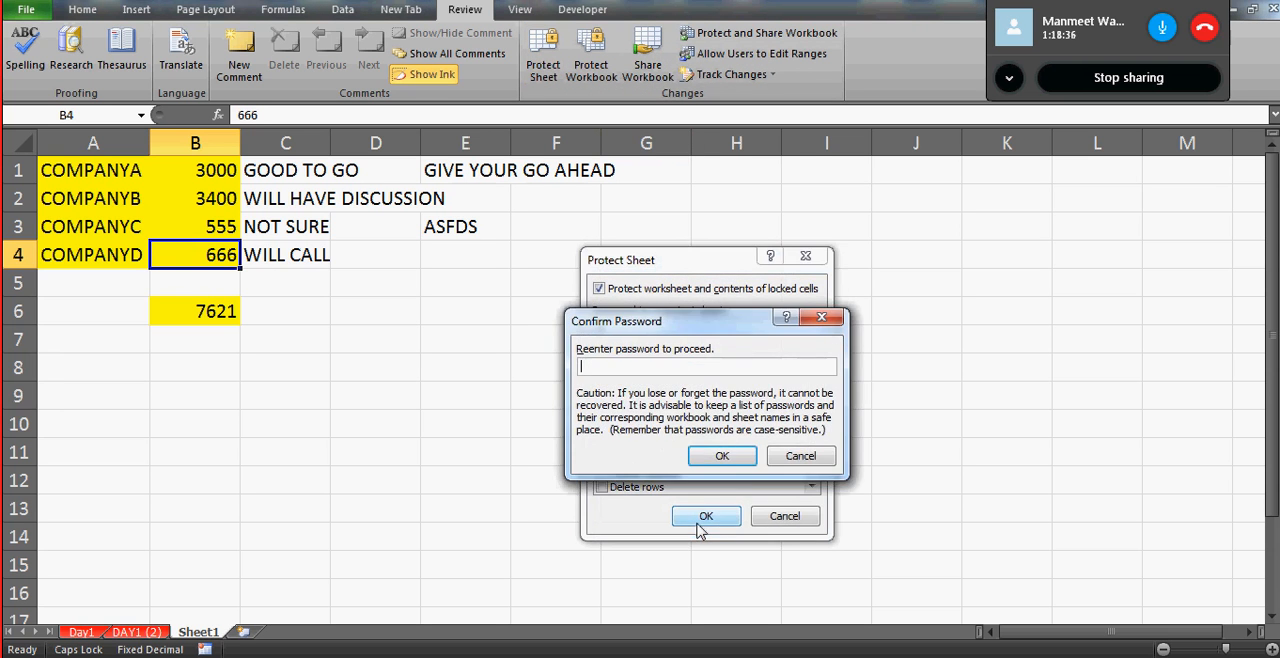
type("1")
left_click(722, 457)
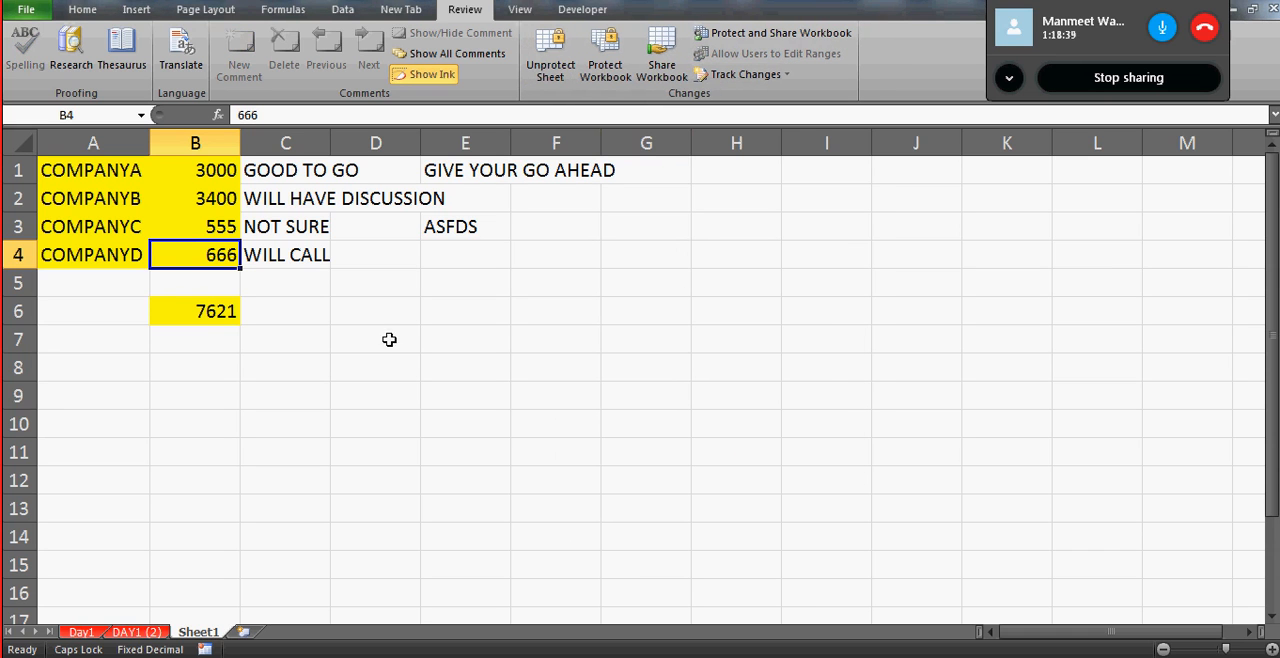
- Compare what the formula bar shows for hidden-formula cell B6 and for the amounts in B1:B4
left_click(196, 311)
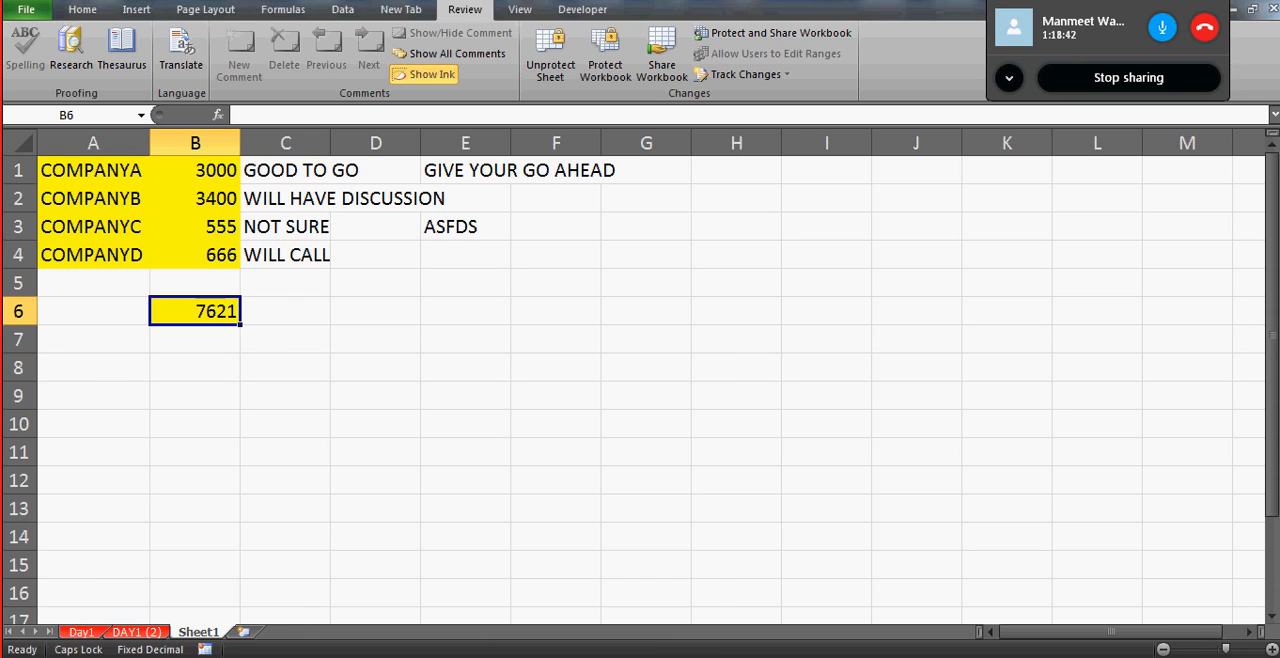
mouse_move(393, 655)
left_click_drag(204, 366, 192, 312)
left_click(192, 312)
key("Up")
key("Up")
key("Up")
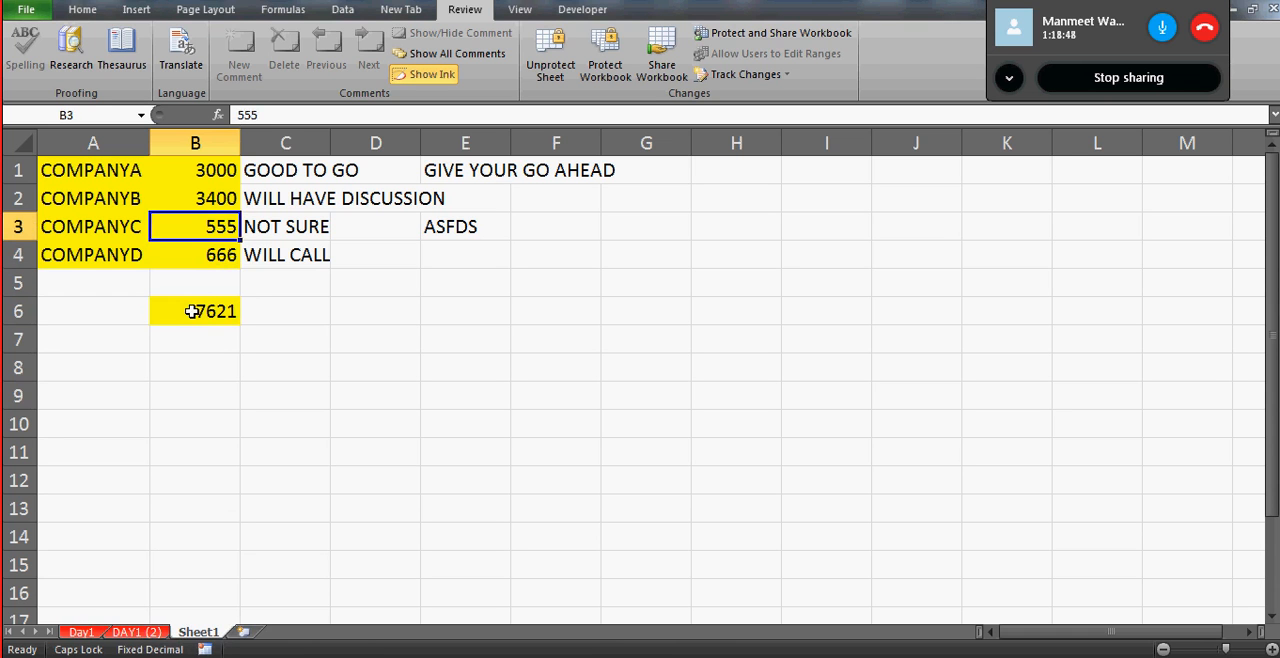
key("Up")
key("Up")
key("Down")
key("Down")
key("Down")
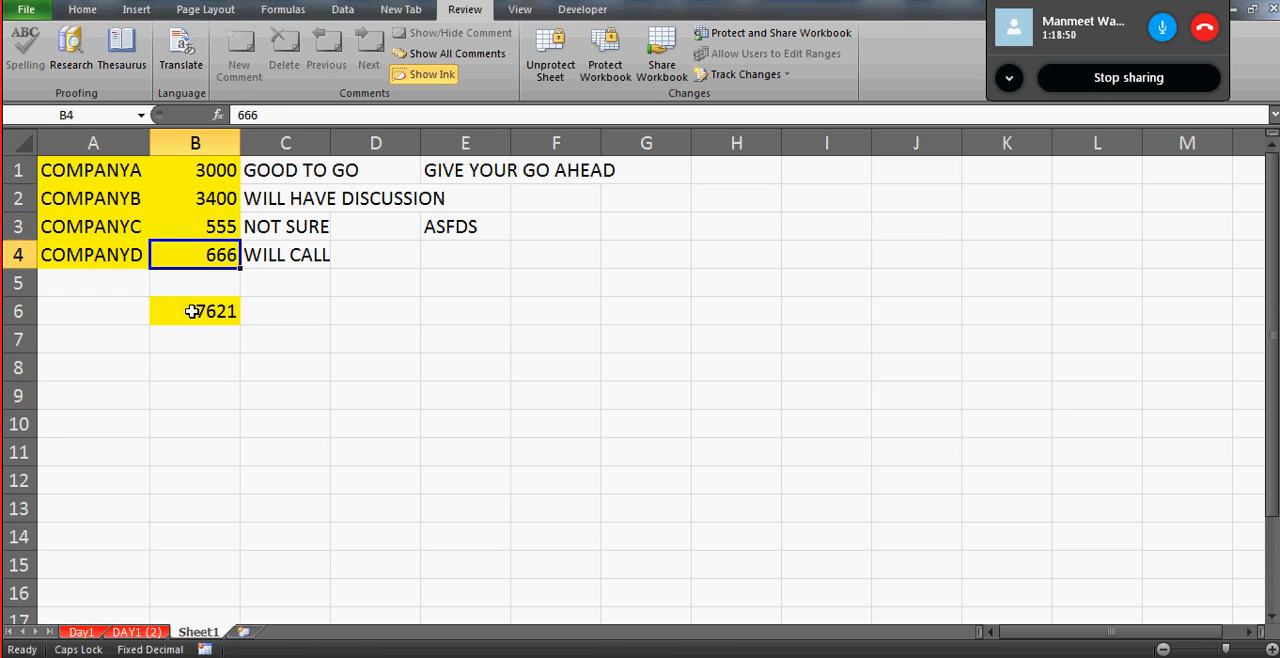
key("Up")
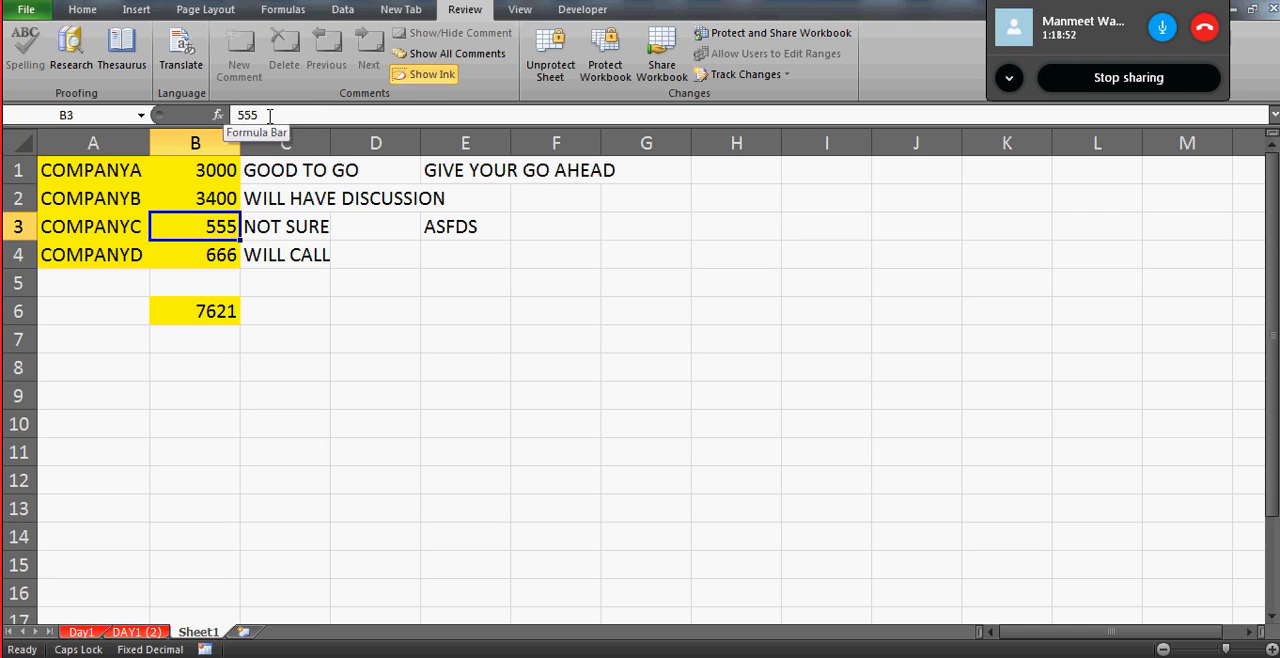
key("Down")
key("Down")
key("Down")
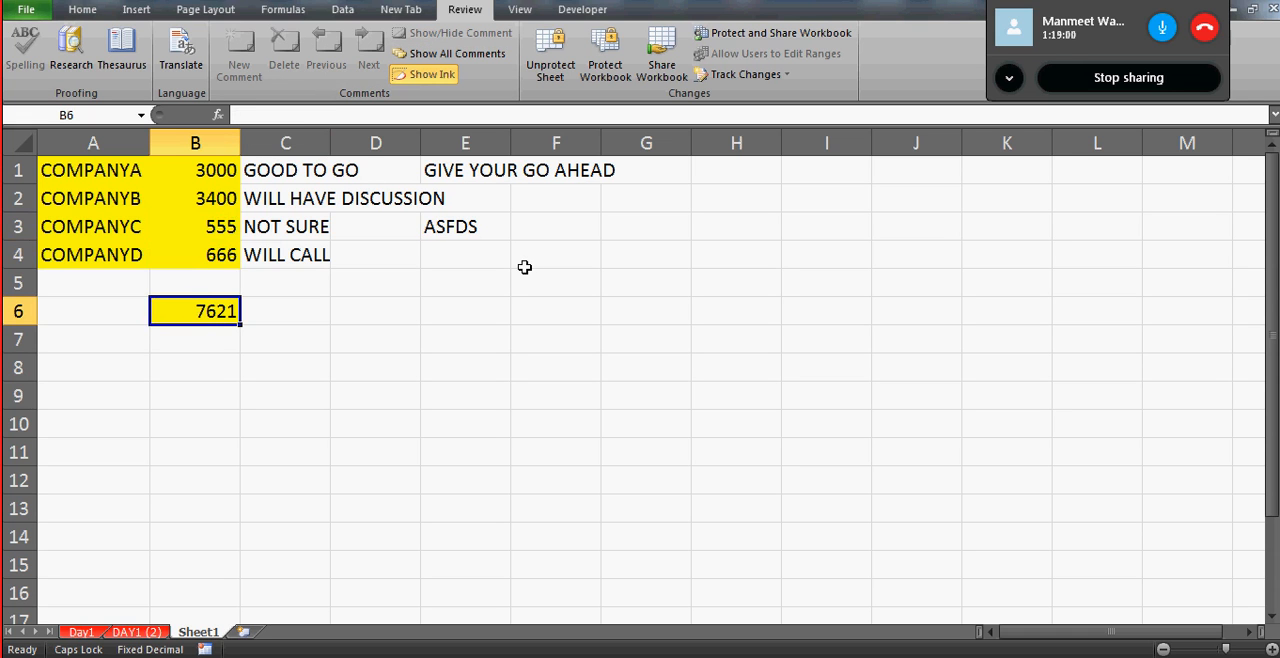
- Try to edit the hidden formula in locked cell B6 and dismiss the warning
left_click(397, 311)
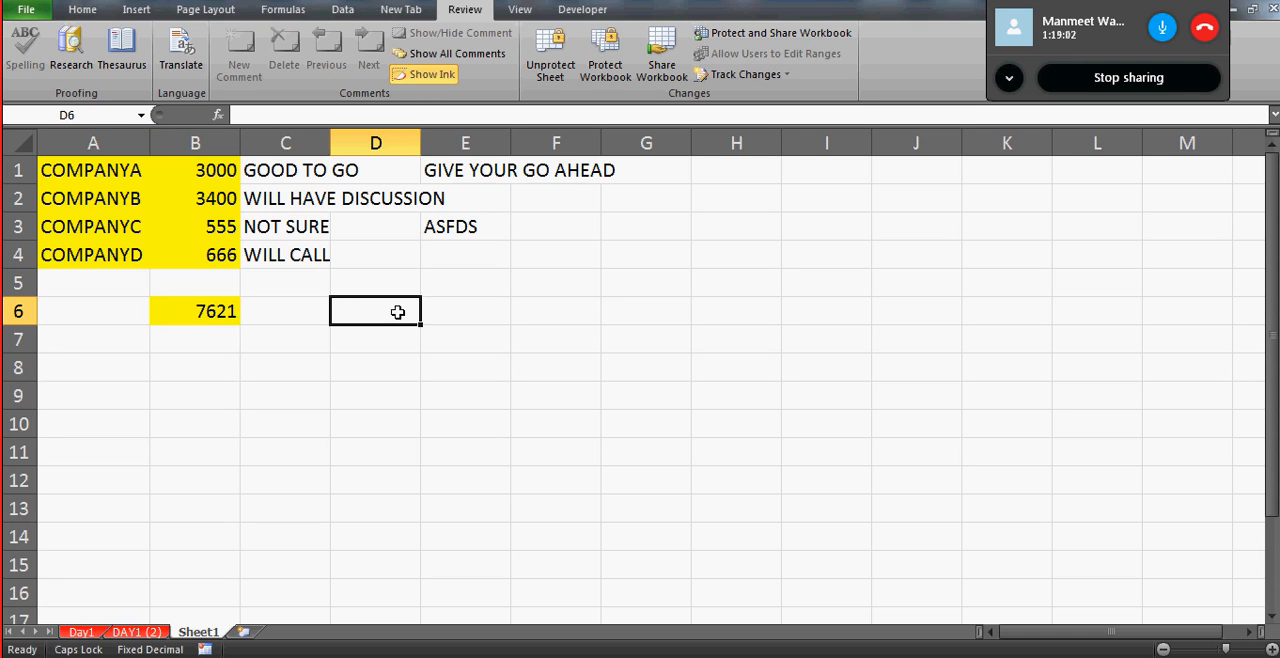
left_click(200, 311)
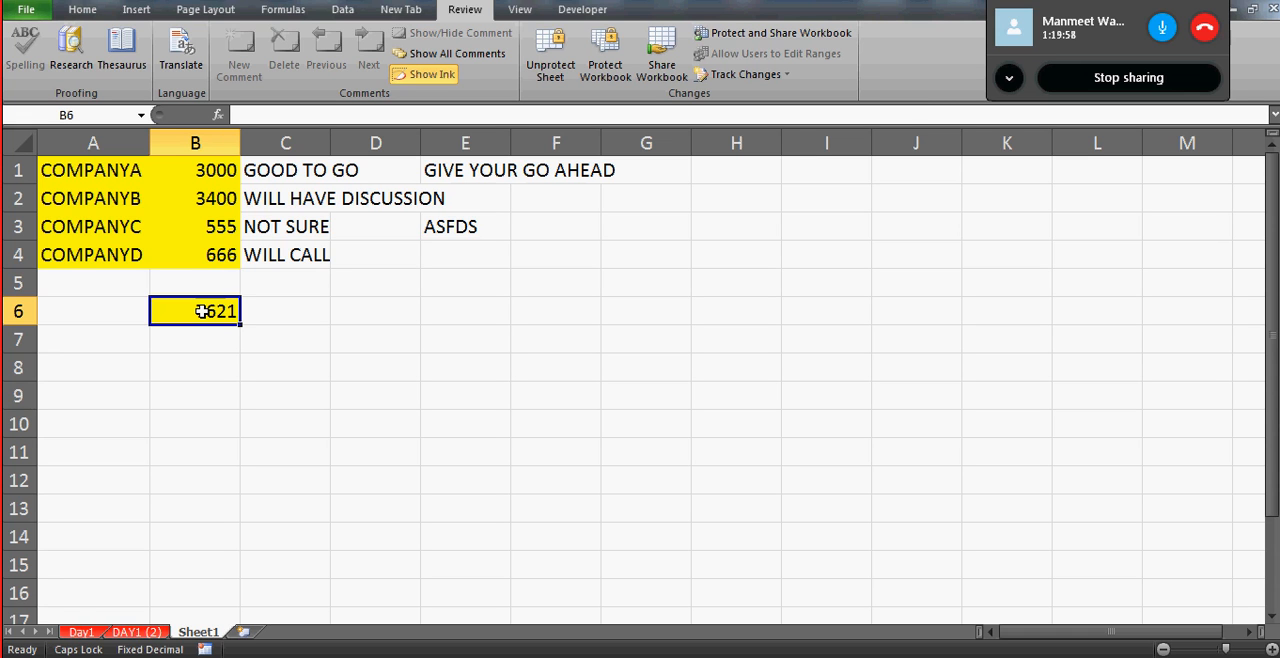
double_click(202, 312)
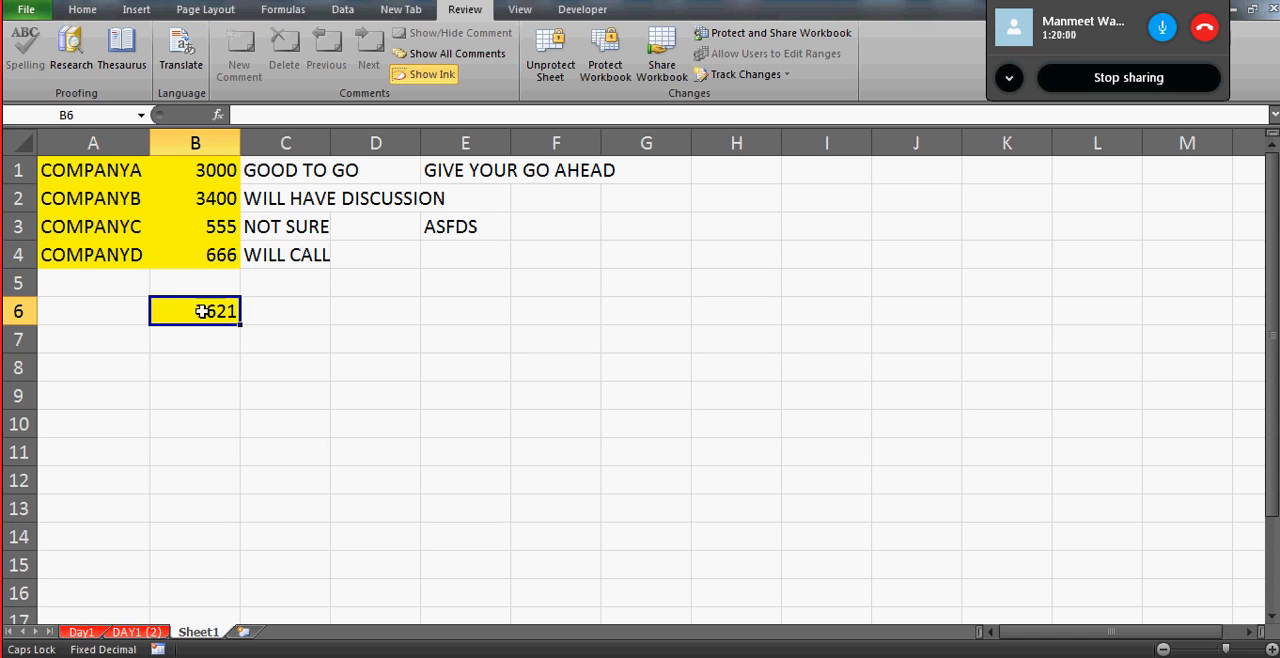
key("Return")
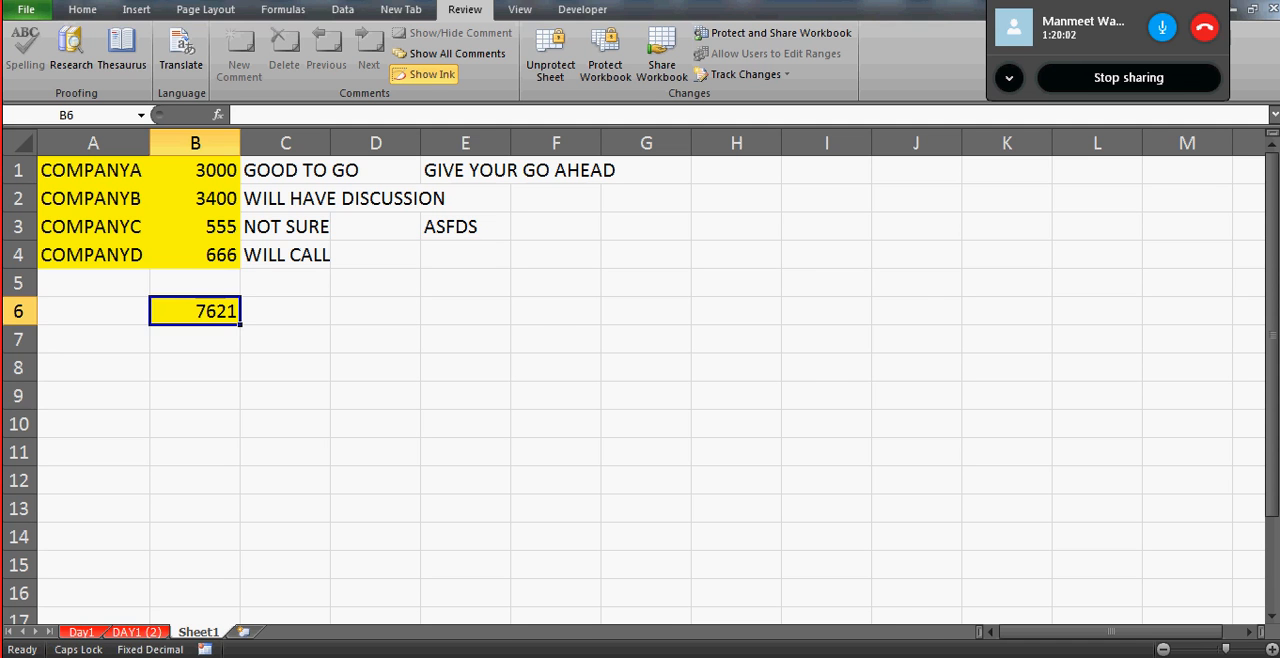
left_click(785, 657)
left_click(508, 555)
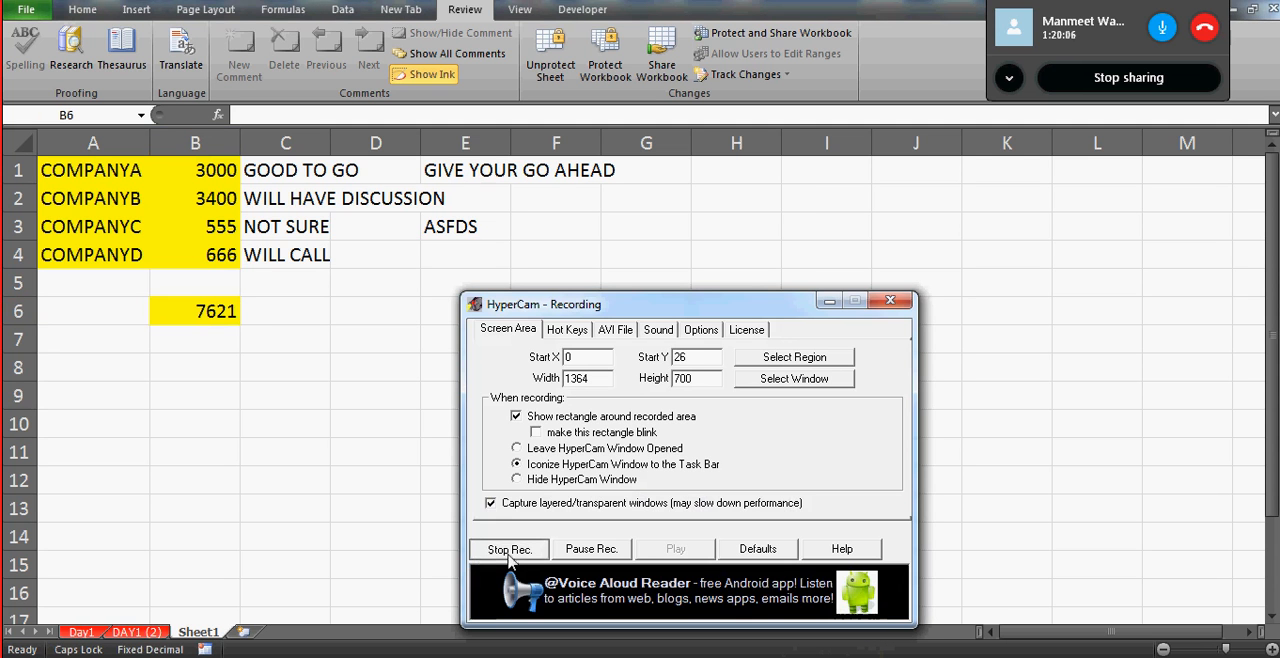